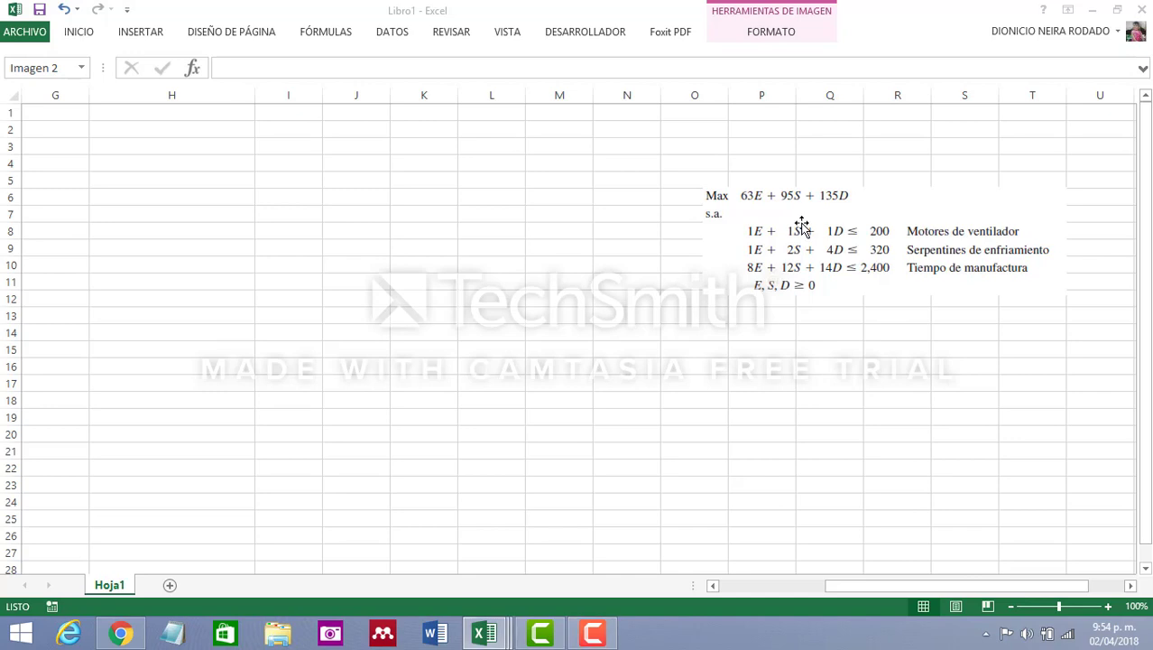
Shift the model picture slightly down and left, and fill I3:K3 with the variable headers X1, X2 and X3
{"action": "left_click_drag", "start_coordinate": [799, 229], "coordinate": [765, 246]}
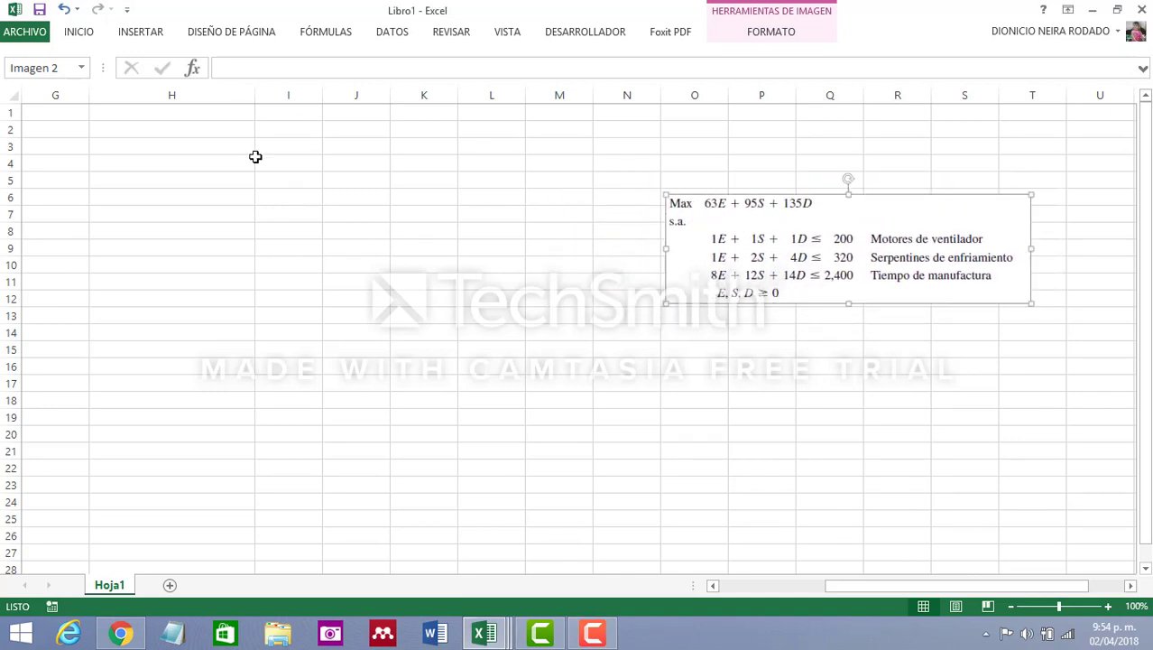
{"action": "left_click", "coordinate": [300, 147]}
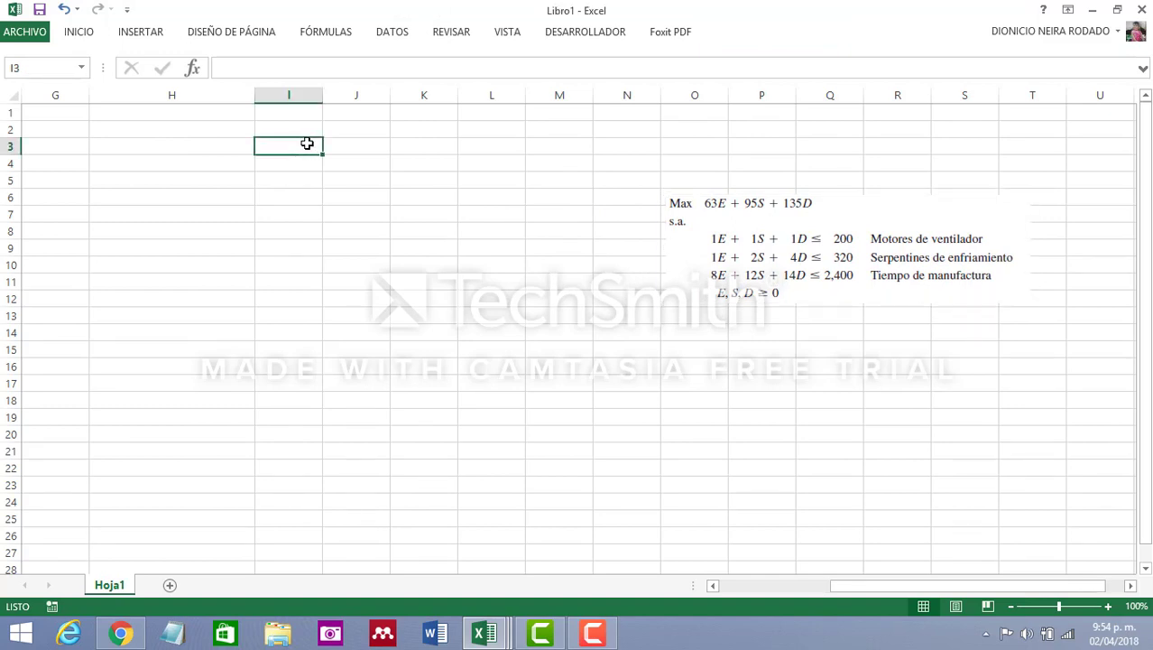
{"action": "type", "text": "X1"}
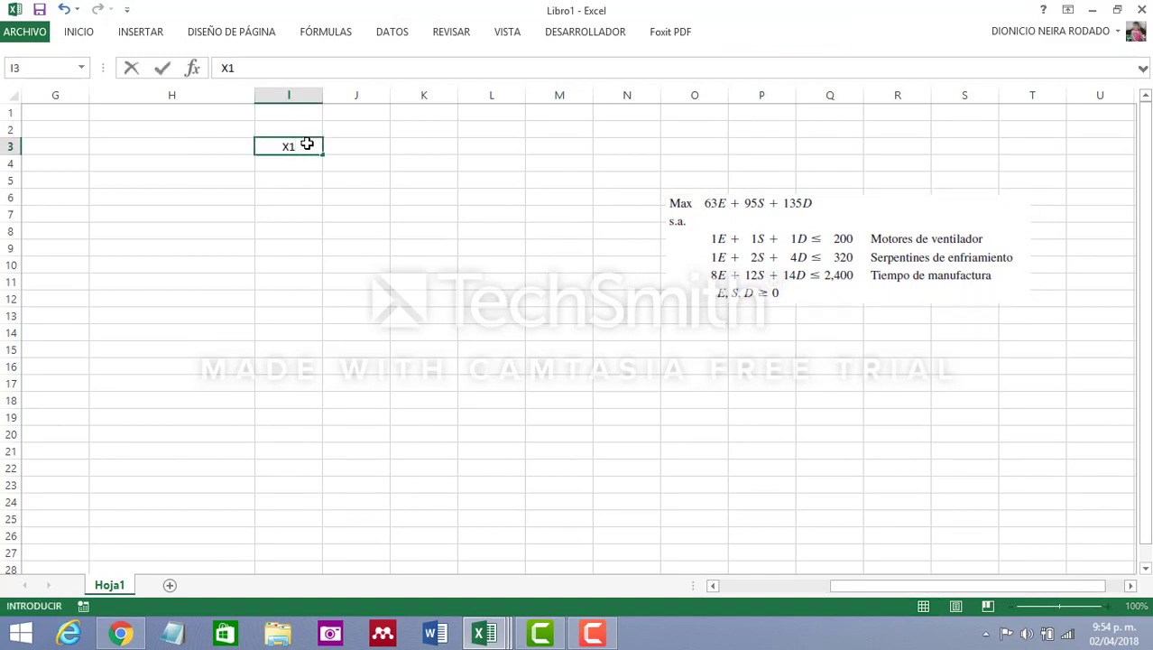
{"action": "left_click", "coordinate": [329, 193]}
{"action": "left_click", "coordinate": [311, 149]}
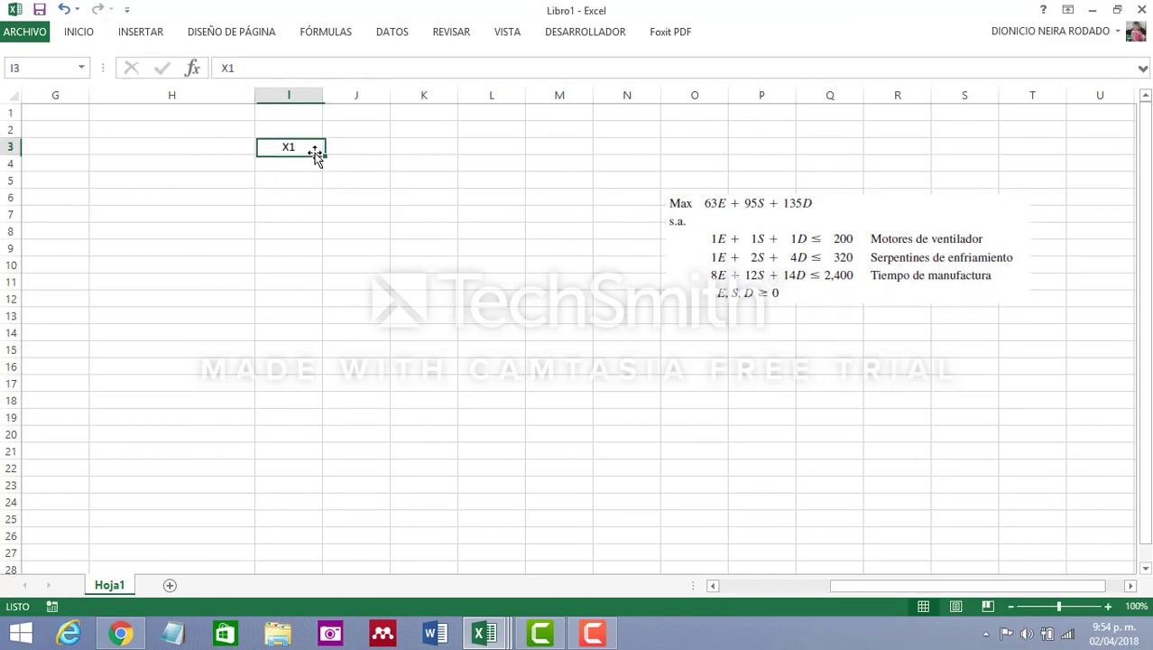
{"action": "left_click_drag", "start_coordinate": [321, 151], "coordinate": [435, 152]}
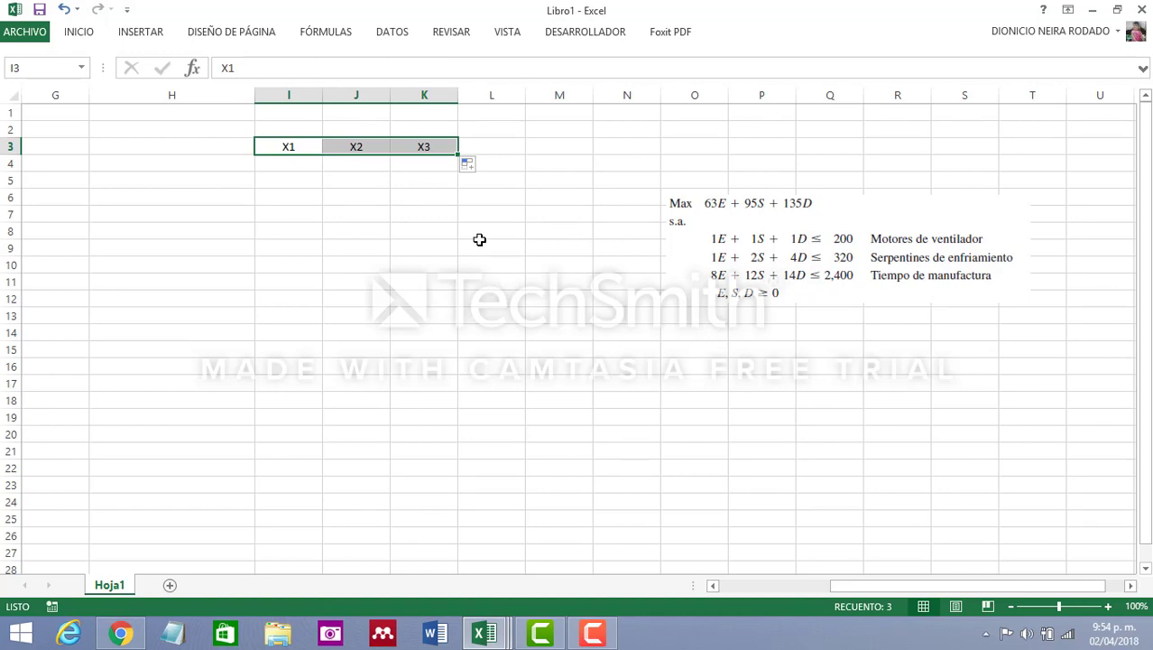
Enter the objective function coefficients 63, 95 and 135 in cells I5, J5 and K5
{"action": "left_click", "coordinate": [300, 187]}
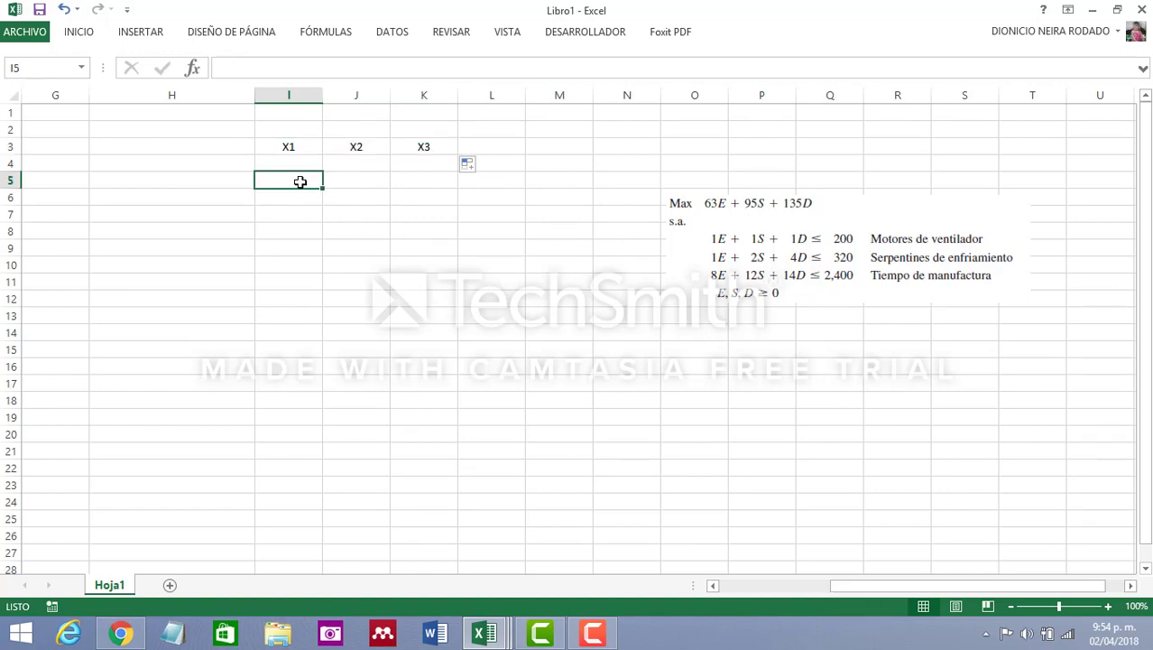
{"action": "type", "text": "63"}
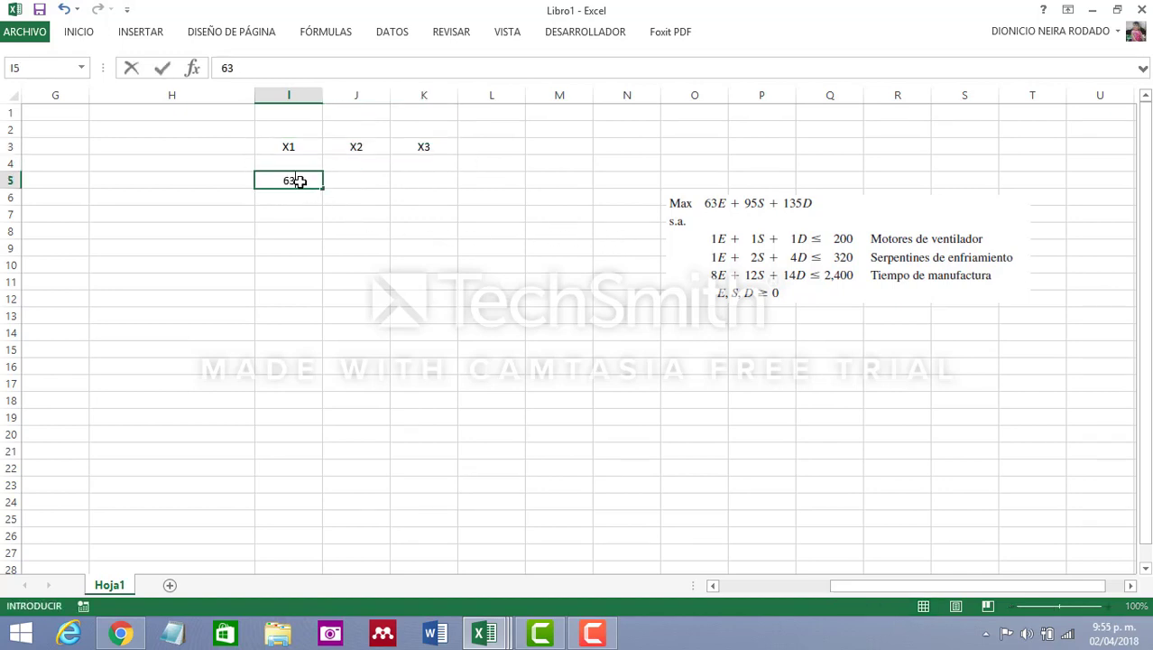
{"action": "key", "text": "Tab"}
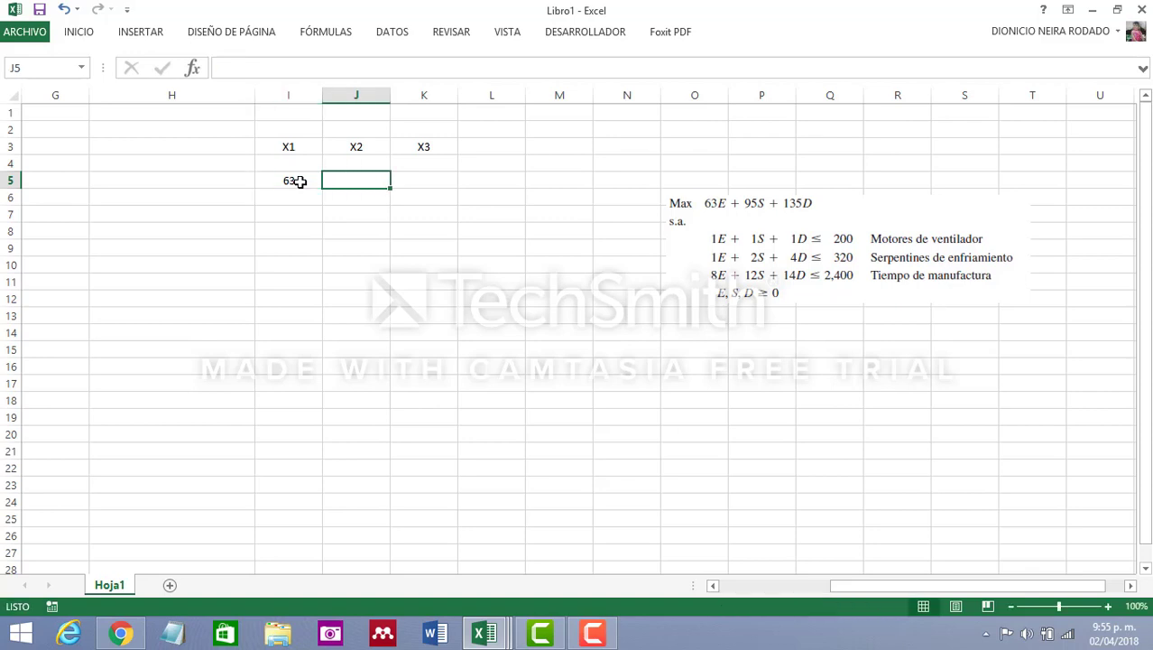
{"action": "type", "text": "95"}
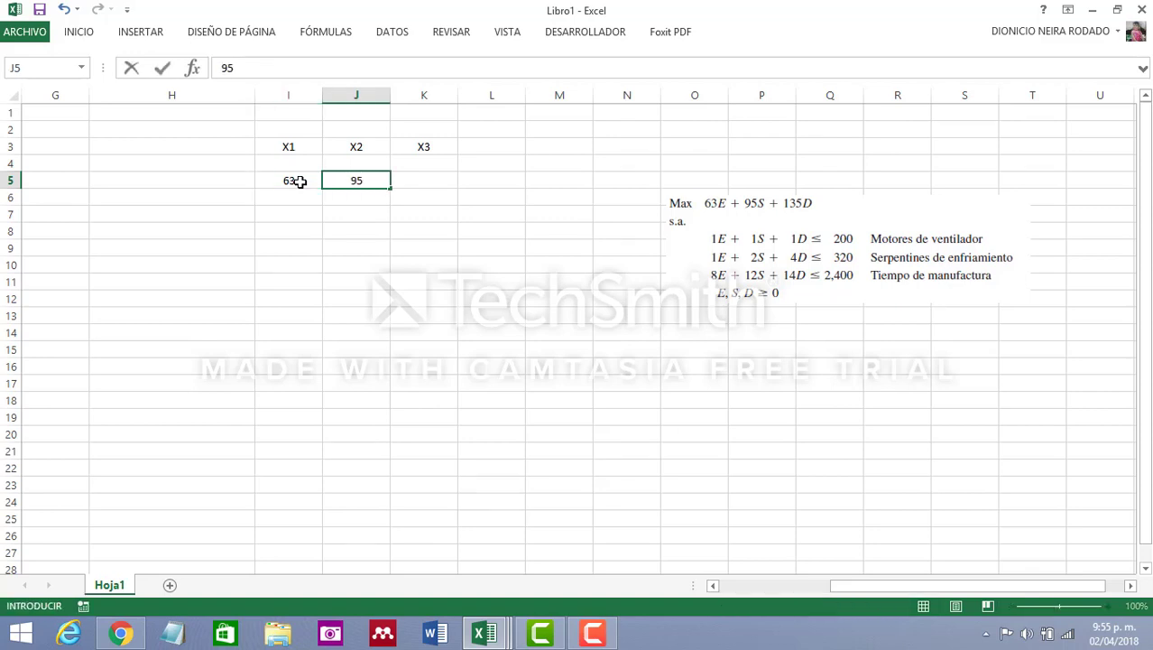
{"action": "key", "text": "Tab"}
{"action": "type", "text": "135"}
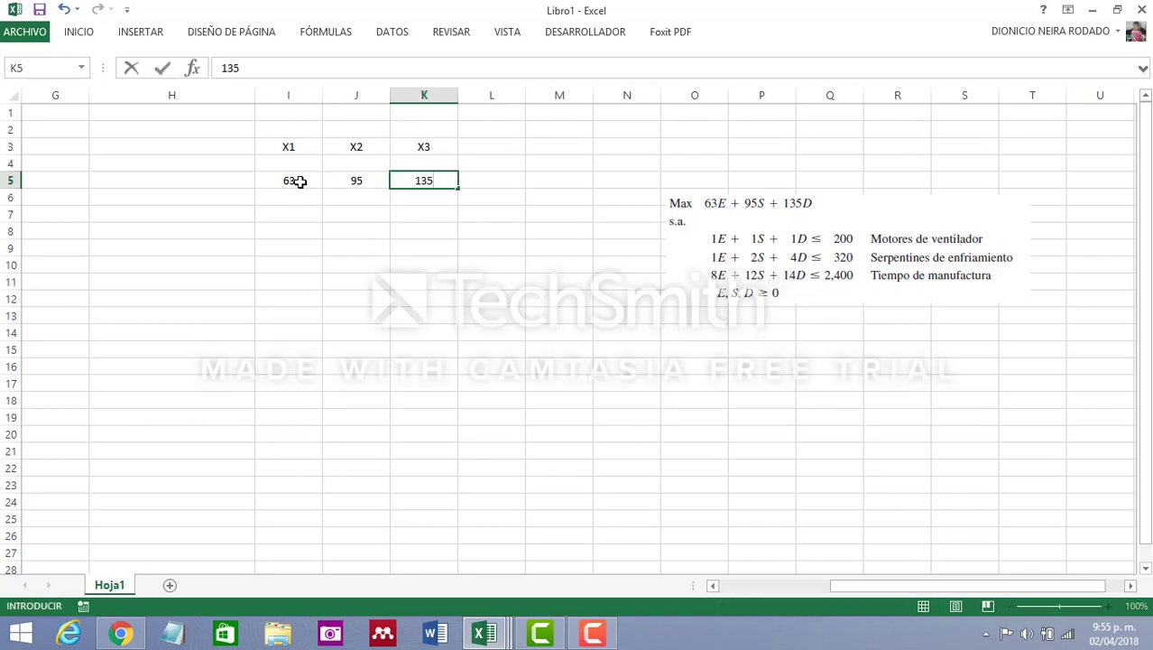
{"action": "left_click", "coordinate": [378, 262]}
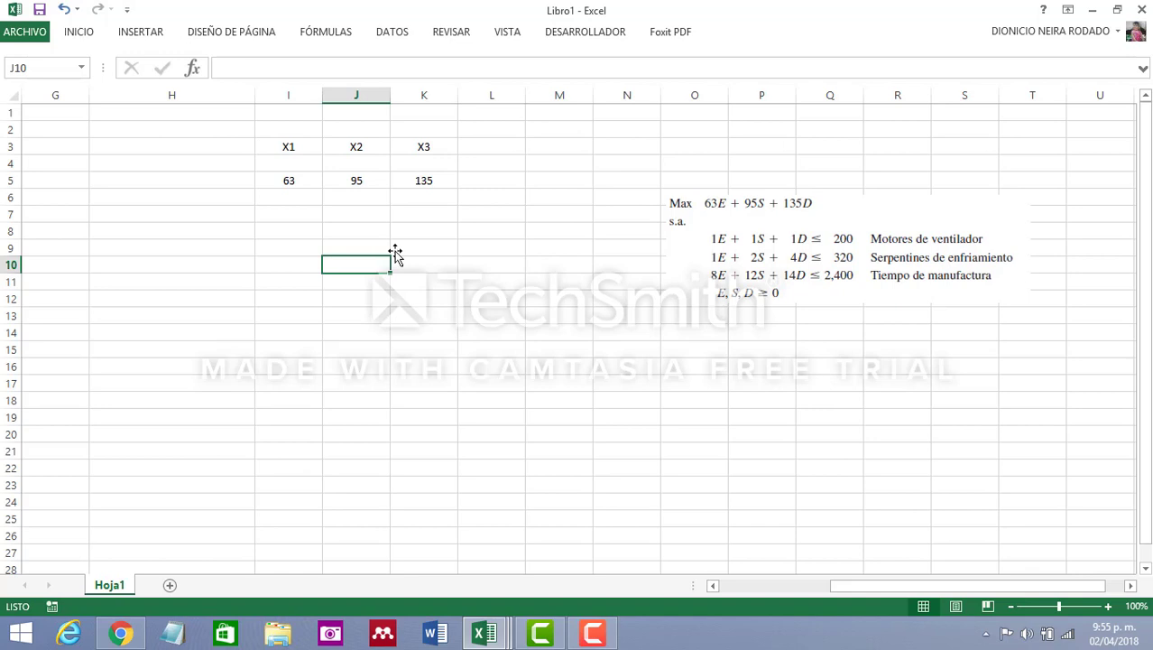
{"action": "left_click", "coordinate": [309, 147]}
{"action": "left_click", "coordinate": [359, 145]}
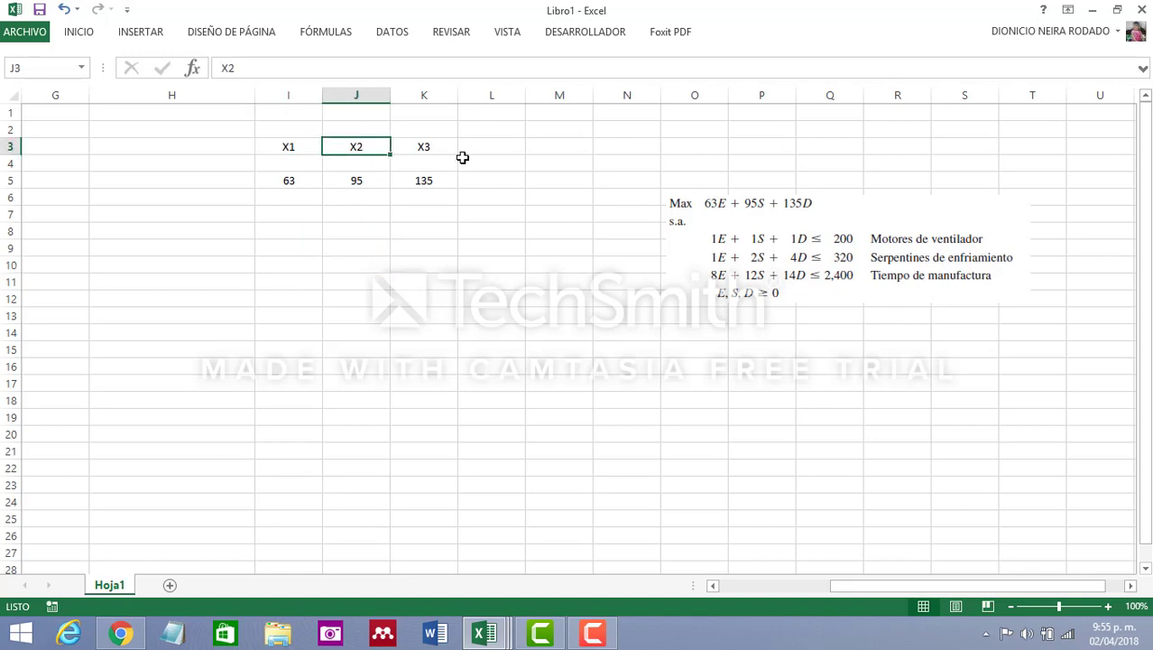
{"action": "left_click", "coordinate": [435, 148]}
Label cell M5 "Zmax=" and start a SUMAPRODUCTO formula in N5
{"action": "left_click", "coordinate": [561, 180]}
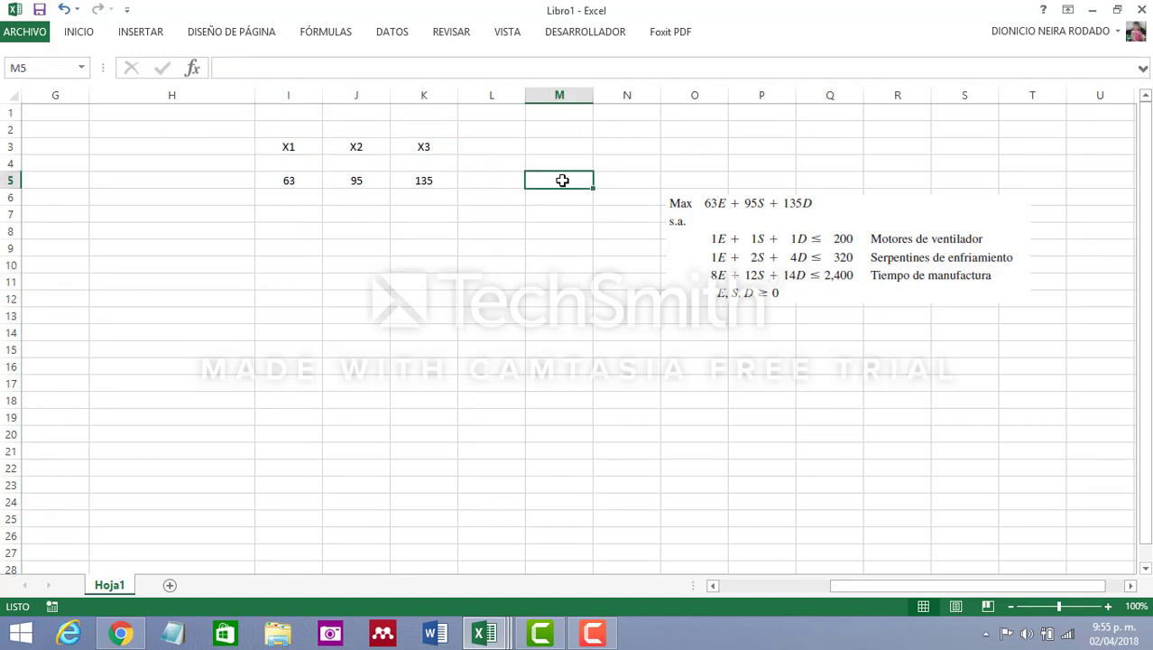
{"action": "type", "text": "Zmax="}
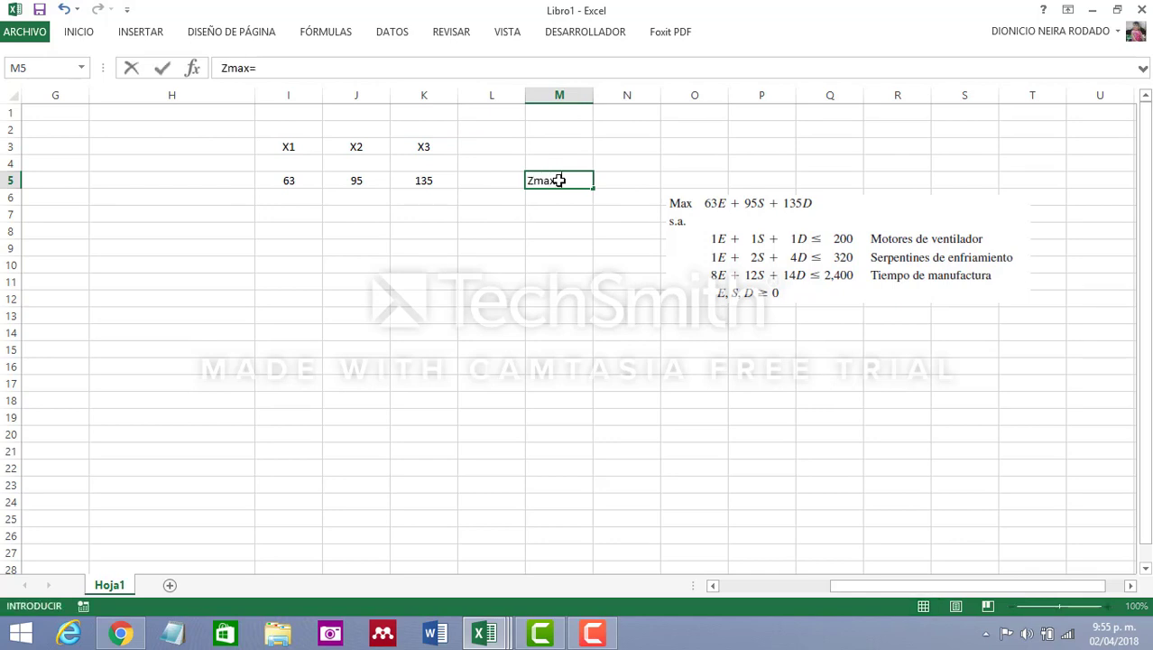
{"action": "left_click", "coordinate": [609, 179]}
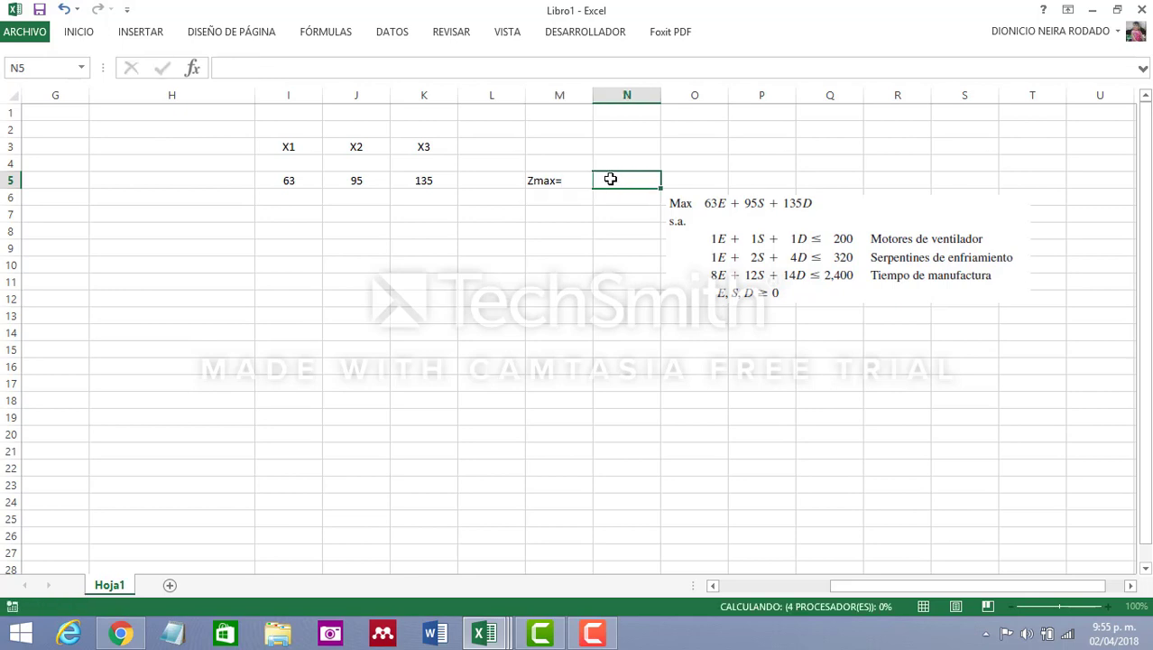
{"action": "type", "text": "=s"}
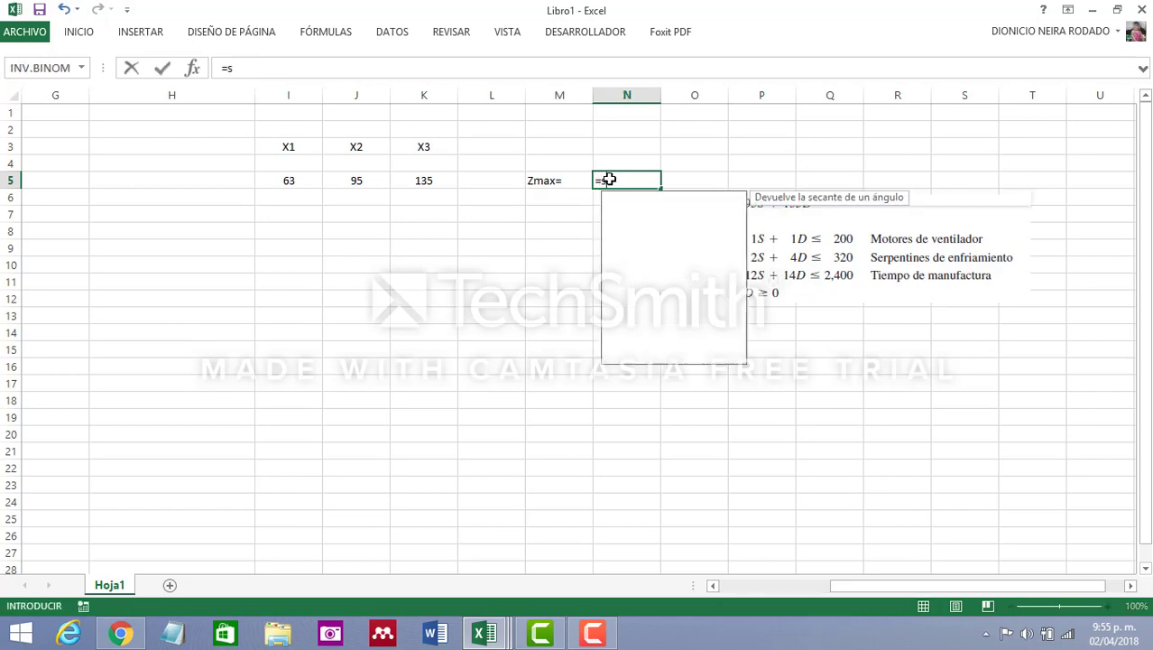
{"action": "type", "text": "umapro"}
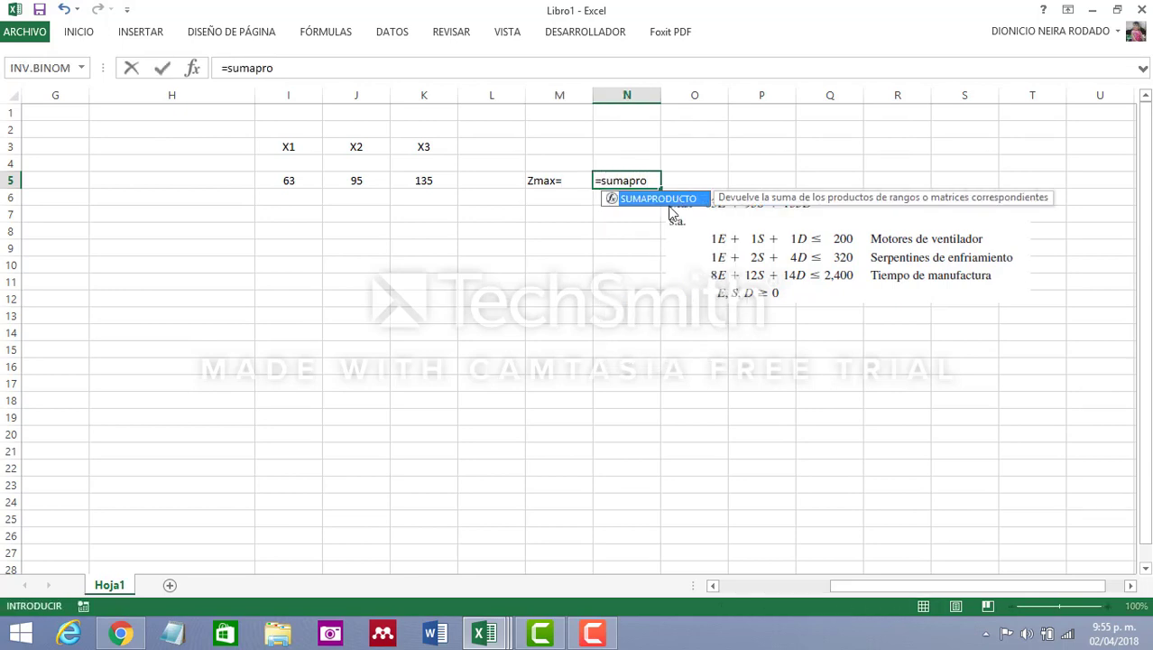
{"action": "double_click", "coordinate": [659, 199]}
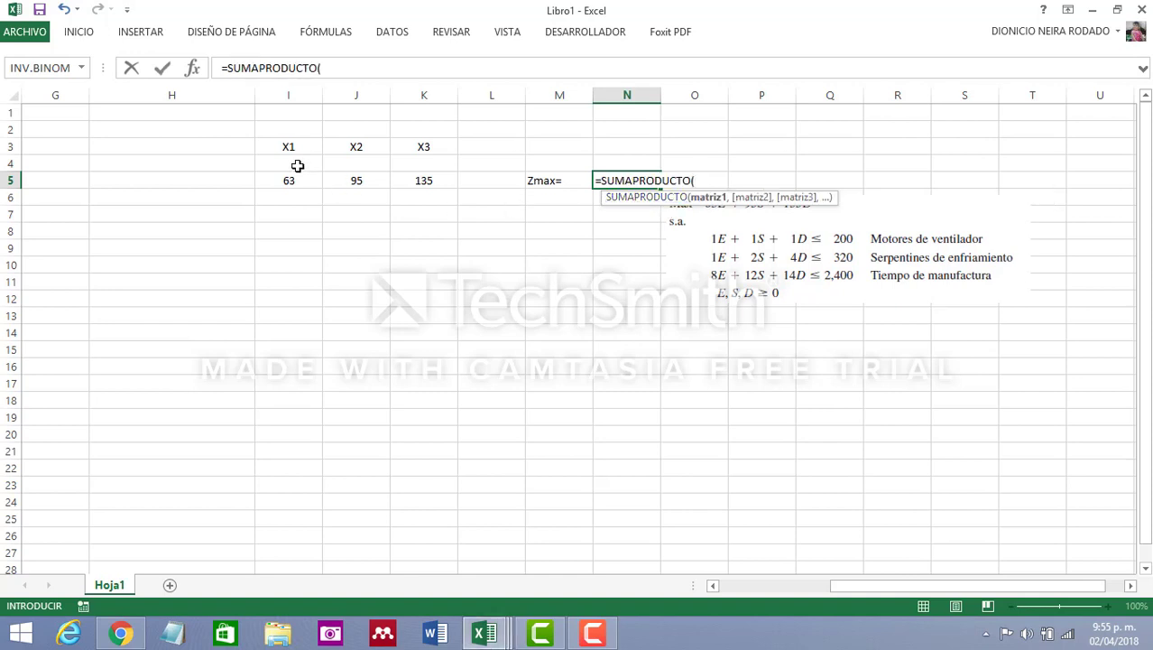
{"action": "left_click_drag", "start_coordinate": [294, 164], "coordinate": [403, 168]}
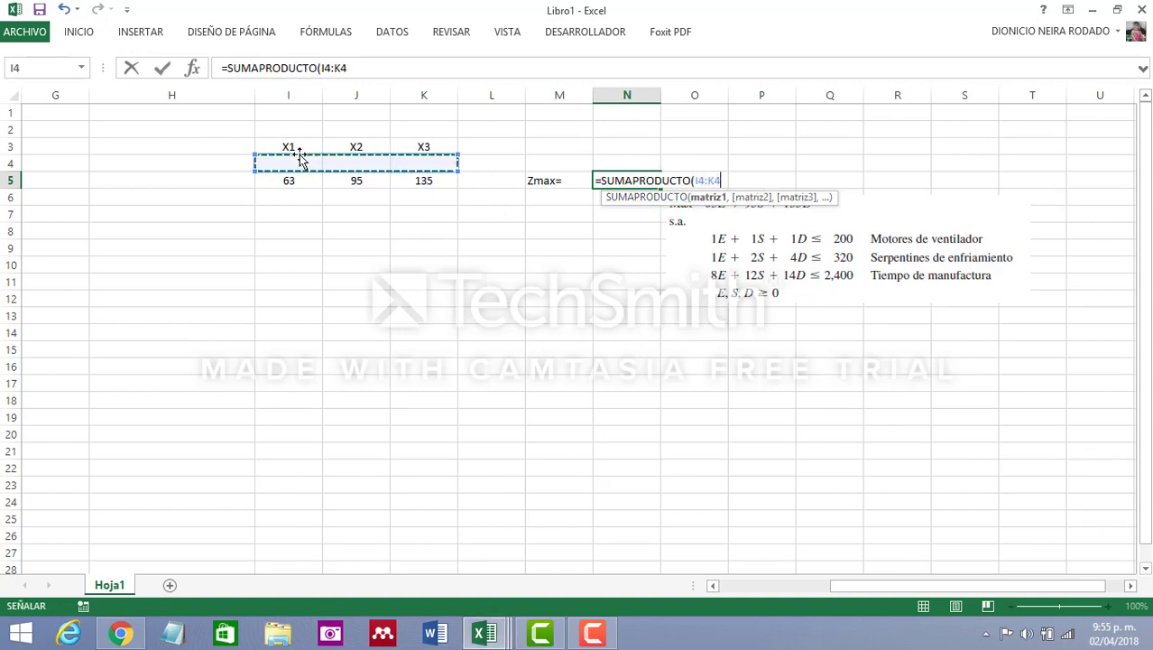
{"action": "left_click", "coordinate": [366, 65]}
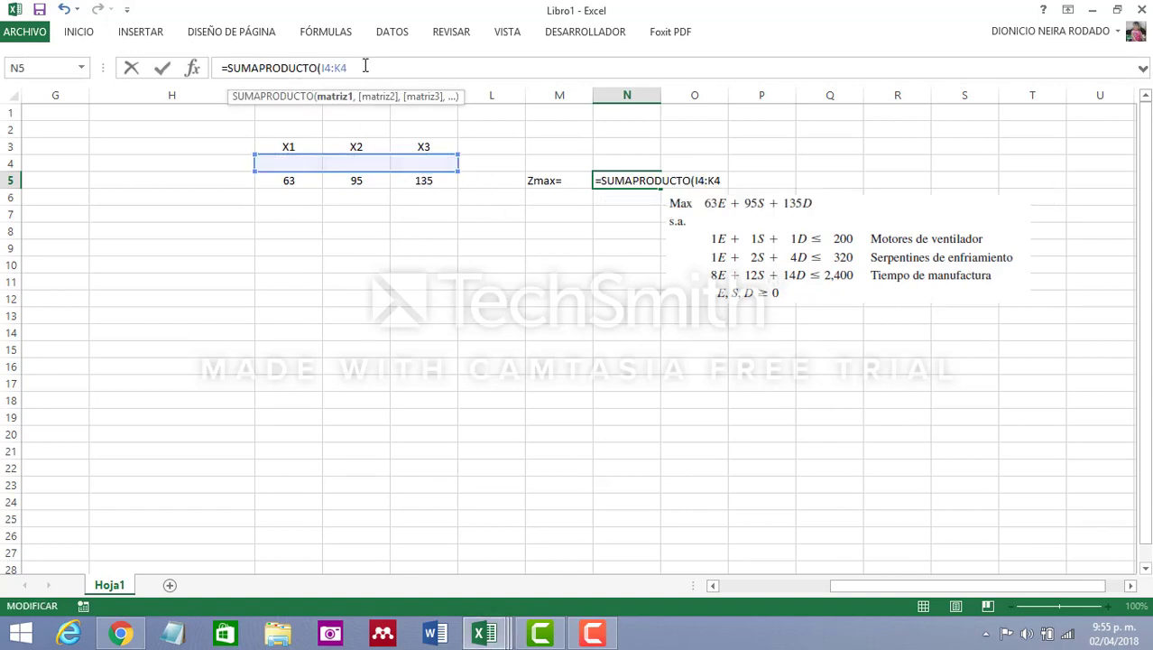
{"action": "type", "text": ","}
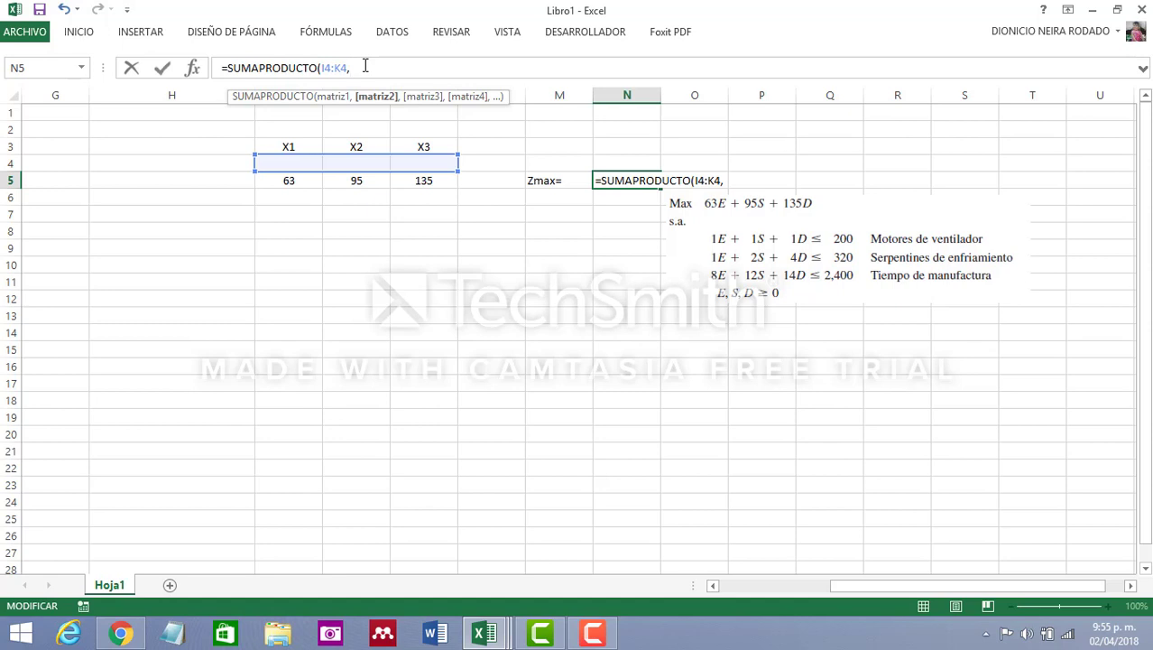
{"action": "key", "text": "BackSpace"}
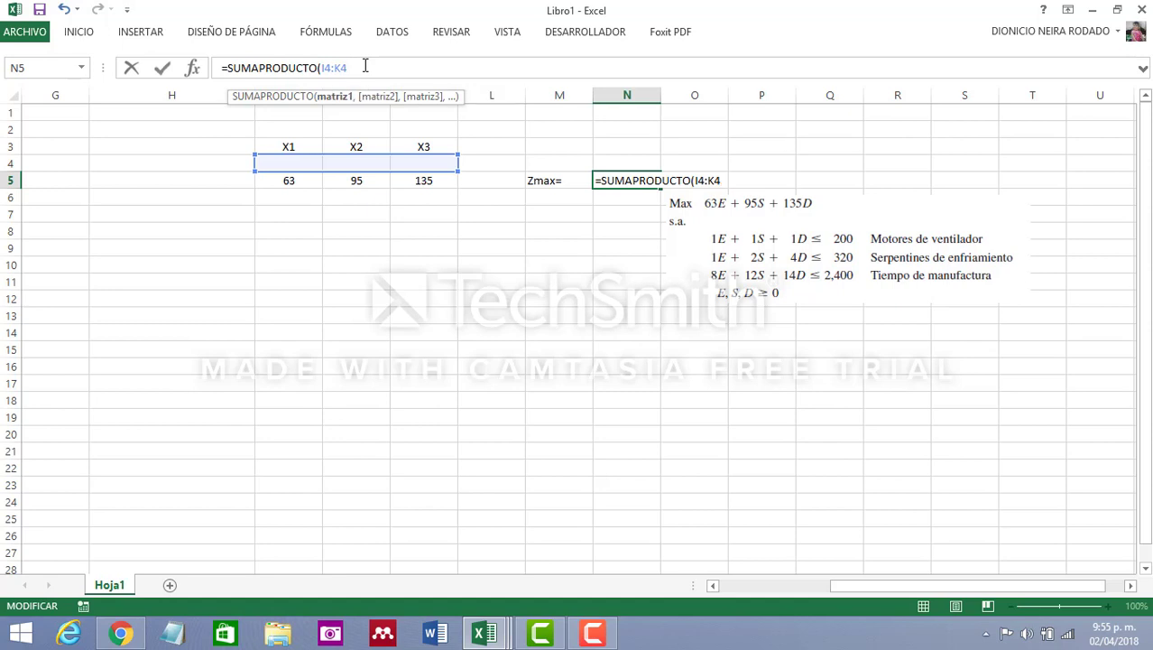
{"action": "key", "text": "F4"}
{"action": "key", "text": "BackSpace"}
{"action": "key", "text": "BackSpace"}
{"action": "key", "text": "BackSpace"}
{"action": "key", "text": "BackSpace"}
{"action": "key", "text": "BackSpace"}
{"action": "key", "text": "BackSpace"}
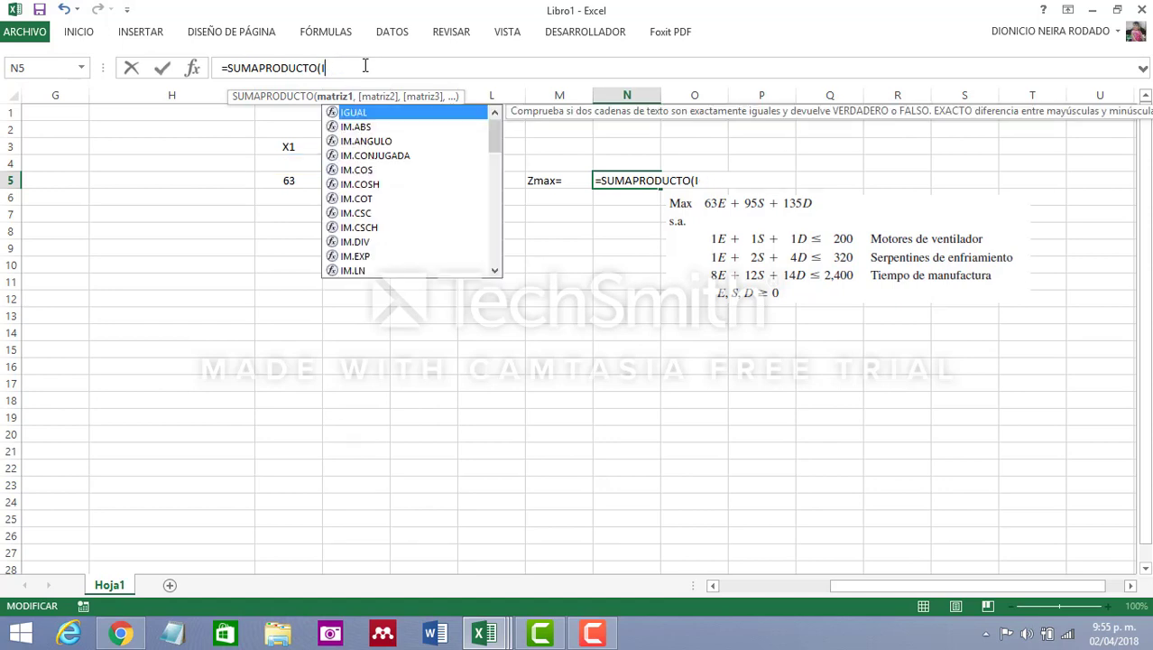
{"action": "key", "text": "BackSpace"}
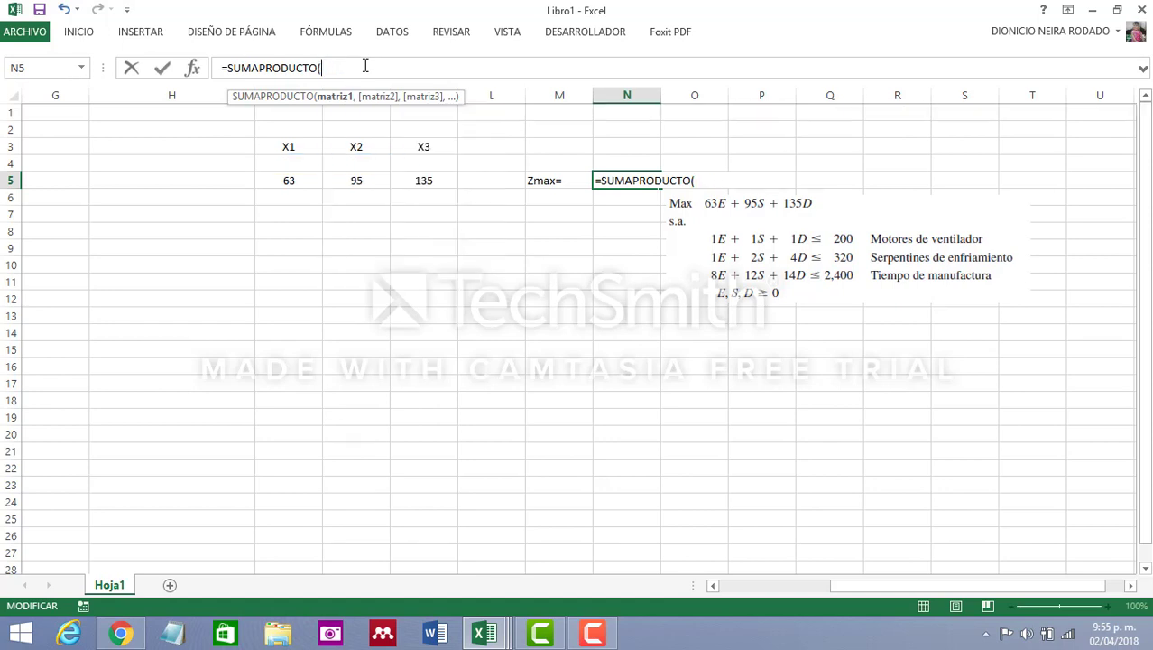
Complete the N5 formula as =SUMAPRODUCTO($I$4:$K$4,I5:K5), with the variable cells as an absolute range
{"action": "left_click", "coordinate": [285, 164]}
{"action": "left_click_drag", "start_coordinate": [285, 168], "coordinate": [453, 159]}
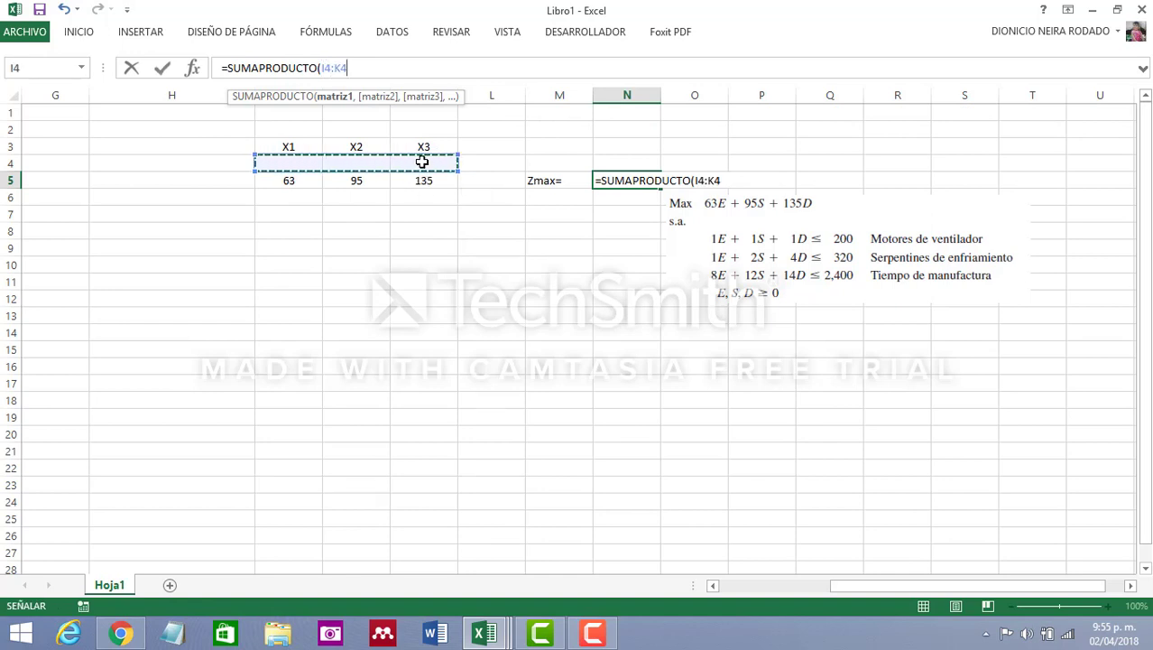
{"action": "key", "text": "F4"}
{"action": "type", "text": ","}
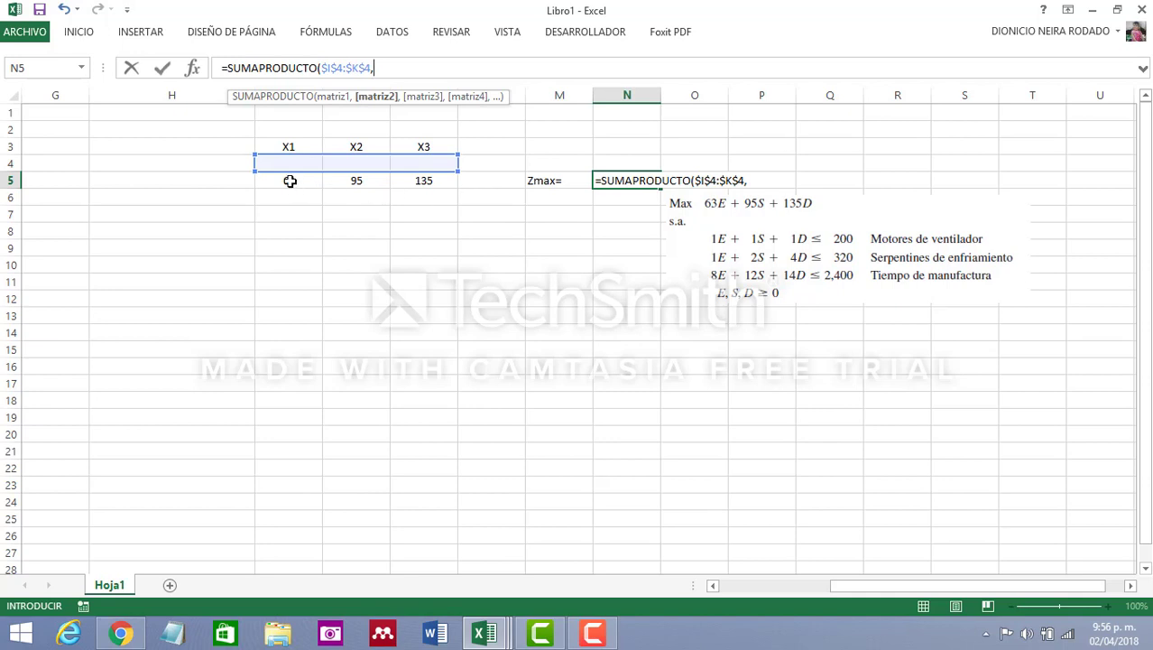
{"action": "left_click", "coordinate": [287, 181]}
{"action": "left_click_drag", "start_coordinate": [287, 181], "coordinate": [454, 192]}
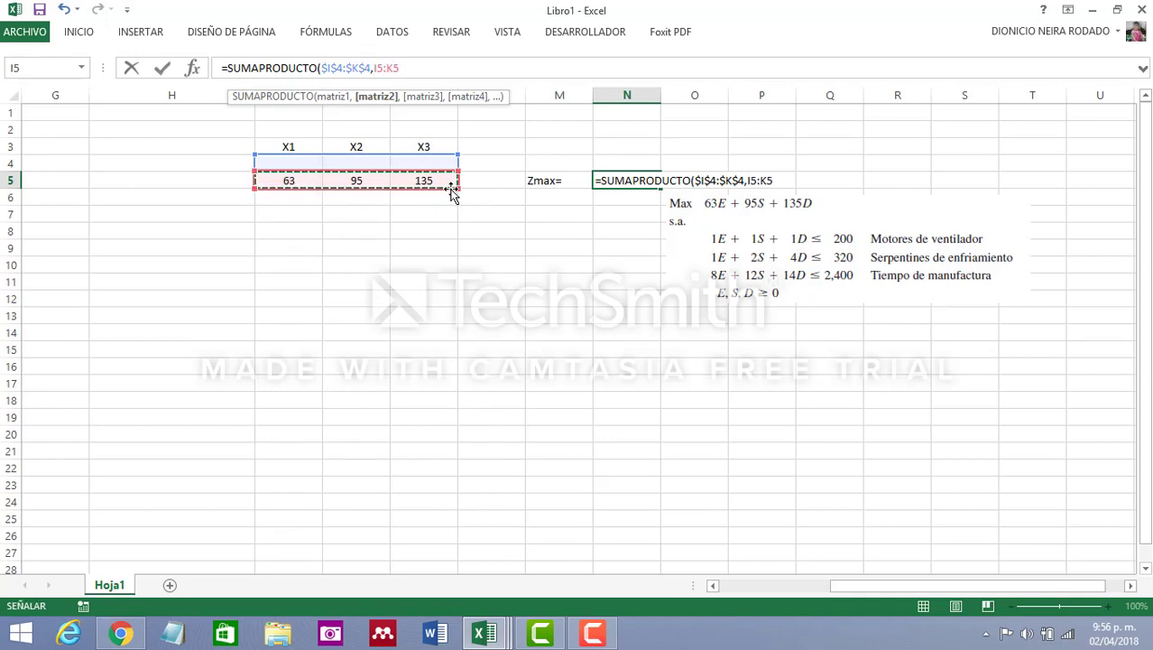
{"action": "type", "text": ")"}
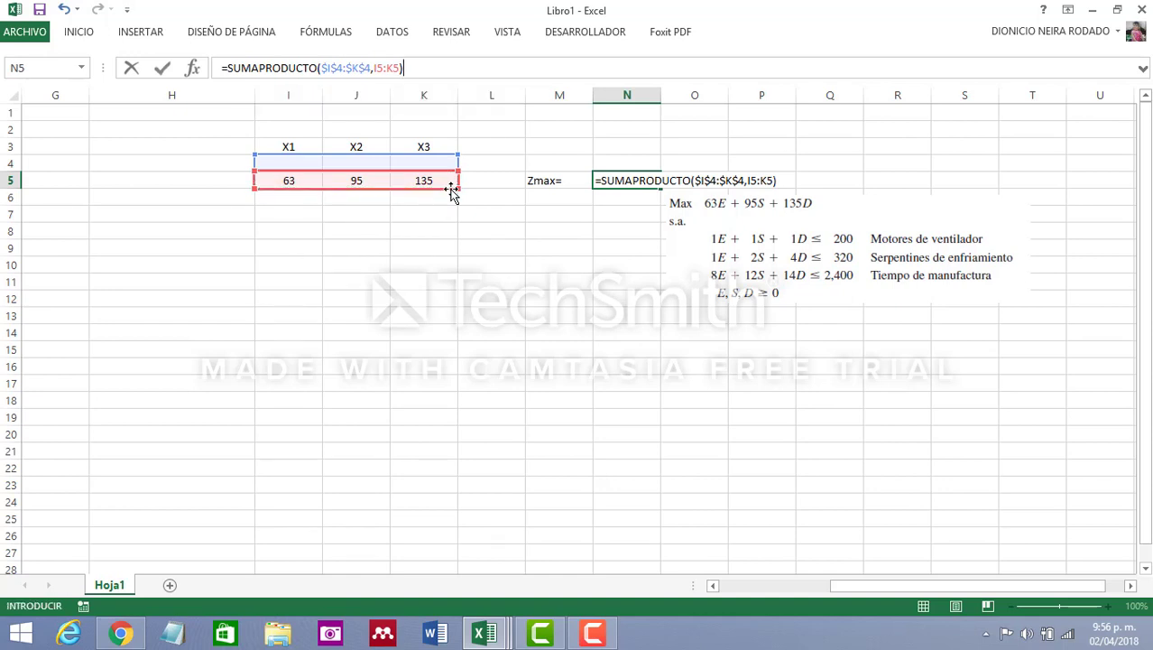
{"action": "key", "text": "Return"}
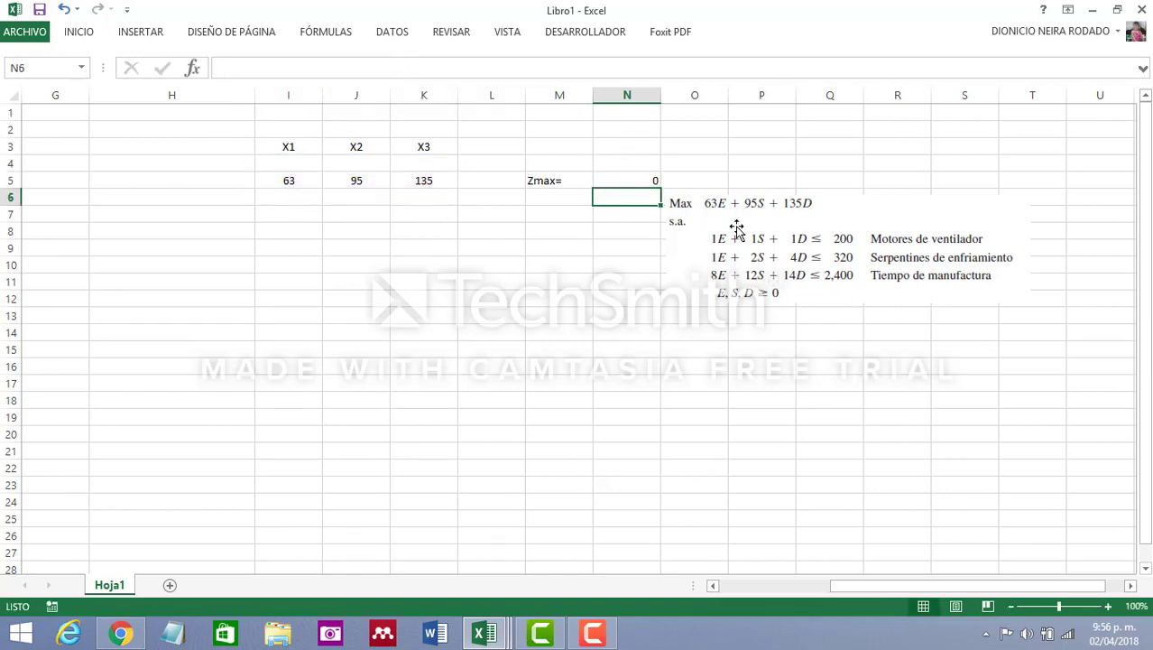
Move the model picture down to about rows 11 to 16 and enter the heading LIR in L7
{"action": "left_click", "coordinate": [737, 242]}
{"action": "left_click_drag", "start_coordinate": [736, 242], "coordinate": [758, 316]}
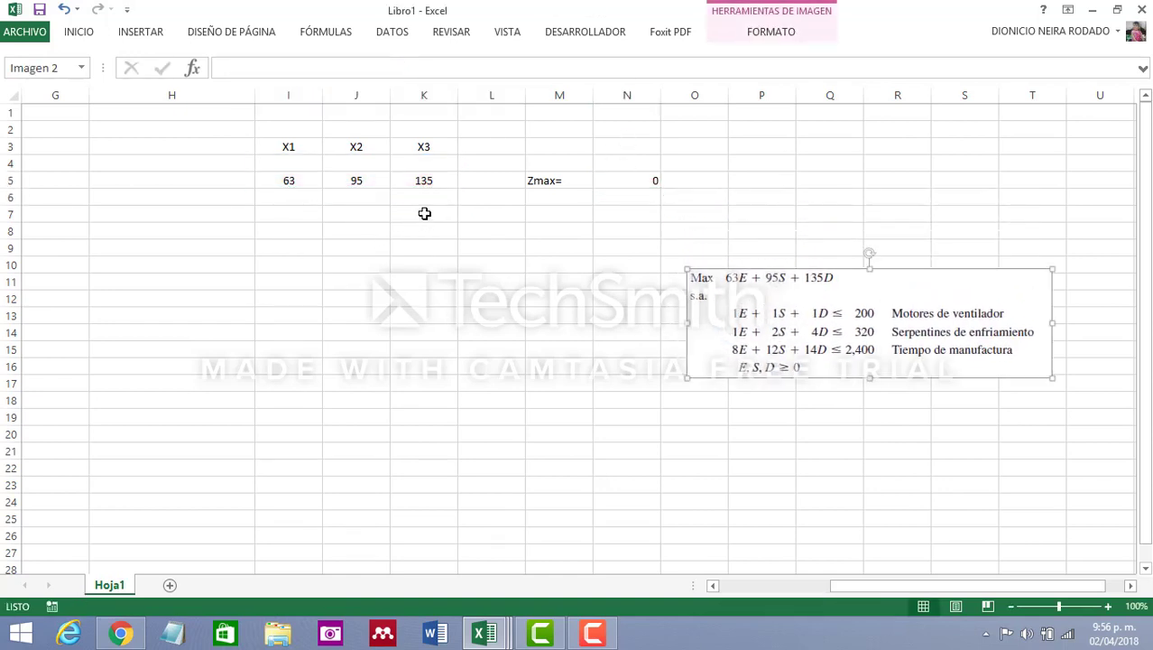
{"action": "left_click", "coordinate": [488, 213]}
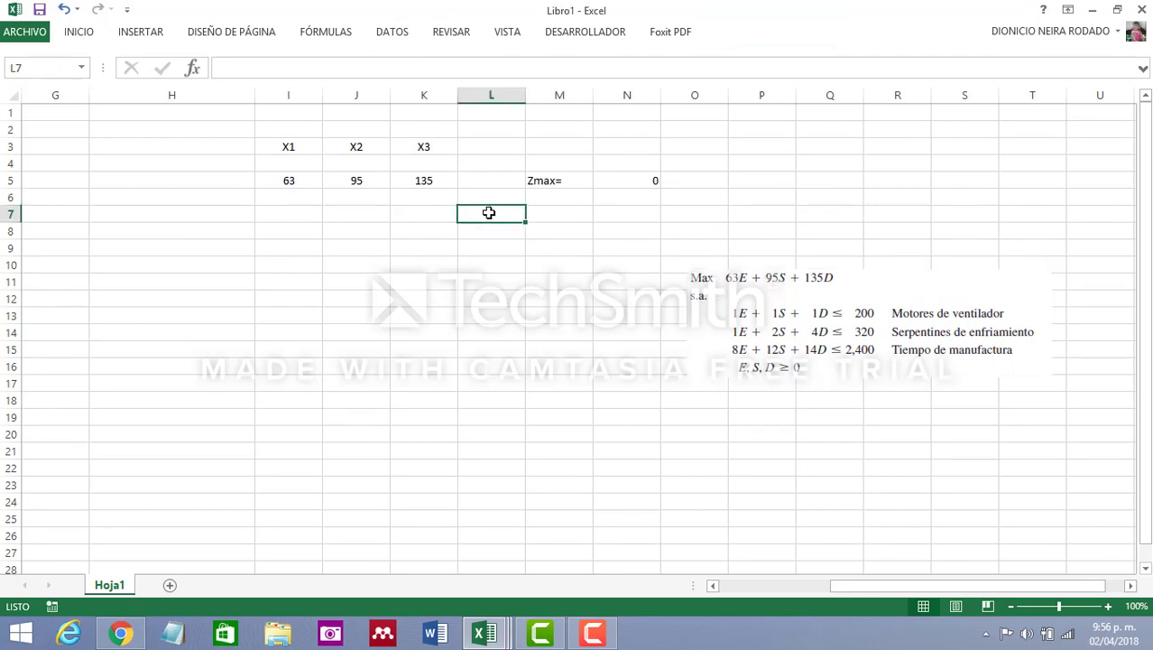
{"action": "type", "text": "LIR"}
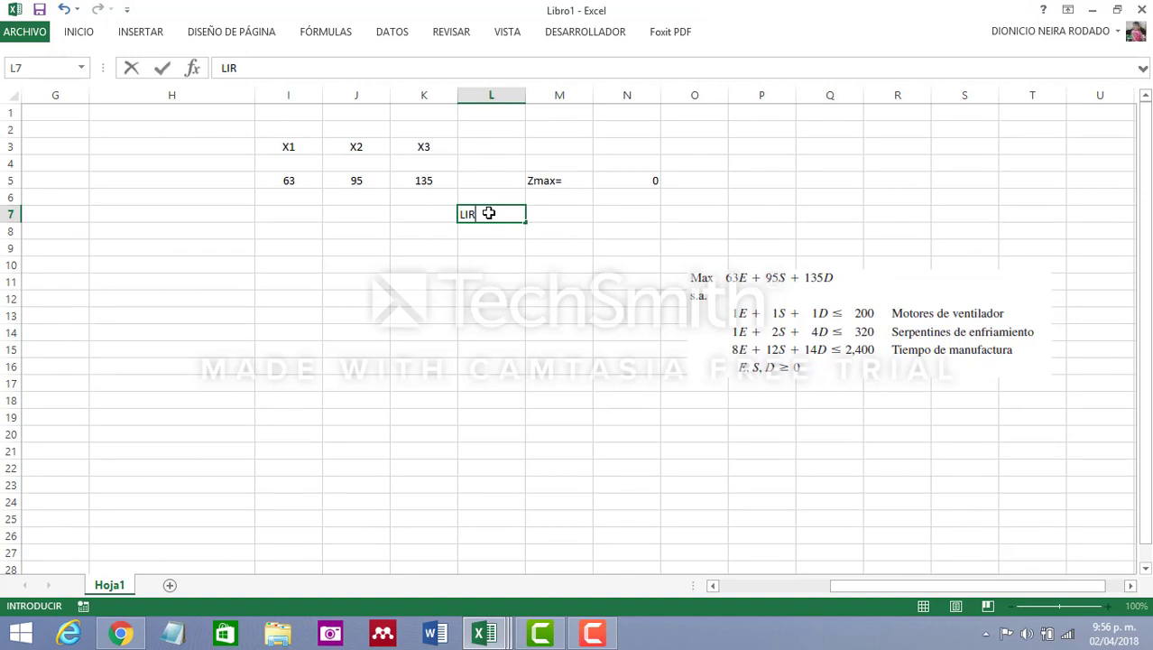
{"action": "key", "text": "Tab"}
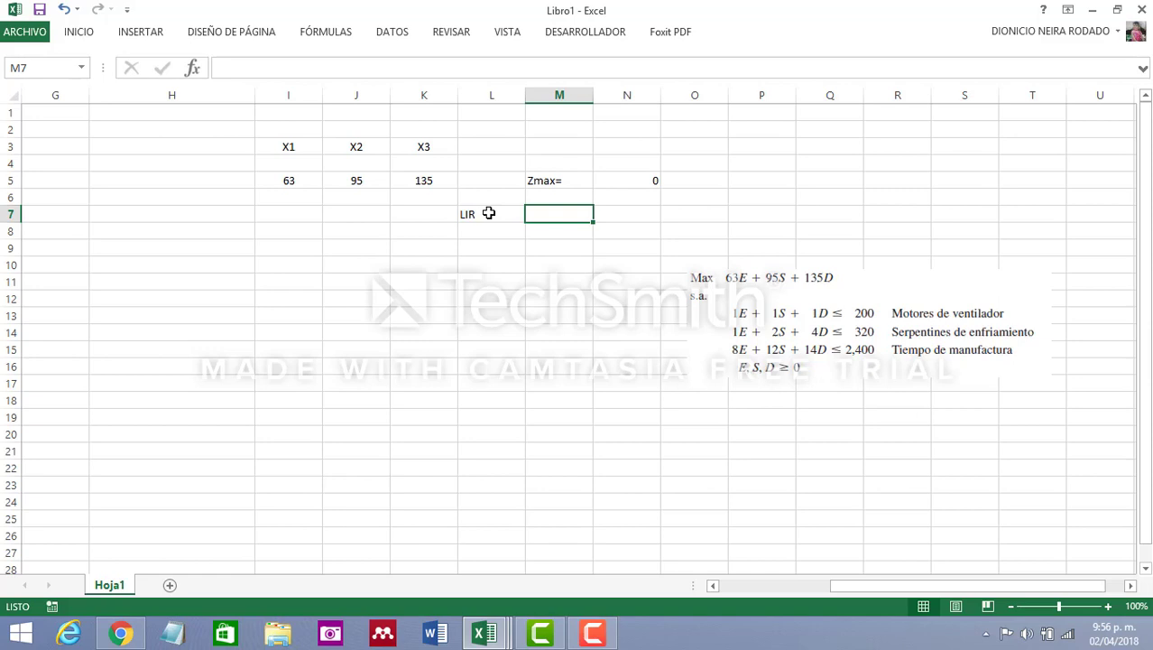
Enter the first constraint's coefficients 1, 1 and 1 in cells I8, J8 and K8
{"action": "left_click", "coordinate": [279, 232]}
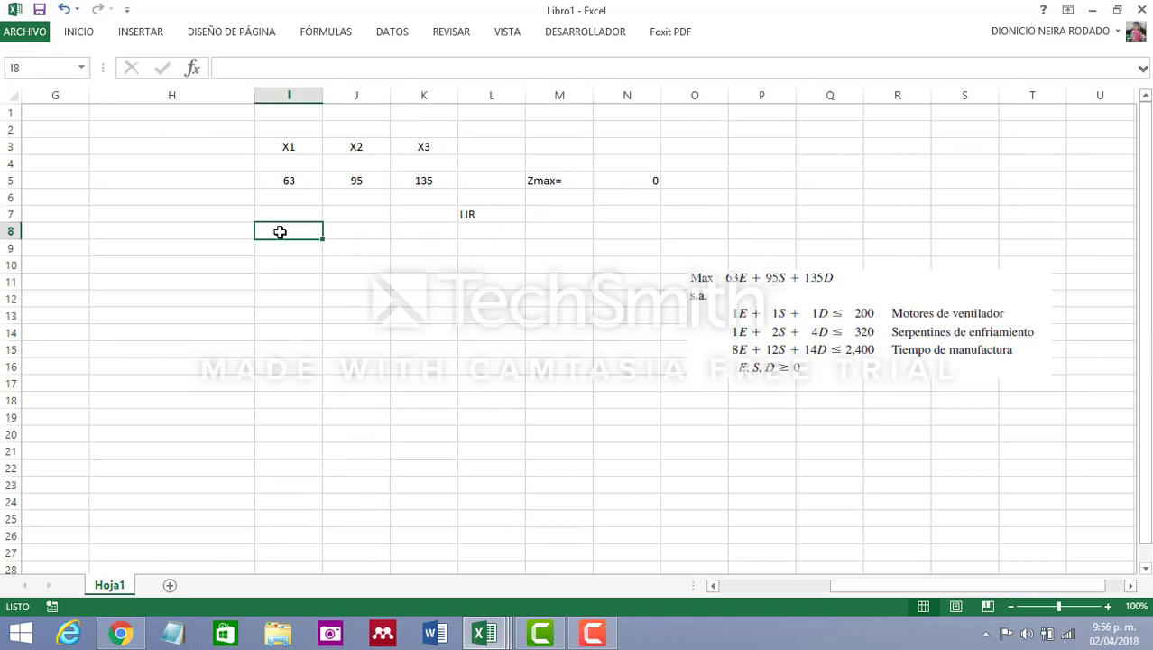
{"action": "type", "text": "1"}
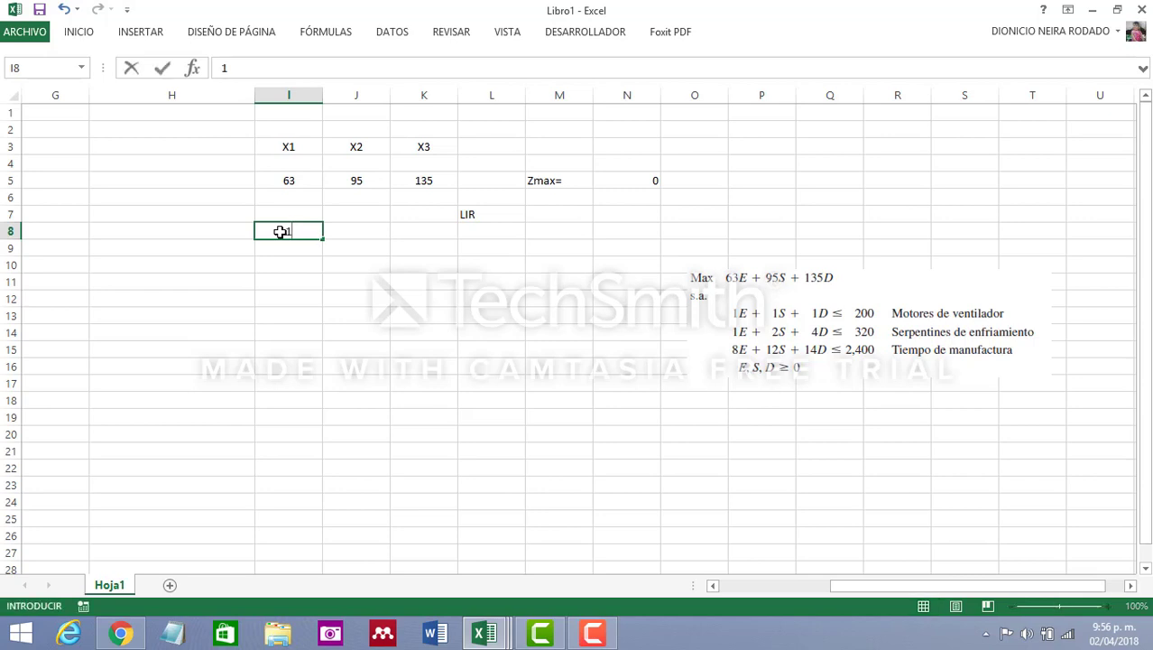
{"action": "key", "text": "Tab"}
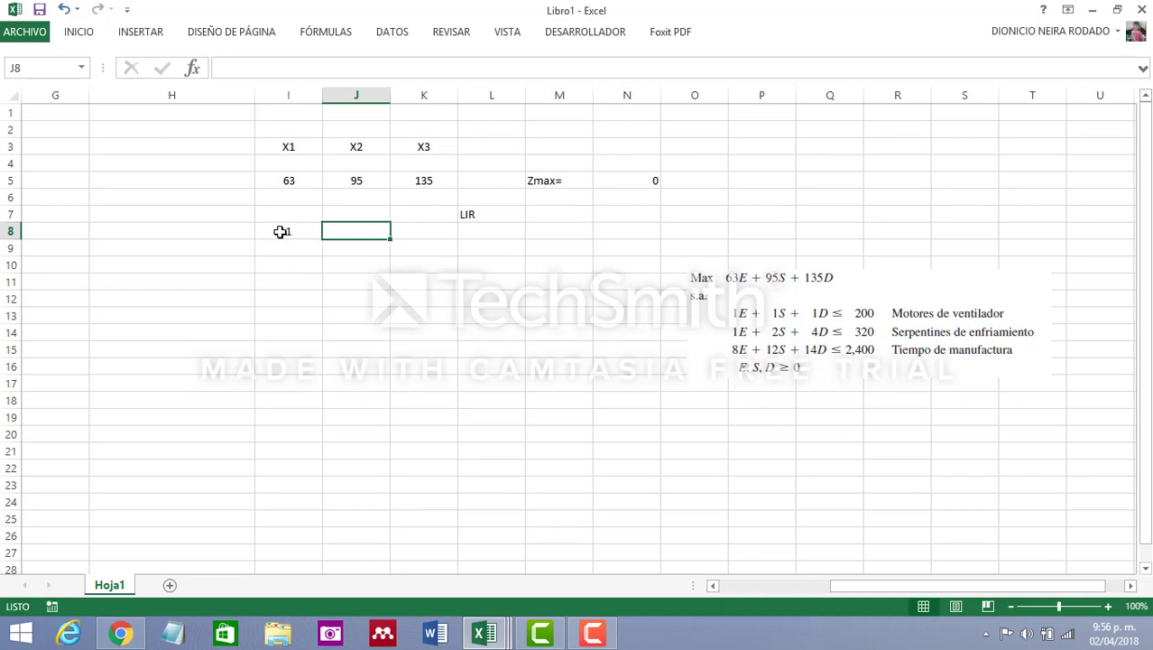
{"action": "type", "text": "1"}
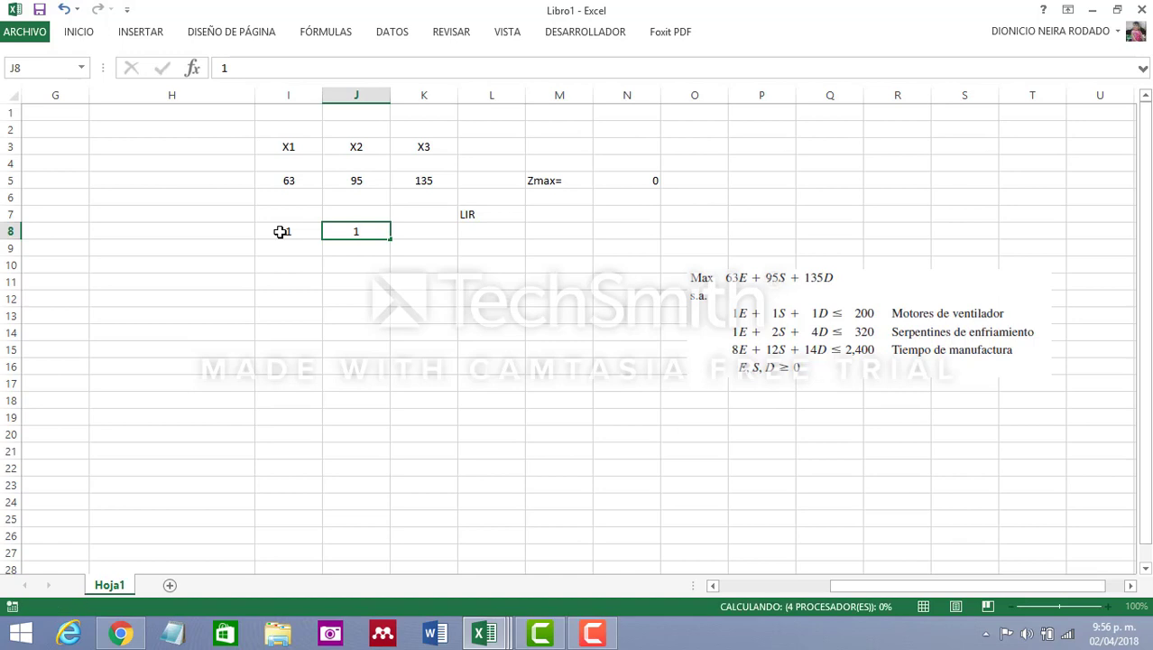
{"action": "key", "text": "Tab"}
{"action": "type", "text": "1"}
{"action": "left_click", "coordinate": [226, 365]}
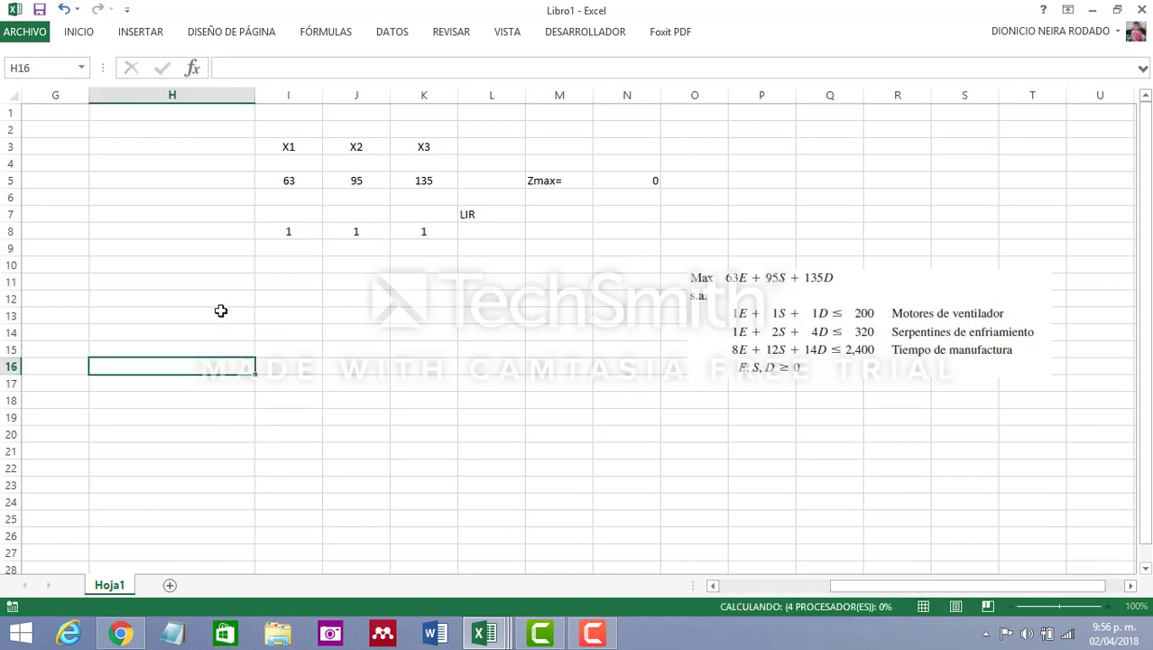
Label the first constraint row "Motores de ventilador" in cell H8
{"action": "left_click", "coordinate": [176, 230]}
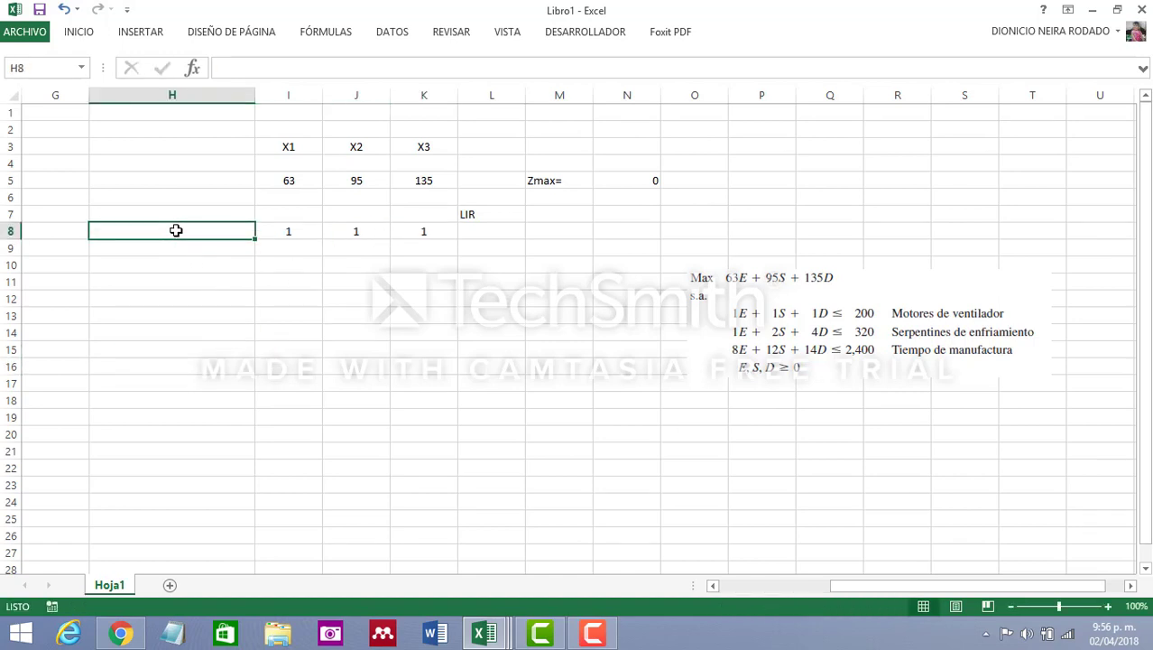
{"action": "type", "text": "Motore"}
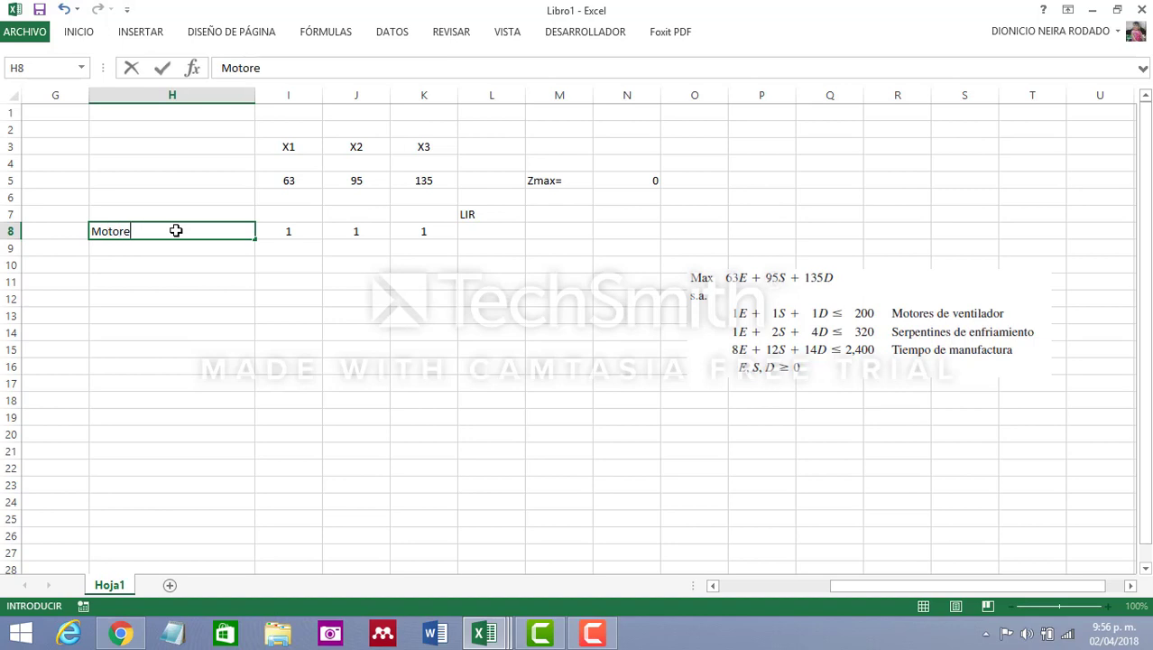
{"action": "type", "text": "s de ventilador"}
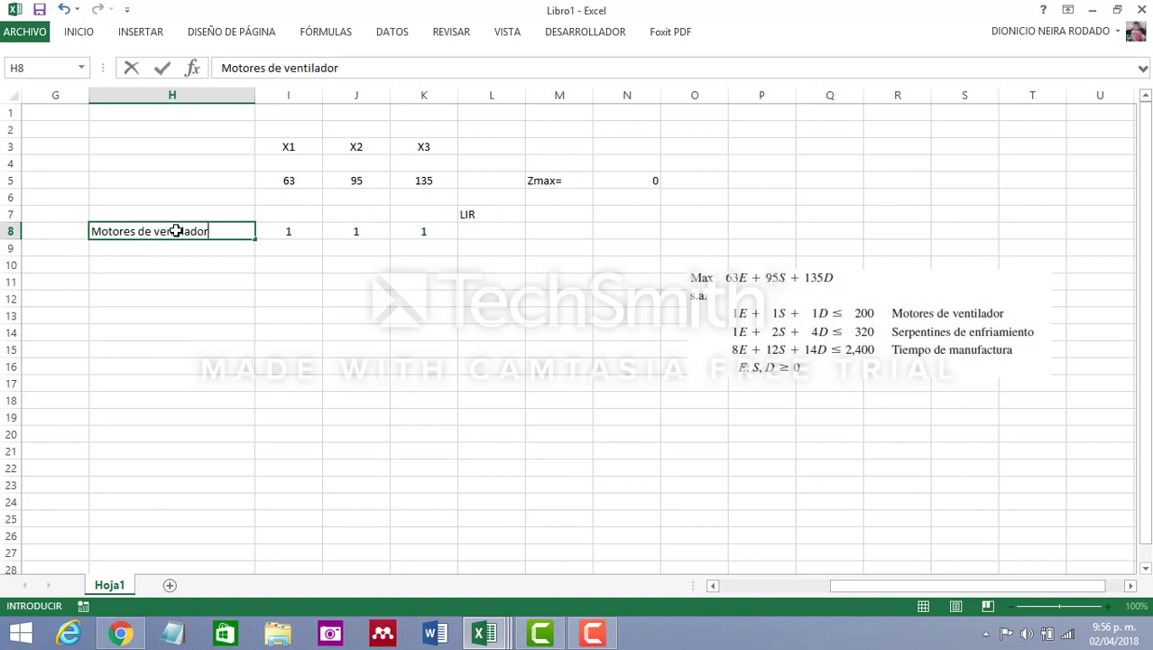
{"action": "left_click_drag", "start_coordinate": [227, 268], "coordinate": [242, 282]}
Enter the formula =SUMAPRODUCTO($I$4:$K$4,I8:K8) in L8, with the variable cells as an absolute range
{"action": "left_click", "coordinate": [489, 227]}
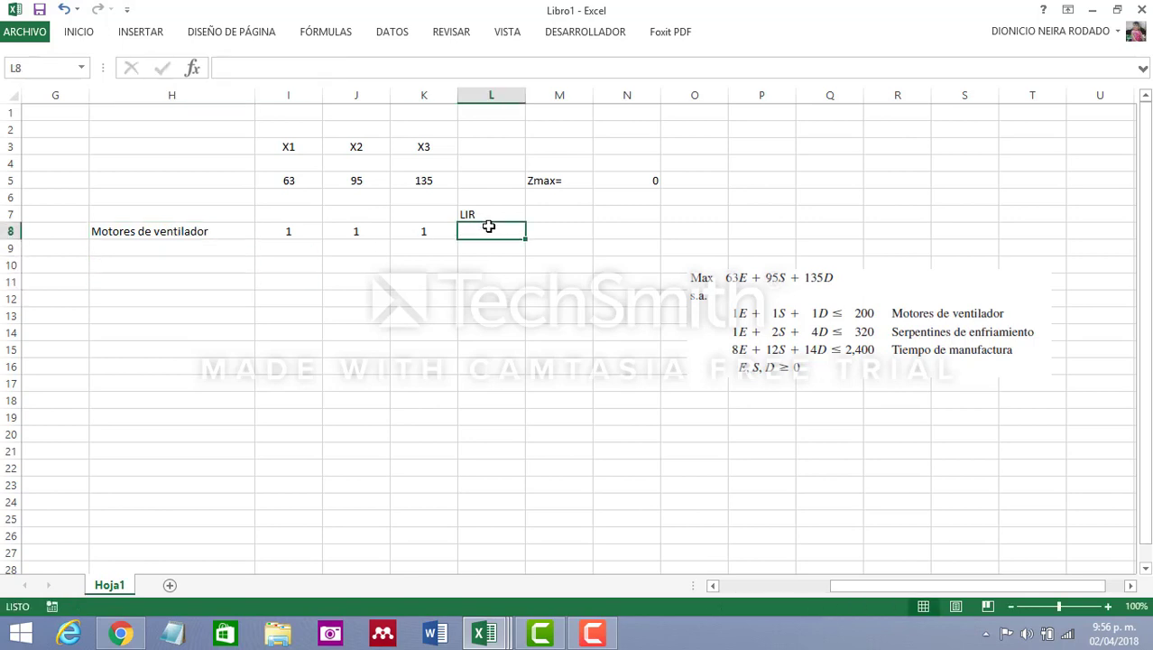
{"action": "type", "text": "=sumapro"}
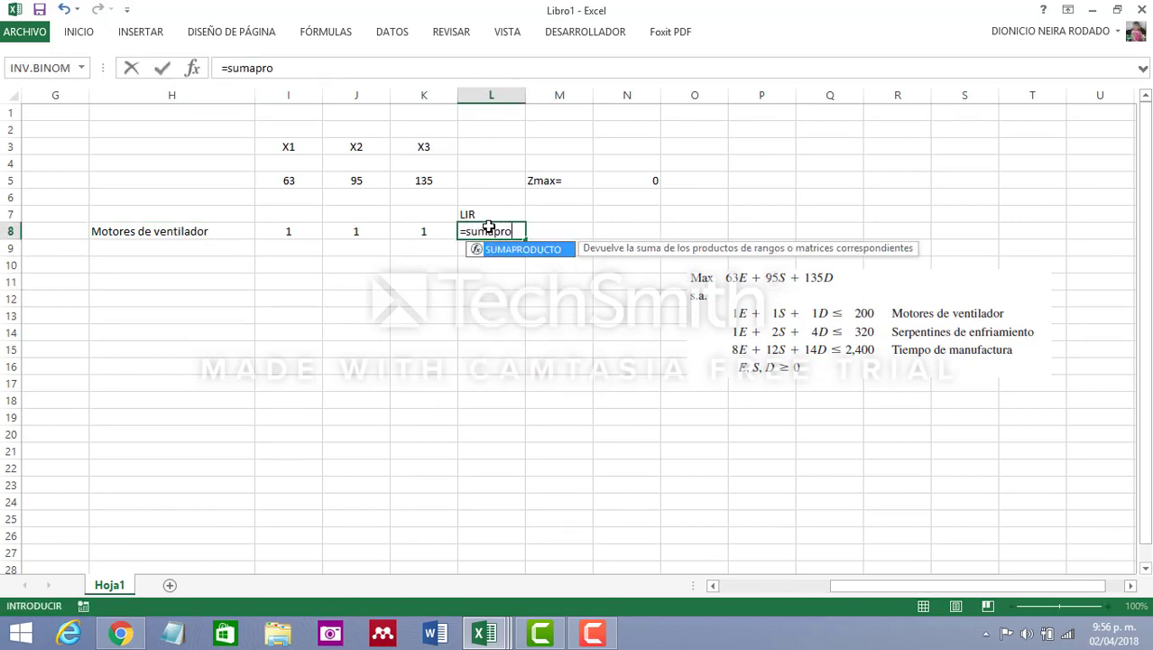
{"action": "double_click", "coordinate": [558, 252]}
{"action": "left_click_drag", "start_coordinate": [309, 165], "coordinate": [424, 166]}
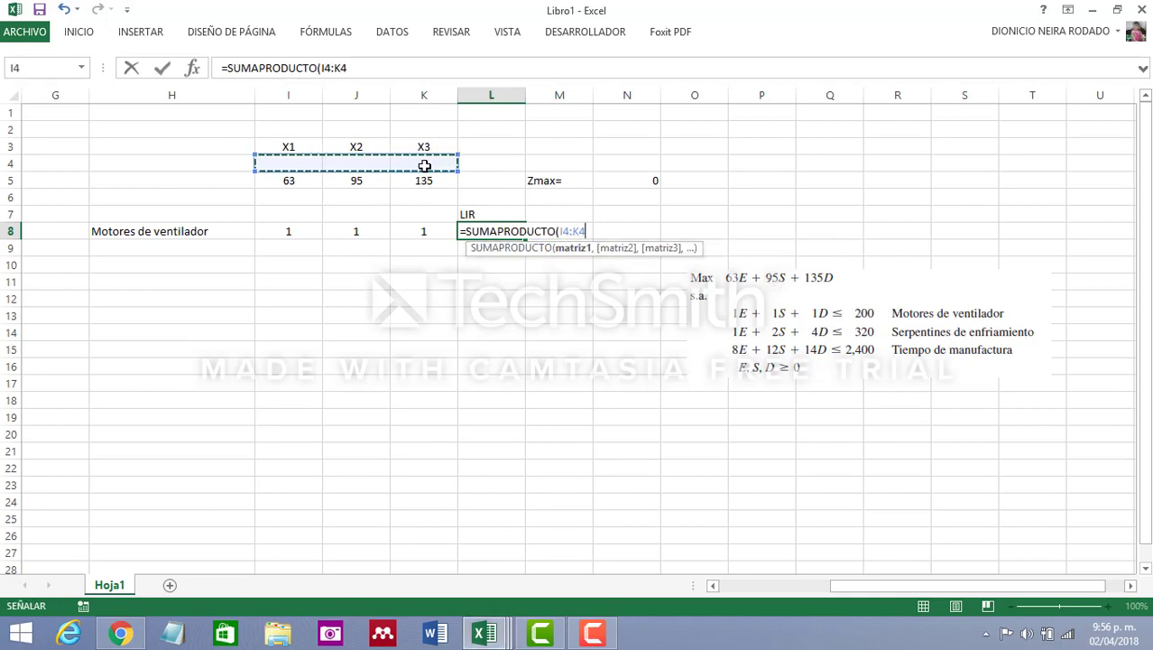
{"action": "key", "text": "F4"}
{"action": "type", "text": ","}
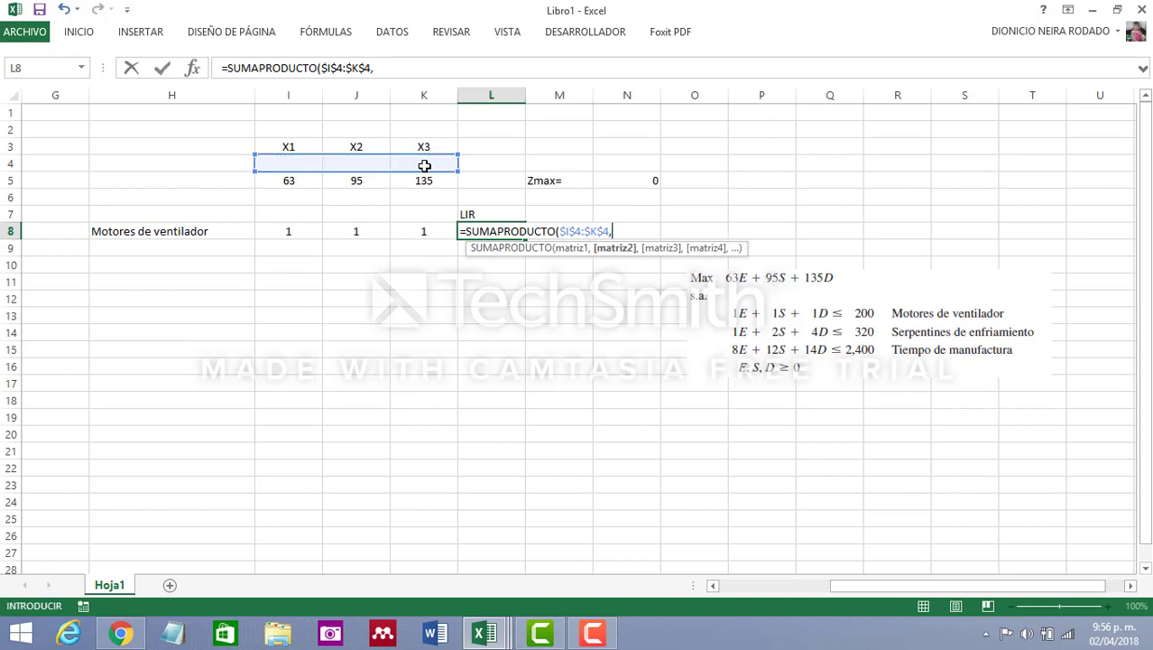
{"action": "left_click_drag", "start_coordinate": [289, 229], "coordinate": [424, 231]}
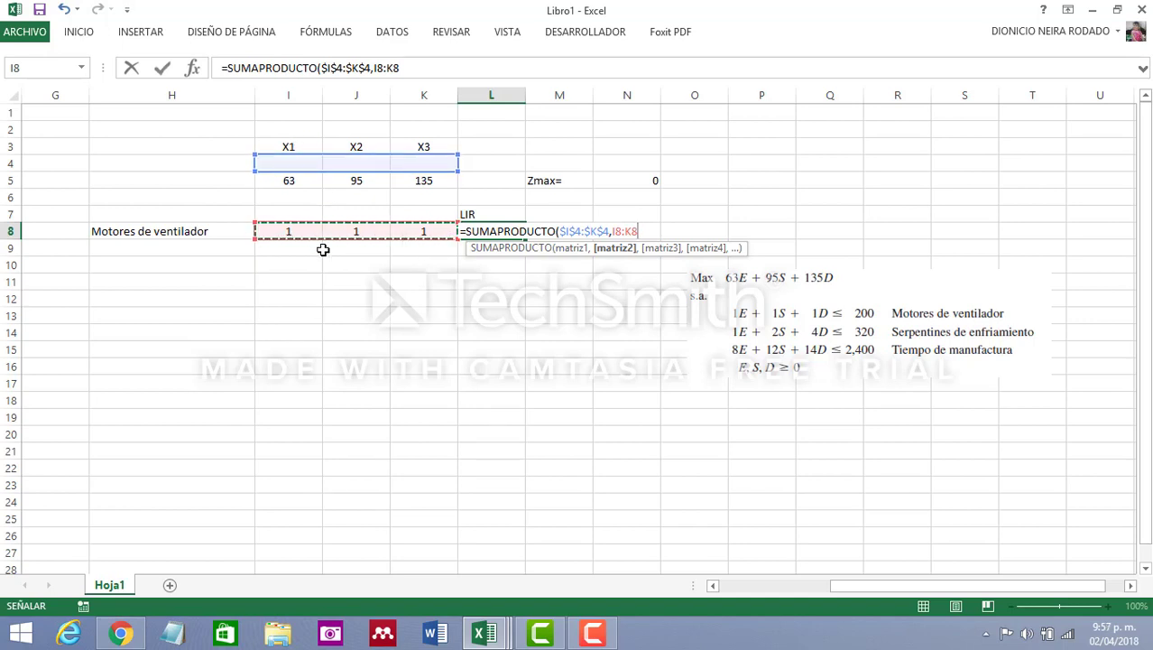
{"action": "type", "text": ")"}
{"action": "key", "text": "Return"}
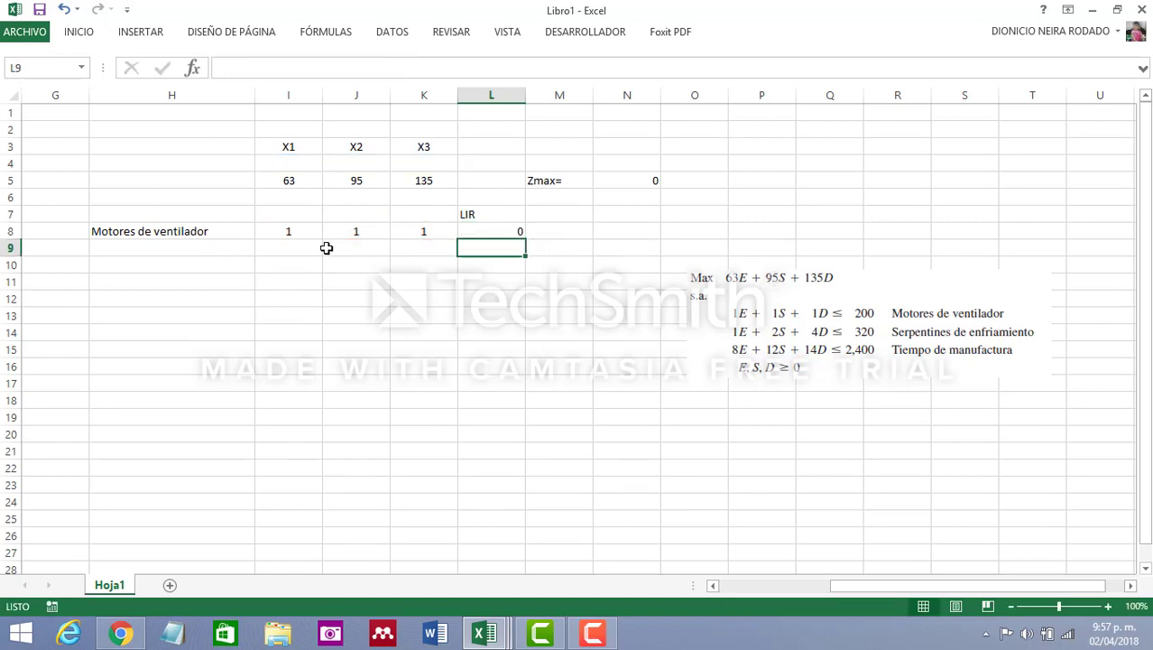
Label the second constraint row "Serpentines de enfriamiento" in cell H9
{"action": "left_click", "coordinate": [175, 244]}
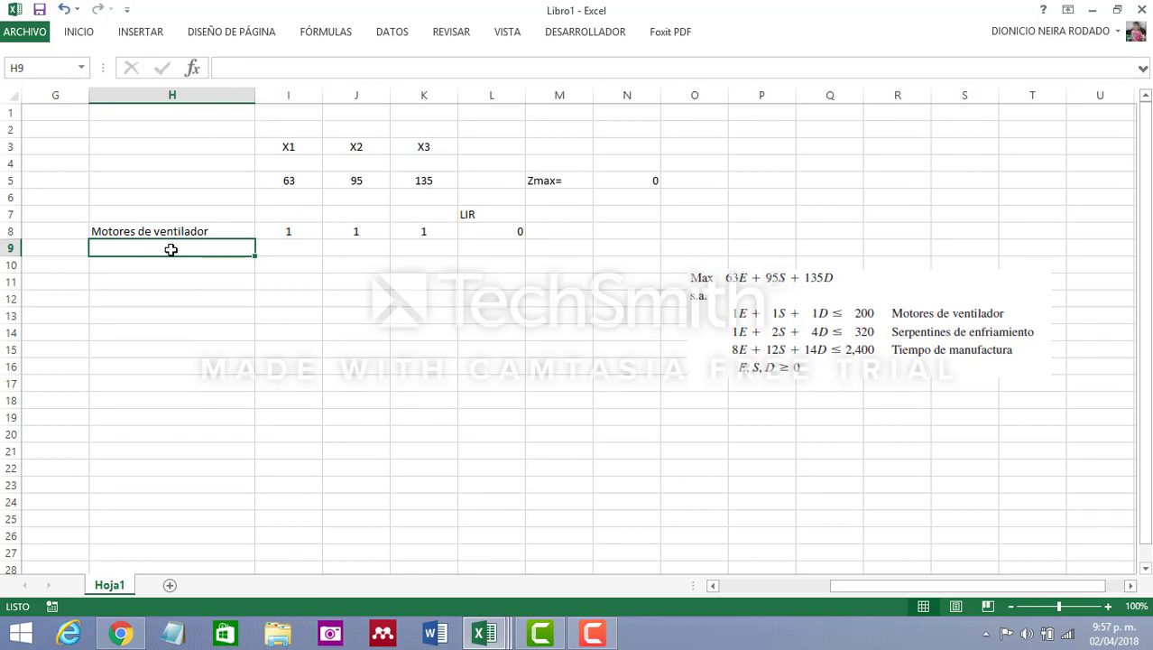
{"action": "type", "text": "Serpent"}
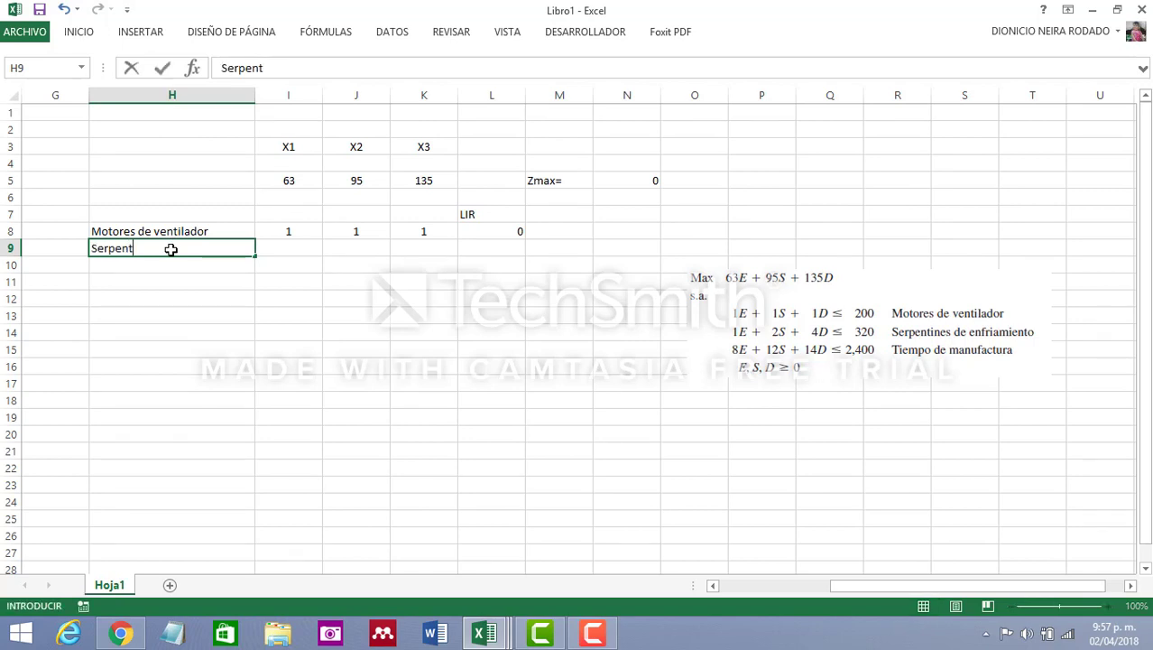
{"action": "type", "text": "ines de enfriamiento"}
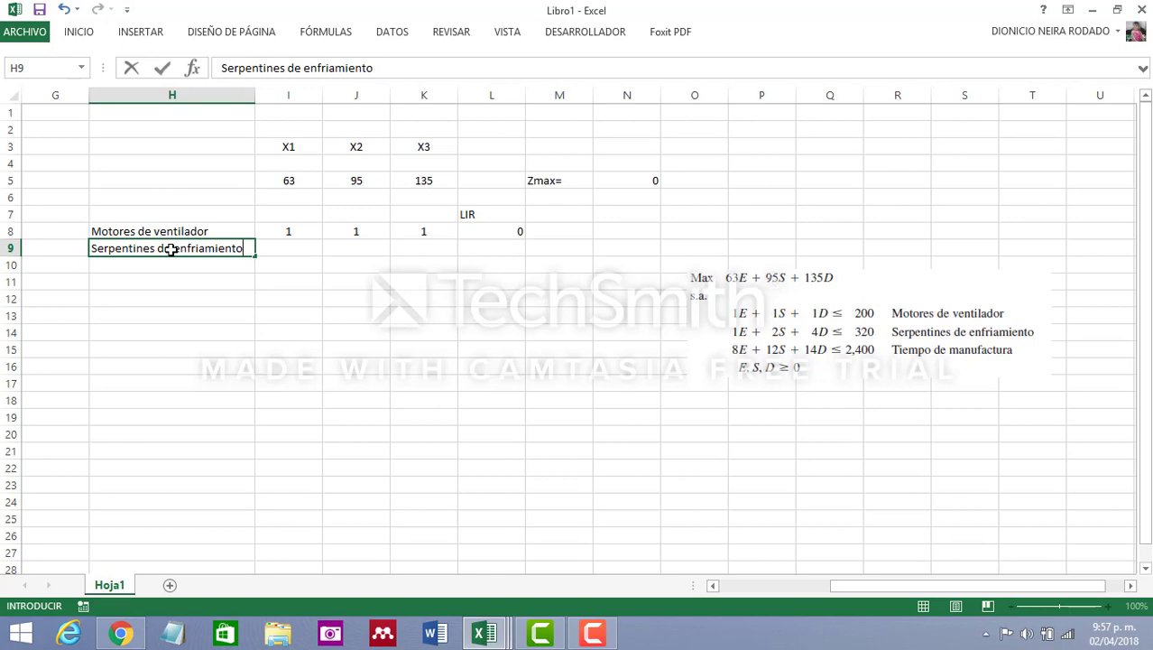
{"action": "key", "text": "Tab"}
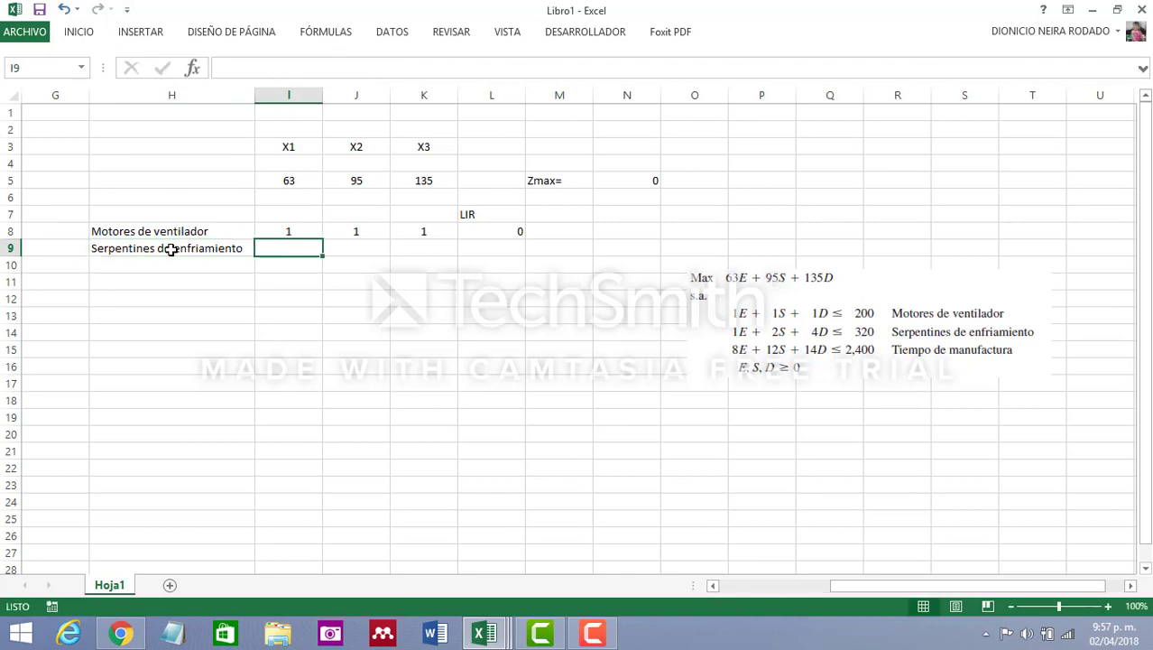
Enter the second constraint's coefficients 1, 2 and 4 in cells I9, J9 and K9
{"action": "type", "text": "1"}
{"action": "key", "text": "Tab"}
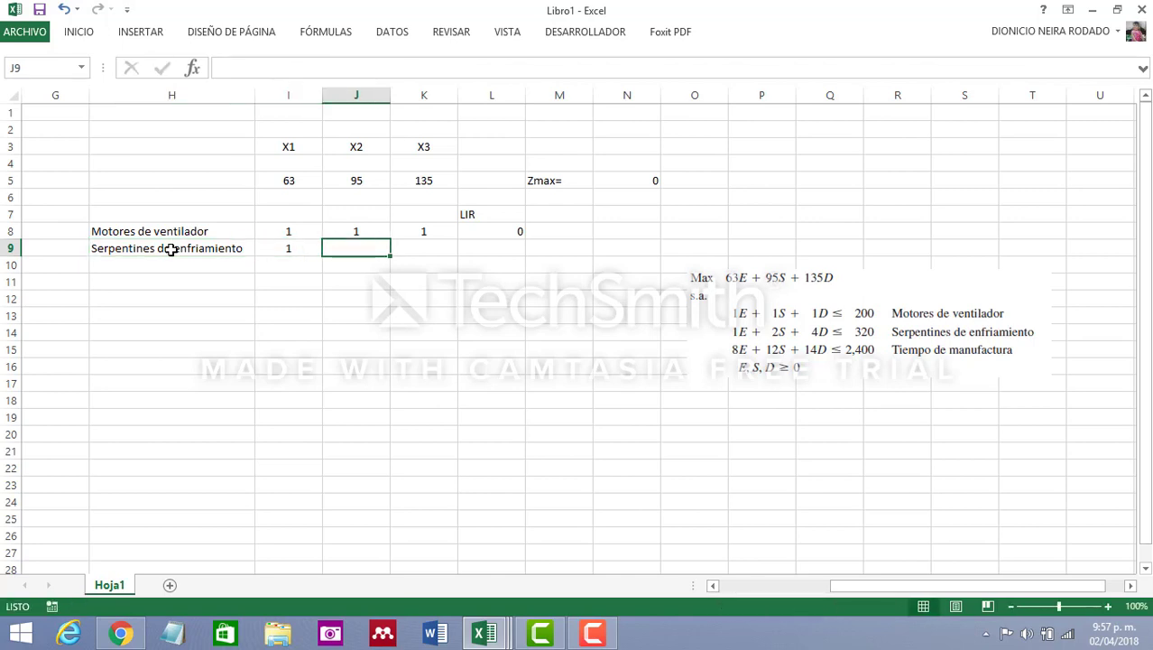
{"action": "type", "text": "2"}
{"action": "key", "text": "Tab"}
{"action": "type", "text": "4"}
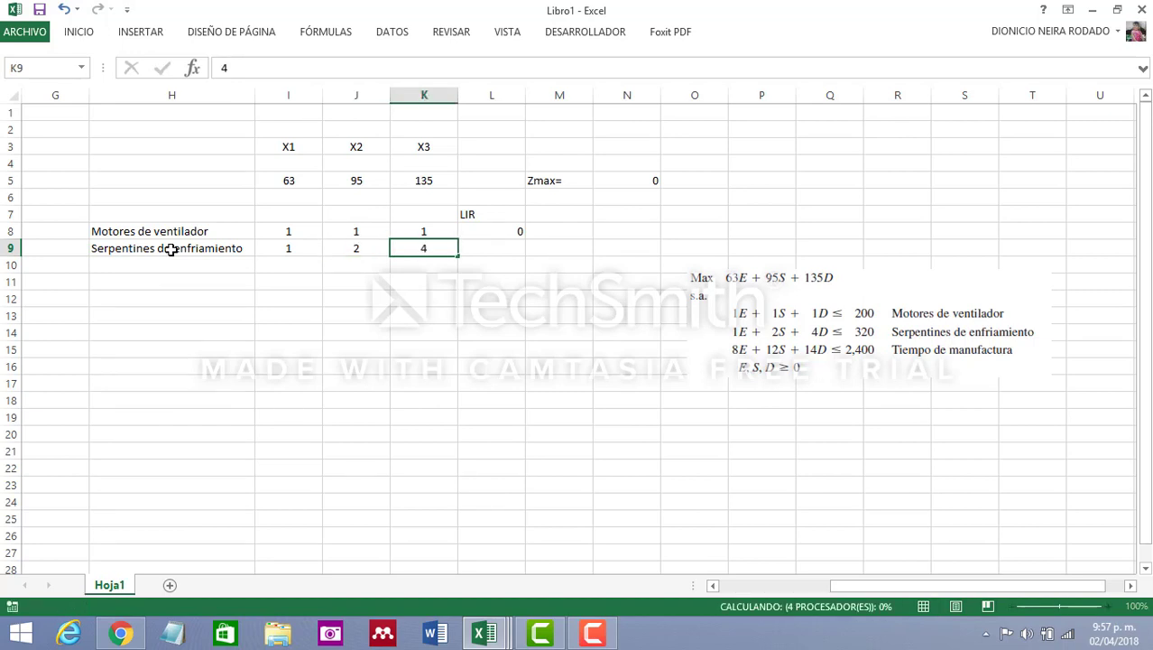
{"action": "key", "text": "Tab"}
Label the third constraint row "Tiempo de manufactura" in cell H10
{"action": "left_click", "coordinate": [181, 266]}
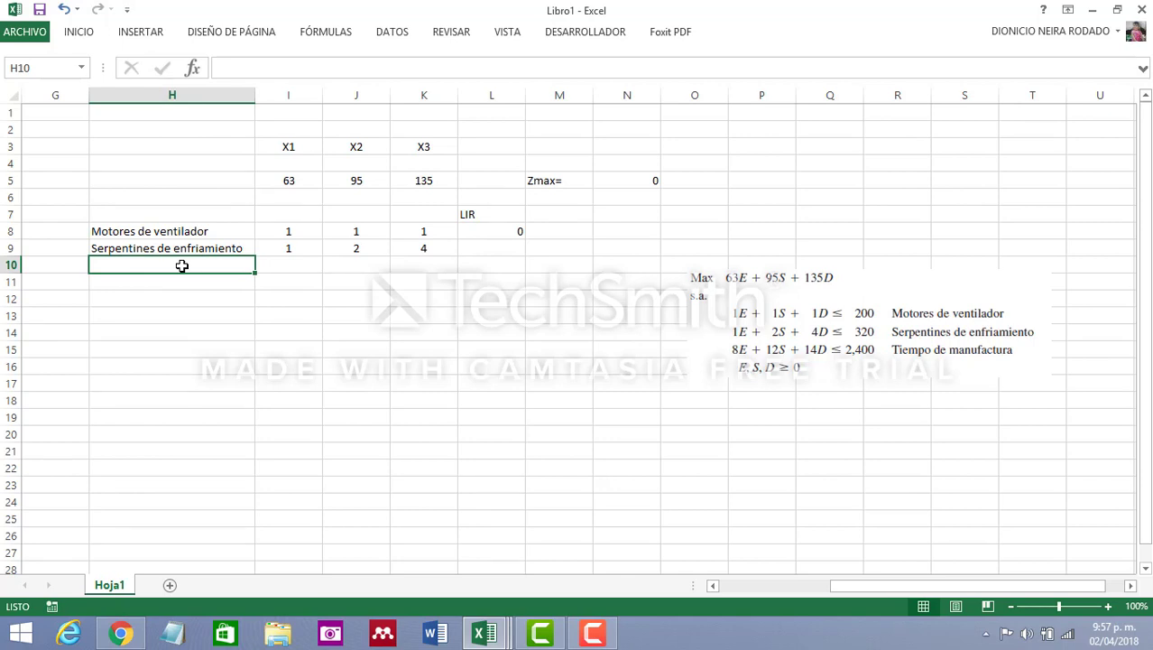
{"action": "type", "text": "Tiempo d"}
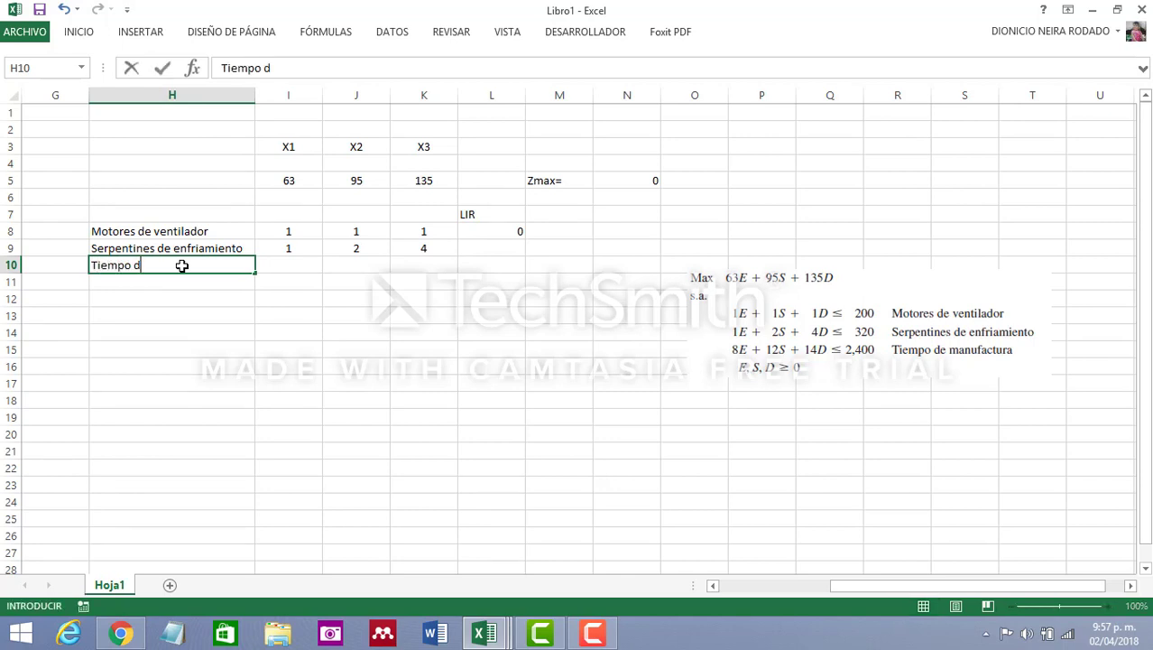
{"action": "type", "text": "e manufactura"}
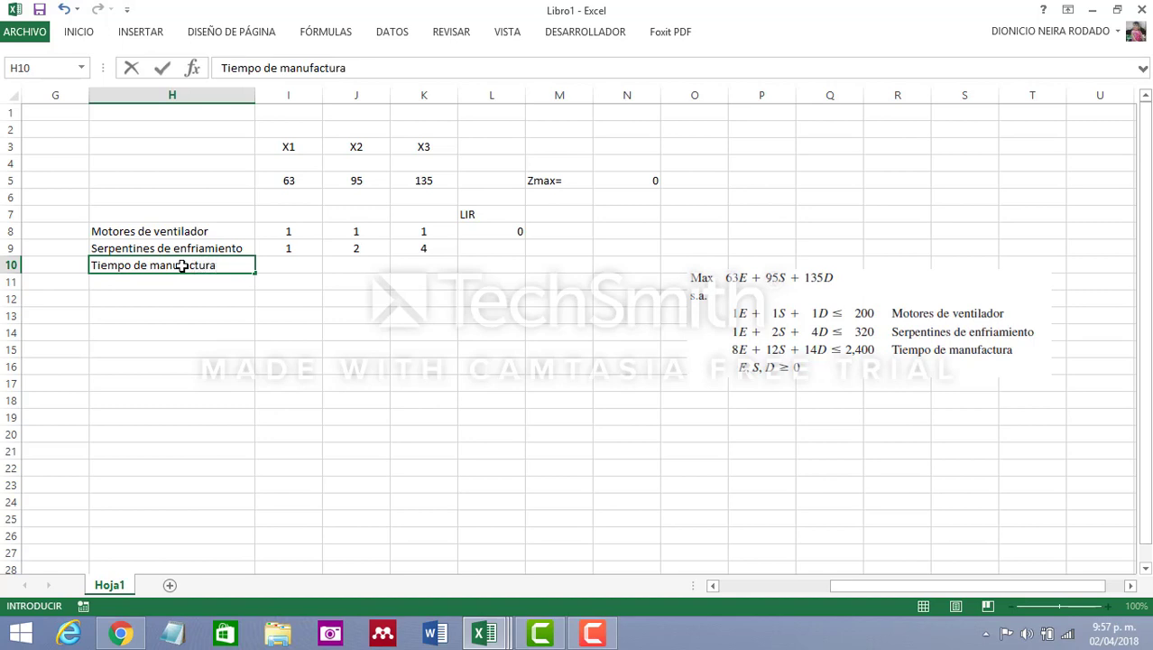
Enter the third constraint's coefficients 8, 12 and 14 in cells I10, J10 and K10
{"action": "left_click", "coordinate": [302, 268]}
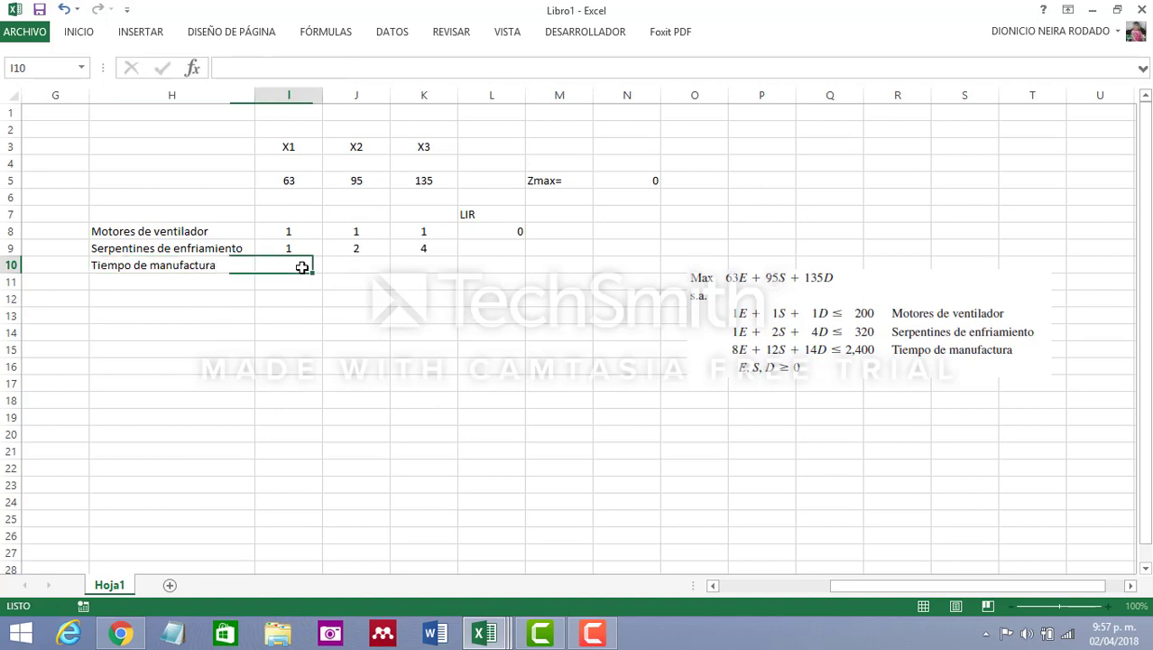
{"action": "type", "text": "8"}
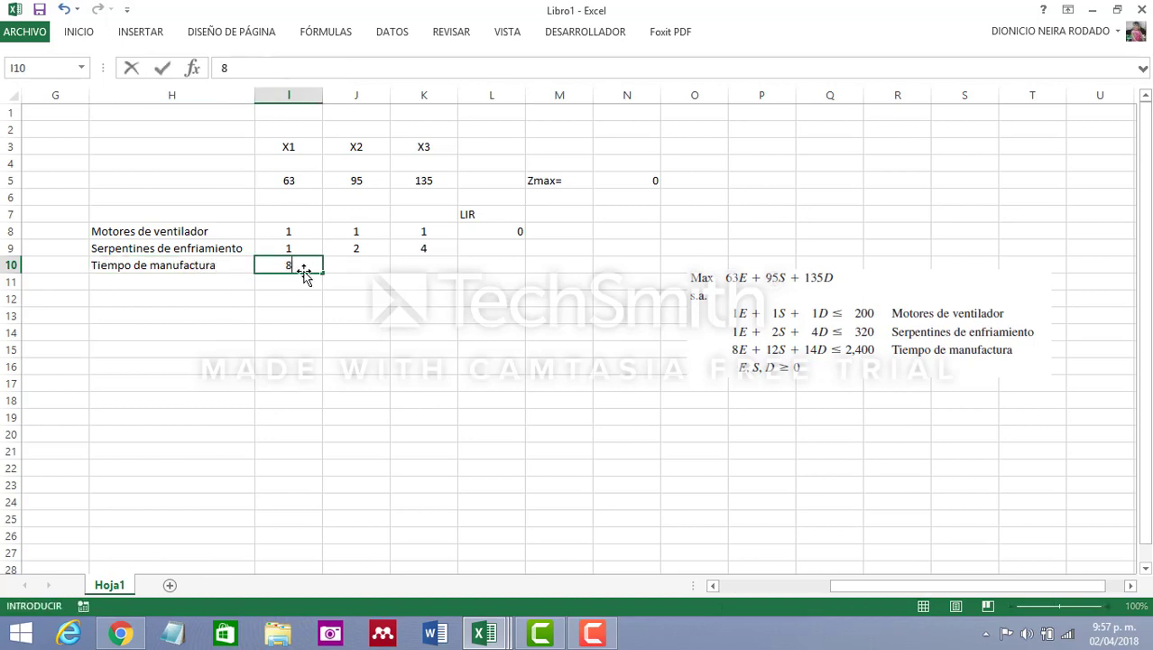
{"action": "key", "text": "Tab"}
{"action": "type", "text": "12"}
{"action": "key", "text": "Tab"}
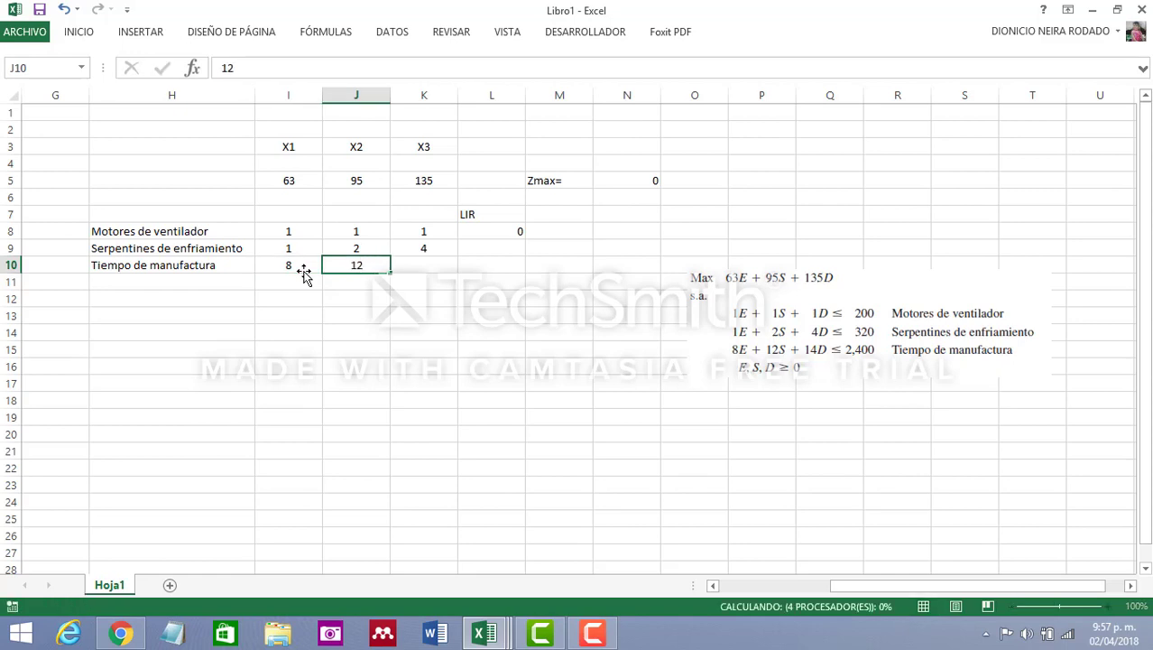
{"action": "type", "text": "14"}
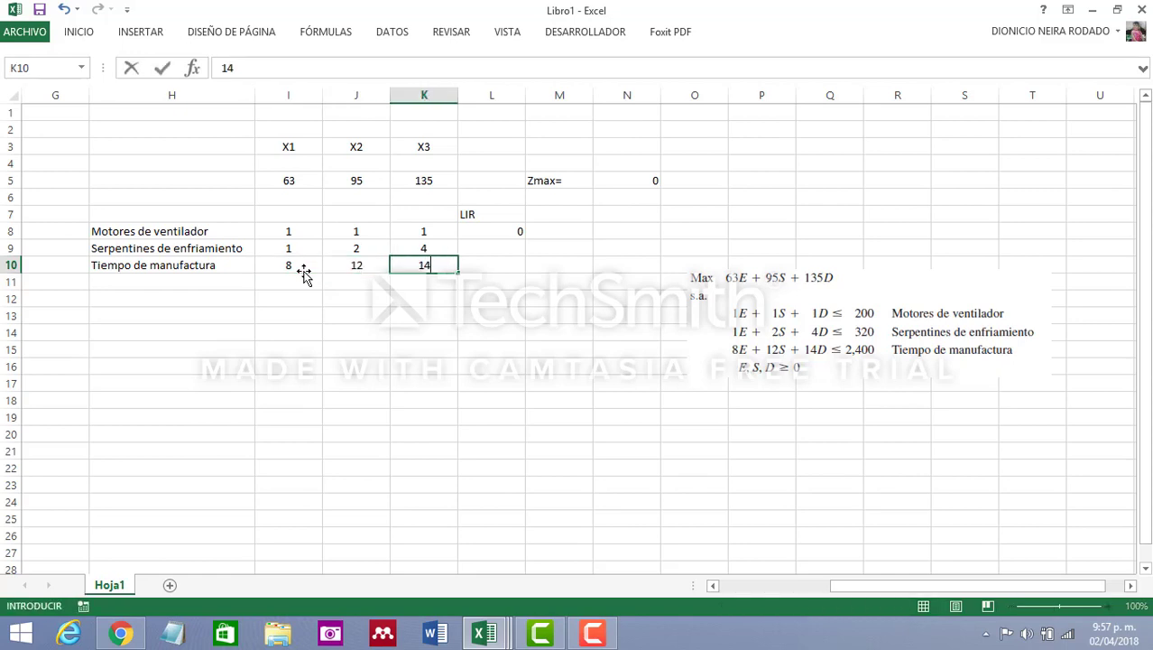
{"action": "left_click", "coordinate": [467, 313]}
Copy the L8 SUMAPRODUCTO formula down to L9 and L10, and check the cell references in L9
{"action": "left_click", "coordinate": [515, 232]}
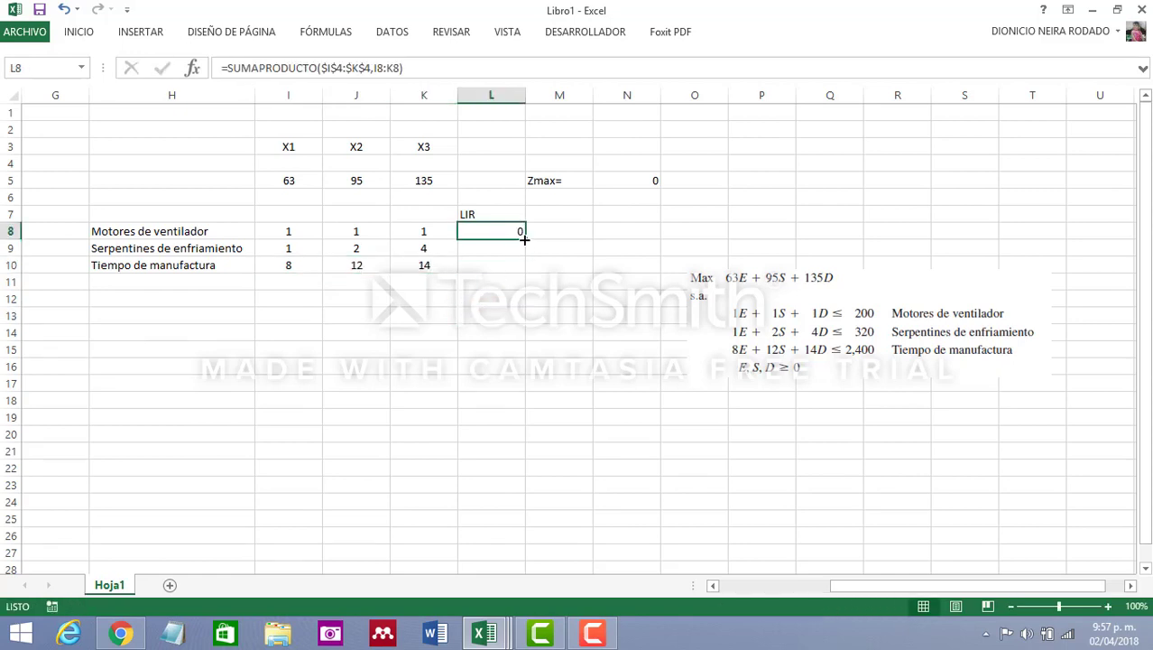
{"action": "left_click_drag", "start_coordinate": [524, 238], "coordinate": [505, 314]}
{"action": "left_click", "coordinate": [504, 314]}
{"action": "double_click", "coordinate": [495, 248]}
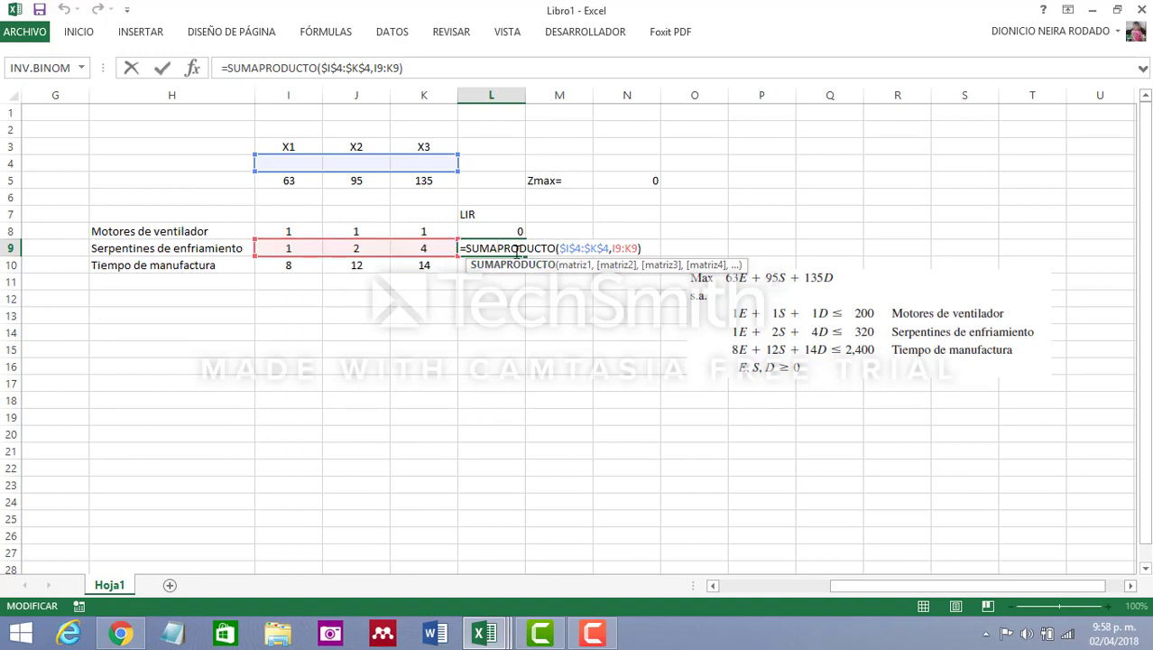
{"action": "key", "text": "Return"}
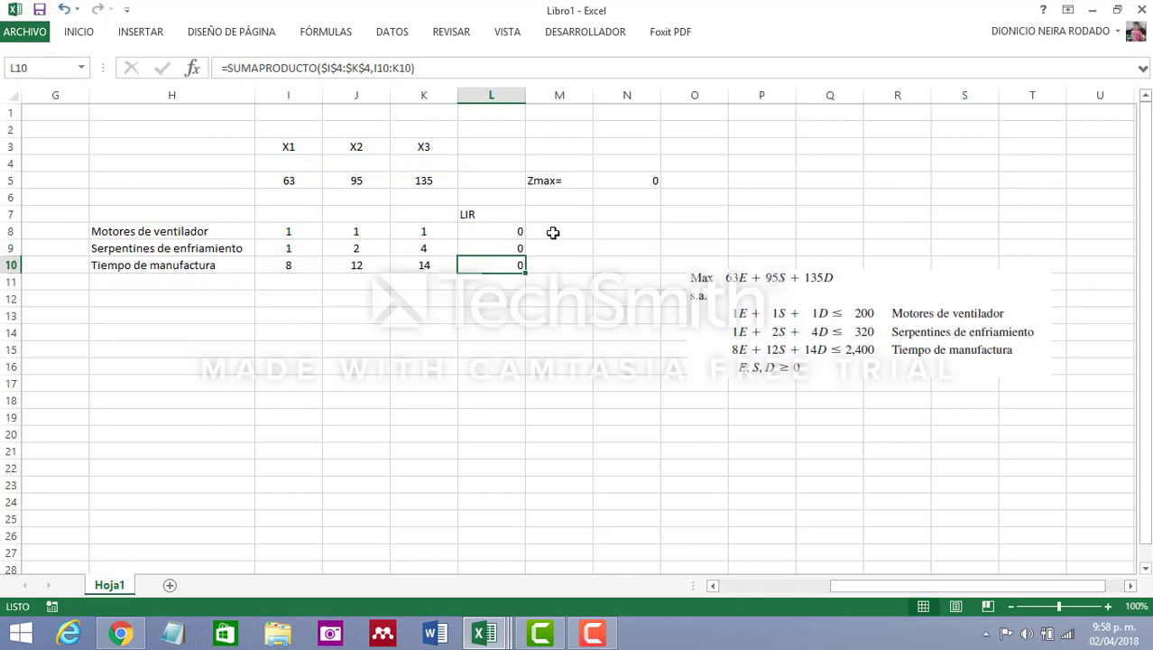
Enter the inequality sign <= in M8 and copy it down to M9 and M10
{"action": "left_click", "coordinate": [555, 233]}
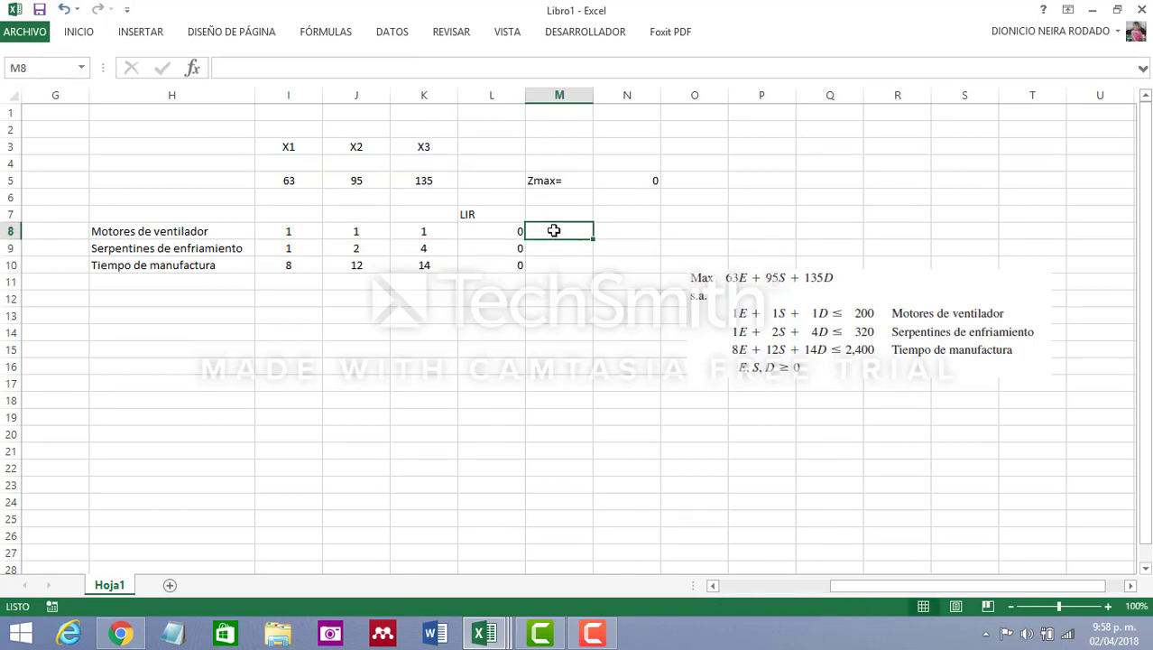
{"action": "type", "text": "<="}
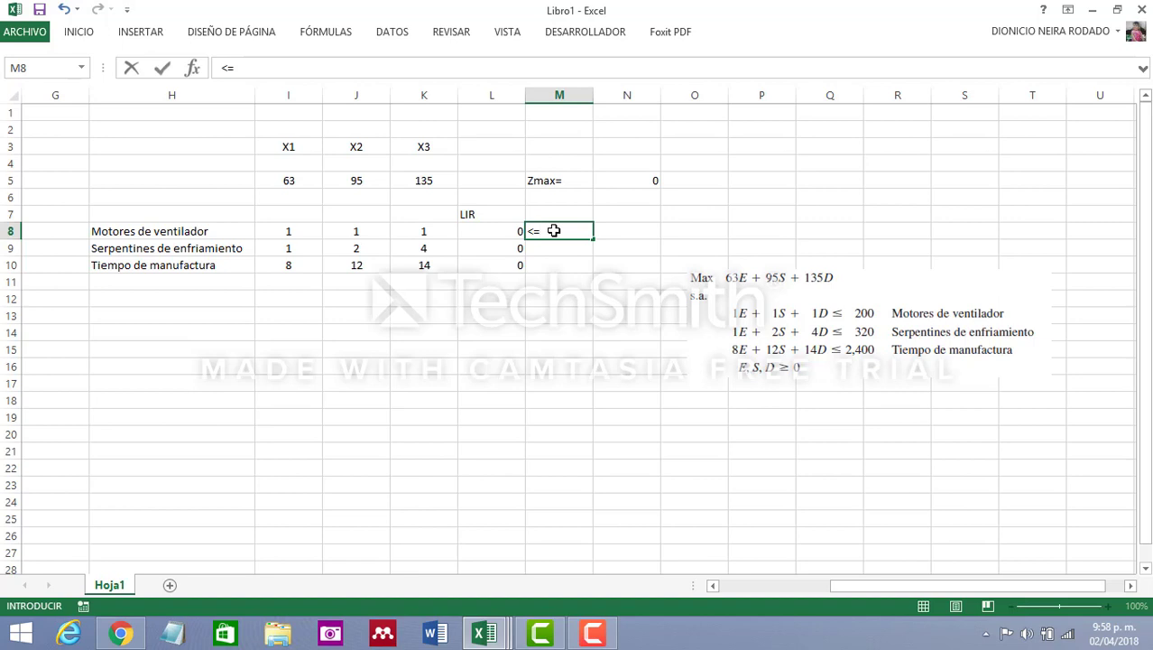
{"action": "key", "text": "Return"}
{"action": "key", "text": "Return"}
{"action": "key", "text": "Return"}
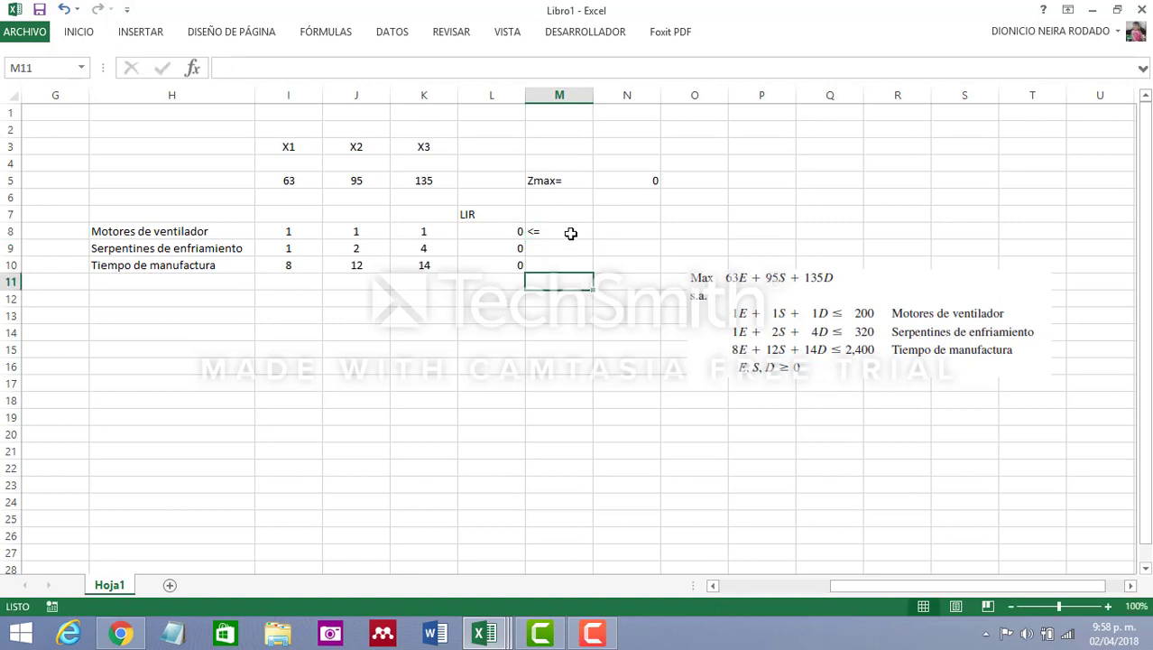
{"action": "left_click", "coordinate": [570, 234]}
{"action": "left_click_drag", "start_coordinate": [593, 241], "coordinate": [594, 276]}
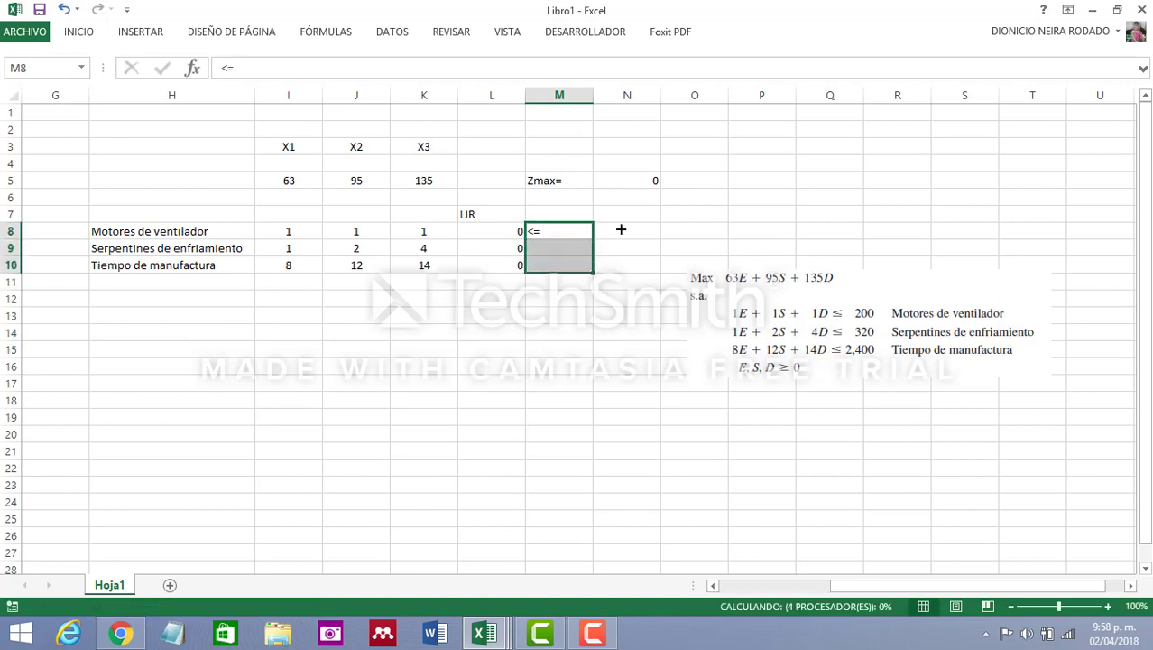
{"action": "left_click", "coordinate": [626, 229]}
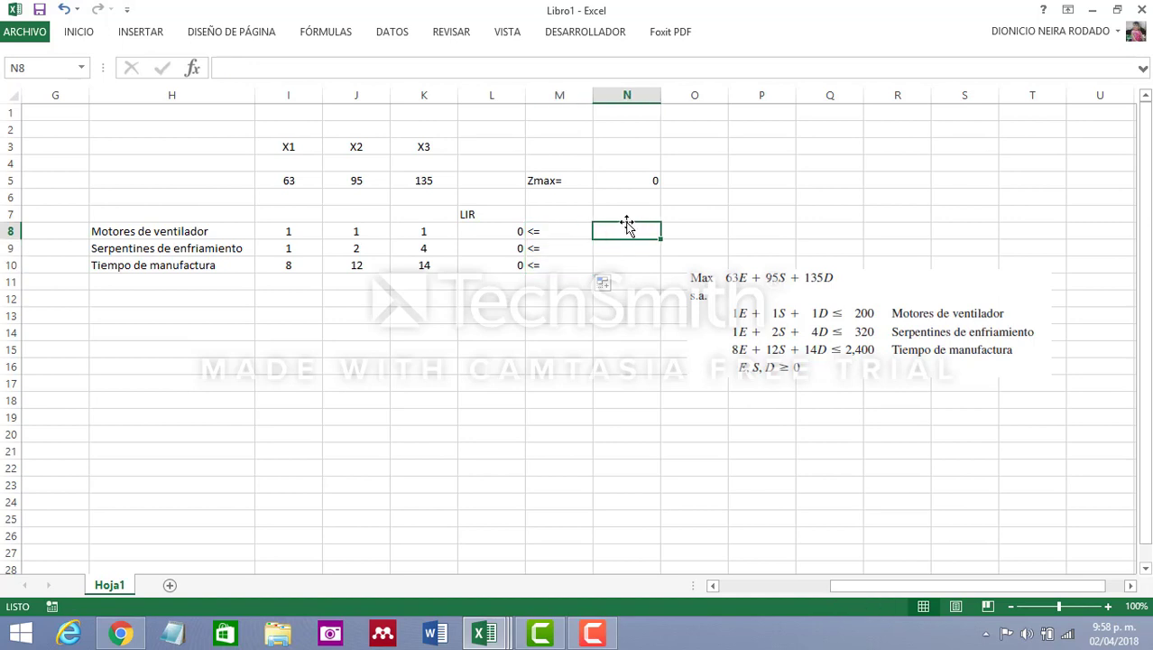
Enter the constraint limits 200, 320 and 2400 in cells N8, N9 and N10
{"action": "type", "text": "200"}
{"action": "key", "text": "Return"}
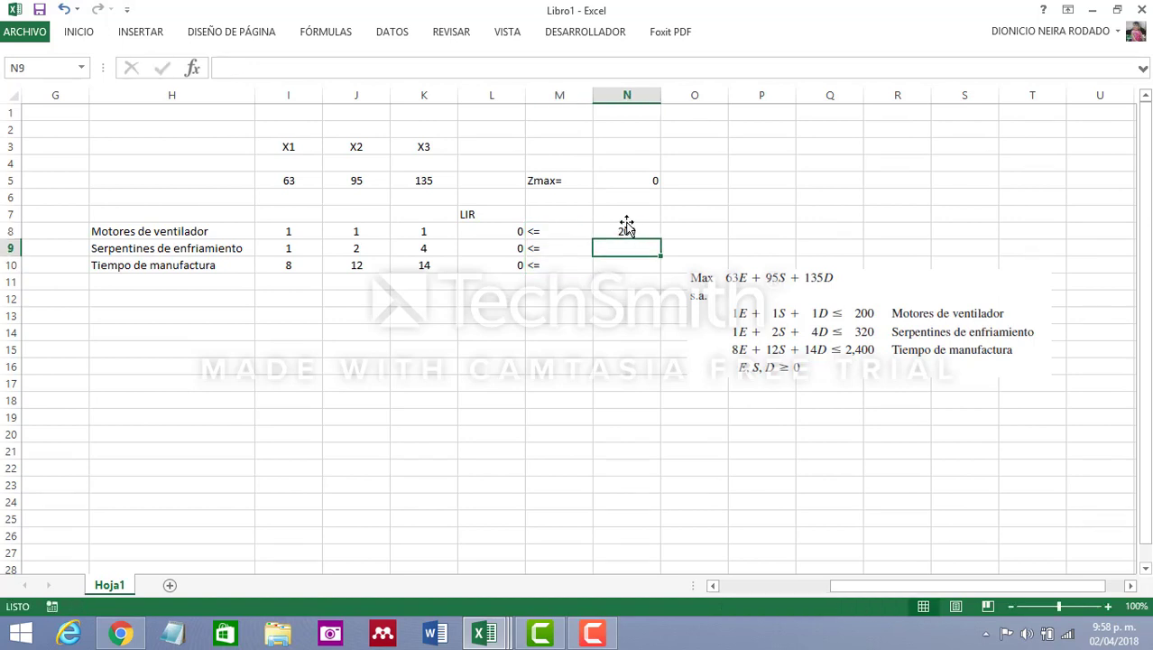
{"action": "type", "text": "320"}
{"action": "key", "text": "Return"}
{"action": "type", "text": "2400"}
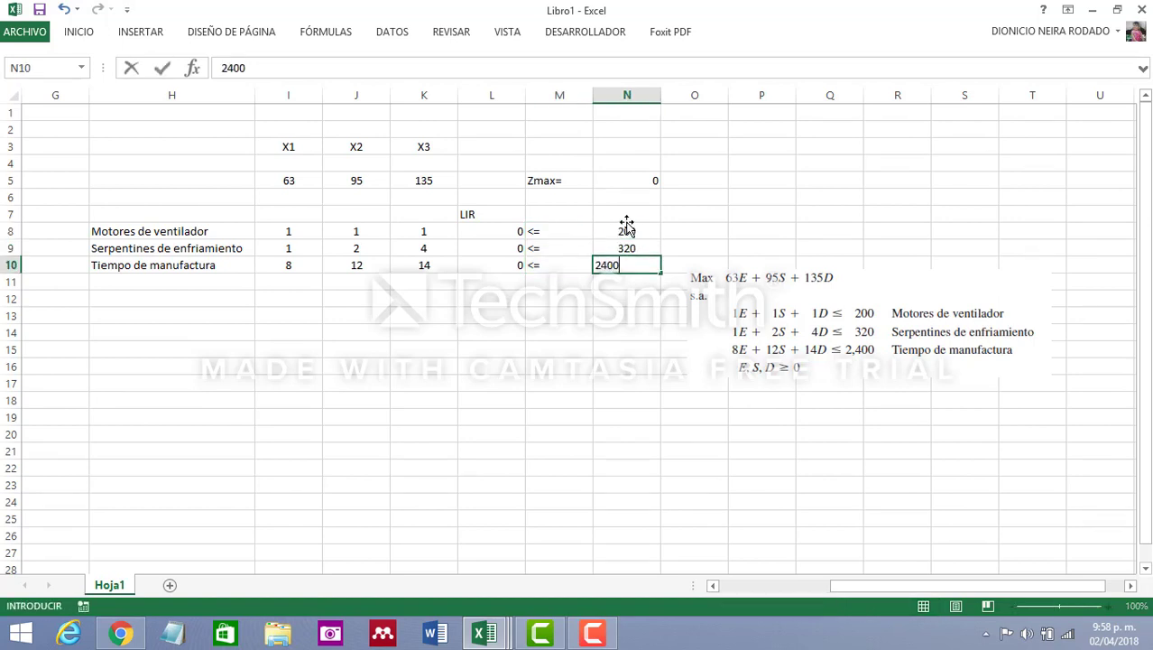
{"action": "key", "text": "Return"}
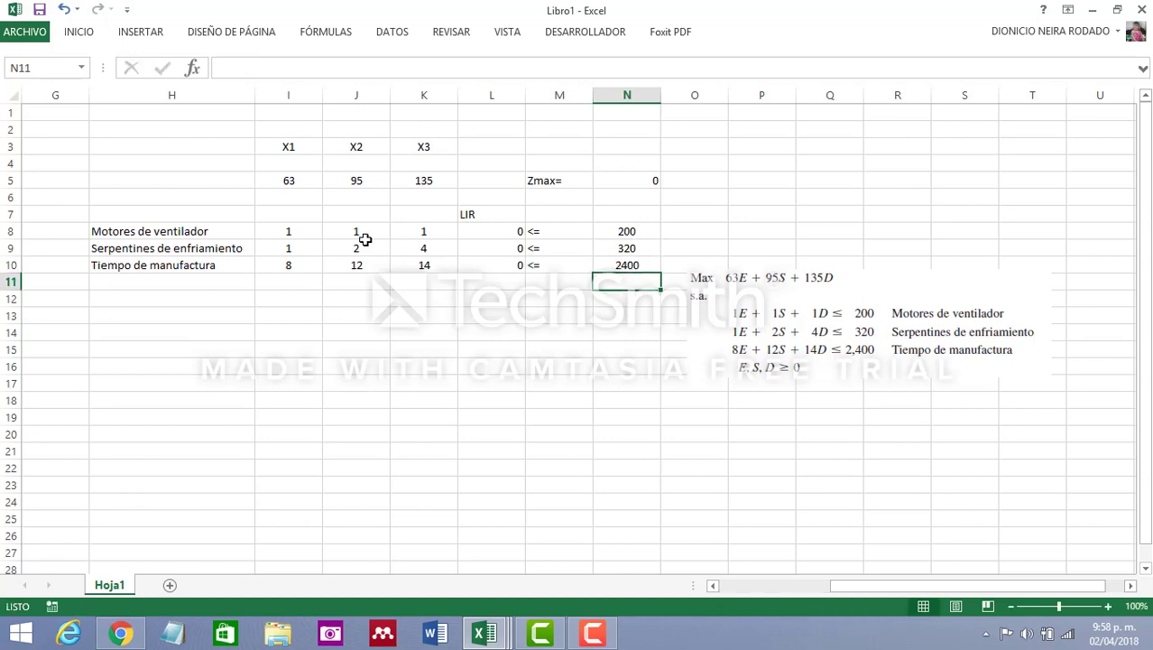
Label the right-side limits column "LDR" in cell N7
{"action": "left_click", "coordinate": [636, 215]}
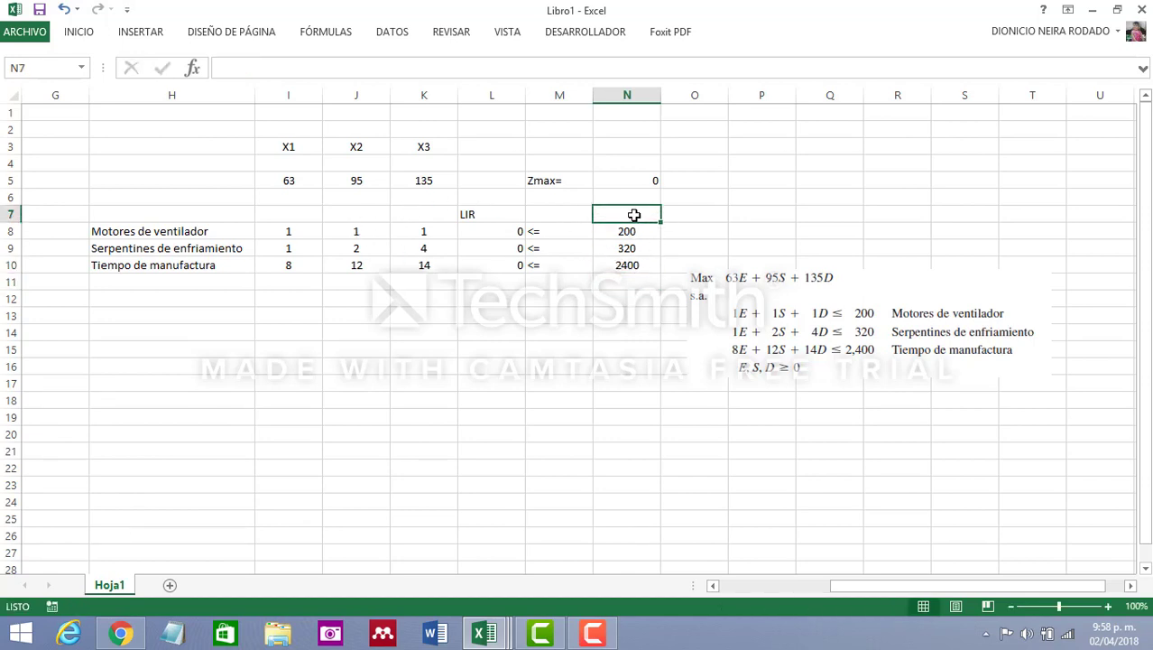
{"action": "type", "text": "LDR"}
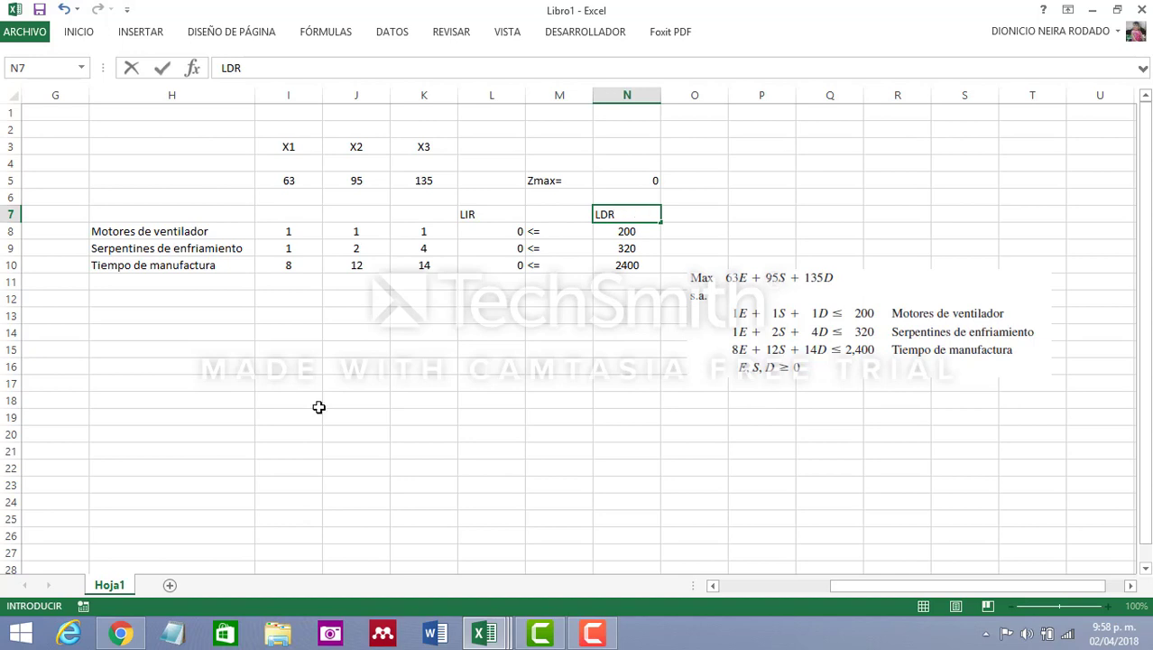
{"action": "left_click", "coordinate": [424, 367]}
Center the contents of the range L7:N10 horizontally
{"action": "left_click_drag", "start_coordinate": [479, 206], "coordinate": [623, 267]}
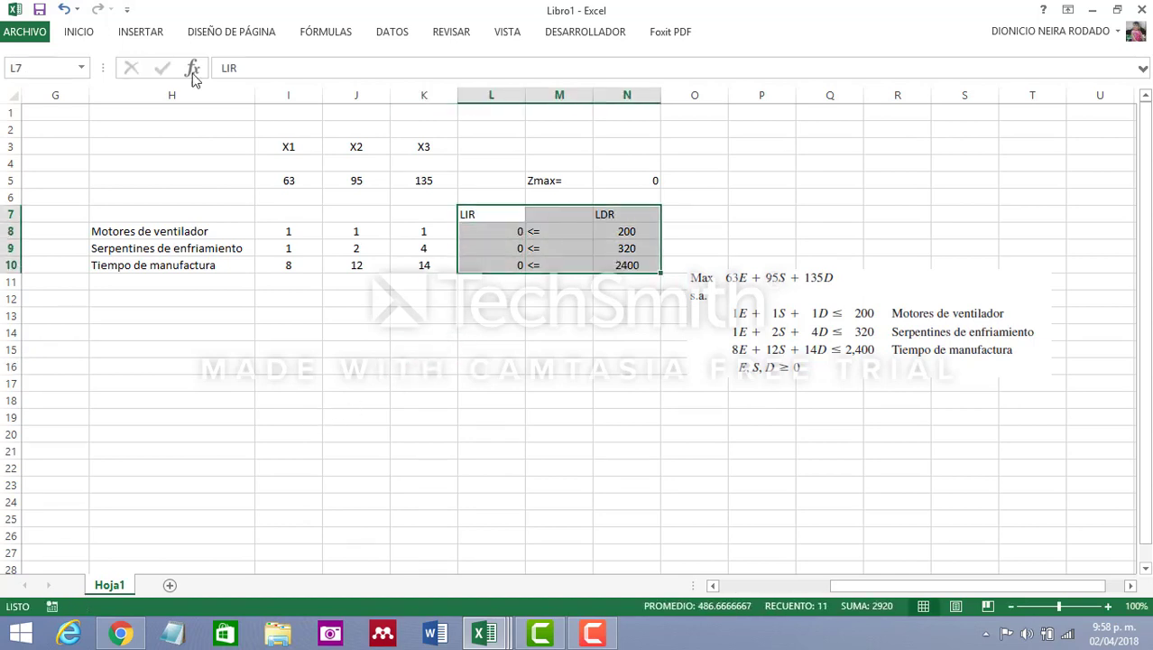
{"action": "left_click", "coordinate": [79, 35]}
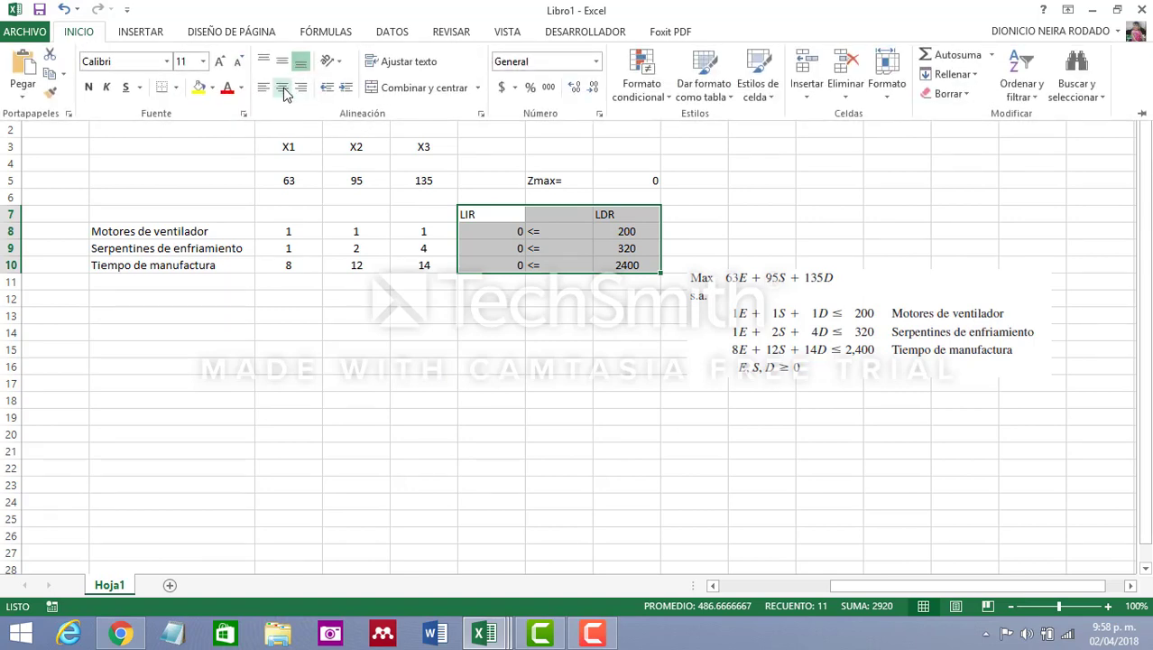
{"action": "left_click", "coordinate": [284, 94]}
Move the picture of the written model below the constraint table and remove it from the sheet
{"action": "left_click", "coordinate": [796, 318]}
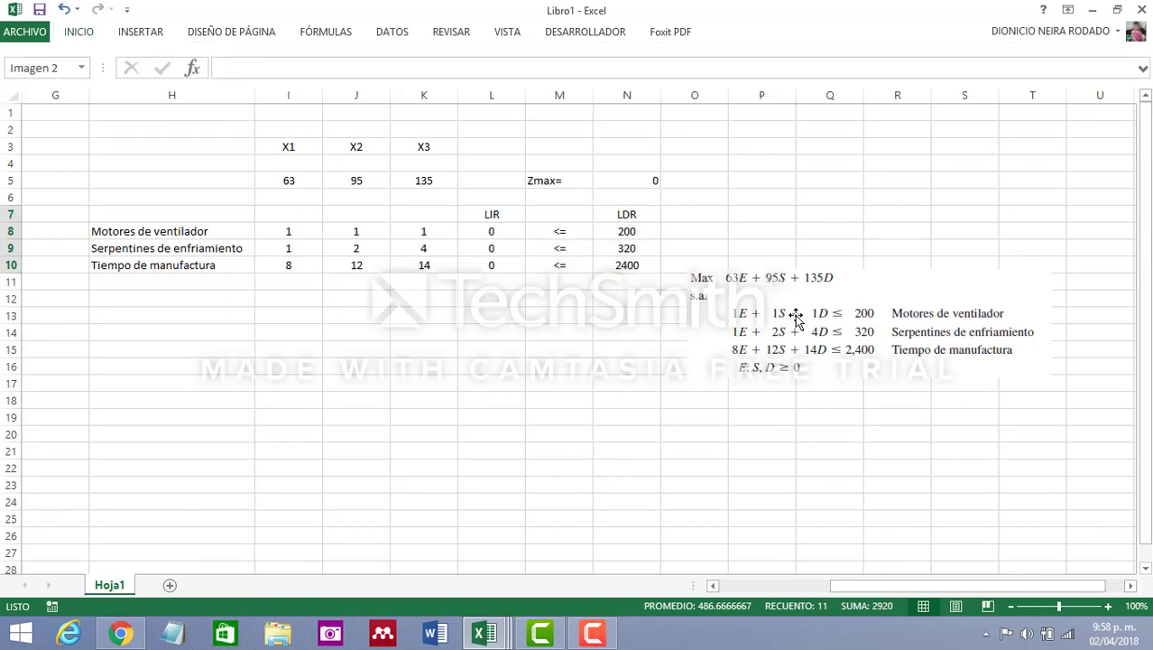
{"action": "left_click_drag", "start_coordinate": [796, 318], "coordinate": [366, 382]}
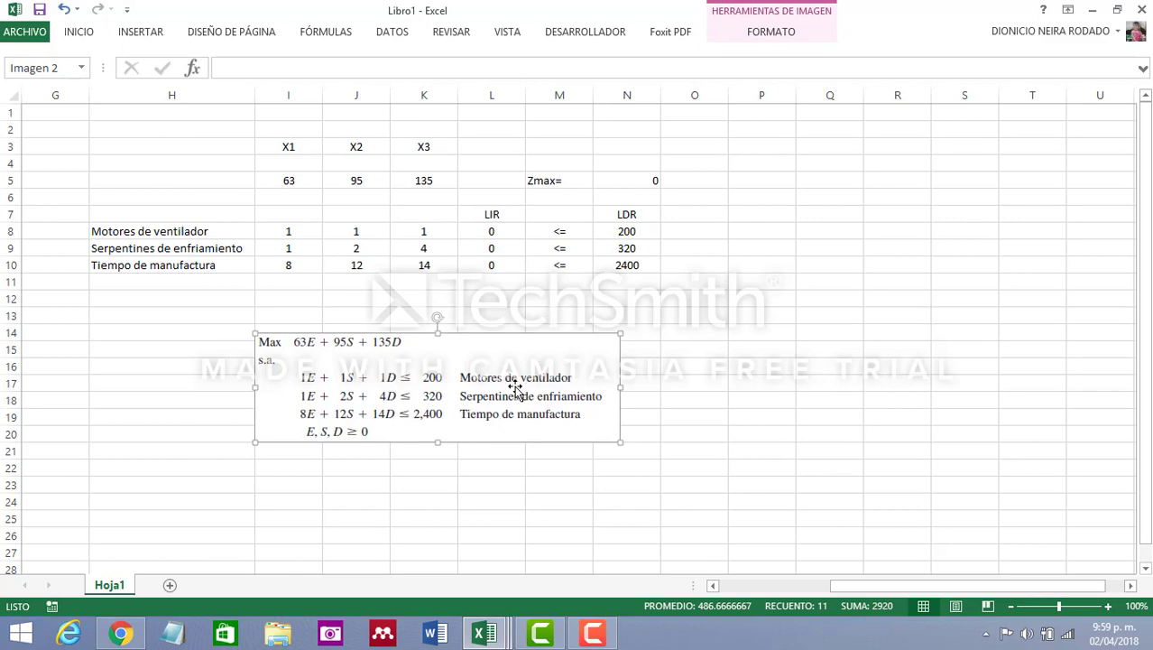
{"action": "key", "text": "ctrl+z"}
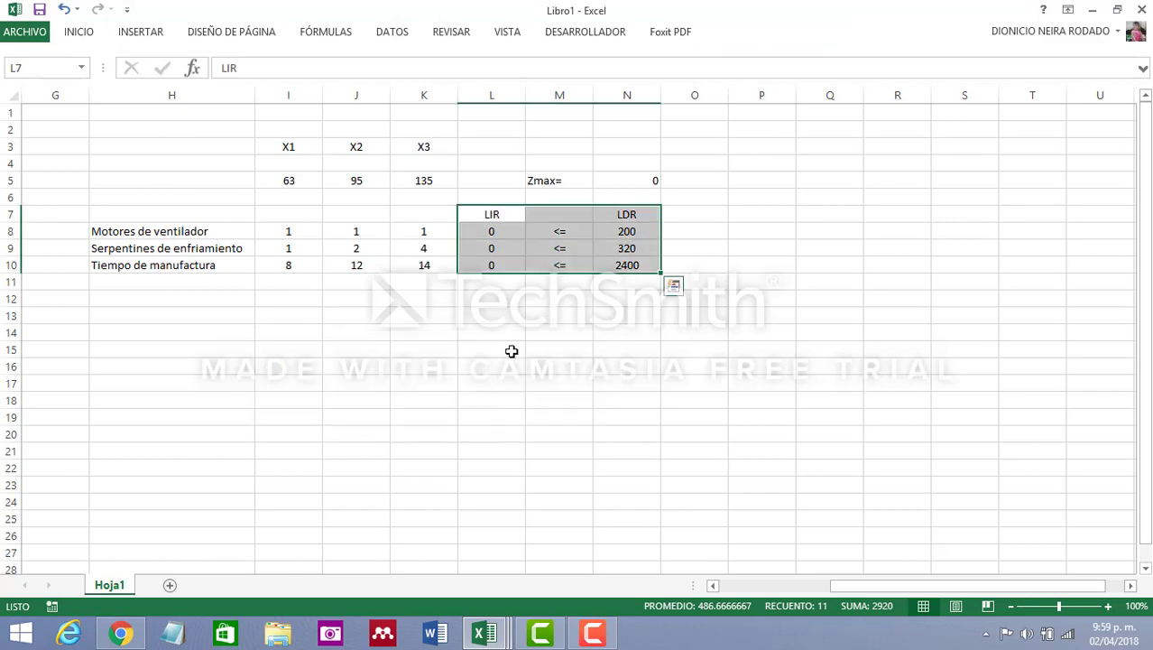
{"action": "left_click", "coordinate": [521, 337]}
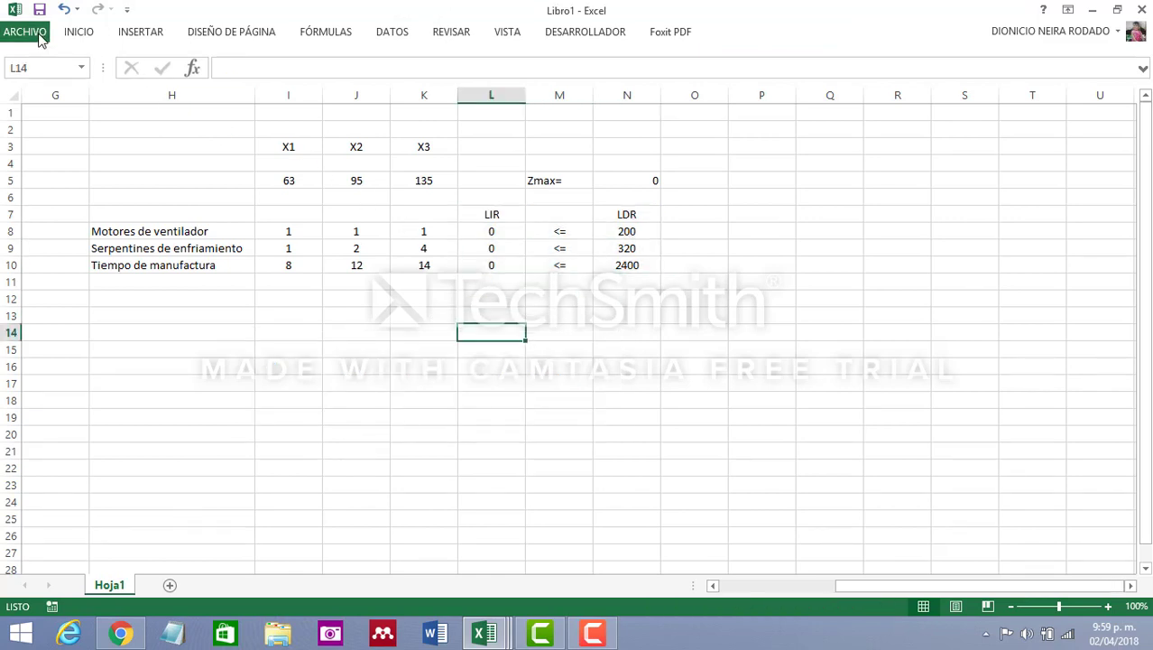
Open Solver and set N5 as the objective cell and I4:K4 as the variable cells
{"action": "left_click", "coordinate": [36, 33]}
{"action": "left_click", "coordinate": [35, 30]}
{"action": "left_click", "coordinate": [405, 35]}
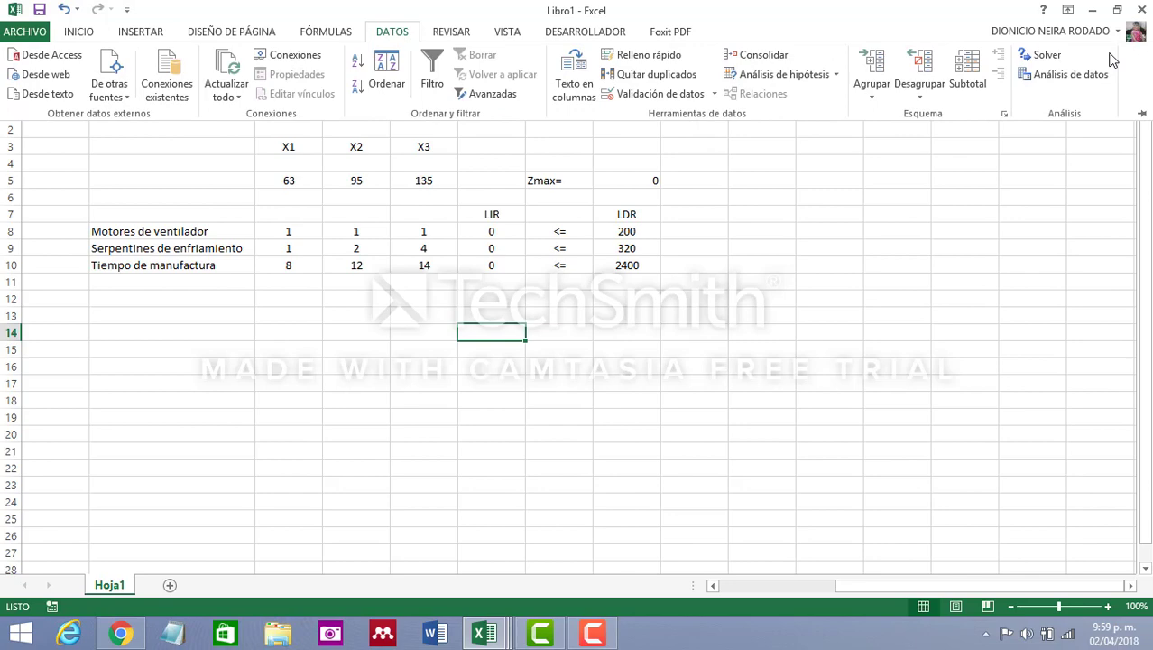
{"action": "left_click", "coordinate": [1026, 56]}
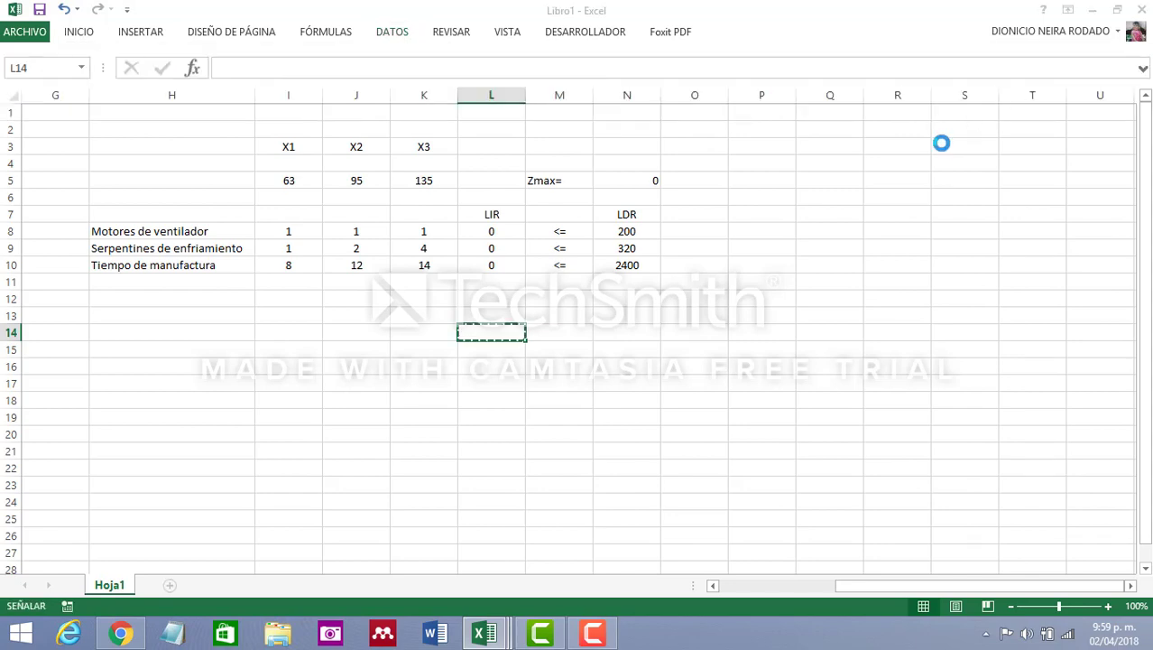
{"action": "left_click_drag", "start_coordinate": [824, 119], "coordinate": [918, 112]}
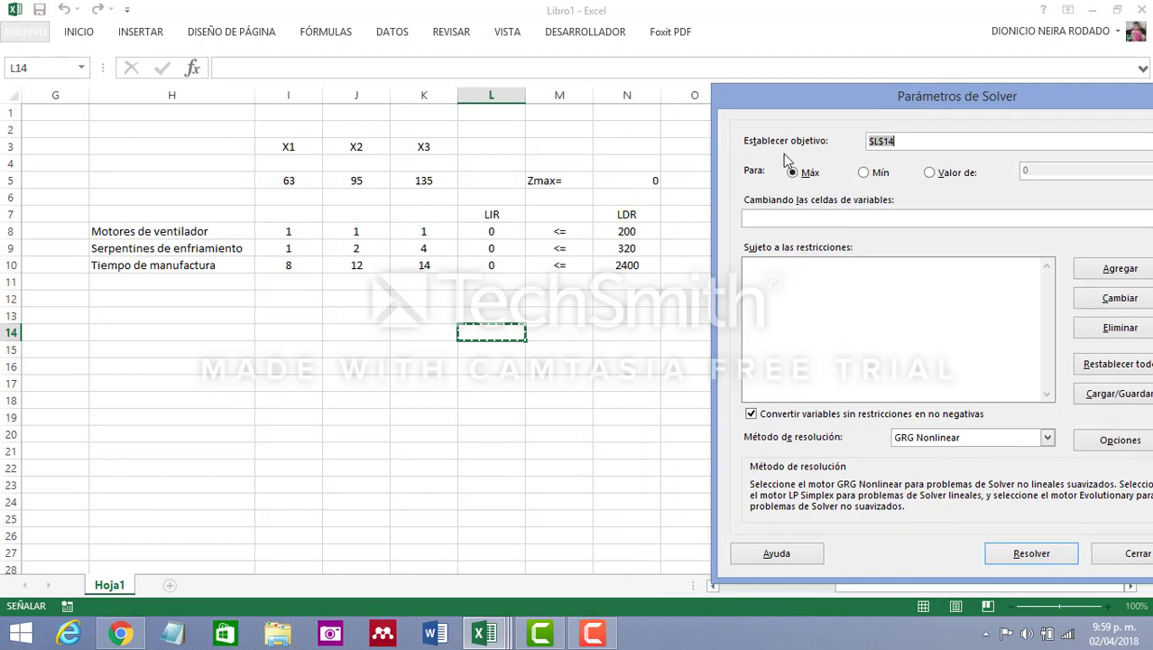
{"action": "left_click", "coordinate": [642, 180]}
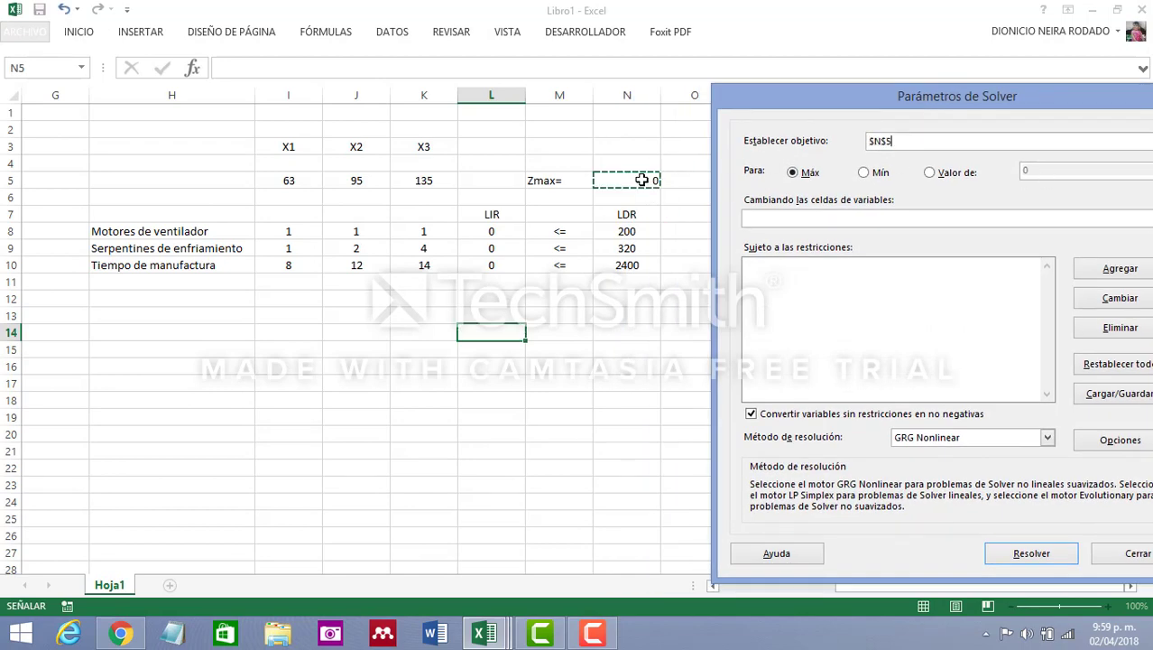
{"action": "left_click", "coordinate": [796, 217]}
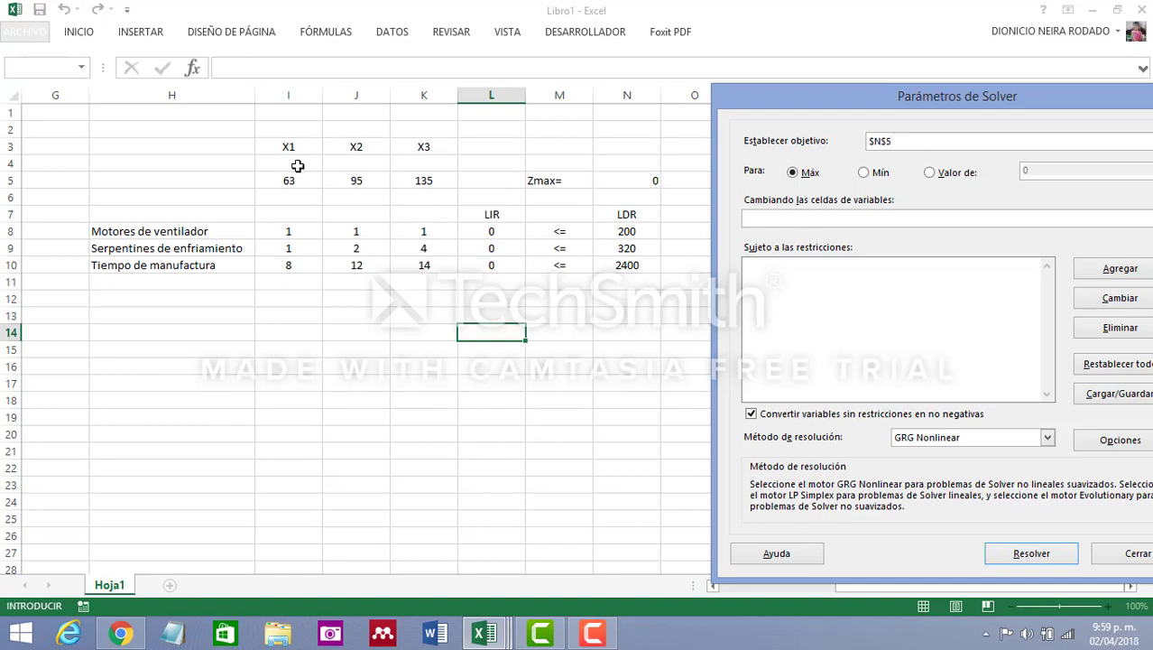
{"action": "left_click_drag", "start_coordinate": [298, 163], "coordinate": [440, 157]}
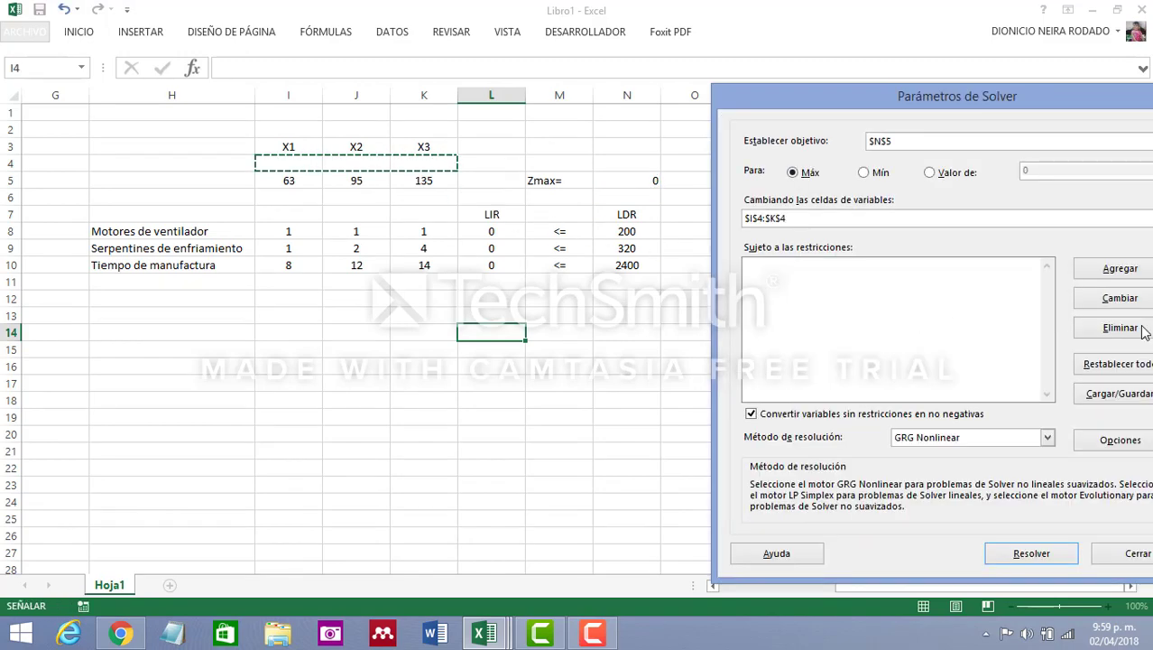
Add the Solver constraint that L8:L10 must be <= N8:N10
{"action": "left_click", "coordinate": [1120, 268]}
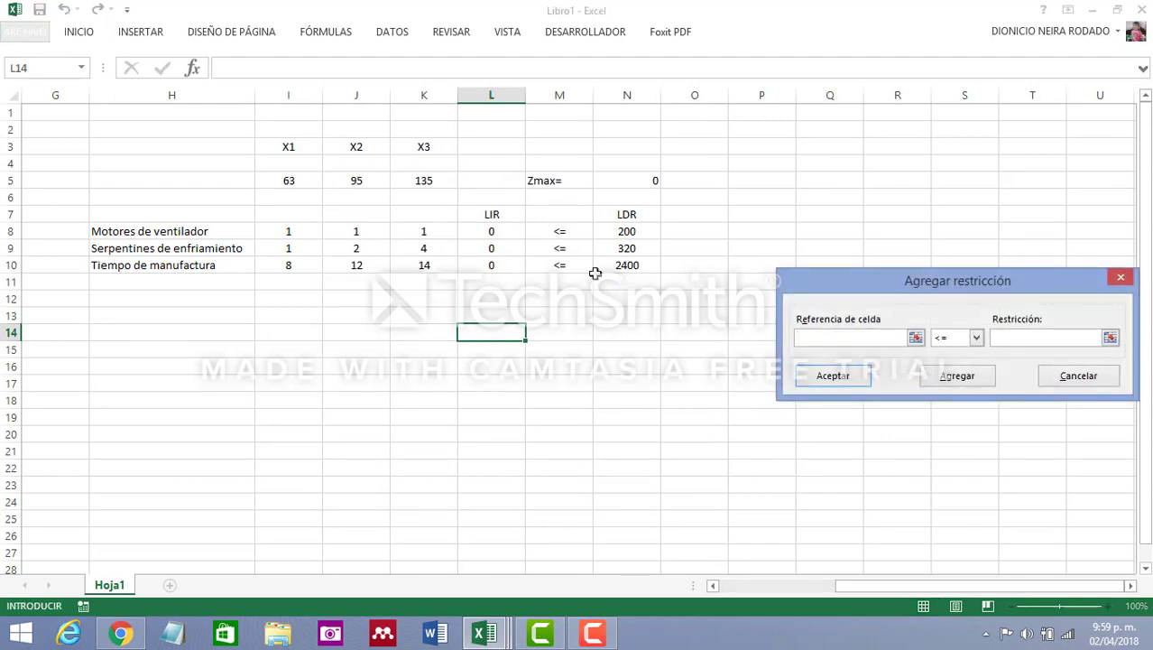
{"action": "left_click", "coordinate": [492, 231]}
{"action": "left_click_drag", "start_coordinate": [492, 231], "coordinate": [491, 265]}
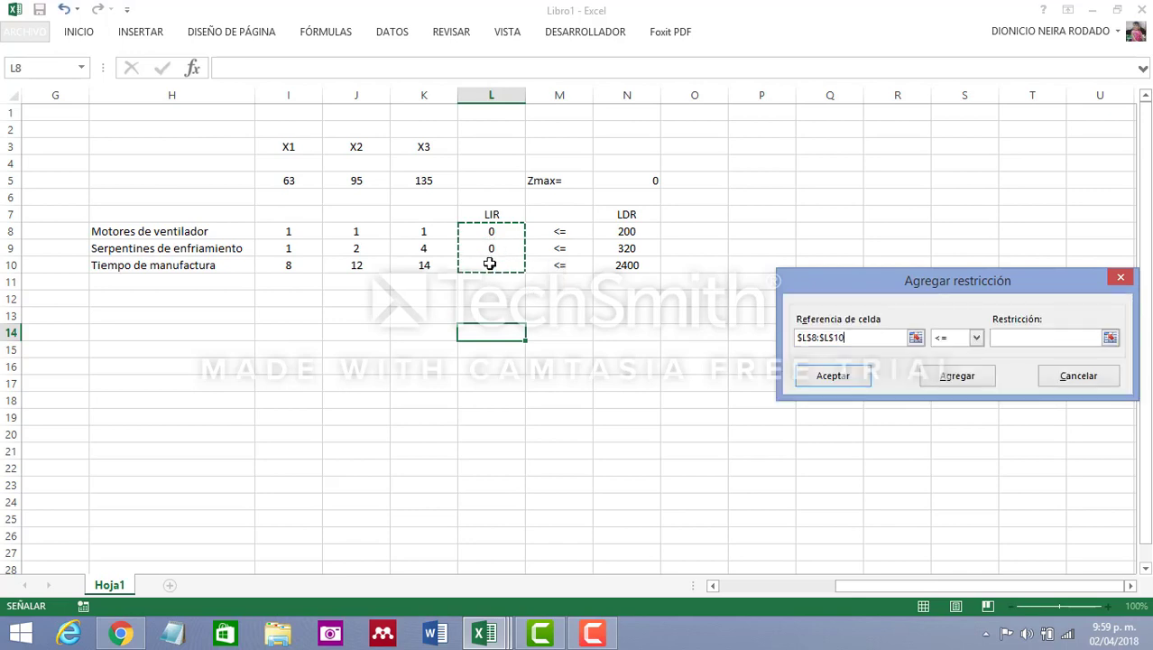
{"action": "left_click", "coordinate": [1037, 336]}
{"action": "left_click", "coordinate": [616, 231]}
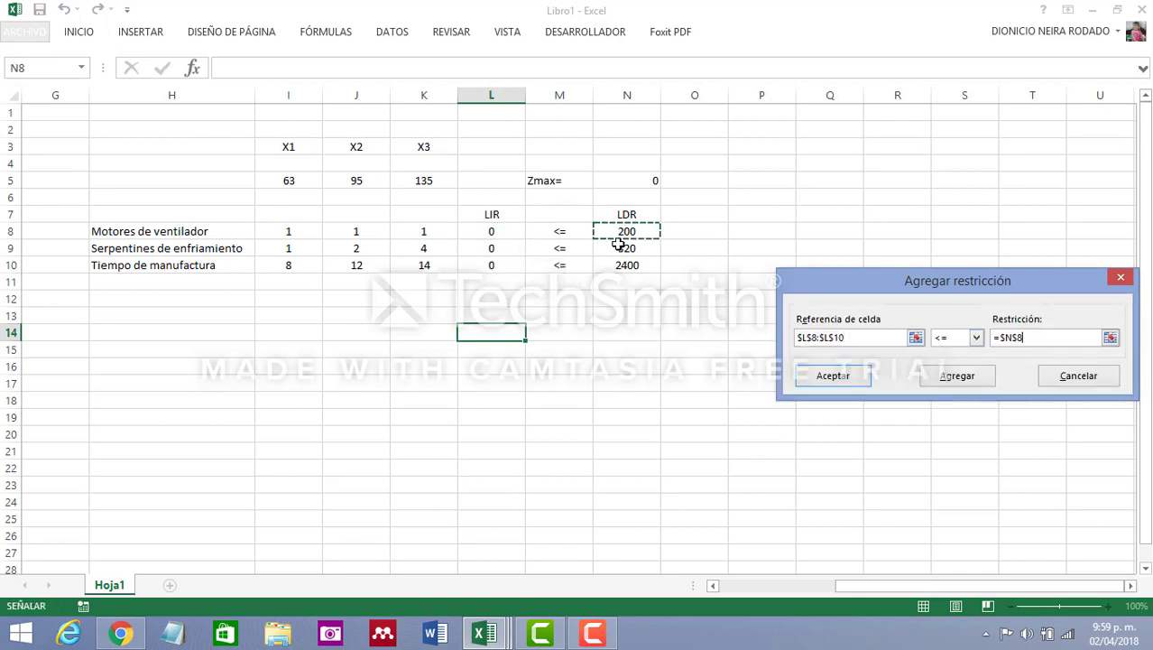
{"action": "left_click_drag", "start_coordinate": [619, 244], "coordinate": [620, 265]}
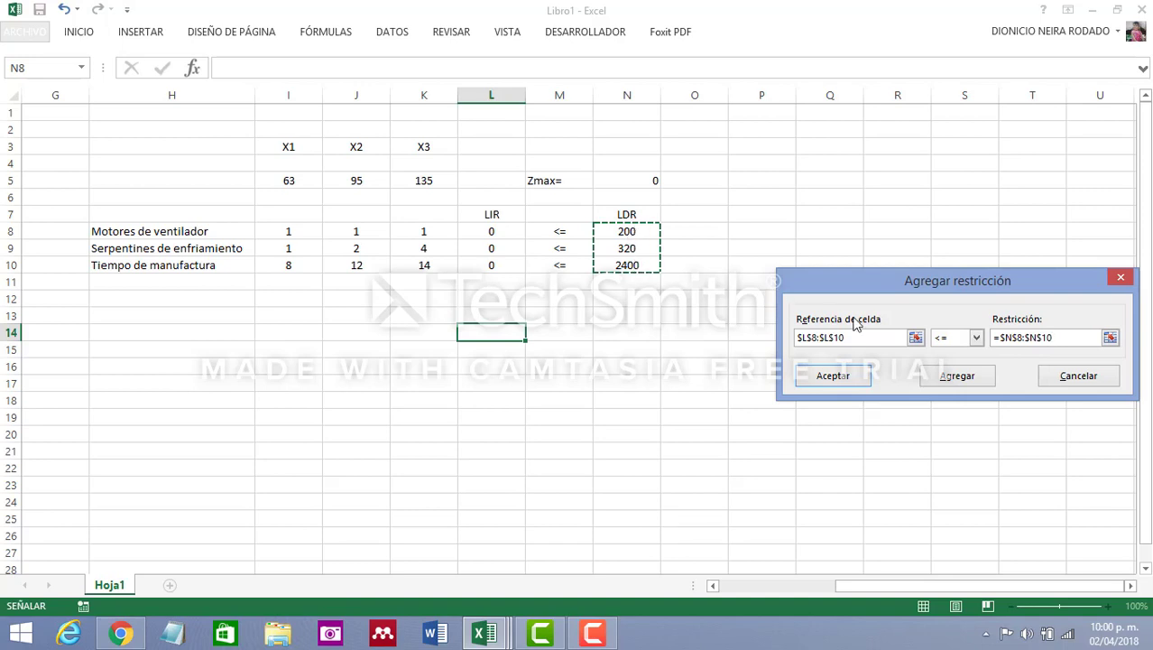
{"action": "left_click", "coordinate": [846, 385]}
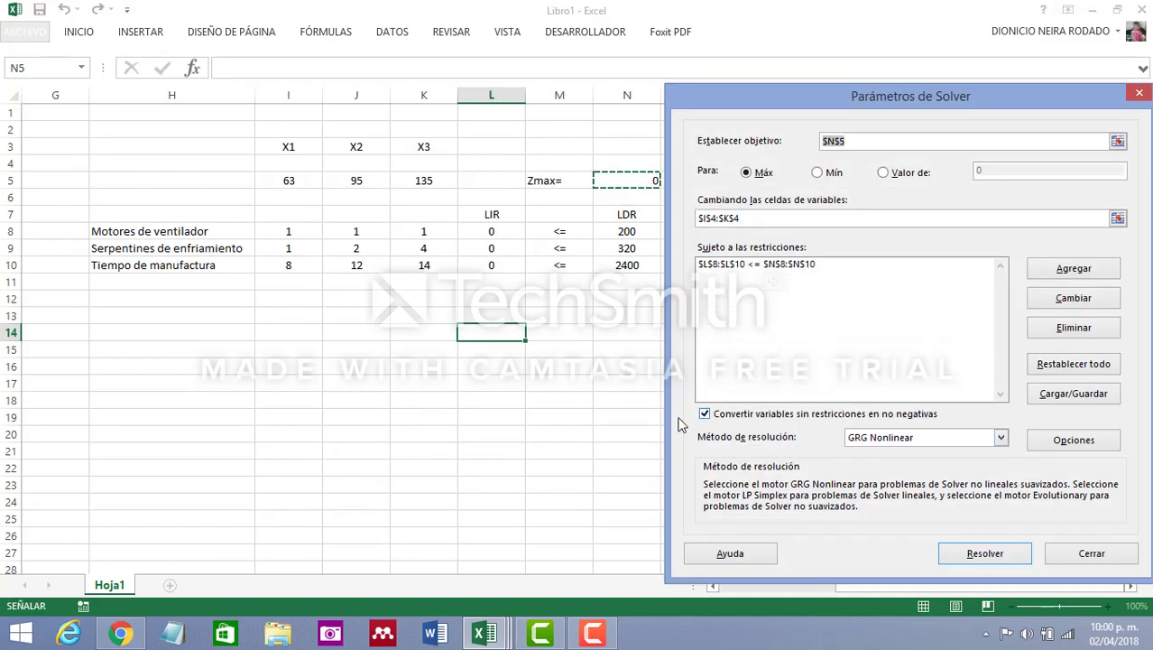
Choose Simplex LP as the solving method and solve the model
{"action": "left_click_drag", "start_coordinate": [993, 101], "coordinate": [962, 76]}
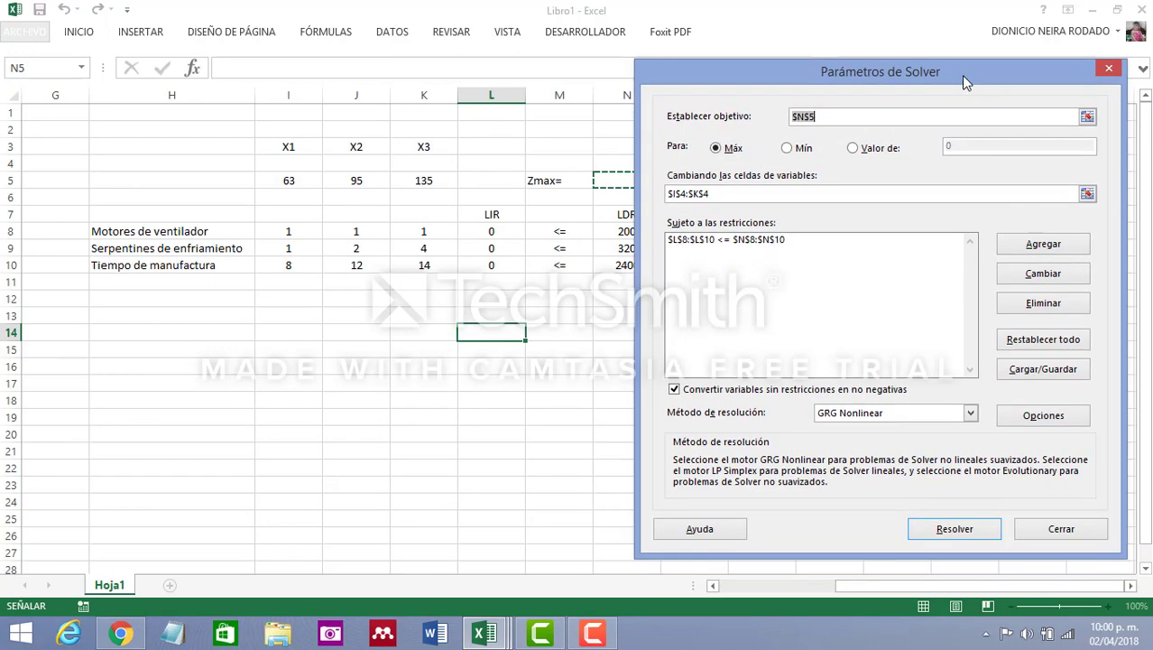
{"action": "left_click", "coordinate": [971, 412]}
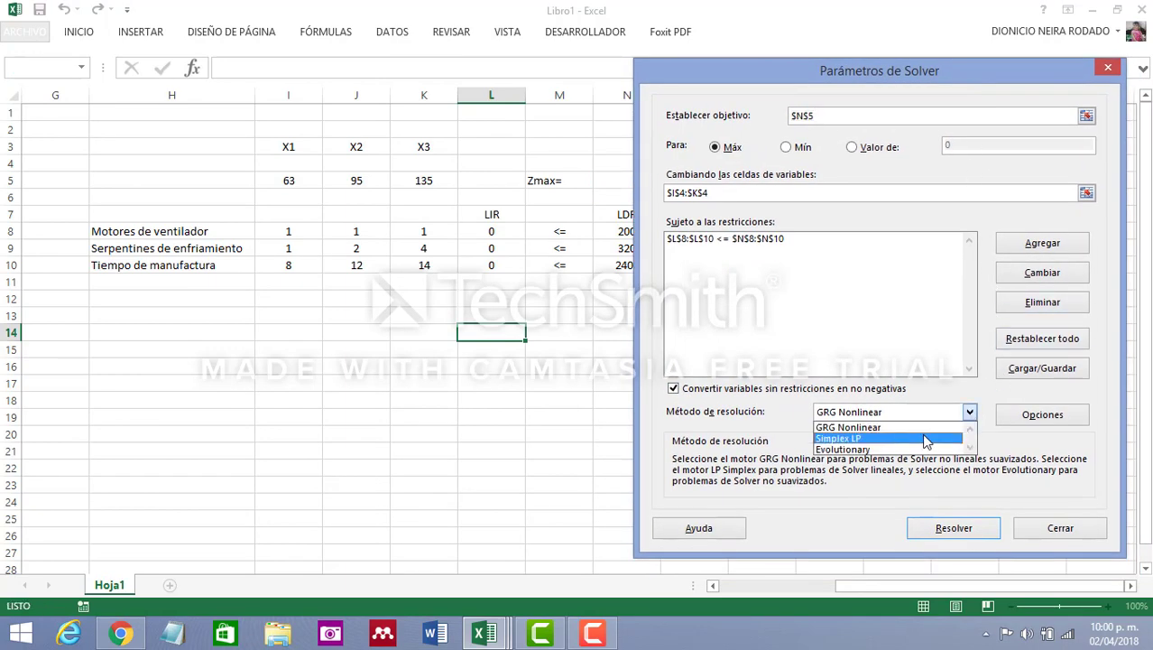
{"action": "left_click", "coordinate": [892, 437]}
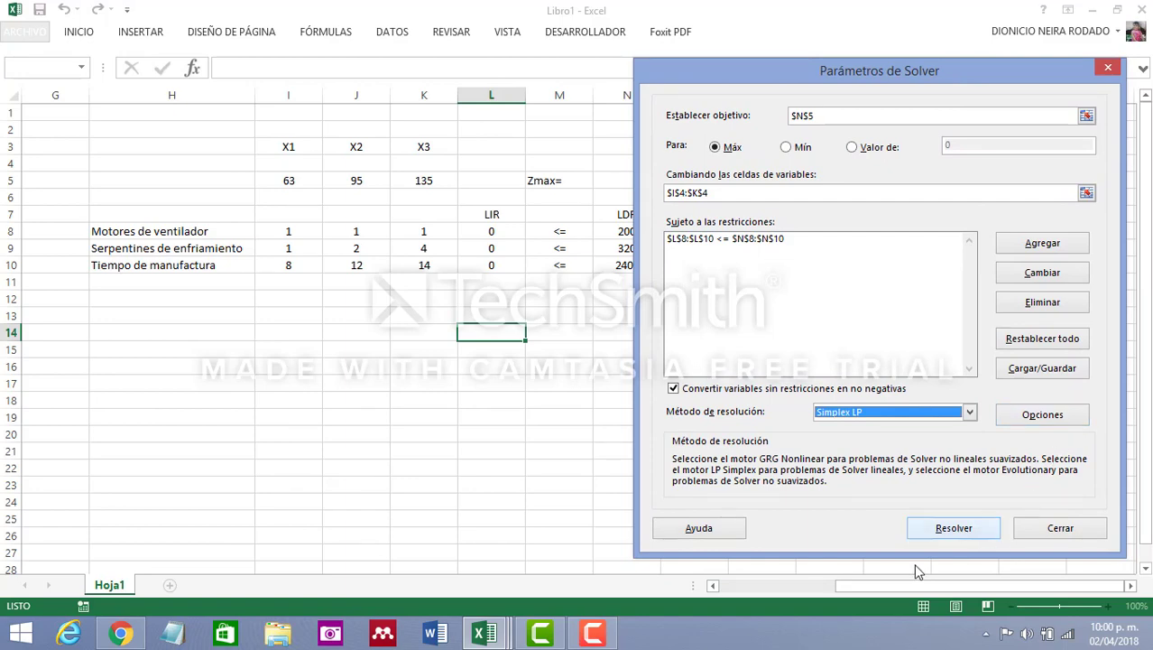
{"action": "left_click", "coordinate": [934, 533]}
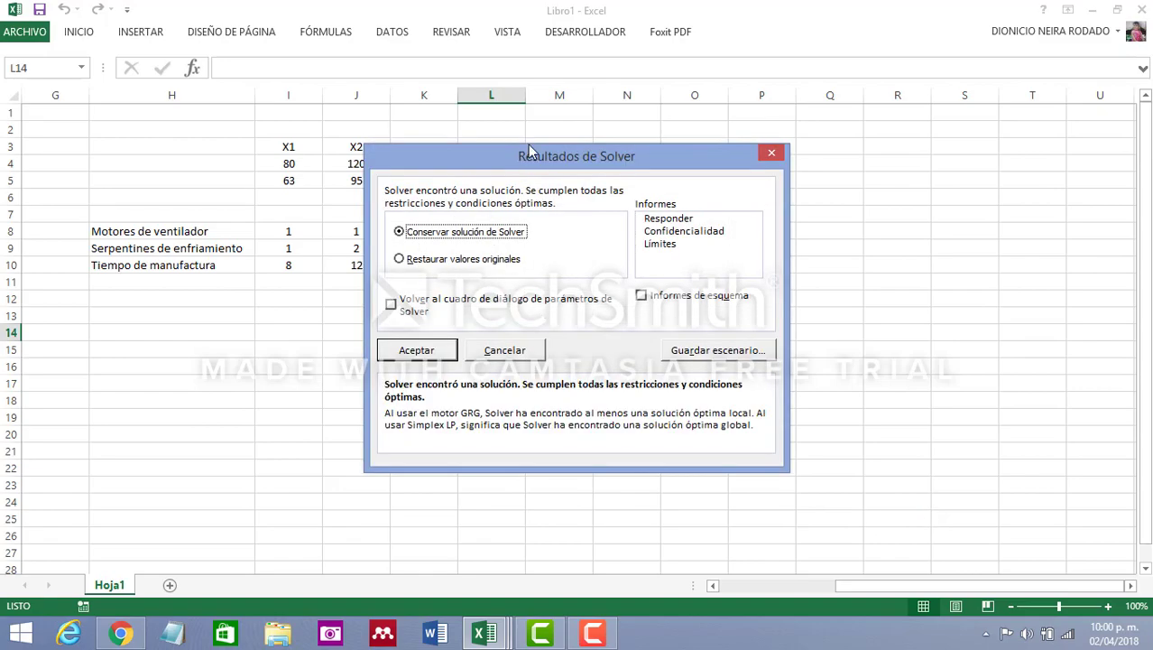
Keep the Solver solution and generate the Confidencialidad report
{"action": "left_click_drag", "start_coordinate": [530, 162], "coordinate": [868, 114]}
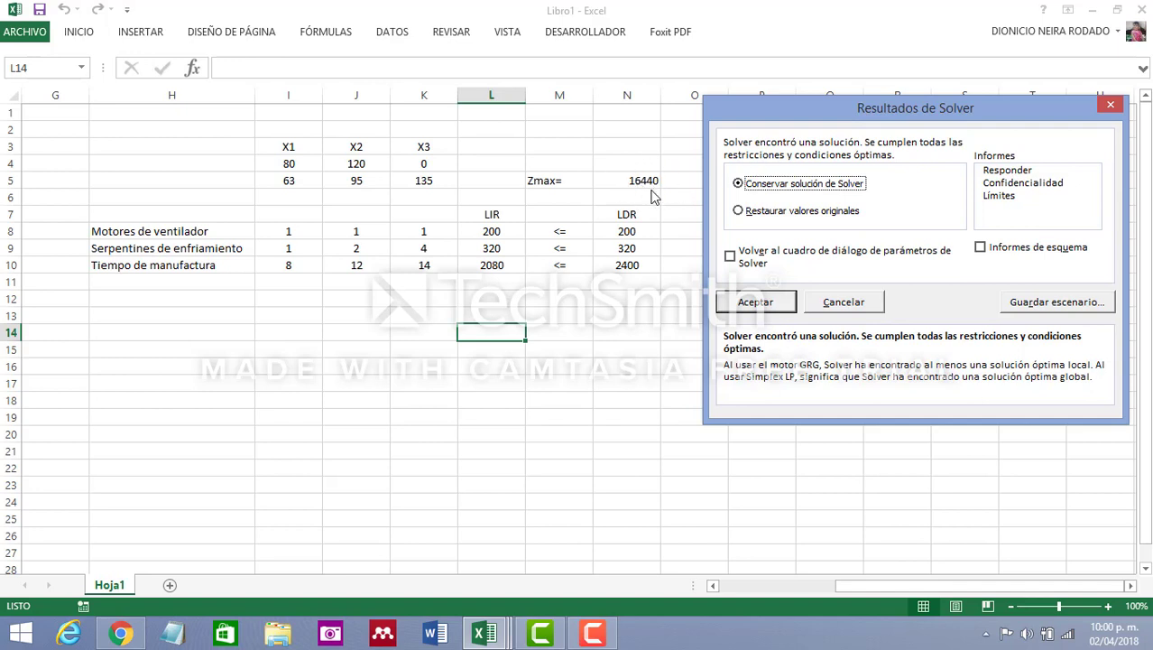
{"action": "left_click", "coordinate": [1010, 185]}
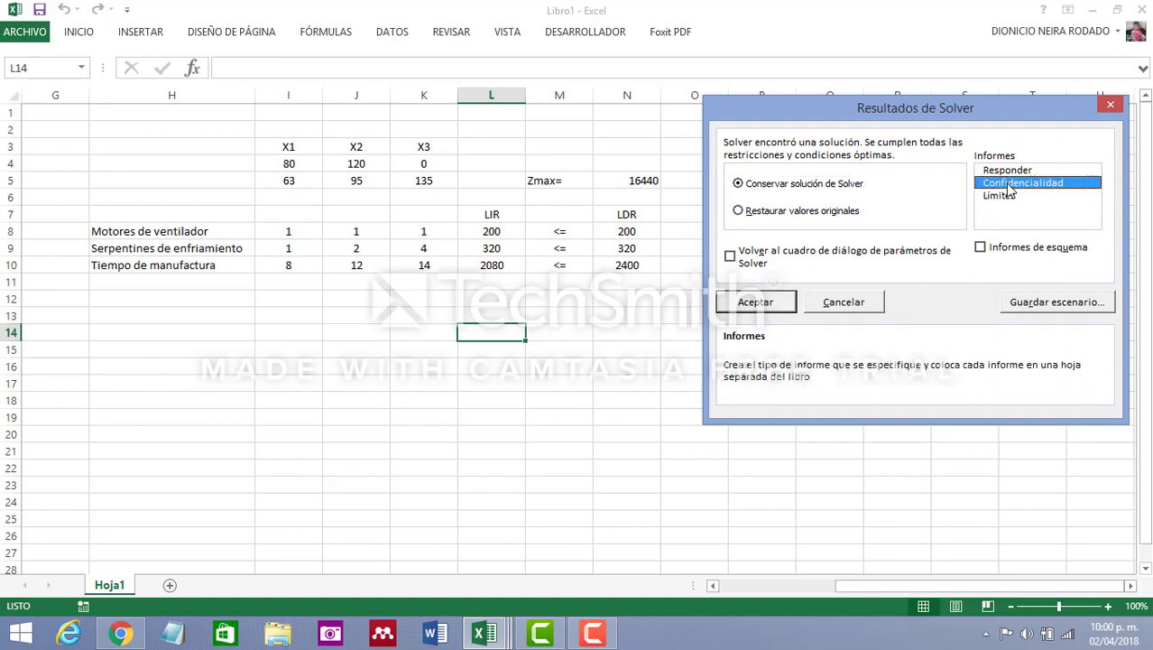
{"action": "left_click", "coordinate": [778, 303]}
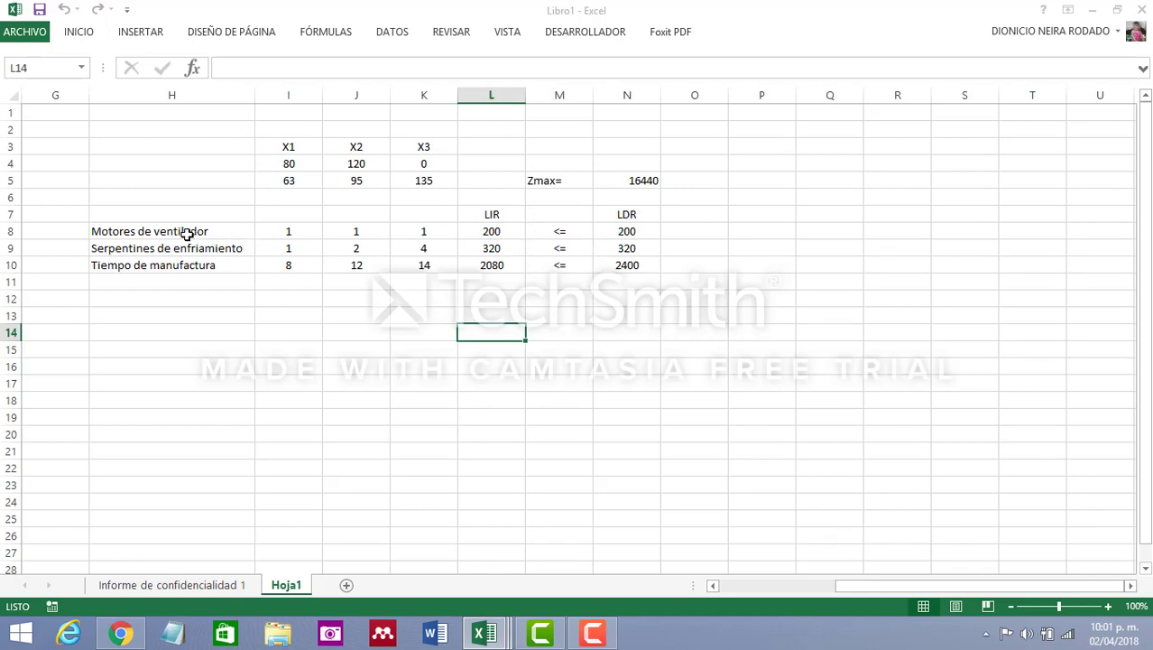
Compare the LIR value with the LDR limit for each of the three constraints in rows 8 to 10
{"action": "left_click", "coordinate": [496, 232]}
{"action": "left_click", "coordinate": [630, 232]}
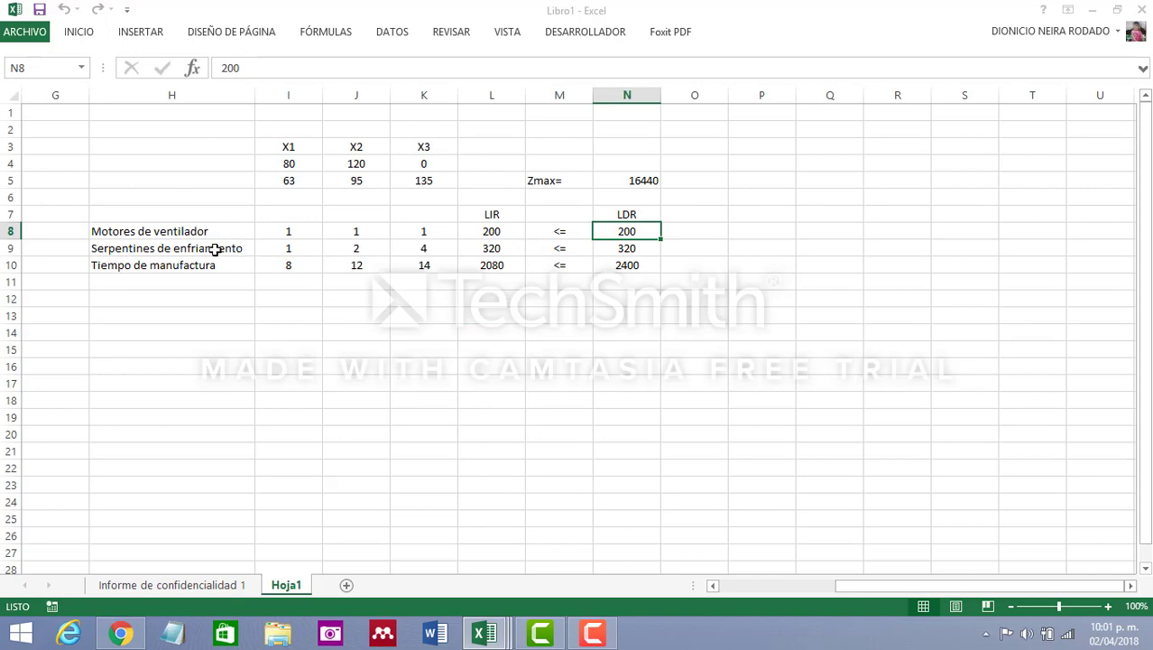
{"action": "left_click", "coordinate": [505, 251]}
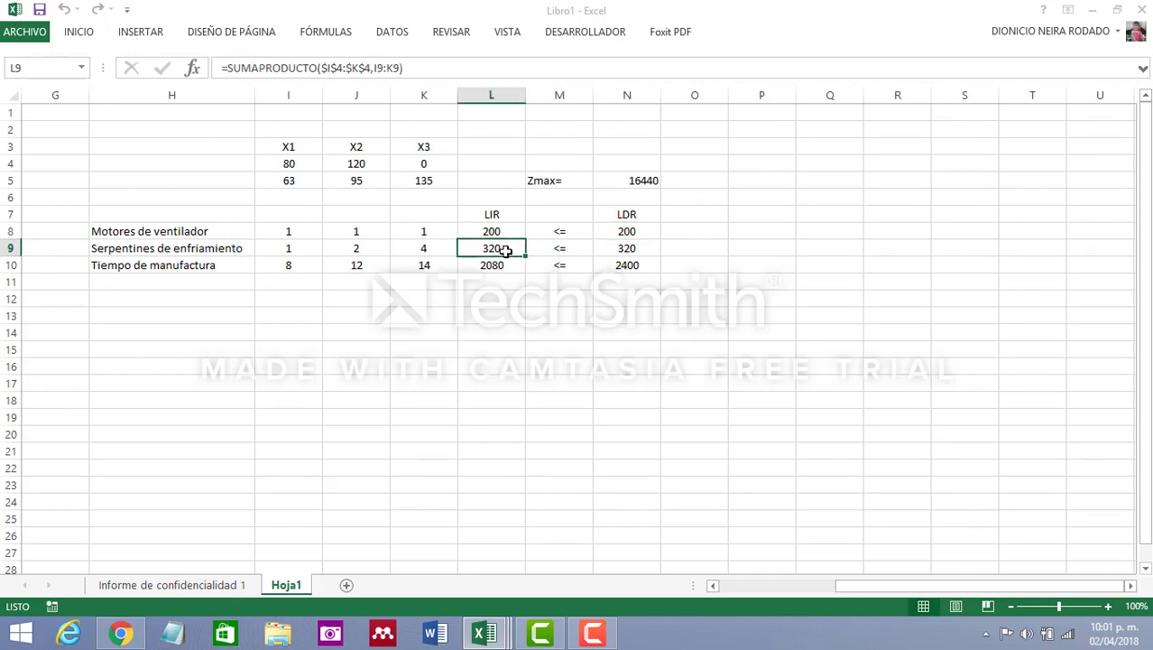
{"action": "left_click", "coordinate": [612, 252]}
{"action": "left_click", "coordinate": [511, 250]}
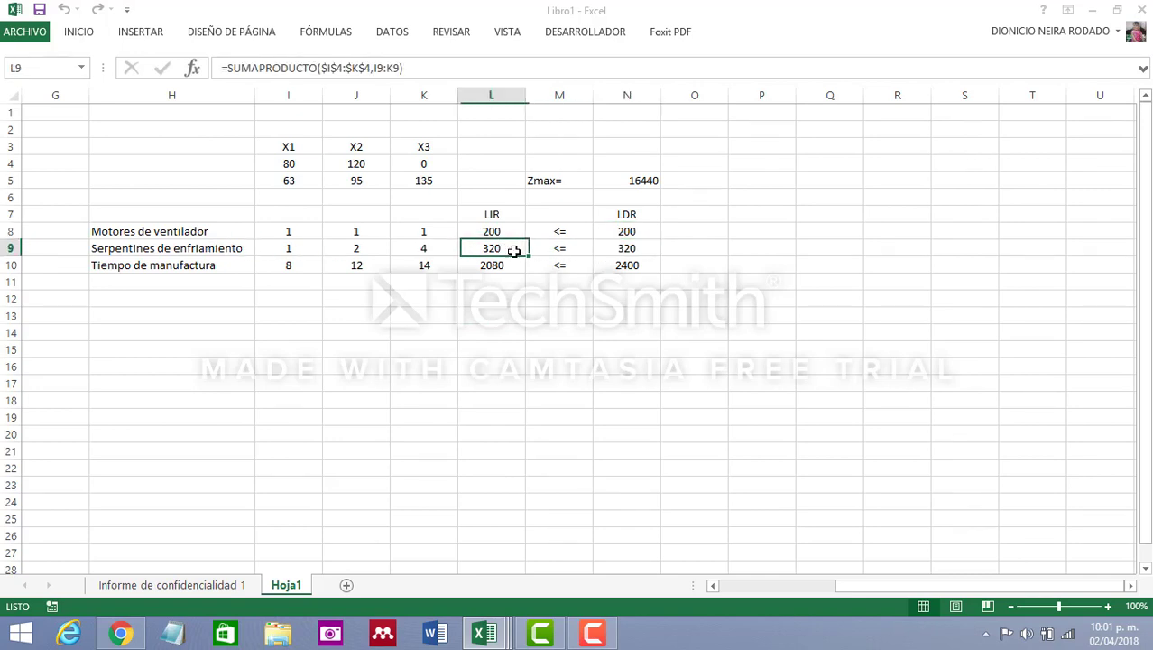
{"action": "left_click_drag", "start_coordinate": [641, 260], "coordinate": [639, 249]}
{"action": "left_click", "coordinate": [635, 233]}
{"action": "left_click", "coordinate": [510, 233]}
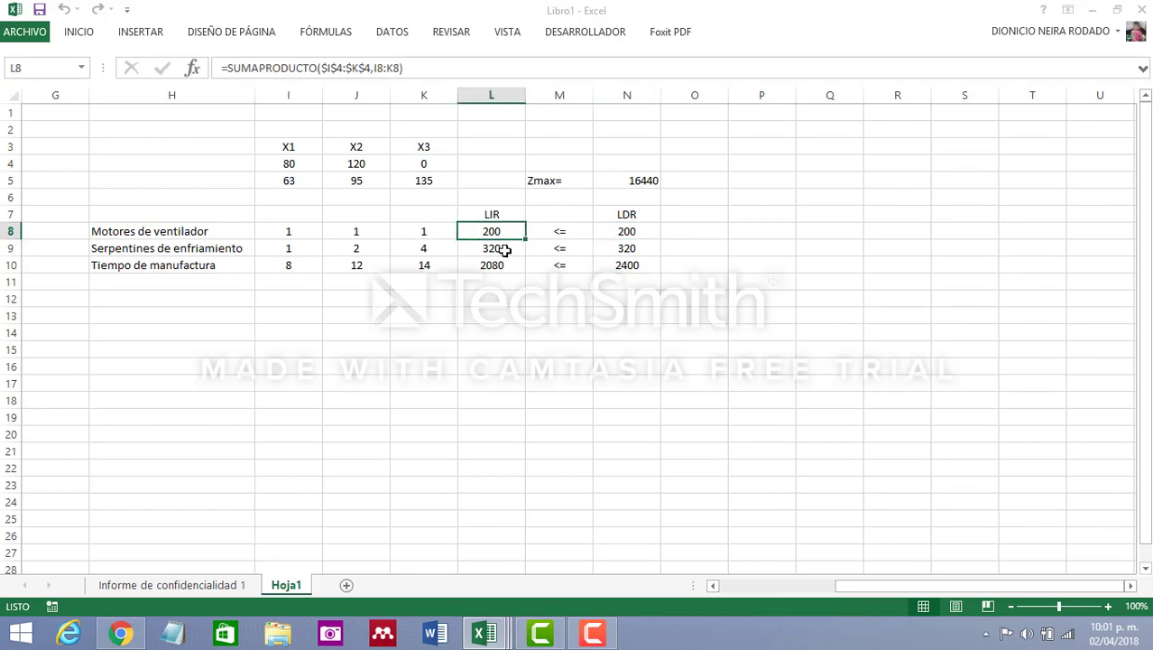
{"action": "left_click", "coordinate": [505, 251]}
{"action": "left_click", "coordinate": [505, 266]}
{"action": "left_click", "coordinate": [636, 265]}
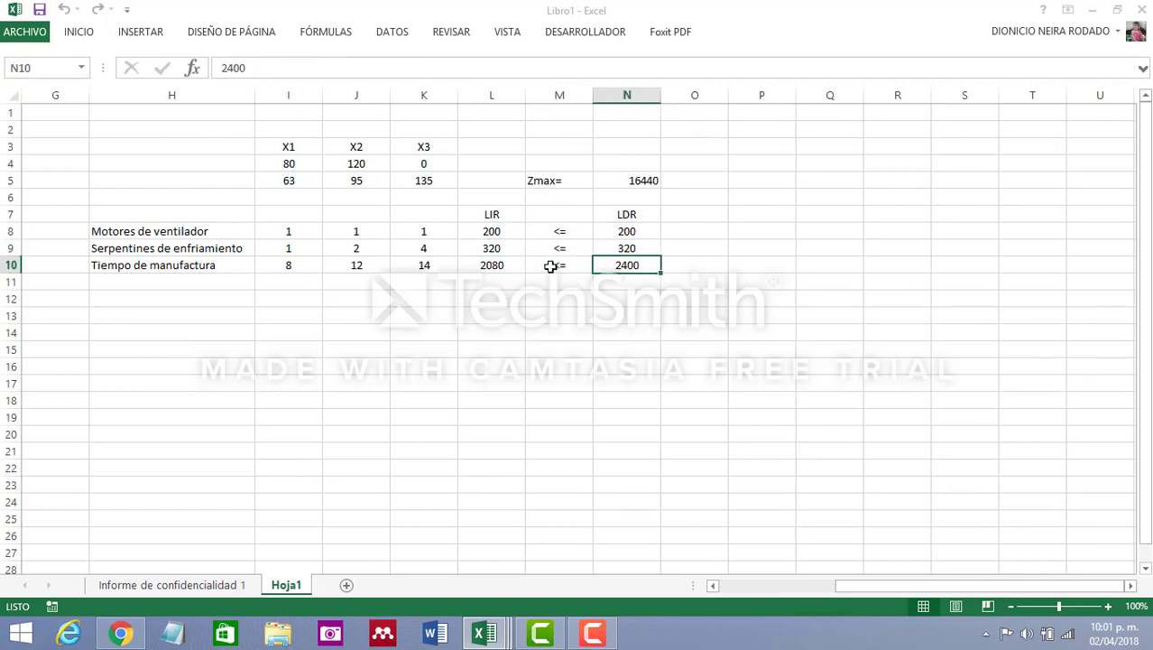
{"action": "left_click", "coordinate": [505, 265]}
{"action": "left_click", "coordinate": [613, 265]}
{"action": "left_click", "coordinate": [497, 267]}
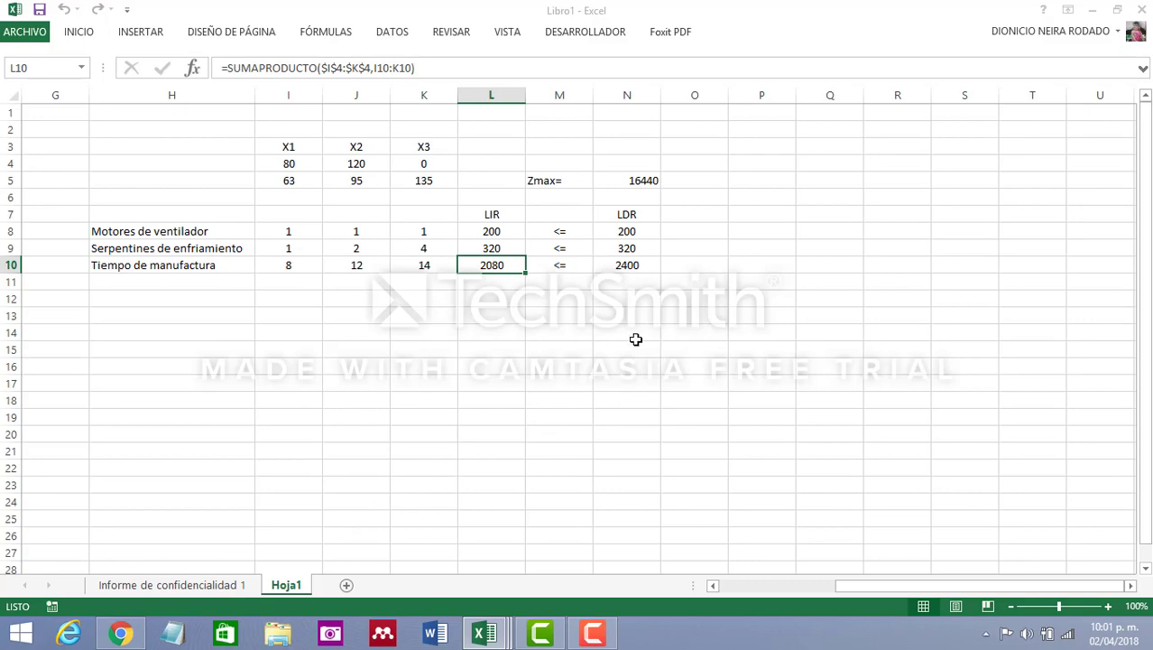
Open the "Informe de confidencialidad 1" sheet to examine the sensitivity figures for variables and constraints
{"action": "left_click", "coordinate": [179, 586]}
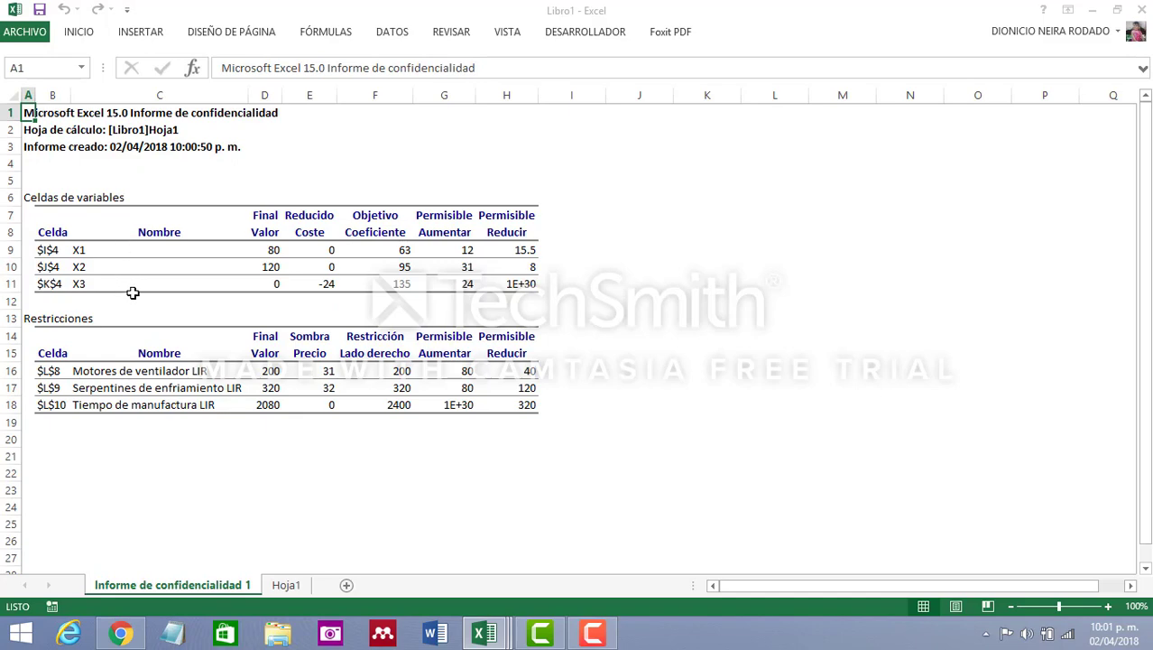
Paste the copied screenshot of the sensitivity report into Hoja1 at cell I17
{"action": "double_click", "coordinate": [755, 14]}
{"action": "left_click", "coordinate": [283, 585]}
{"action": "left_click", "coordinate": [315, 378]}
{"action": "right_click", "coordinate": [316, 374]}
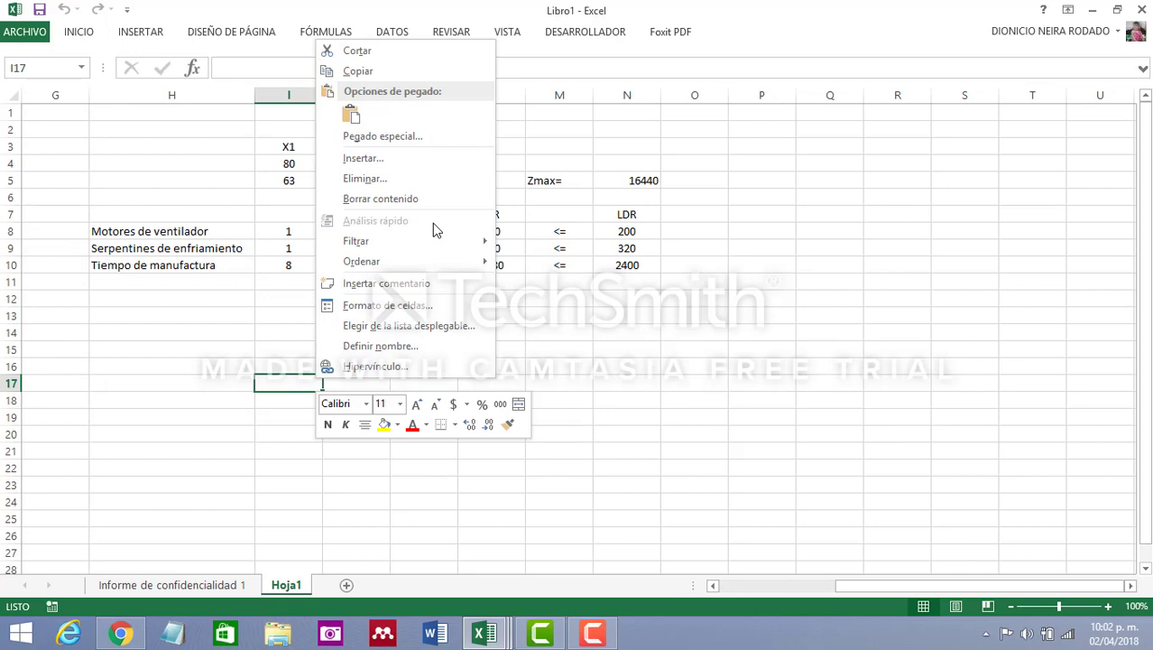
{"action": "left_click", "coordinate": [359, 119]}
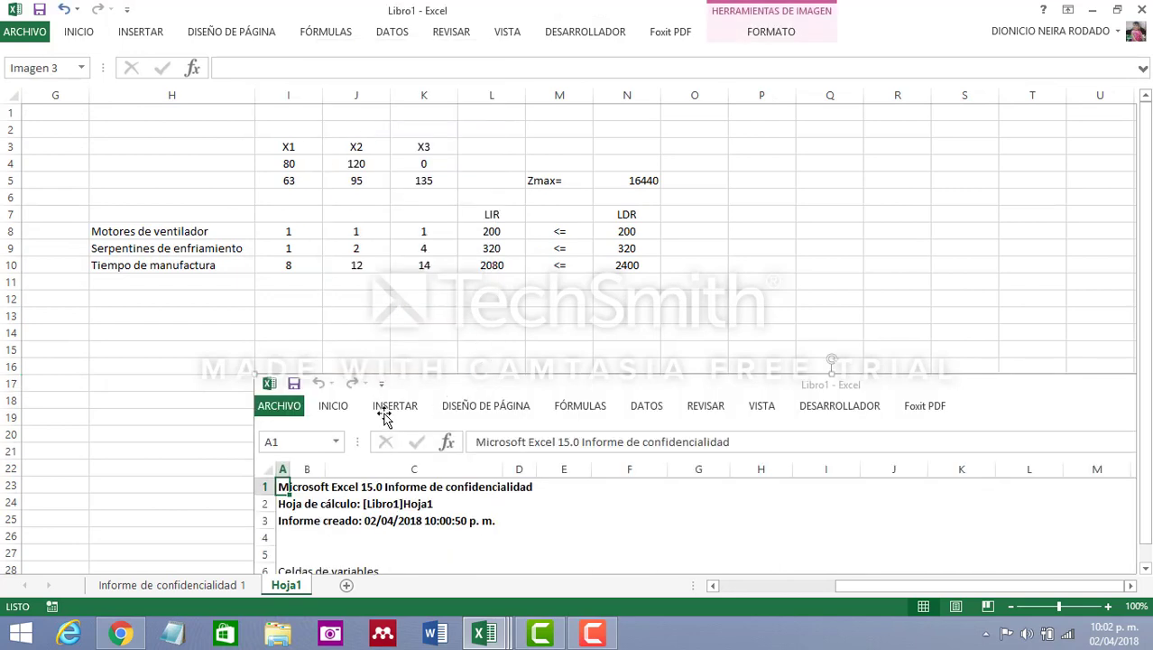
Crop the report picture's top down to the "Celdas de variables" heading and move it directly below the constraint rows
{"action": "right_click", "coordinate": [385, 417]}
{"action": "left_click", "coordinate": [442, 447]}
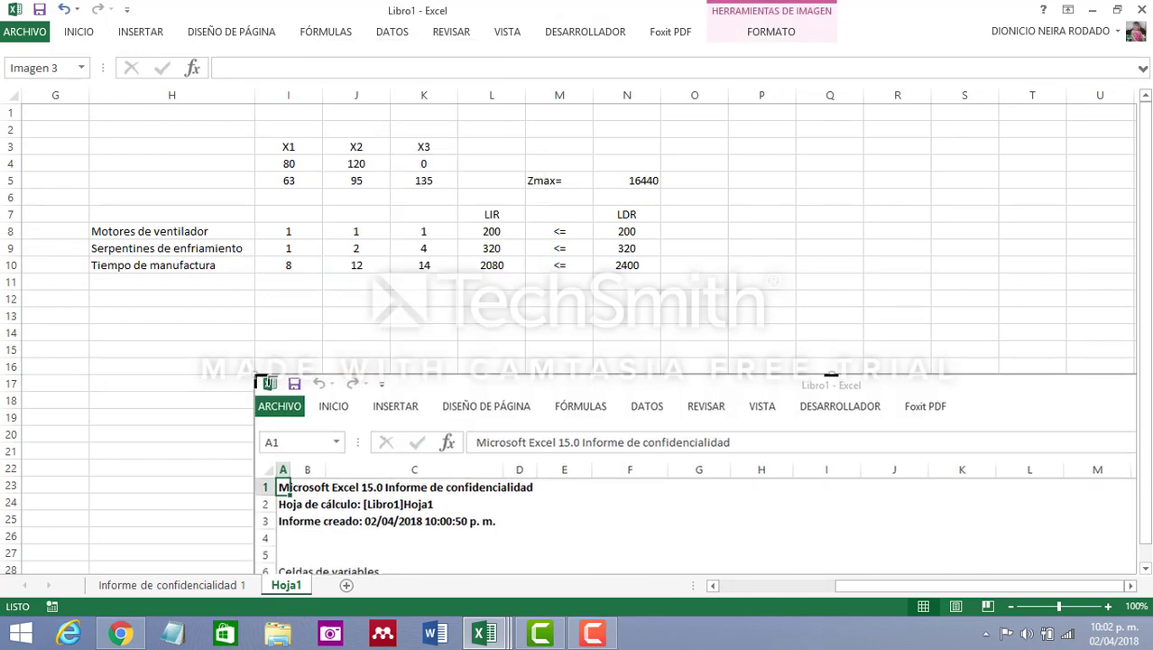
{"action": "left_click_drag", "start_coordinate": [259, 382], "coordinate": [271, 558]}
{"action": "scroll", "coordinate": [981, 311], "scroll_direction": "down", "scroll_amount": 2}
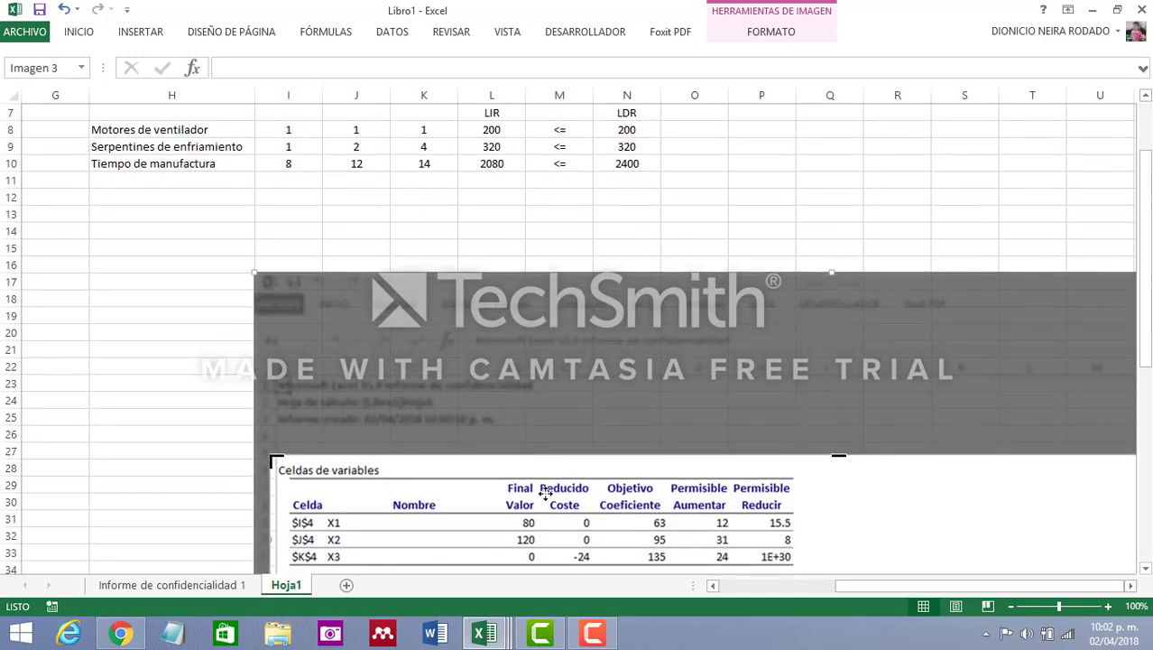
{"action": "left_click", "coordinate": [851, 198]}
{"action": "left_click_drag", "start_coordinate": [523, 507], "coordinate": [352, 232]}
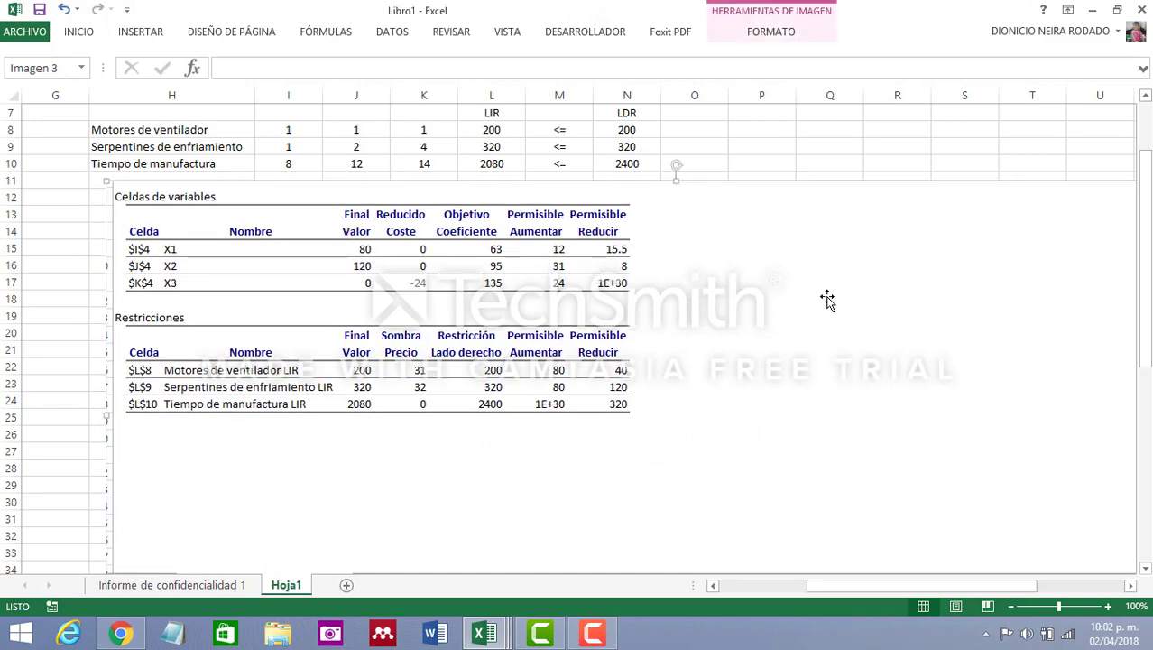
{"action": "scroll", "coordinate": [828, 299], "scroll_direction": "up", "scroll_amount": 2}
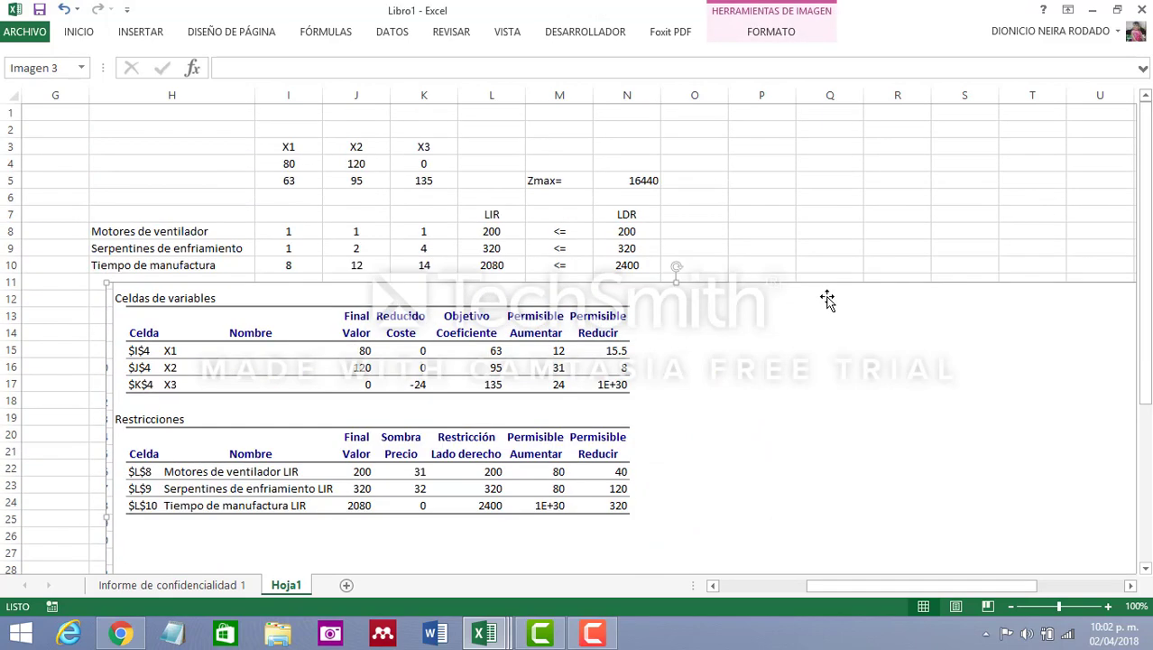
Compare the X1 and X2 values in row 4 with the variable and constraint figures in the report picture
{"action": "left_click", "coordinate": [293, 162]}
{"action": "left_click", "coordinate": [361, 163]}
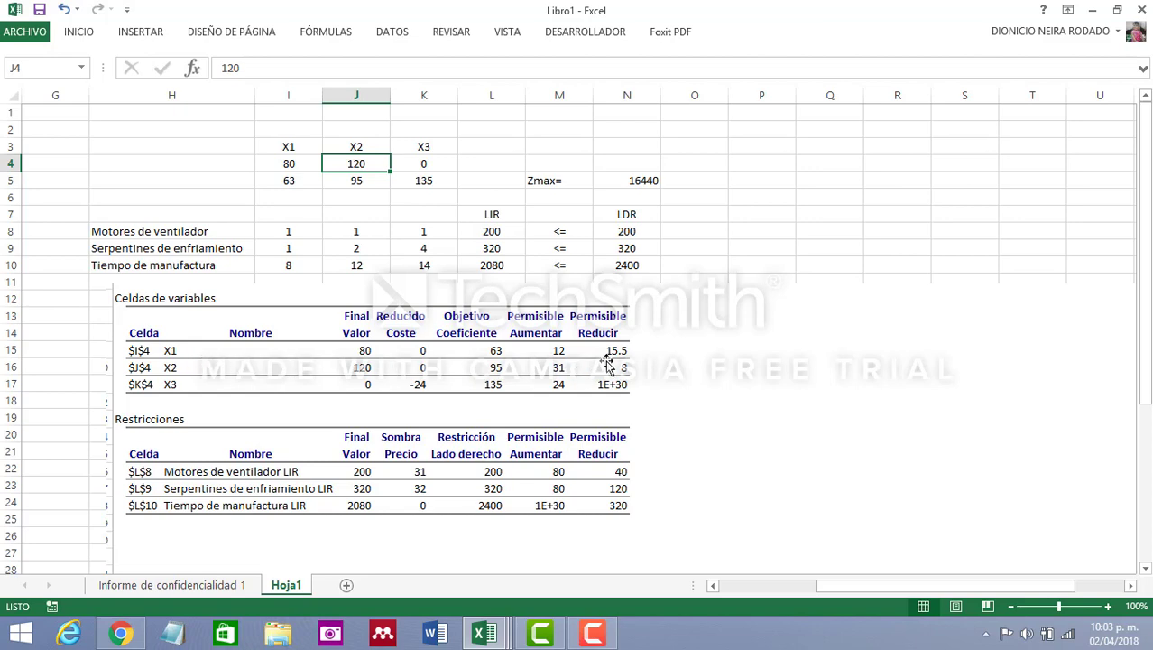
{"action": "scroll", "coordinate": [607, 366], "scroll_direction": "down", "scroll_amount": 2}
{"action": "scroll", "coordinate": [610, 368], "scroll_direction": "up", "scroll_amount": 1}
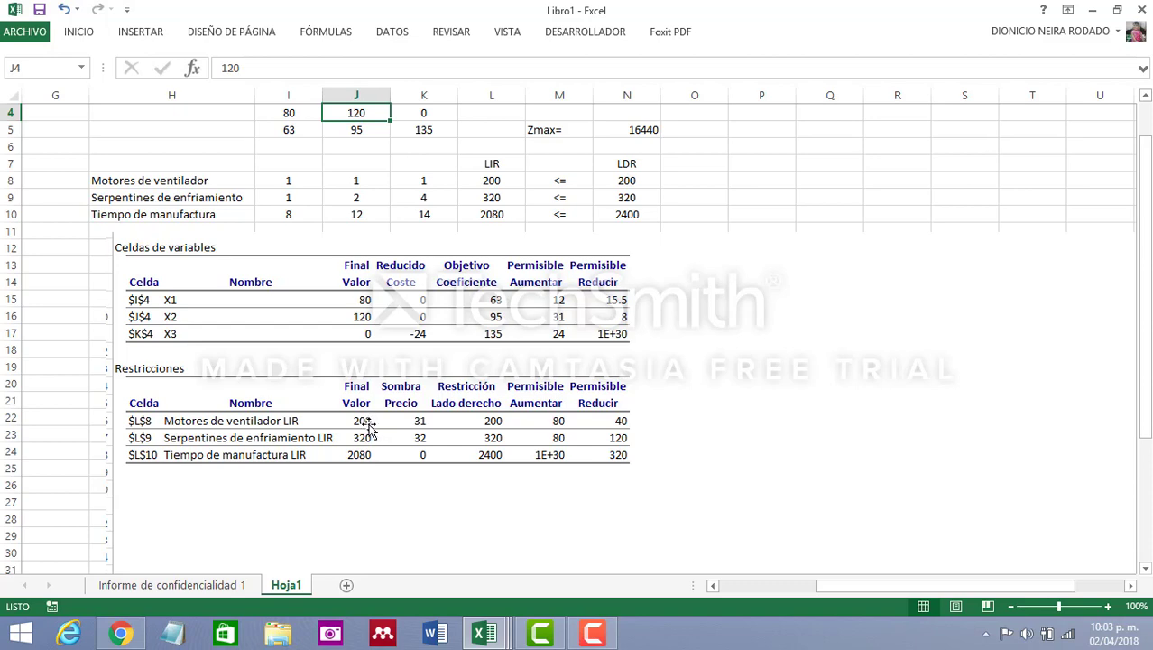
{"action": "scroll", "coordinate": [379, 114], "scroll_direction": "up", "scroll_amount": 1}
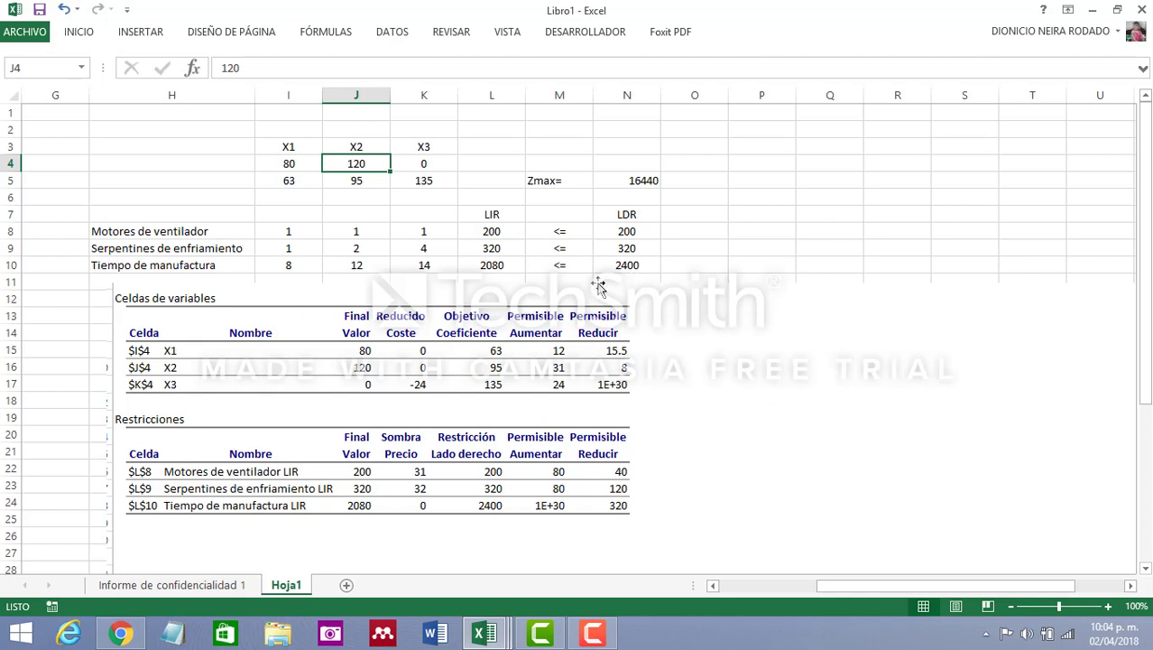
{"action": "left_click", "coordinate": [958, 228]}
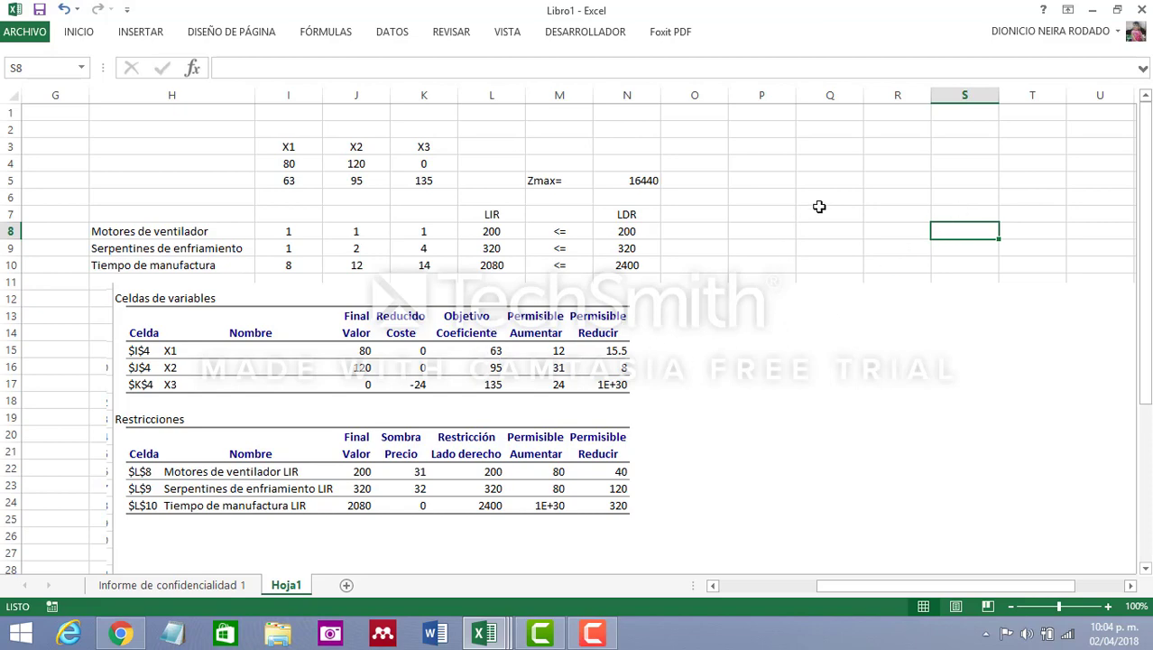
Crop the bottom of the report picture up to just below the "Restricciones" table
{"action": "left_click", "coordinate": [726, 356]}
{"action": "scroll", "coordinate": [755, 393], "scroll_direction": "down", "scroll_amount": 3}
{"action": "scroll", "coordinate": [756, 394], "scroll_direction": "down", "scroll_amount": 3}
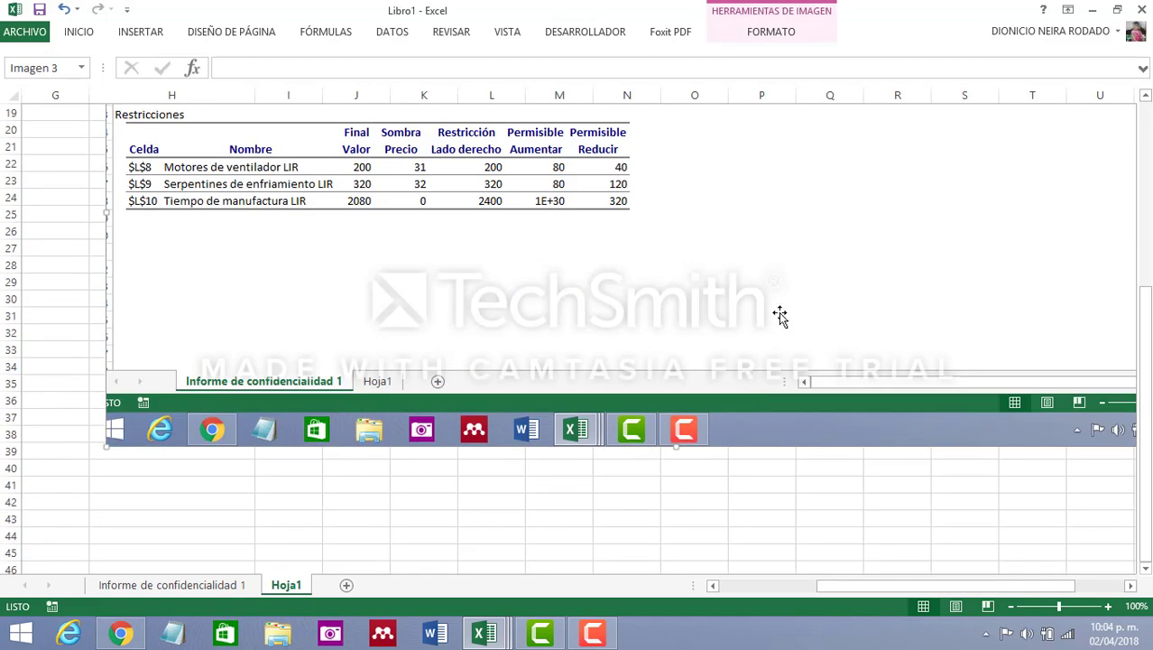
{"action": "right_click", "coordinate": [791, 281]}
{"action": "left_click", "coordinate": [852, 243]}
{"action": "left_click_drag", "start_coordinate": [661, 398], "coordinate": [668, 254]}
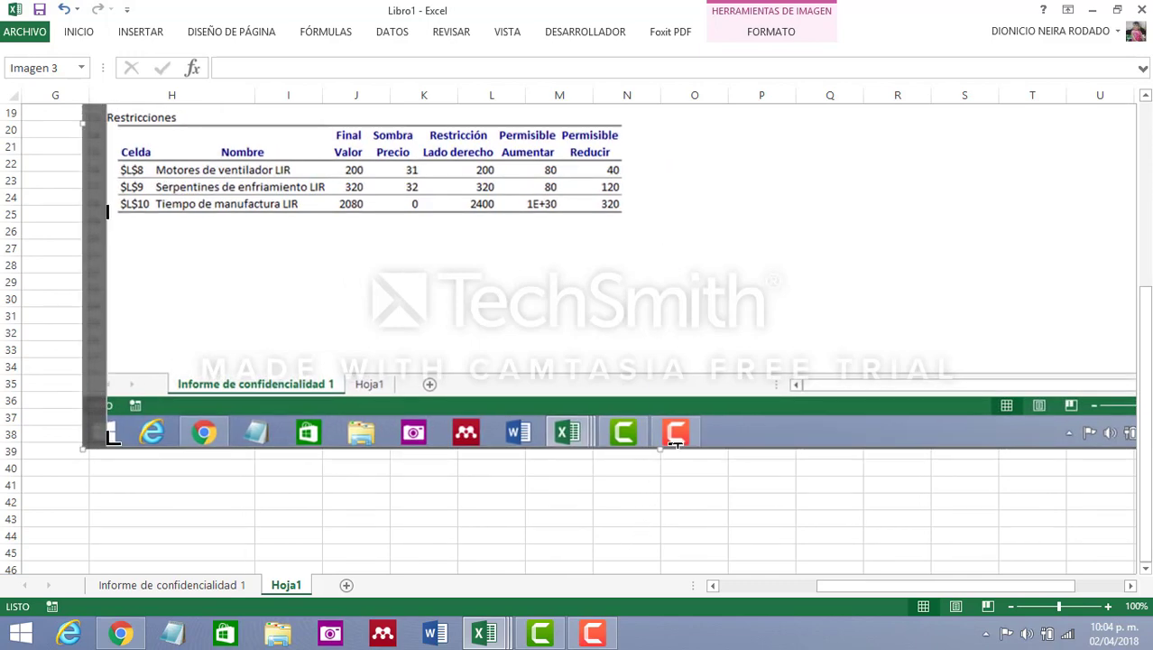
{"action": "left_click_drag", "start_coordinate": [675, 442], "coordinate": [694, 222]}
{"action": "left_click", "coordinate": [718, 521]}
{"action": "scroll", "coordinate": [722, 519], "scroll_direction": "up", "scroll_amount": 6}
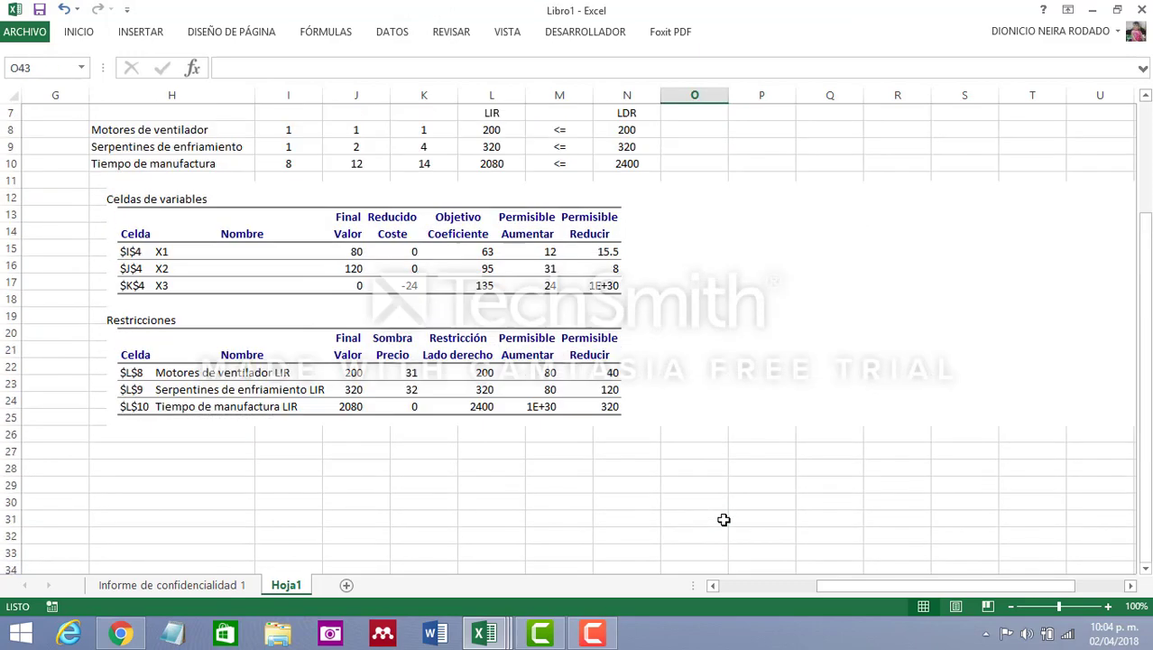
Crop the blank area beside the tables out of the report picture and move the picture down to start around row 13
{"action": "left_click", "coordinate": [1005, 374]}
{"action": "right_click", "coordinate": [1004, 372]}
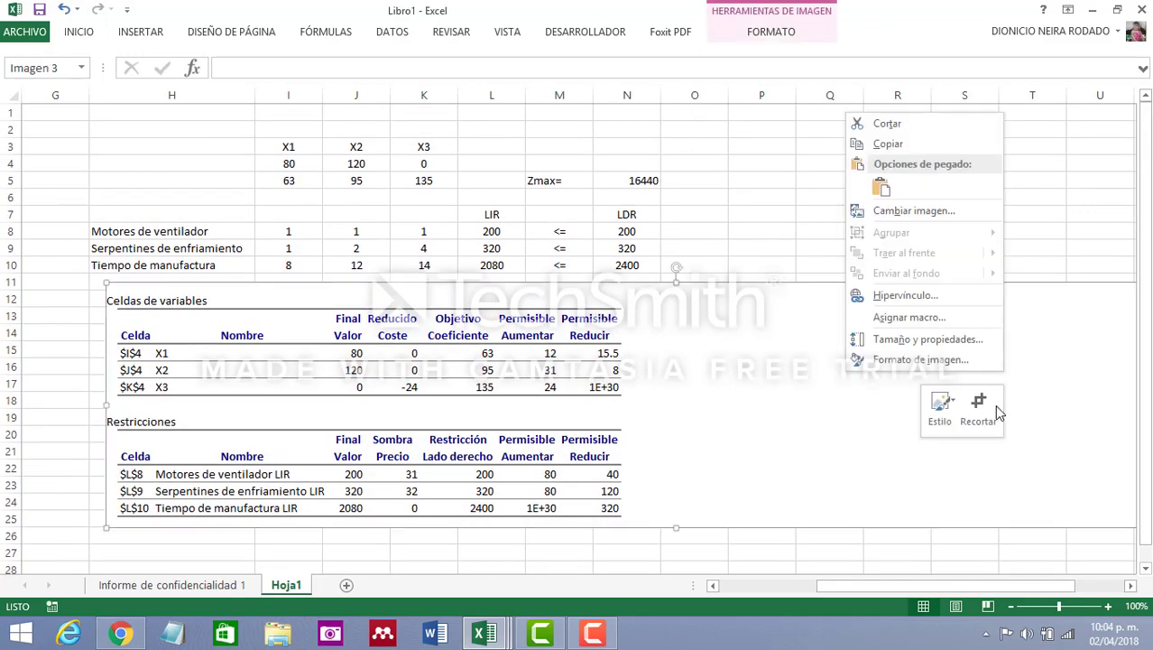
{"action": "left_click", "coordinate": [990, 402]}
{"action": "left_click_drag", "start_coordinate": [1076, 582], "coordinate": [1120, 587]}
{"action": "left_click_drag", "start_coordinate": [944, 405], "coordinate": [320, 409]}
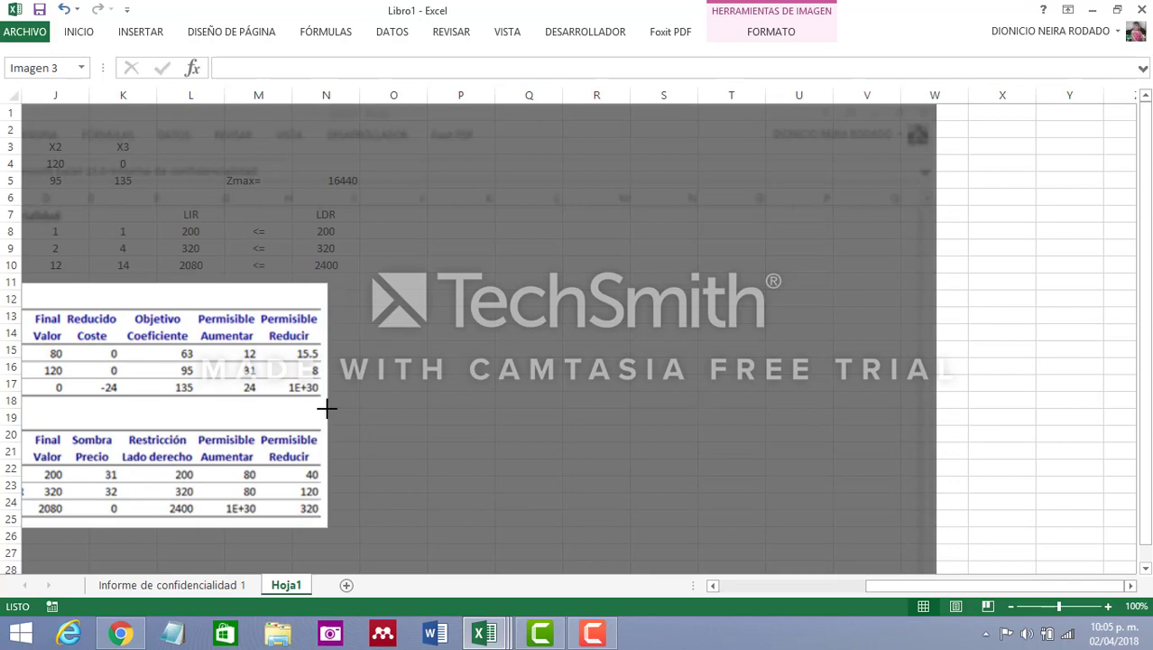
{"action": "left_click", "coordinate": [1087, 225]}
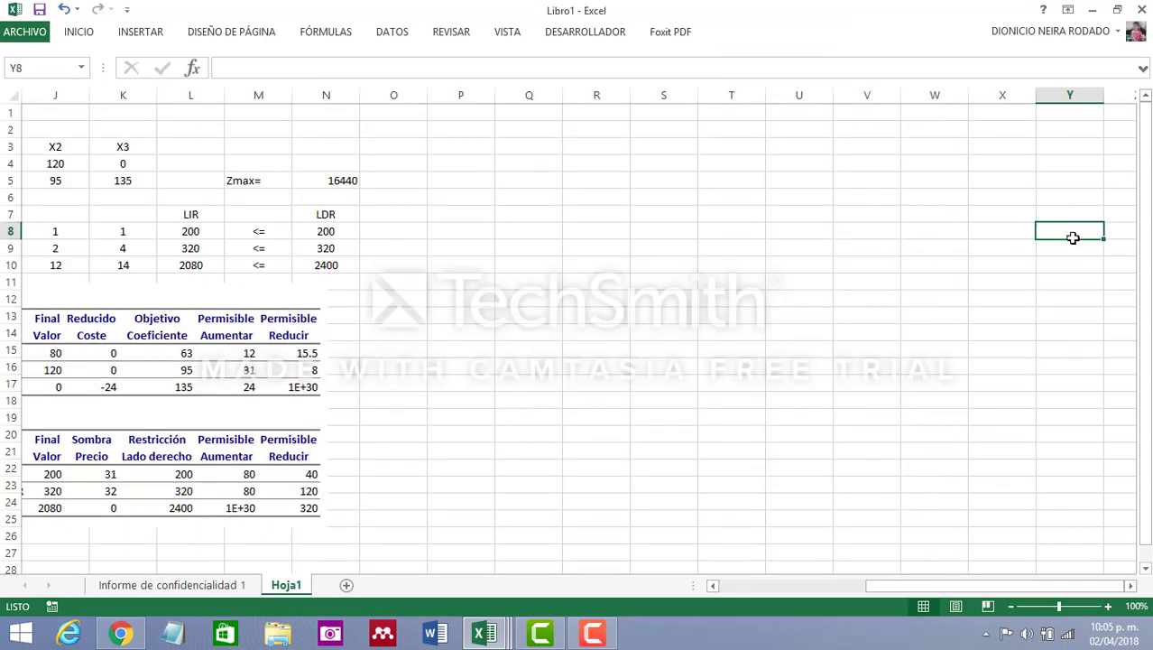
{"action": "left_click_drag", "start_coordinate": [930, 587], "coordinate": [884, 566]}
{"action": "left_click_drag", "start_coordinate": [352, 379], "coordinate": [361, 415]}
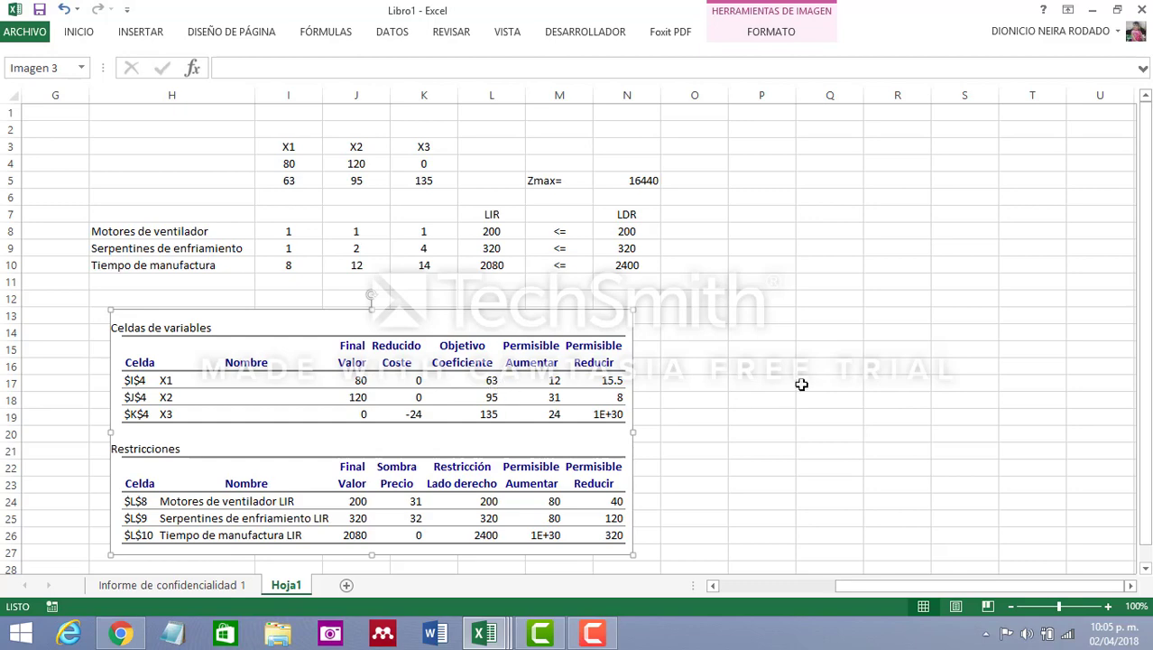
Enter "Escenario 1" in cell P14 and "coeficiente de X1=74" in cell Q14
{"action": "left_click", "coordinate": [773, 336]}
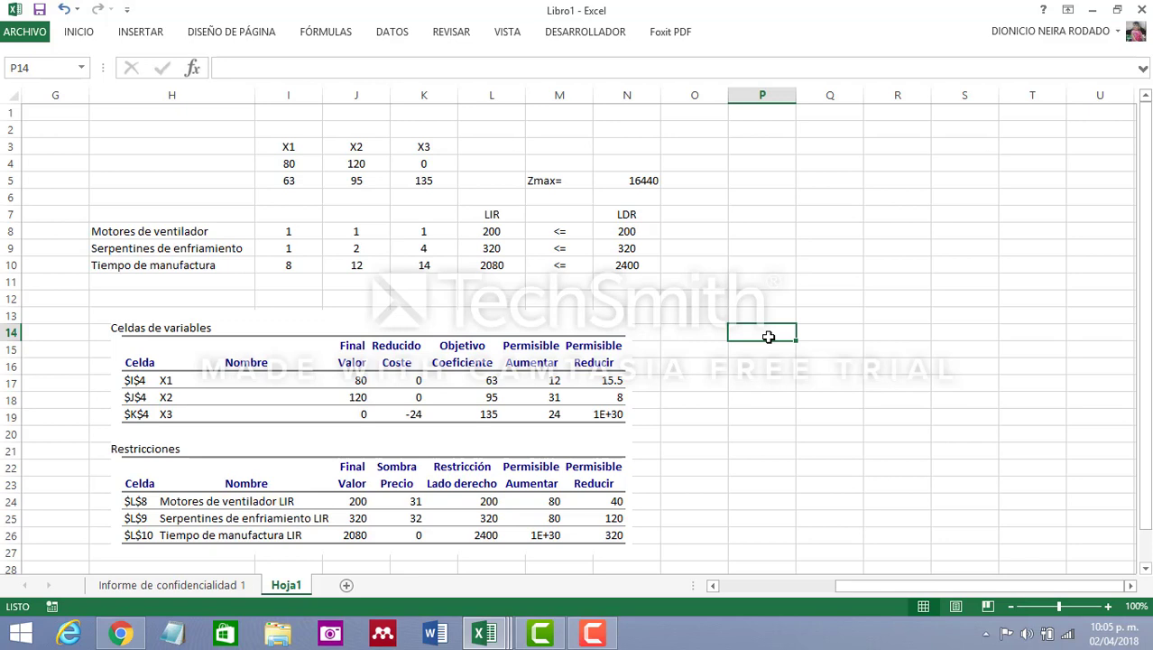
{"action": "type", "text": "Escenario 1"}
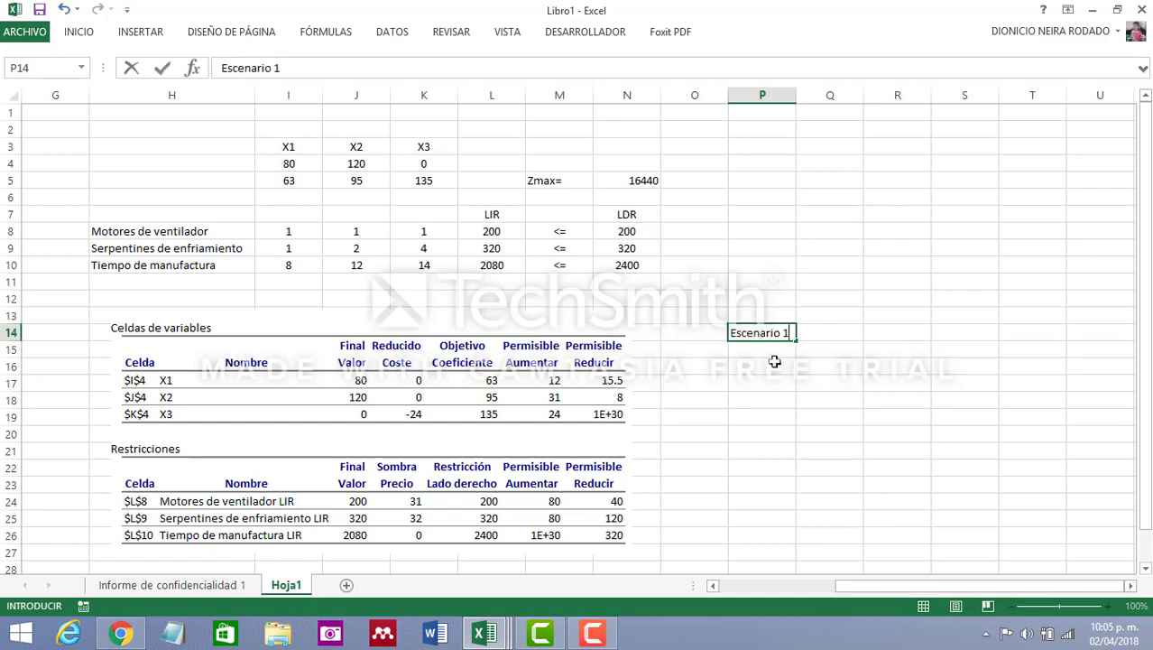
{"action": "key", "text": "Return"}
{"action": "left_click", "coordinate": [830, 331]}
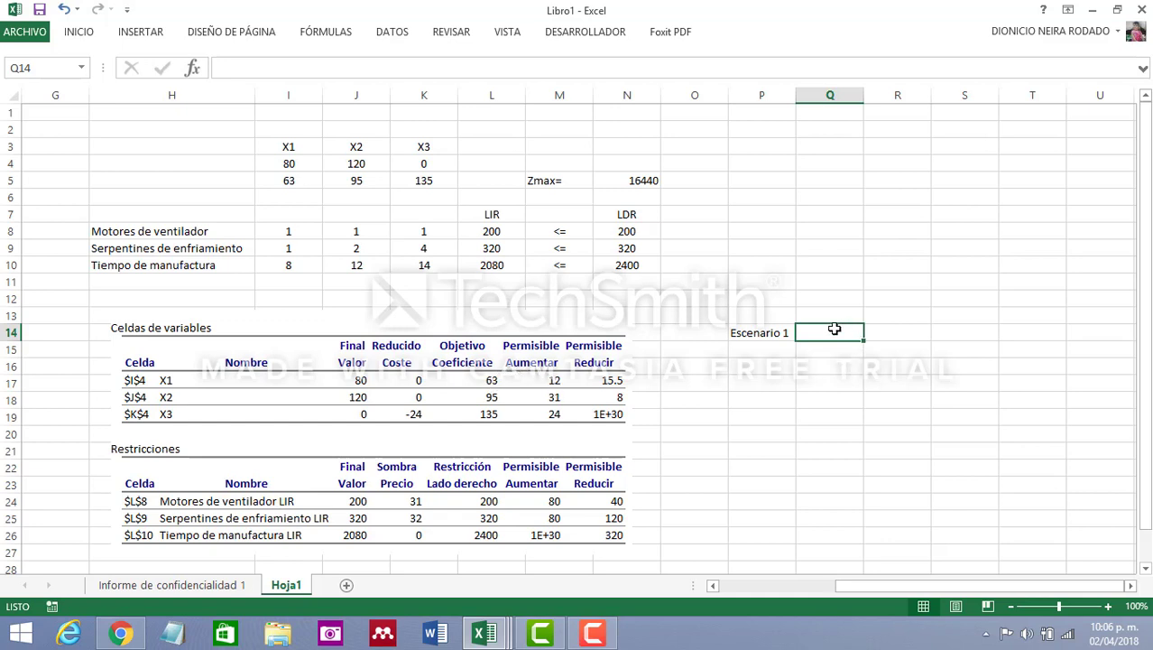
{"action": "type", "text": "coeficiente de X1=74"}
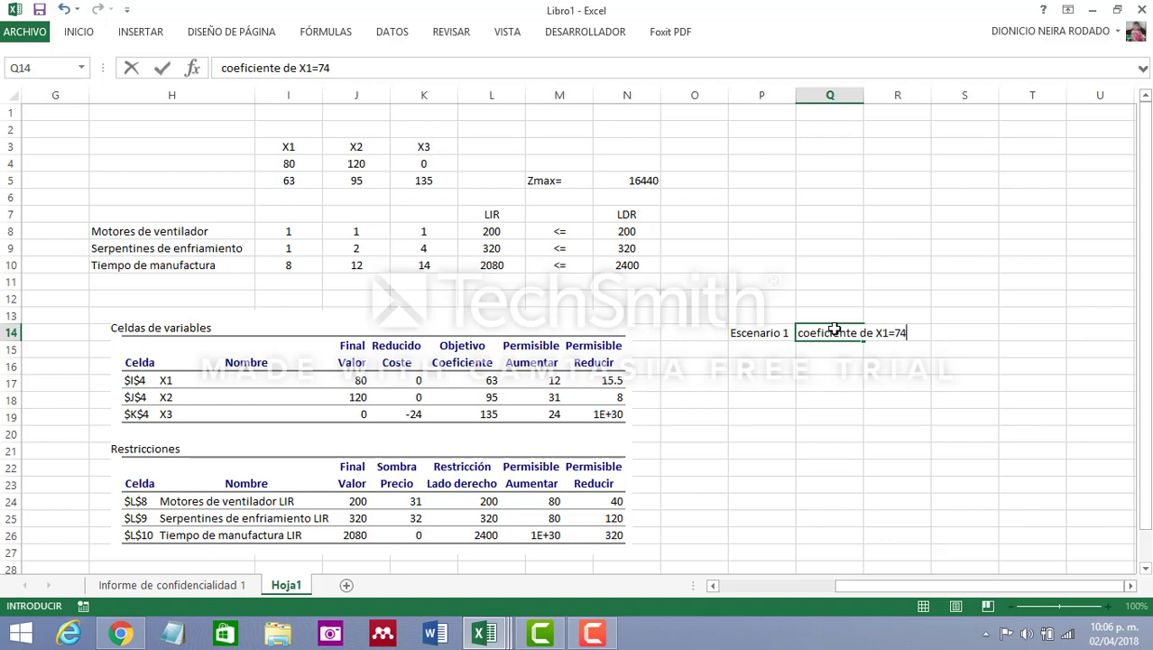
{"action": "left_click", "coordinate": [815, 395]}
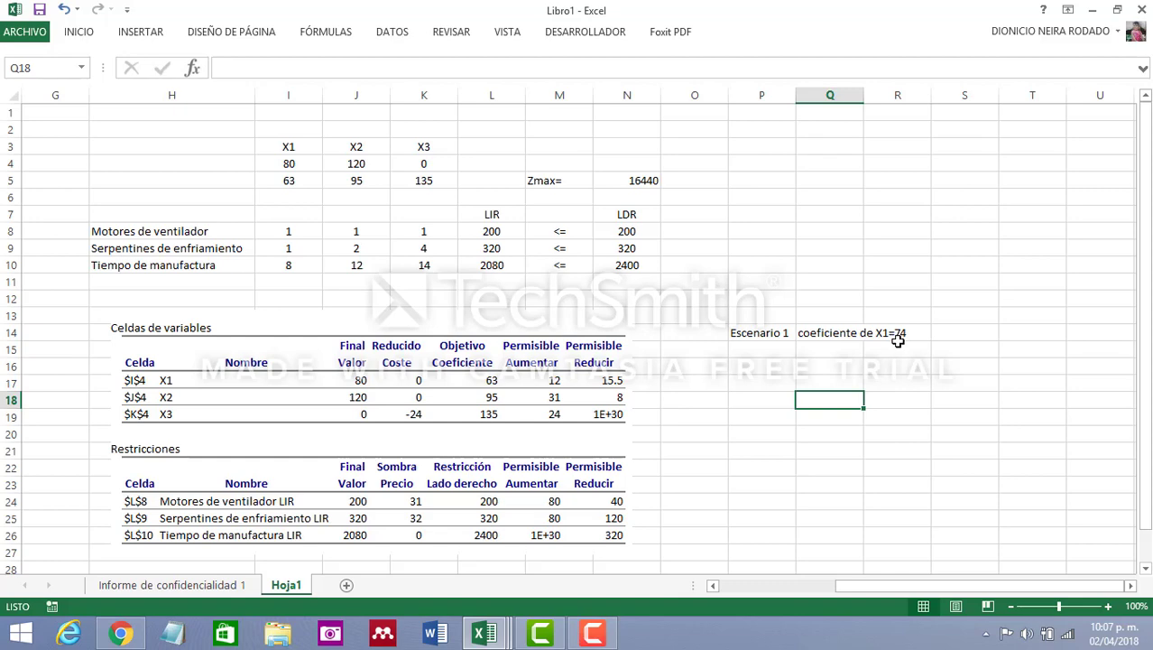
Copy the entire Hoja1 sheet and add a new sheet named "escenario 1"
{"action": "left_click", "coordinate": [15, 93]}
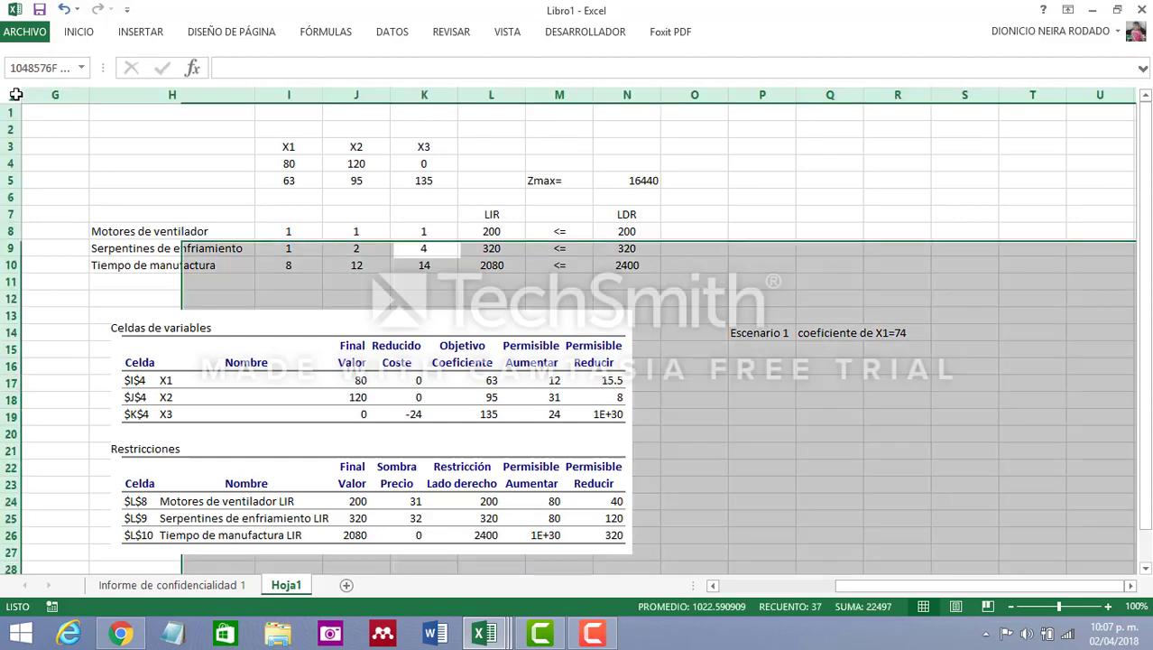
{"action": "key", "text": "ctrl+c"}
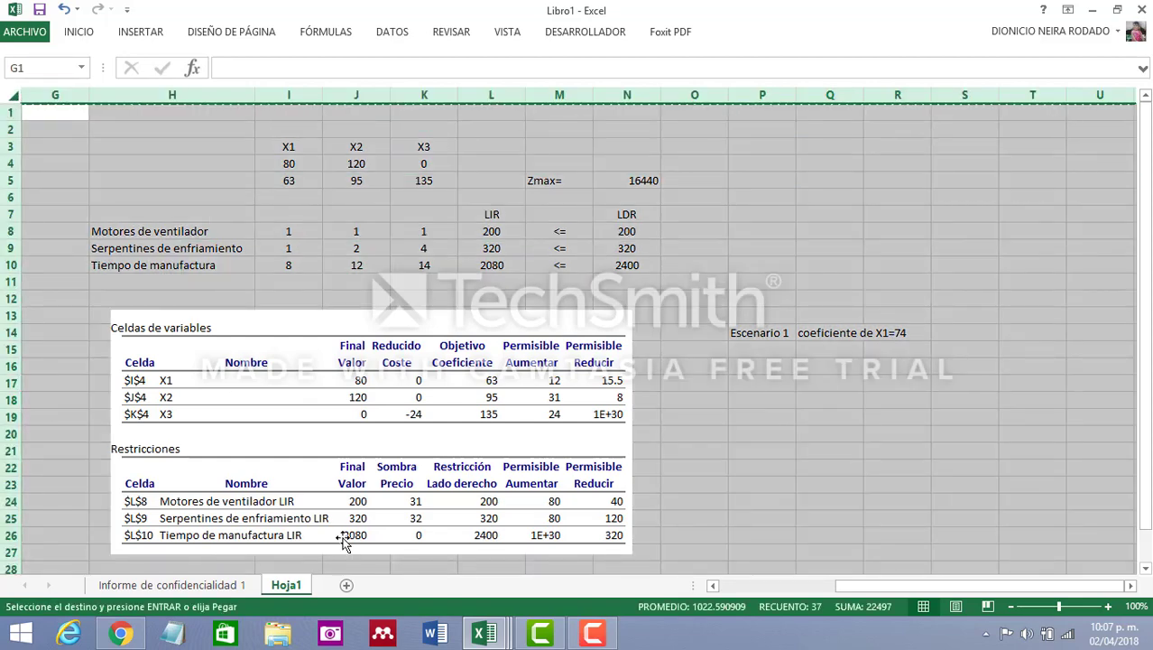
{"action": "left_click", "coordinate": [346, 587]}
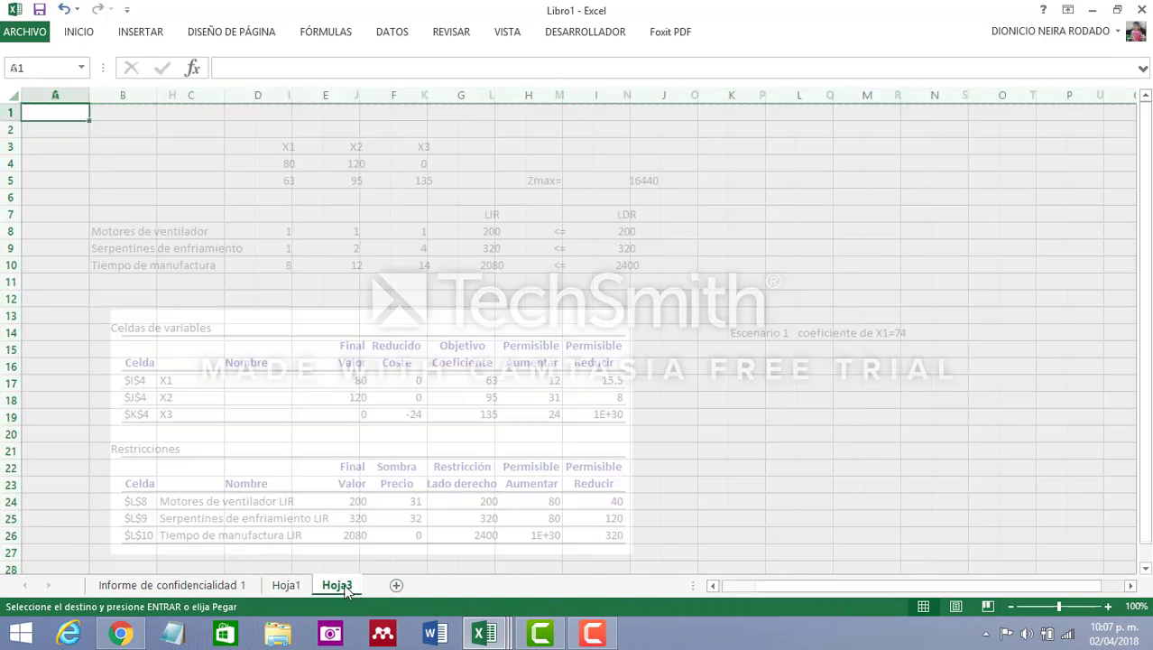
{"action": "double_click", "coordinate": [340, 586]}
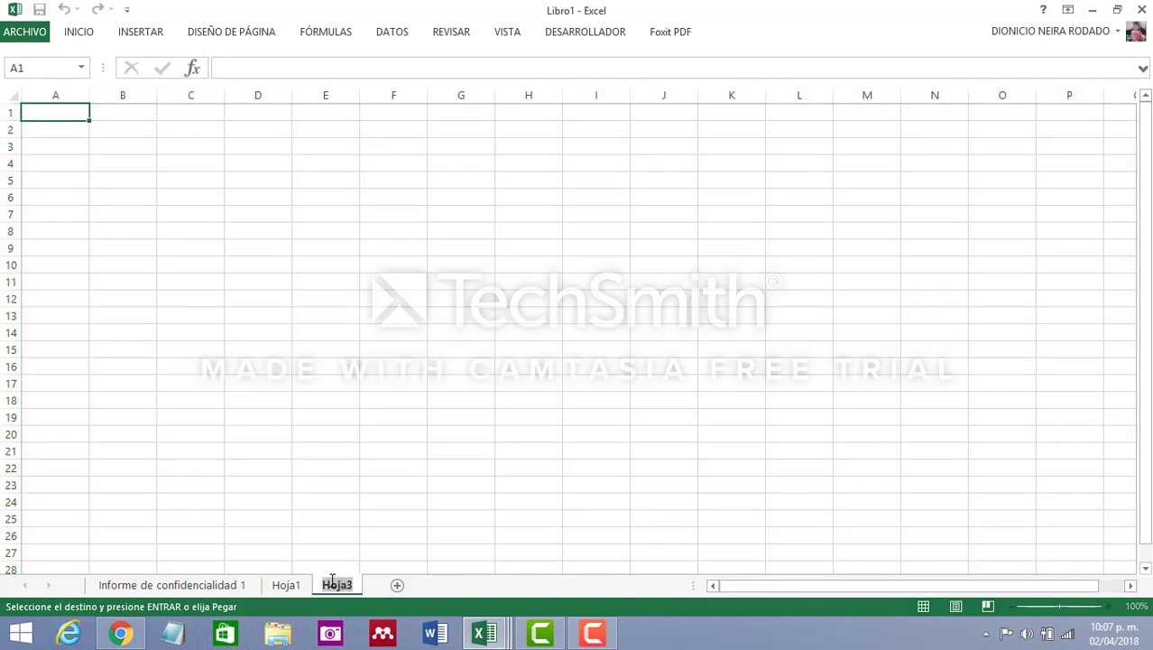
{"action": "type", "text": "escen"}
{"action": "type", "text": "ario 1"}
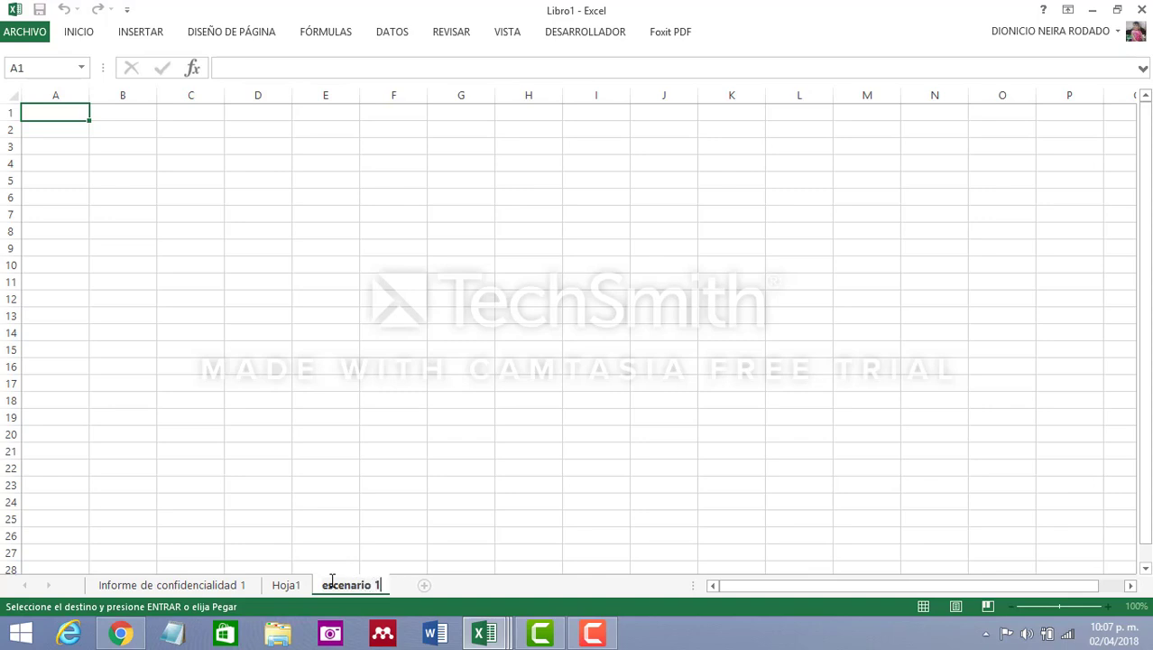
{"action": "key", "text": "Return"}
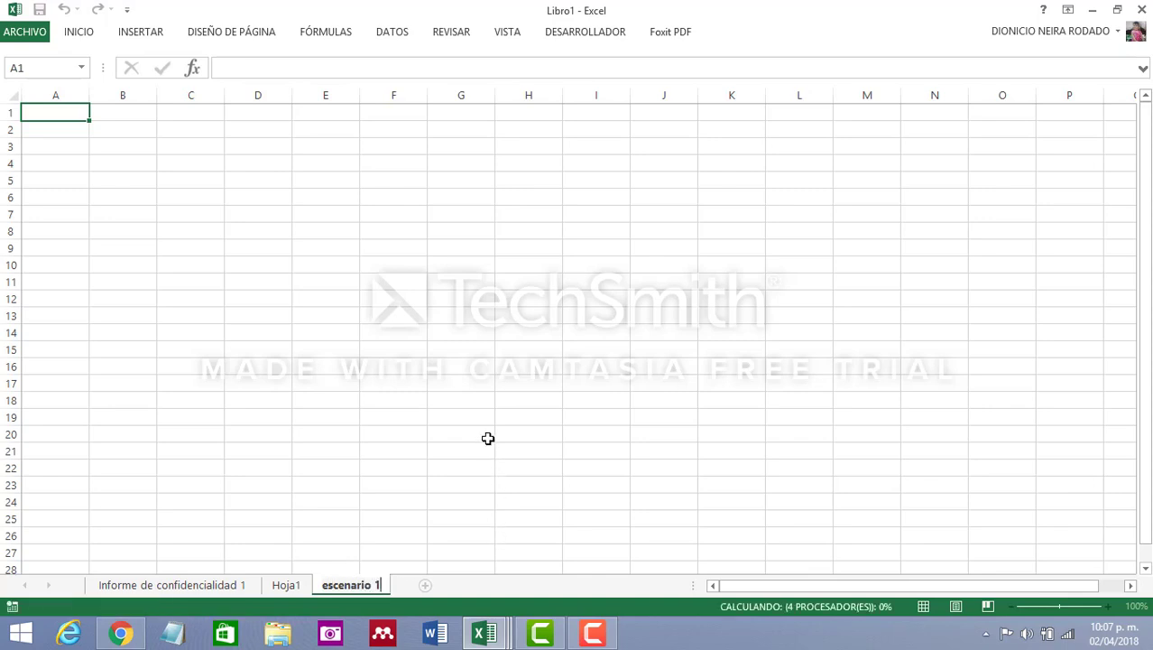
Paste the copied contents over the whole "escenario 1" sheet and delete the report picture from it
{"action": "left_click", "coordinate": [487, 436]}
{"action": "left_click", "coordinate": [182, 162]}
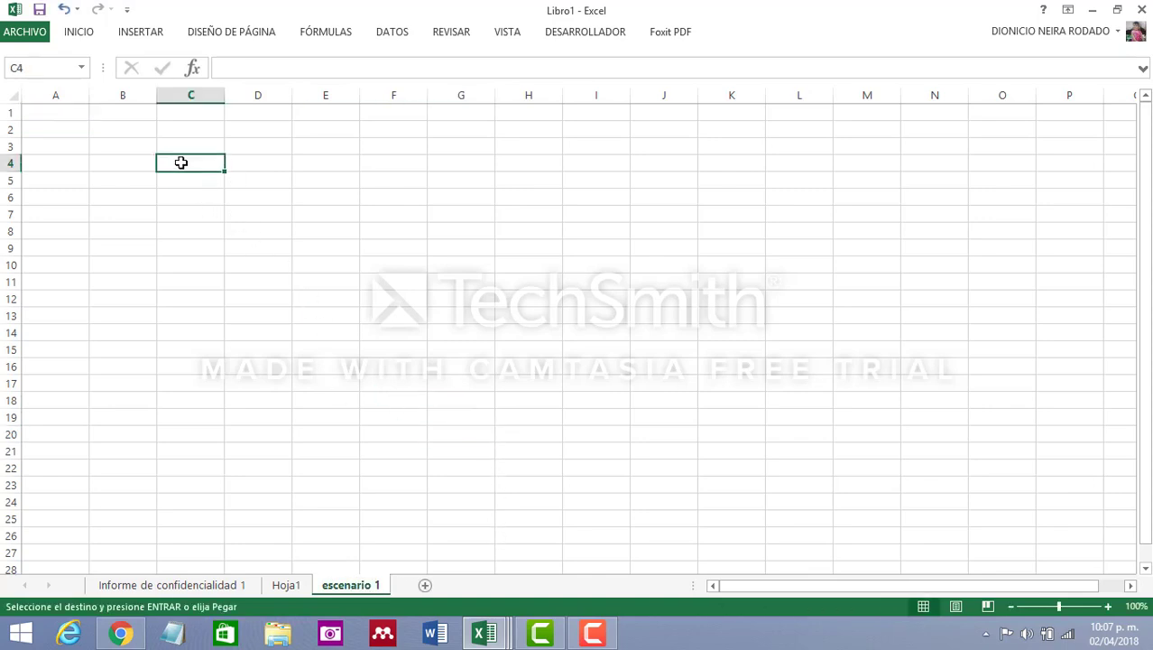
{"action": "left_click", "coordinate": [10, 96]}
{"action": "key", "text": "ctrl+v"}
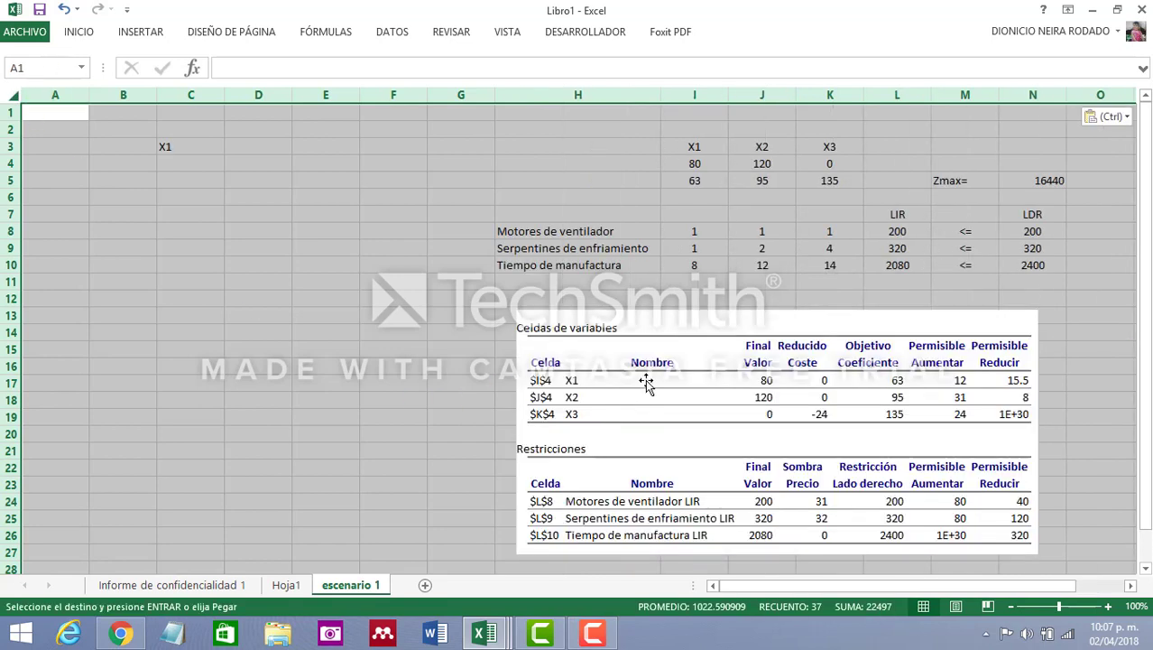
{"action": "left_click", "coordinate": [646, 382]}
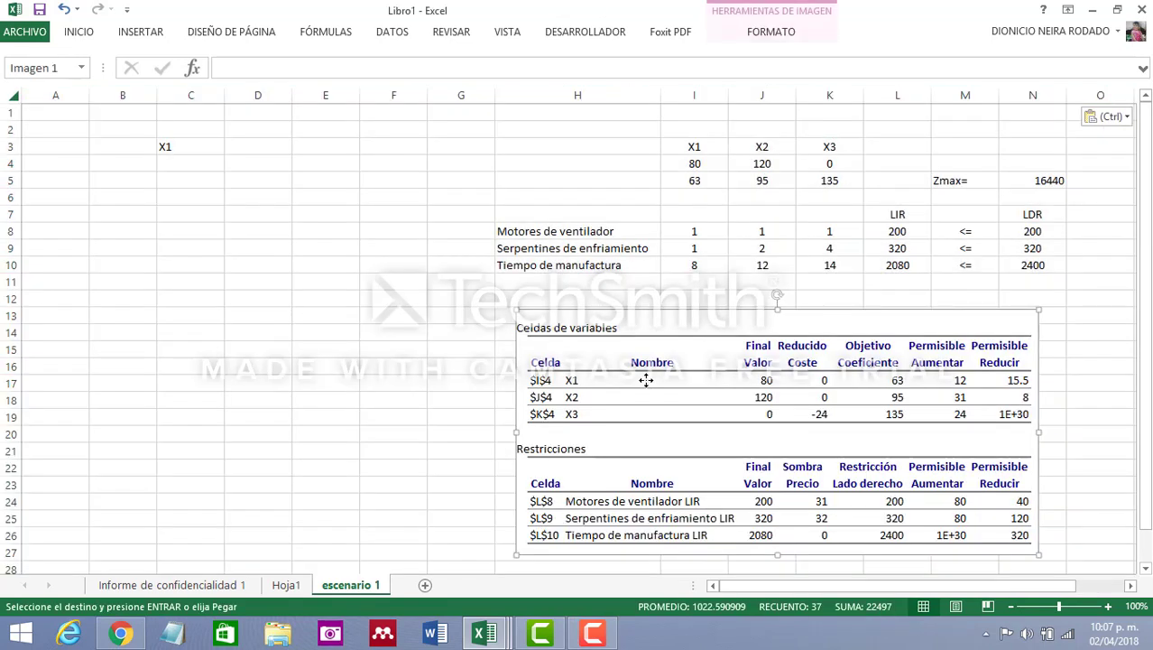
{"action": "key", "text": "Delete"}
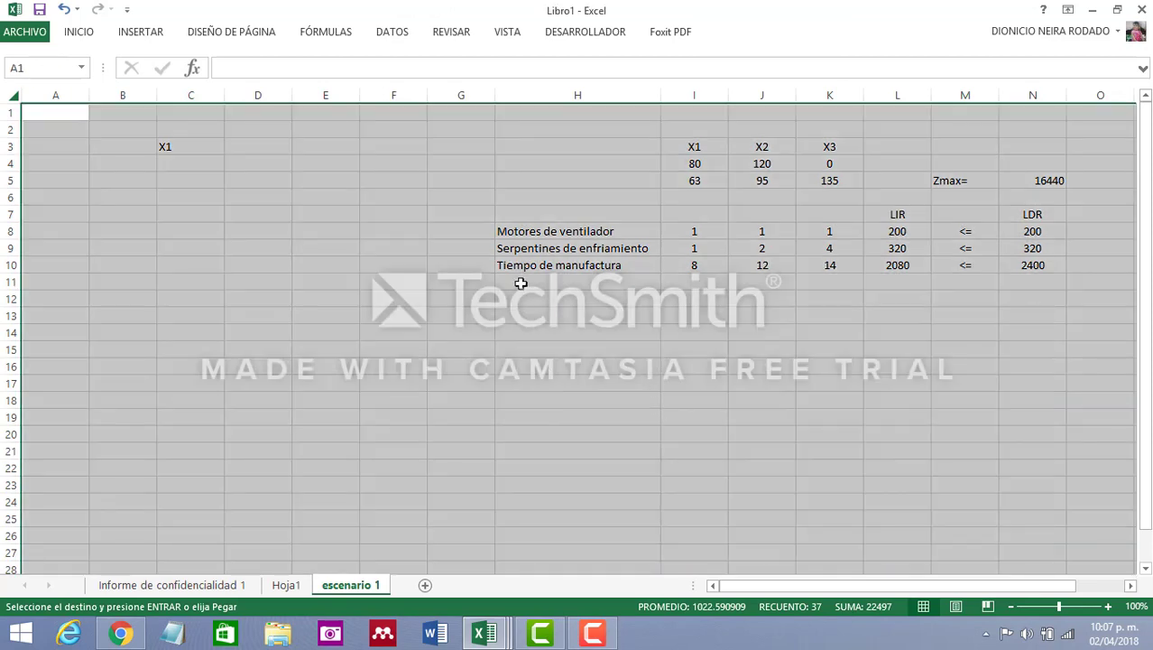
Look over the "Informe de confidencialidad 1" and Hoja1 sheets for the original results
{"action": "left_click", "coordinate": [219, 586]}
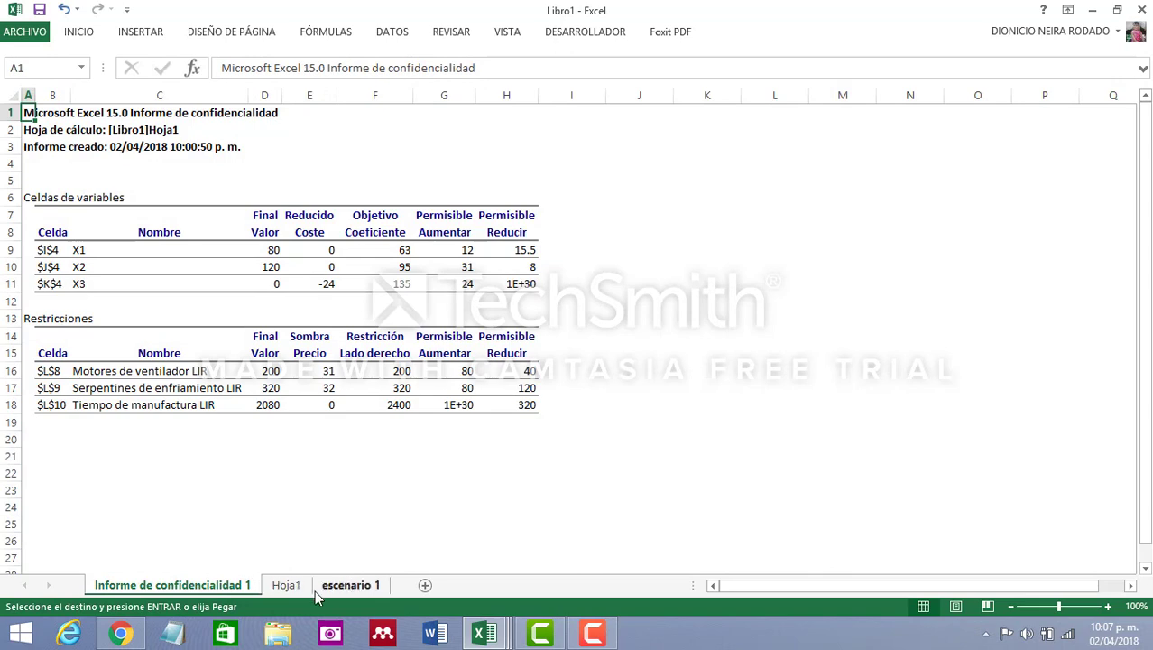
{"action": "left_click", "coordinate": [291, 585]}
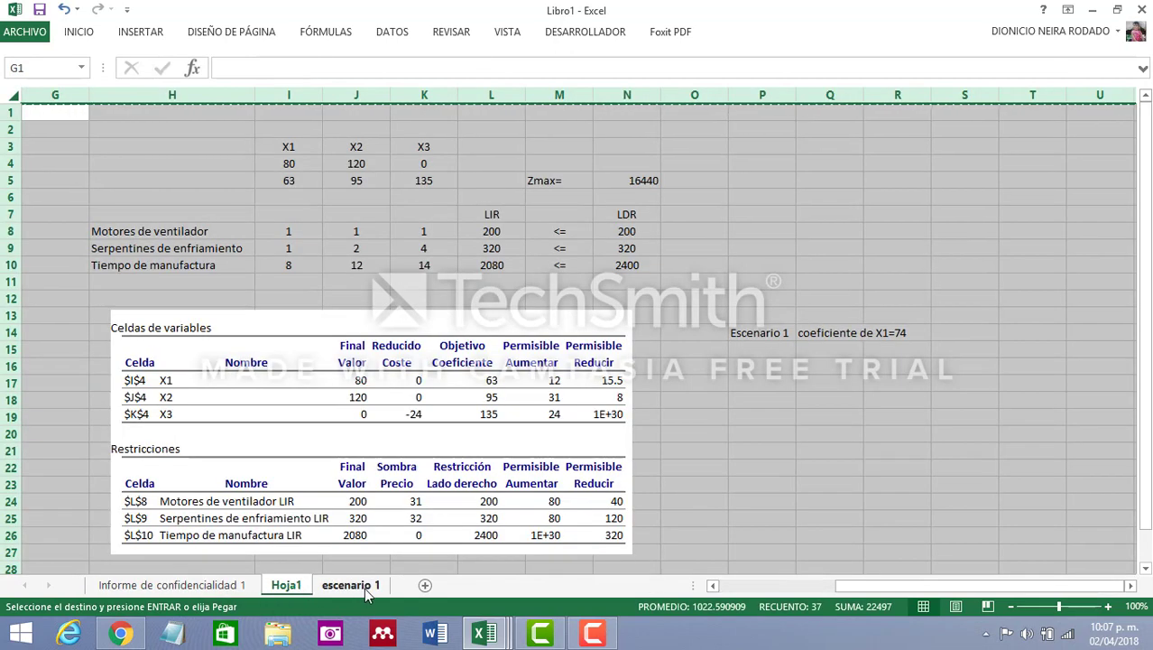
Delete columns A through G from the "escenario 1" sheet
{"action": "left_click", "coordinate": [363, 585]}
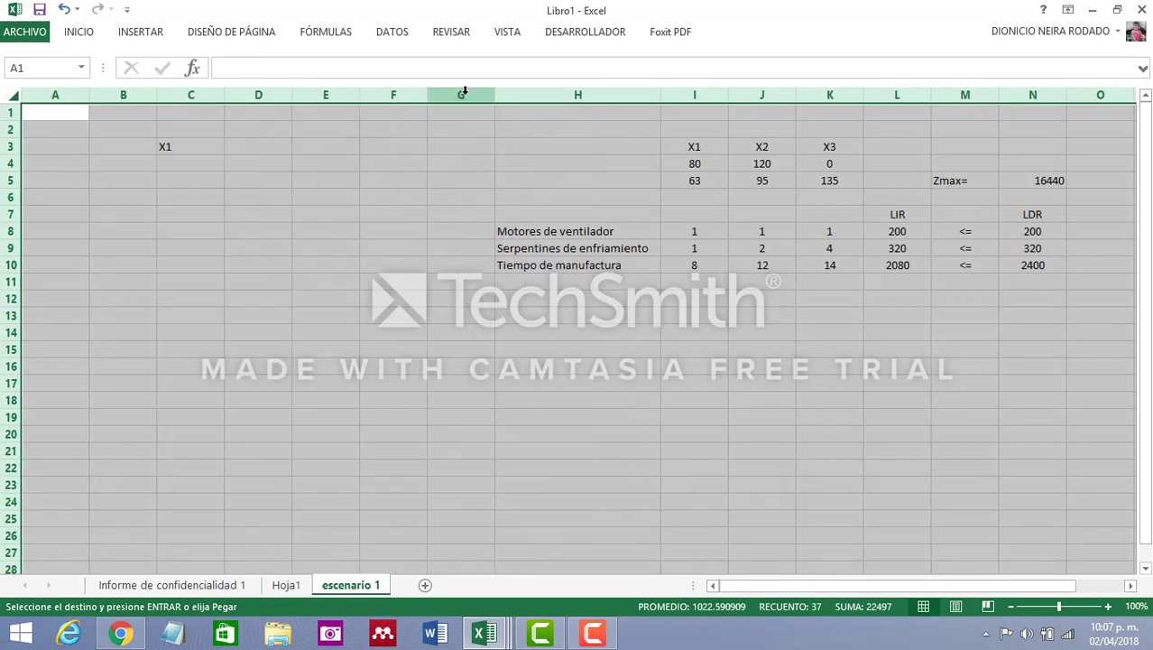
{"action": "left_click_drag", "start_coordinate": [464, 91], "coordinate": [31, 76]}
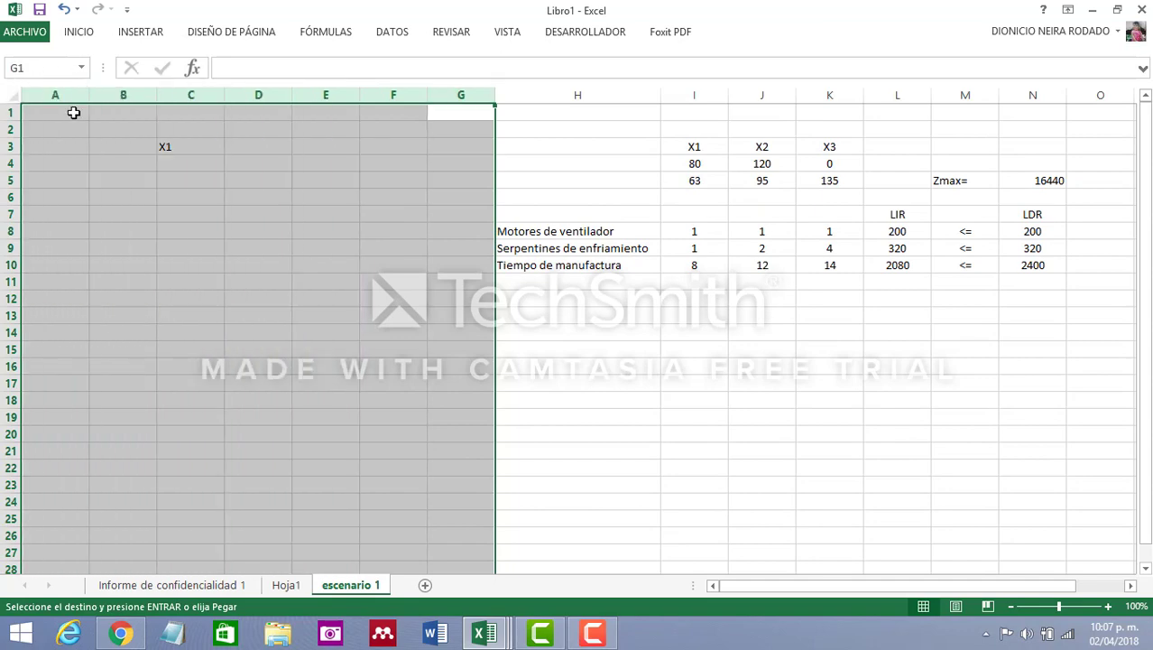
{"action": "right_click", "coordinate": [49, 96]}
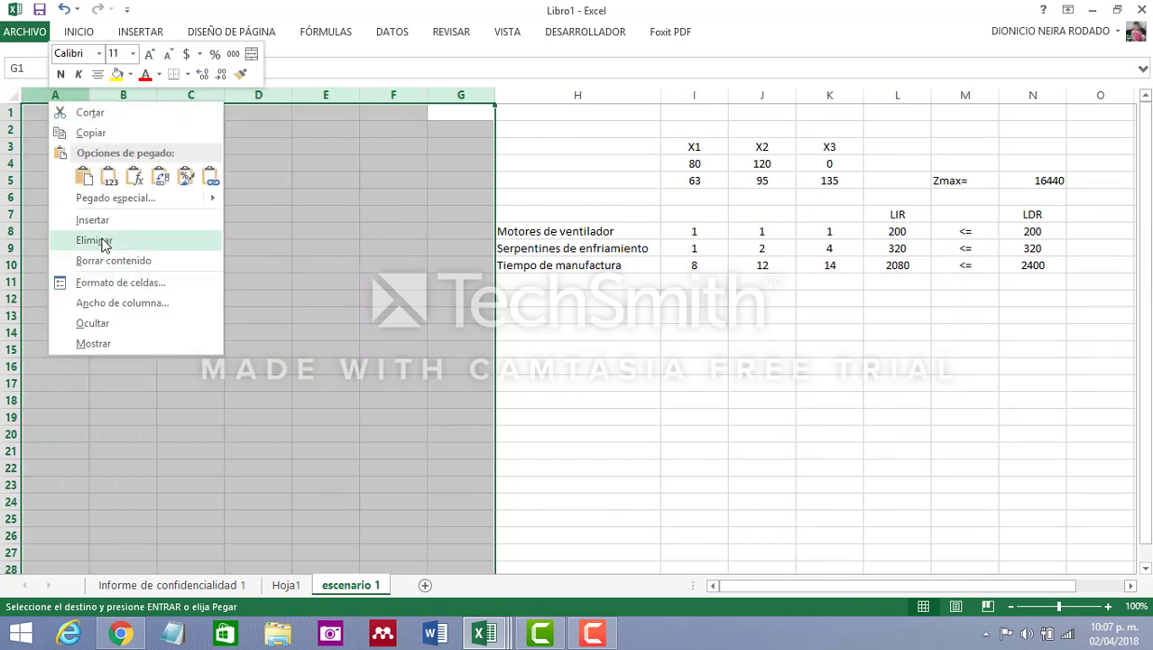
{"action": "left_click", "coordinate": [99, 240]}
{"action": "left_click", "coordinate": [372, 402]}
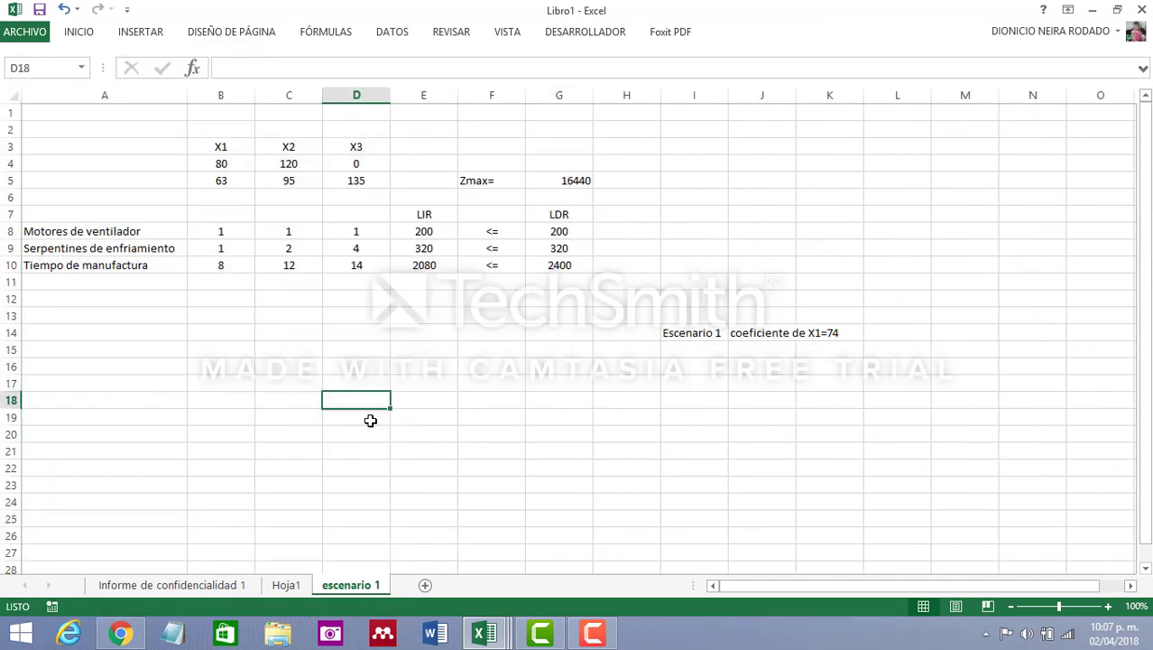
Set the X1 objective coefficient in cell B5 of the "escenario 1" sheet to 74
{"action": "left_click", "coordinate": [234, 182]}
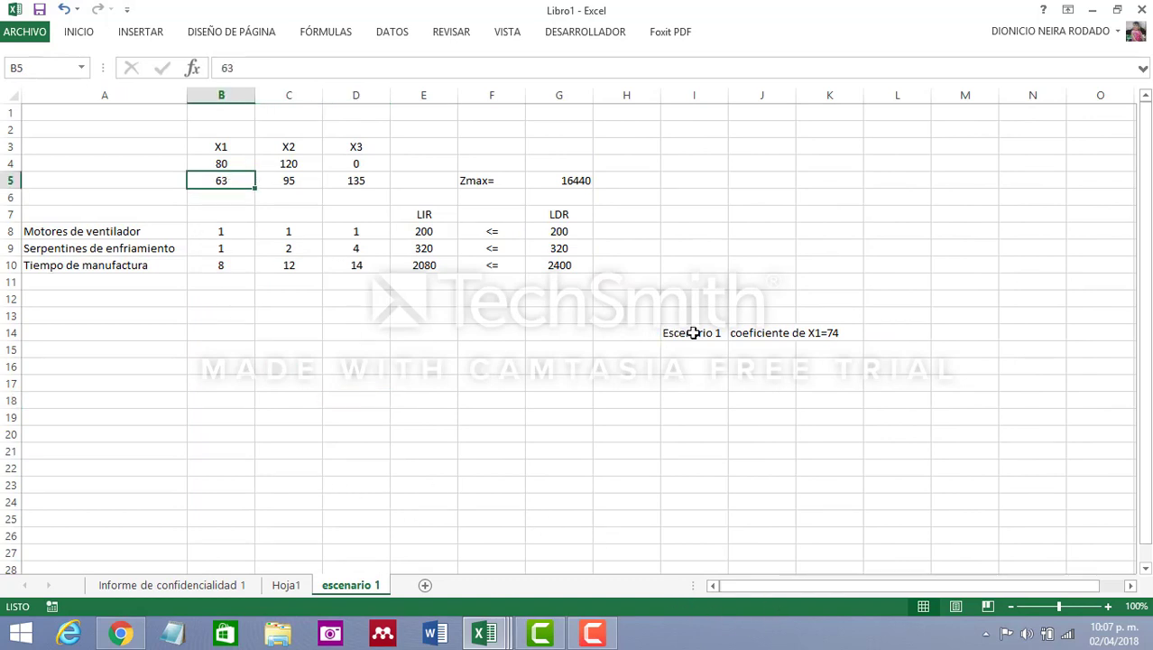
{"action": "left_click_drag", "start_coordinate": [694, 332], "coordinate": [823, 336]}
{"action": "left_click", "coordinate": [420, 332]}
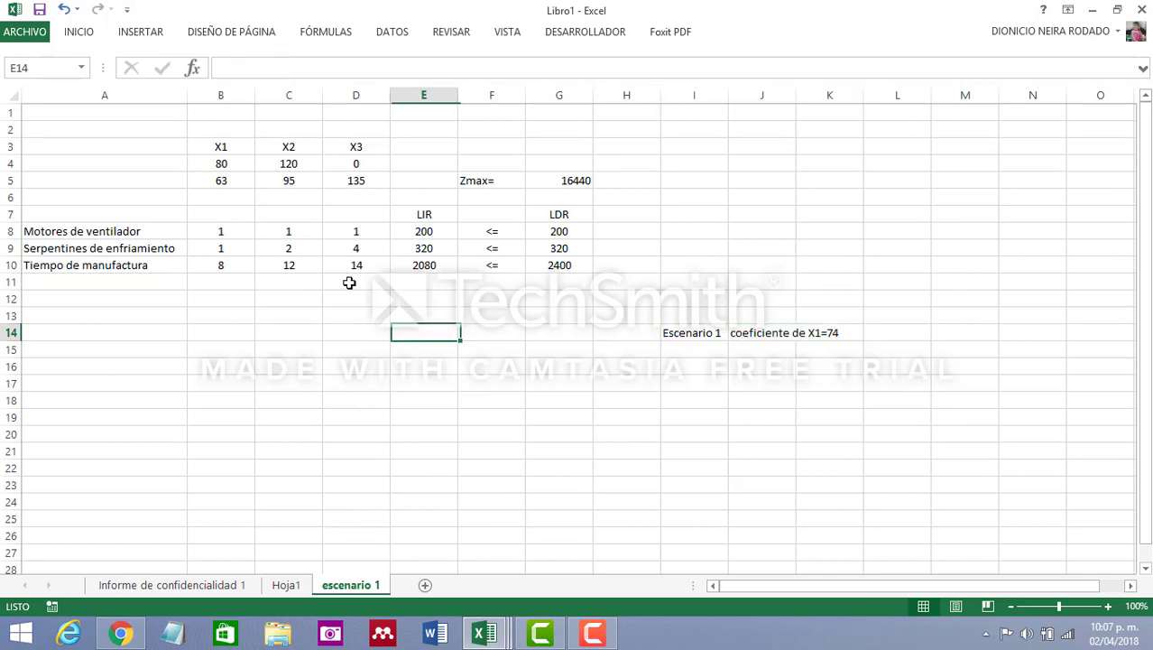
{"action": "left_click", "coordinate": [222, 181]}
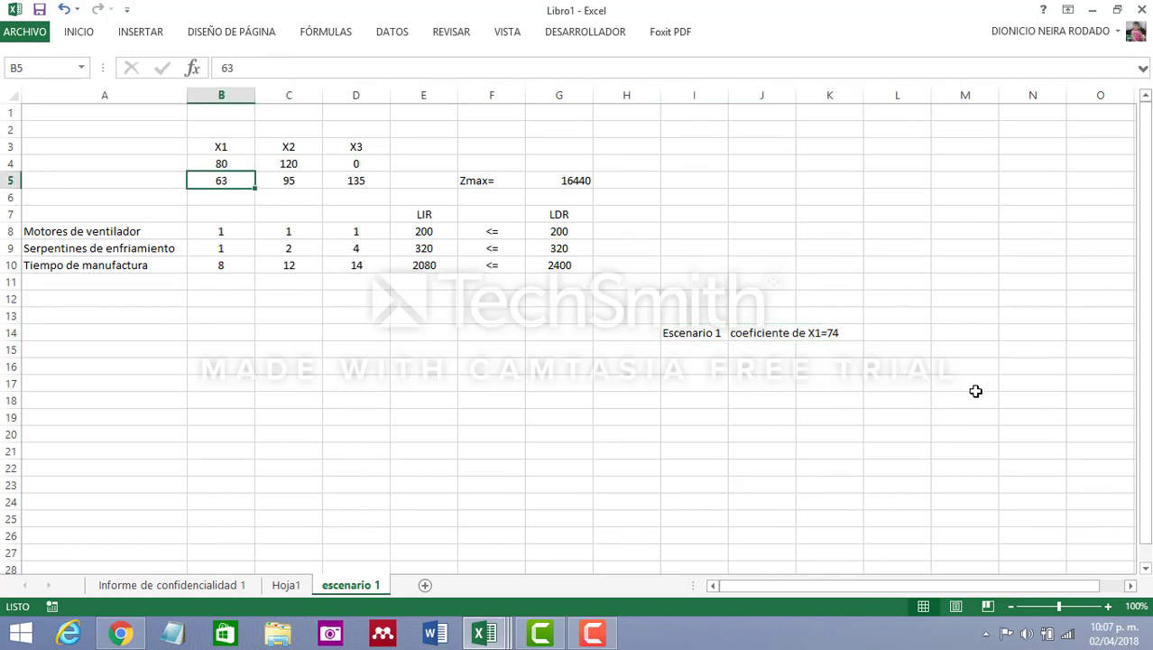
{"action": "type", "text": "7"}
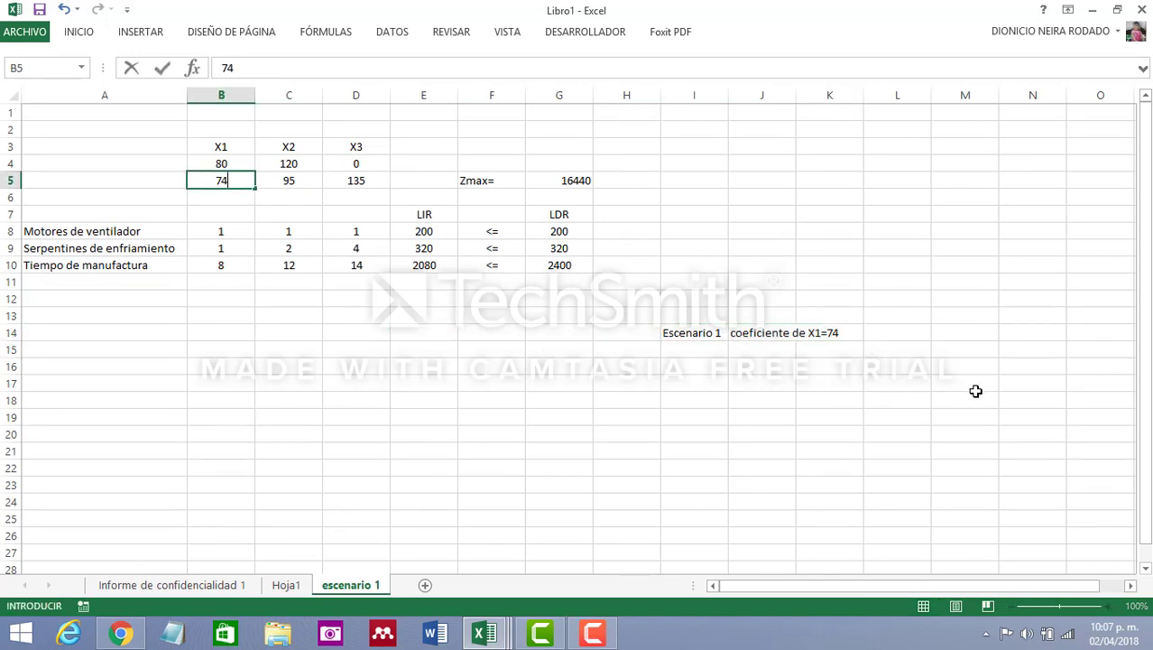
{"action": "type", "text": "4"}
{"action": "left_click", "coordinate": [449, 403]}
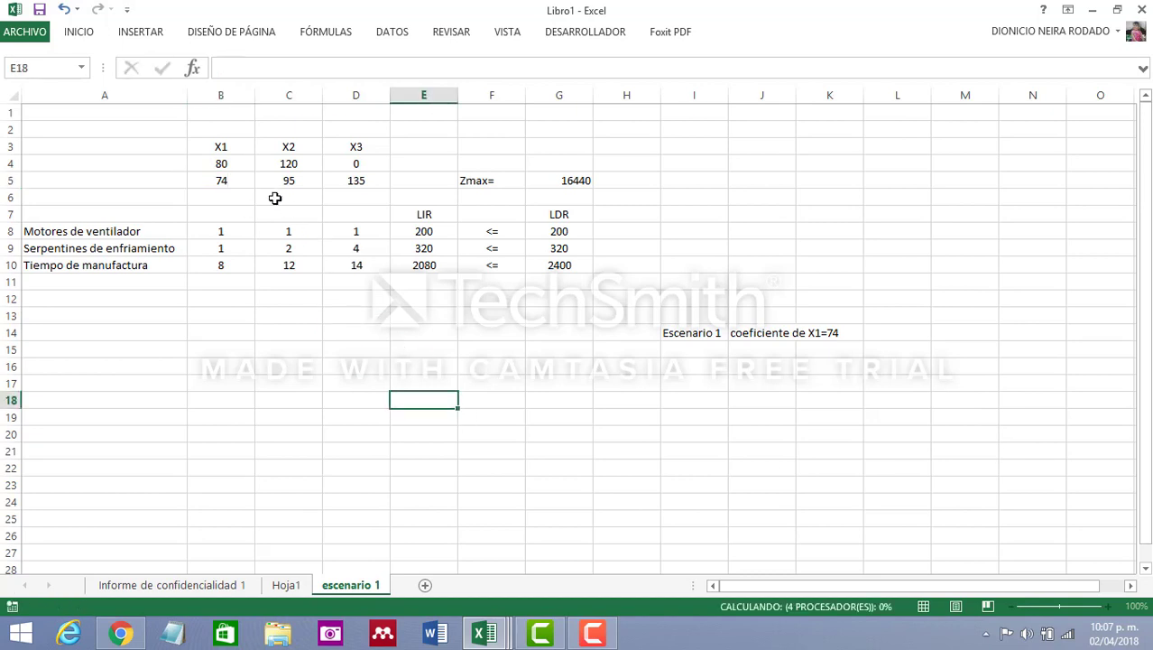
Clear the X1 and X2 solution values in cells B4:C4
{"action": "left_click", "coordinate": [226, 160]}
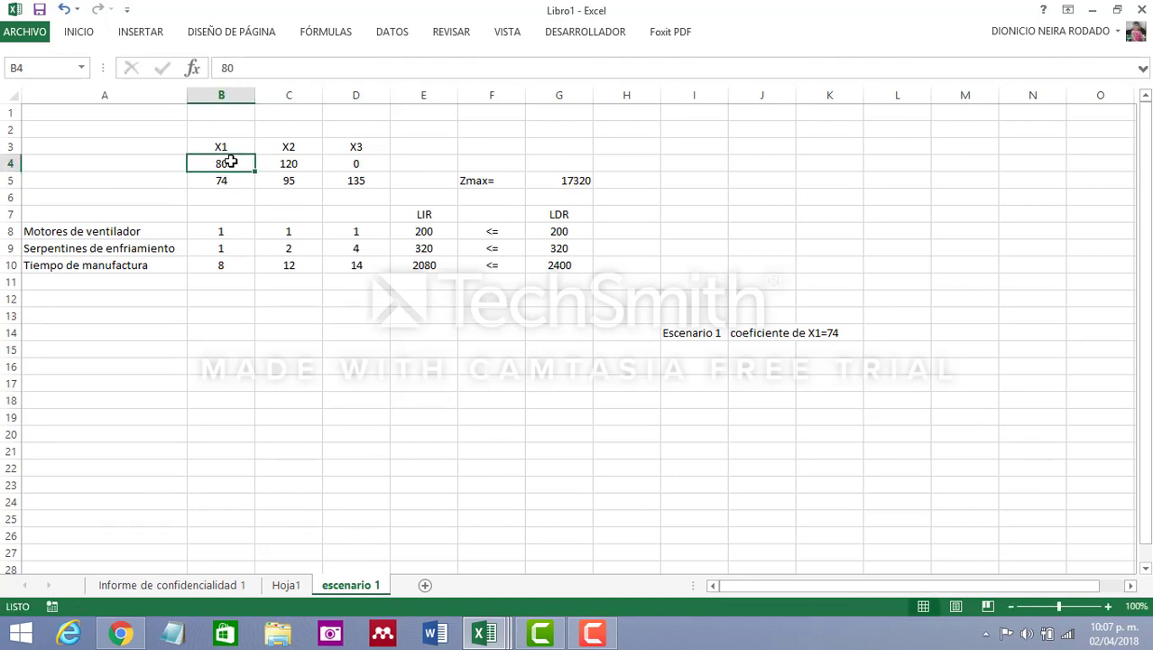
{"action": "left_click", "coordinate": [292, 163]}
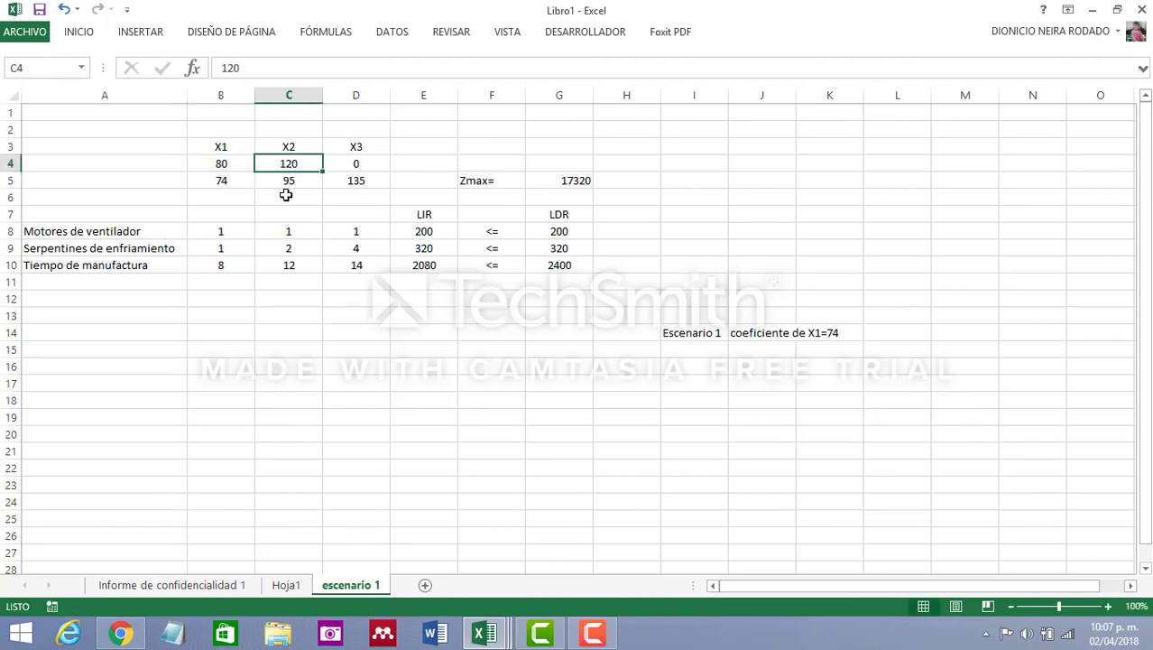
{"action": "left_click_drag", "start_coordinate": [213, 161], "coordinate": [282, 162]}
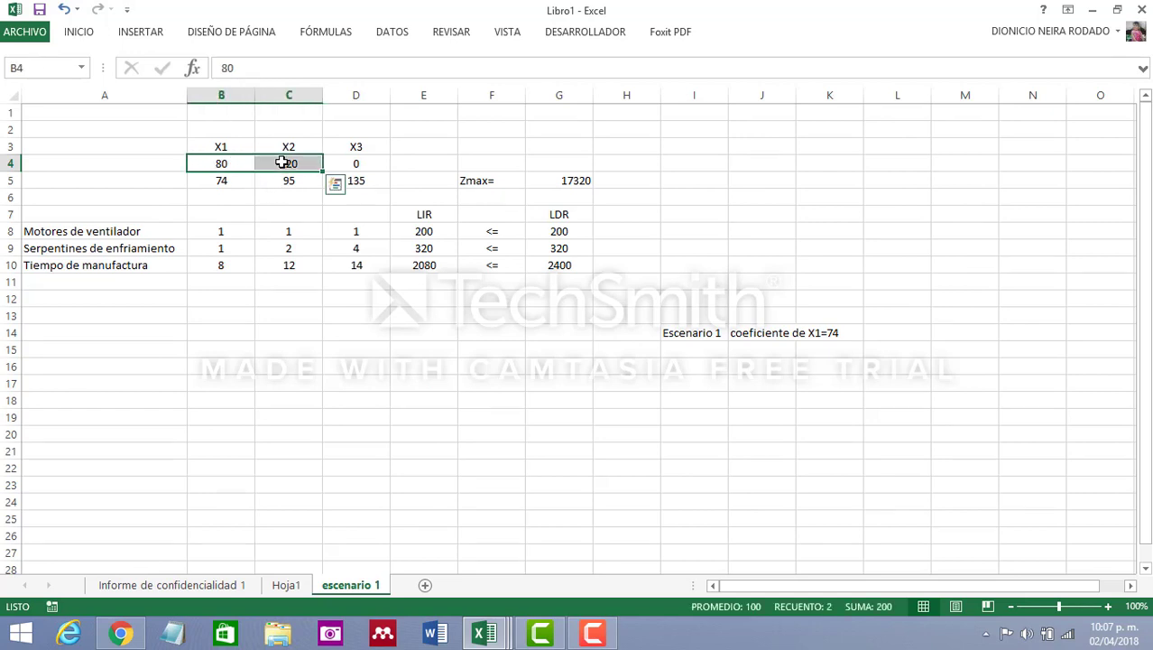
{"action": "key", "text": "Delete"}
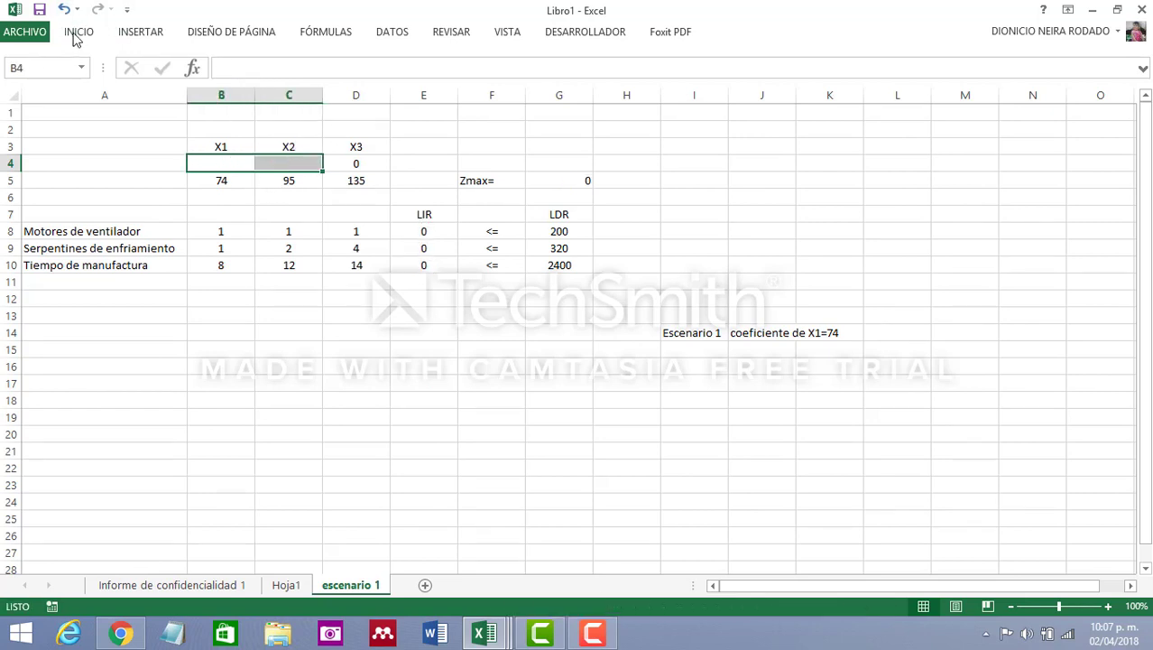
Set up Solver to maximize the objective cell $G$5 by changing the variable cells $B$4:$D$4
{"action": "left_click", "coordinate": [392, 32]}
{"action": "left_click", "coordinate": [1024, 52]}
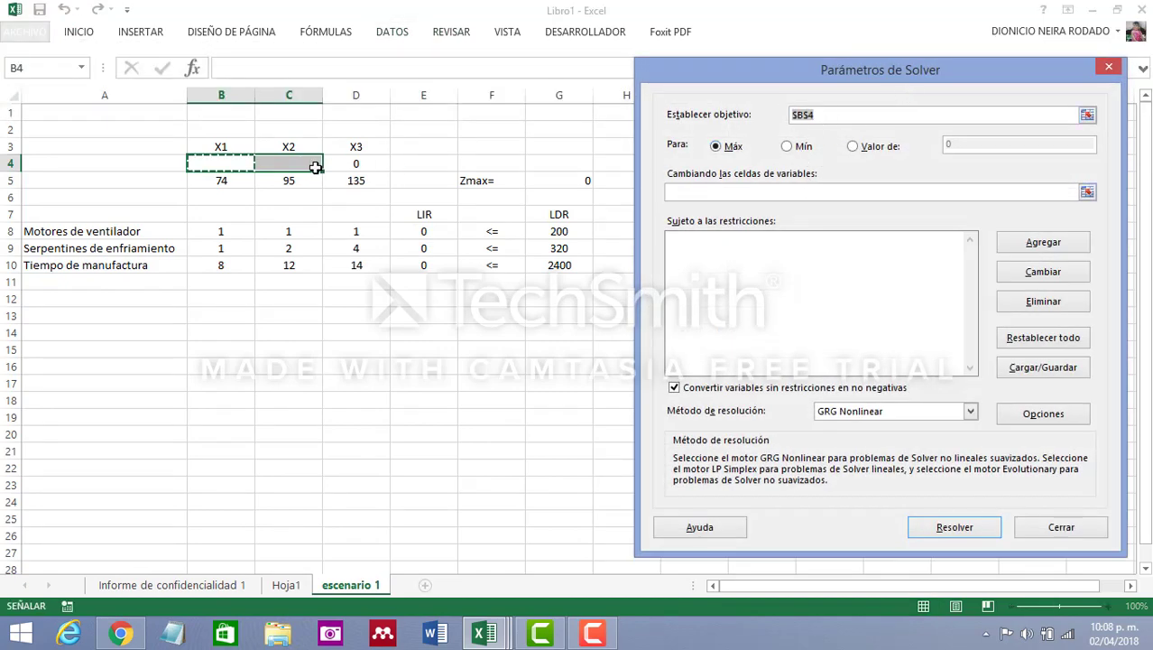
{"action": "left_click", "coordinate": [577, 179]}
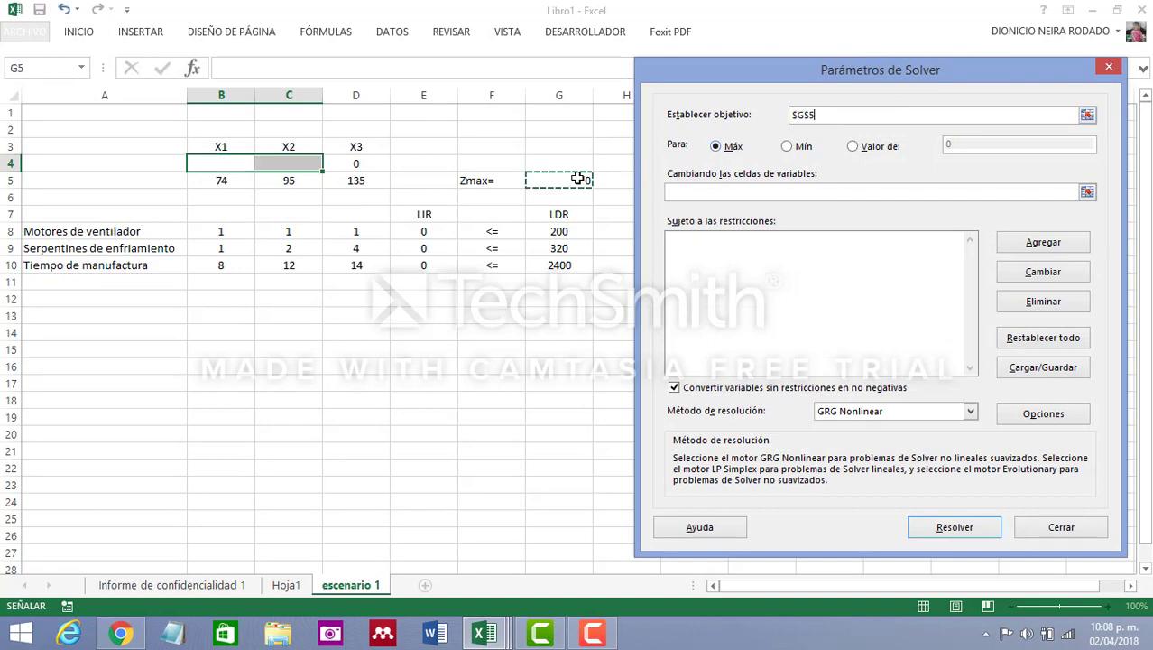
{"action": "left_click", "coordinate": [694, 190]}
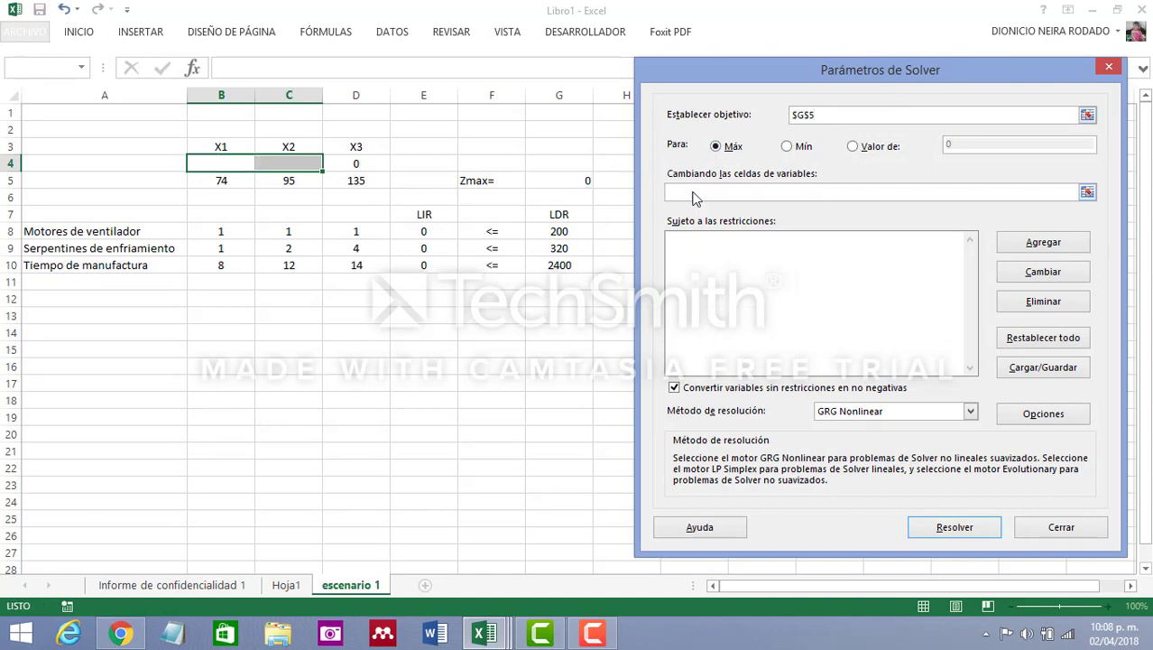
{"action": "left_click_drag", "start_coordinate": [232, 162], "coordinate": [351, 164]}
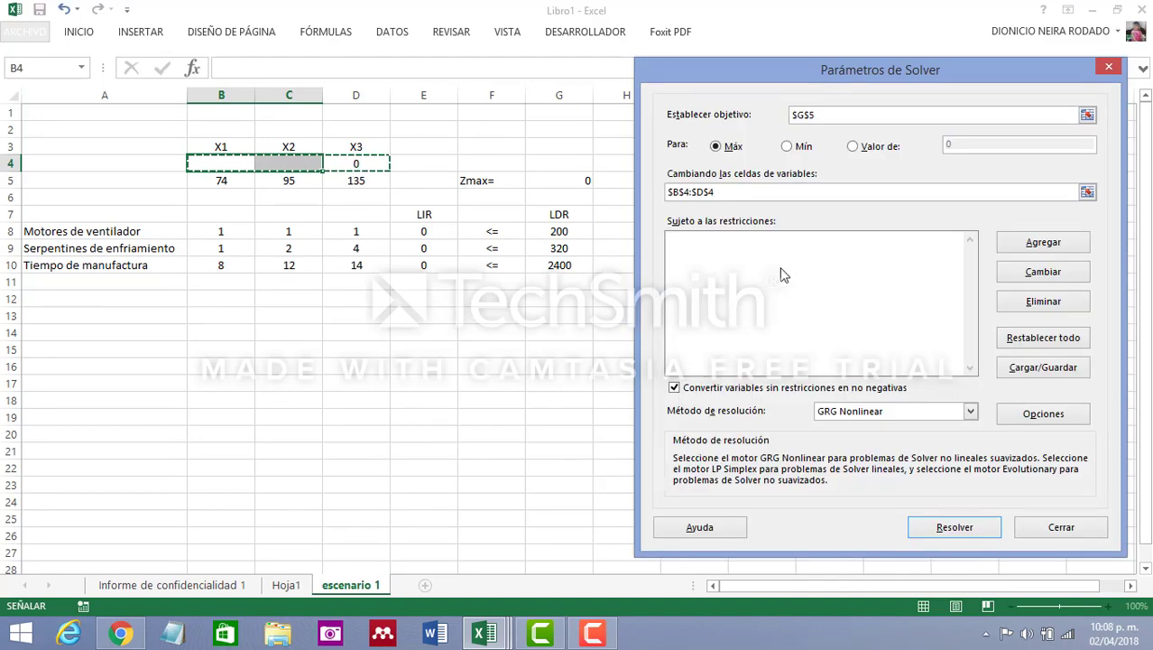
Add the Solver constraint $E$8:$E$10 <= $G$8:$G$10
{"action": "left_click", "coordinate": [1040, 243]}
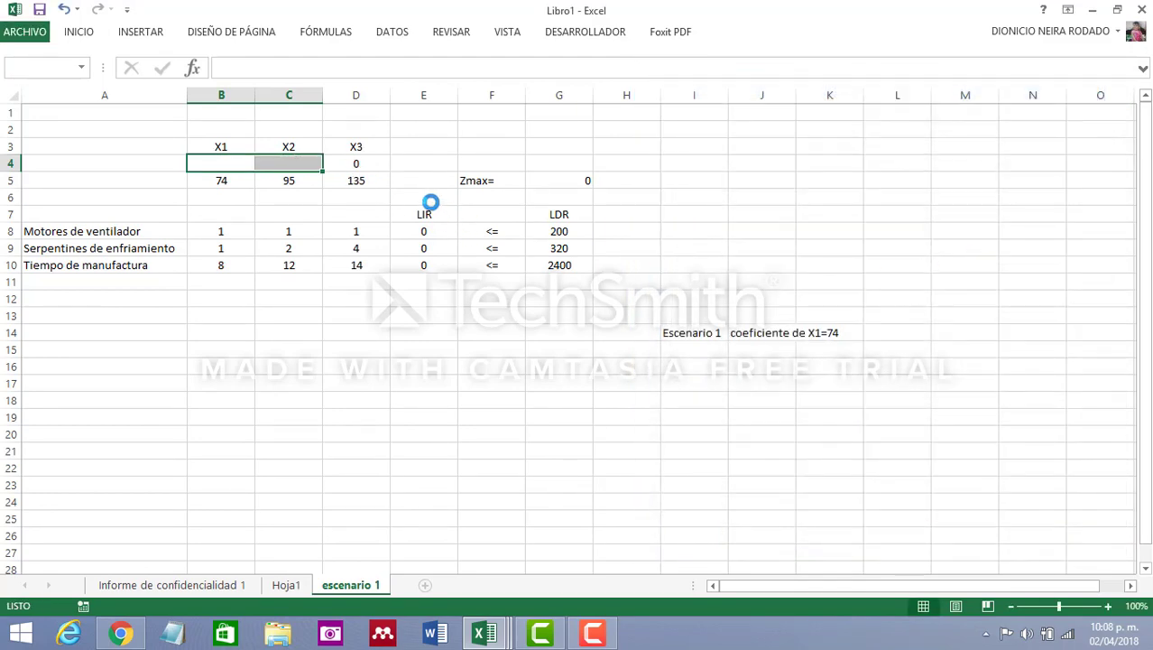
{"action": "left_click_drag", "start_coordinate": [427, 230], "coordinate": [446, 263]}
{"action": "left_click", "coordinate": [955, 311]}
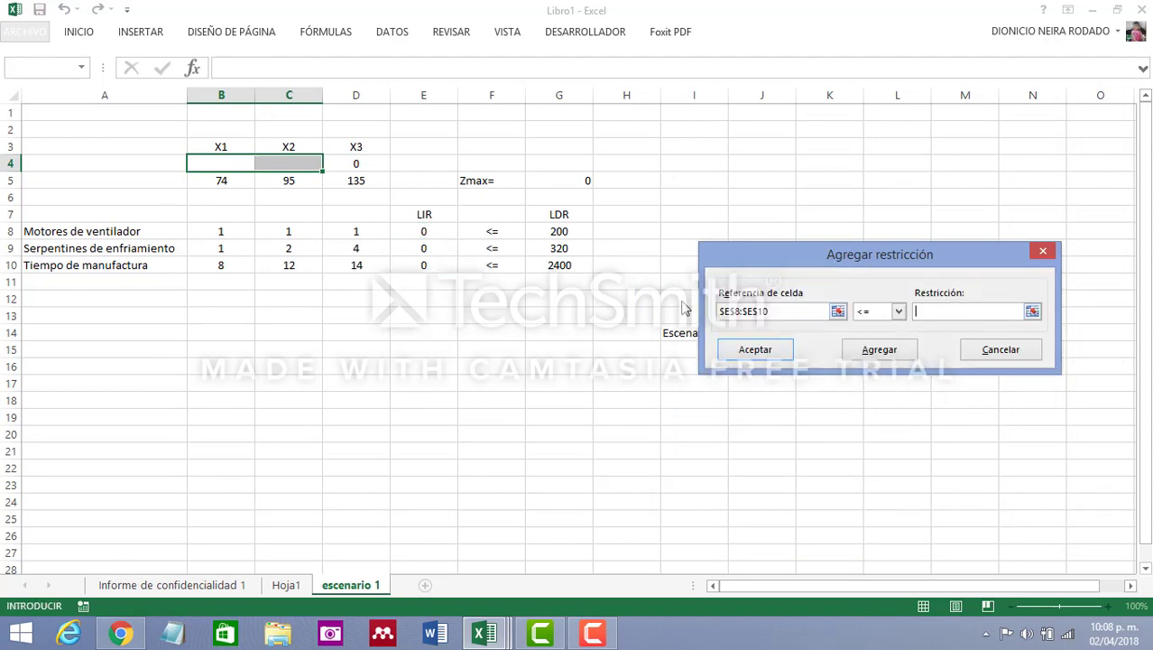
{"action": "left_click_drag", "start_coordinate": [554, 233], "coordinate": [572, 260]}
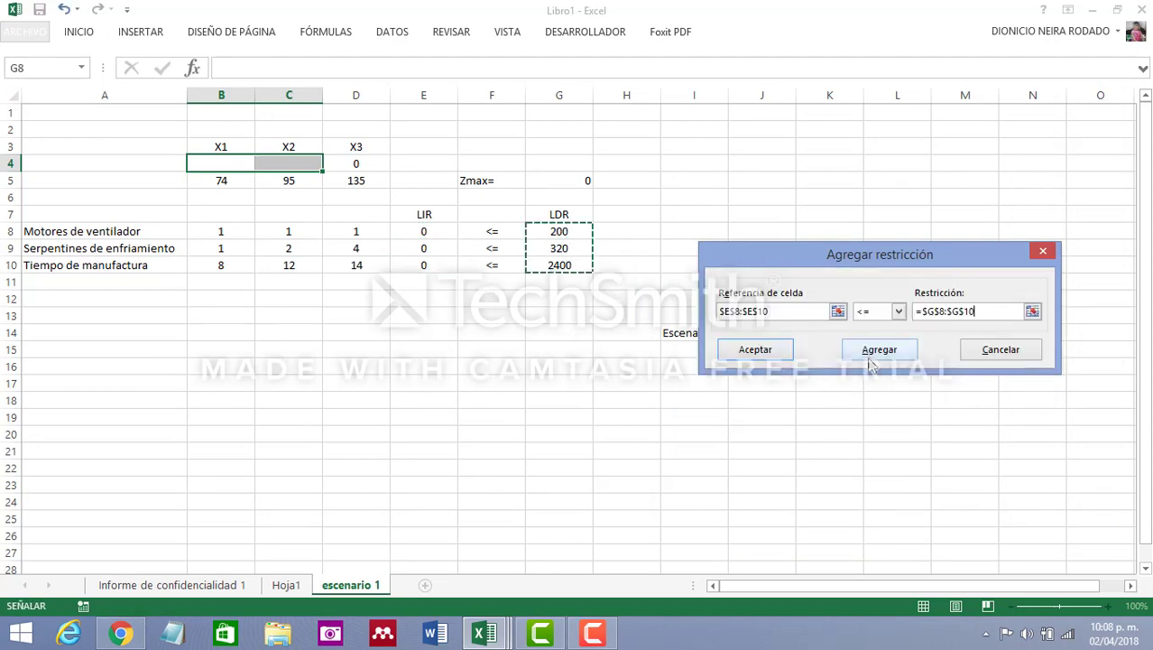
{"action": "left_click", "coordinate": [774, 352]}
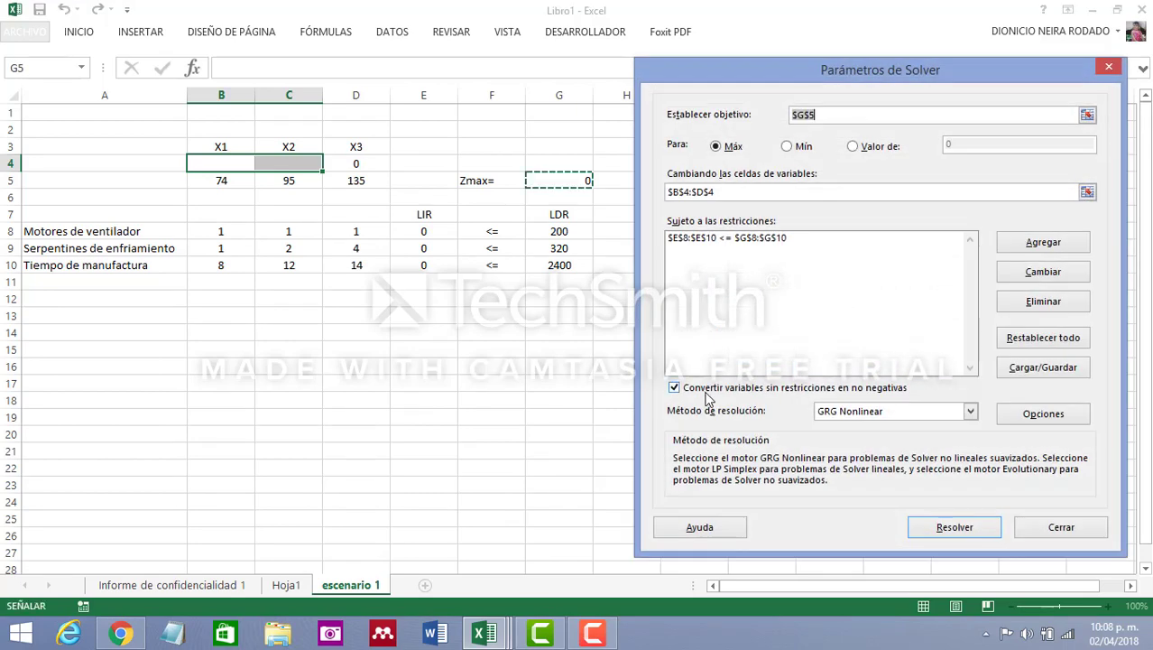
Solve the scenario with the Simplex LP method and keep the Solver solution
{"action": "left_click", "coordinate": [972, 413]}
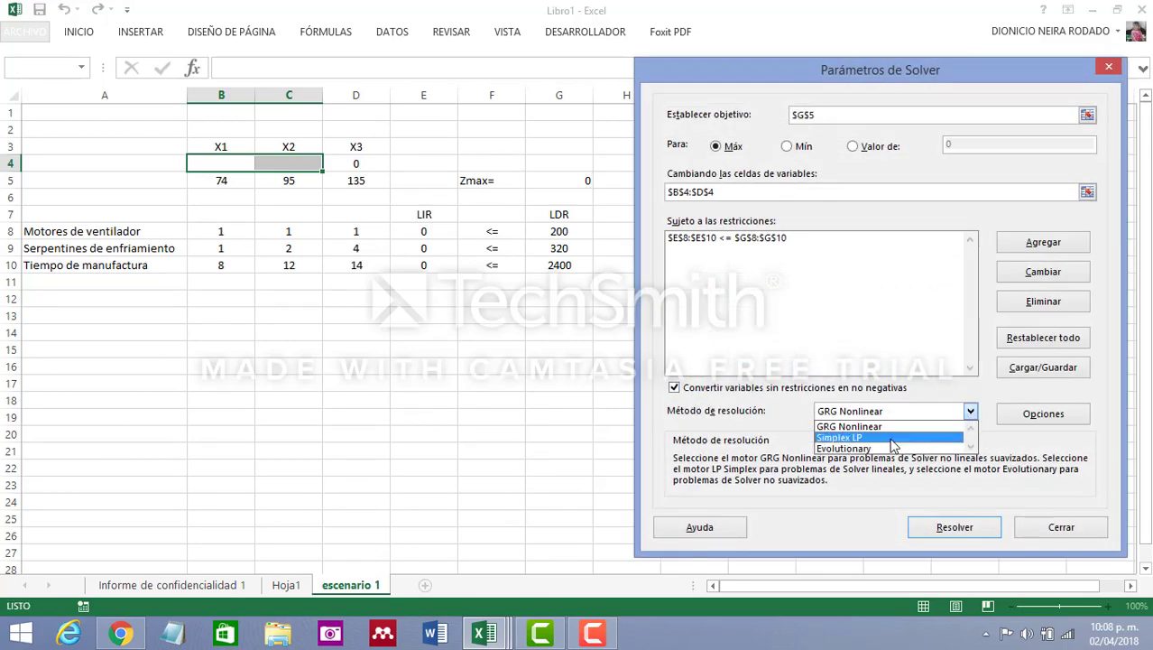
{"action": "left_click", "coordinate": [889, 439]}
{"action": "left_click", "coordinate": [962, 530]}
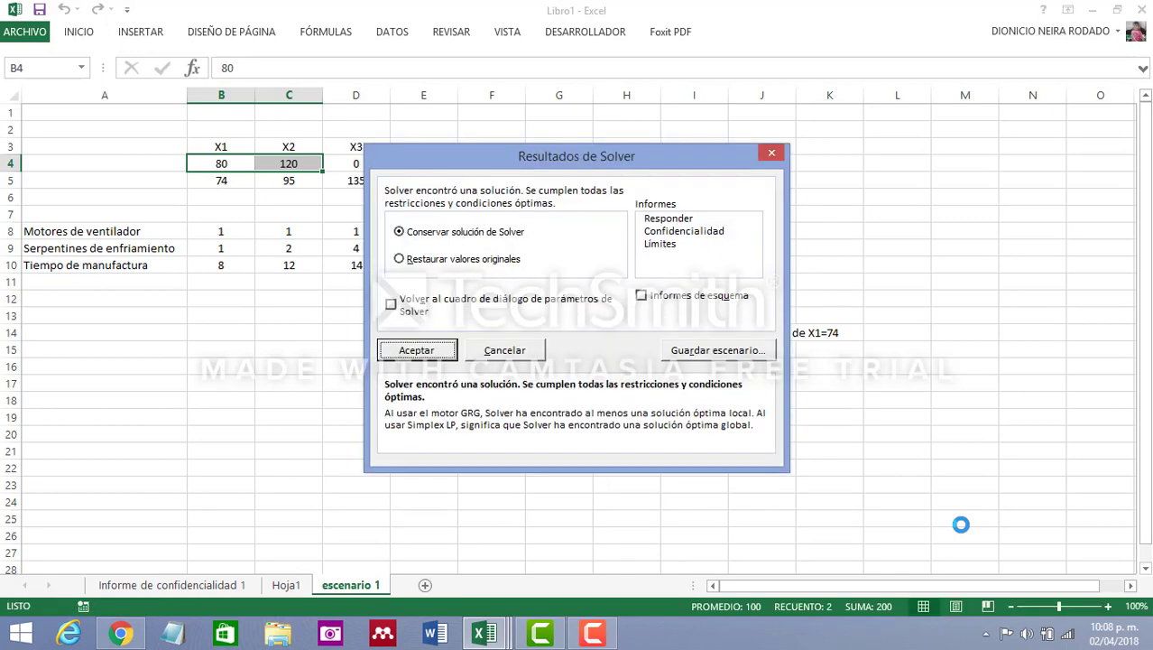
{"action": "left_click_drag", "start_coordinate": [559, 159], "coordinate": [667, 401]}
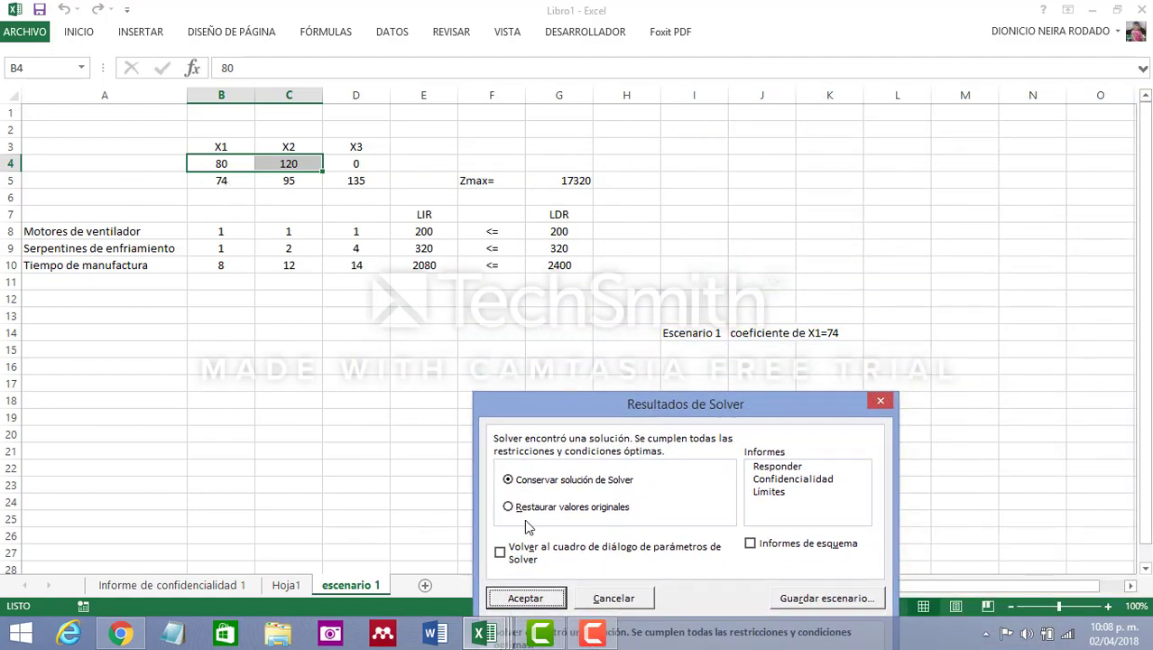
{"action": "left_click", "coordinate": [527, 598]}
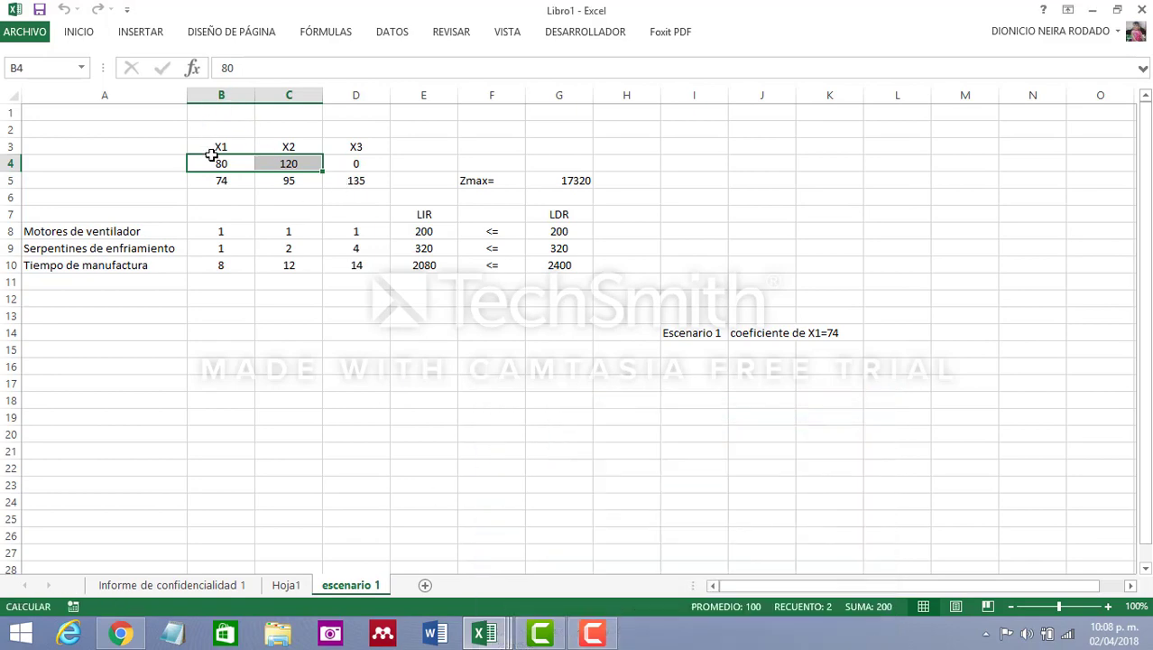
Rename the Hoja1 sheet as "original"
{"action": "left_click", "coordinate": [292, 590]}
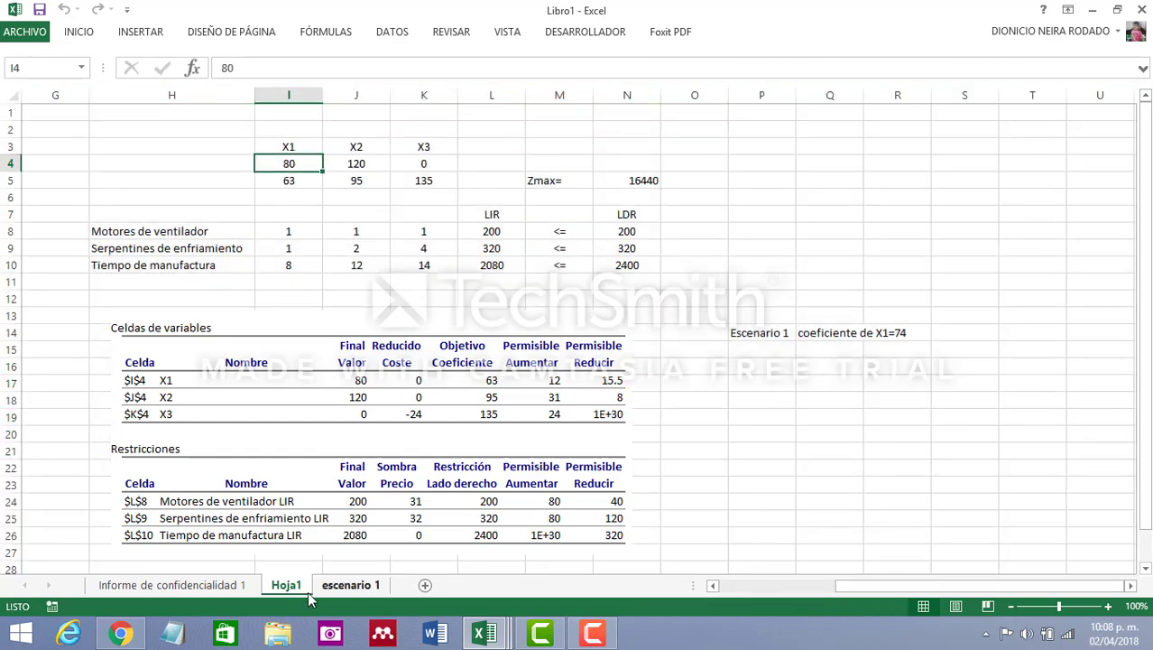
{"action": "double_click", "coordinate": [284, 586]}
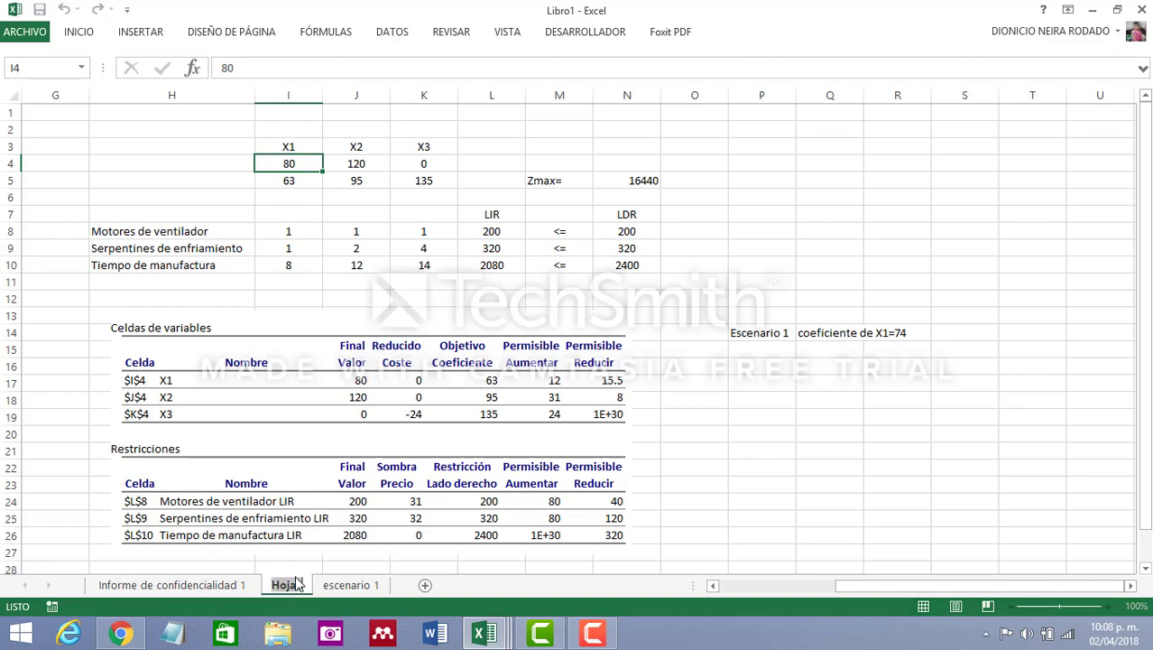
{"action": "type", "text": "origin"}
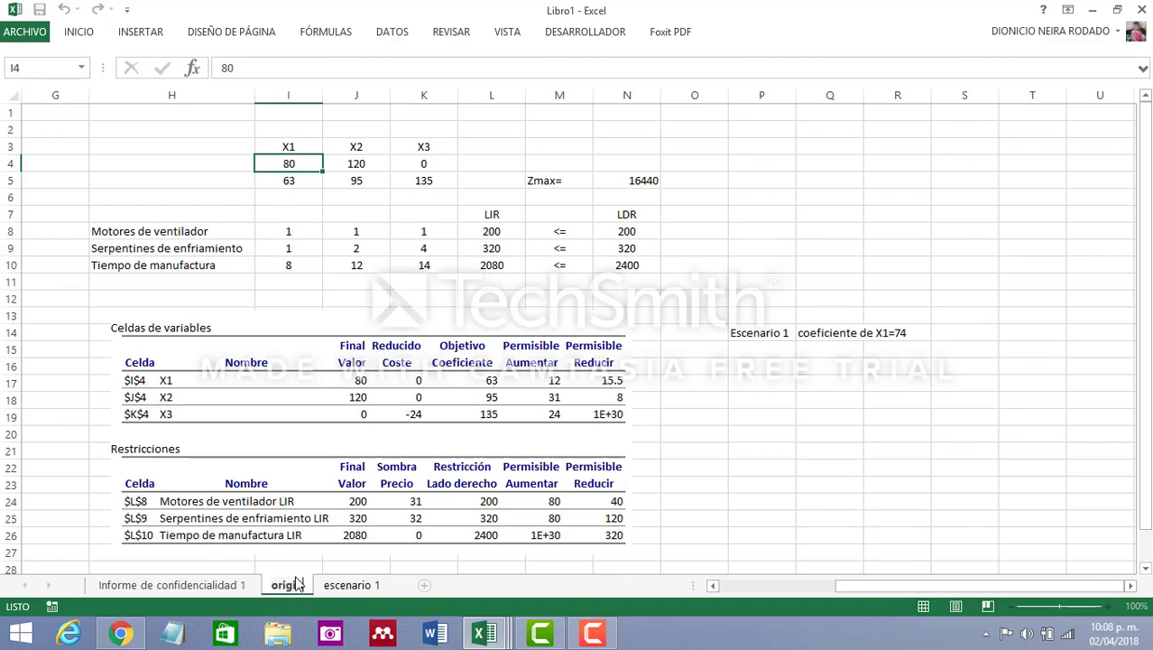
{"action": "type", "text": "al"}
{"action": "key", "text": "Return"}
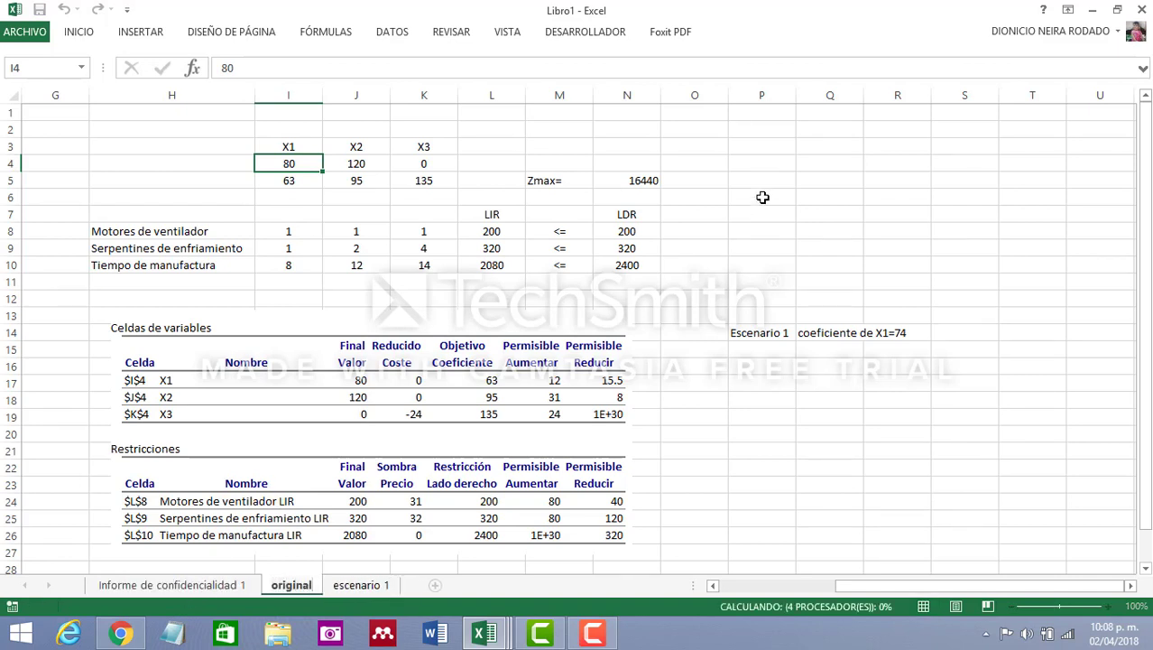
{"action": "left_click", "coordinate": [762, 197]}
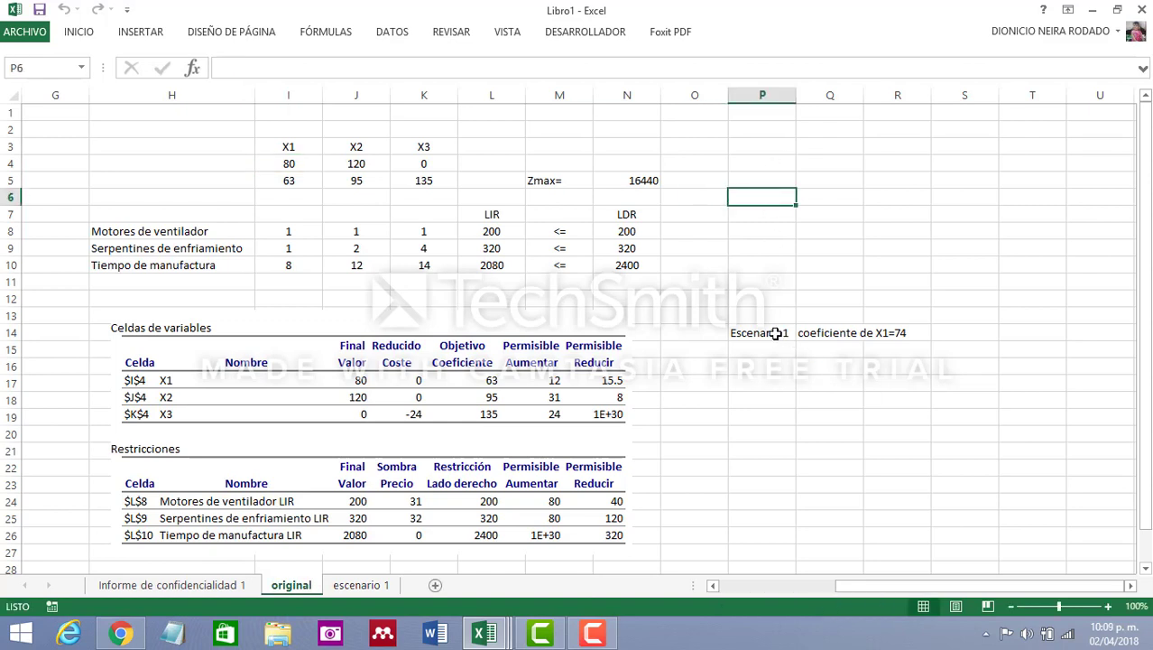
Replace the label in cell P14 with "Original" and clear the coefficient note in cells Q14:R14
{"action": "left_click_drag", "start_coordinate": [767, 333], "coordinate": [911, 333]}
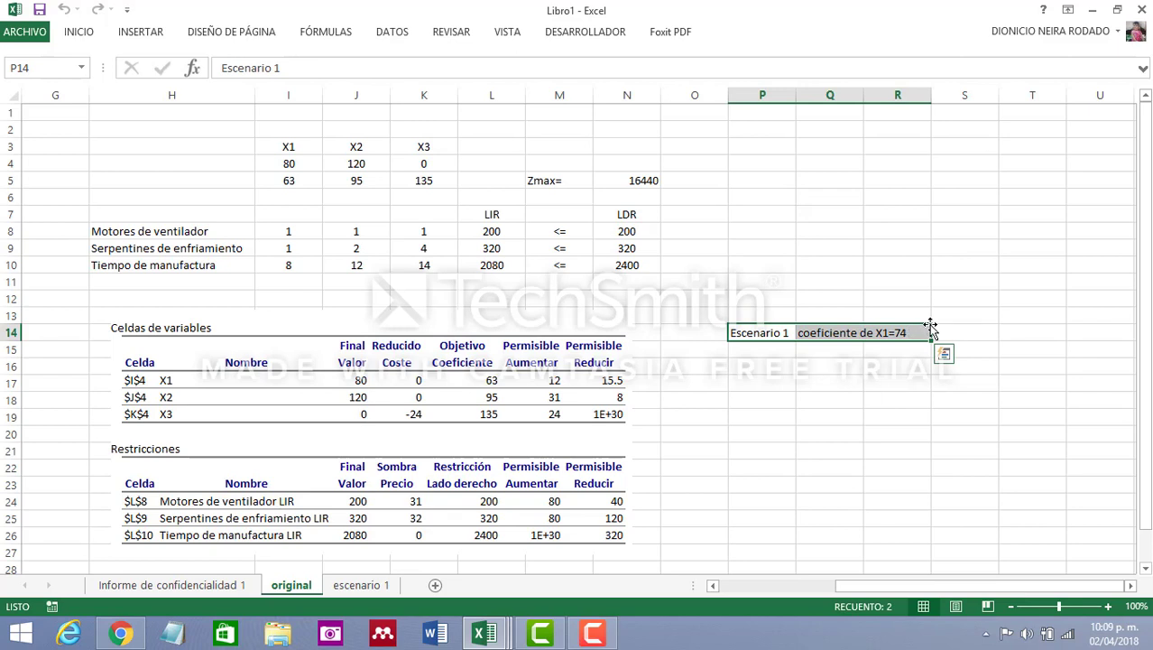
{"action": "type", "text": "Original"}
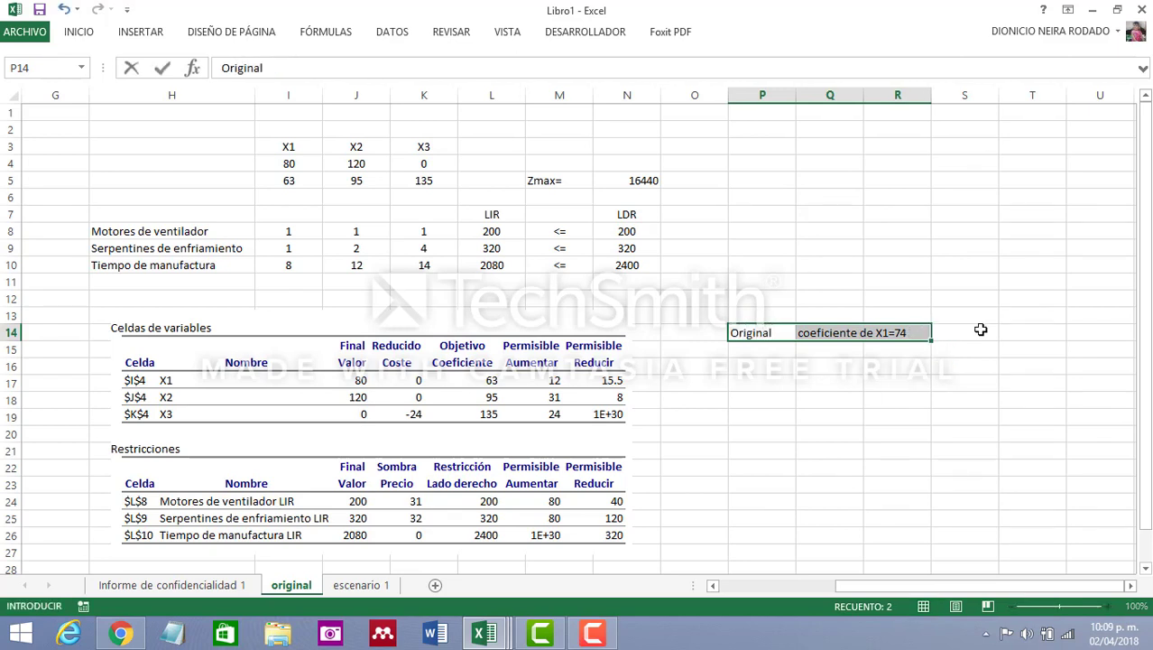
{"action": "left_click", "coordinate": [973, 382]}
{"action": "left_click", "coordinate": [837, 332]}
{"action": "left_click_drag", "start_coordinate": [837, 332], "coordinate": [927, 331]}
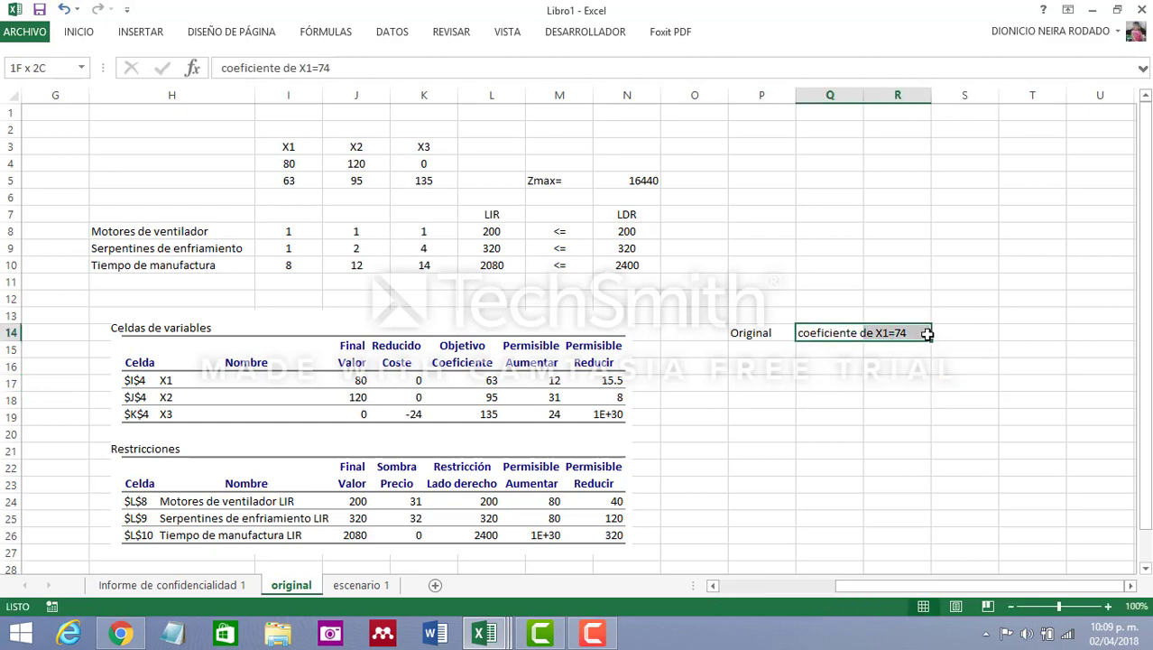
{"action": "key", "text": "Delete"}
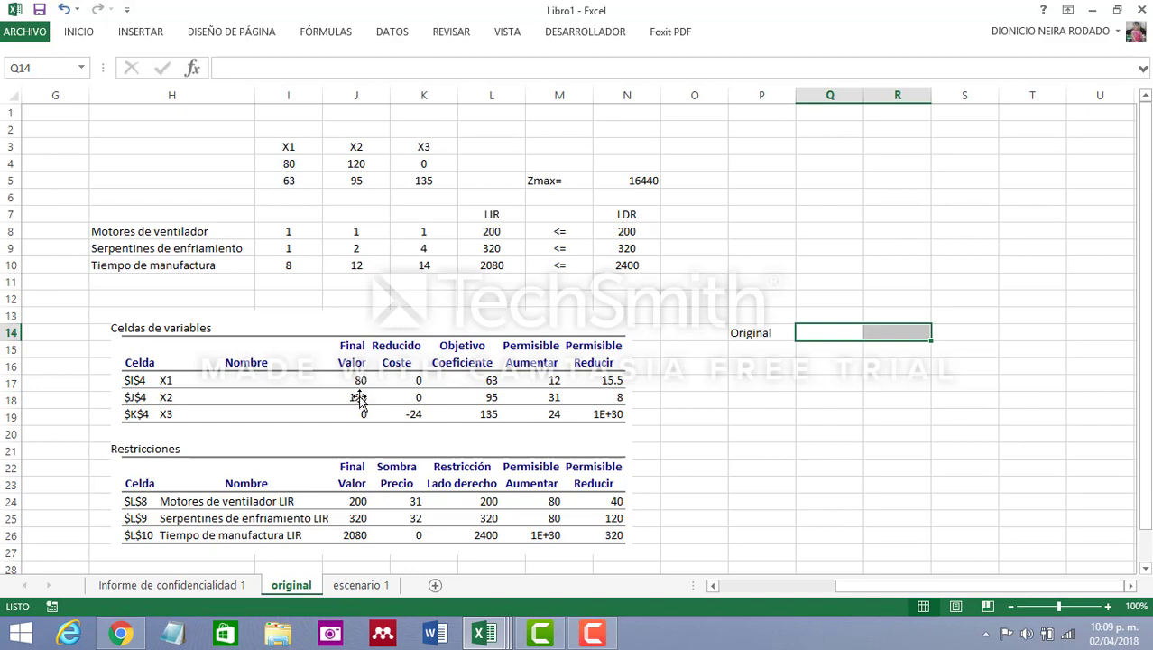
{"action": "left_click", "coordinate": [652, 180]}
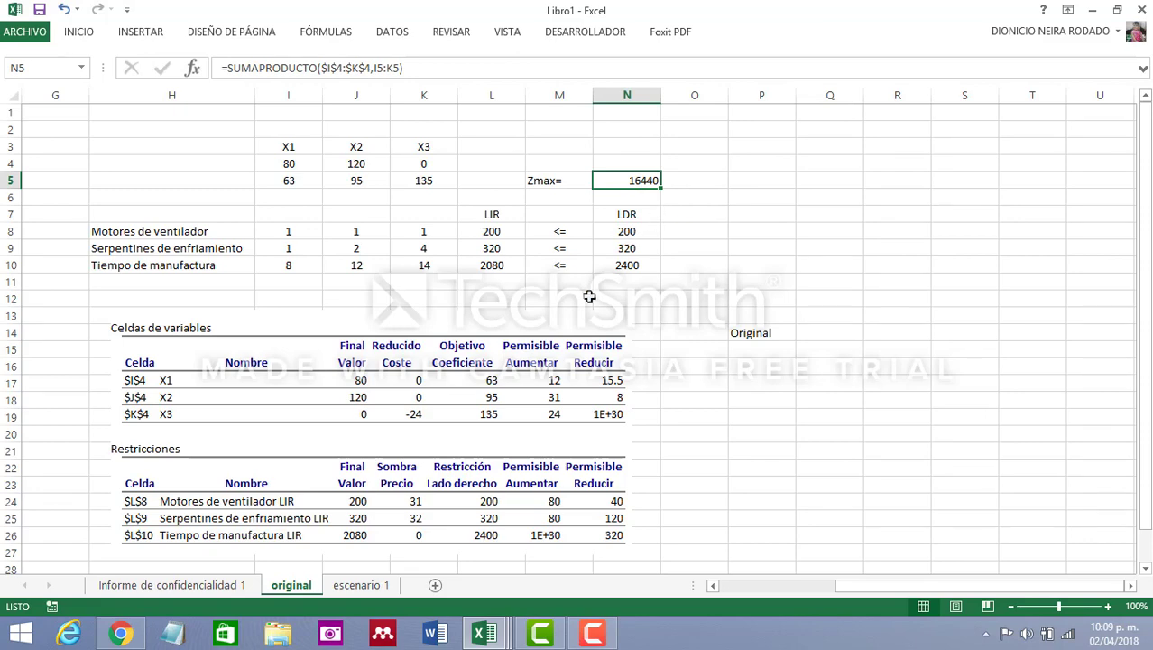
Compare the Zmax result on the escenario 1 sheet with the one on the original sheet
{"action": "left_click", "coordinate": [361, 585]}
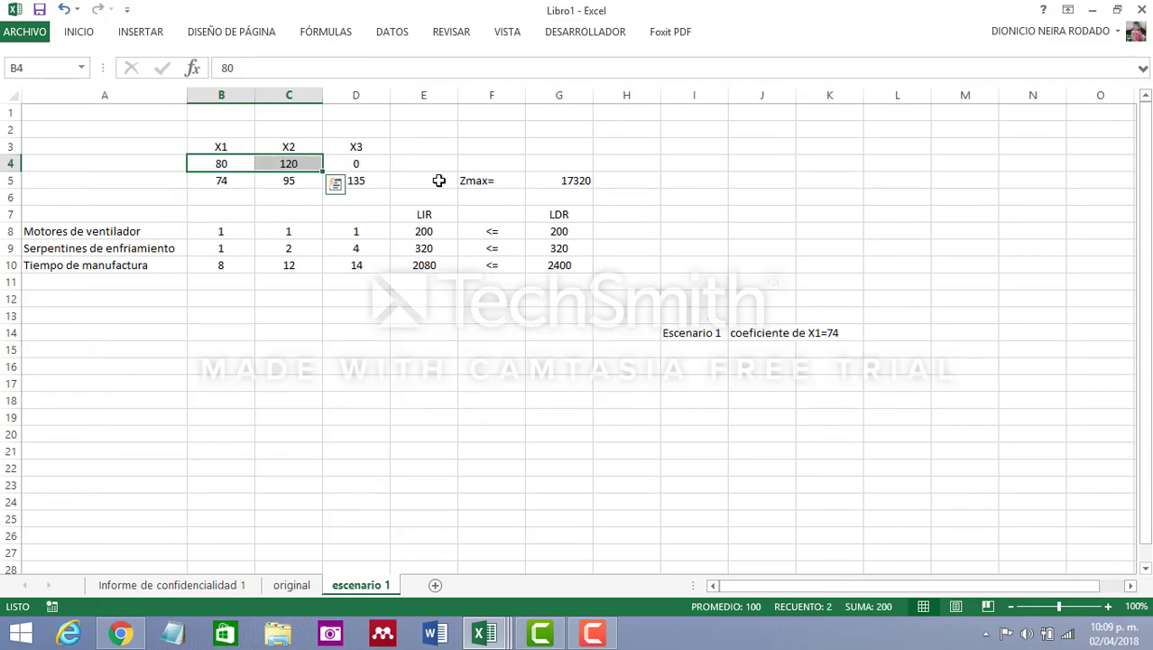
{"action": "left_click", "coordinate": [582, 181]}
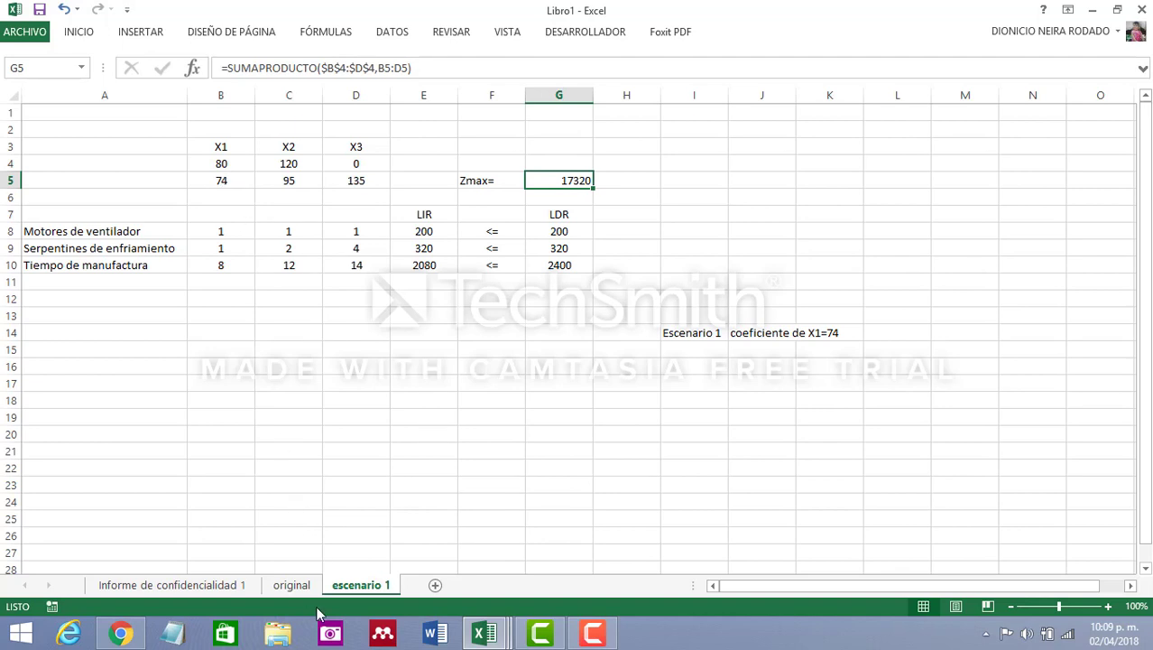
{"action": "left_click", "coordinate": [298, 586]}
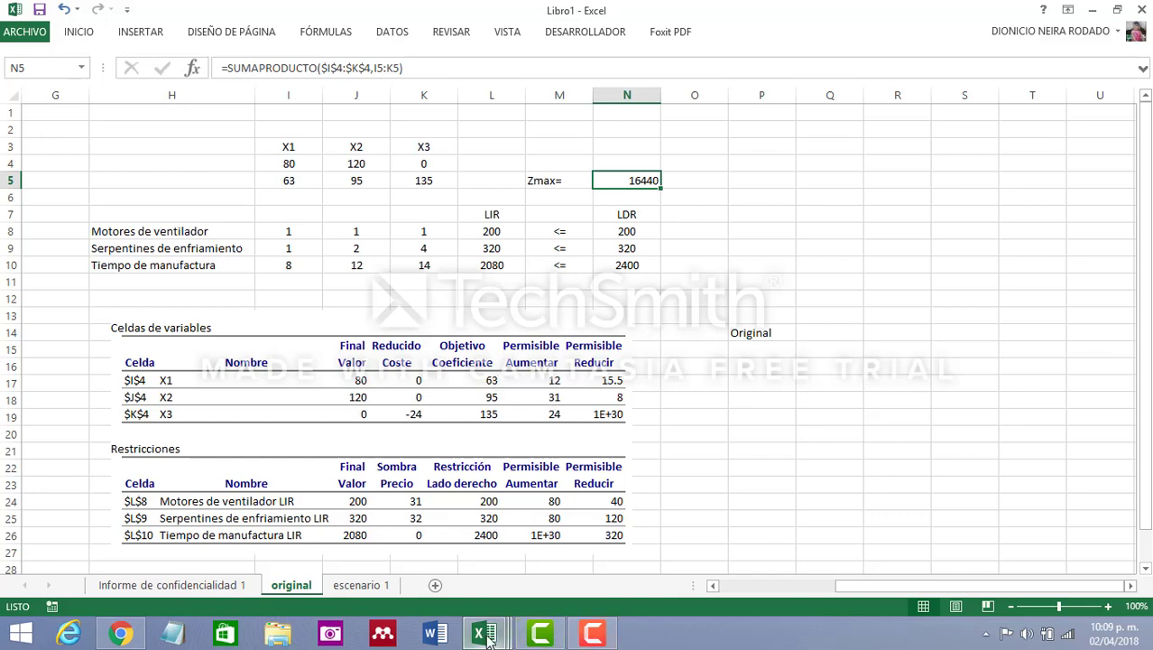
Copy the entire escenario 1 sheet and paste it into a new blank sheet
{"action": "left_click", "coordinate": [361, 585]}
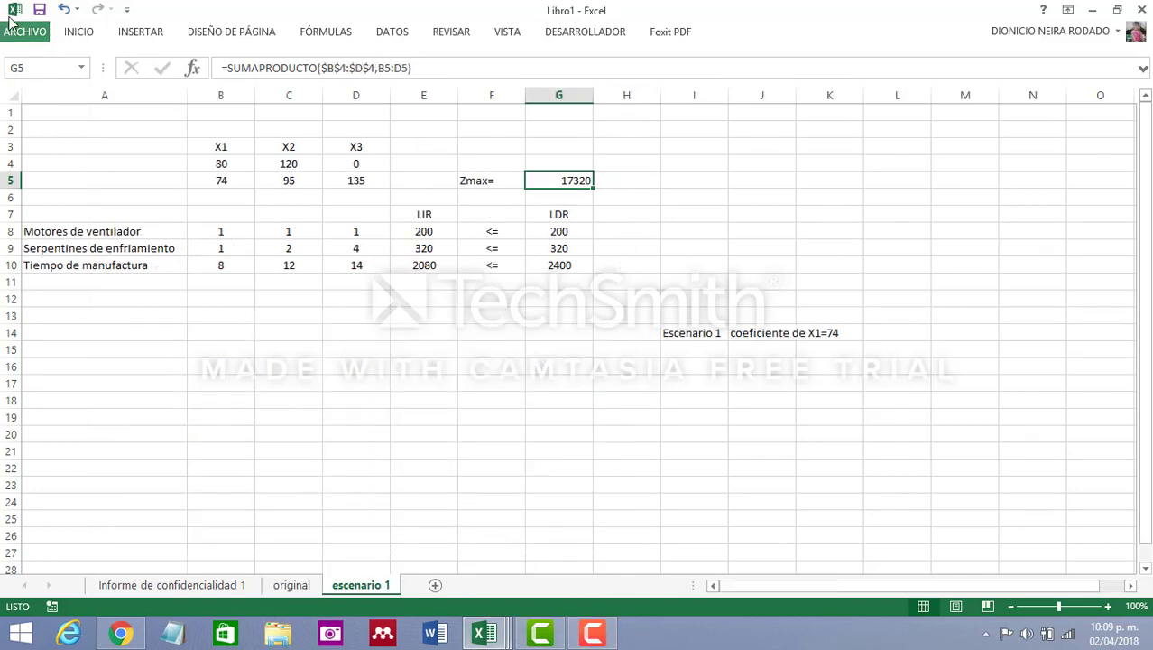
{"action": "left_click", "coordinate": [9, 96]}
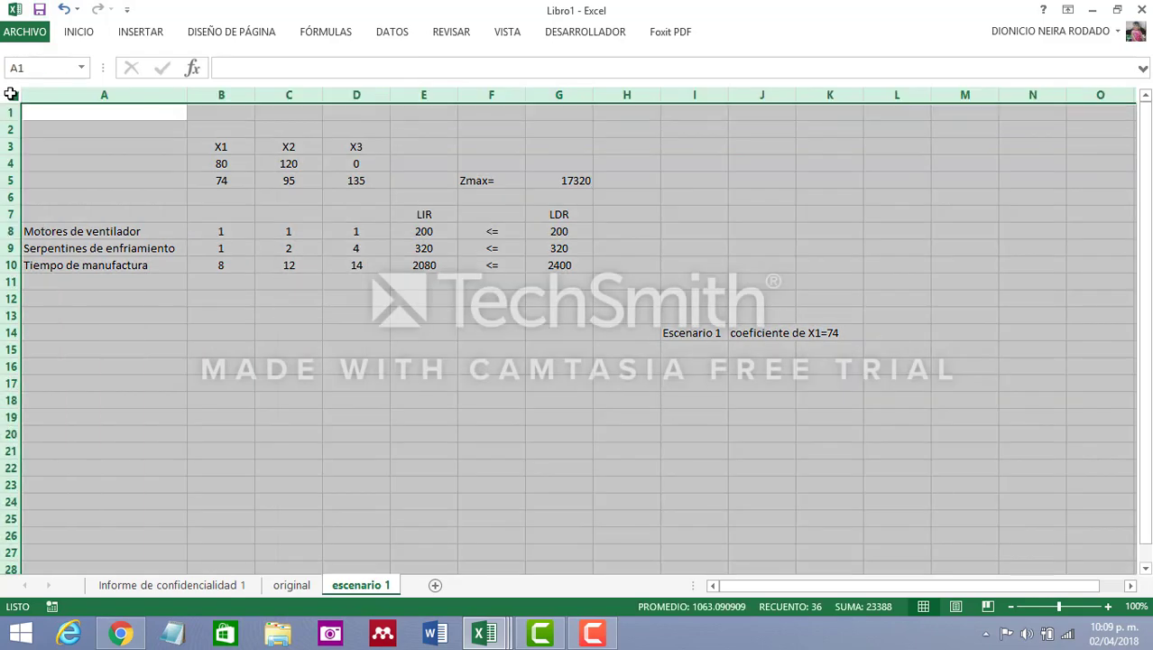
{"action": "key", "text": "ctrl+c"}
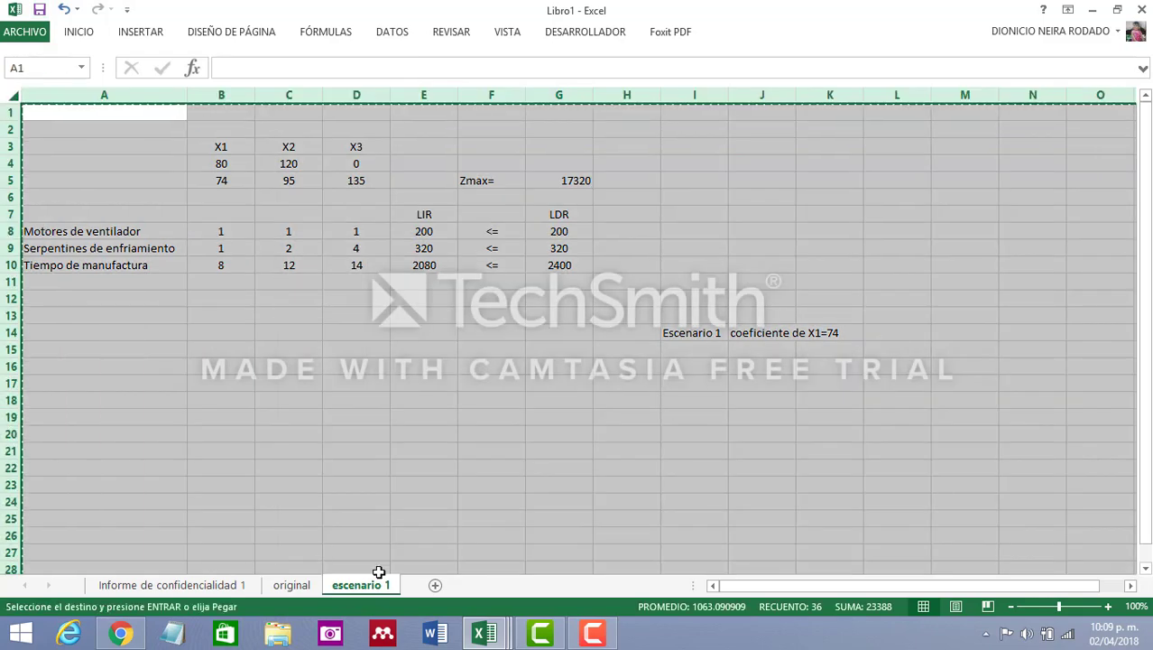
{"action": "key", "text": "shift+F11"}
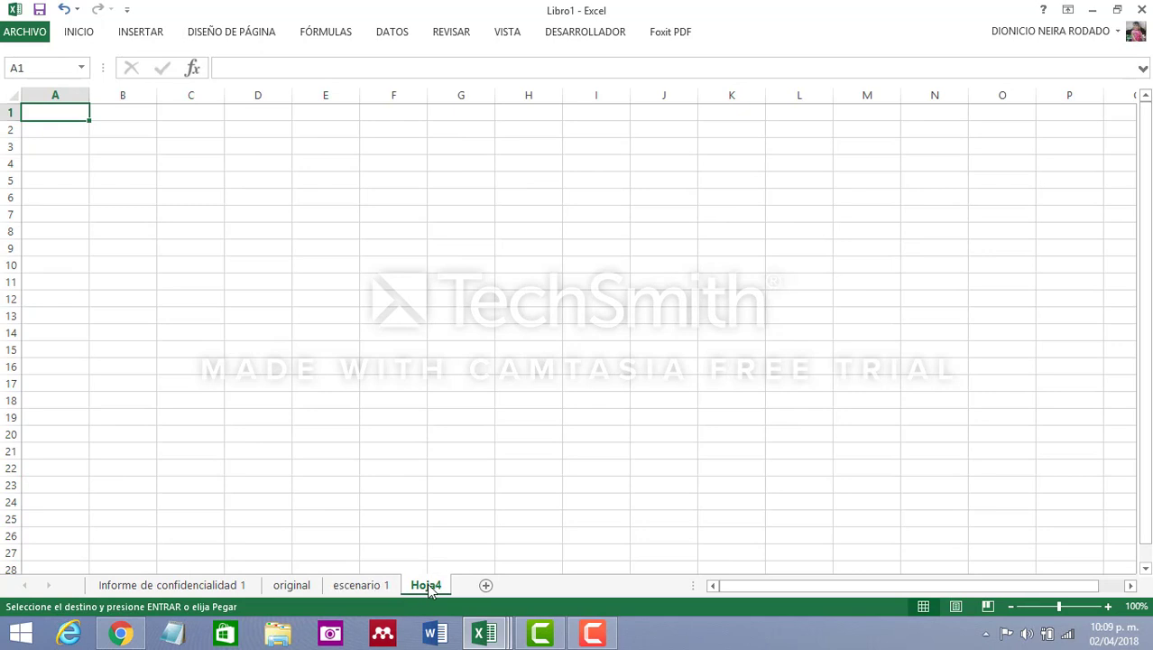
{"action": "left_click", "coordinate": [10, 95]}
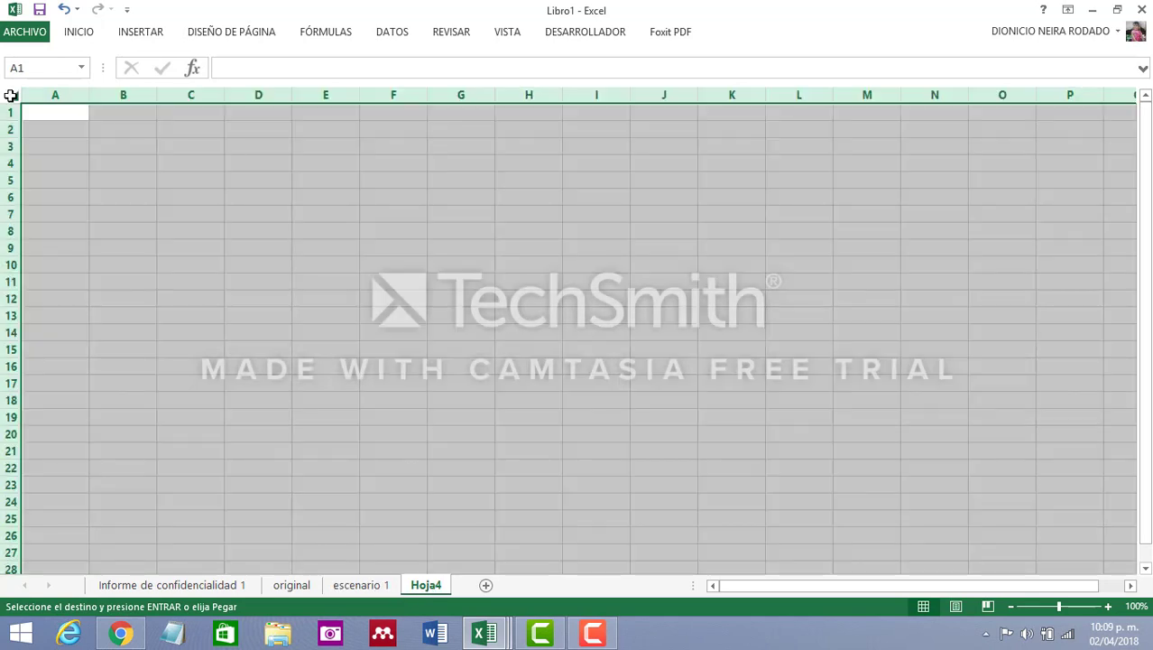
{"action": "key", "text": "ctrl+v"}
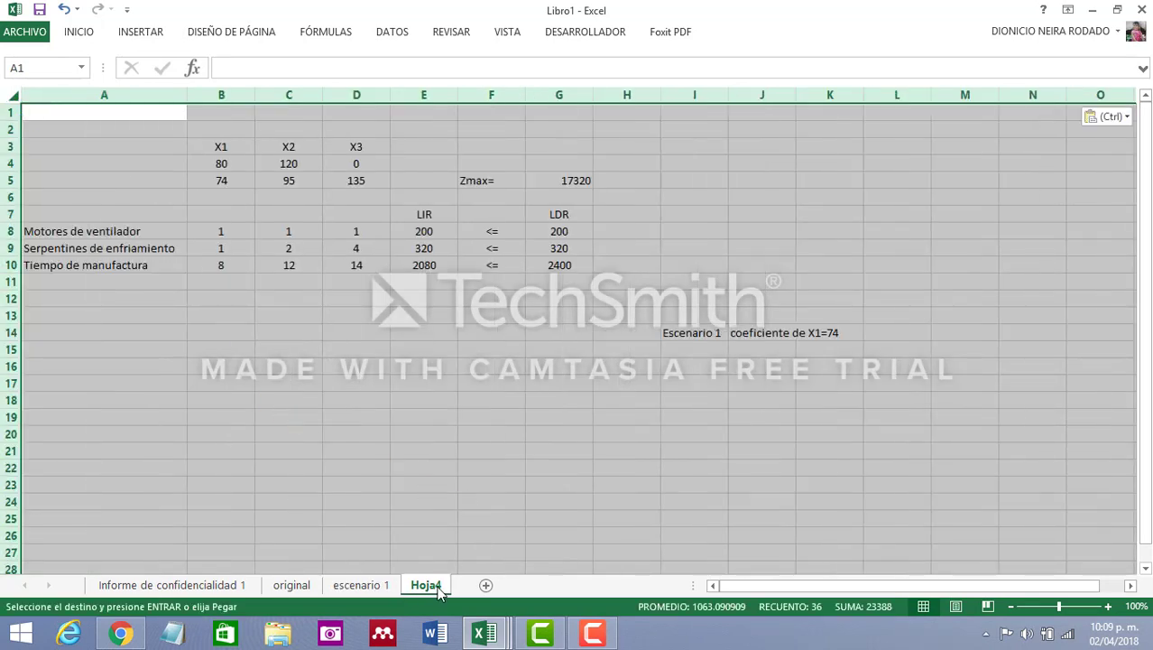
Rename the new sheet as "escenario 2"
{"action": "double_click", "coordinate": [439, 587]}
{"action": "type", "text": "esce"}
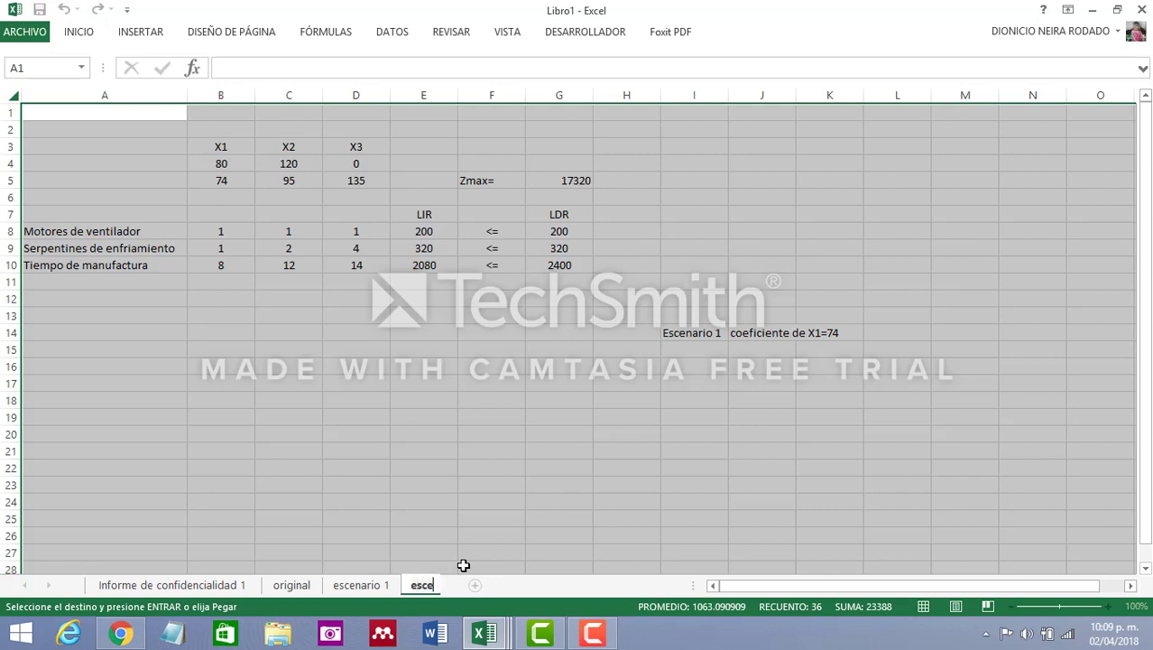
{"action": "type", "text": "nario 2"}
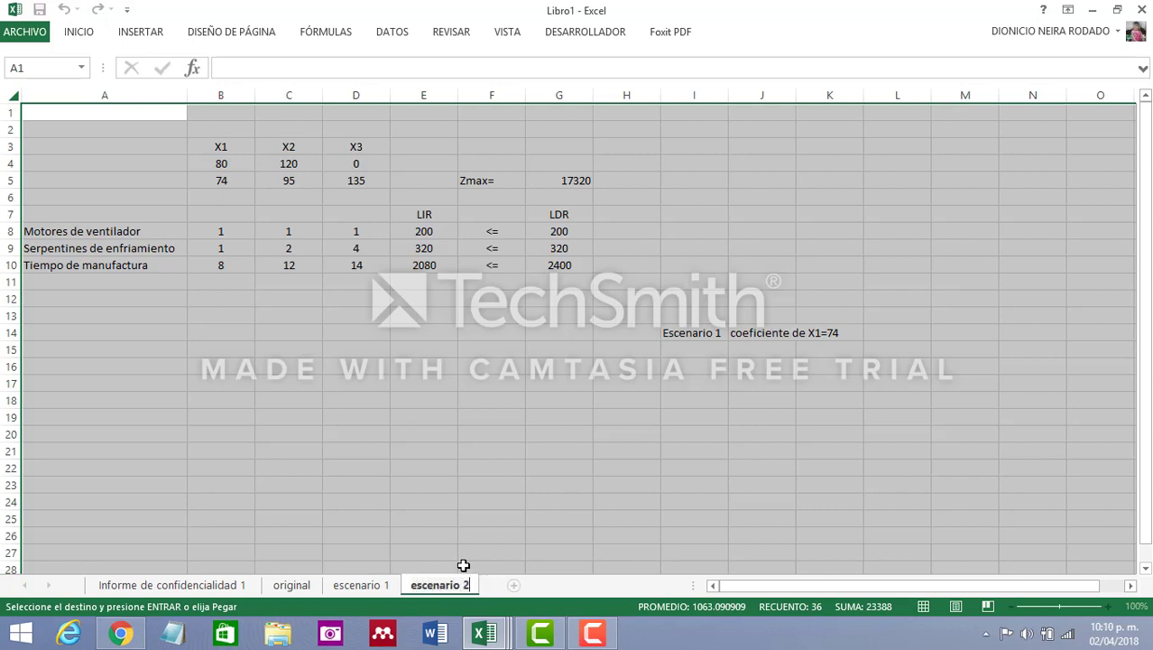
{"action": "left_click", "coordinate": [559, 471]}
Change the label in I14 to "Escenario 2" and the note in J14 to "coeficiente de X1=75.1"
{"action": "left_click", "coordinate": [713, 331]}
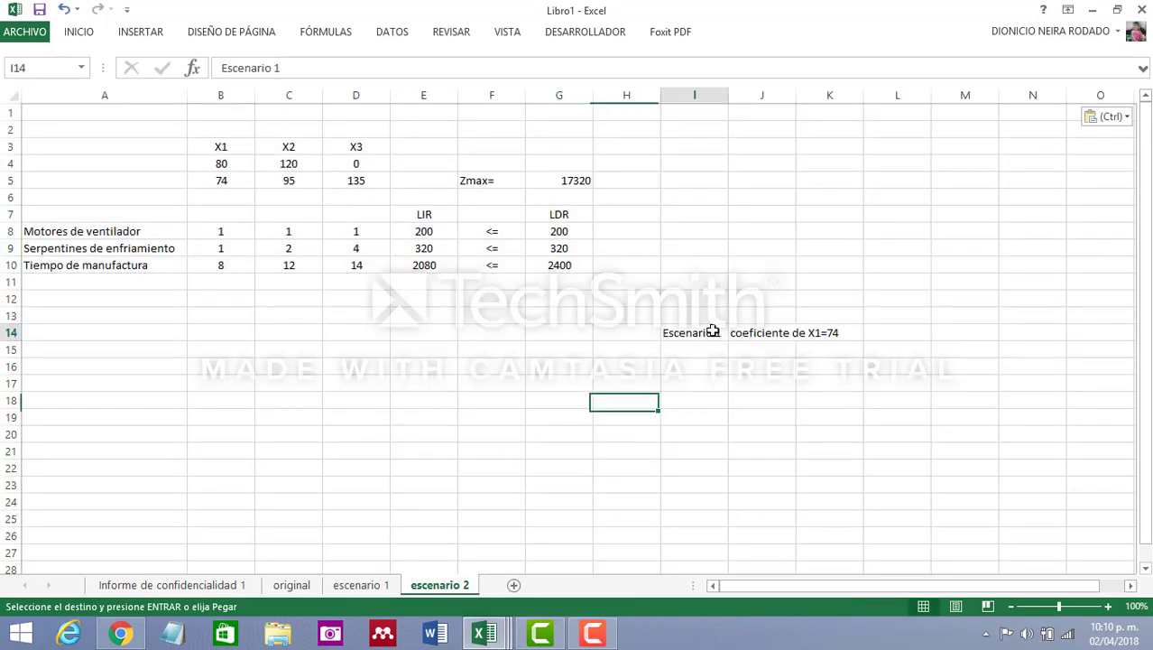
{"action": "double_click", "coordinate": [713, 331]}
{"action": "left_click", "coordinate": [302, 64]}
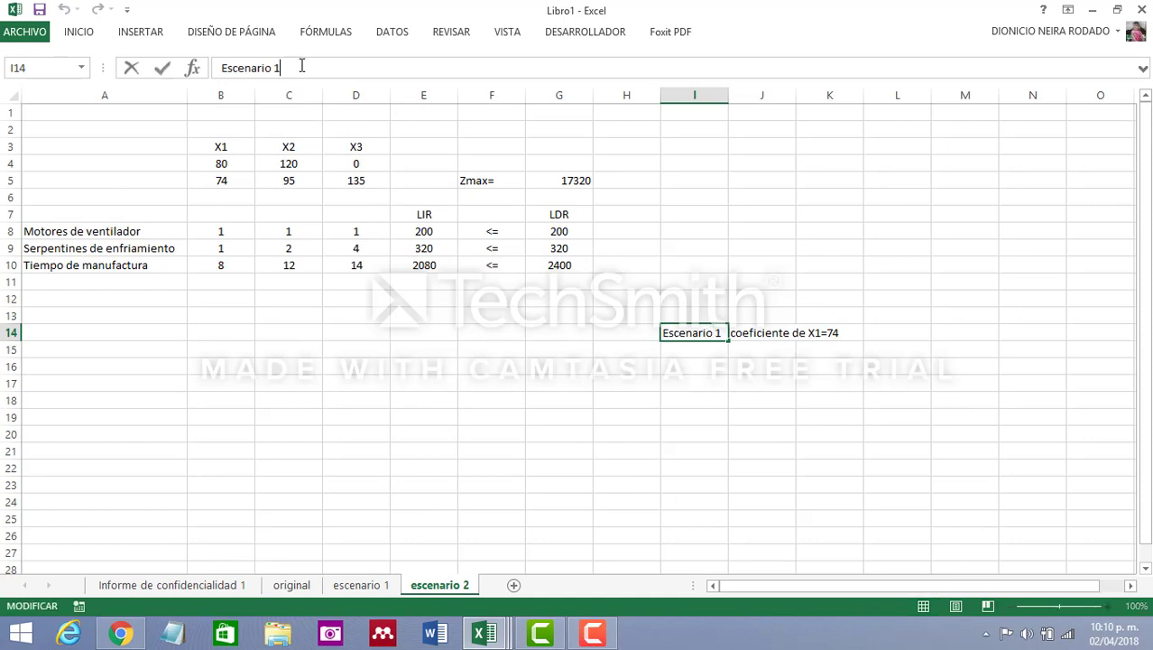
{"action": "key", "text": "BackSpace"}
{"action": "type", "text": "2"}
{"action": "left_click", "coordinate": [777, 335]}
{"action": "left_click", "coordinate": [395, 69]}
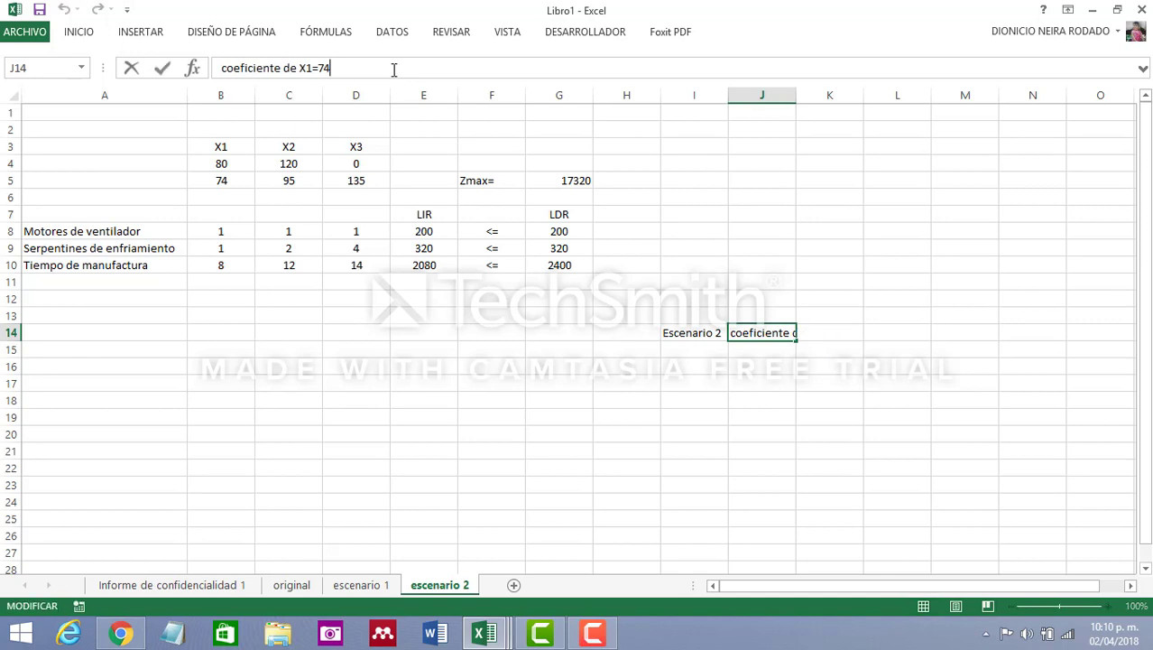
{"action": "key", "text": "BackSpace"}
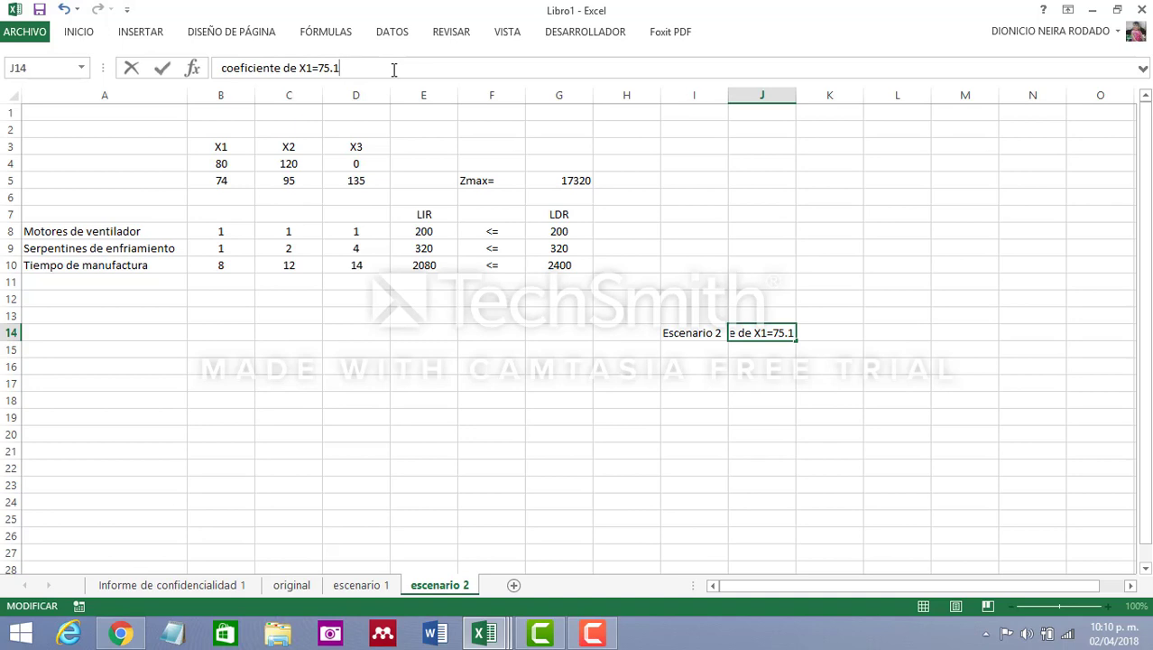
{"action": "left_click", "coordinate": [560, 334]}
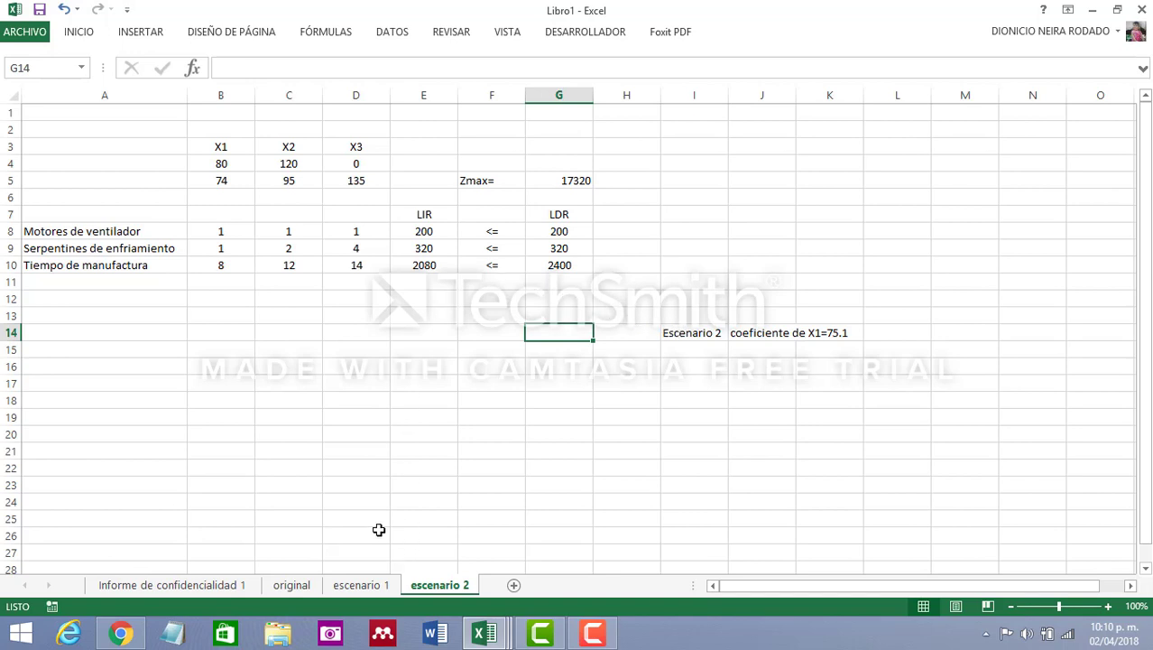
Set the X1 objective coefficient in cell B5 to 75.1
{"action": "left_click", "coordinate": [228, 180]}
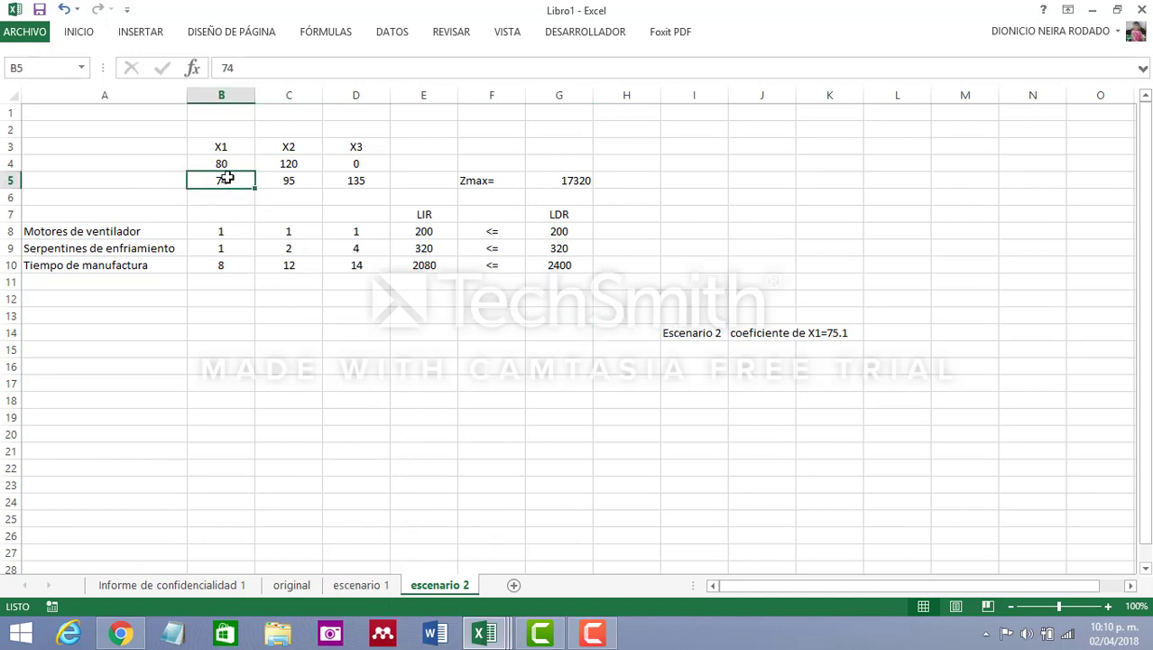
{"action": "type", "text": "75"}
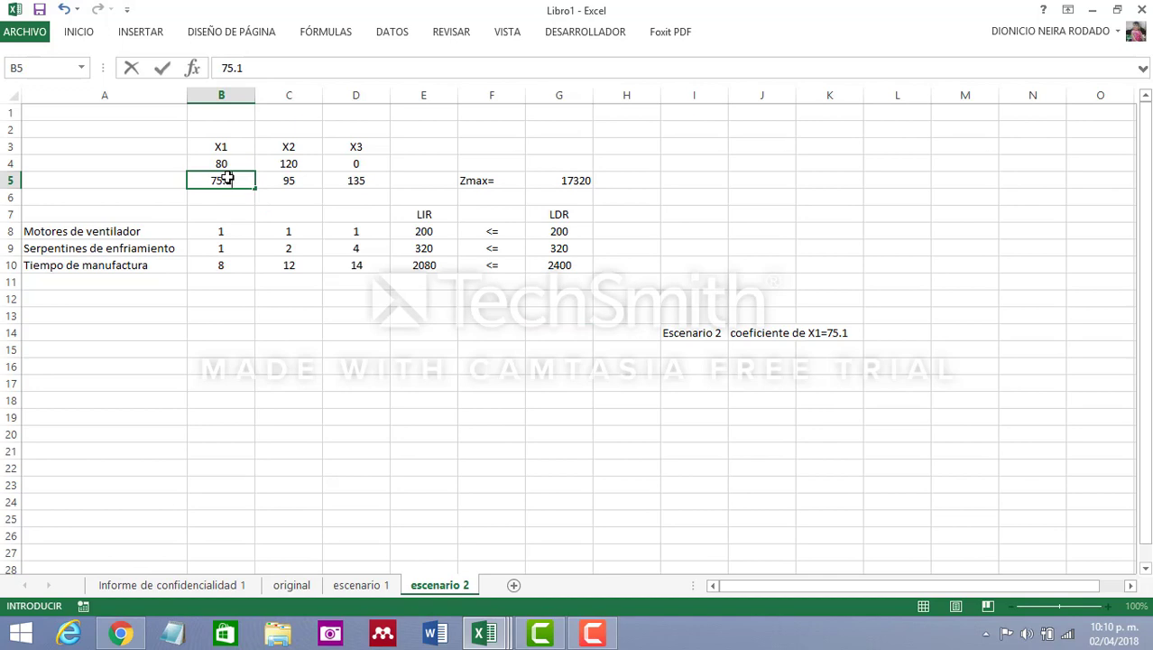
{"action": "type", "text": ".1"}
{"action": "key", "text": "Return"}
{"action": "left_click", "coordinate": [497, 318]}
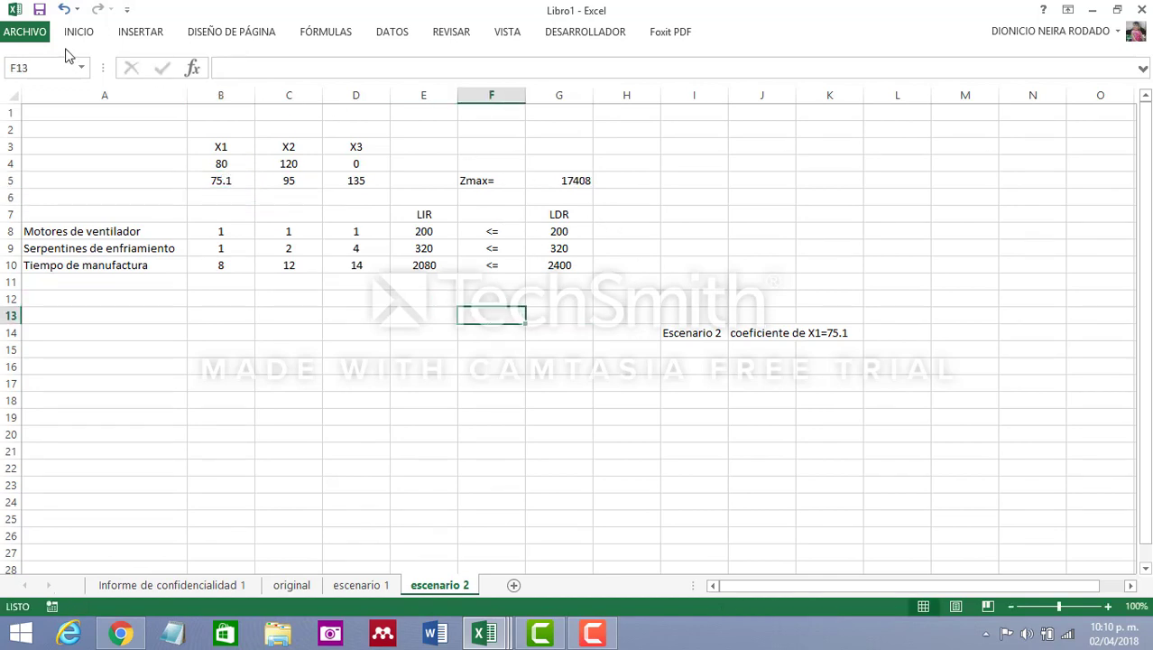
Set up Solver to maximize $G$5 by changing the variable cells $B$4:$D$4
{"action": "left_click", "coordinate": [397, 41]}
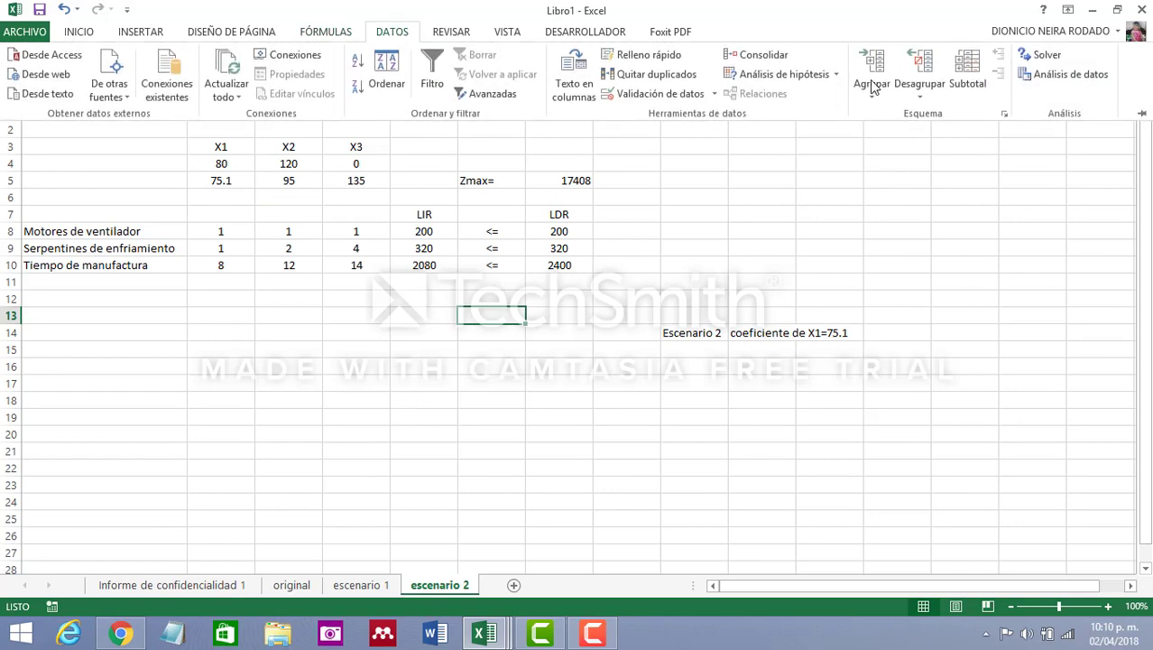
{"action": "left_click", "coordinate": [1038, 56]}
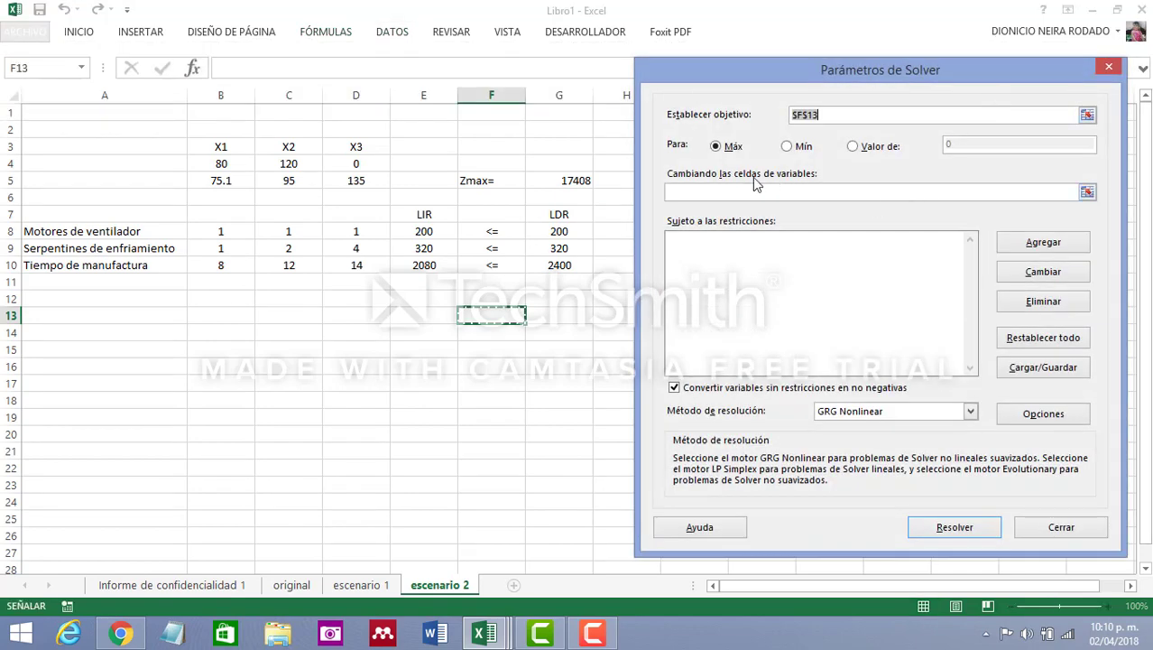
{"action": "left_click", "coordinate": [568, 182]}
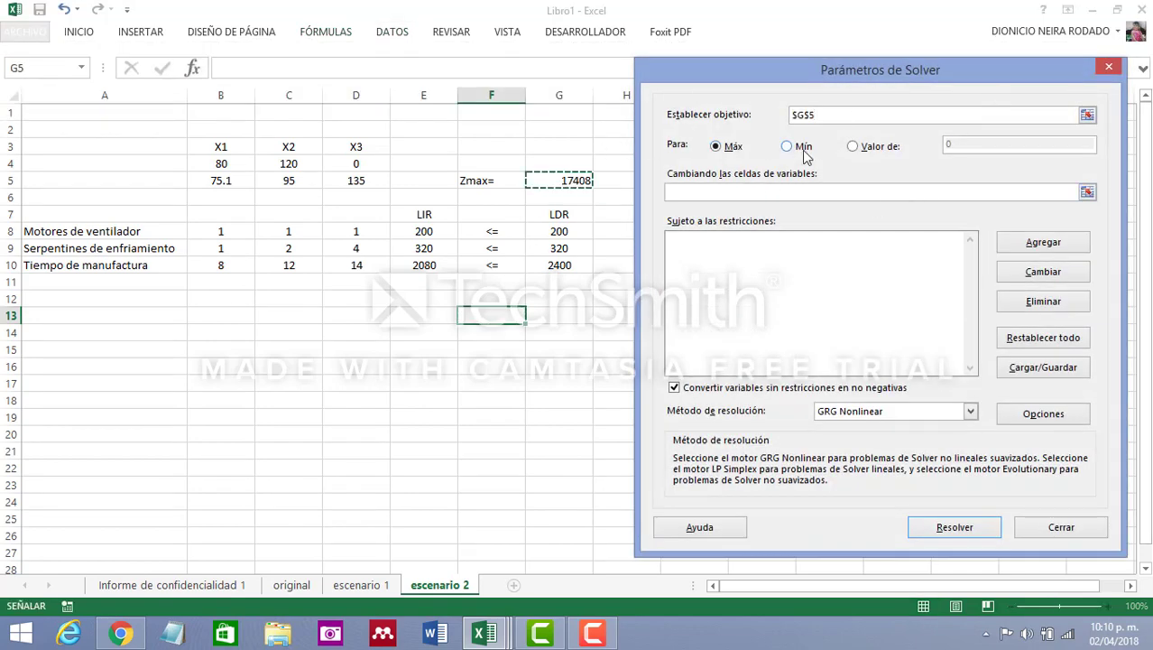
{"action": "left_click", "coordinate": [725, 191]}
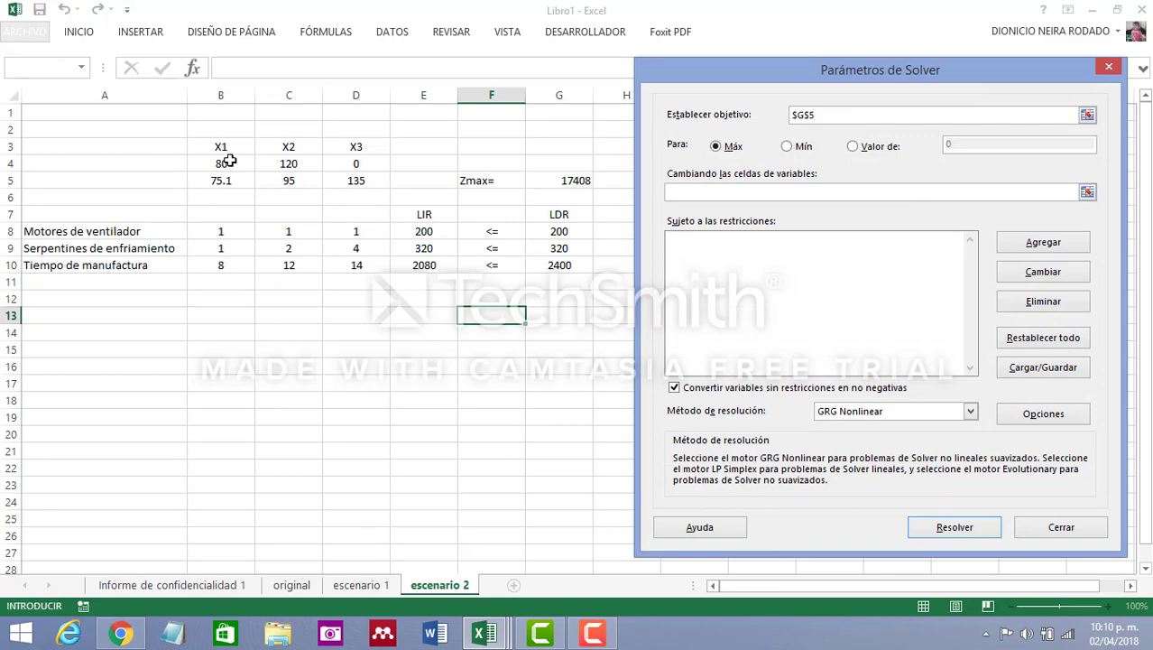
{"action": "left_click_drag", "start_coordinate": [223, 163], "coordinate": [354, 163]}
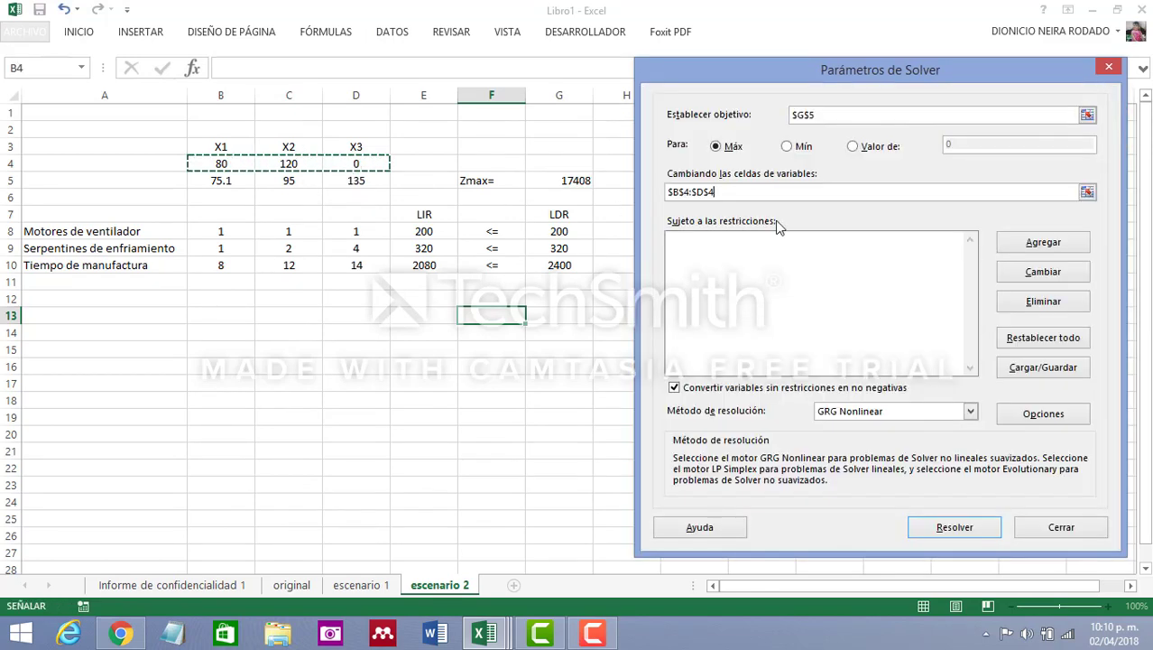
Add the Solver constraint $E$8:$E$10 <= $G$8:$G$10 for the escenario 2 model
{"action": "left_click", "coordinate": [1043, 244]}
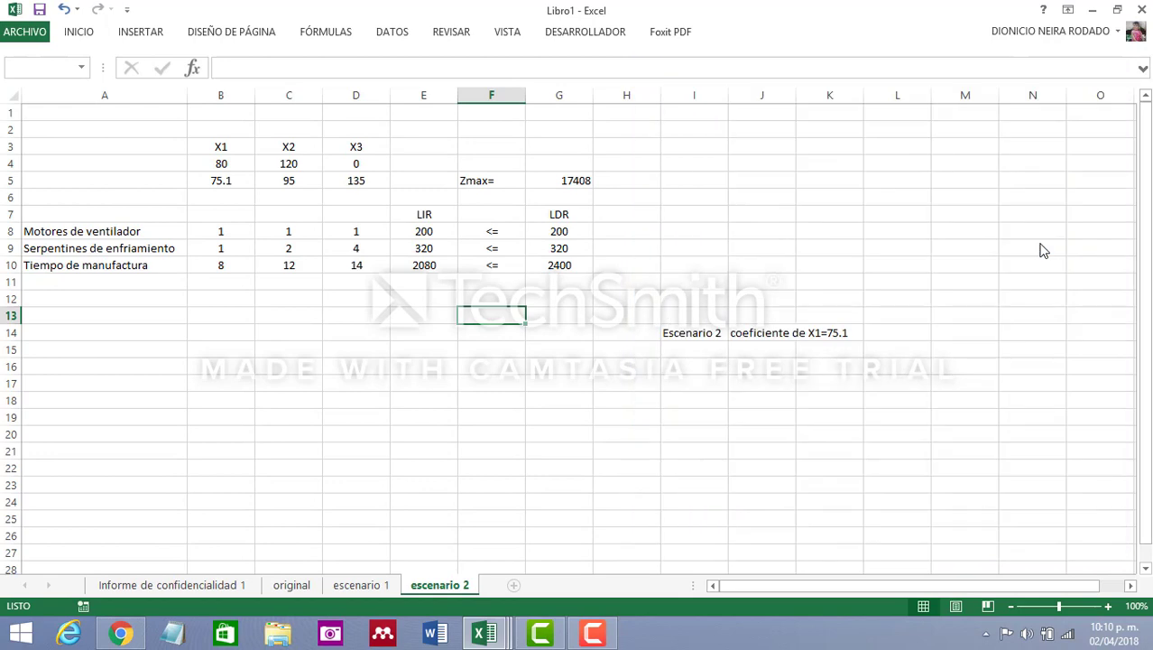
{"action": "left_click_drag", "start_coordinate": [428, 233], "coordinate": [428, 265]}
{"action": "left_click", "coordinate": [931, 313]}
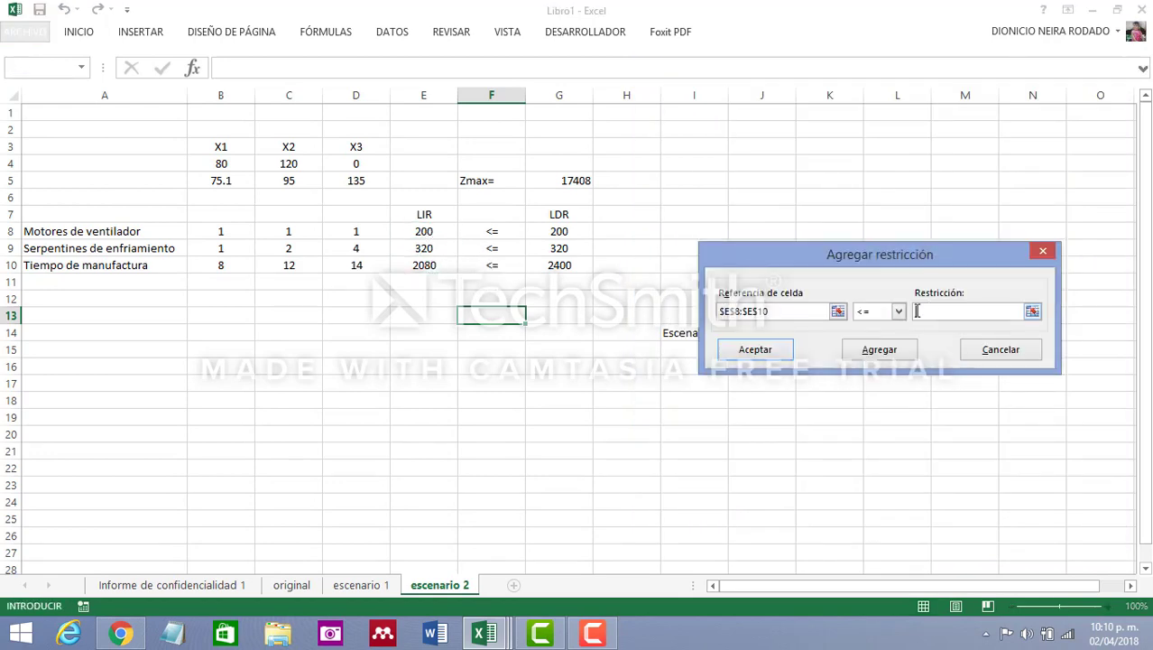
{"action": "left_click_drag", "start_coordinate": [559, 231], "coordinate": [562, 264]}
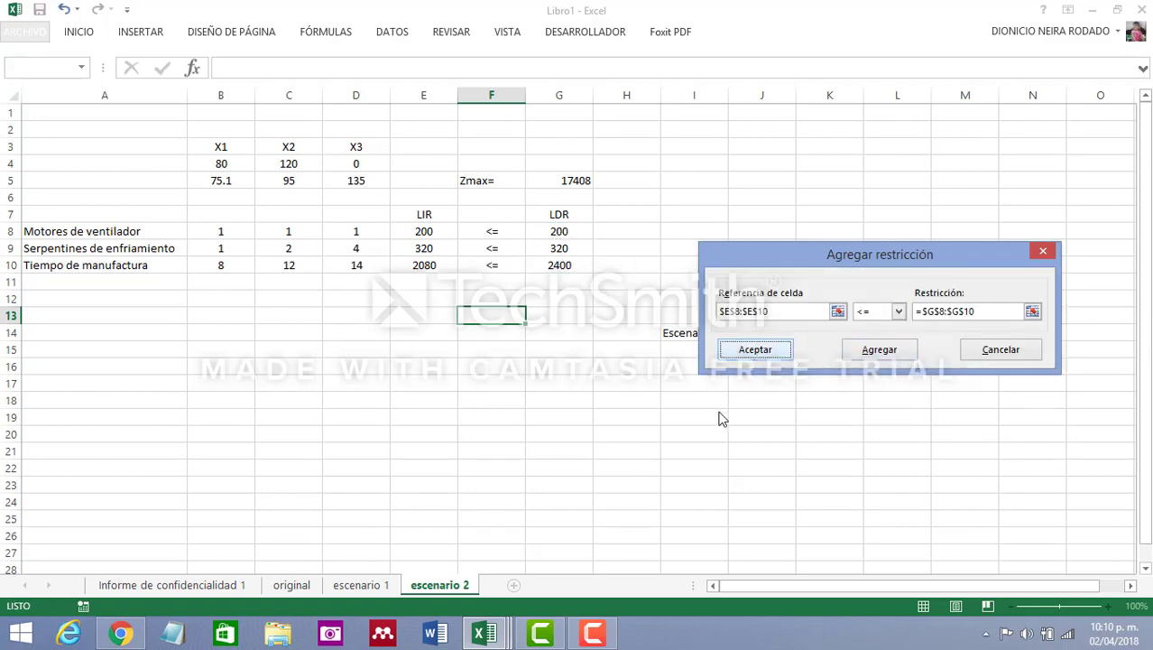
{"action": "key", "text": "Return"}
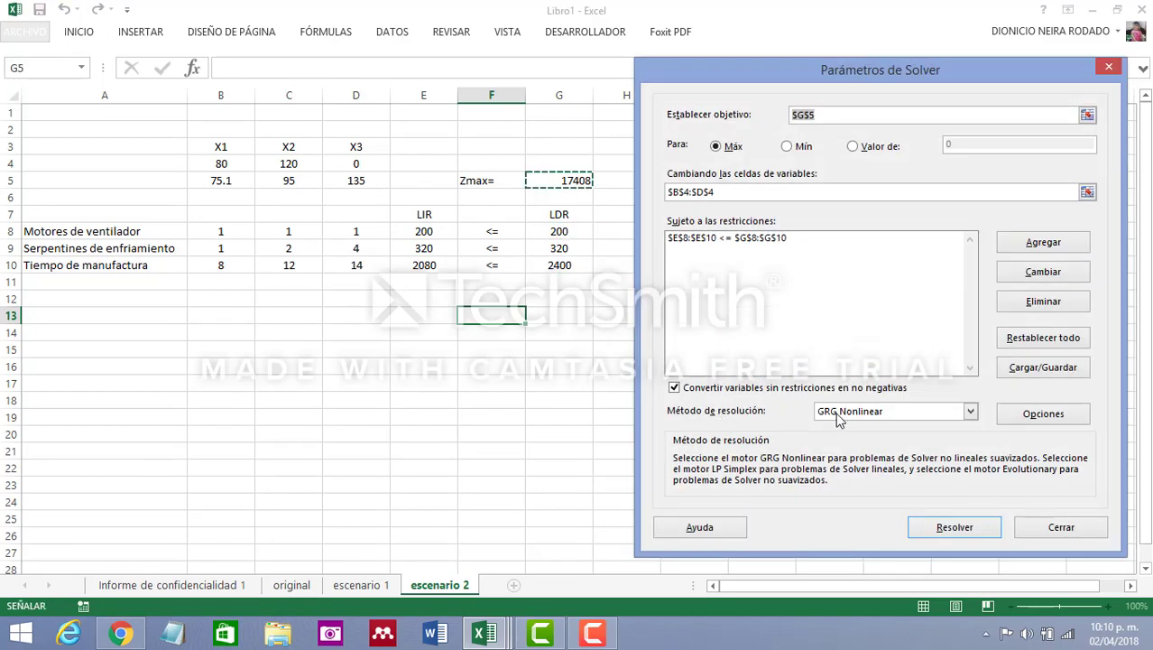
Solve escenario 2 with the Simplex LP method and close the Solver results without accepting the solution
{"action": "left_click", "coordinate": [970, 413]}
{"action": "left_click", "coordinate": [915, 438]}
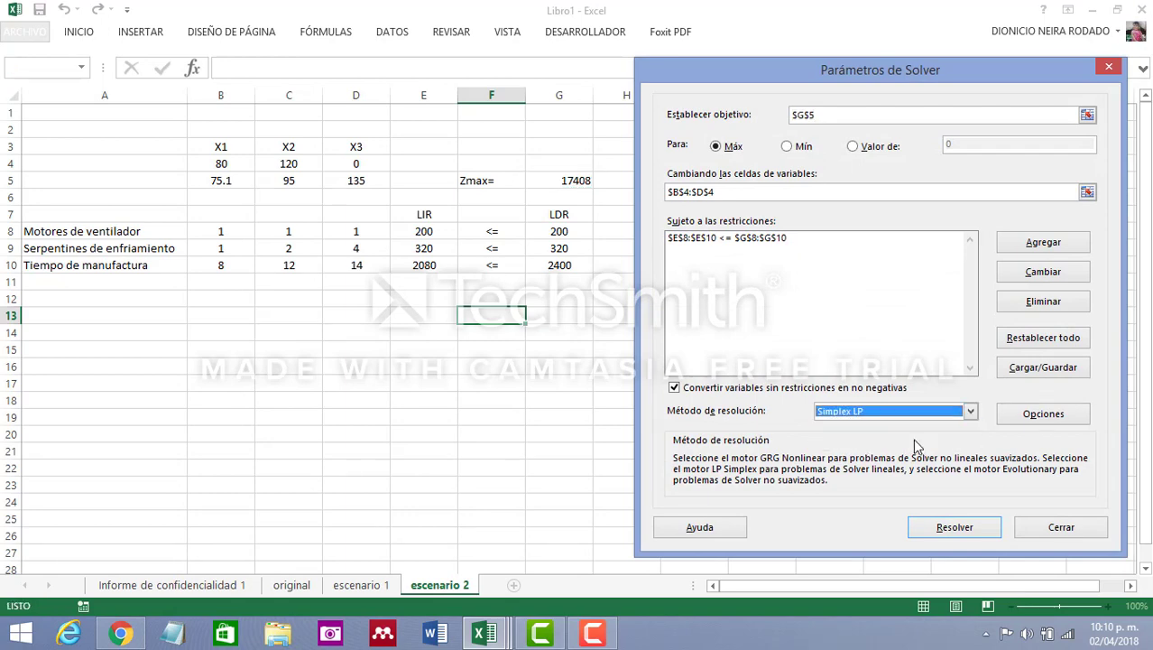
{"action": "left_click", "coordinate": [954, 528]}
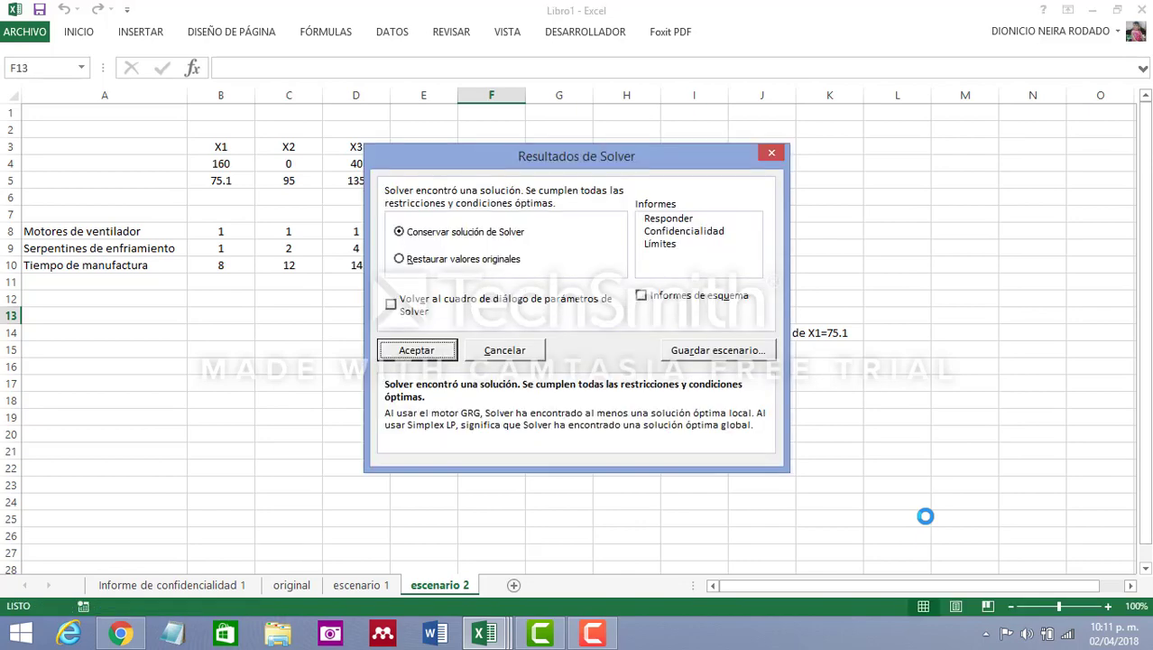
{"action": "left_click_drag", "start_coordinate": [574, 159], "coordinate": [877, 138]}
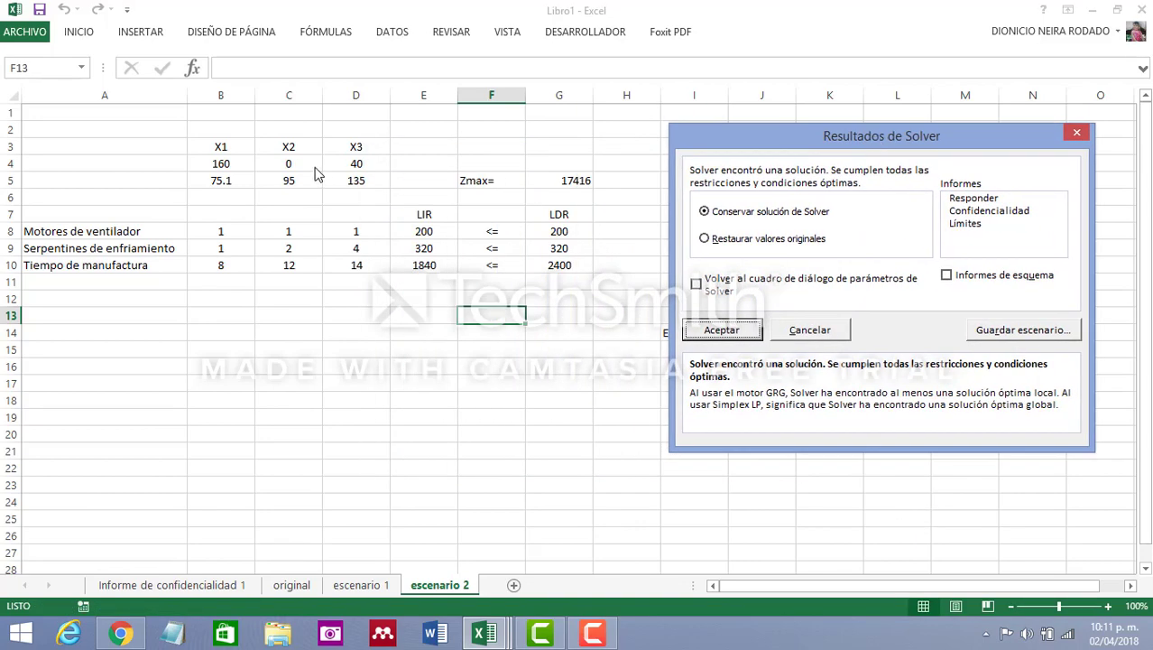
{"action": "left_click", "coordinate": [1077, 134]}
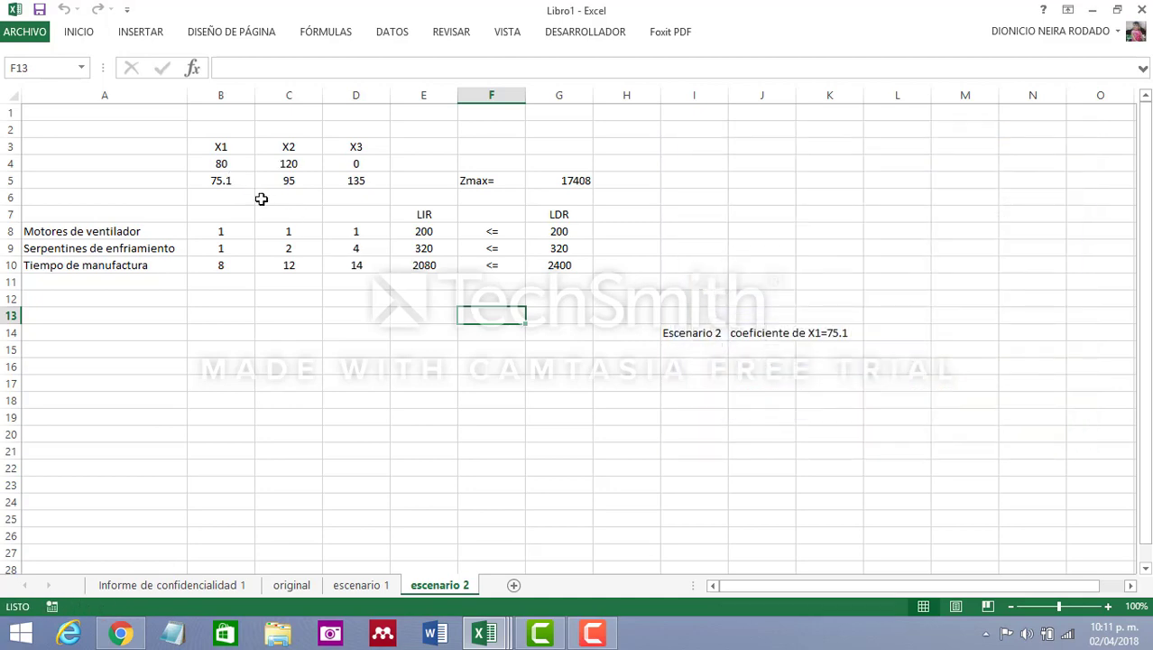
Run Solver again on the escenario 2 model with its existing parameters and keep the solution
{"action": "left_click", "coordinate": [392, 32]}
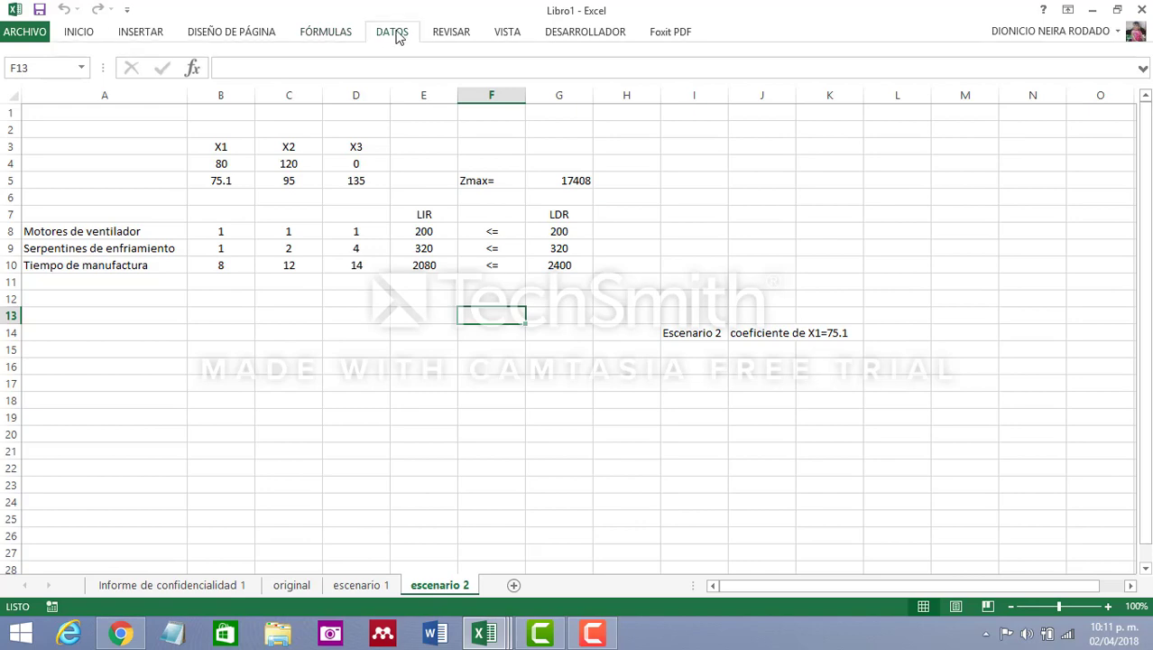
{"action": "left_click", "coordinate": [1033, 55]}
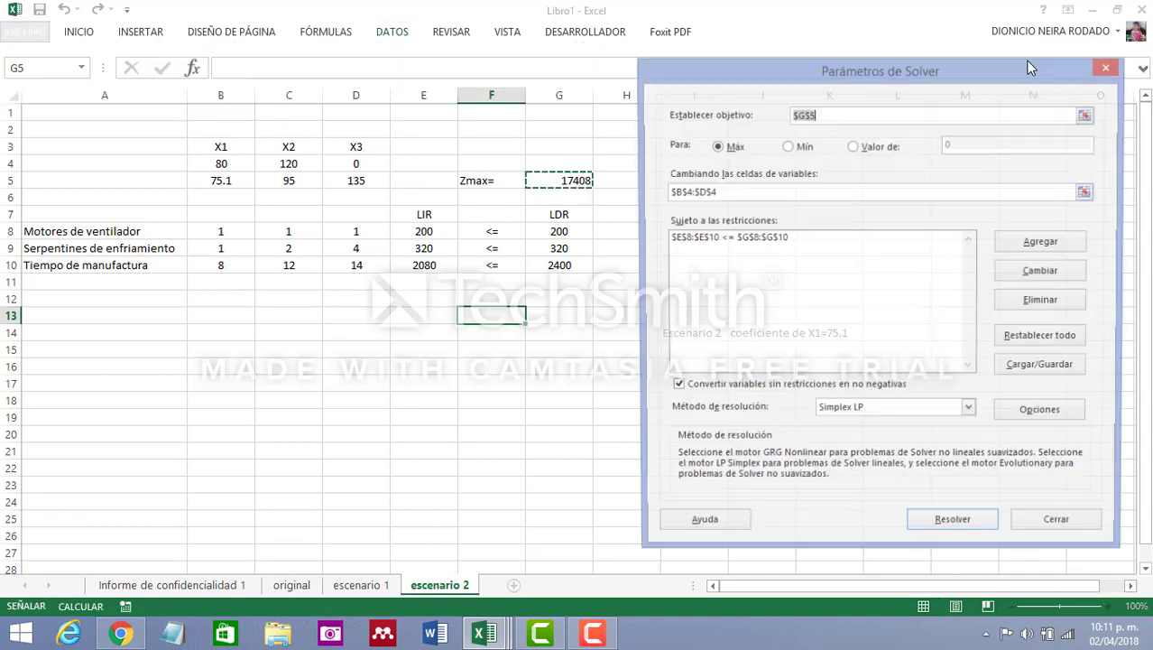
{"action": "left_click", "coordinate": [954, 530]}
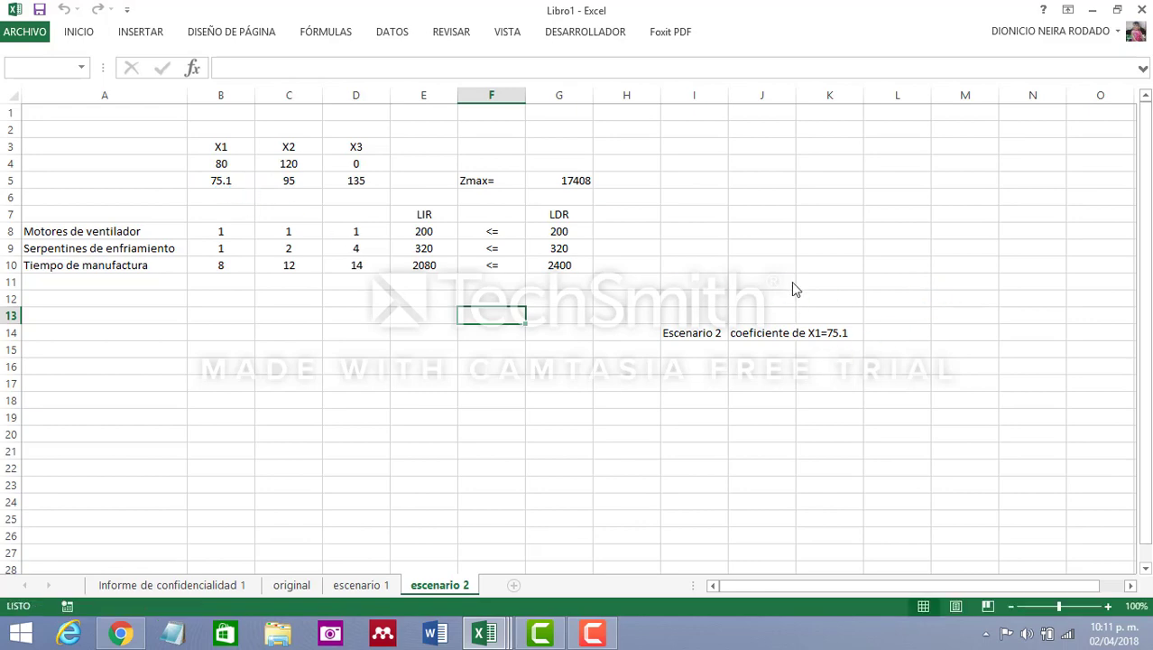
{"action": "left_click", "coordinate": [388, 355]}
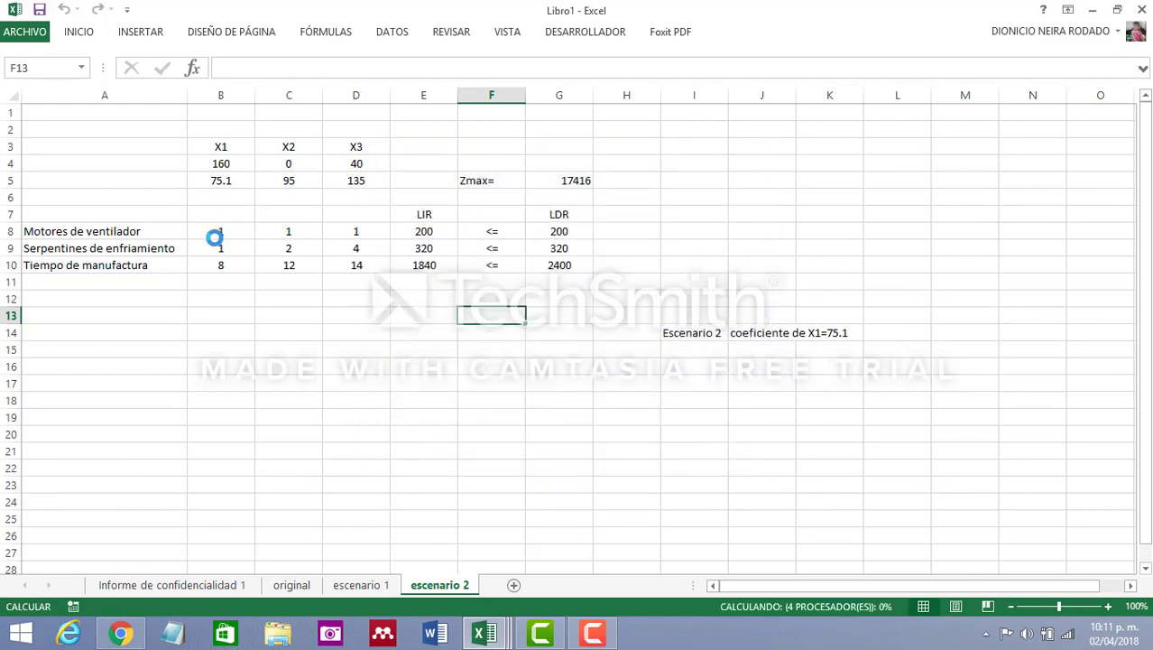
Examine the X1, X2 and X3 solution values in cells B4:D4 of escenario 2
{"action": "left_click", "coordinate": [220, 164]}
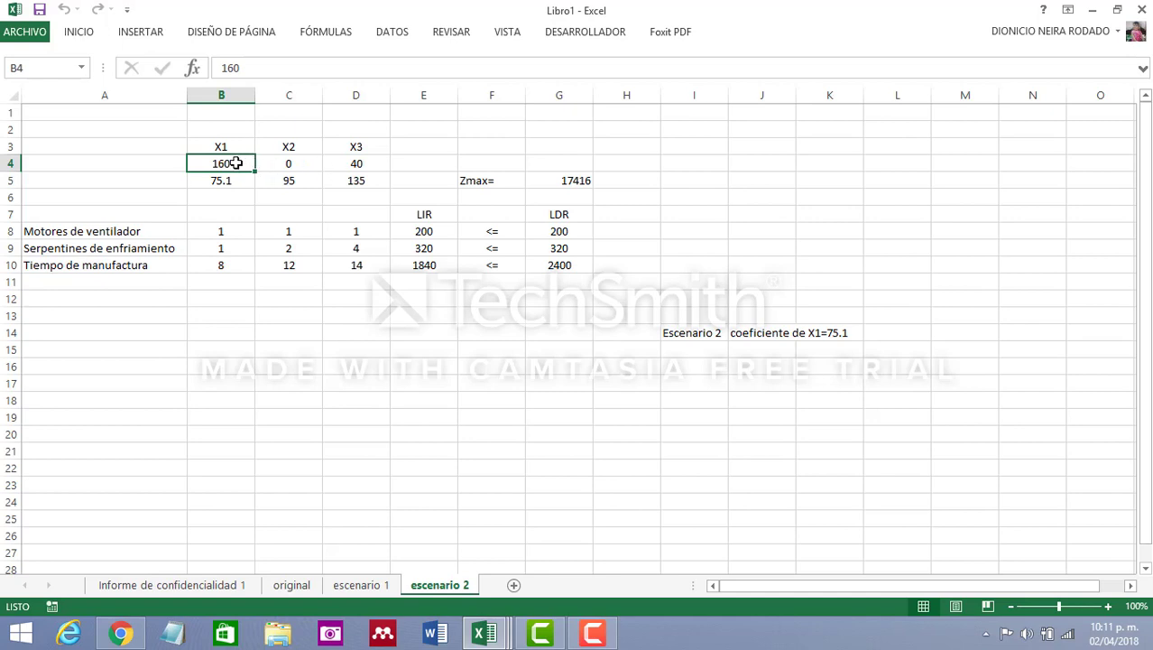
{"action": "left_click", "coordinate": [362, 166]}
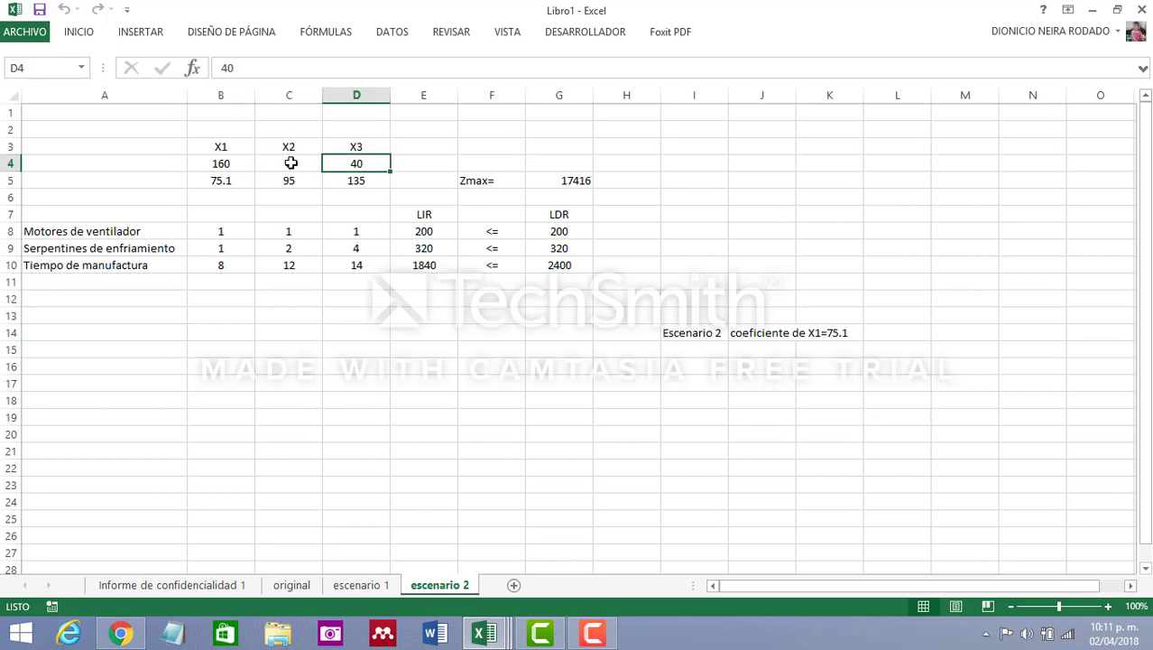
{"action": "left_click", "coordinate": [232, 164]}
{"action": "left_click", "coordinate": [288, 168]}
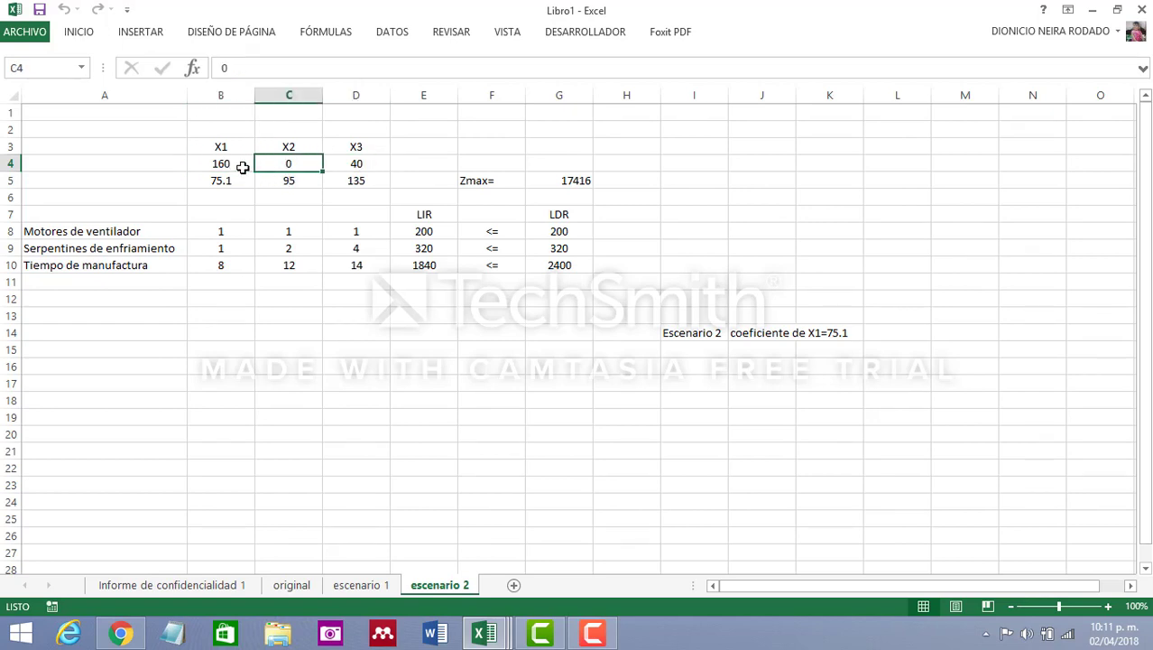
{"action": "left_click", "coordinate": [229, 164]}
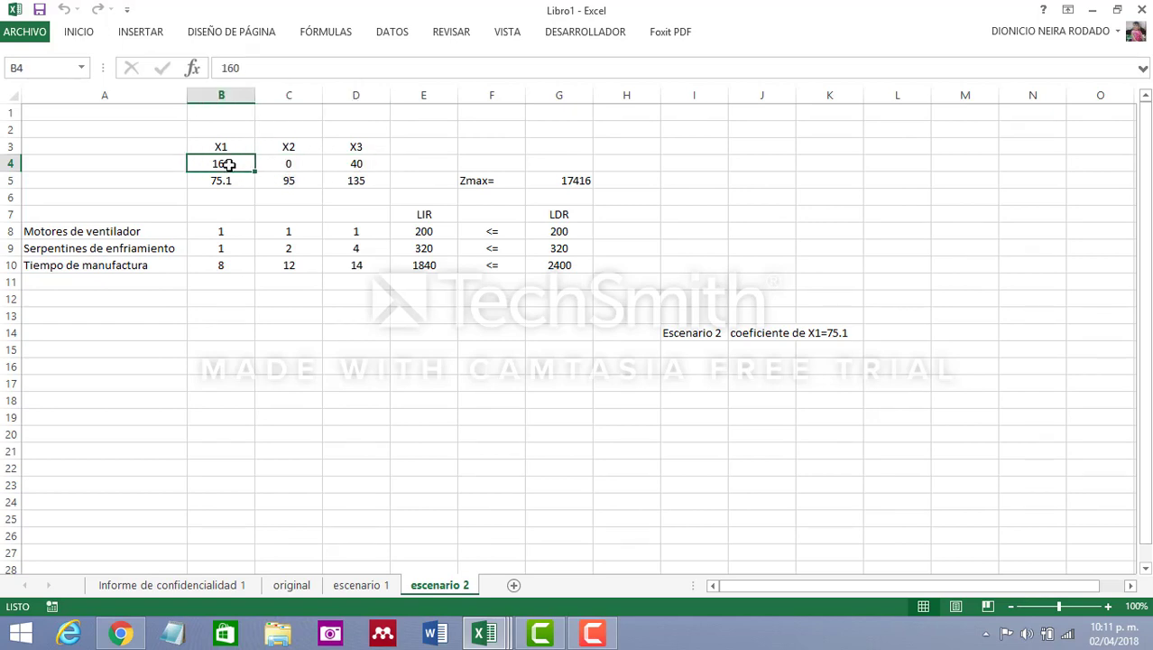
{"action": "left_click", "coordinate": [349, 164]}
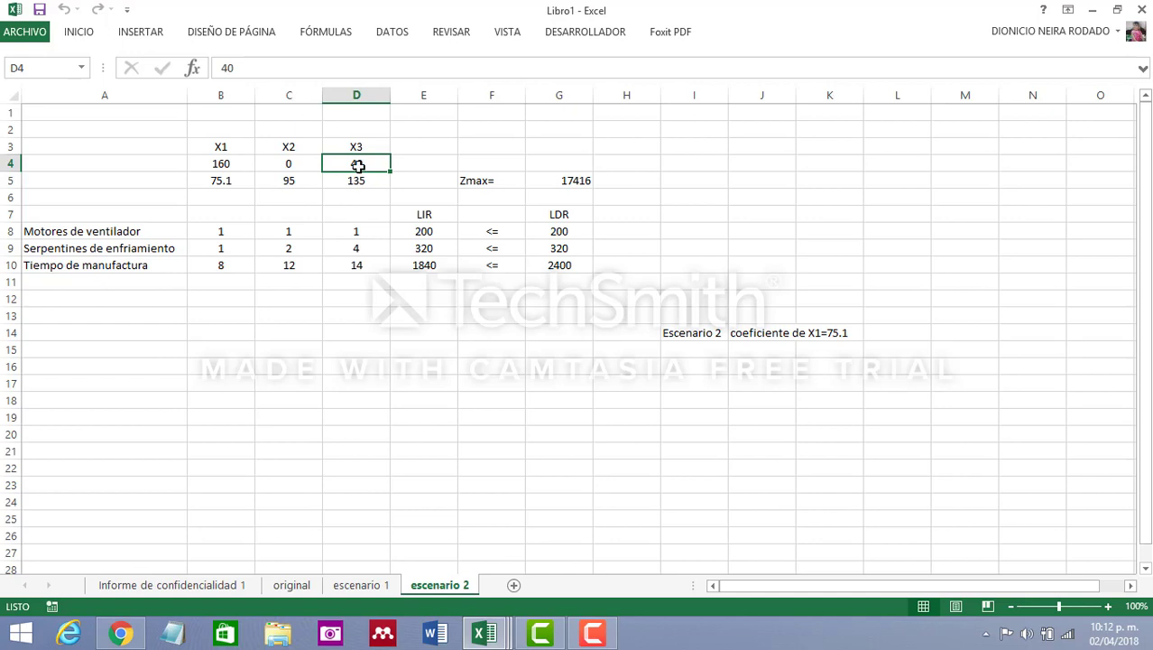
{"action": "left_click", "coordinate": [437, 335]}
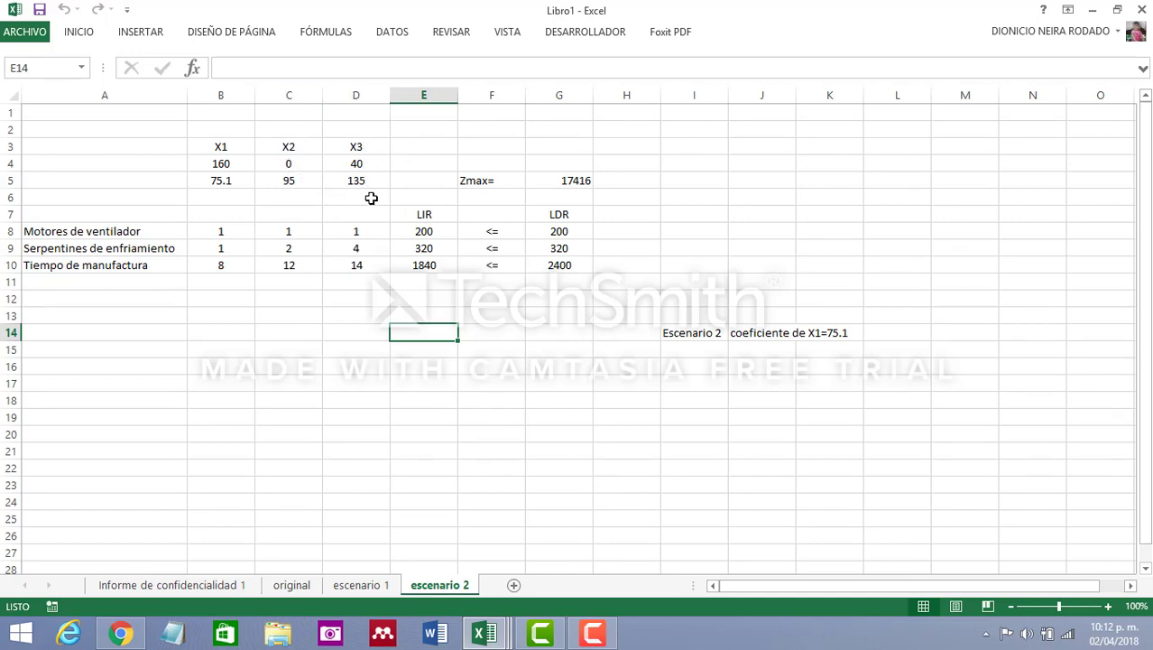
{"action": "left_click", "coordinate": [575, 408]}
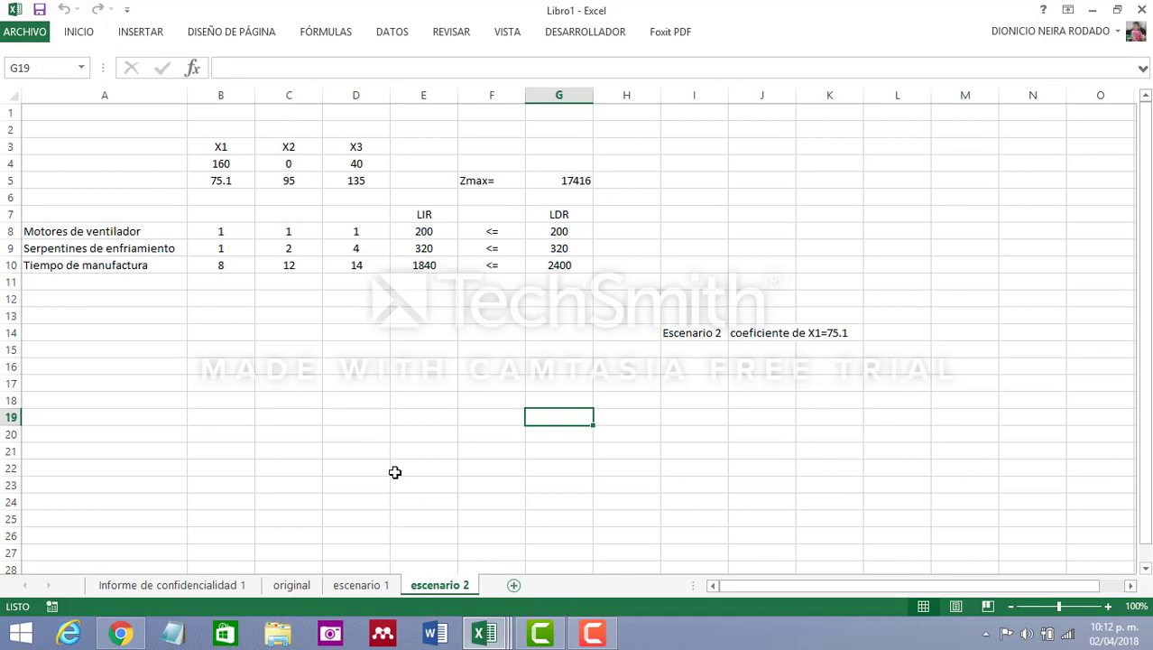
Copy the entire escenario 2 sheet into a new worksheet
{"action": "left_click", "coordinate": [14, 94]}
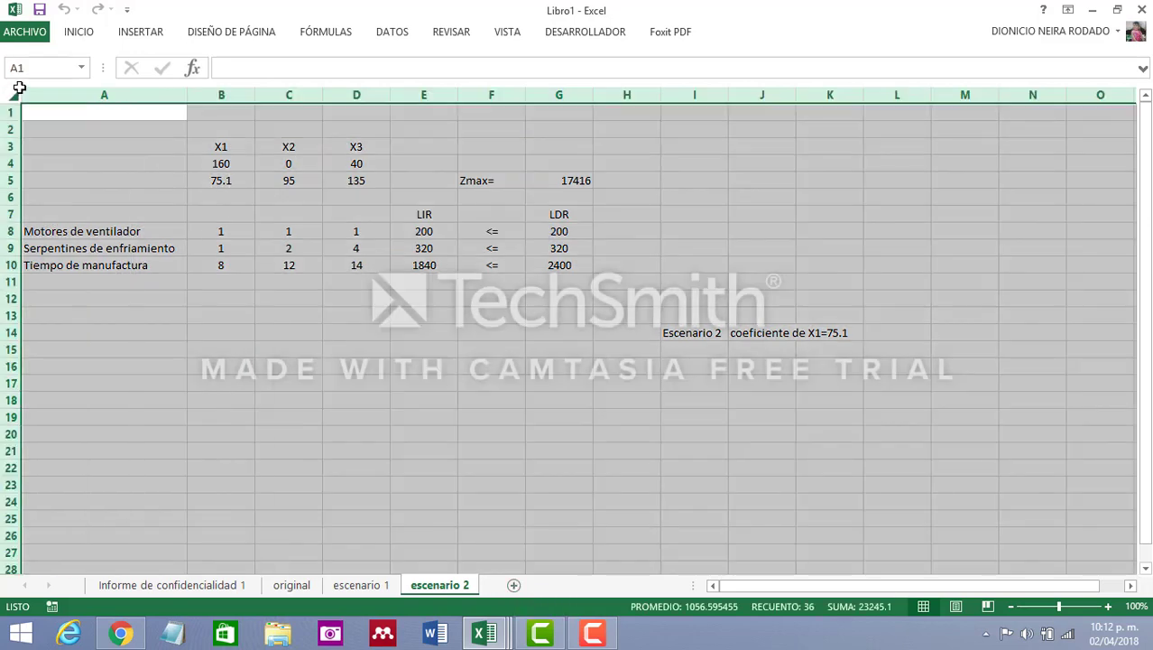
{"action": "key", "text": "ctrl+c"}
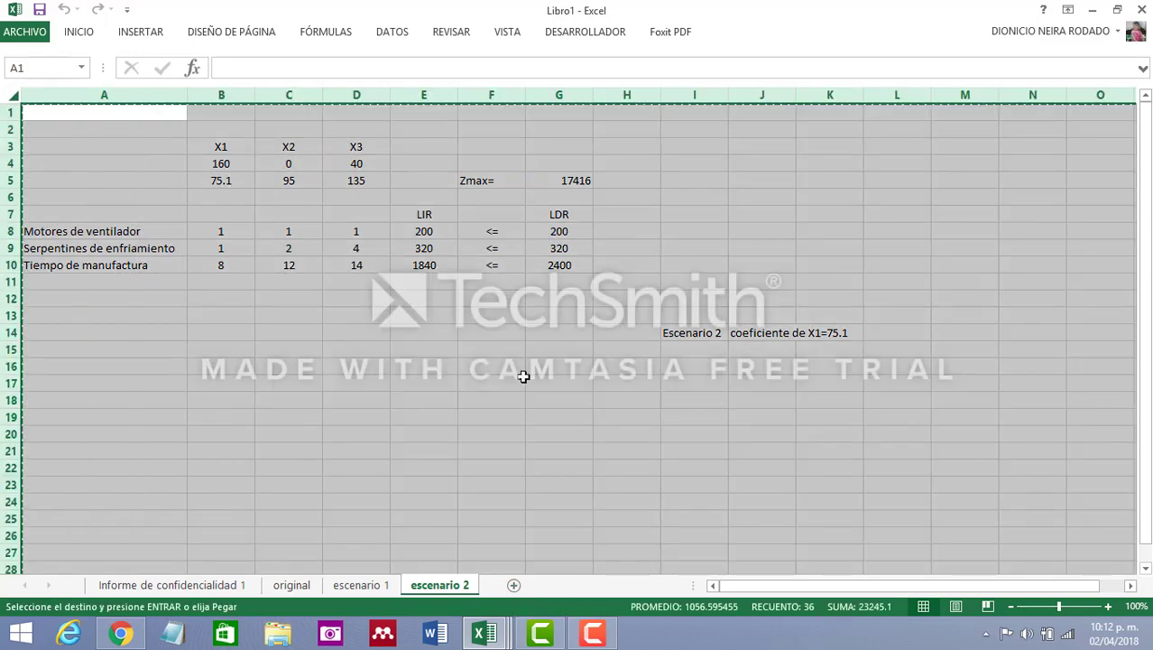
{"action": "left_click", "coordinate": [513, 584]}
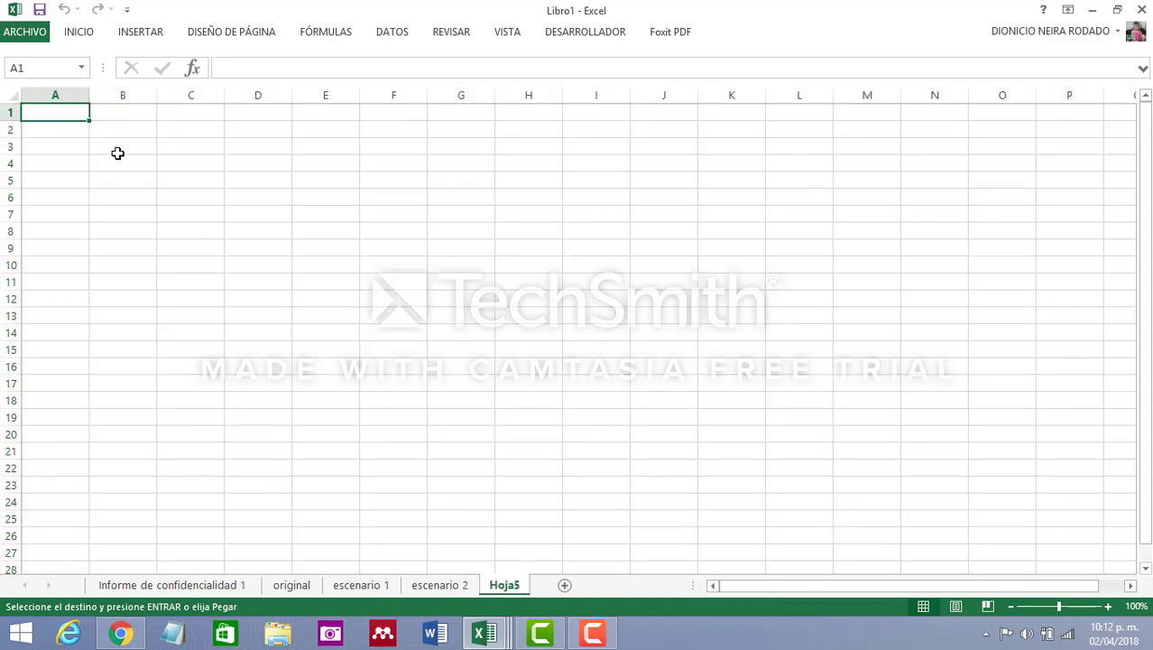
{"action": "left_click", "coordinate": [16, 94]}
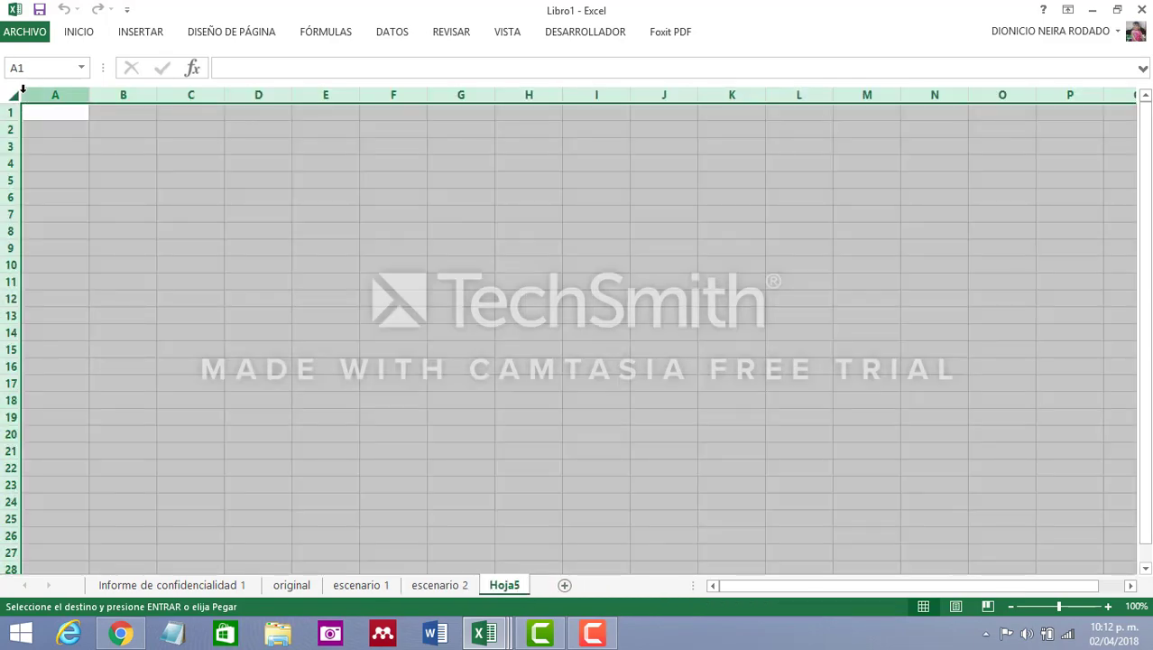
{"action": "key", "text": "ctrl+v"}
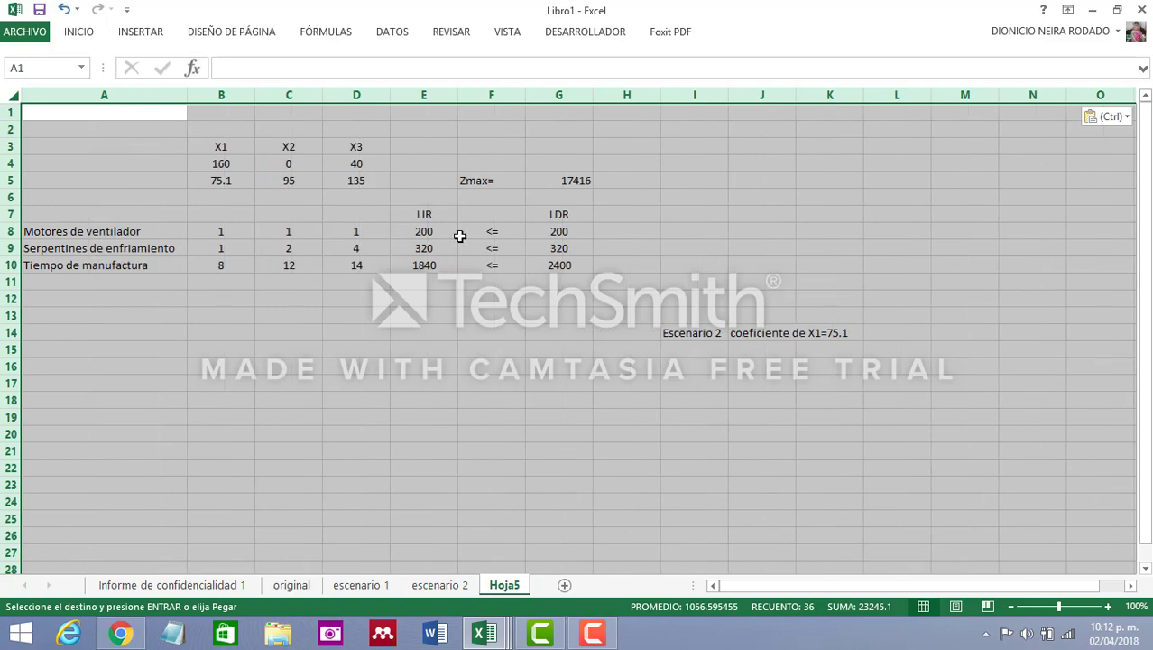
Remove the number from the scenario label in cell I14 of the new sheet, leaving "Escenario"
{"action": "left_click", "coordinate": [710, 332]}
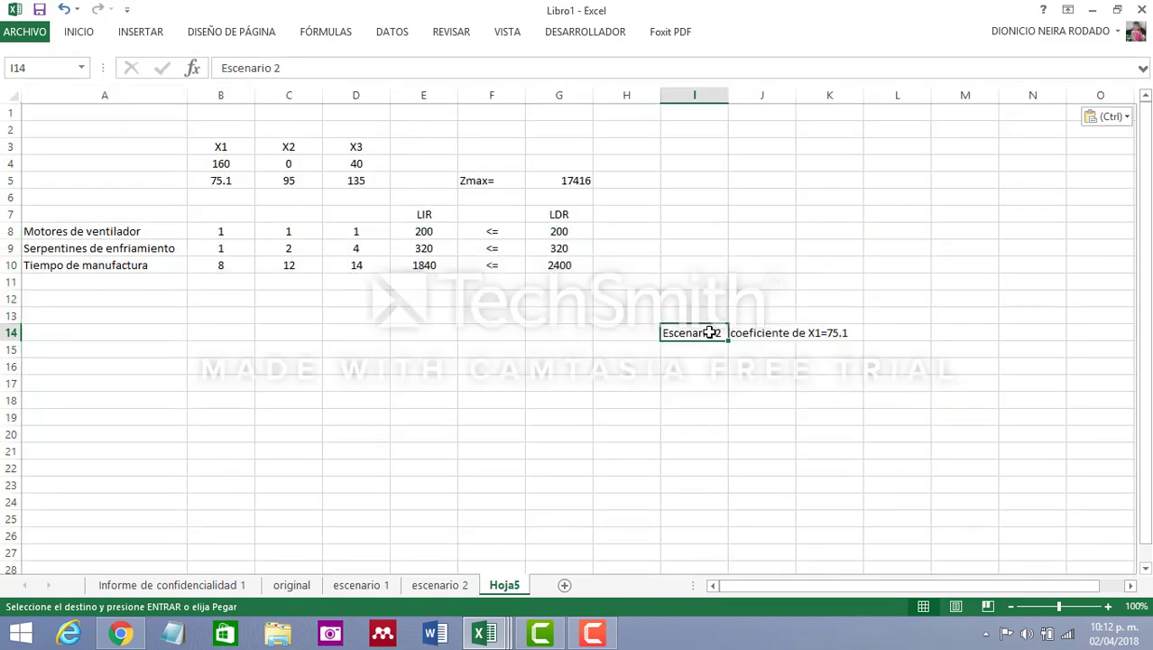
{"action": "left_click", "coordinate": [283, 68]}
{"action": "key", "text": "BackSpace"}
{"action": "key", "text": "BackSpace"}
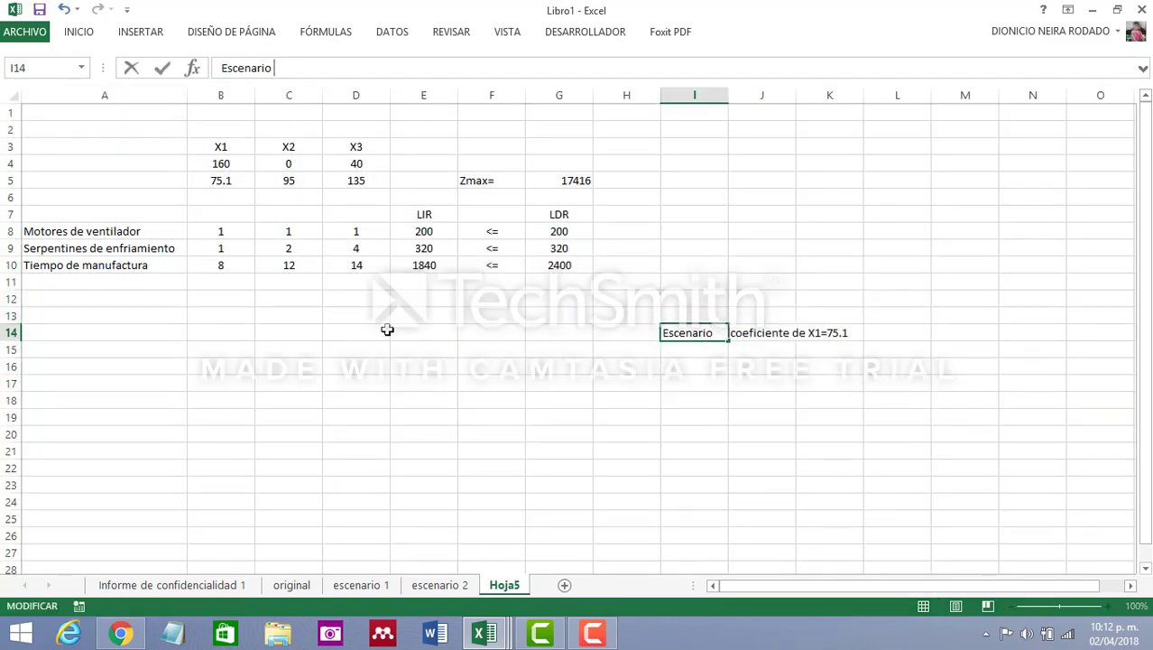
{"action": "left_click", "coordinate": [391, 346]}
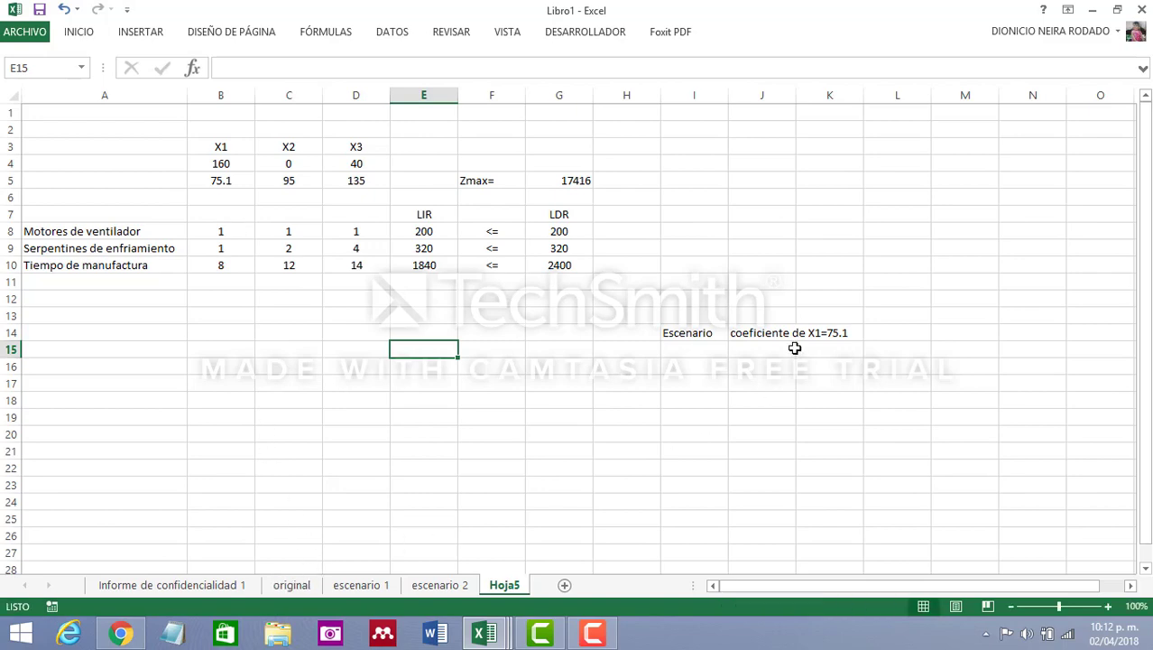
Review the Informe de confidencialidad 1 sensitivity report and the model on the original sheet
{"action": "left_click", "coordinate": [208, 586]}
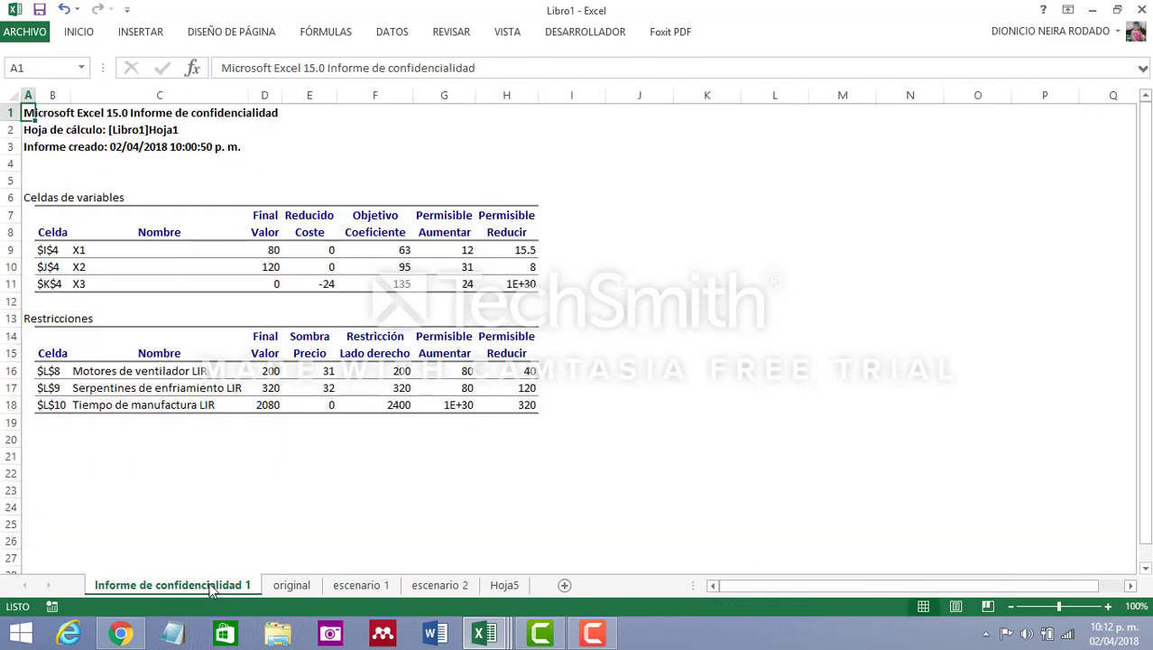
{"action": "left_click", "coordinate": [287, 586]}
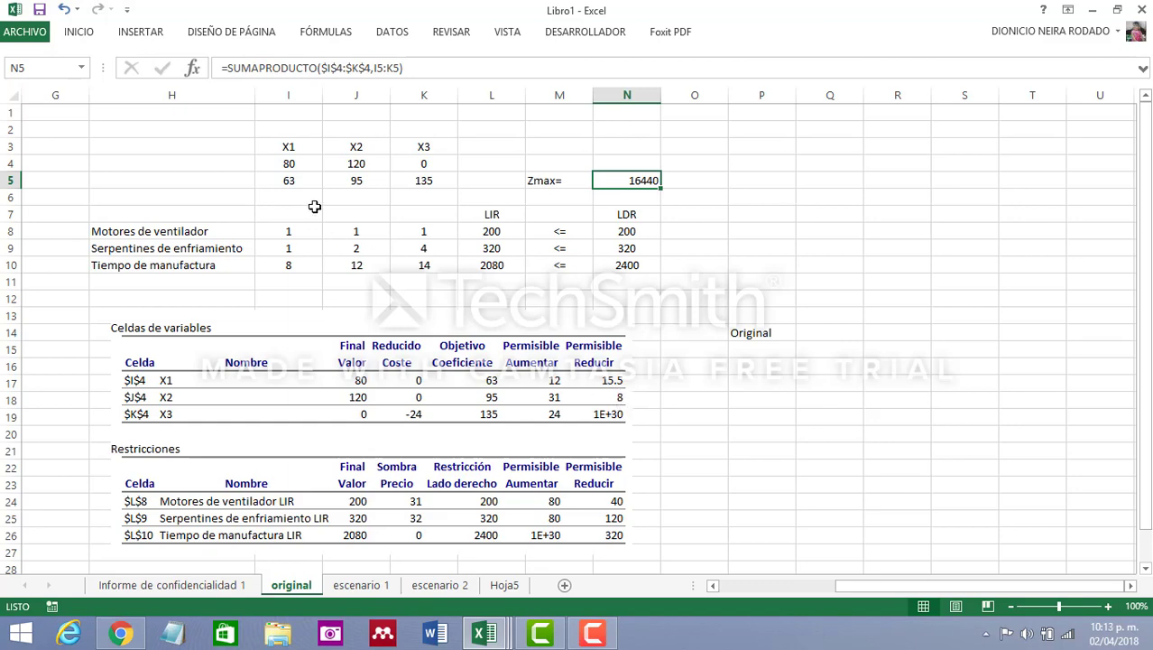
Complete the scenario label in cell I14 of the Hoja5 sheet as "Escenario 3"
{"action": "left_click", "coordinate": [506, 587]}
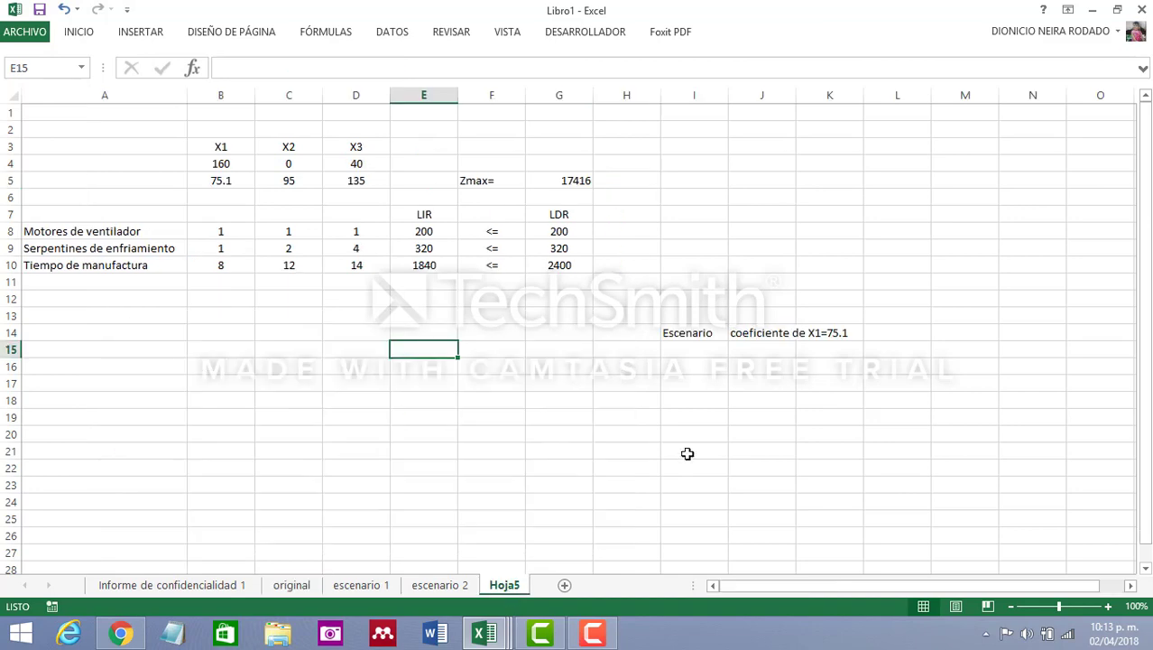
{"action": "left_click", "coordinate": [699, 333]}
{"action": "left_click", "coordinate": [283, 65]}
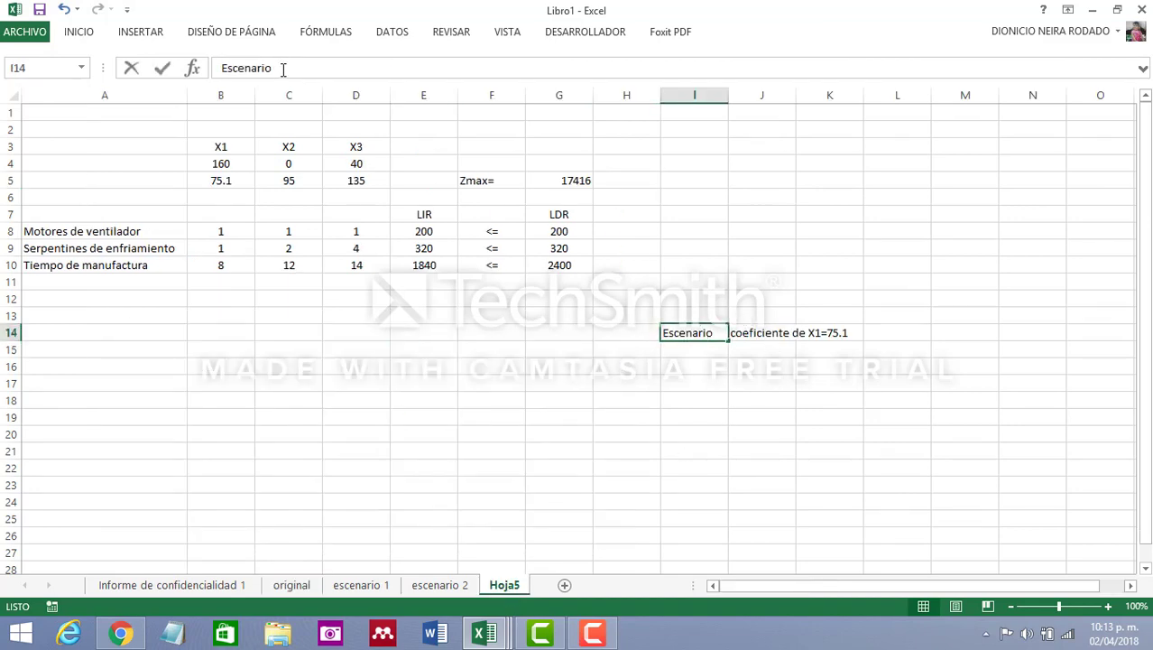
{"action": "type", "text": "3"}
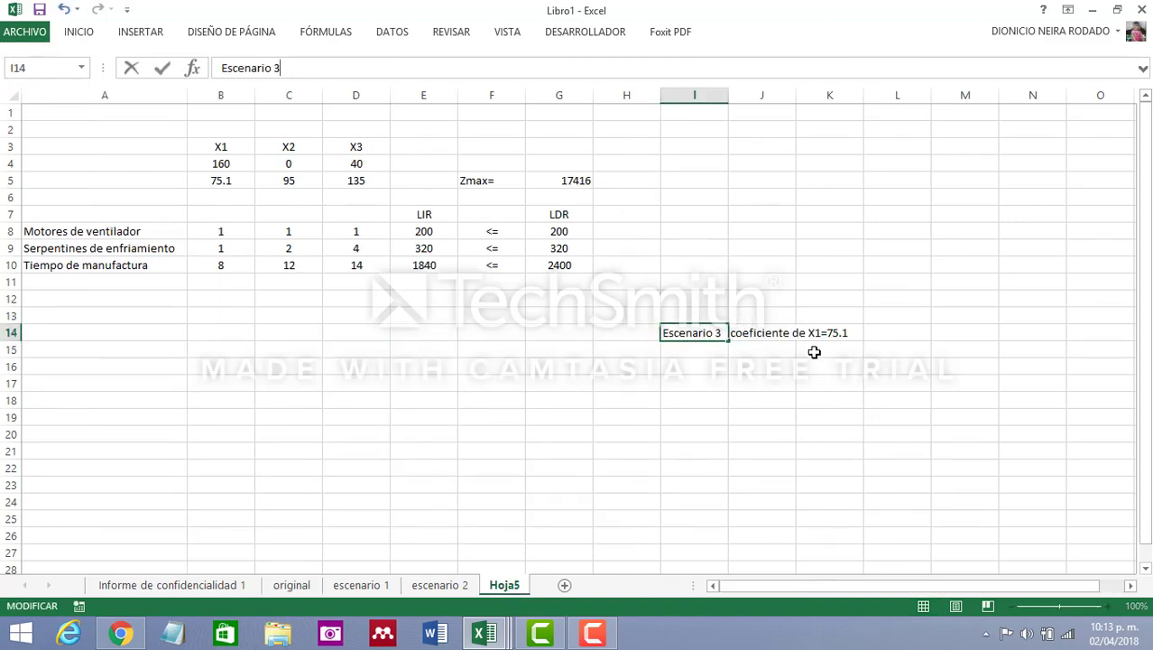
{"action": "left_click", "coordinate": [766, 397]}
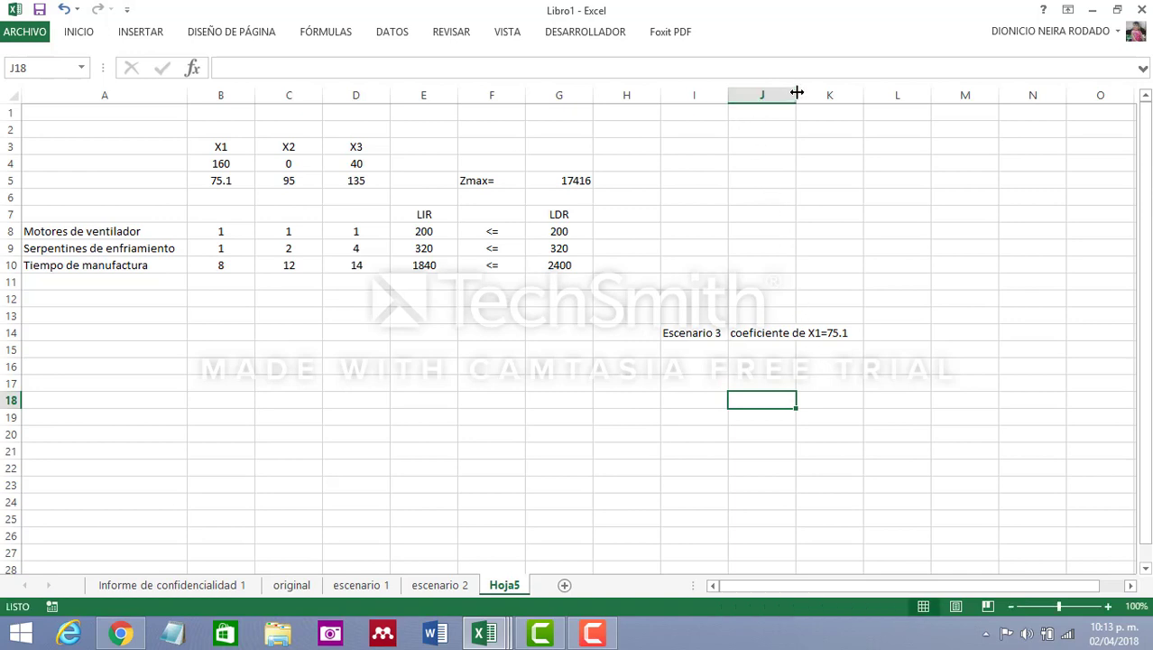
Widen column J slightly and change the note in cell J14 to "coeficiente de X1=69"
{"action": "left_click_drag", "start_coordinate": [796, 95], "coordinate": [819, 94]}
{"action": "left_click", "coordinate": [793, 335]}
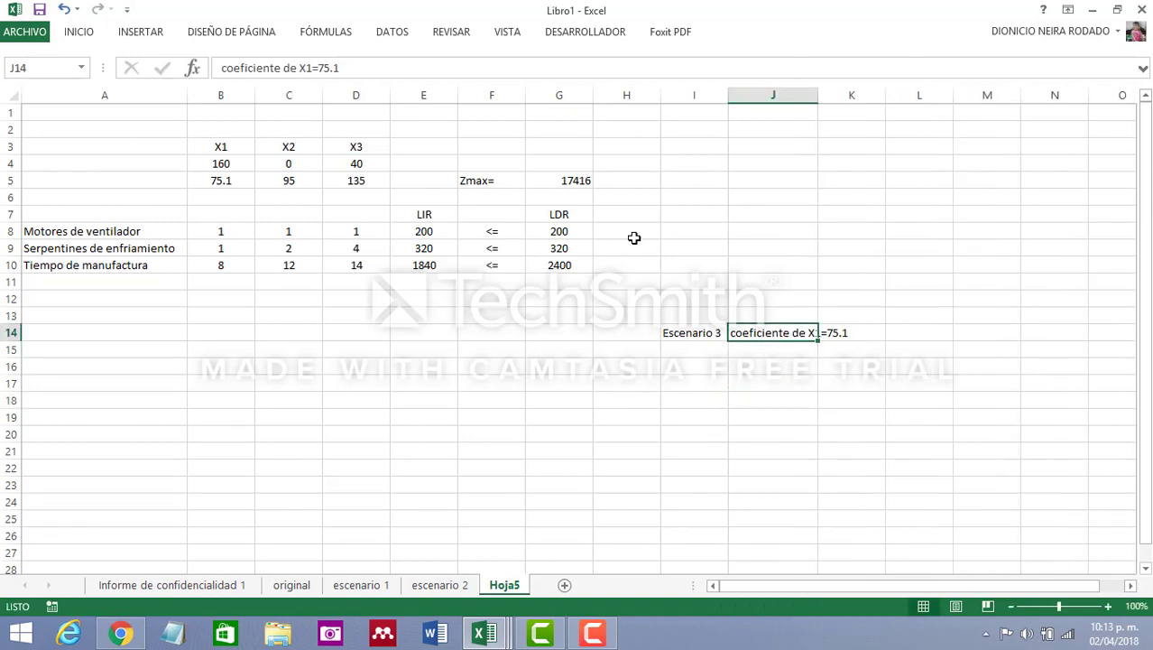
{"action": "left_click", "coordinate": [355, 65]}
{"action": "key", "text": "BackSpace"}
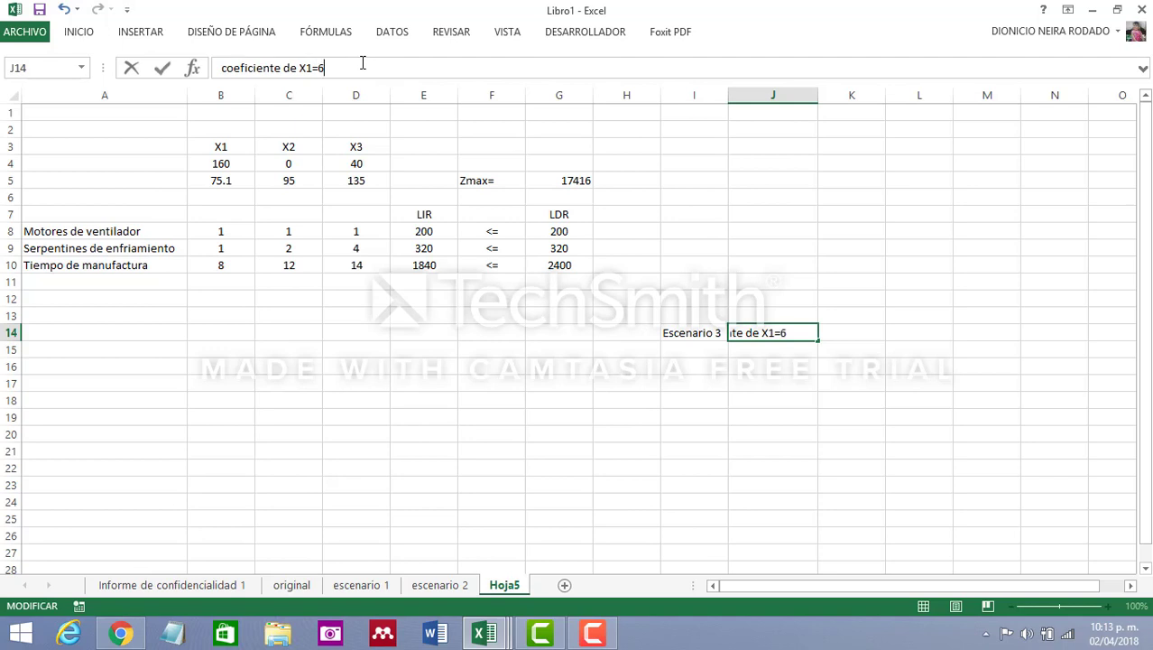
{"action": "key", "text": "Return"}
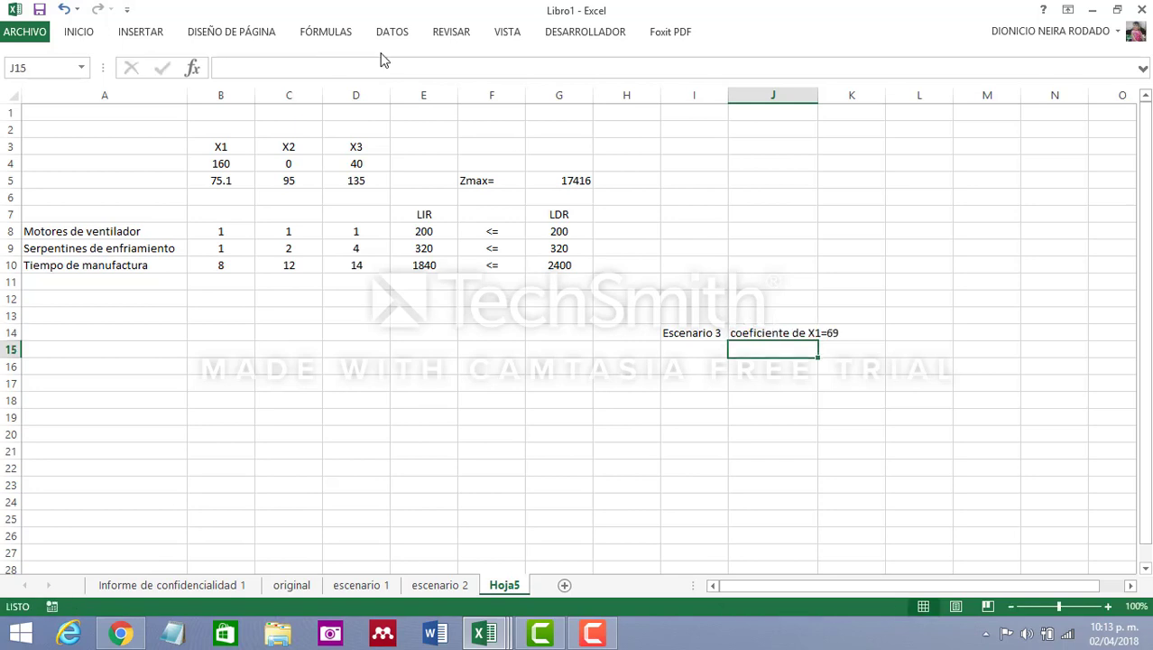
Fill the coefficient note from J14 down into J15 and edit the copy to read "coeficiente de X2=92"
{"action": "left_click", "coordinate": [813, 333]}
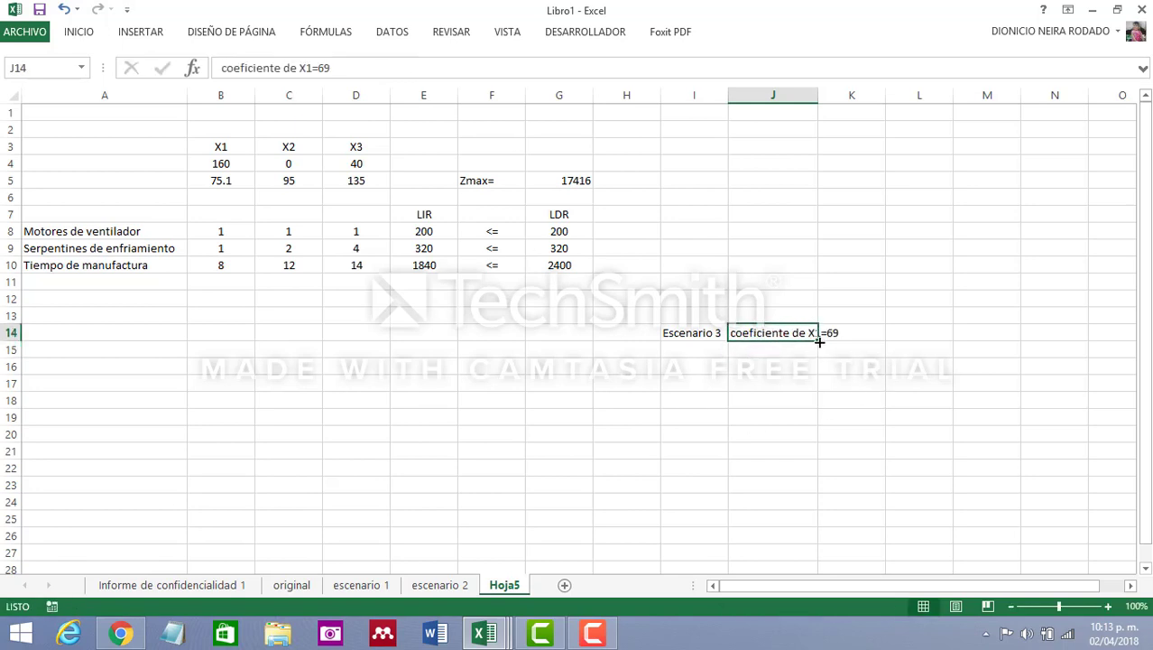
{"action": "left_click_drag", "start_coordinate": [820, 342], "coordinate": [819, 357]}
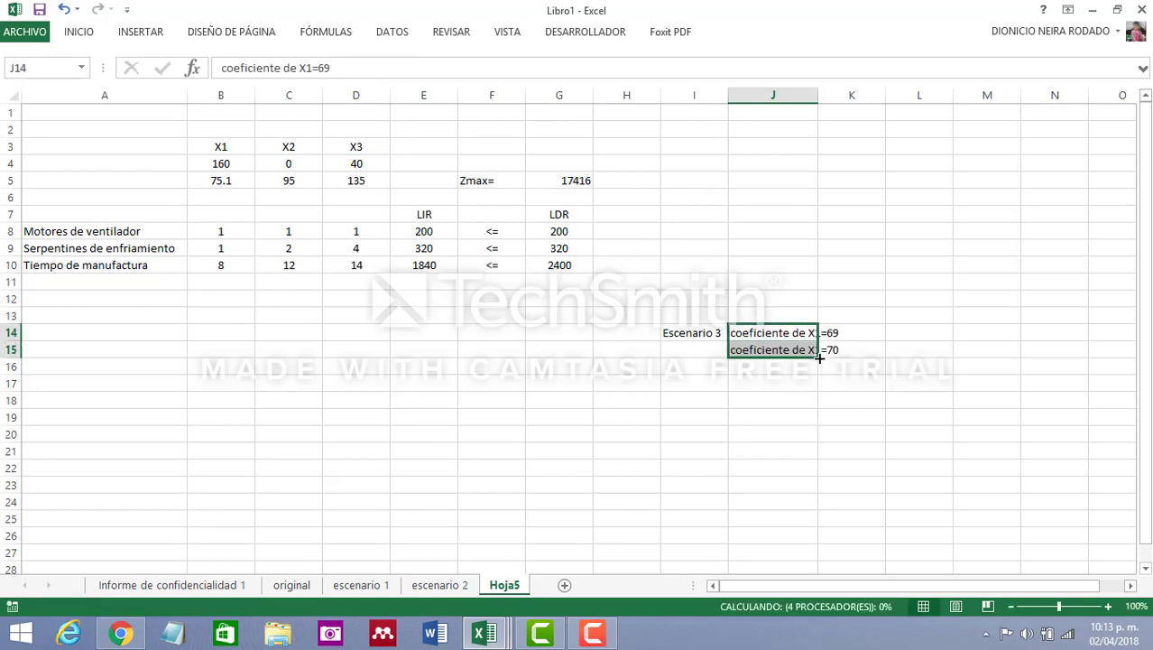
{"action": "left_click", "coordinate": [807, 348]}
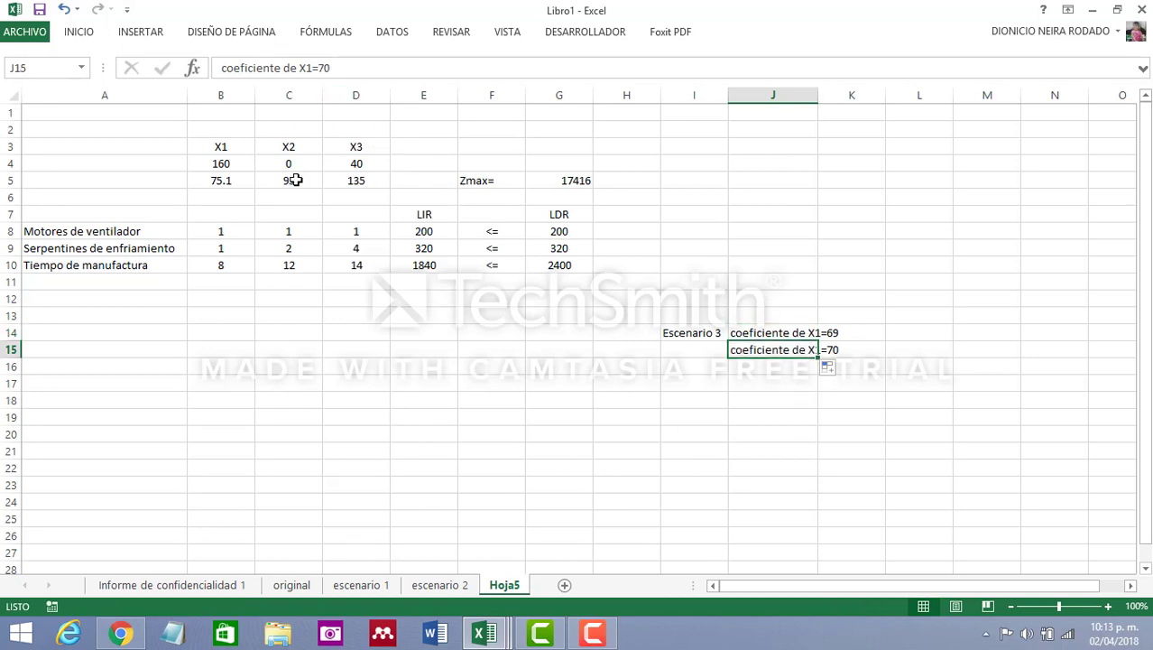
{"action": "left_click", "coordinate": [346, 68]}
{"action": "key", "text": "BackSpace"}
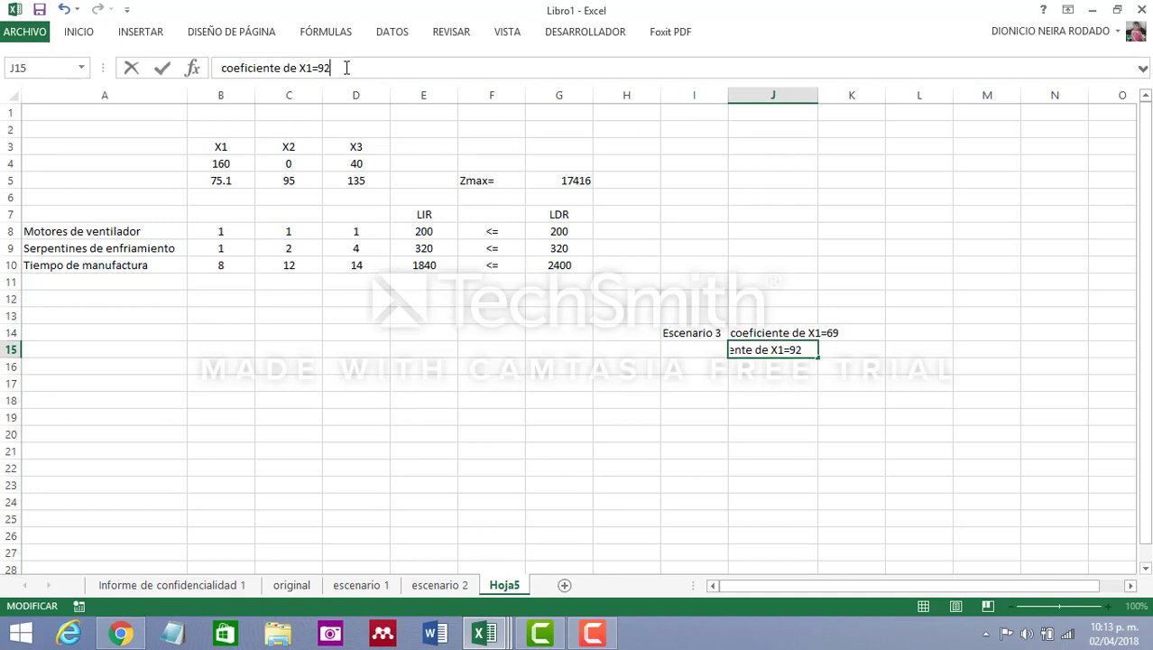
{"action": "left_click", "coordinate": [783, 414]}
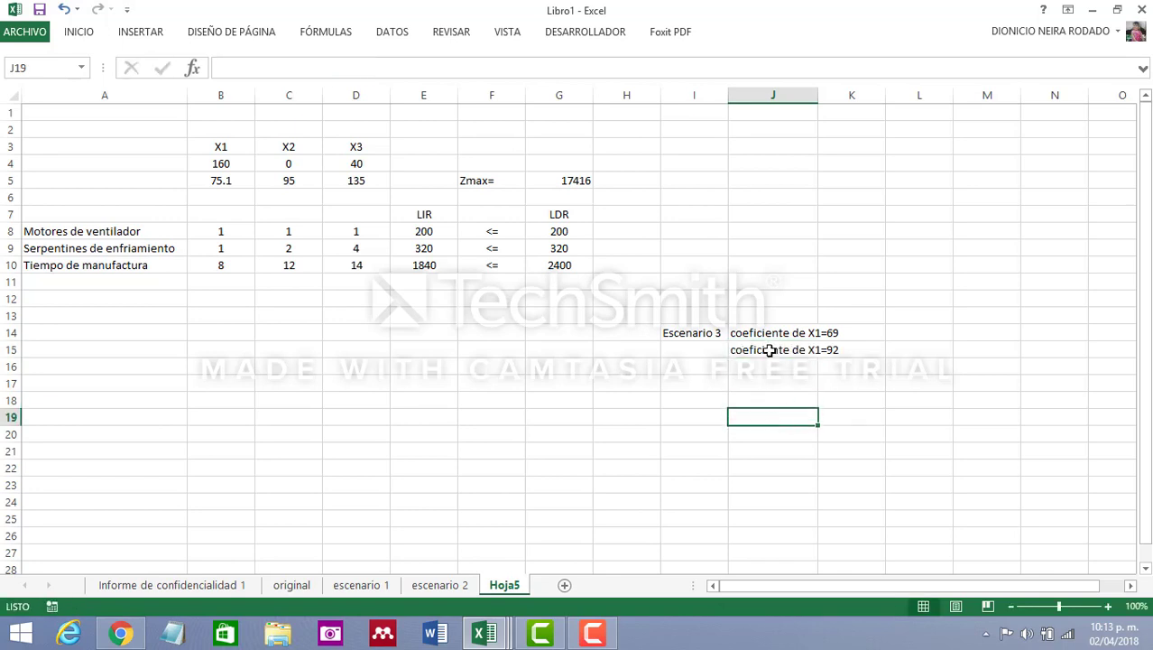
{"action": "left_click", "coordinate": [766, 352]}
{"action": "left_click", "coordinate": [313, 68]}
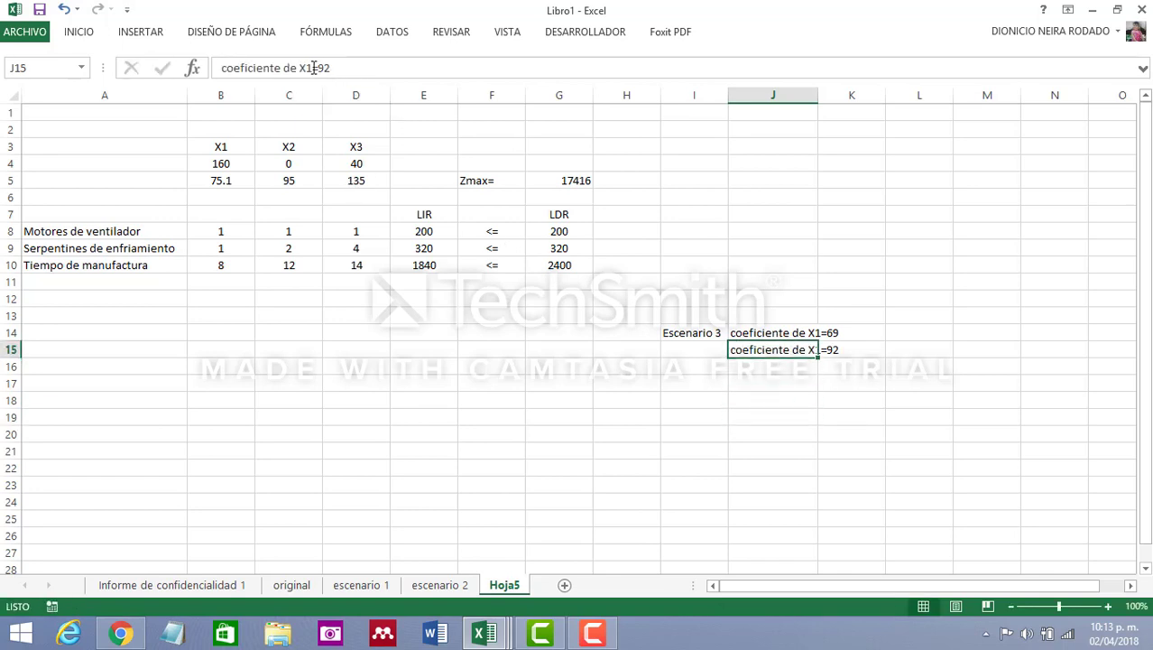
{"action": "key", "text": "BackSpace"}
{"action": "type", "text": "2"}
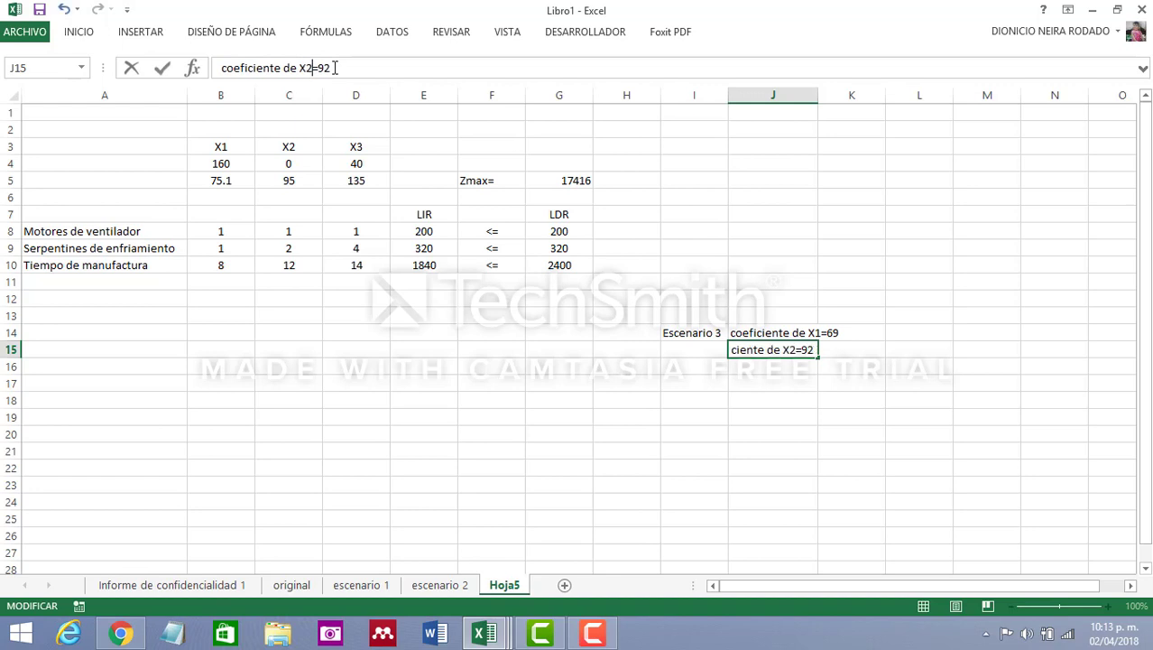
{"action": "key", "text": "Return"}
Enter the label "X1" in cell J17 beneath the scenario's coefficient notes
{"action": "left_click", "coordinate": [810, 385]}
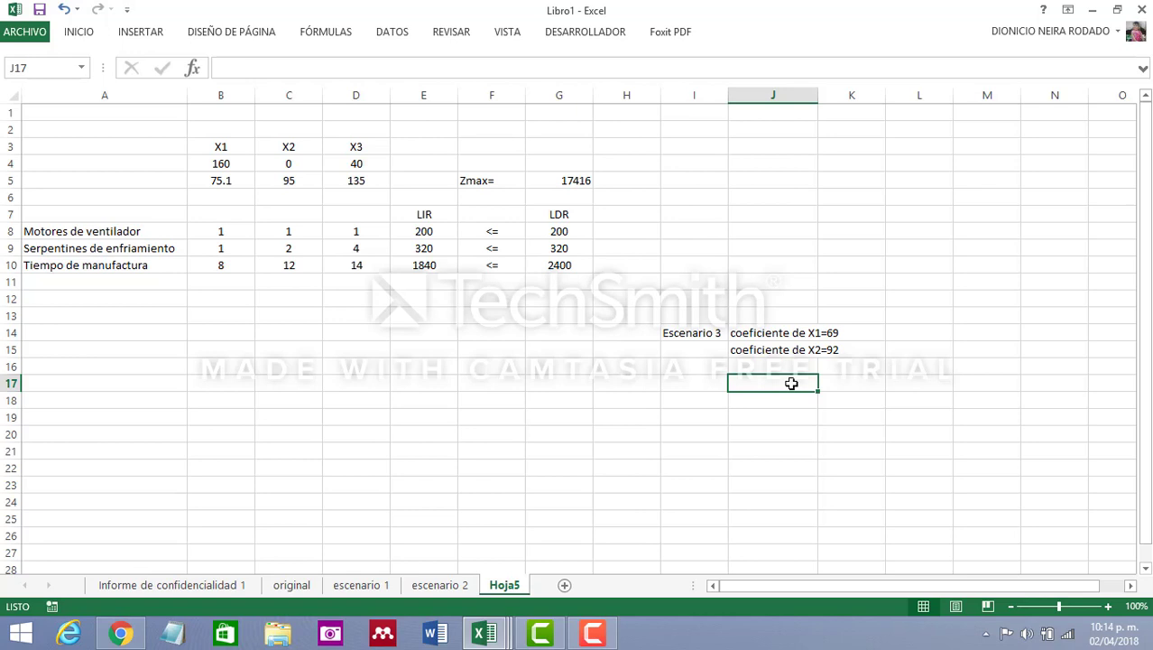
{"action": "type", "text": "X"}
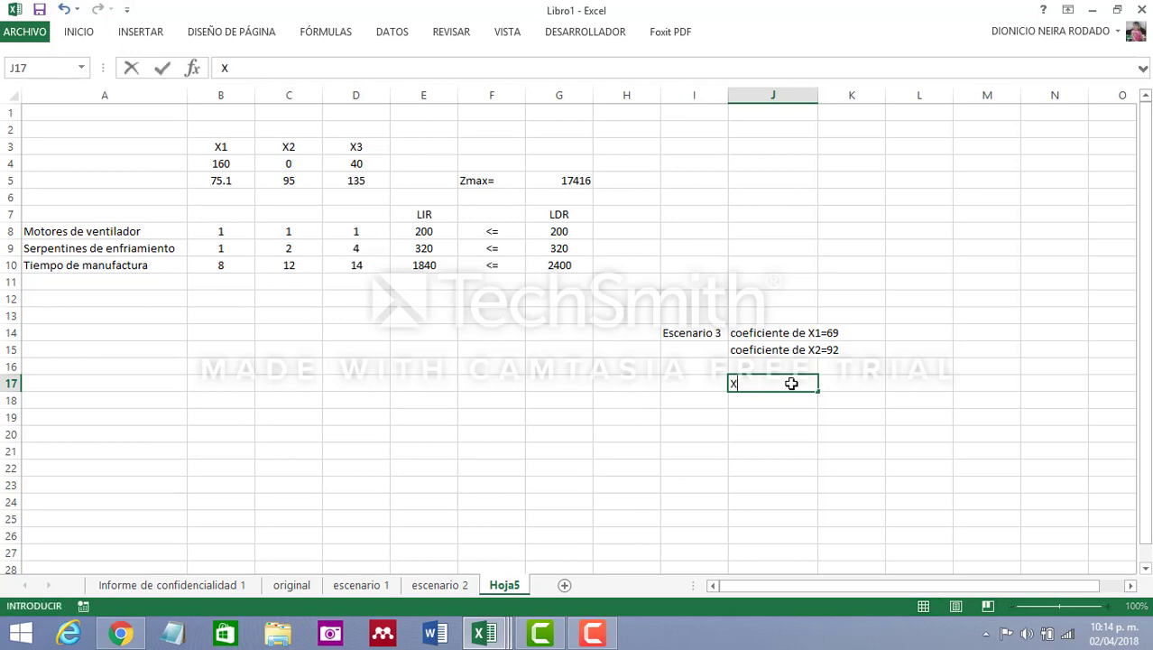
{"action": "type", "text": "1"}
{"action": "left_click", "coordinate": [837, 384]}
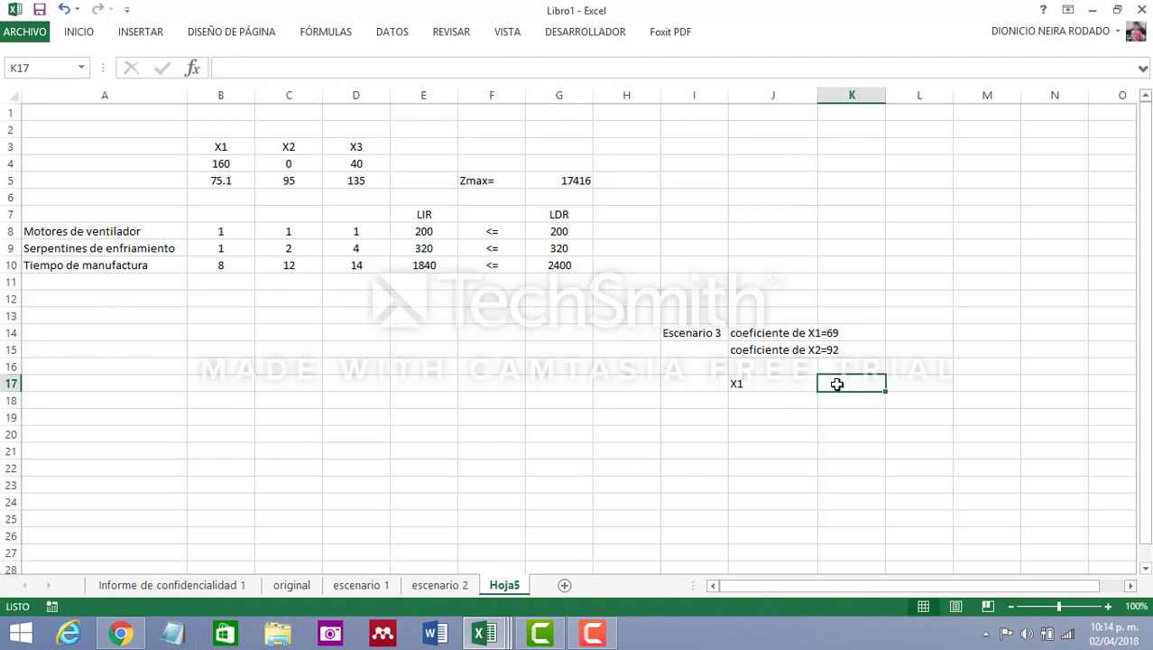
Set the X1 objective coefficient in cell B5 back to its original value of 63
{"action": "left_click", "coordinate": [225, 181]}
{"action": "type", "text": "63"}
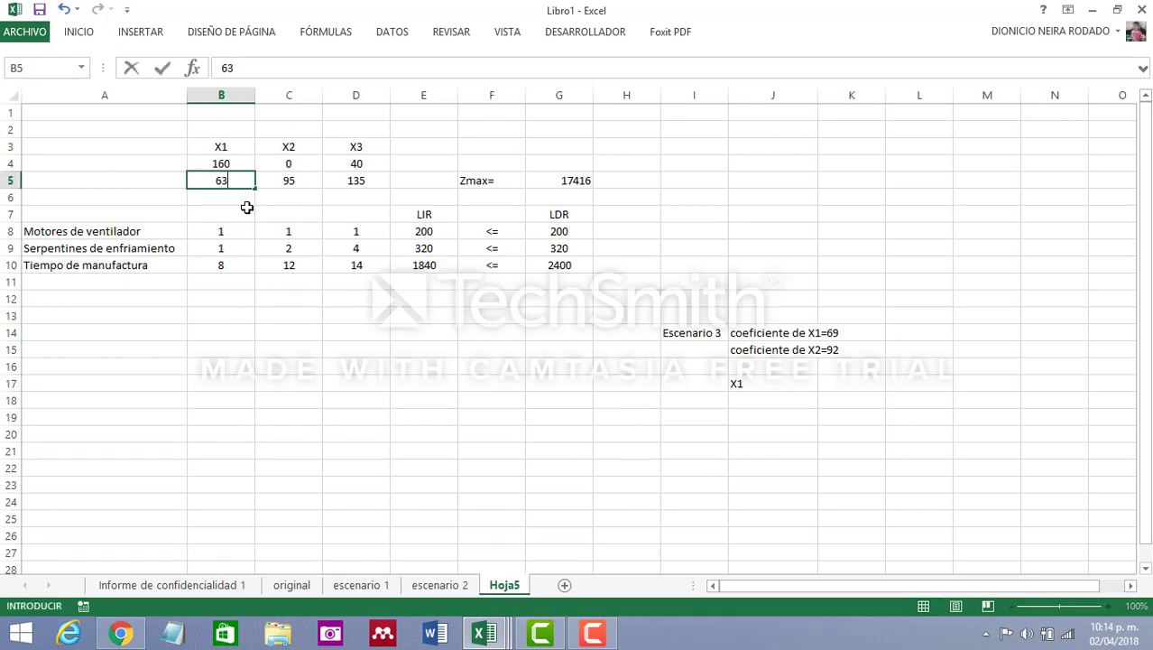
{"action": "left_click", "coordinate": [316, 314]}
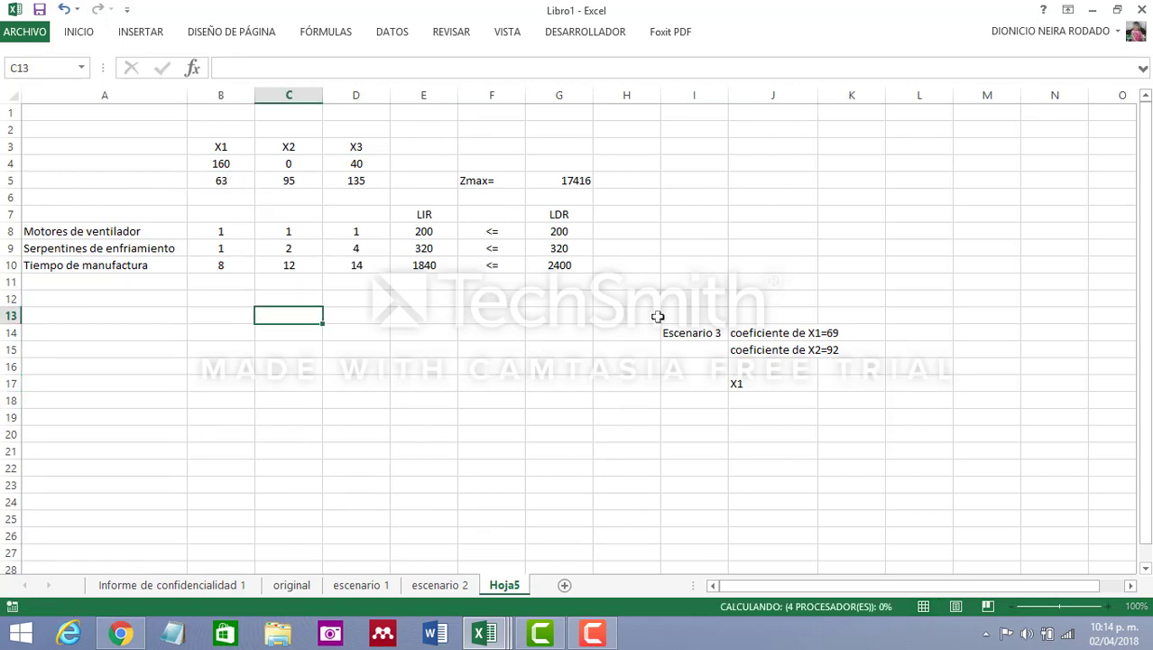
Calculate X1's share of its permissible increase in cell K17 with the formula +6/12
{"action": "left_click", "coordinate": [777, 384]}
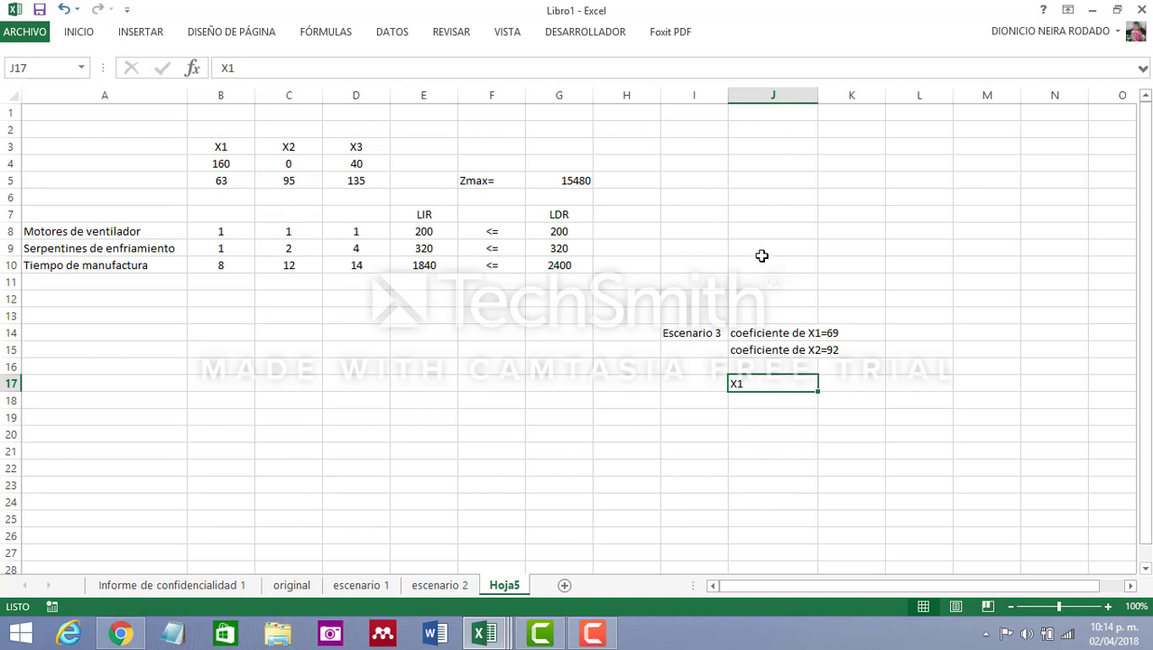
{"action": "left_click", "coordinate": [862, 388]}
{"action": "left_click", "coordinate": [346, 63]}
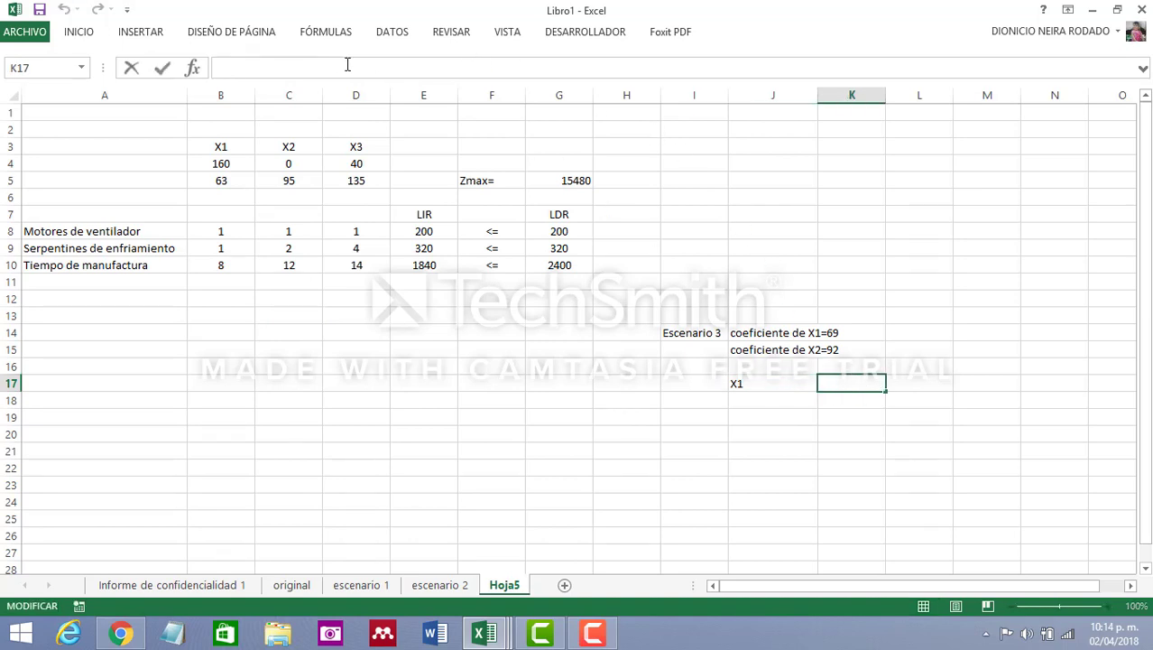
{"action": "type", "text": "+6/12"}
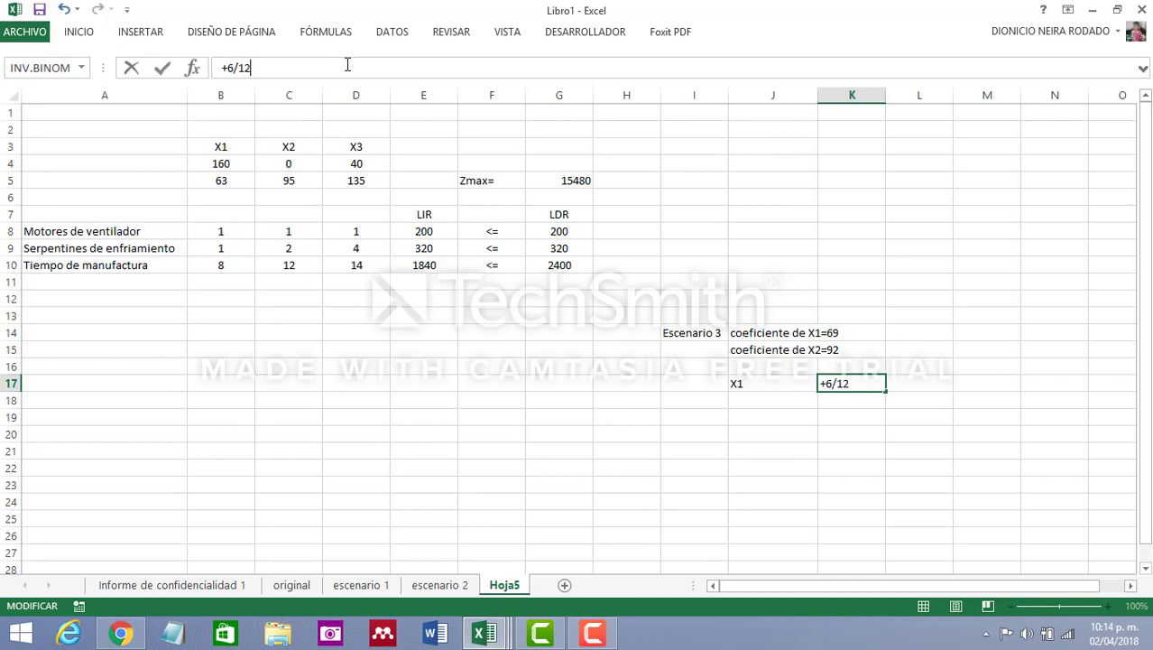
{"action": "key", "text": "Return"}
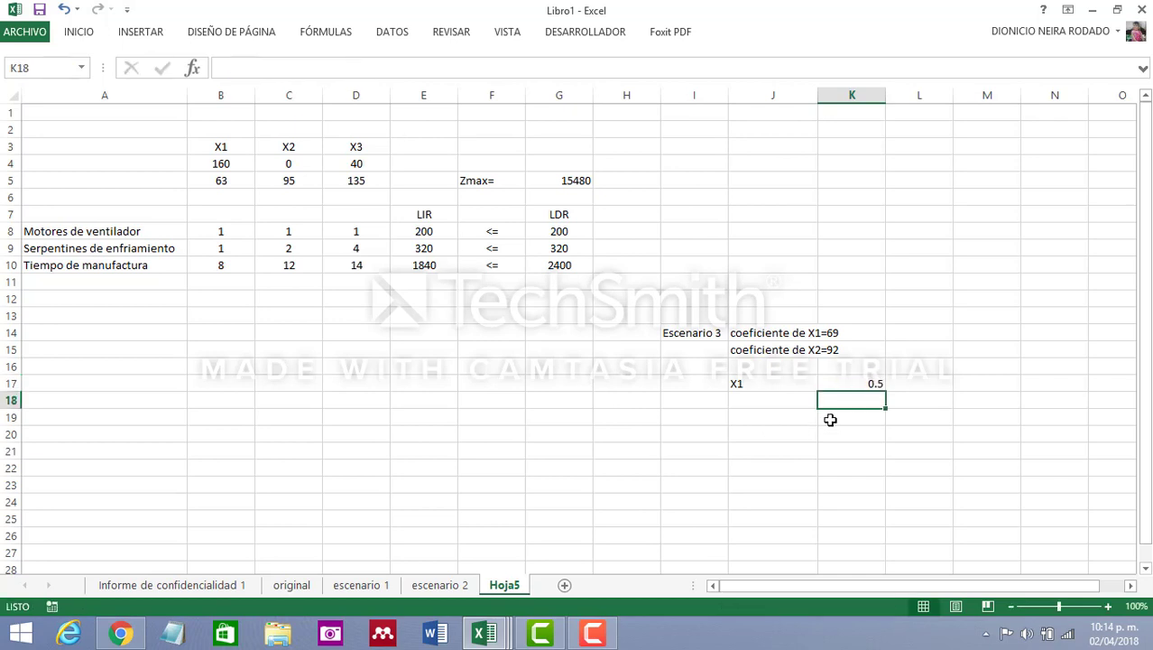
Add the label "X2" in cell J18 and calculate its share of the permissible decrease in K18 as +3/8
{"action": "left_click", "coordinate": [773, 398]}
{"action": "type", "text": "X2"}
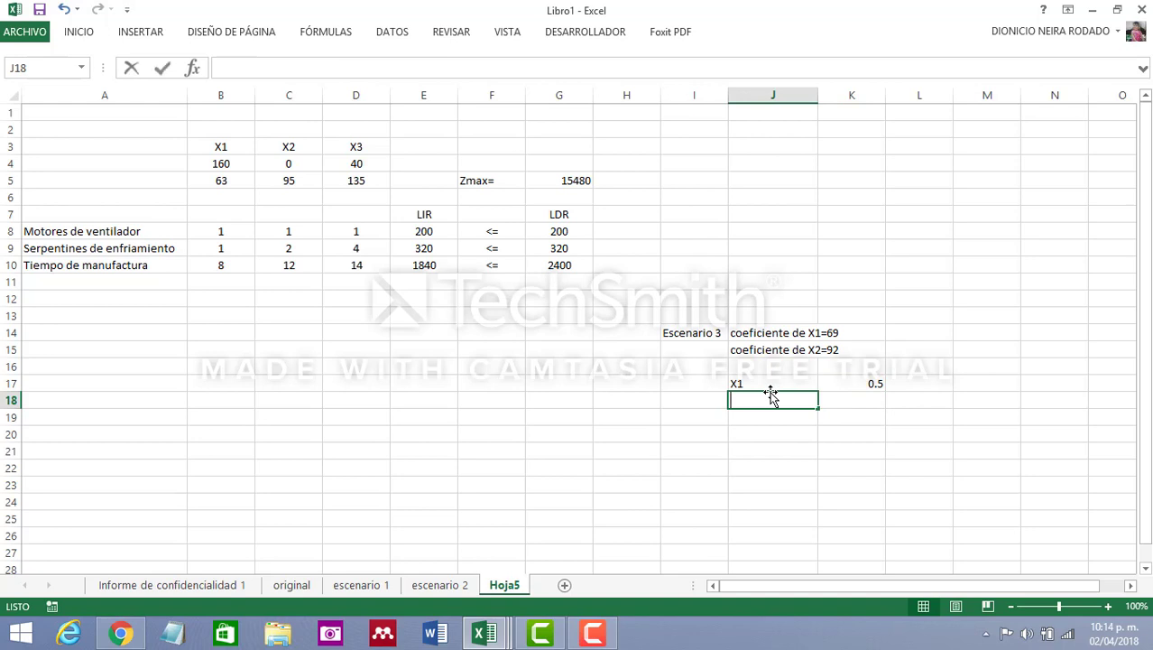
{"action": "left_click", "coordinate": [844, 404]}
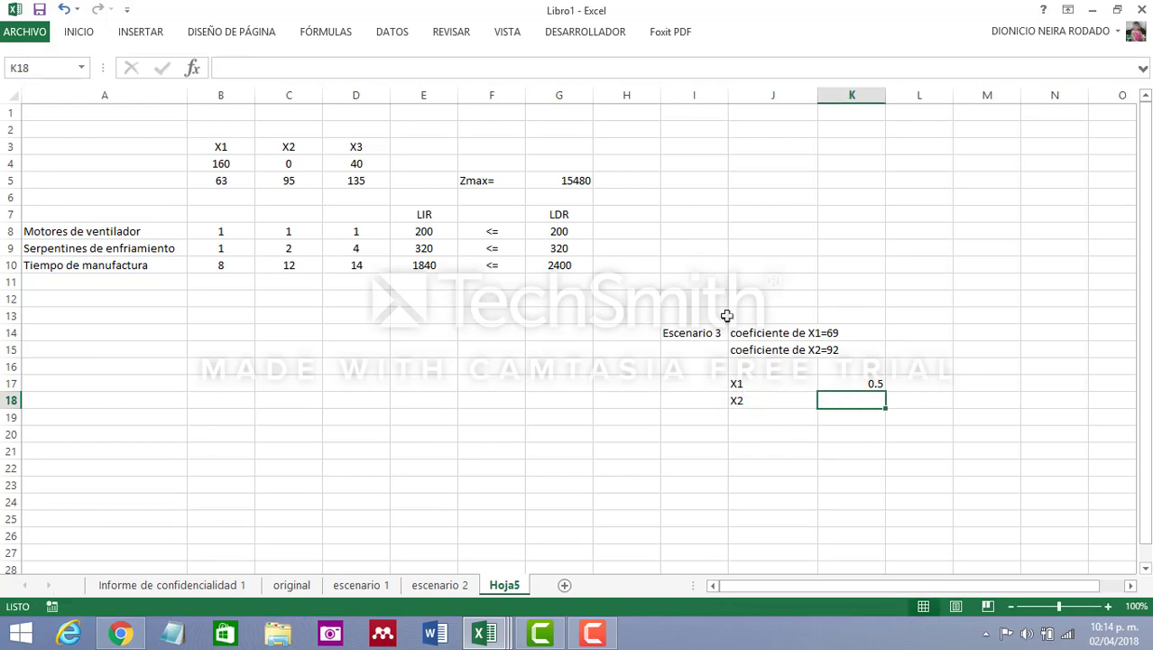
{"action": "type", "text": "+3/8"}
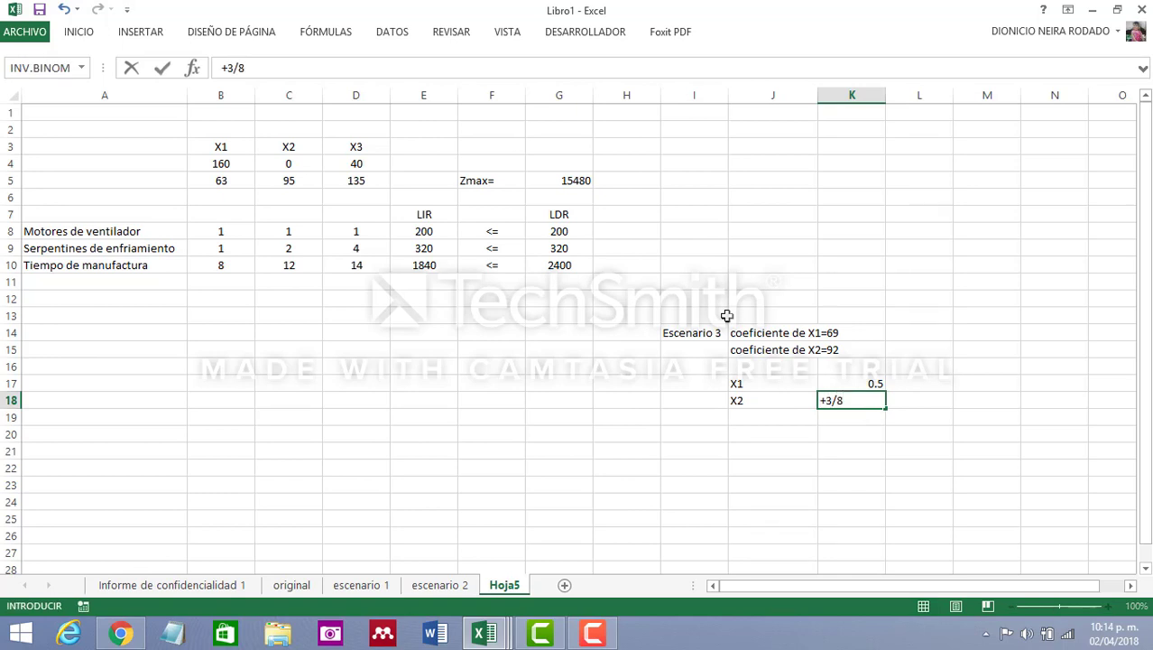
{"action": "key", "text": "Return"}
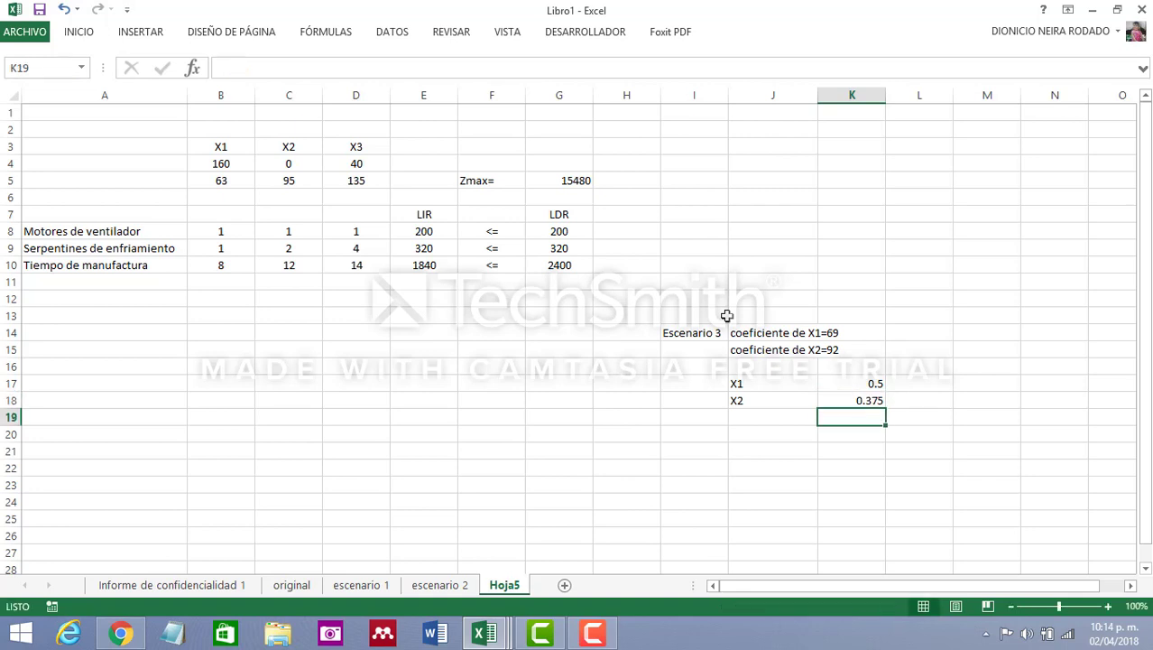
Add the X1 and X2 ratios with the formula +K17+K18 in K20, and move that total to K21
{"action": "left_click", "coordinate": [866, 438]}
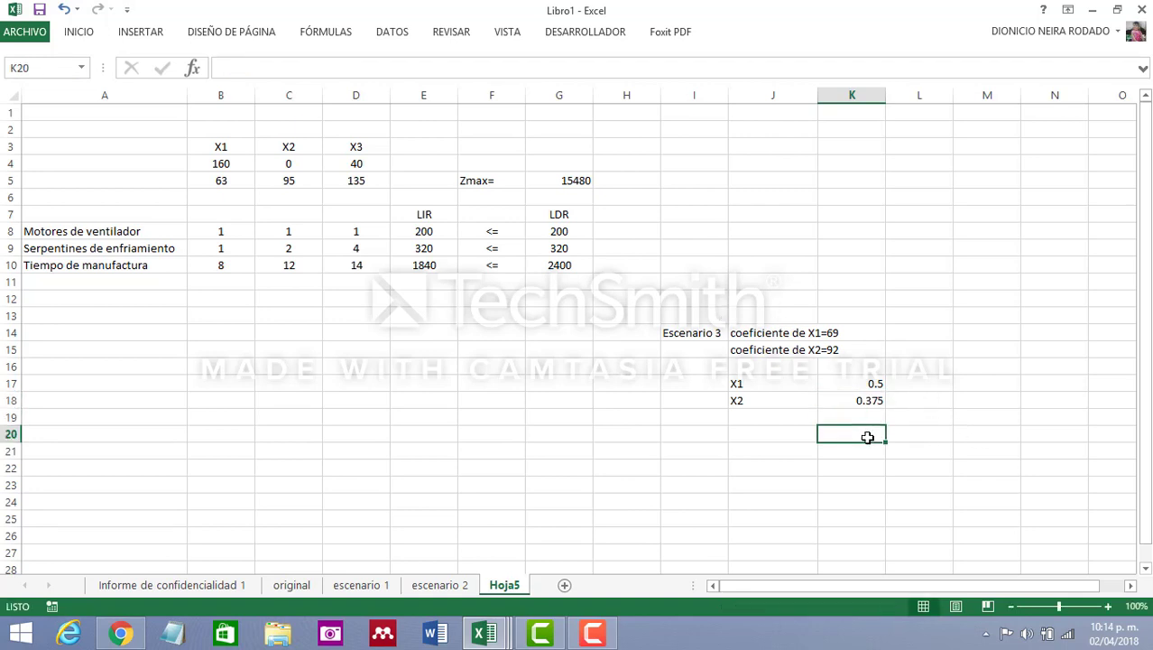
{"action": "type", "text": "+"}
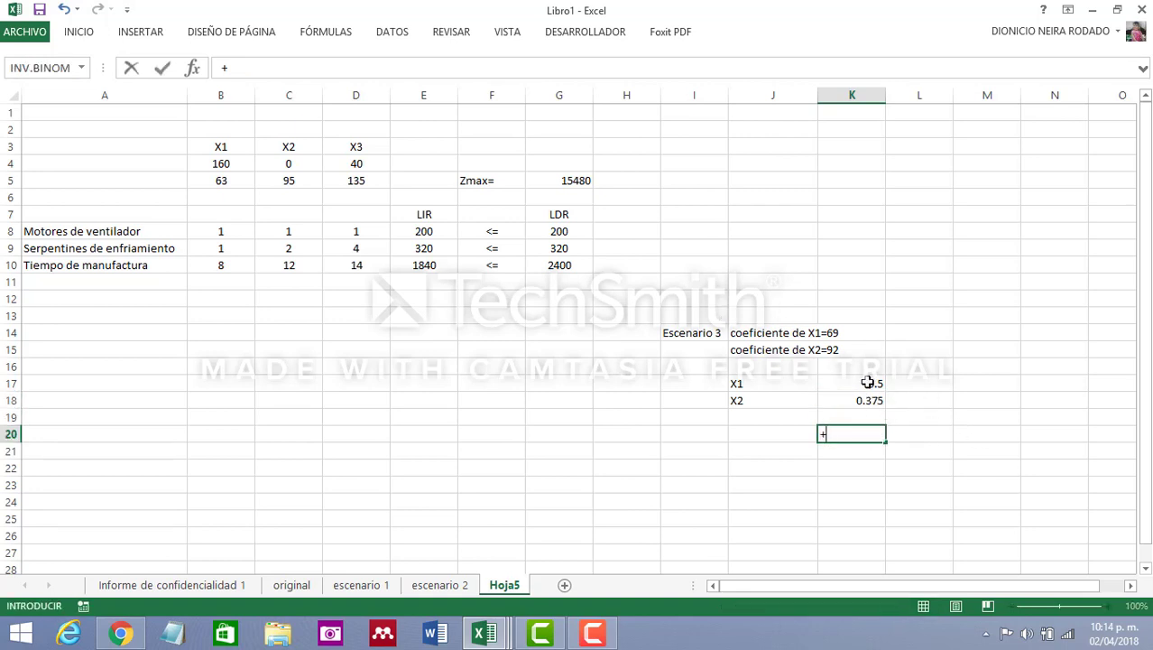
{"action": "left_click", "coordinate": [870, 380]}
{"action": "type", "text": "+"}
{"action": "left_click", "coordinate": [873, 400]}
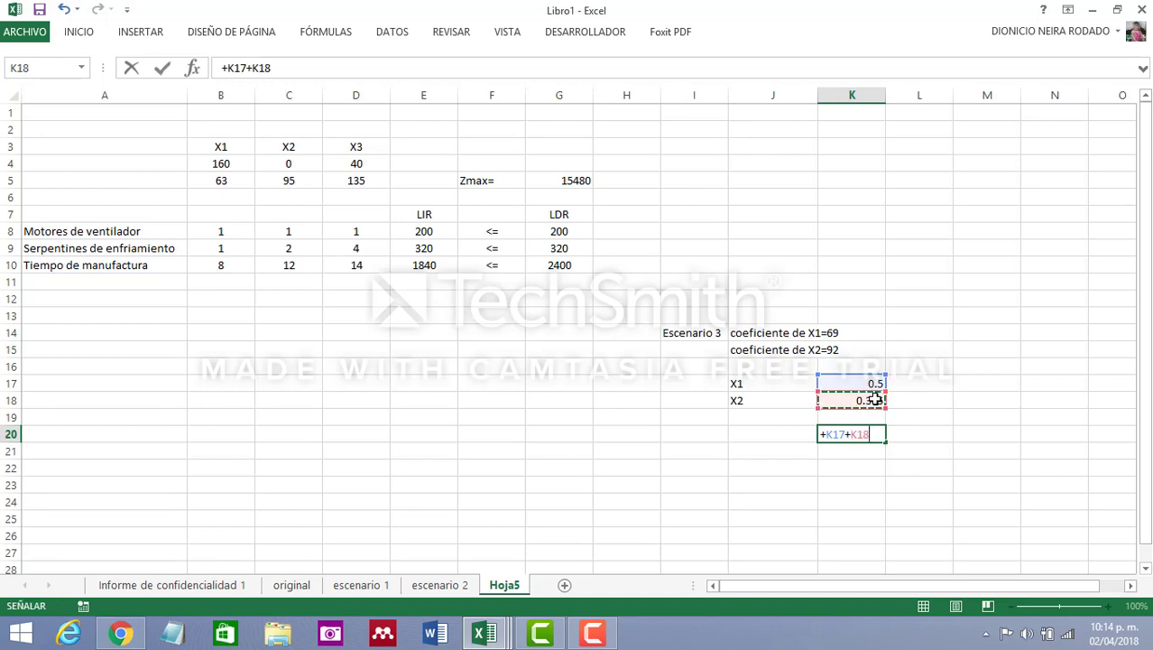
{"action": "key", "text": "Return"}
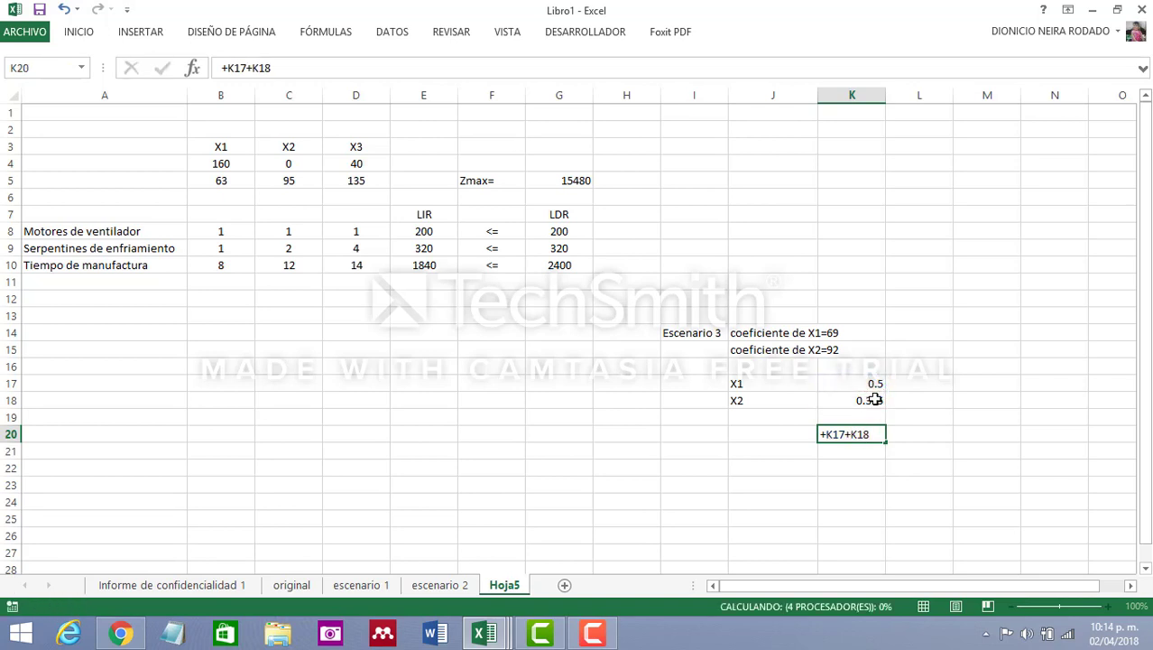
{"action": "left_click", "coordinate": [877, 435]}
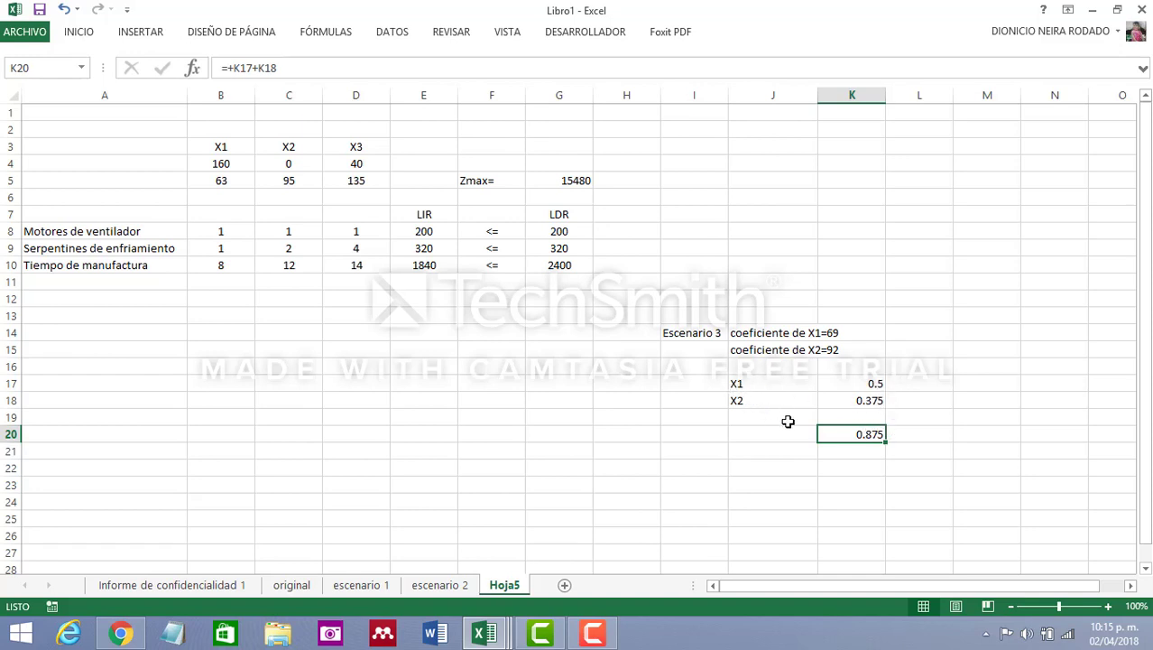
{"action": "left_click_drag", "start_coordinate": [844, 443], "coordinate": [843, 451]}
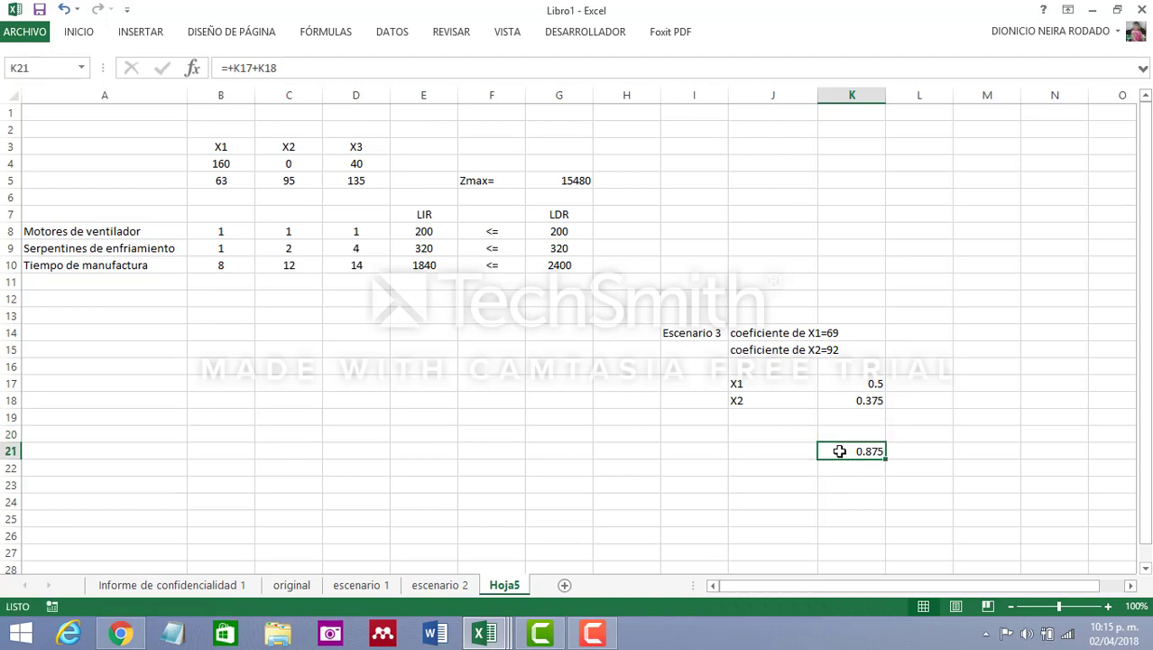
Rename the Hoja5 sheet as "escenario 3"
{"action": "double_click", "coordinate": [518, 587]}
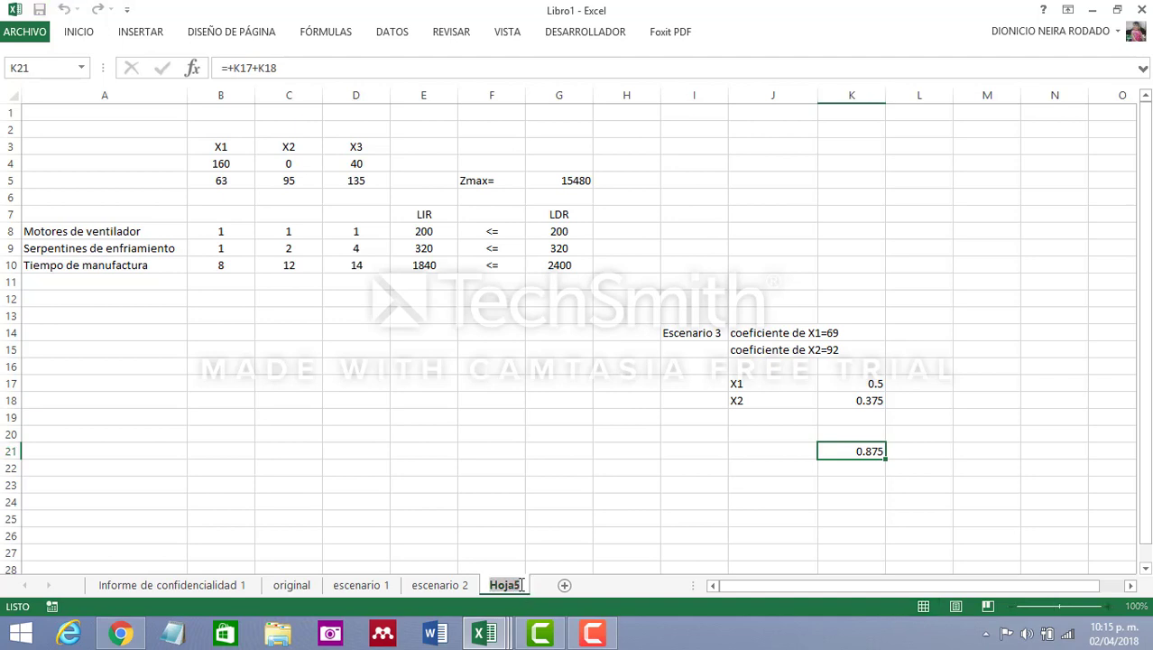
{"action": "type", "text": "escenar"}
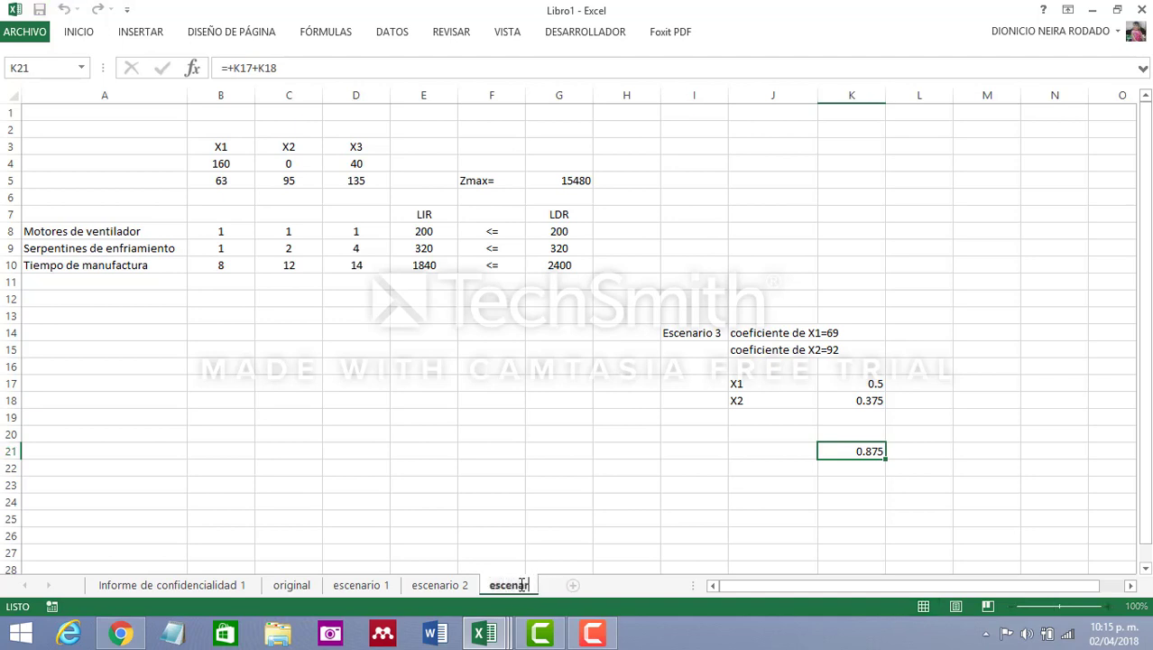
{"action": "type", "text": "io 3"}
{"action": "left_click", "coordinate": [573, 461]}
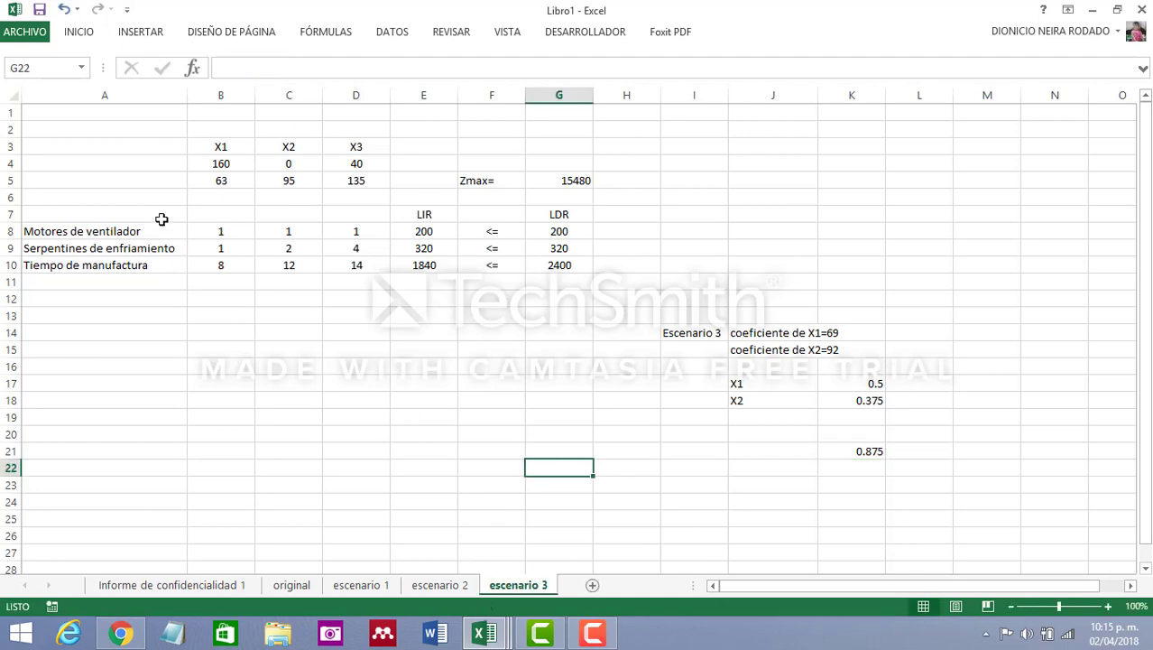
Set the objective coefficients to 69 for X1 in cell B5 and 92 for X2 in cell C5
{"action": "left_click", "coordinate": [223, 181]}
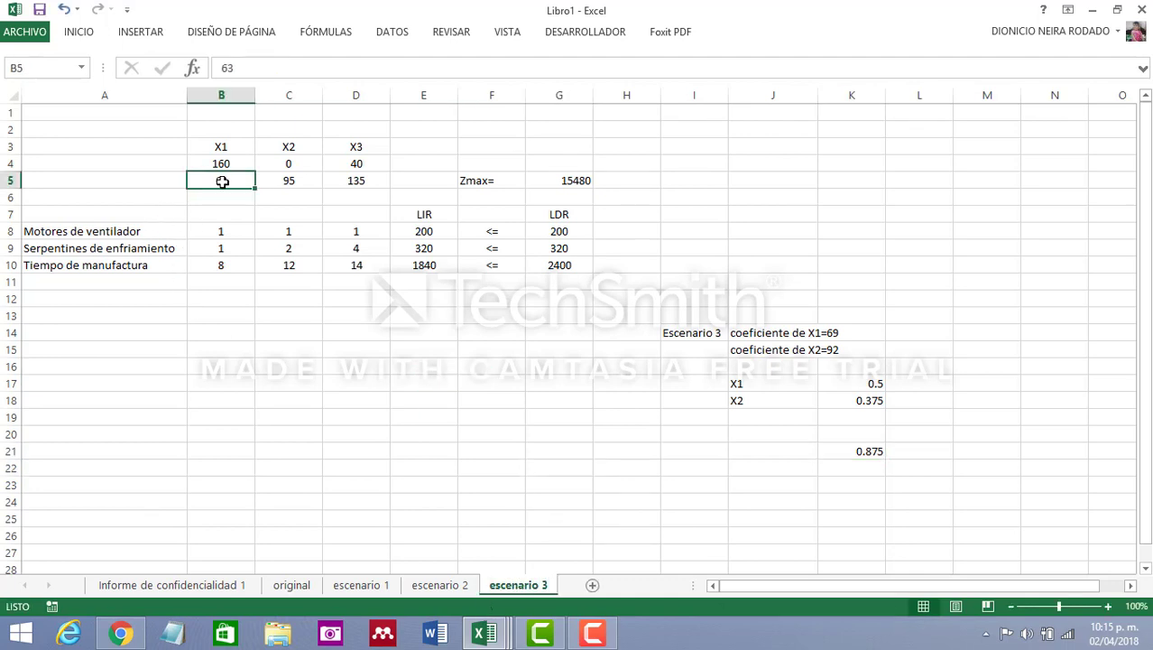
{"action": "type", "text": "69"}
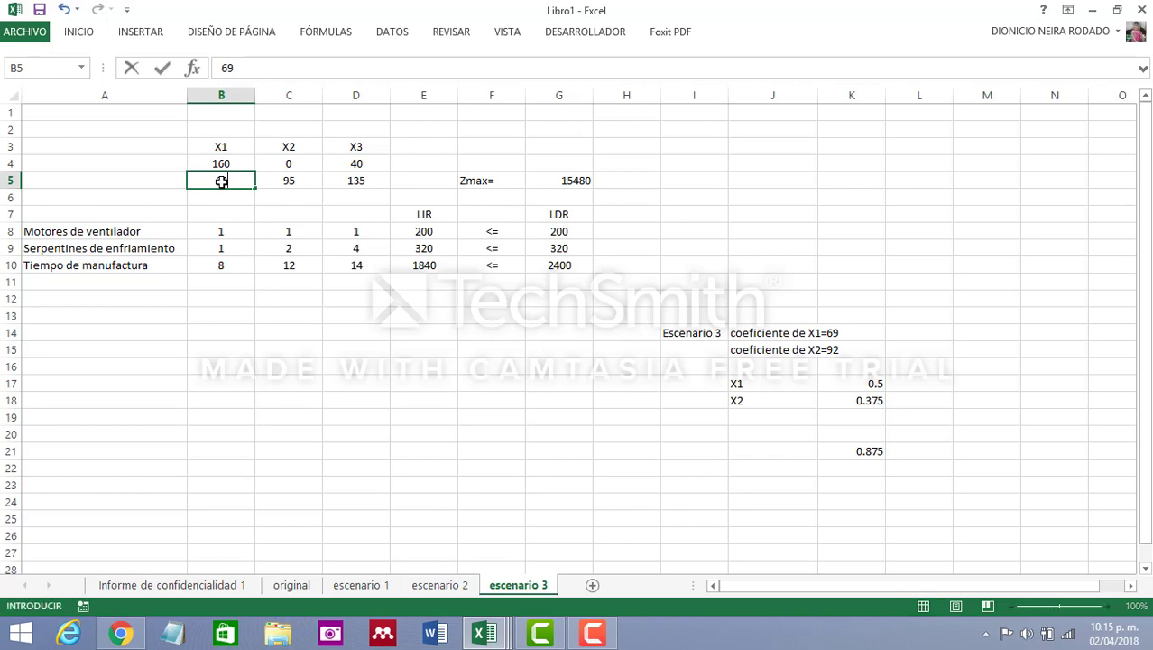
{"action": "left_click", "coordinate": [283, 181]}
{"action": "type", "text": "92"}
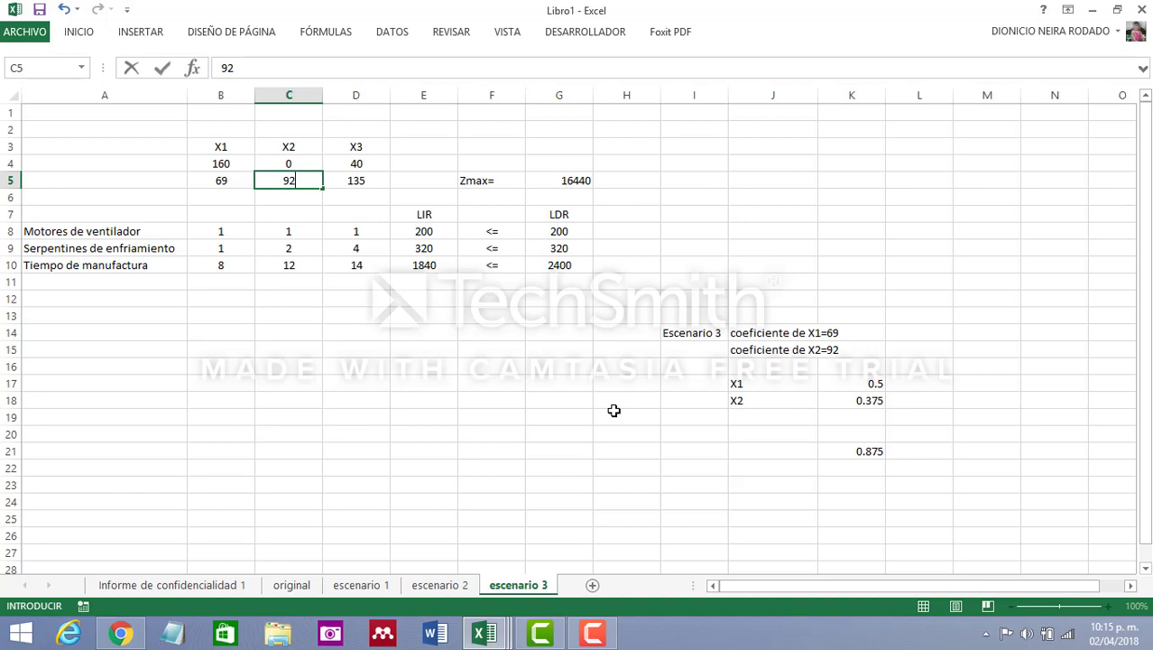
{"action": "left_click", "coordinate": [614, 411]}
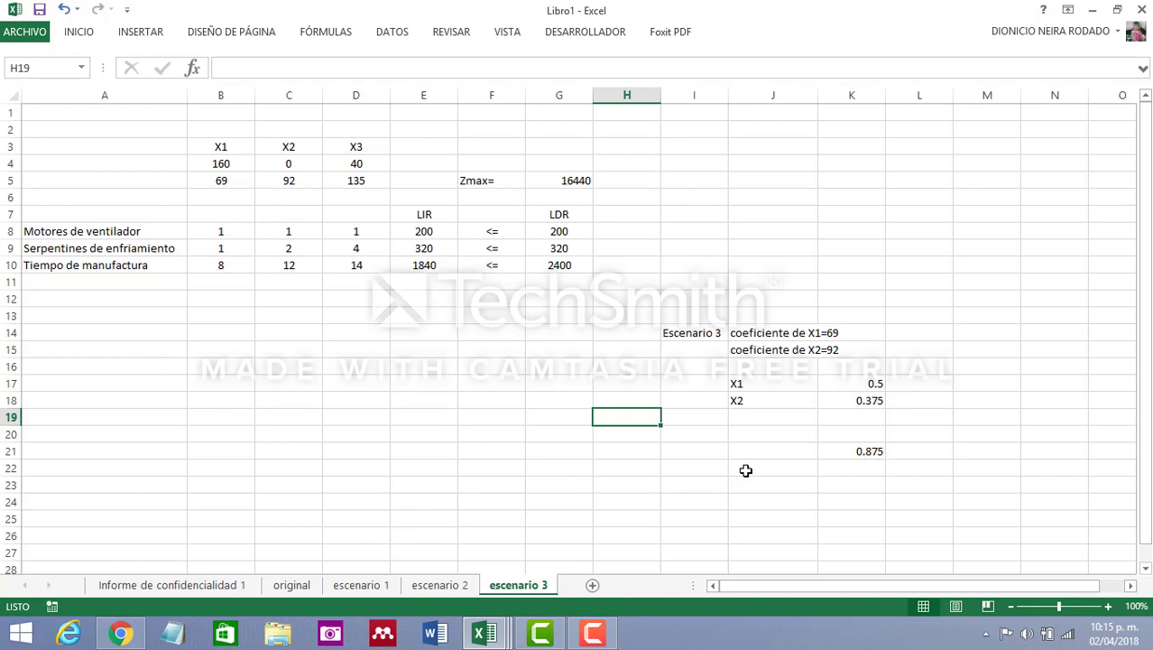
Check the ratio total in K21 on the escenario 3 sheet, and review the X1 and X2 solution values on the original sheet
{"action": "left_click", "coordinate": [870, 449]}
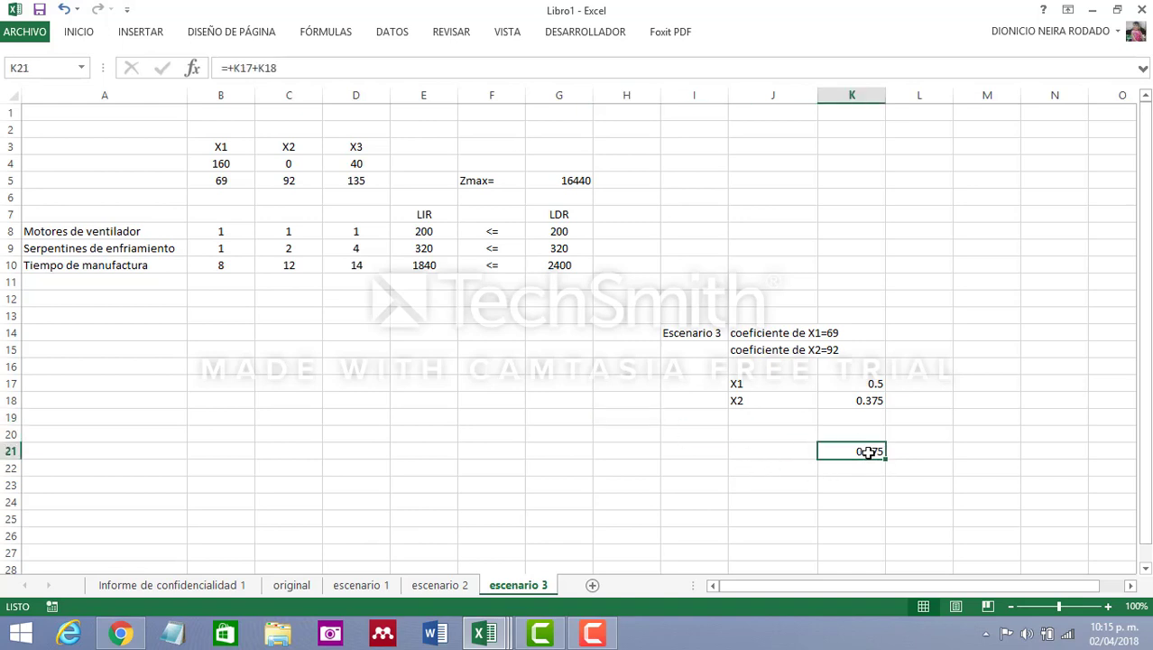
{"action": "left_click", "coordinate": [291, 588]}
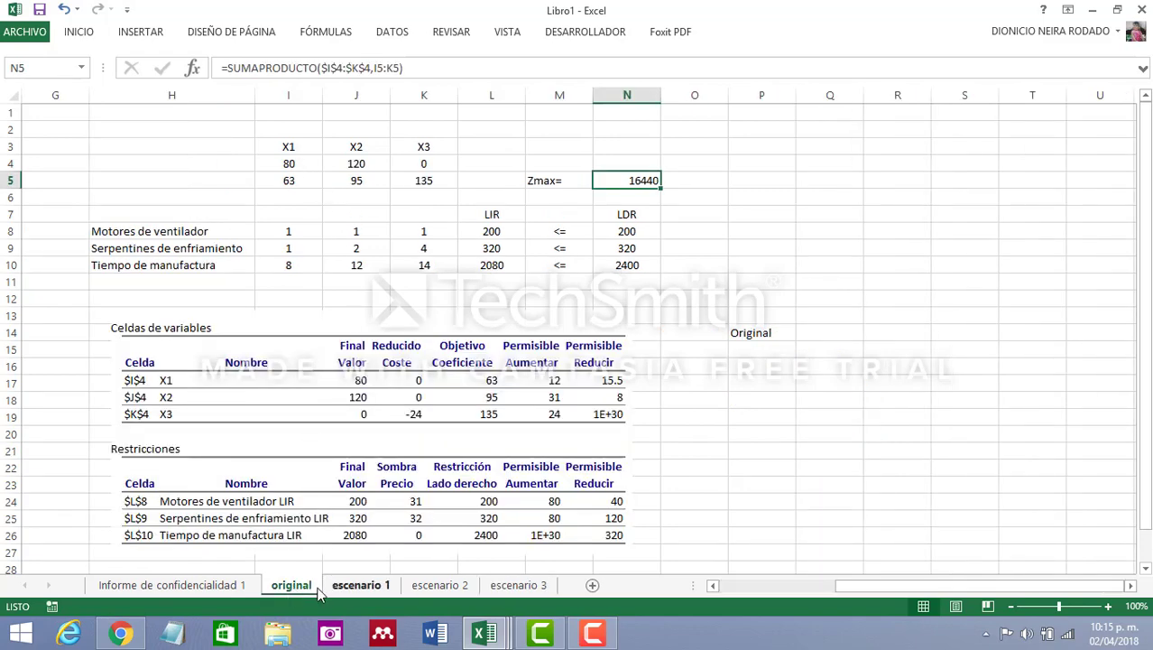
{"action": "left_click", "coordinate": [304, 163]}
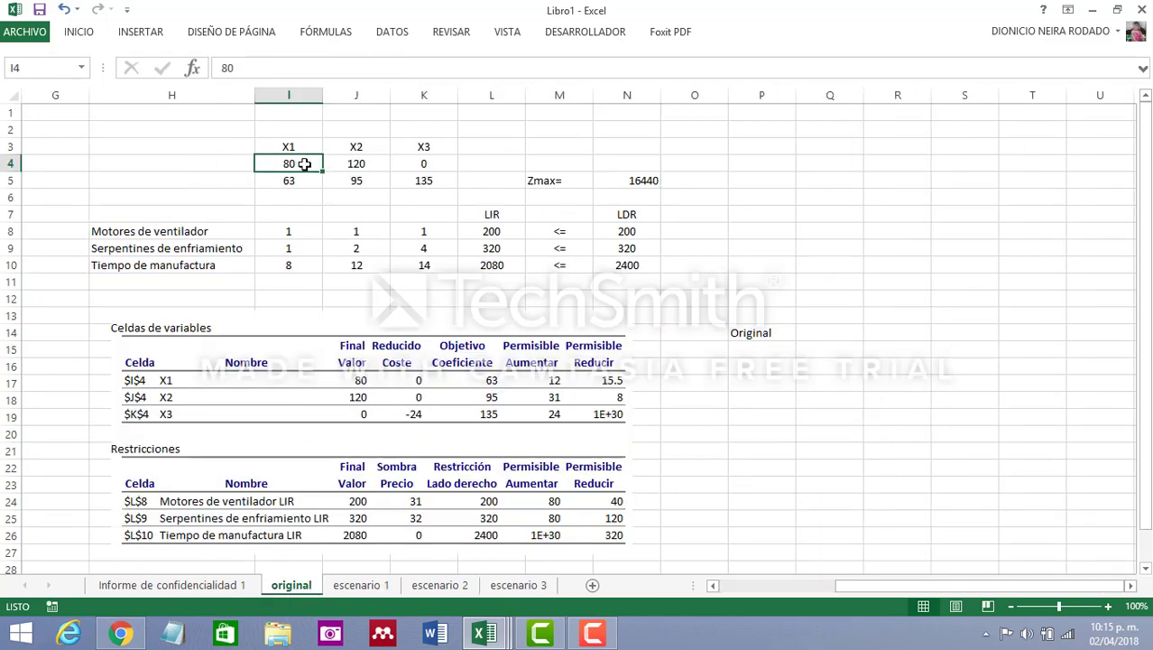
{"action": "left_click", "coordinate": [372, 165]}
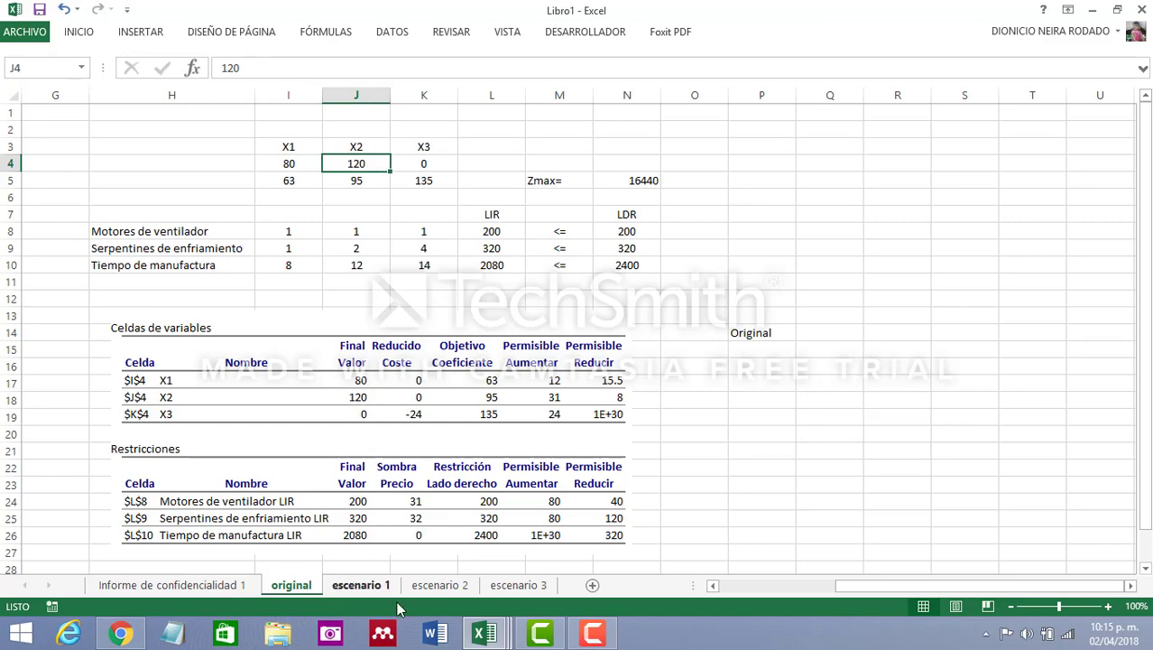
{"action": "left_click", "coordinate": [520, 586]}
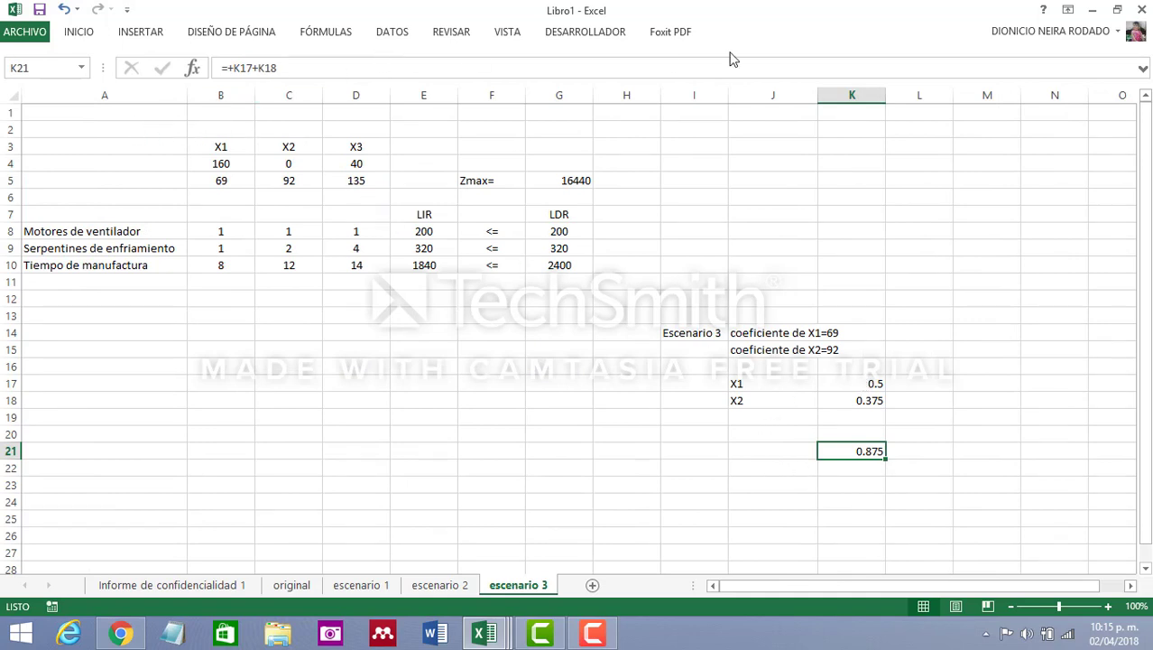
Set up Solver on the escenario 3 sheet to maximize G5 by changing the variable cells B4:D4
{"action": "left_click", "coordinate": [392, 32]}
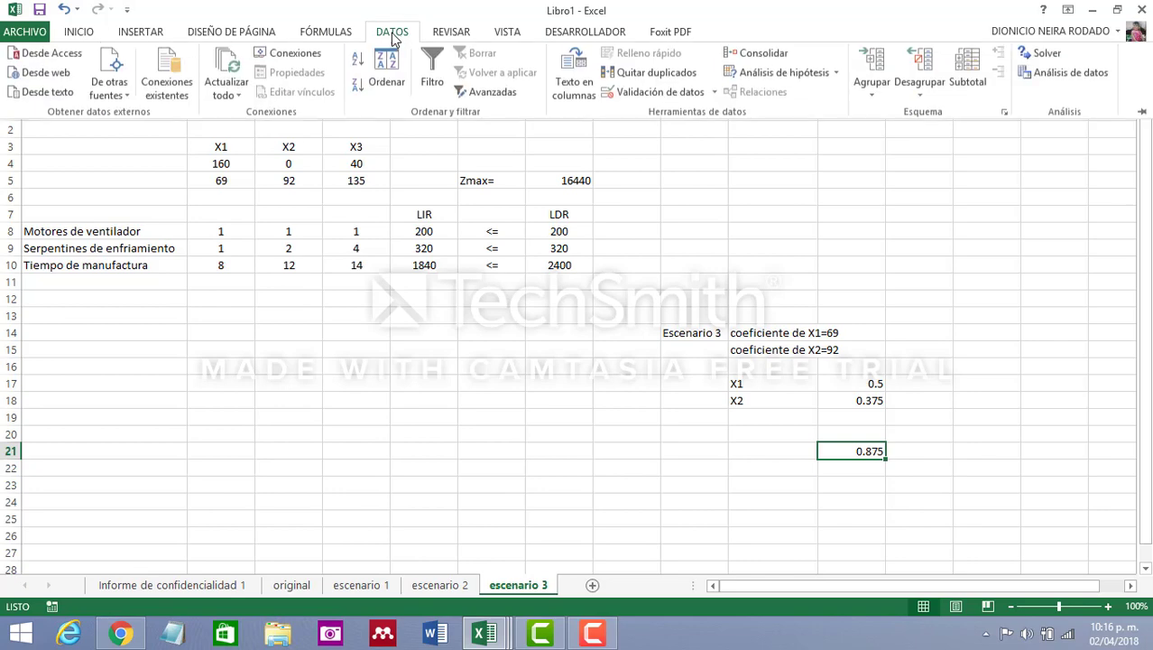
{"action": "left_click", "coordinate": [1047, 52]}
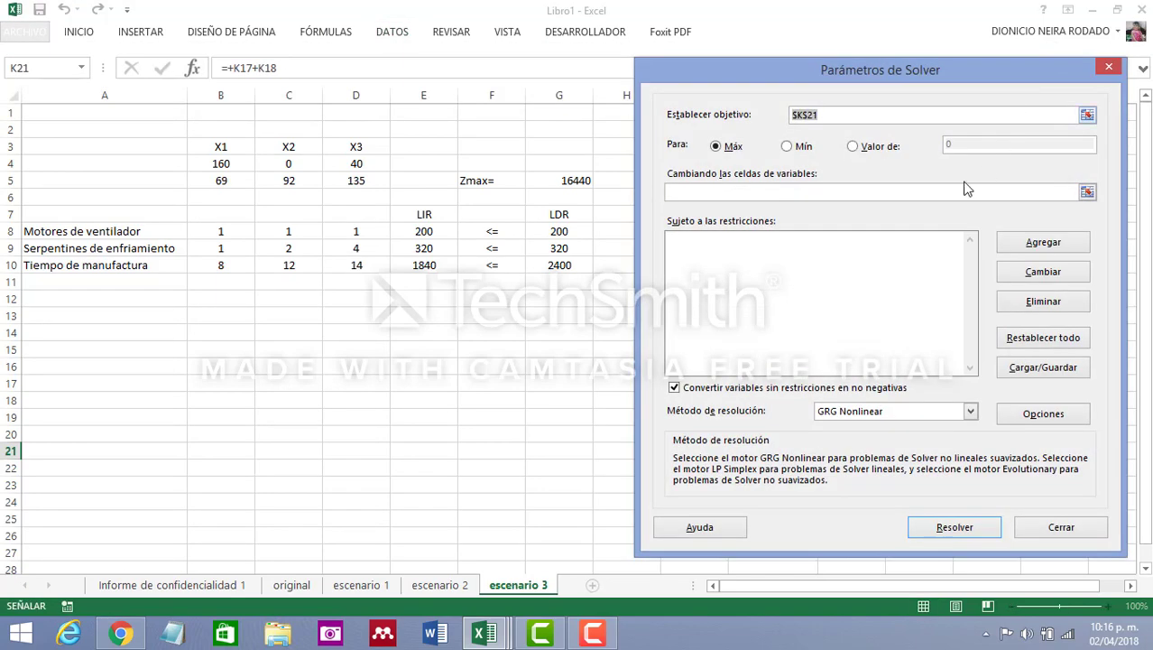
{"action": "left_click", "coordinate": [575, 181]}
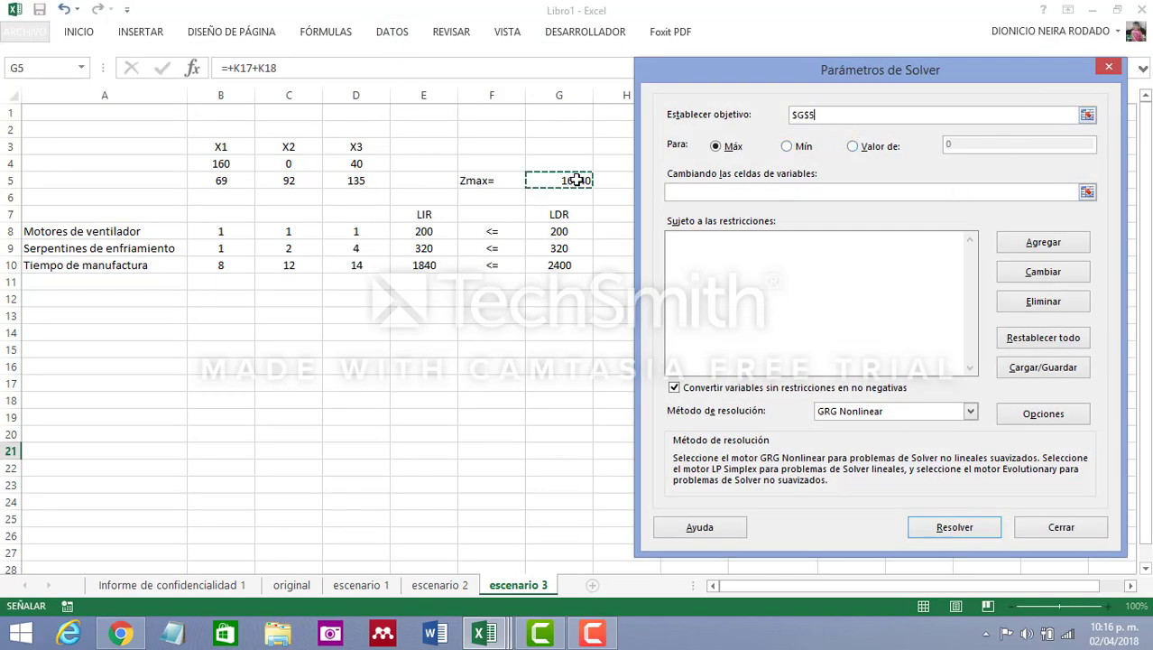
{"action": "left_click", "coordinate": [718, 193]}
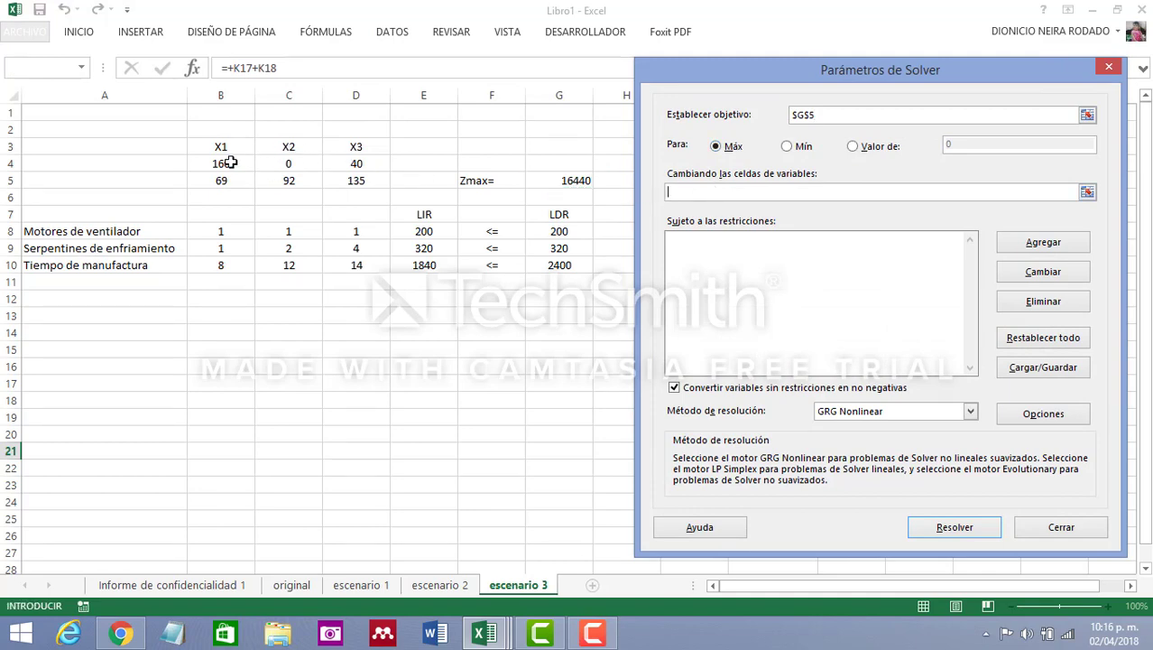
{"action": "left_click_drag", "start_coordinate": [231, 163], "coordinate": [344, 160]}
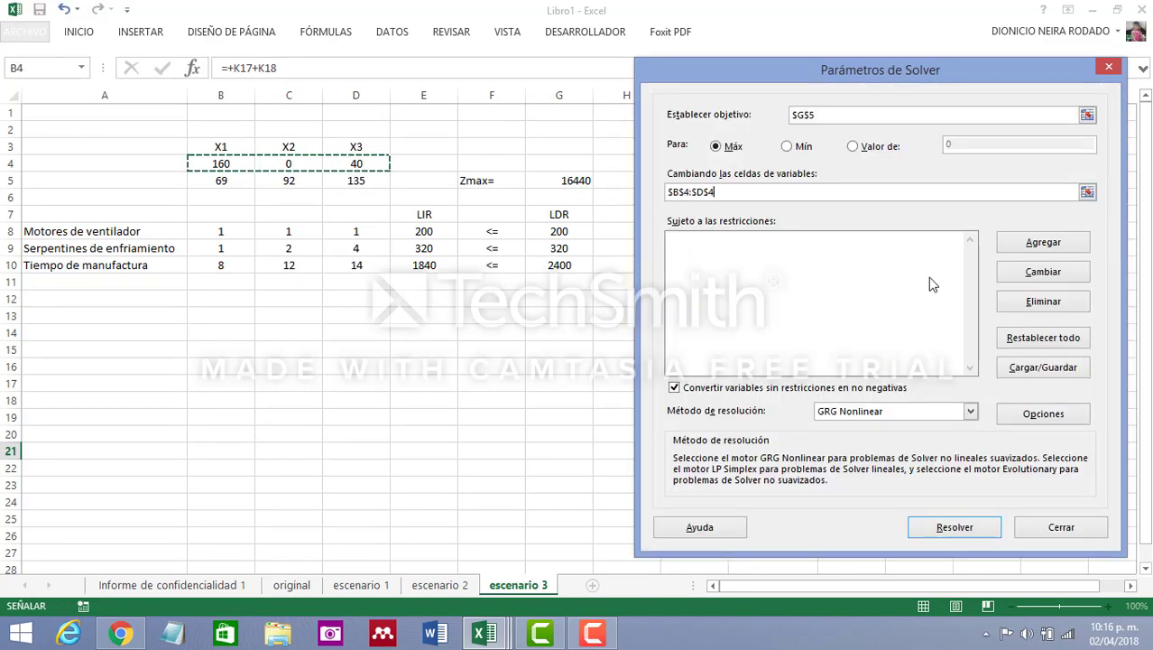
Add the Solver constraint that E8:E10 must be less than or equal to G8:G10
{"action": "left_click", "coordinate": [1043, 243]}
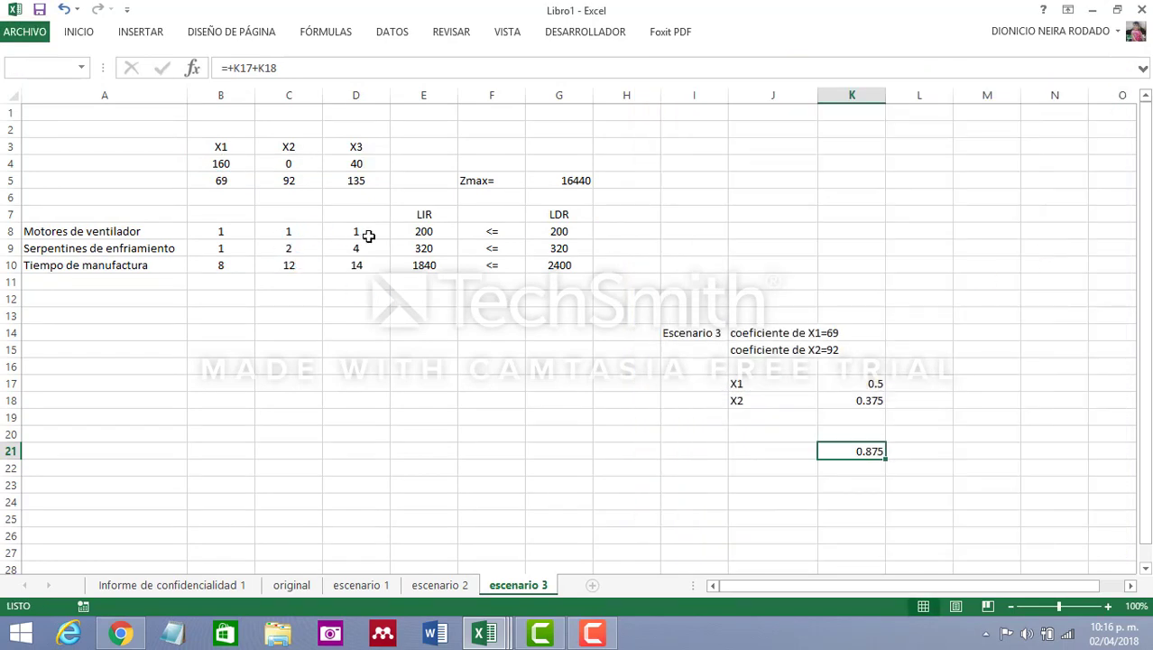
{"action": "left_click_drag", "start_coordinate": [422, 229], "coordinate": [422, 263]}
{"action": "left_click", "coordinate": [935, 313]}
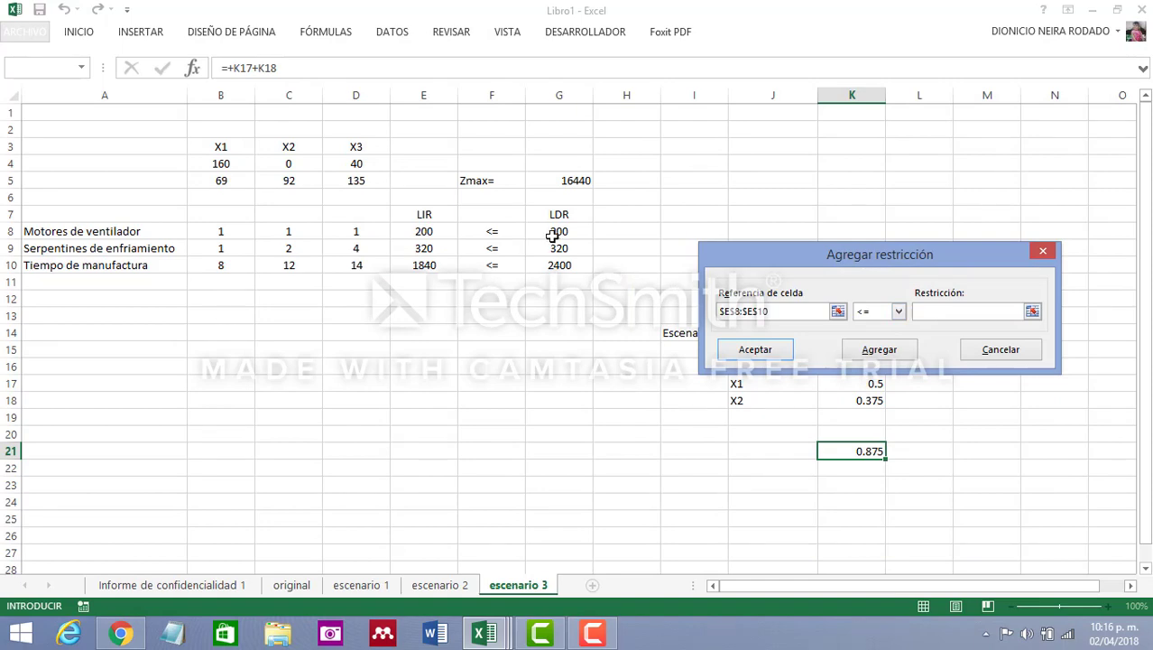
{"action": "left_click_drag", "start_coordinate": [556, 232], "coordinate": [552, 264]}
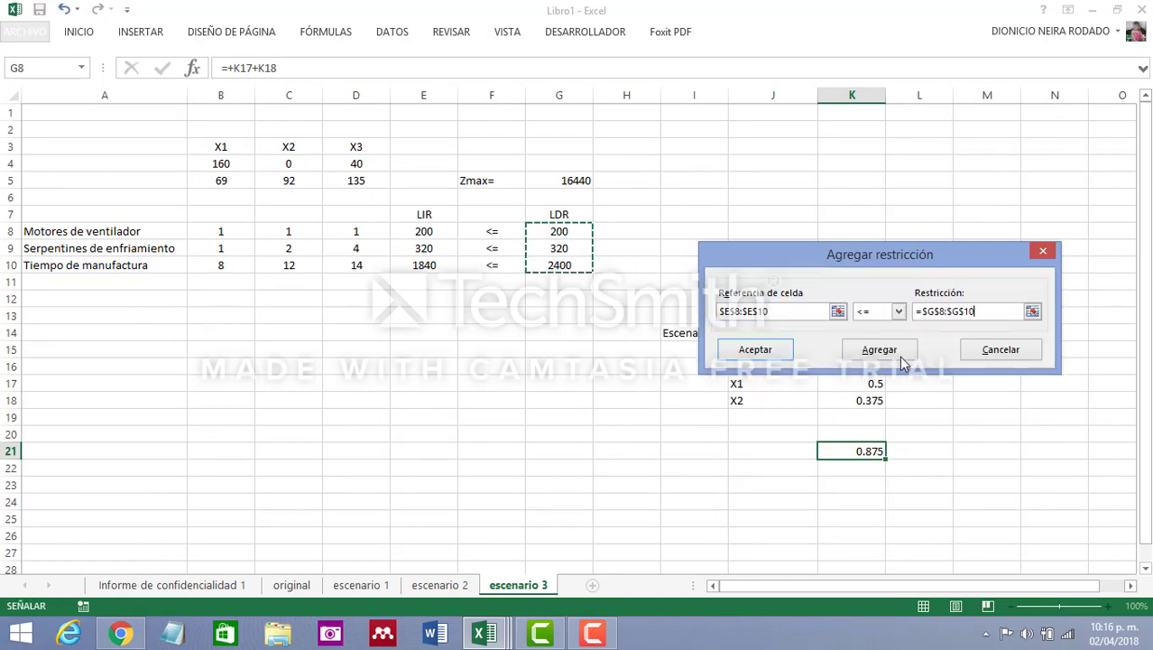
{"action": "left_click", "coordinate": [756, 352]}
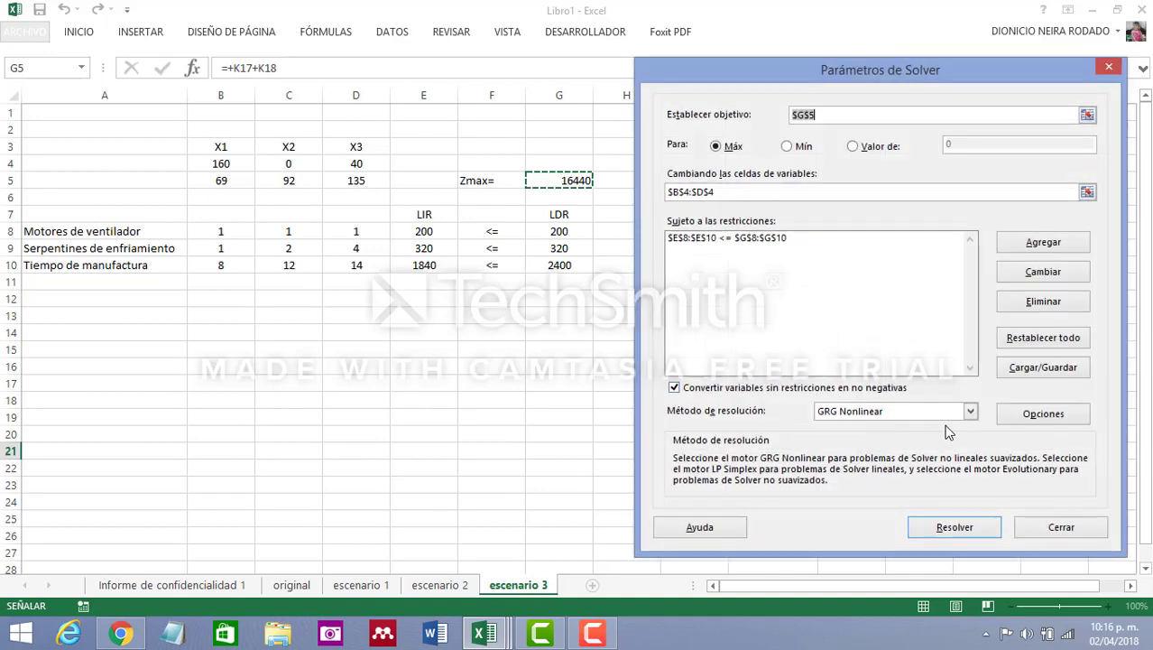
Solve the model with the Simplex LP method and keep the Solver solution
{"action": "left_click", "coordinate": [970, 412]}
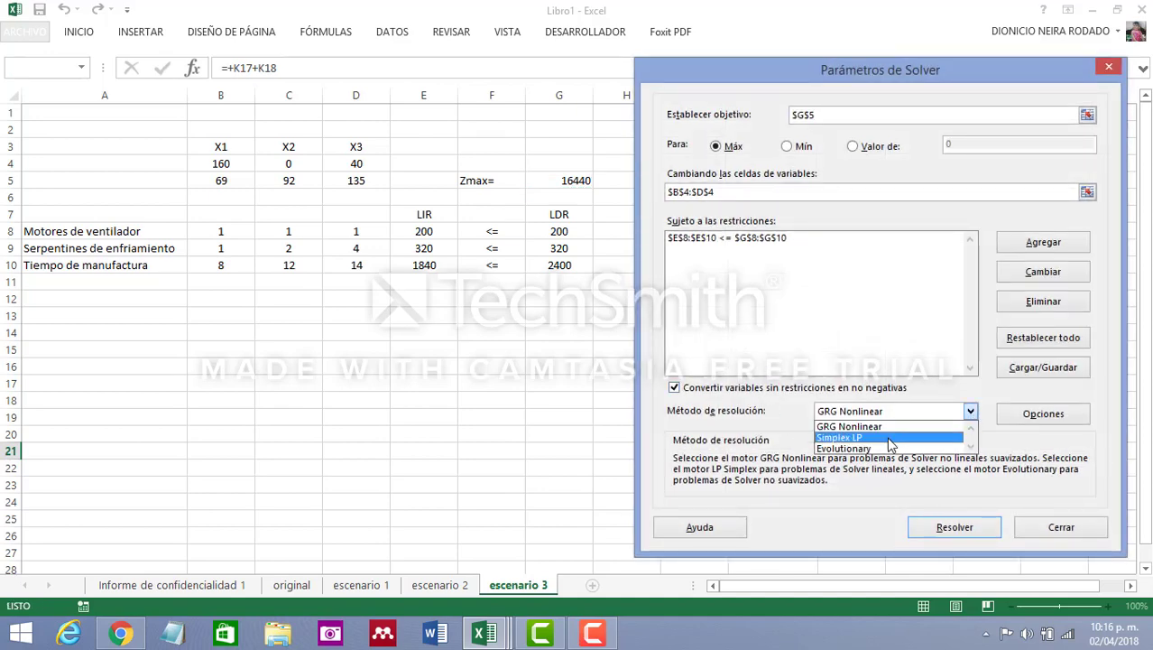
{"action": "left_click", "coordinate": [890, 437]}
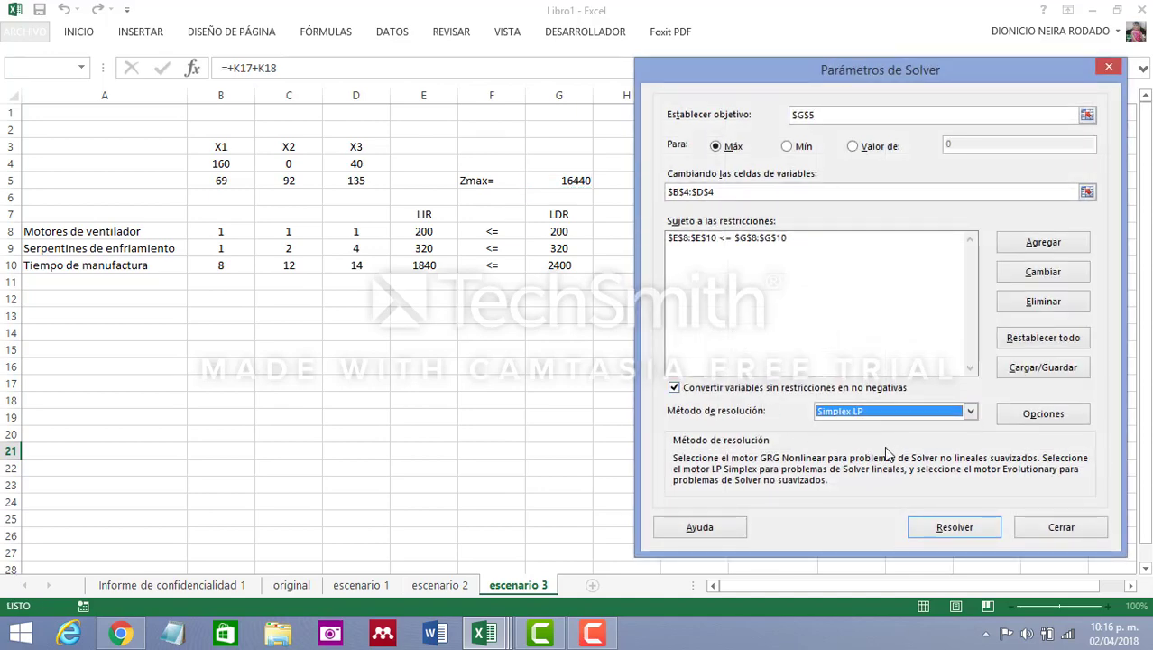
{"action": "left_click", "coordinate": [943, 532]}
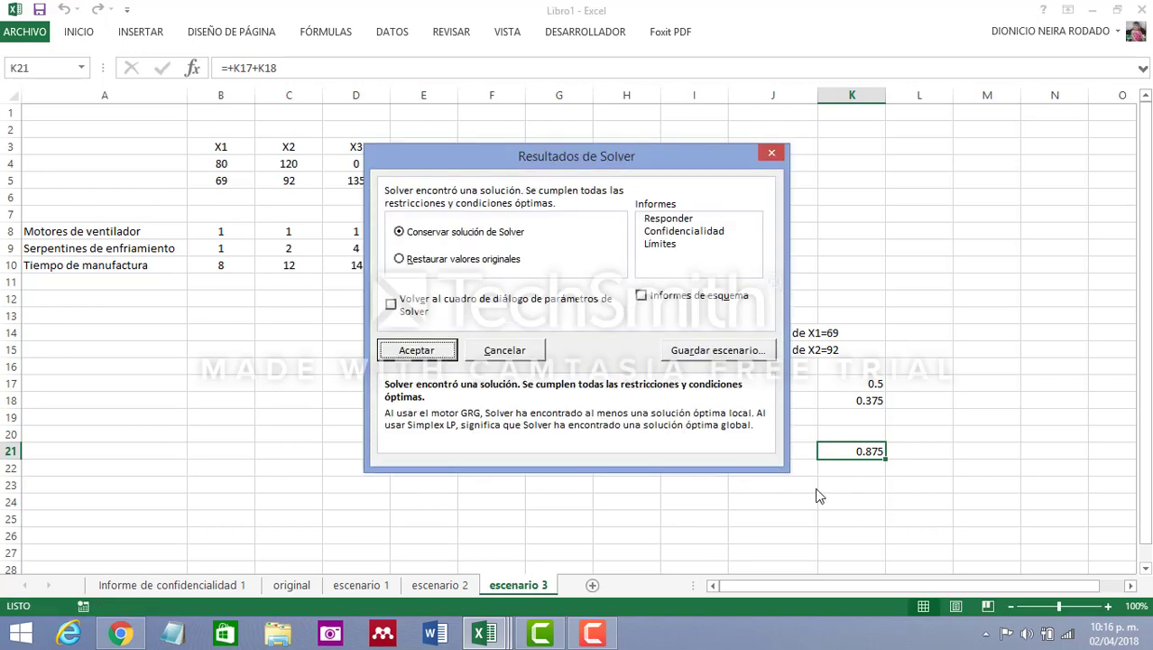
{"action": "left_click", "coordinate": [440, 352]}
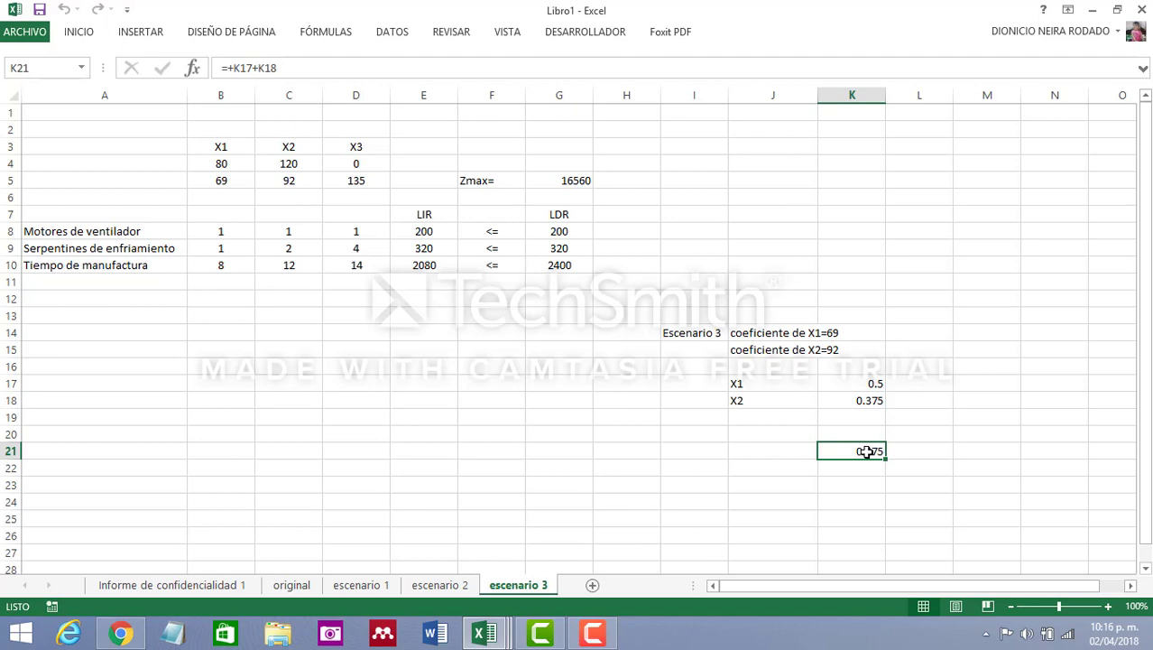
Compare the solved X1 and X2 values on the escenario 3 sheet with those on the original sheet
{"action": "left_click", "coordinate": [234, 164]}
{"action": "left_click", "coordinate": [276, 164]}
{"action": "left_click", "coordinate": [231, 164]}
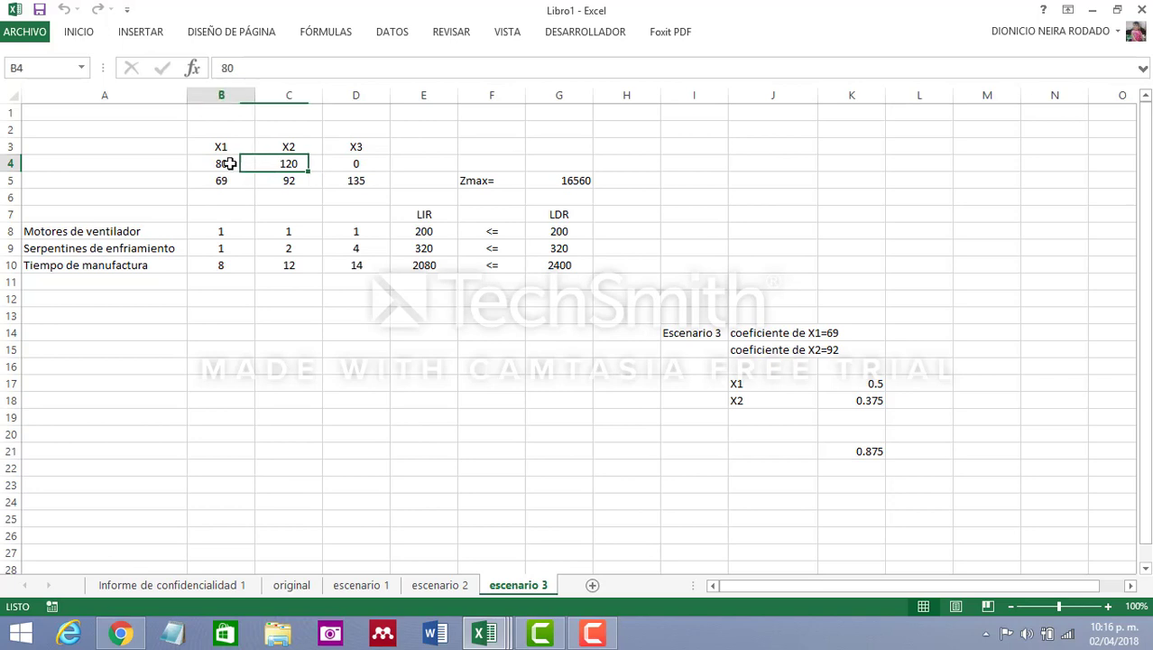
{"action": "left_click", "coordinate": [277, 165]}
{"action": "left_click", "coordinate": [247, 164]}
{"action": "left_click", "coordinate": [277, 164]}
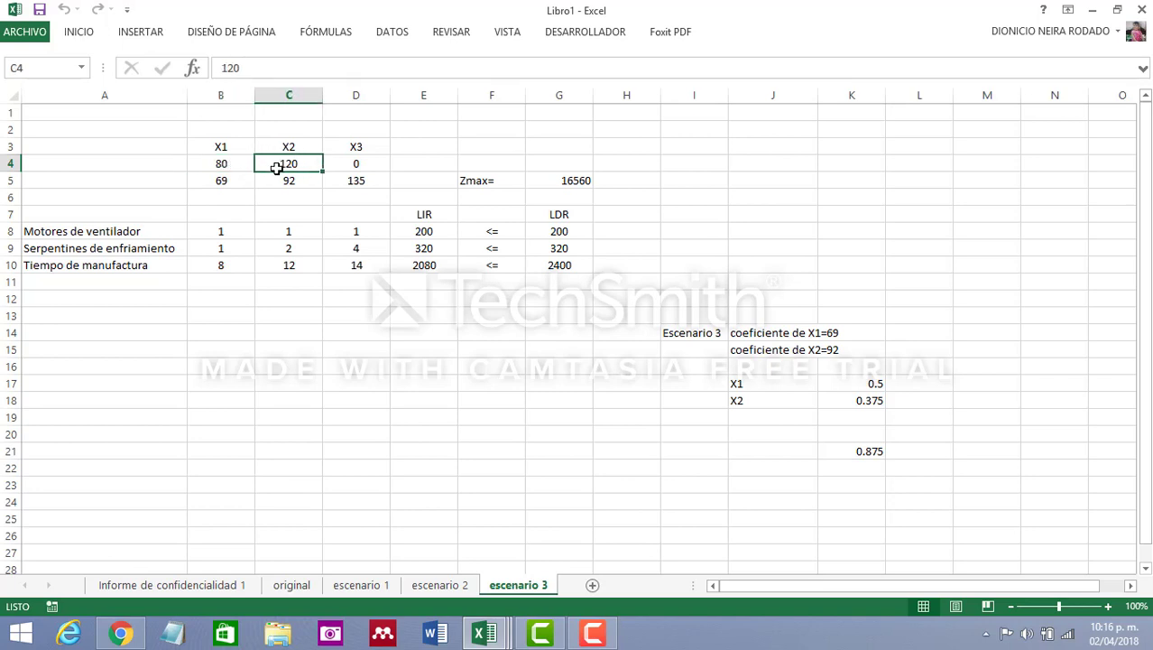
{"action": "left_click", "coordinate": [234, 162]}
{"action": "left_click", "coordinate": [283, 163]}
{"action": "left_click", "coordinate": [289, 586]}
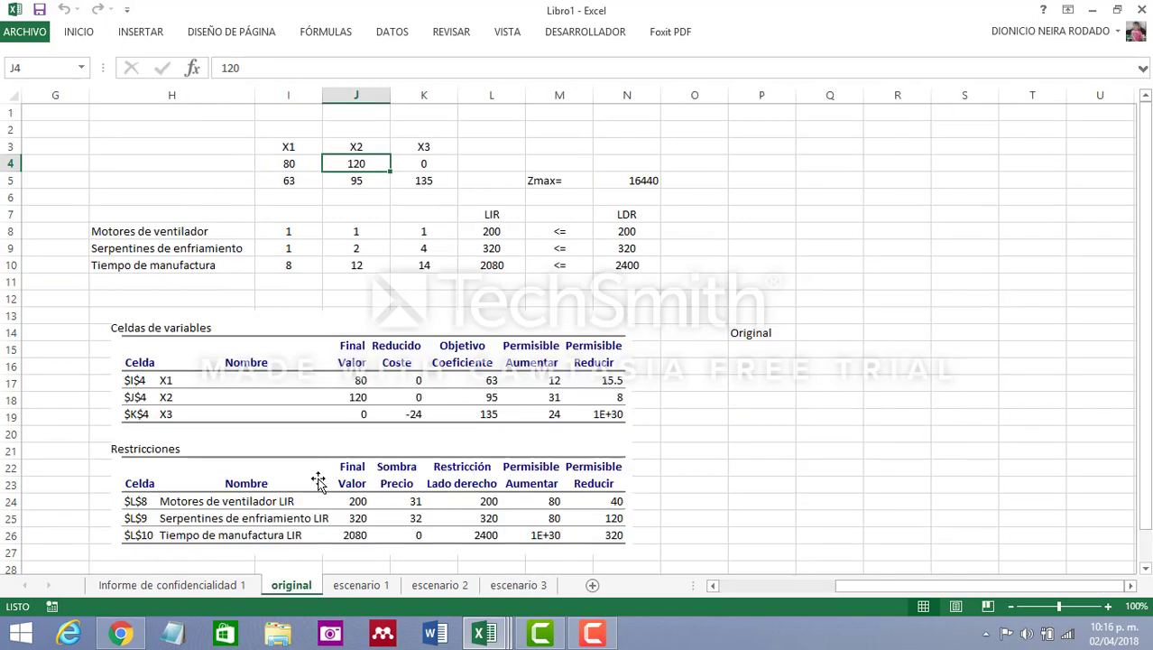
{"action": "left_click", "coordinate": [302, 164]}
{"action": "left_click", "coordinate": [353, 164]}
{"action": "left_click", "coordinate": [296, 163]}
{"action": "left_click", "coordinate": [341, 164]}
{"action": "left_click", "coordinate": [524, 586]}
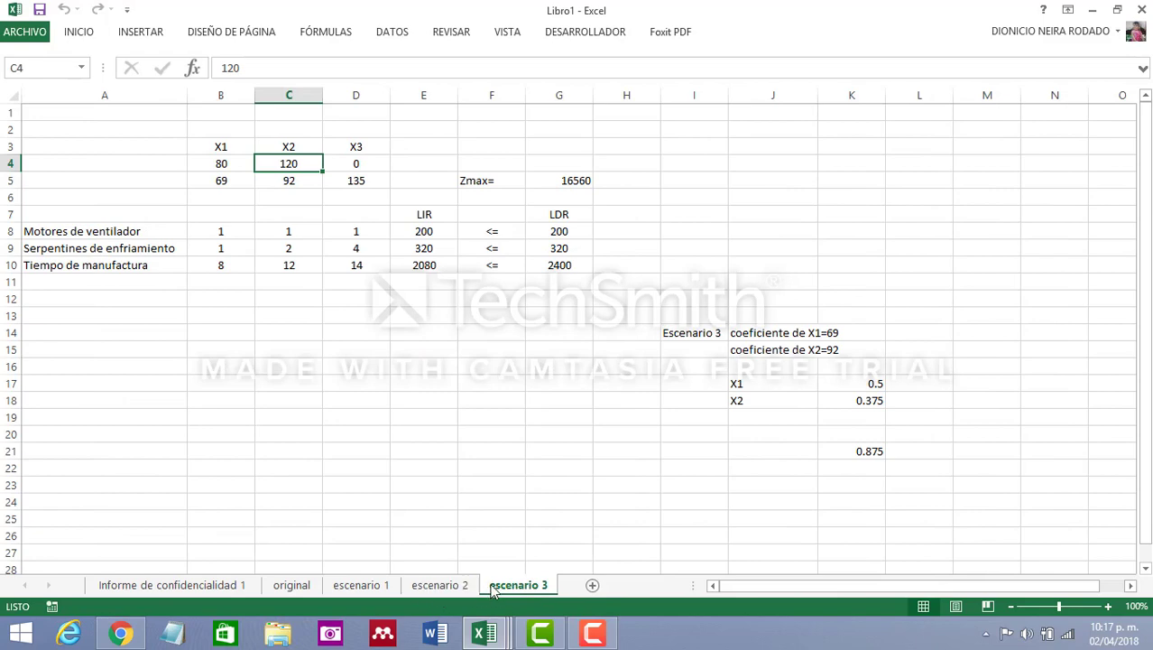
{"action": "left_click", "coordinate": [297, 592]}
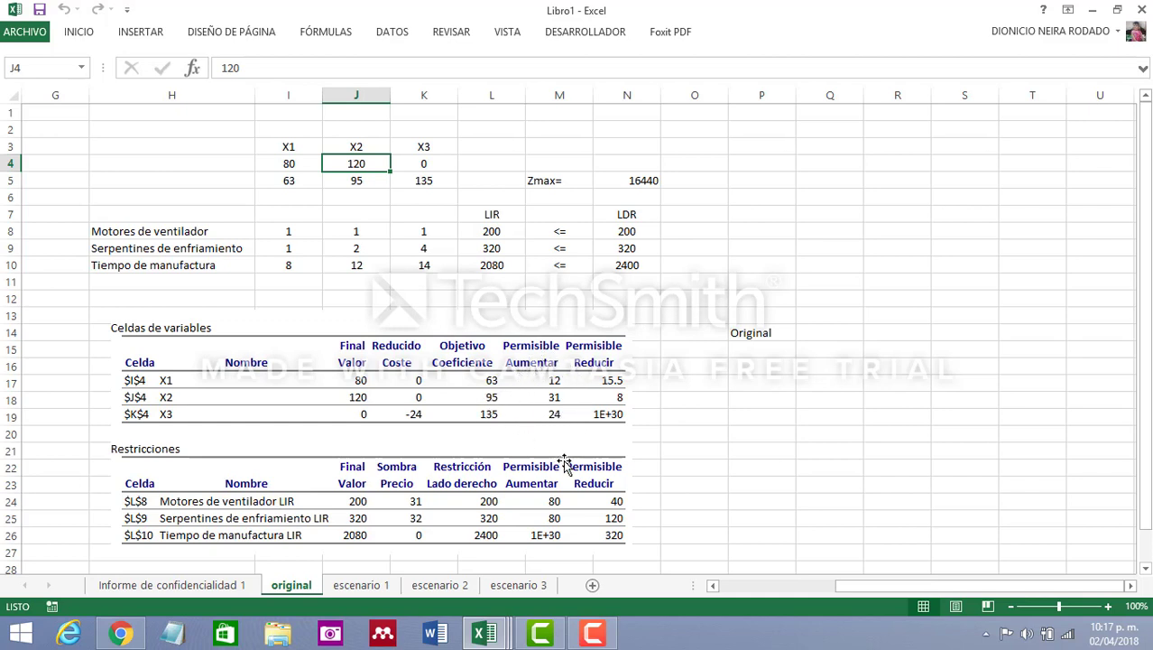
{"action": "left_click", "coordinate": [533, 585]}
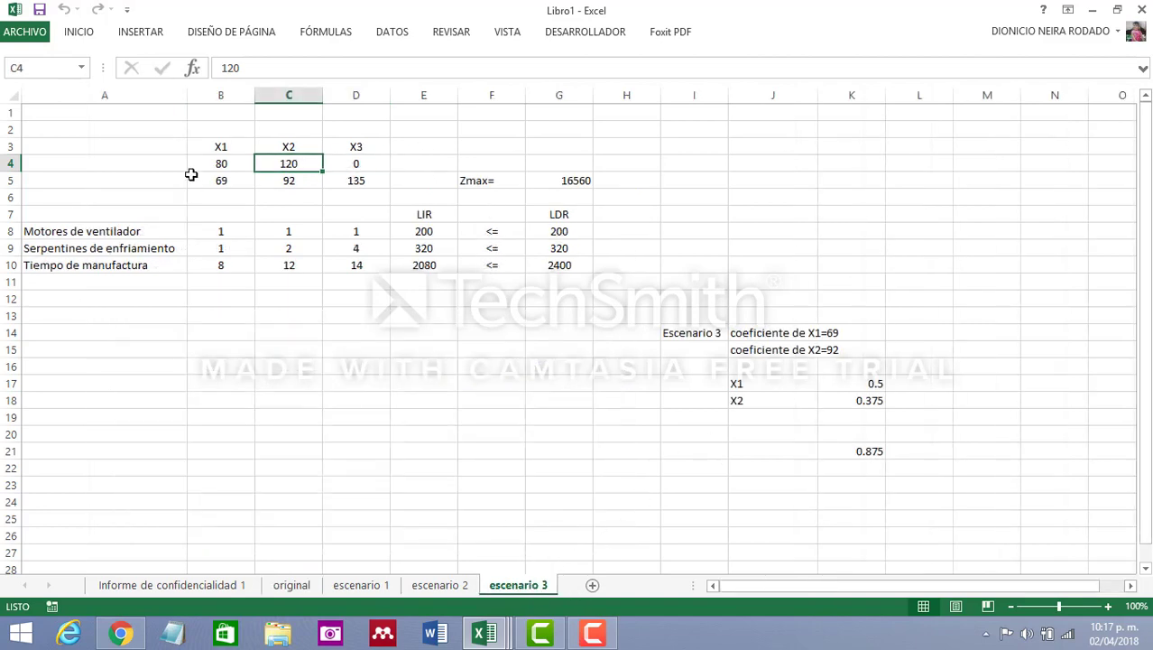
Copy the entire escenario 3 sheet into a new worksheet, starting at its first cell
{"action": "left_click", "coordinate": [8, 97]}
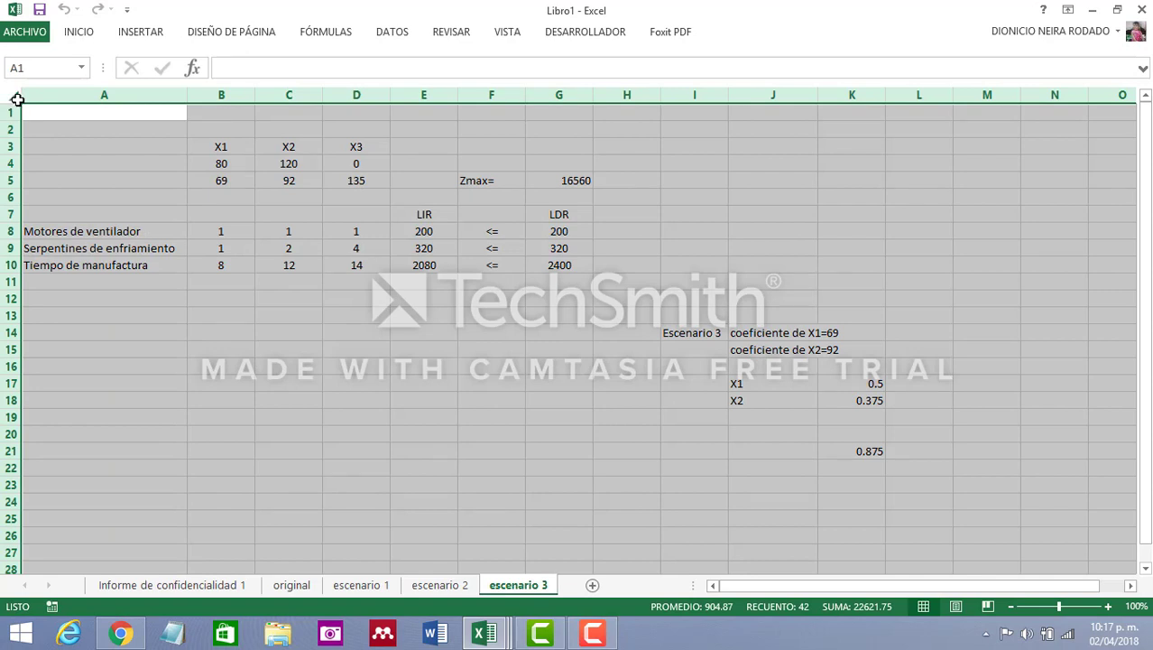
{"action": "key", "text": "ctrl+c"}
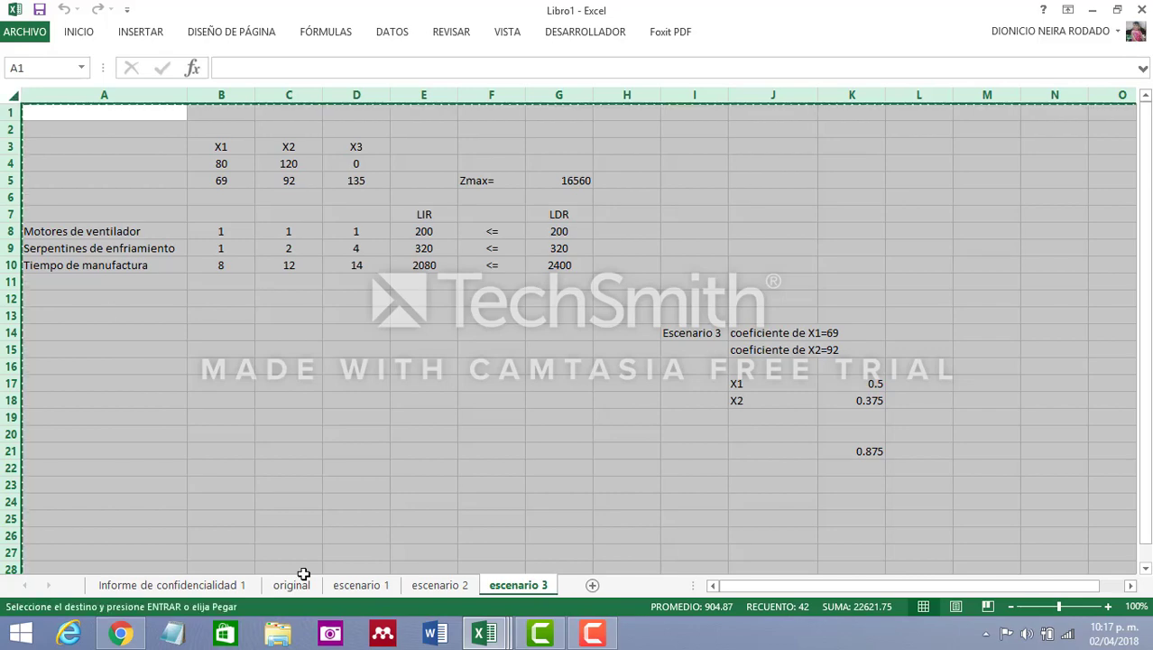
{"action": "left_click", "coordinate": [594, 586]}
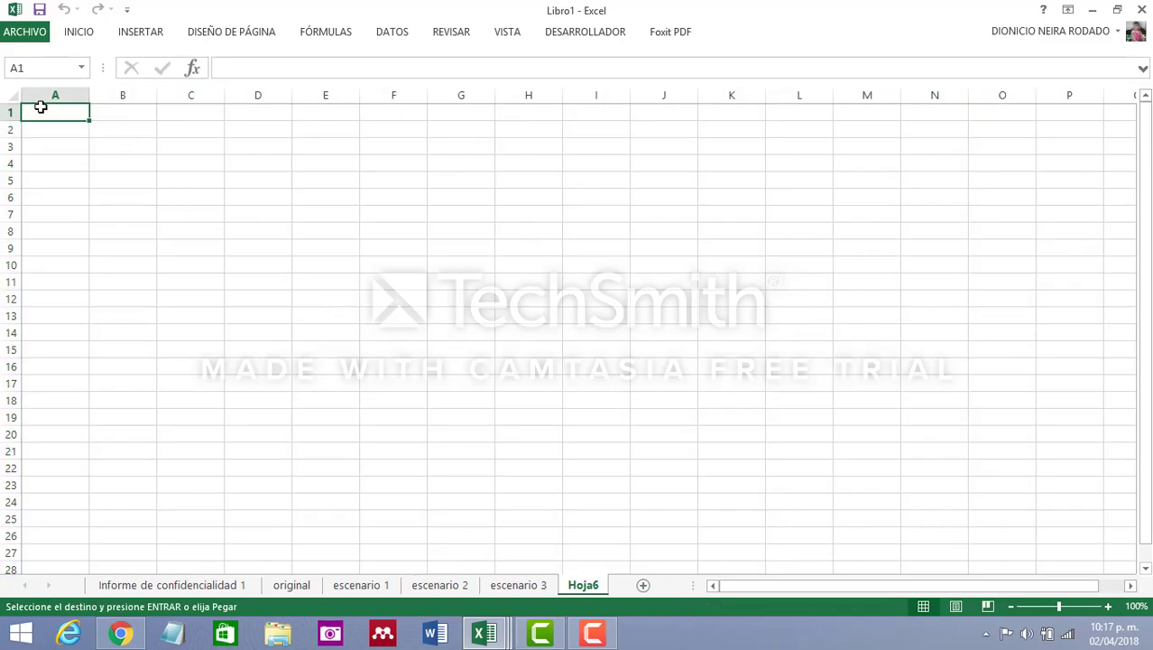
{"action": "left_click", "coordinate": [12, 96]}
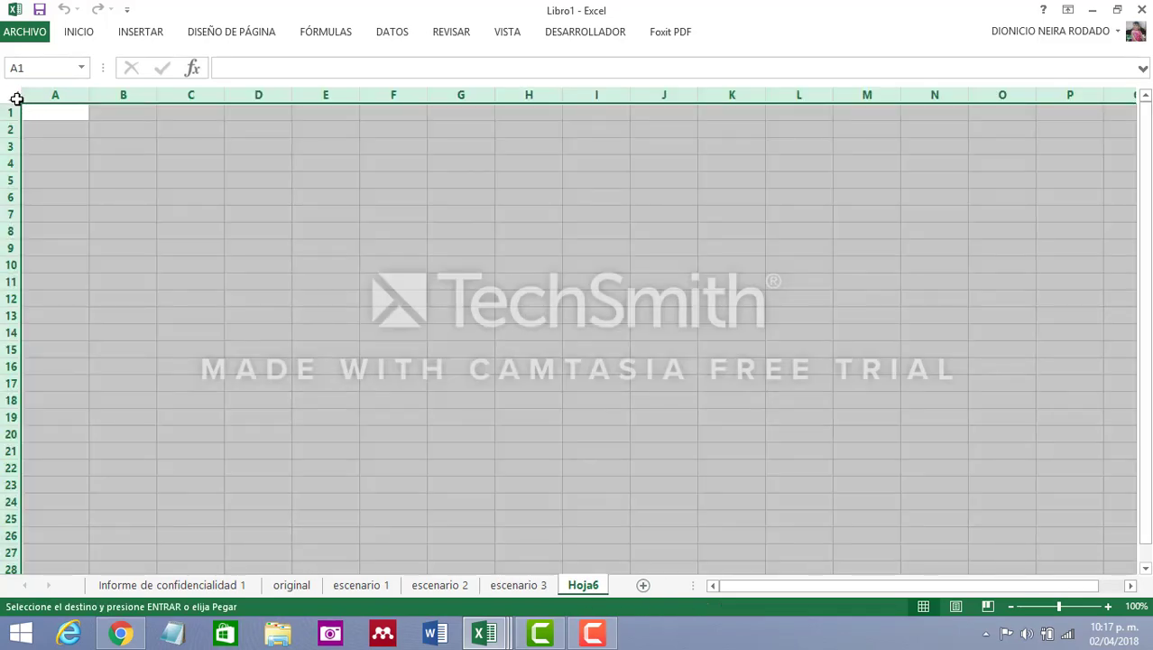
{"action": "key", "text": "ctrl+v"}
{"action": "left_click", "coordinate": [384, 388]}
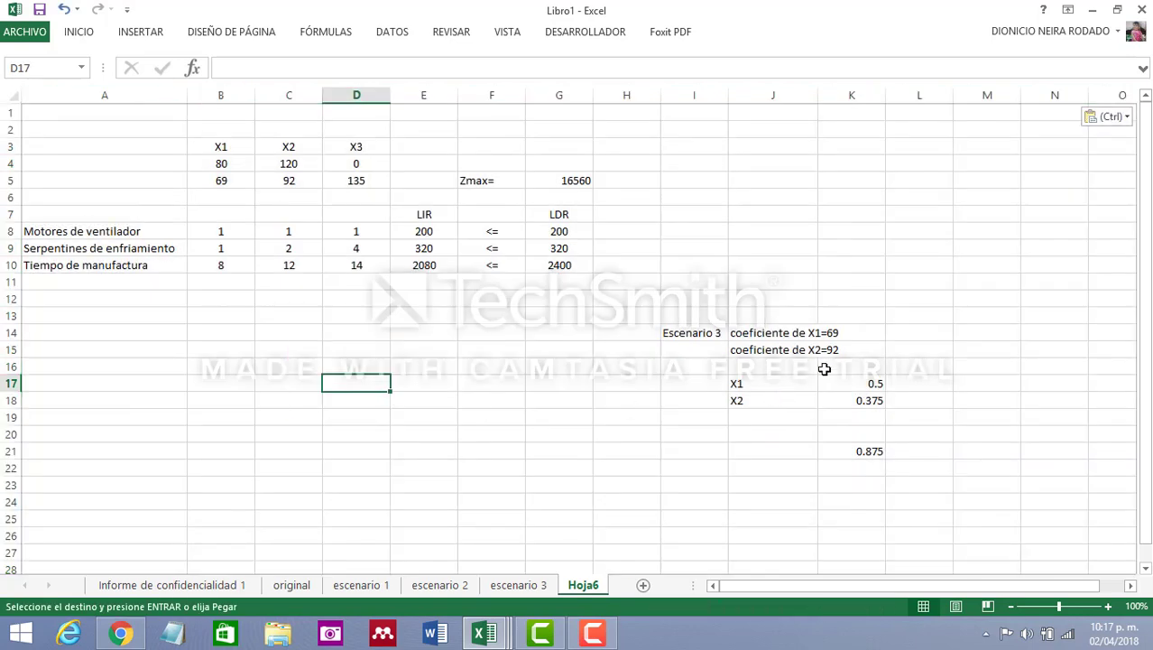
Change the scenario label in cell I14 of the copied sheet to Escenario 4
{"action": "left_click", "coordinate": [697, 333]}
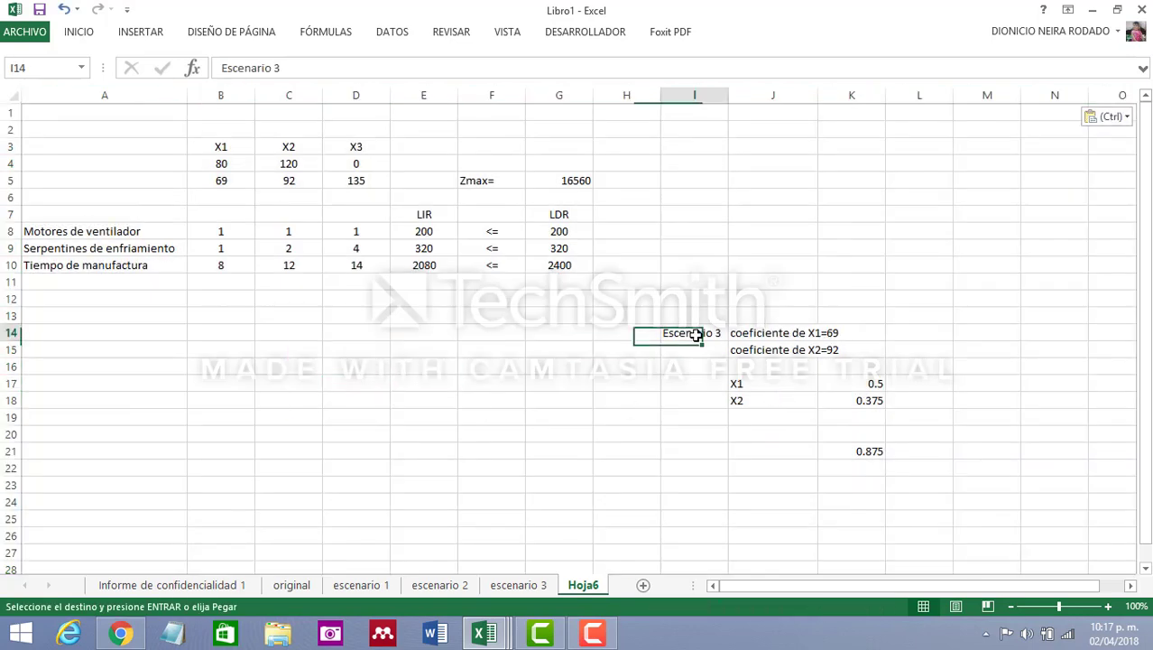
{"action": "left_click", "coordinate": [302, 70]}
{"action": "type", "text": "4"}
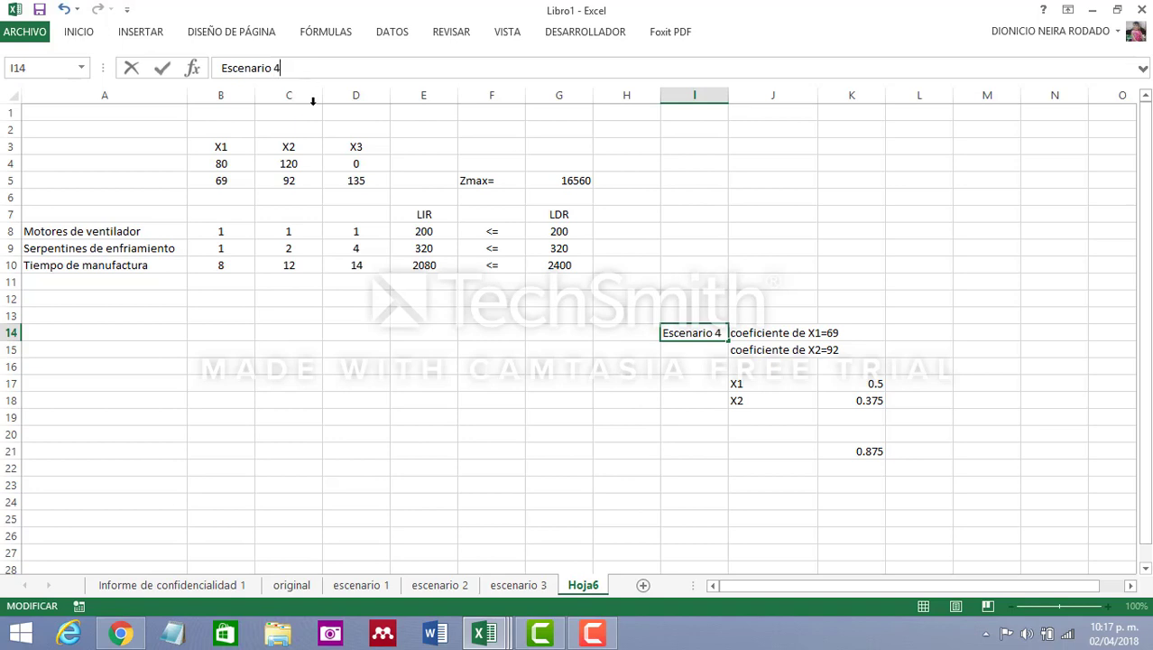
{"action": "left_click", "coordinate": [669, 496]}
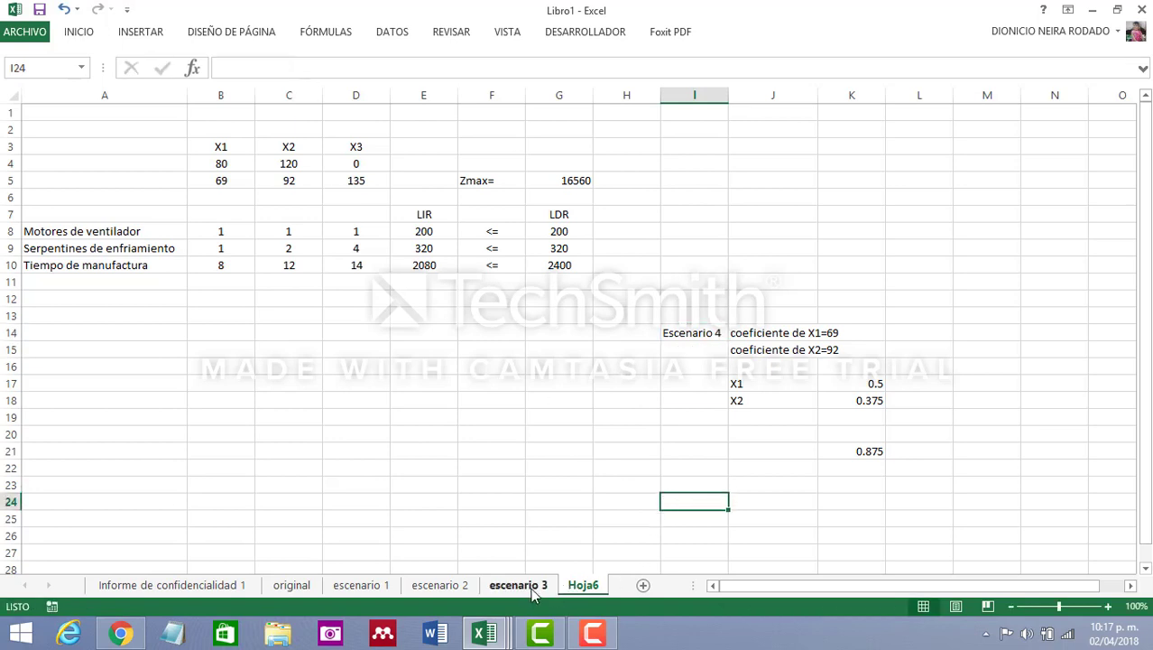
Rename the new worksheet as escenario 4
{"action": "double_click", "coordinate": [593, 586]}
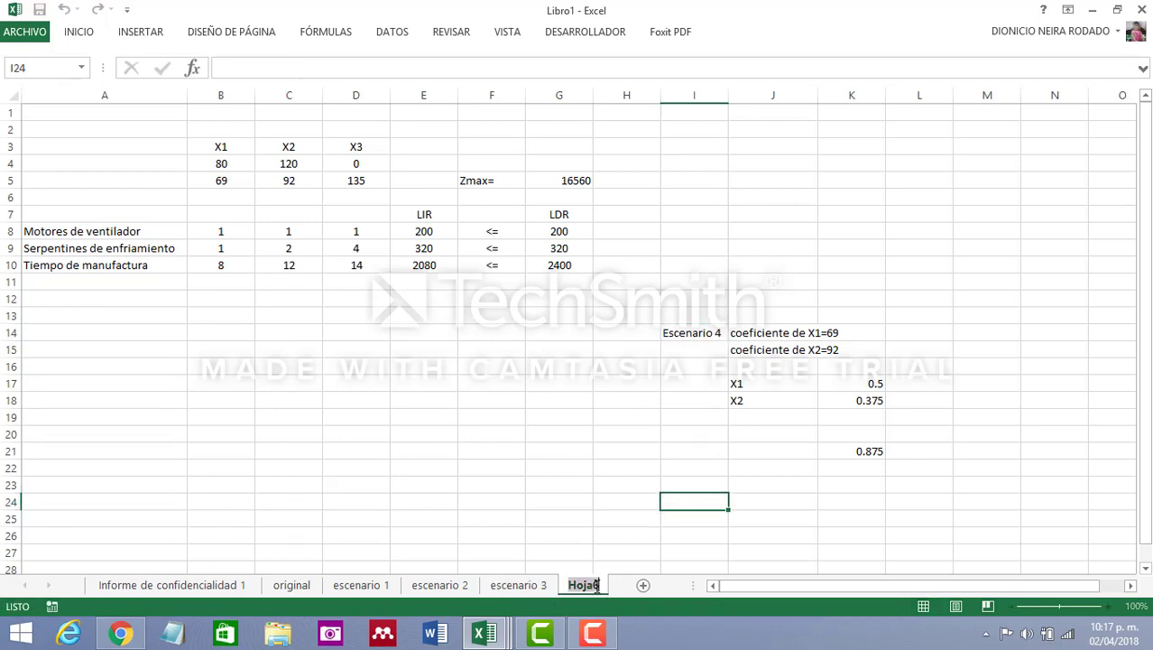
{"action": "type", "text": "escenario 4"}
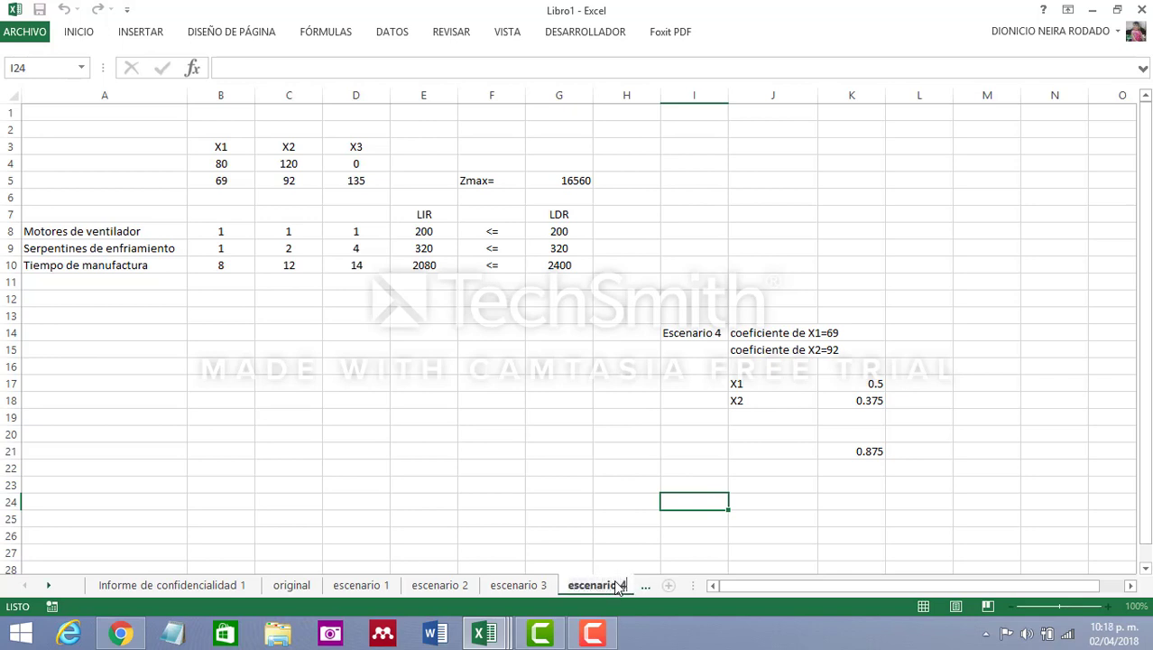
{"action": "left_click", "coordinate": [852, 533]}
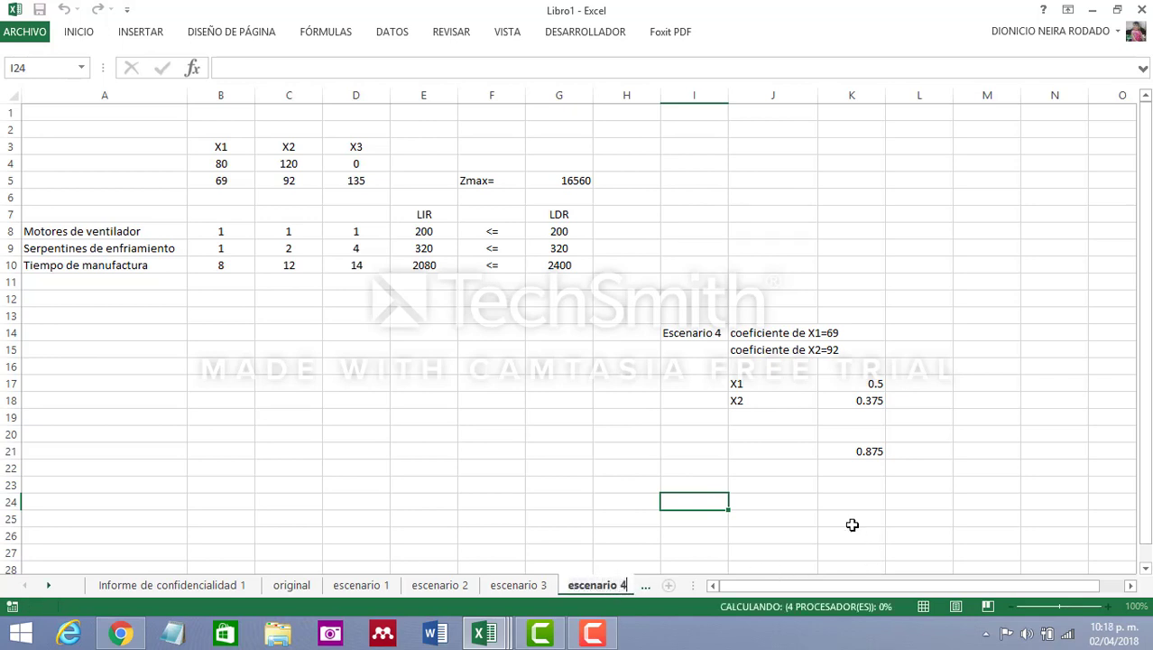
Review the objective coefficients in B5:D5 and add the label X3 in cell J19 under X2
{"action": "left_click", "coordinate": [761, 419]}
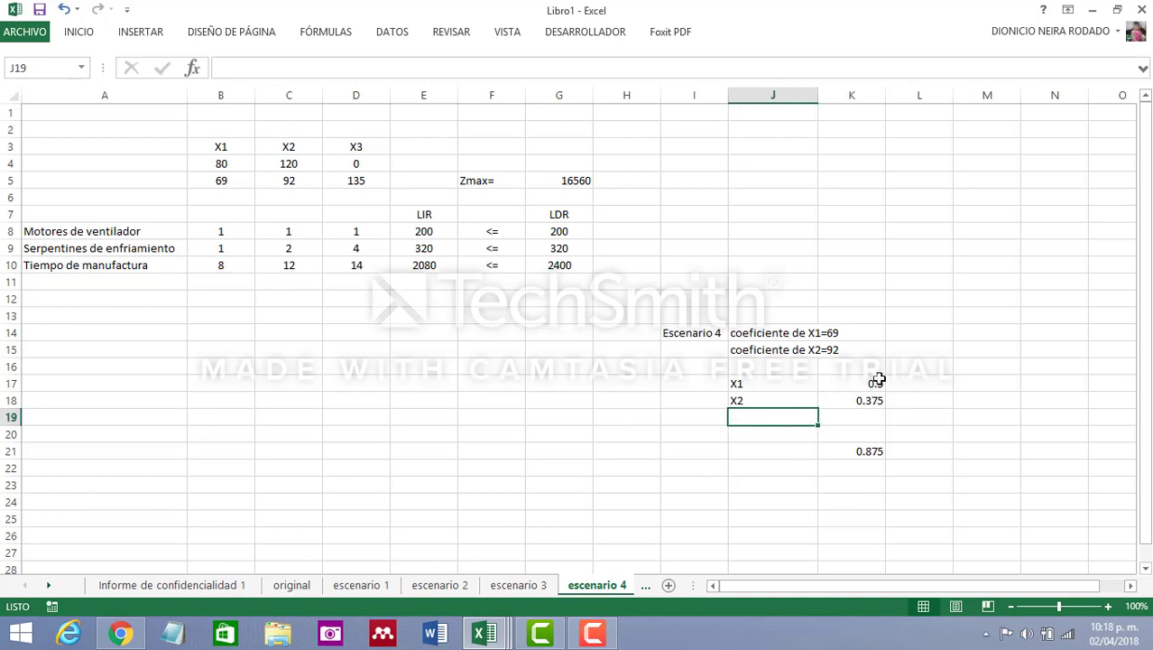
{"action": "left_click", "coordinate": [230, 183]}
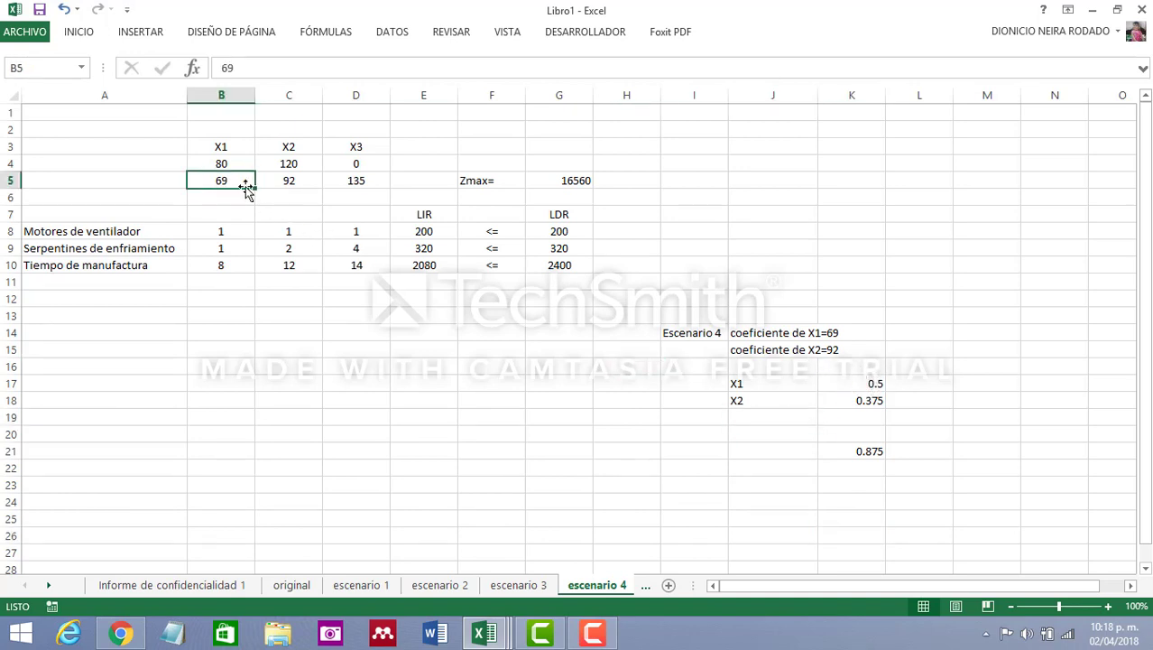
{"action": "left_click", "coordinate": [298, 183]}
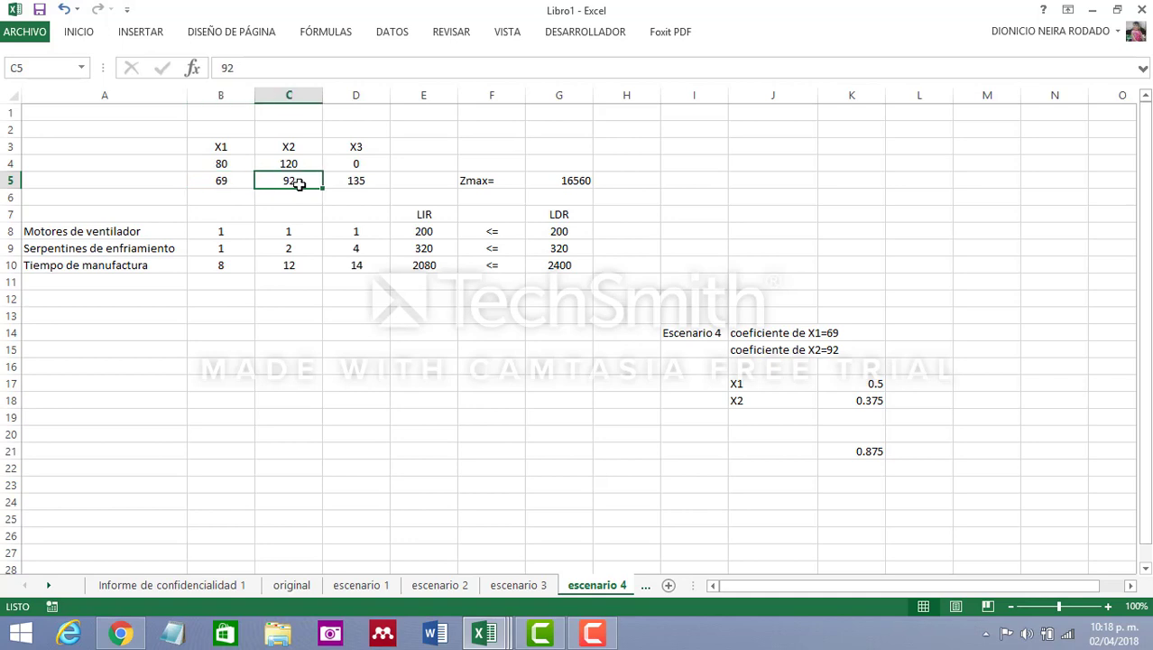
{"action": "left_click", "coordinate": [362, 182]}
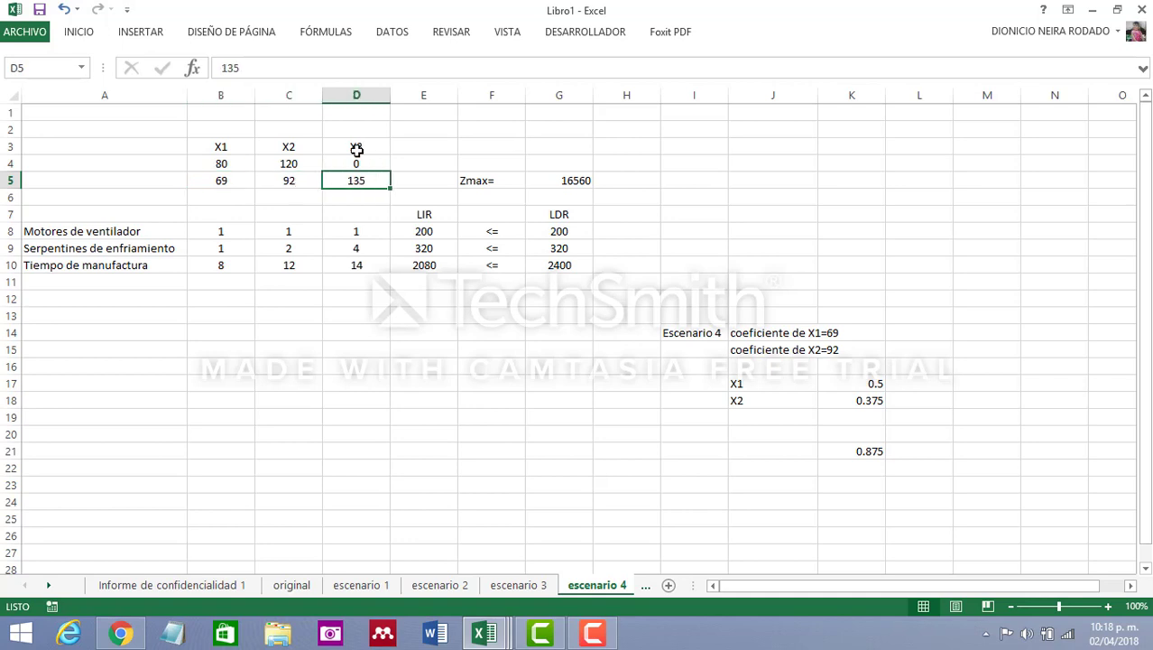
{"action": "left_click", "coordinate": [750, 418]}
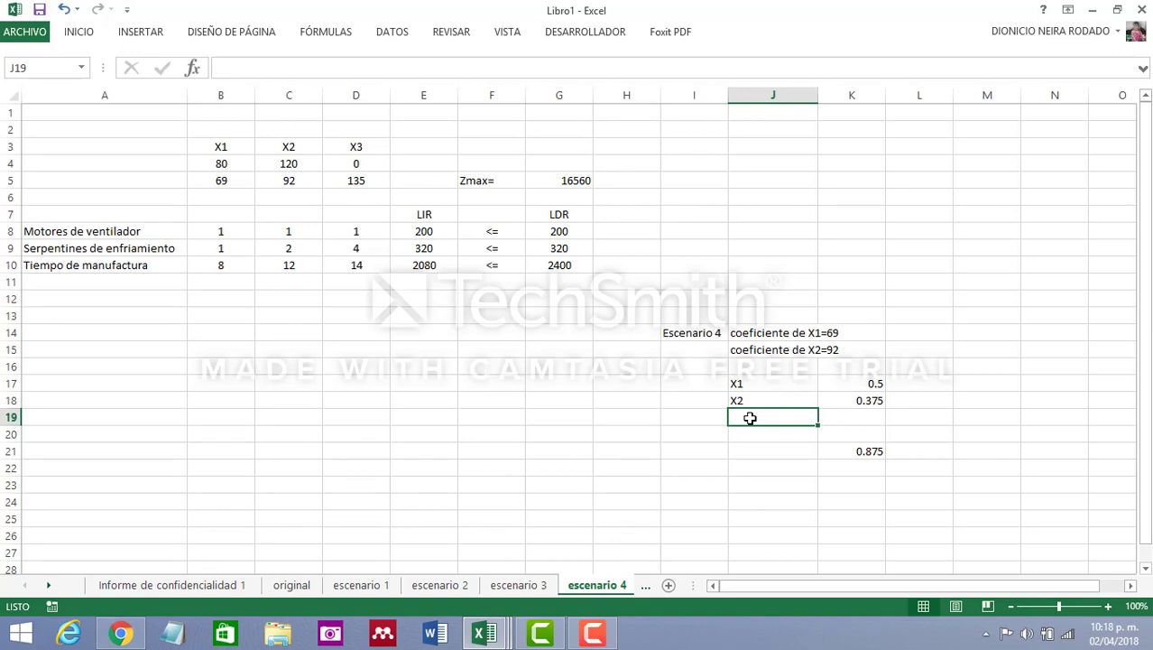
{"action": "type", "text": "X3"}
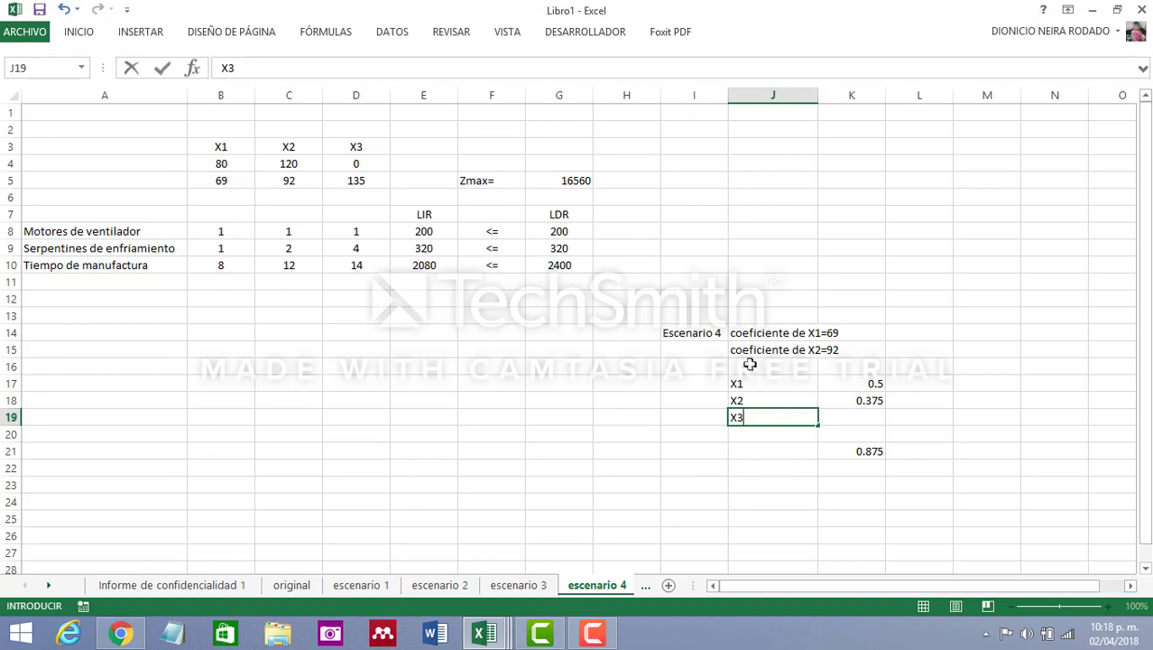
Enter the X3 ratio =2/24 in cell K19 and check its allowable increase on the original sheet
{"action": "left_click", "coordinate": [870, 420]}
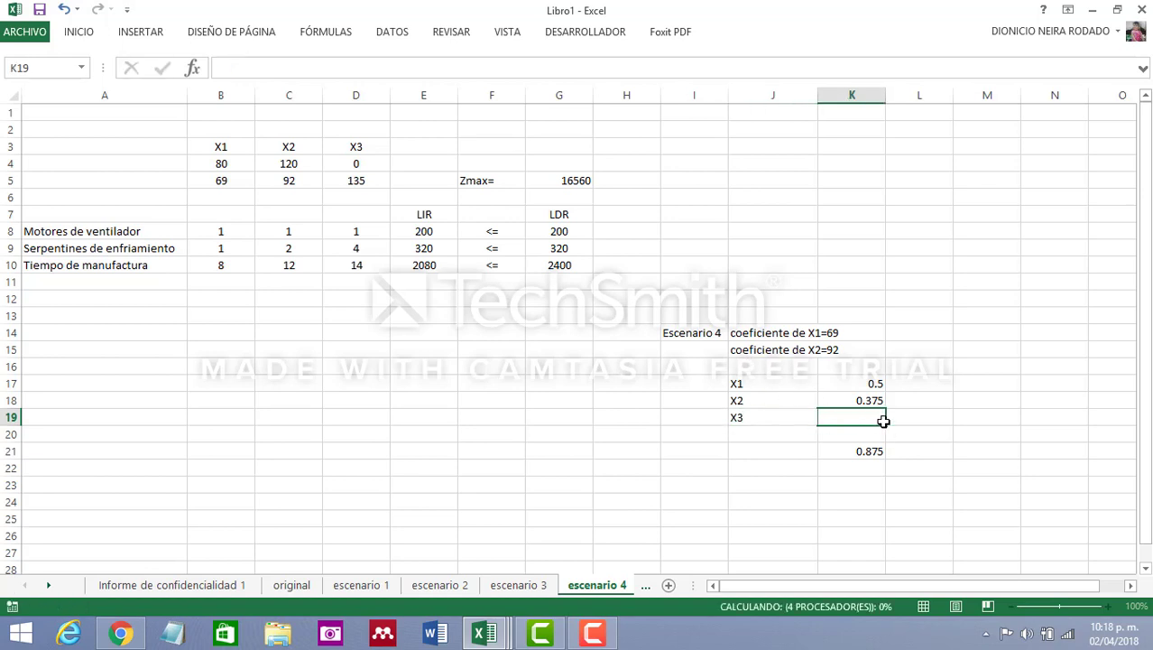
{"action": "type", "text": "2"}
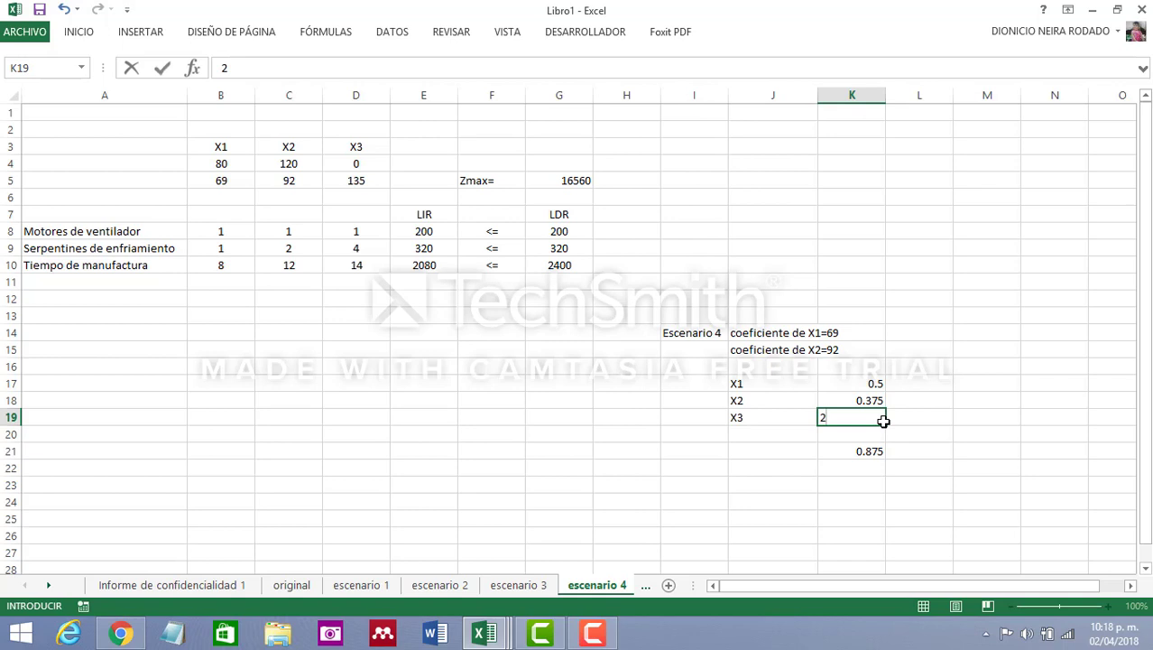
{"action": "type", "text": "+2/24"}
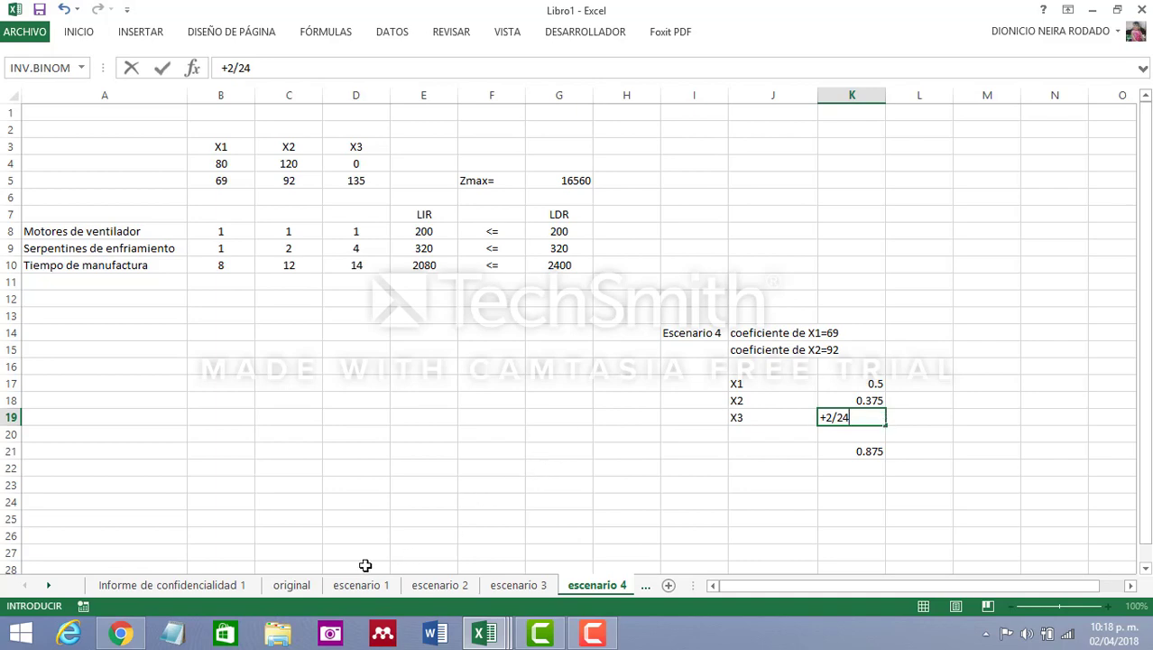
{"action": "left_click", "coordinate": [292, 588]}
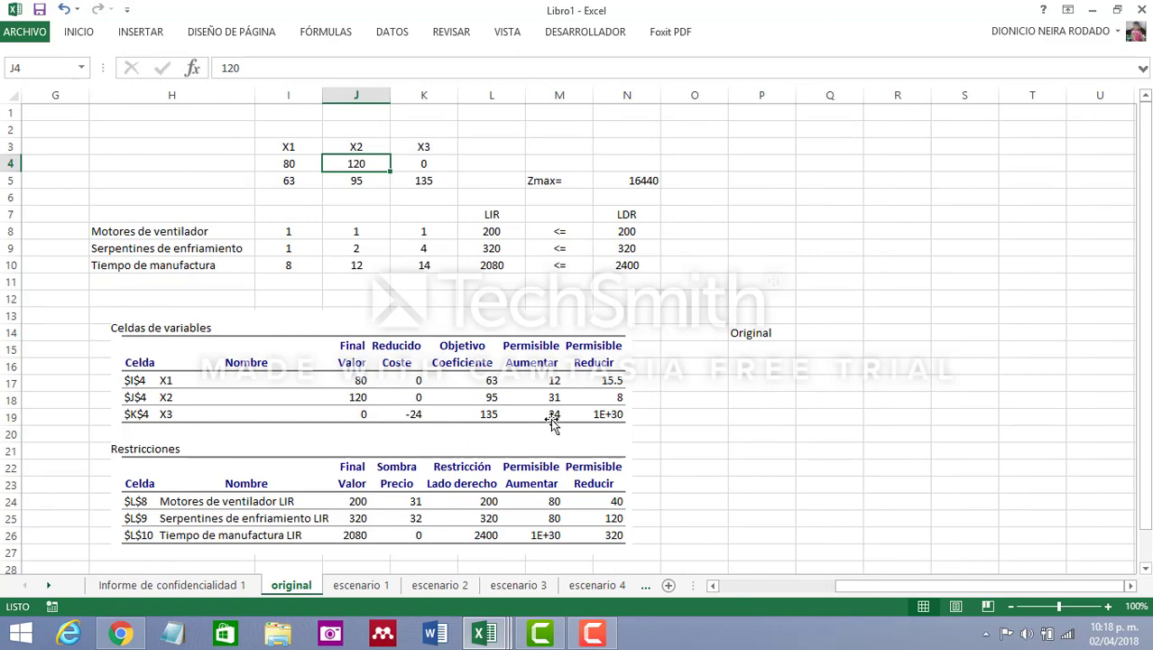
{"action": "left_click", "coordinate": [617, 585]}
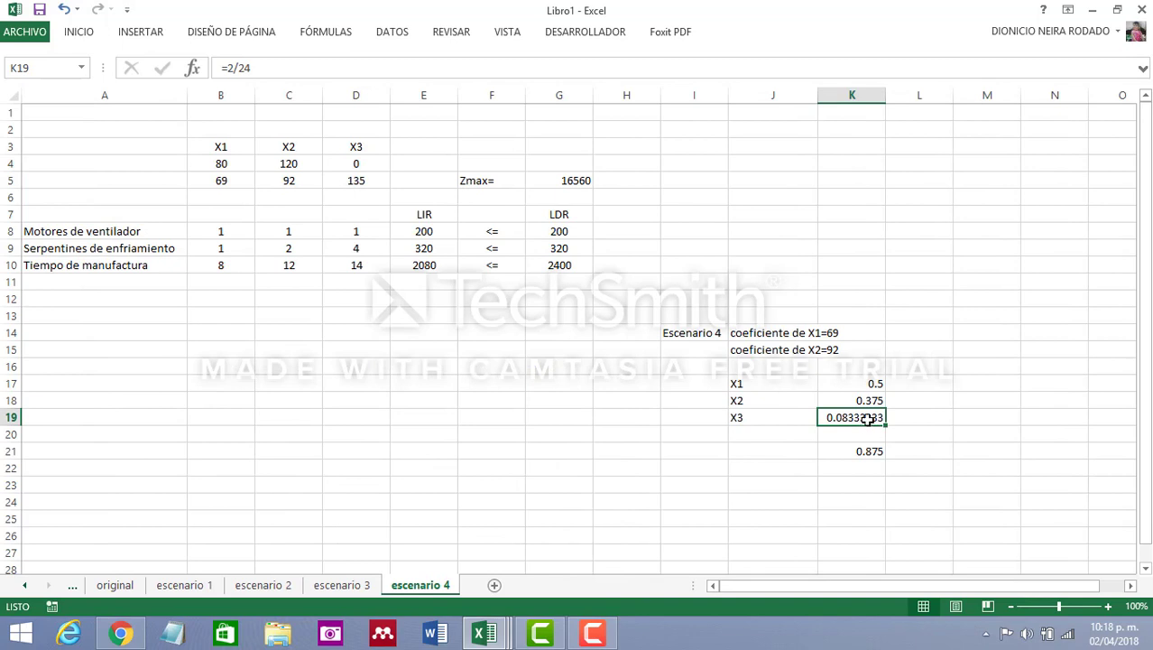
Extend the sum formula in K21 to =+K17+K18+K19 so it includes the X3 ratio
{"action": "left_click", "coordinate": [865, 452]}
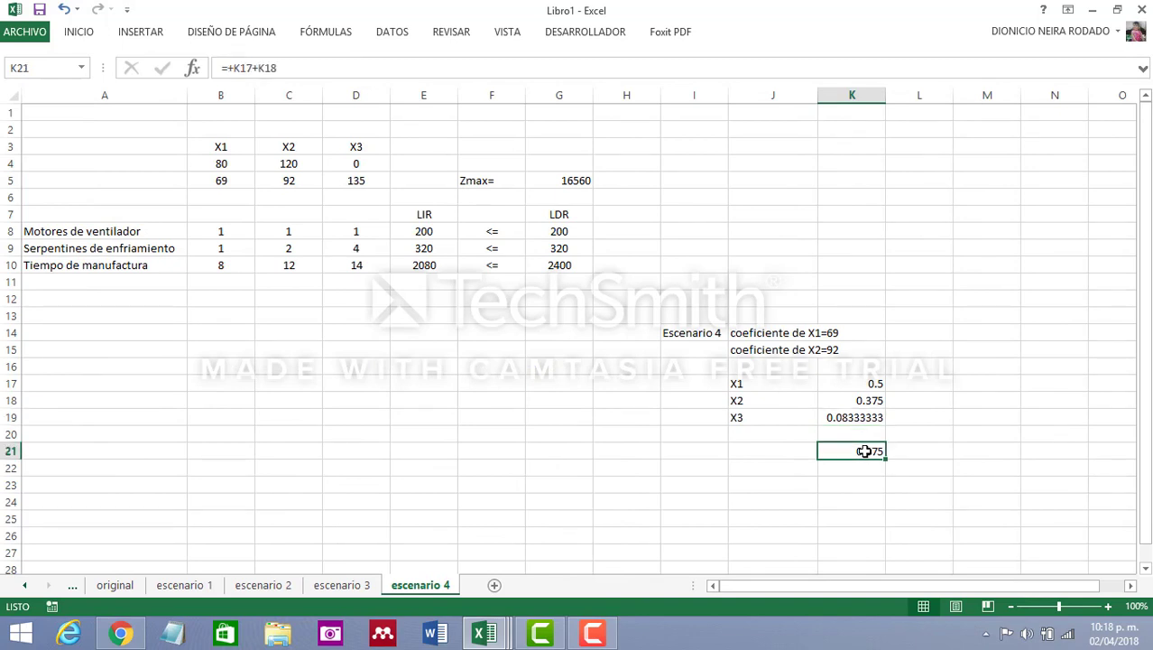
{"action": "left_click", "coordinate": [399, 67]}
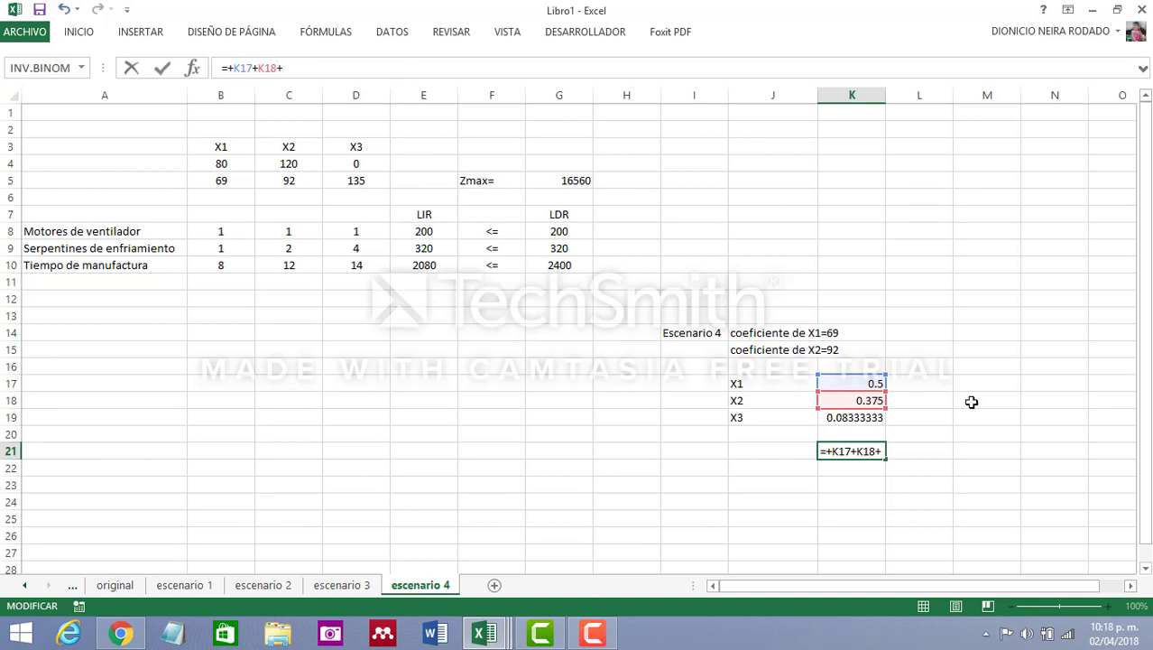
{"action": "left_click", "coordinate": [850, 417]}
{"action": "key", "text": "Return"}
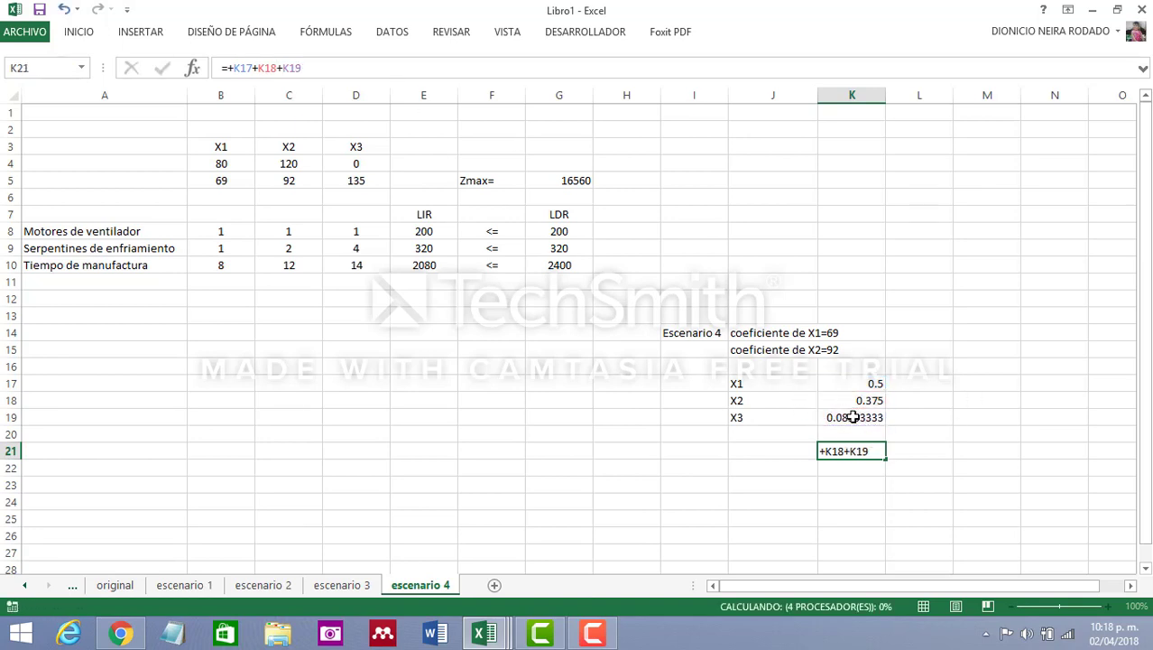
{"action": "left_click", "coordinate": [858, 451]}
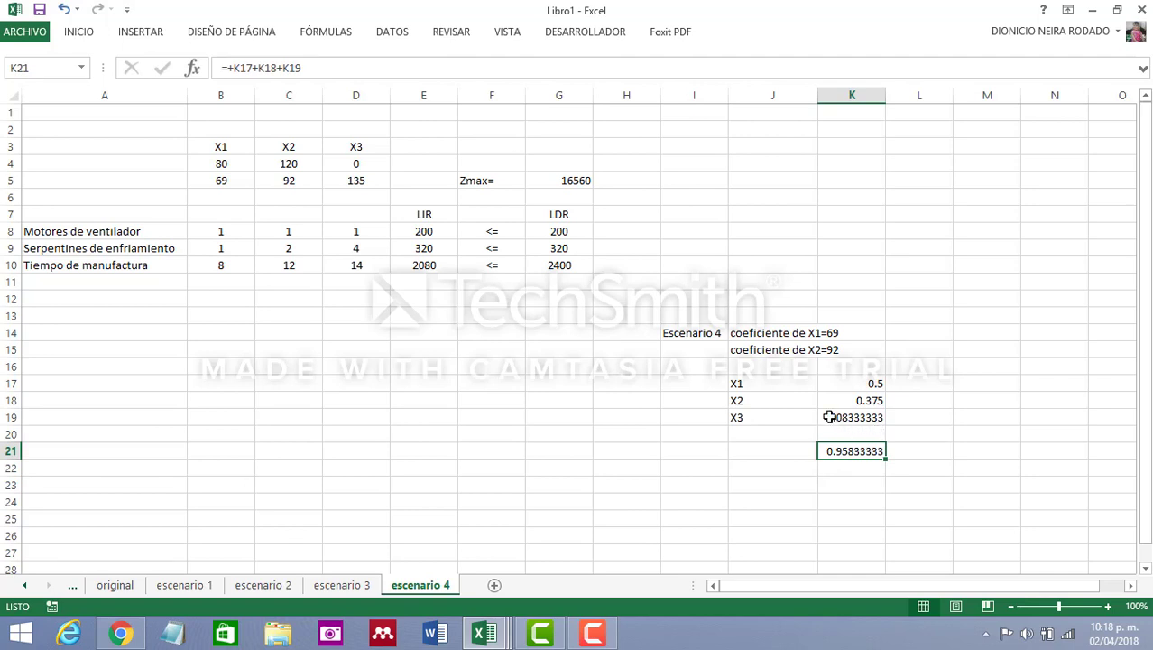
Enter the note "coeficiente de X3 = 137" in cell J16 of the escenario 4 sheet
{"action": "left_click", "coordinate": [753, 365]}
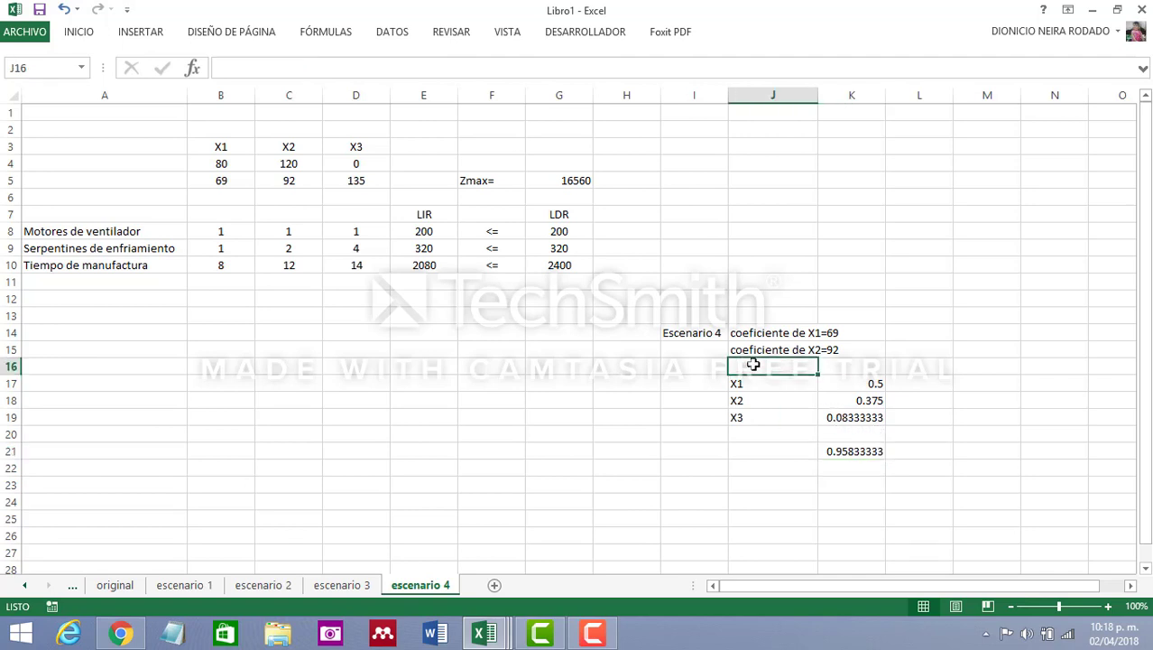
{"action": "type", "text": "coeficien"}
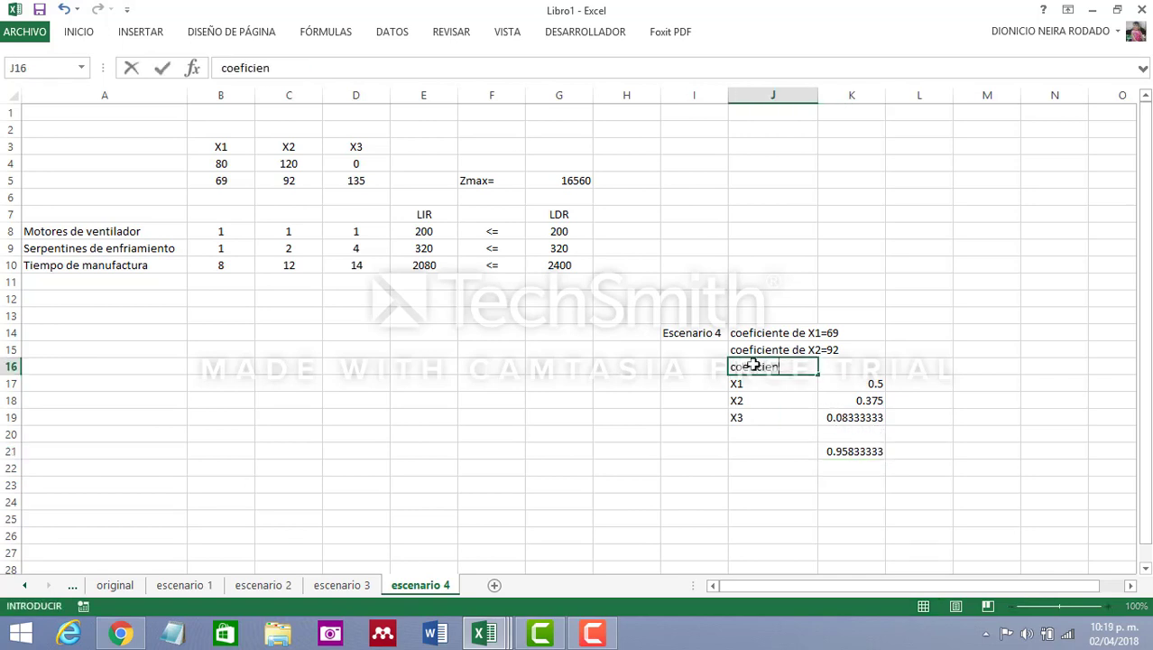
{"action": "type", "text": "te de X3 = 137"}
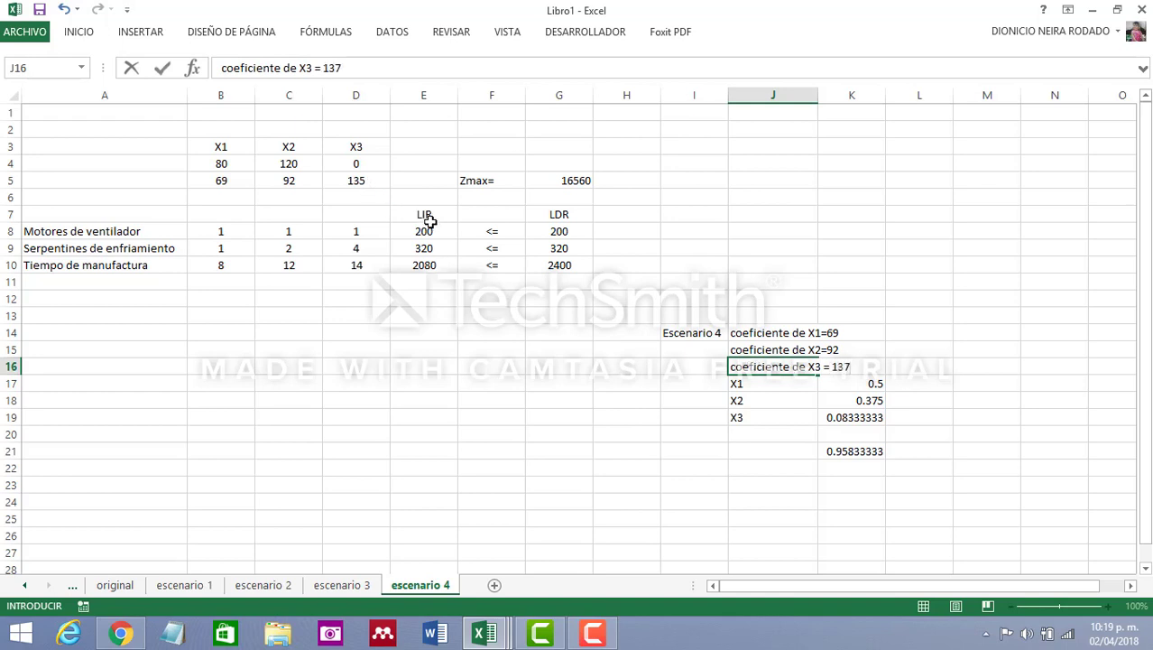
{"action": "left_click", "coordinate": [619, 432]}
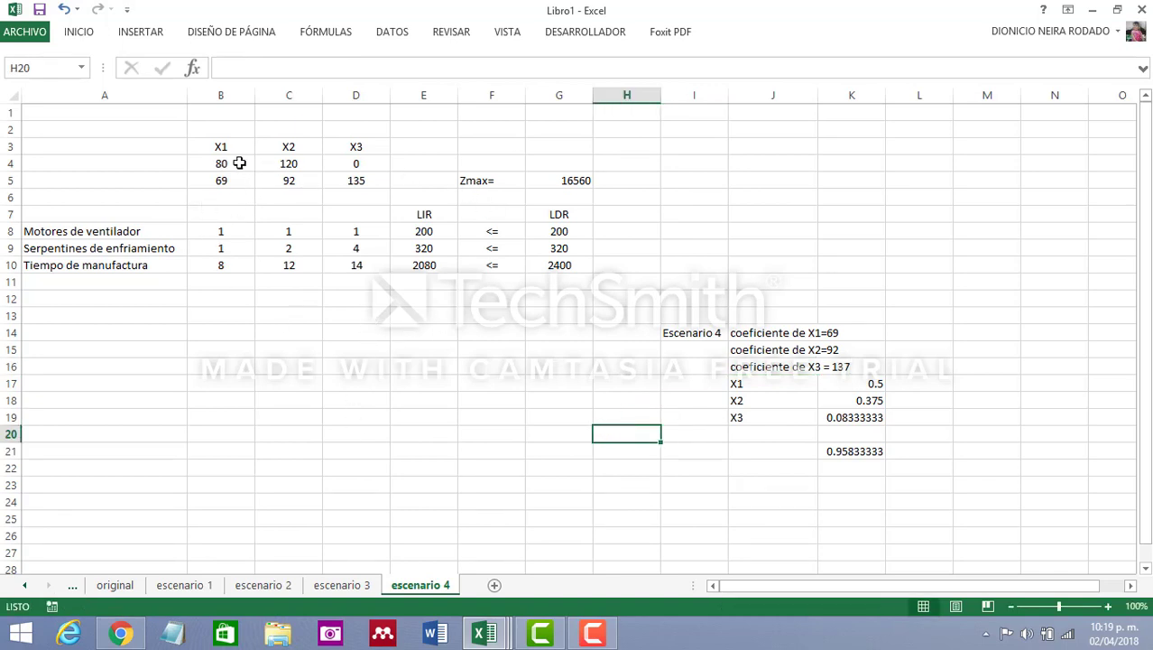
Set the X3 objective coefficient in cell D5 to 137
{"action": "left_click", "coordinate": [352, 185]}
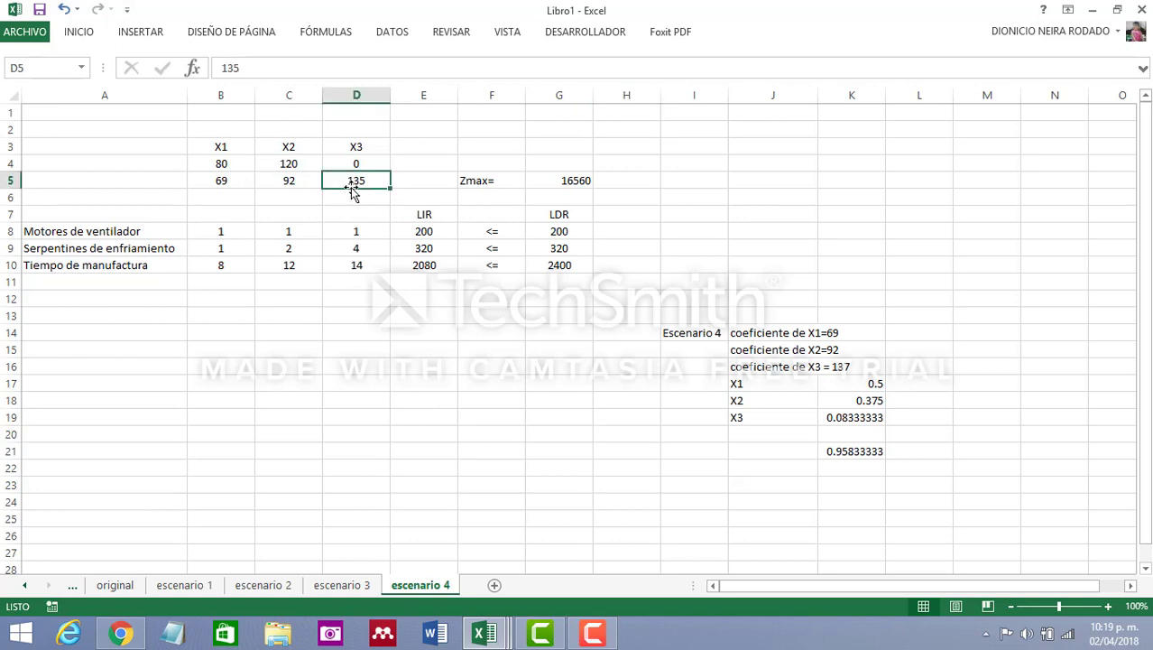
{"action": "type", "text": "137"}
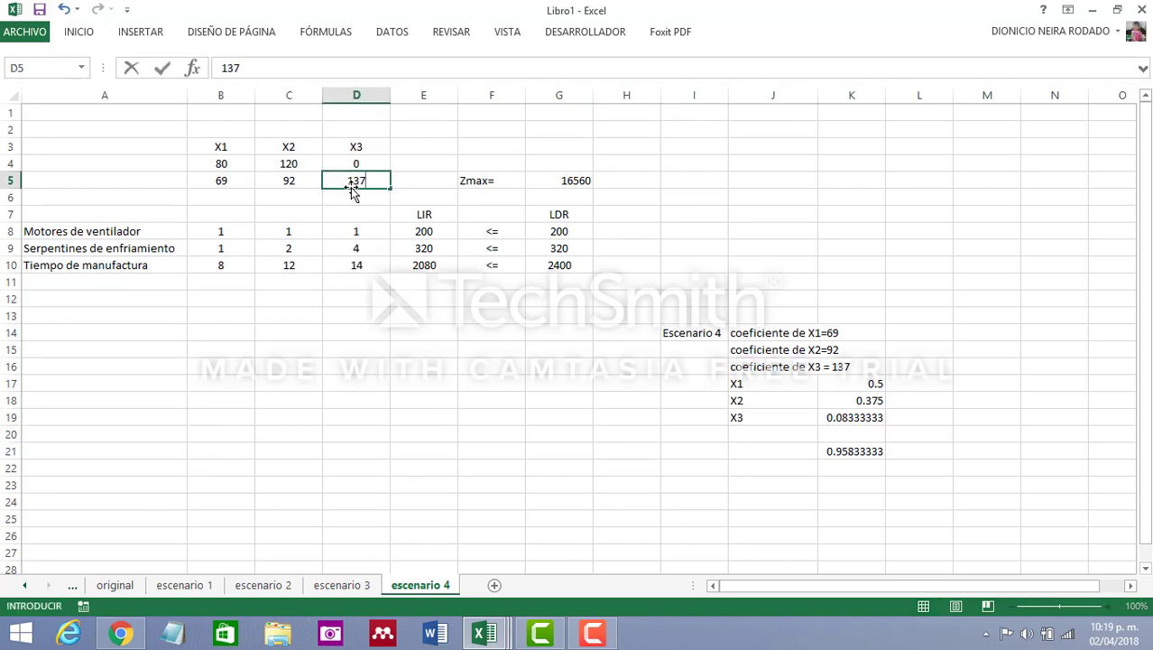
{"action": "left_click", "coordinate": [431, 350]}
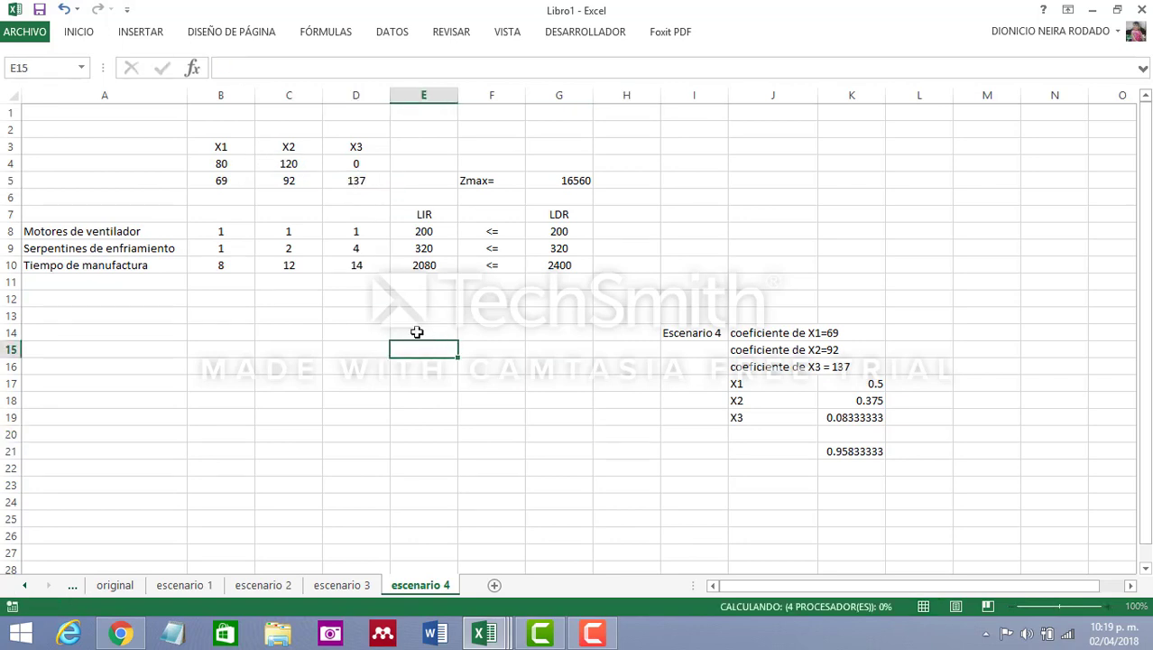
Set up Solver on the escenario 4 sheet to maximise G5 by changing variable cells B4:D4
{"action": "left_click", "coordinate": [393, 32]}
{"action": "left_click", "coordinate": [1040, 52]}
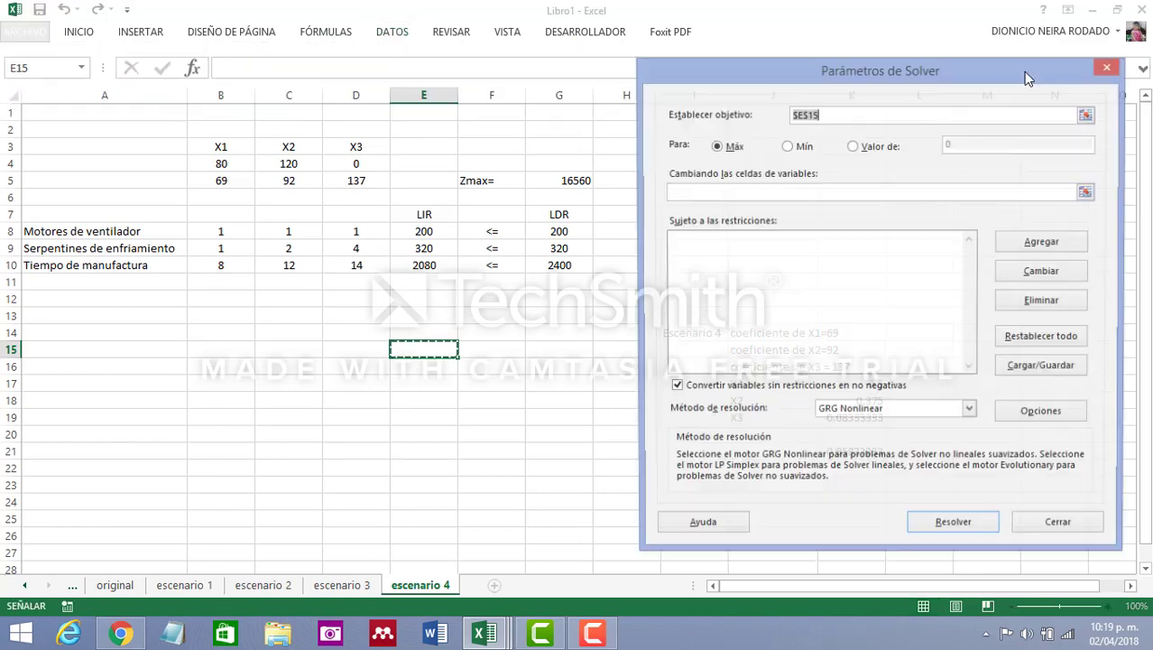
{"action": "left_click_drag", "start_coordinate": [844, 78], "coordinate": [872, 68]}
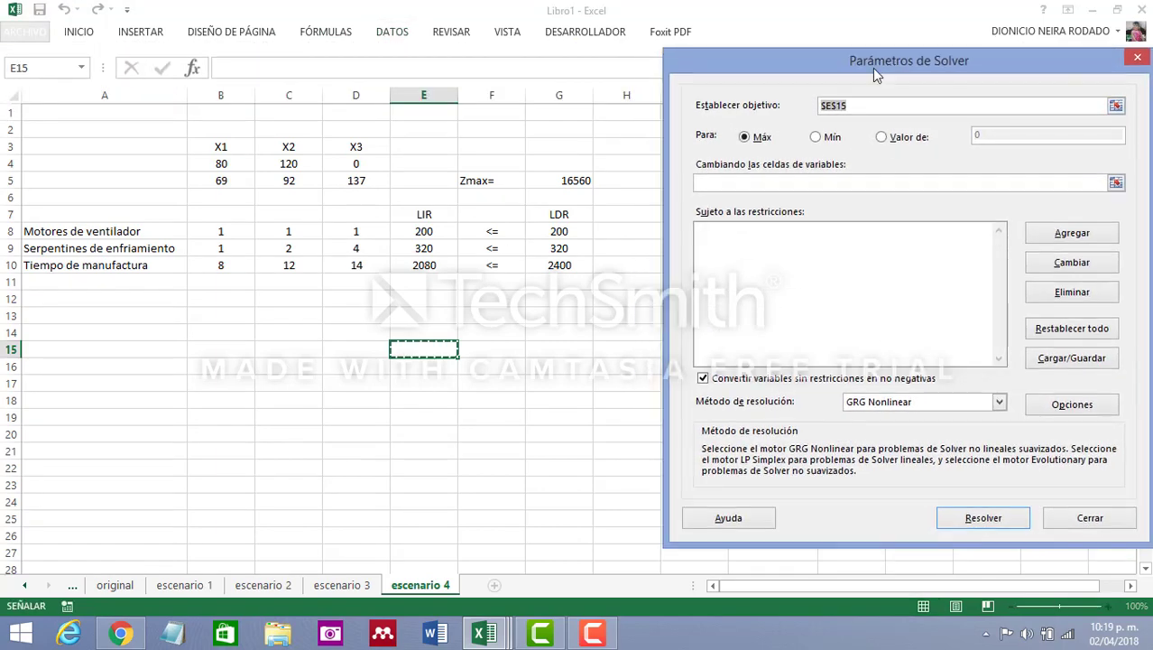
{"action": "left_click", "coordinate": [559, 178]}
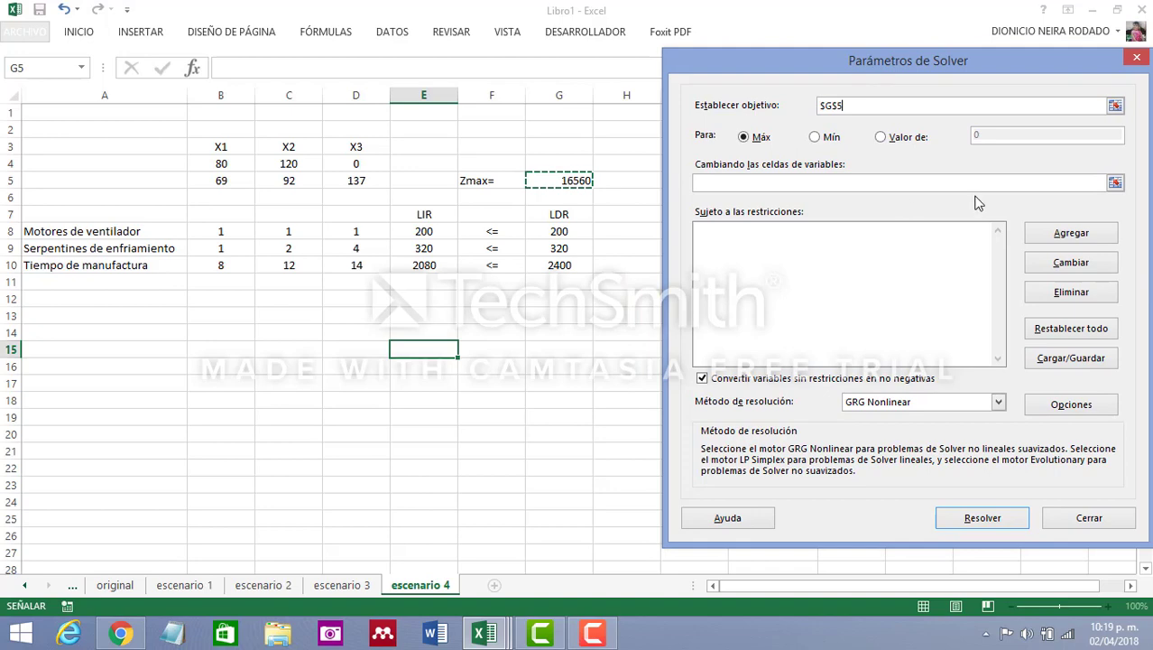
{"action": "left_click", "coordinate": [747, 184]}
{"action": "left_click_drag", "start_coordinate": [217, 159], "coordinate": [342, 165]}
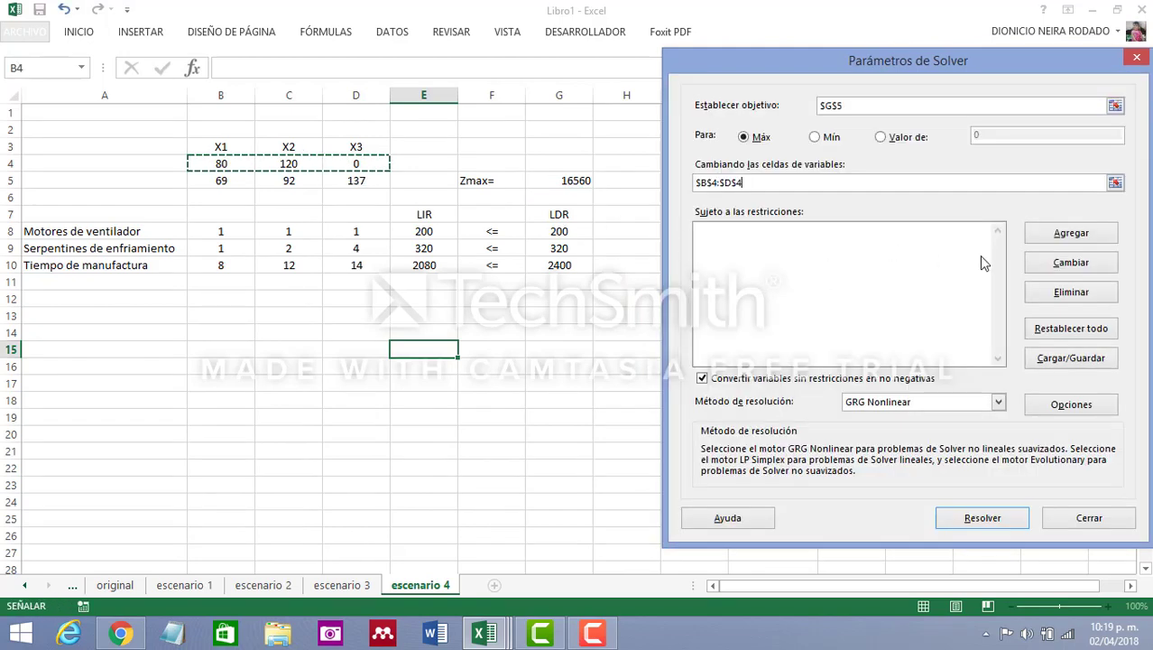
Add the Solver constraint $E$8:$E$10 <= $G$8:$G$10
{"action": "left_click", "coordinate": [1073, 236]}
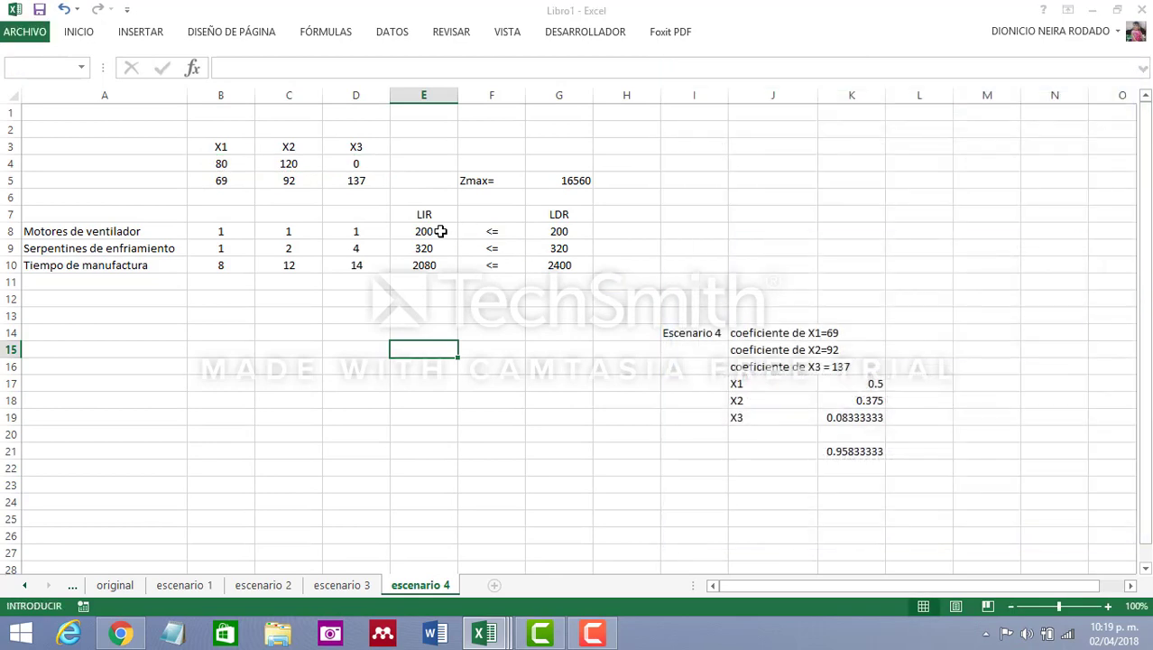
{"action": "left_click_drag", "start_coordinate": [431, 231], "coordinate": [433, 266]}
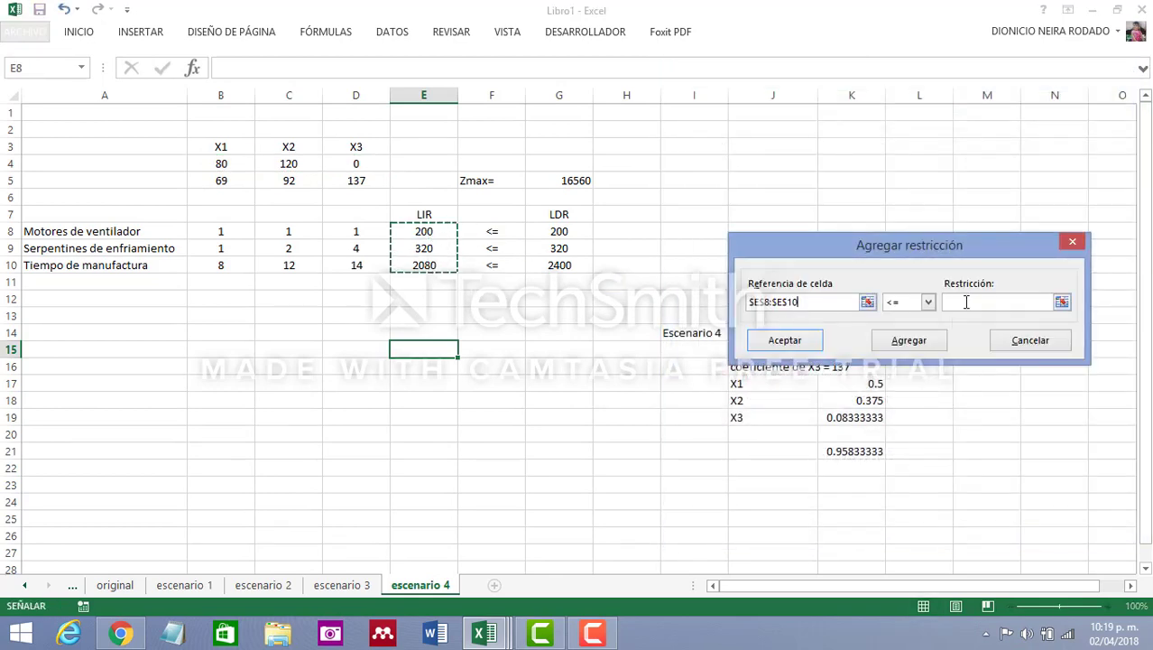
{"action": "left_click", "coordinate": [966, 301]}
{"action": "left_click_drag", "start_coordinate": [559, 232], "coordinate": [559, 266]}
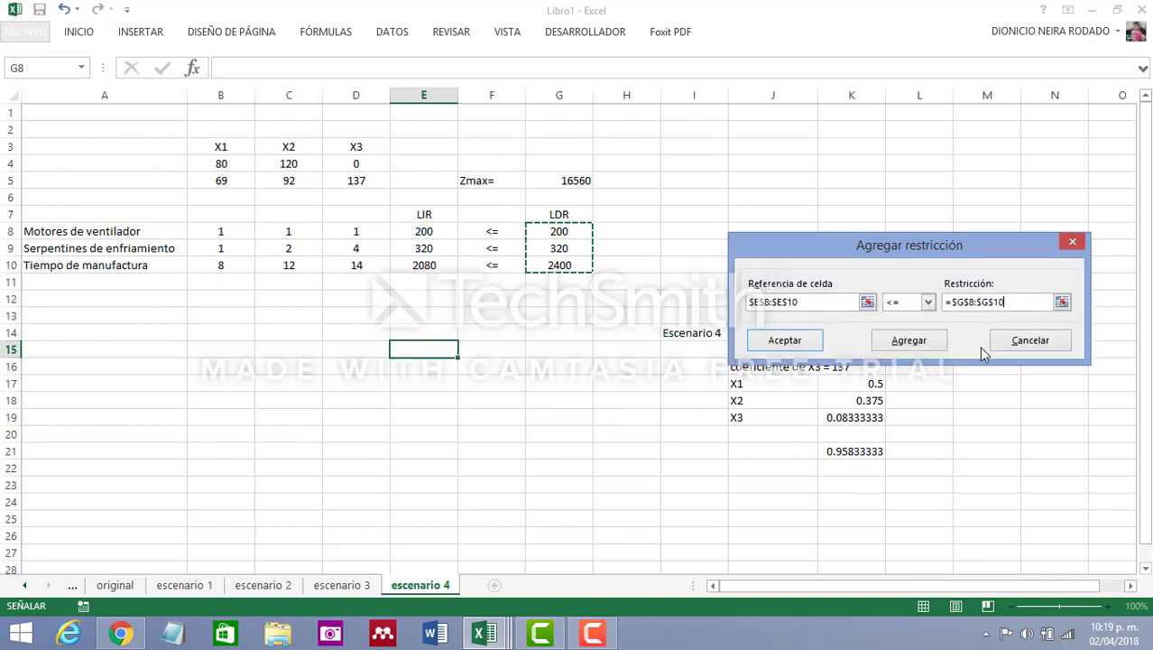
{"action": "left_click", "coordinate": [802, 340]}
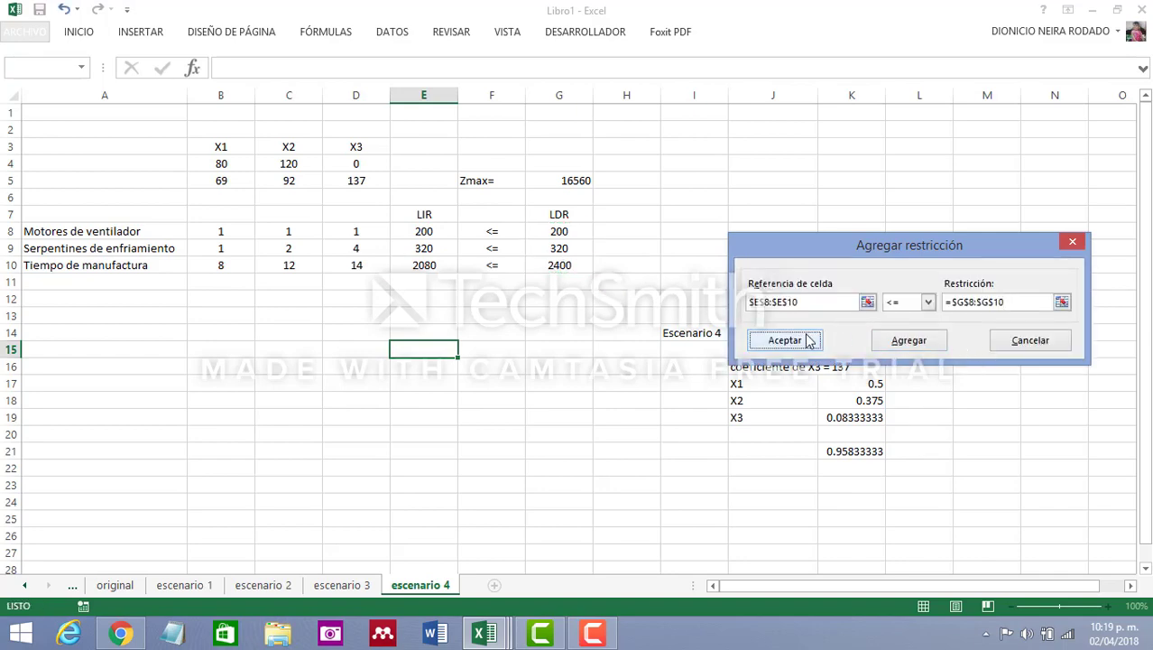
{"action": "left_click", "coordinate": [812, 339]}
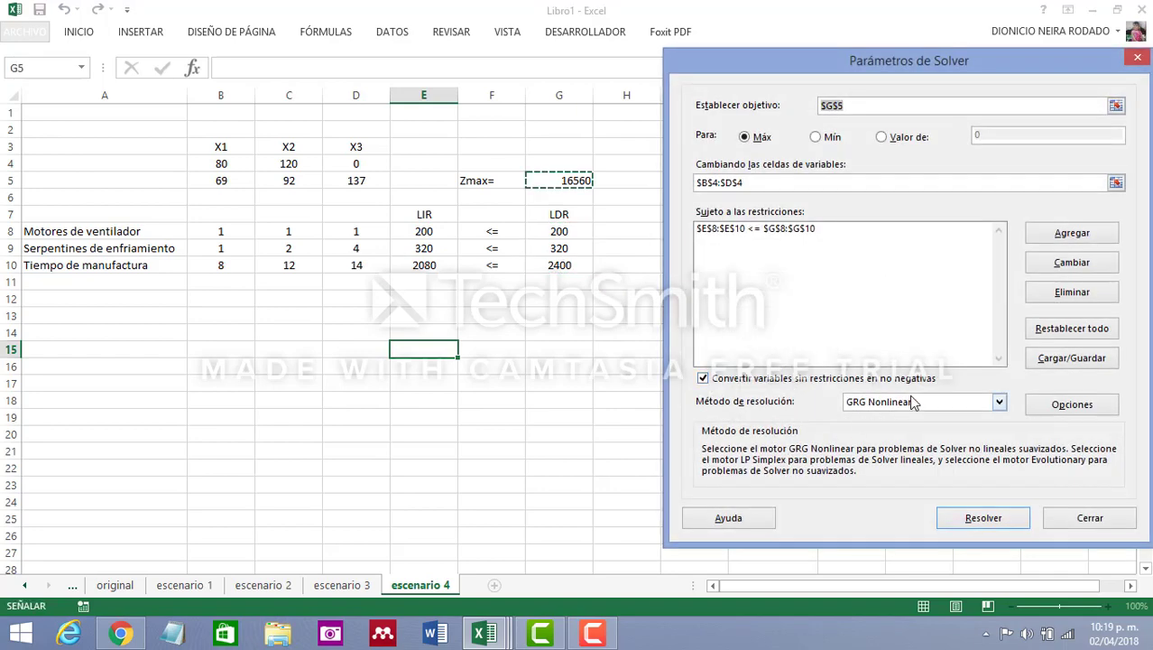
Solve the model with the Simplex LP method and keep the Solver solution
{"action": "left_click", "coordinate": [1000, 402]}
{"action": "left_click", "coordinate": [947, 427]}
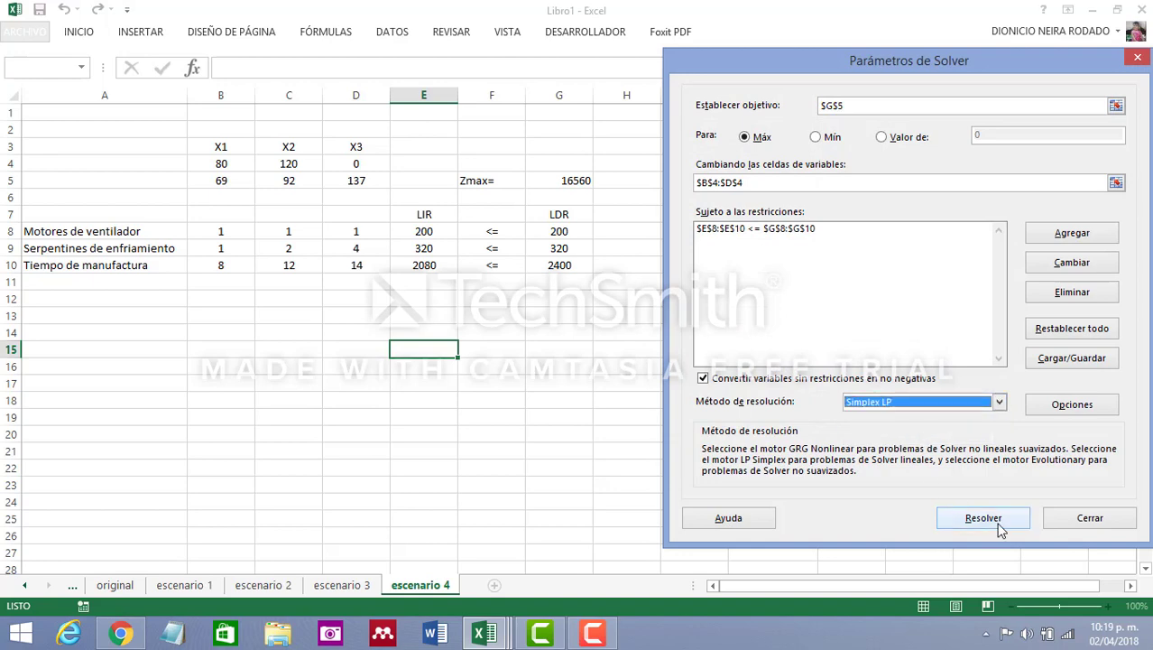
{"action": "left_click", "coordinate": [999, 528]}
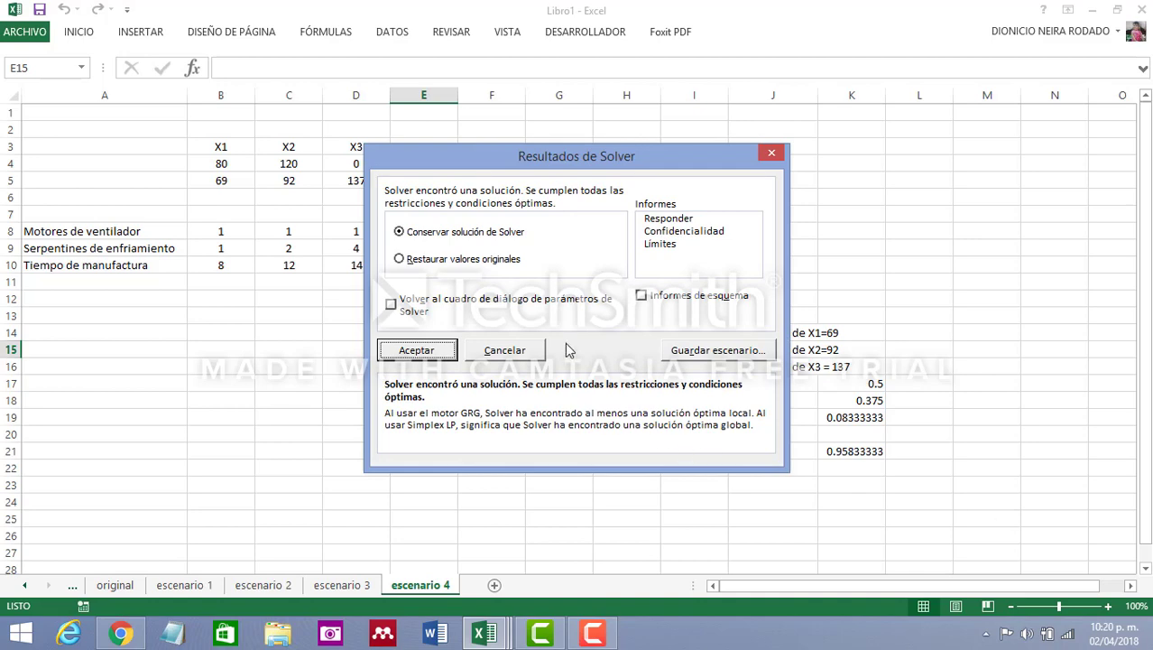
{"action": "left_click_drag", "start_coordinate": [663, 153], "coordinate": [740, 173]}
{"action": "left_click", "coordinate": [491, 372]}
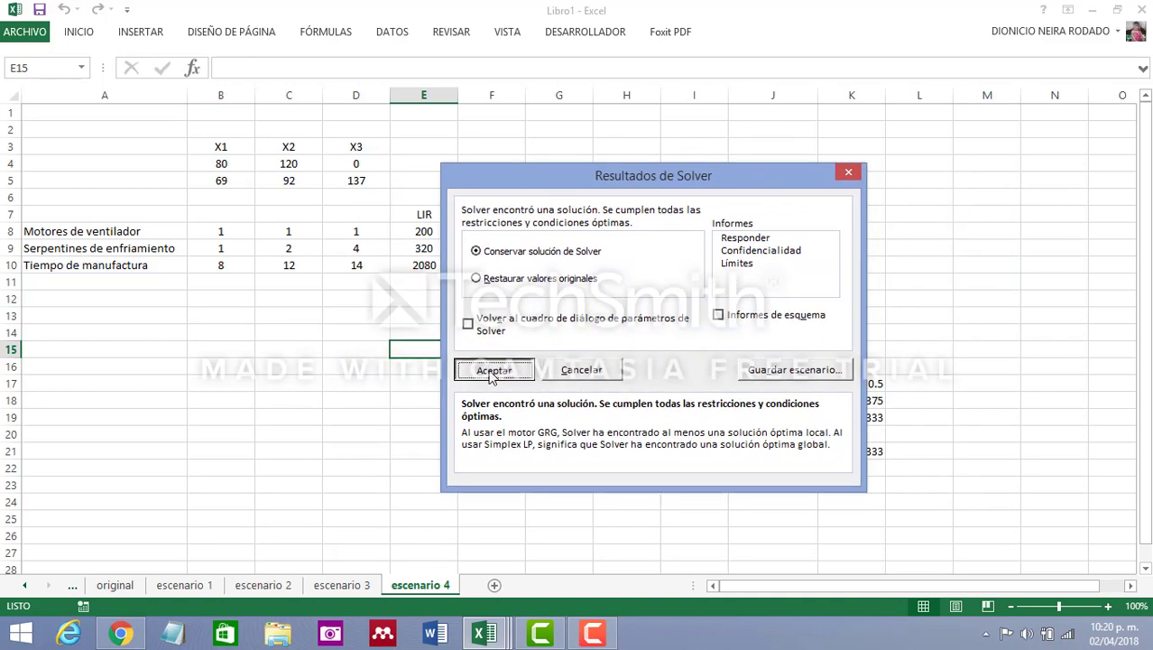
Review the X3 coefficient, the ratios and their sum in column K, and the X1 and X2 solution values
{"action": "left_click", "coordinate": [362, 181]}
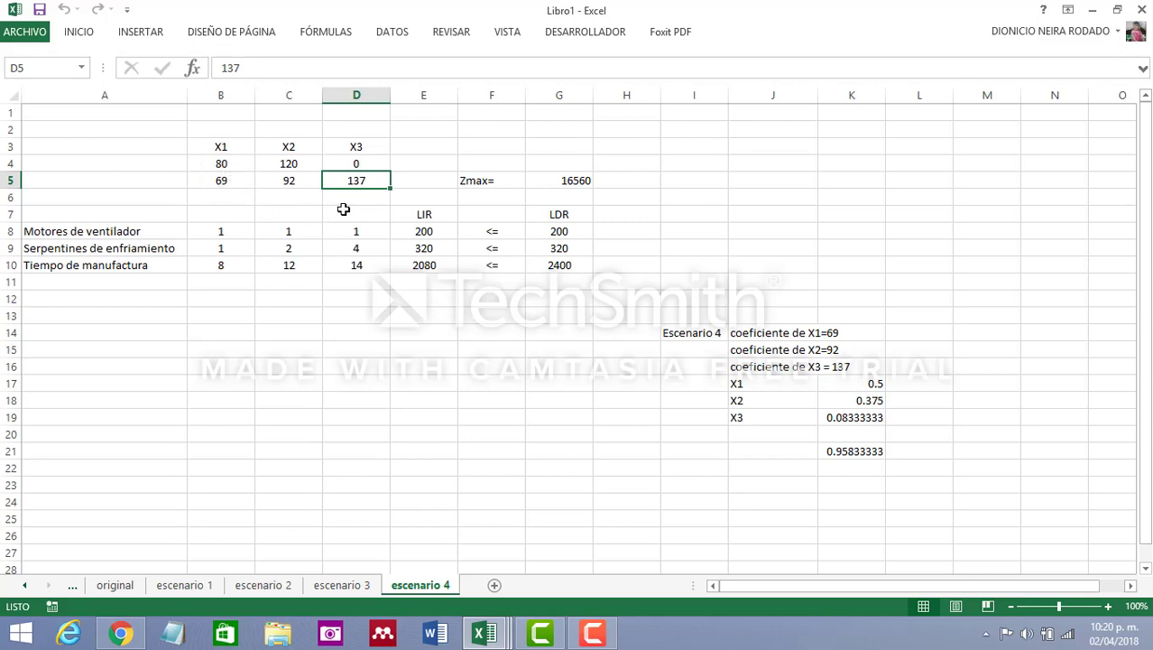
{"action": "left_click", "coordinate": [877, 386]}
{"action": "left_click", "coordinate": [867, 451]}
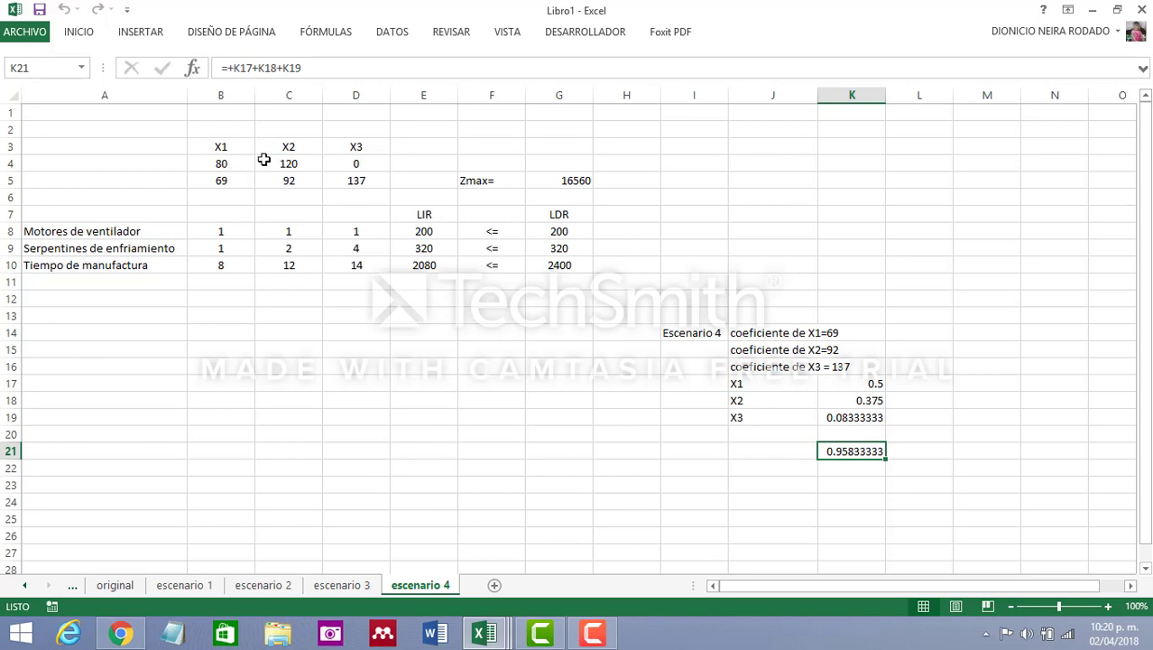
{"action": "left_click", "coordinate": [221, 162]}
{"action": "left_click", "coordinate": [271, 161]}
{"action": "left_click", "coordinate": [237, 162]}
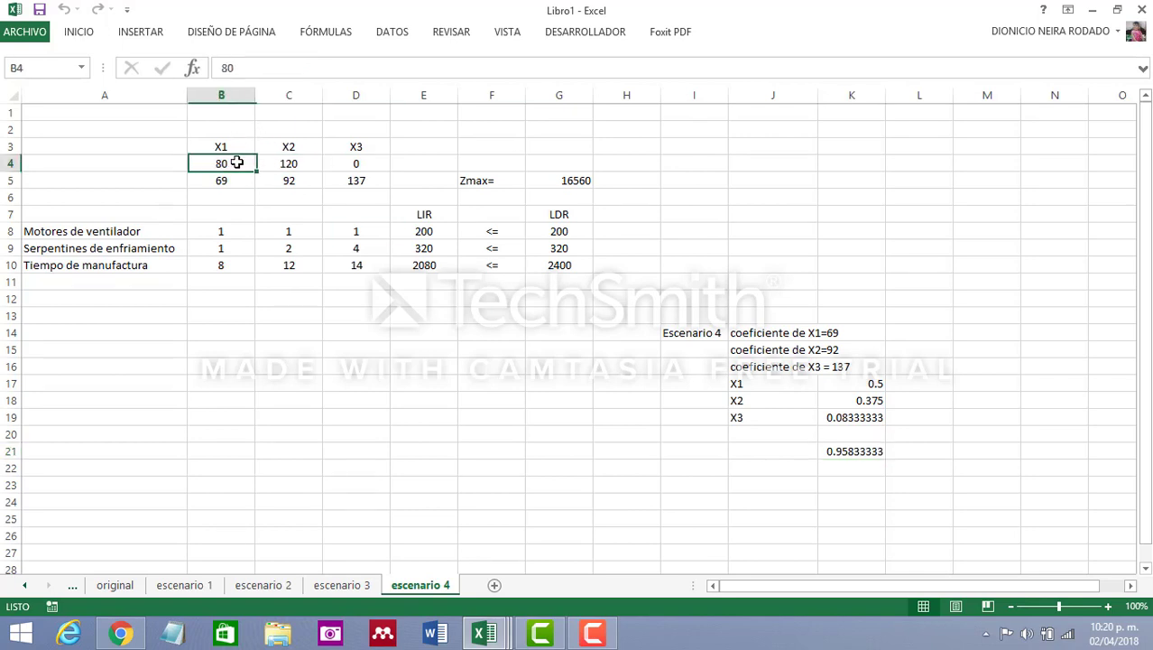
{"action": "left_click", "coordinate": [281, 163]}
{"action": "left_click", "coordinate": [222, 163]}
{"action": "left_click", "coordinate": [307, 399]}
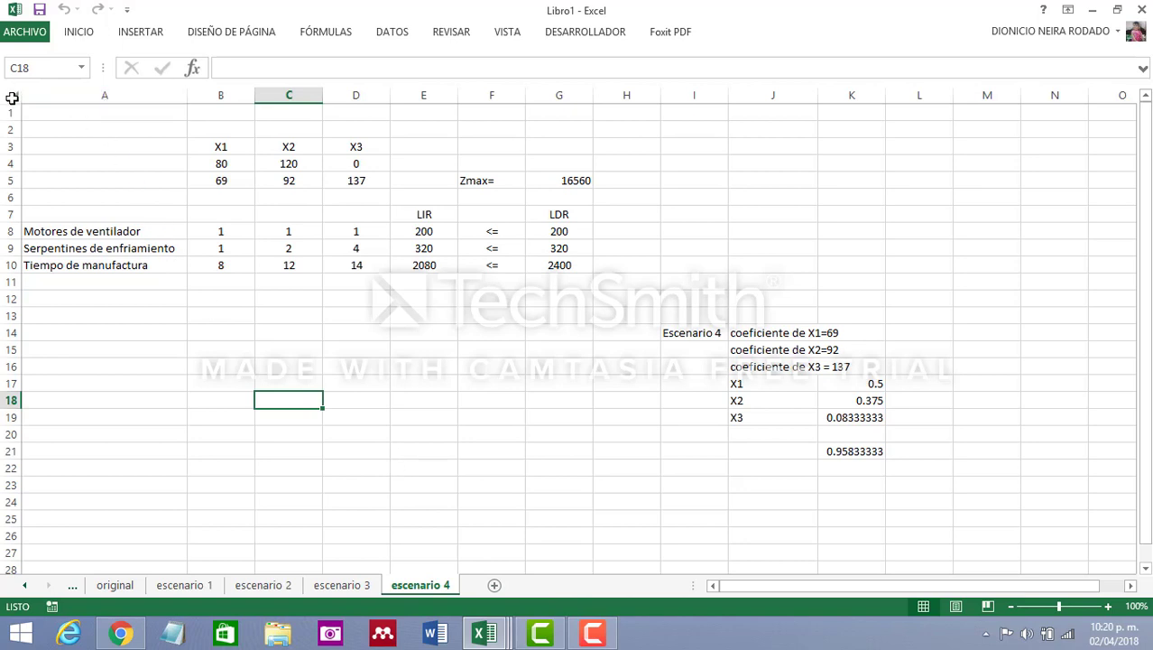
Add a new worksheet and name it escenario 5
{"action": "left_click", "coordinate": [494, 586]}
{"action": "type", "text": "esce"}
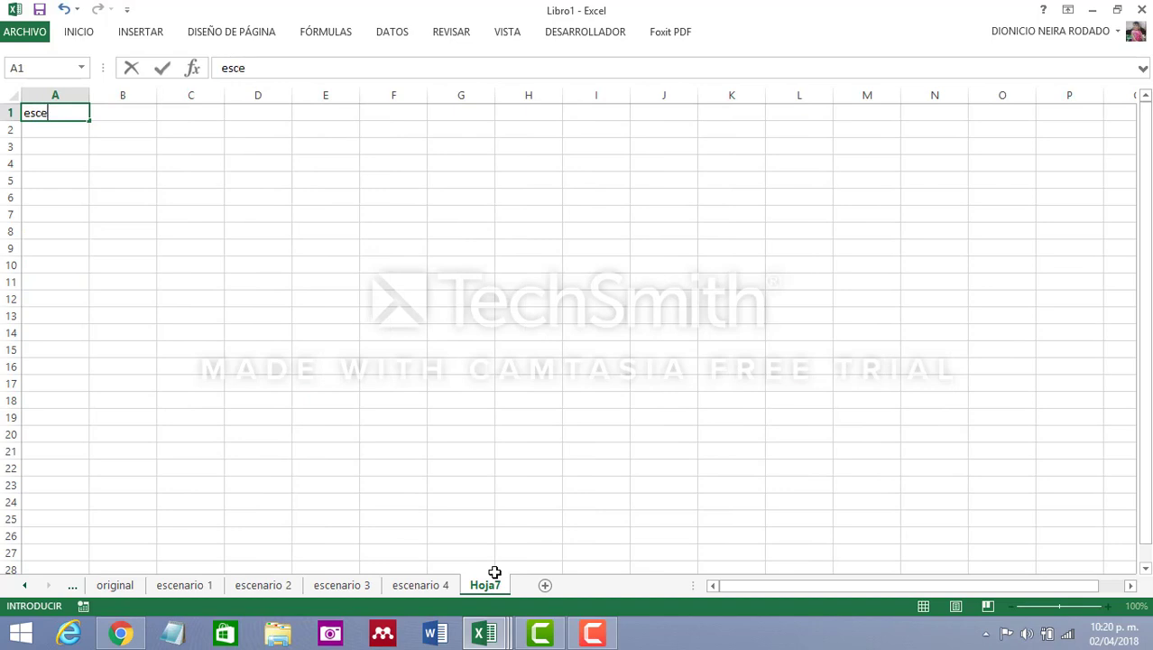
{"action": "type", "text": "nario 5"}
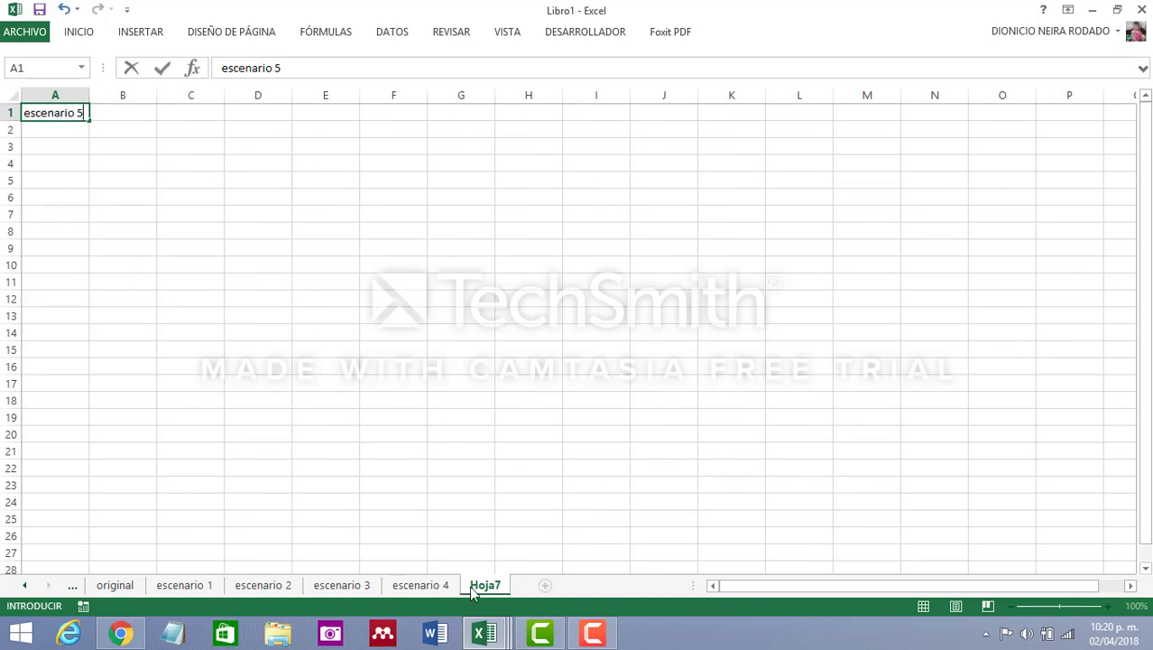
{"action": "left_click", "coordinate": [488, 588]}
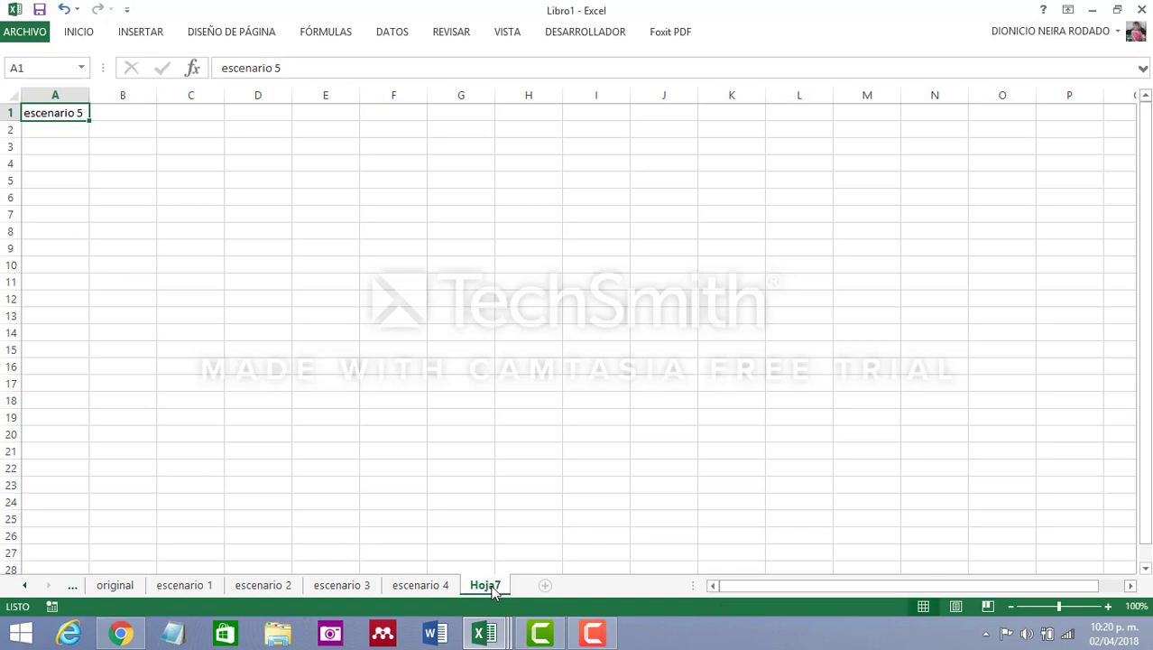
{"action": "left_click", "coordinate": [545, 480]}
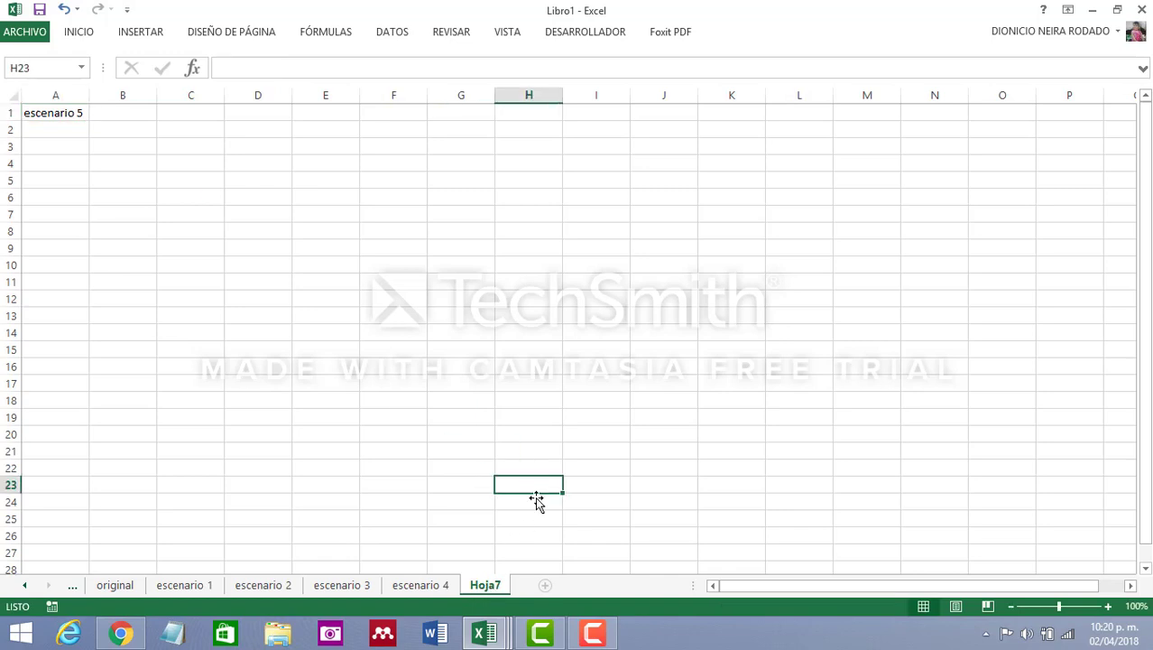
{"action": "double_click", "coordinate": [521, 593]}
{"action": "type", "text": "escenar"}
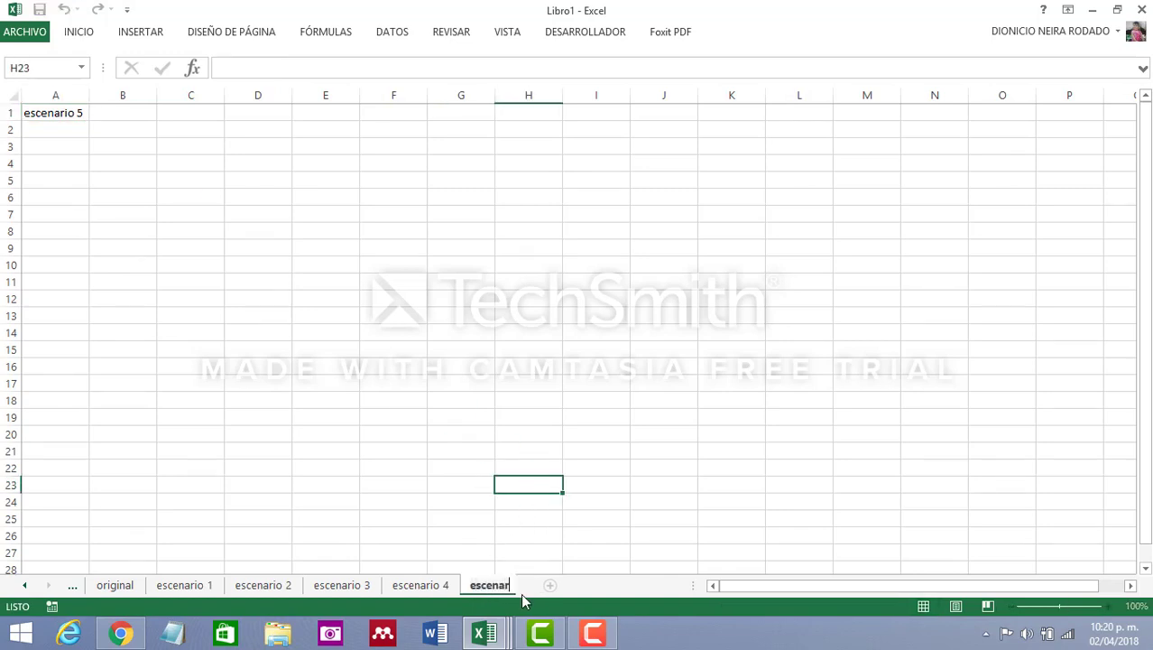
{"action": "type", "text": "io 5"}
{"action": "key", "text": "Return"}
Copy the entire contents of the escenario 4 sheet into the escenario 5 sheet
{"action": "left_click", "coordinate": [421, 585]}
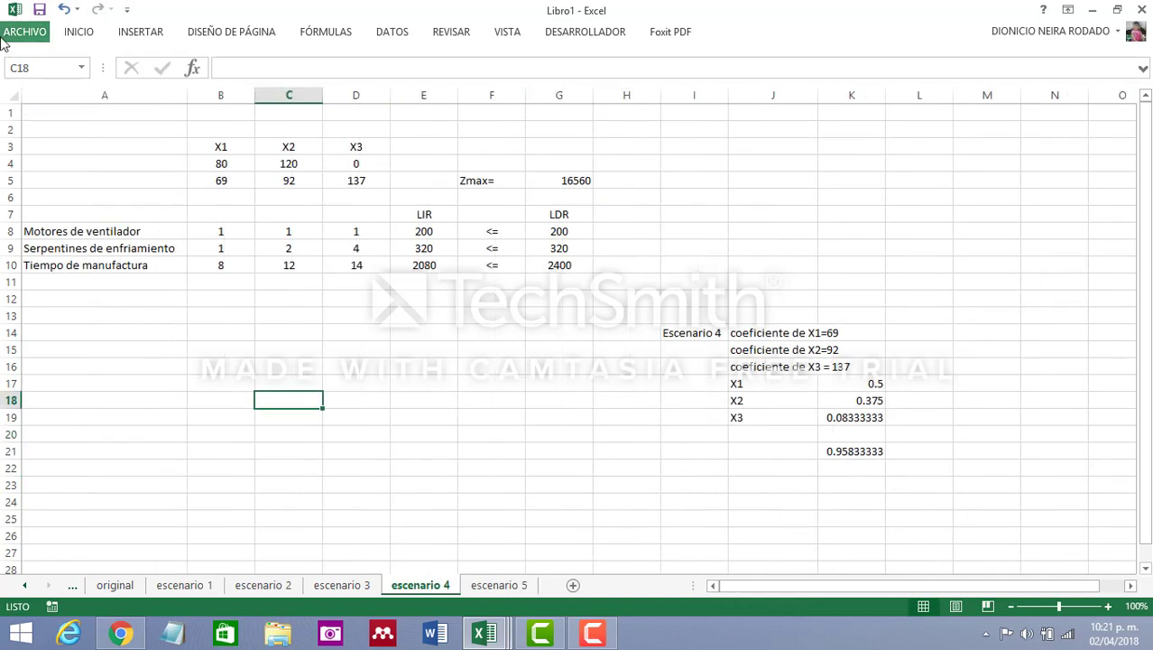
{"action": "left_click", "coordinate": [10, 94]}
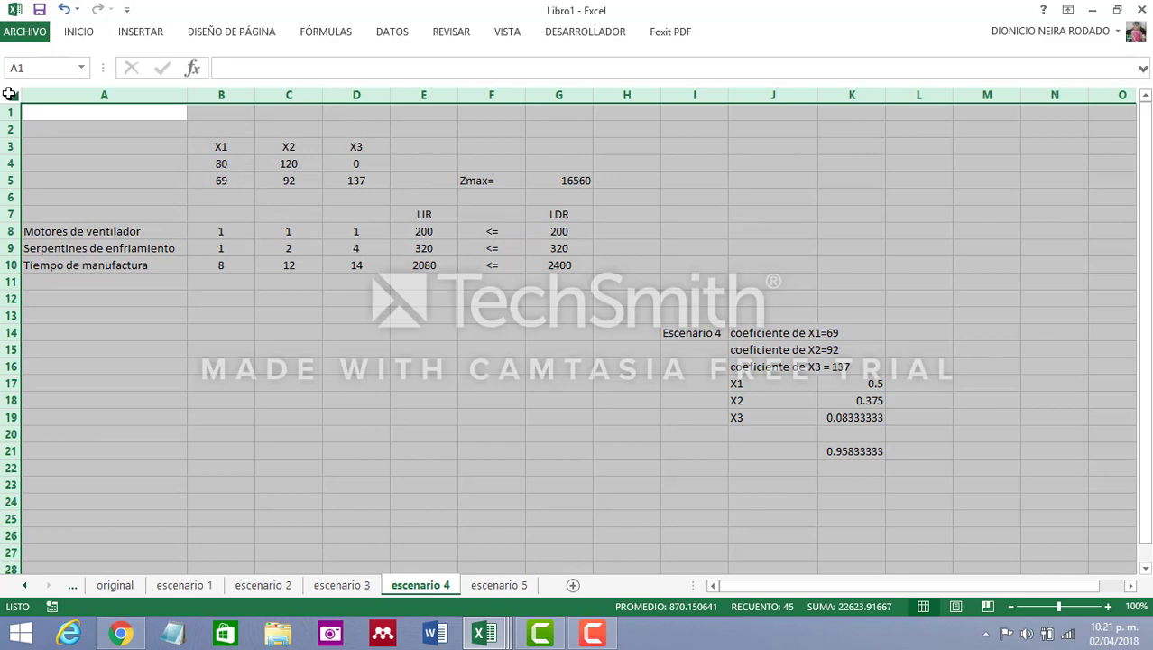
{"action": "key", "text": "ctrl+c"}
{"action": "left_click", "coordinate": [499, 585]}
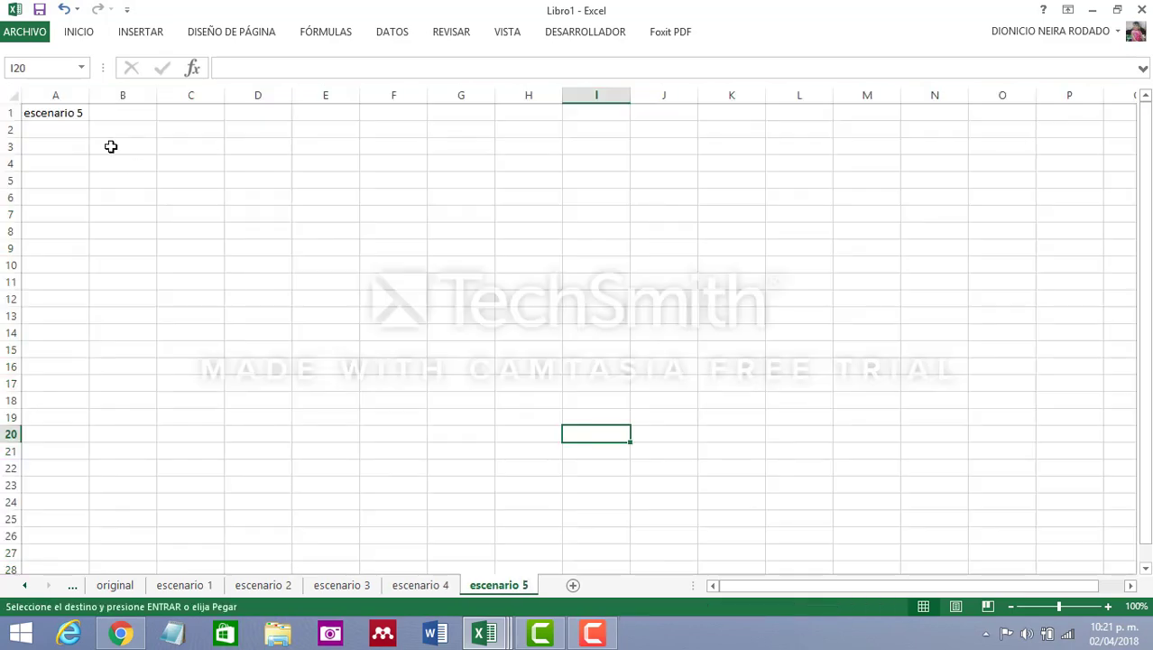
{"action": "left_click", "coordinate": [10, 94]}
{"action": "key", "text": "ctrl+v"}
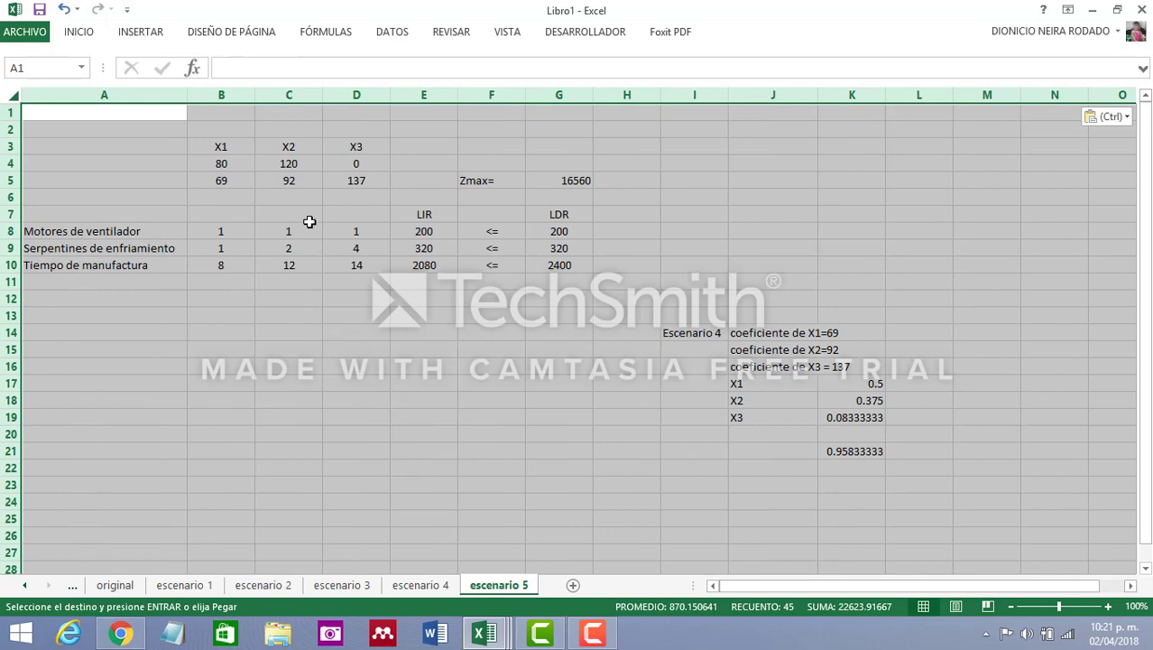
{"action": "left_click", "coordinate": [498, 351]}
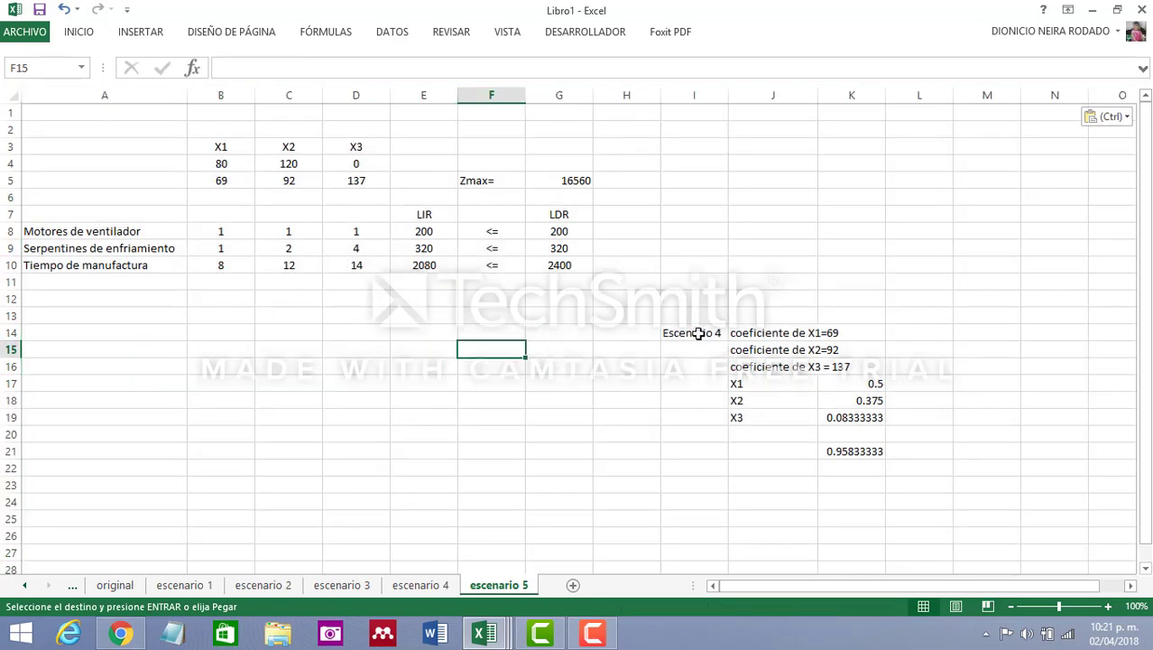
Change the scenario label in cell I14 to "Escenario 5"
{"action": "left_click", "coordinate": [699, 333]}
{"action": "left_click", "coordinate": [308, 66]}
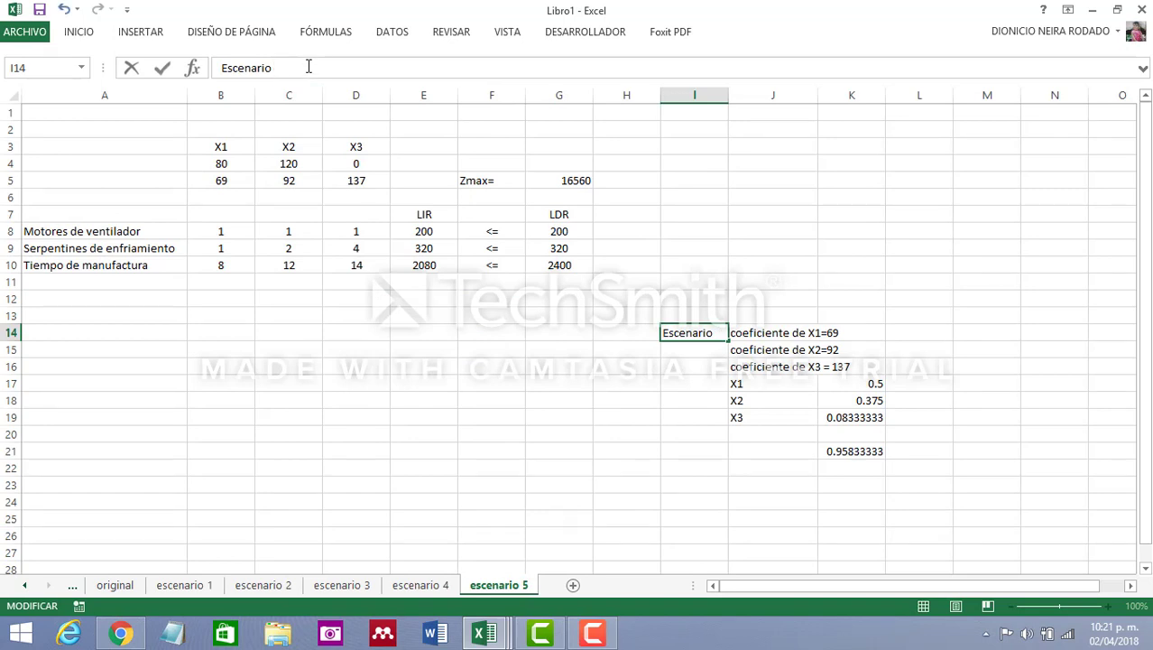
{"action": "type", "text": "5"}
{"action": "left_click", "coordinate": [394, 379]}
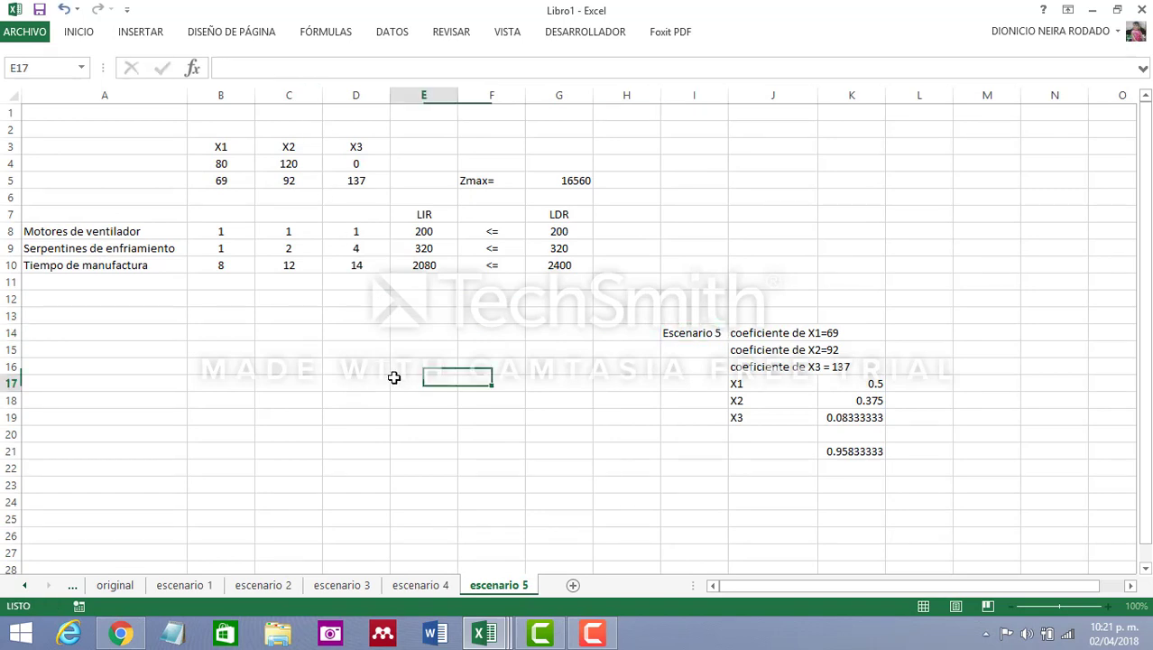
Change the X3 ratio in cell K19 to =12/24
{"action": "left_click", "coordinate": [847, 418]}
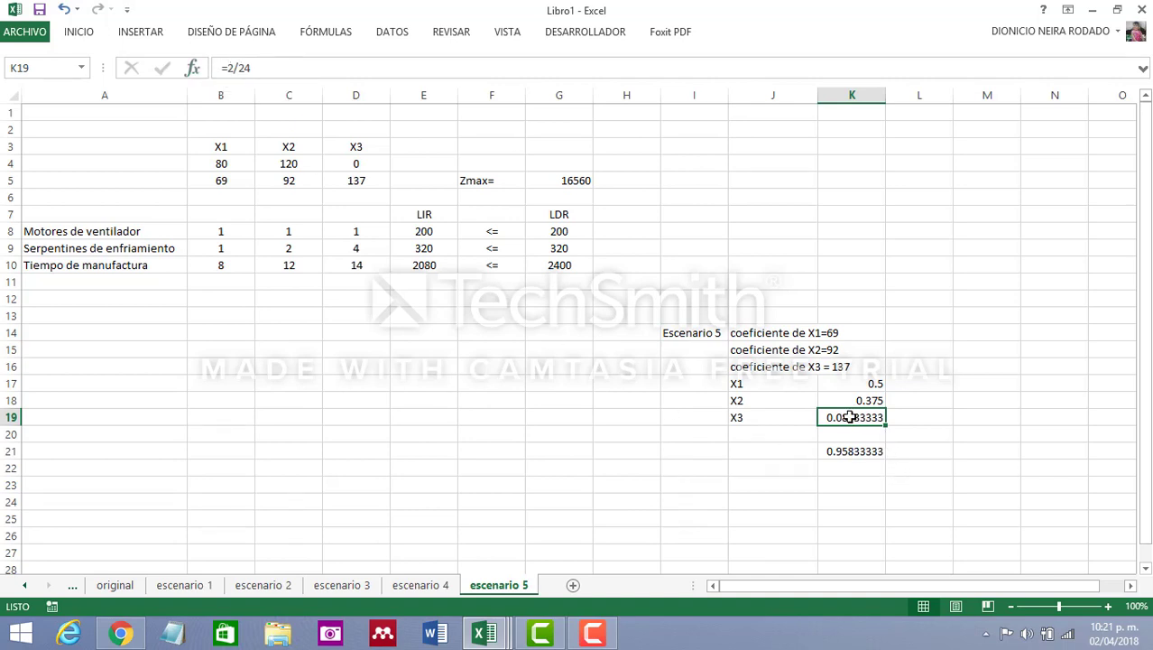
{"action": "left_click", "coordinate": [240, 68]}
{"action": "type", "text": "1"}
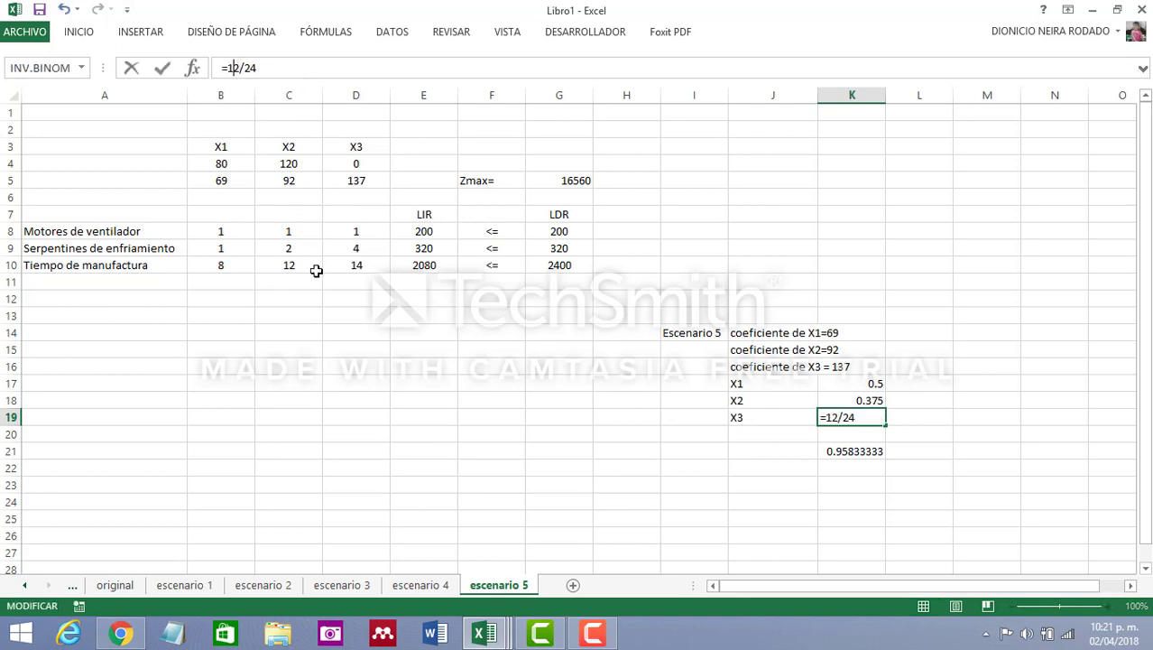
{"action": "key", "text": "Return"}
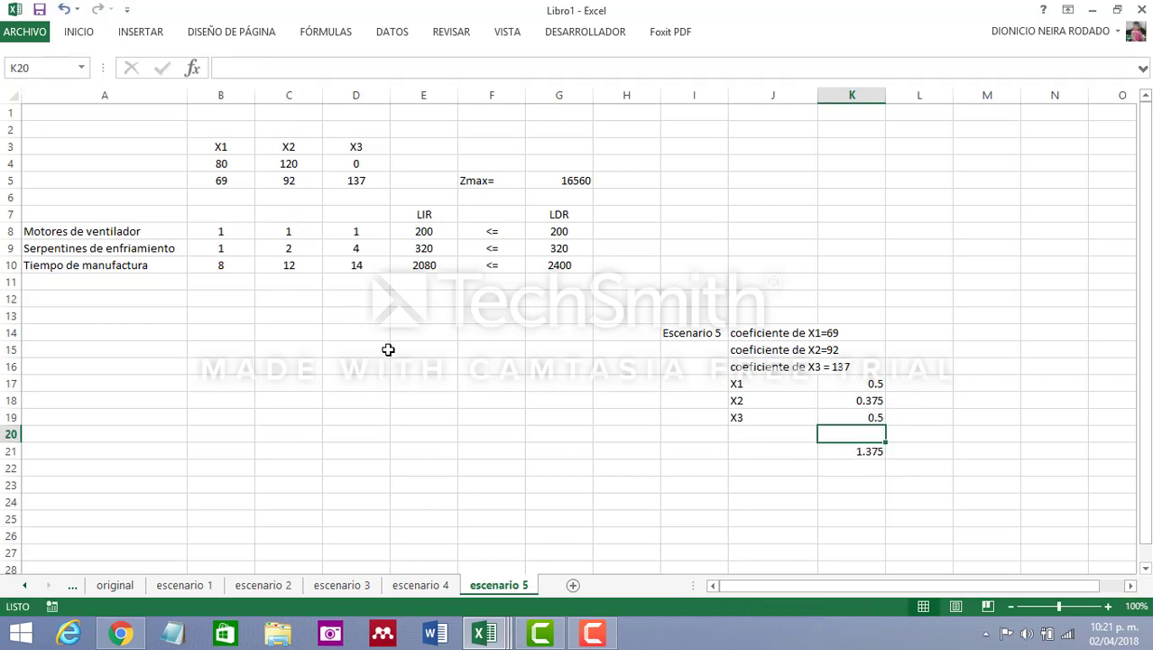
Set the X3 objective coefficient in cell D5 to 147 and check the ratio sum in K21
{"action": "left_click", "coordinate": [356, 180]}
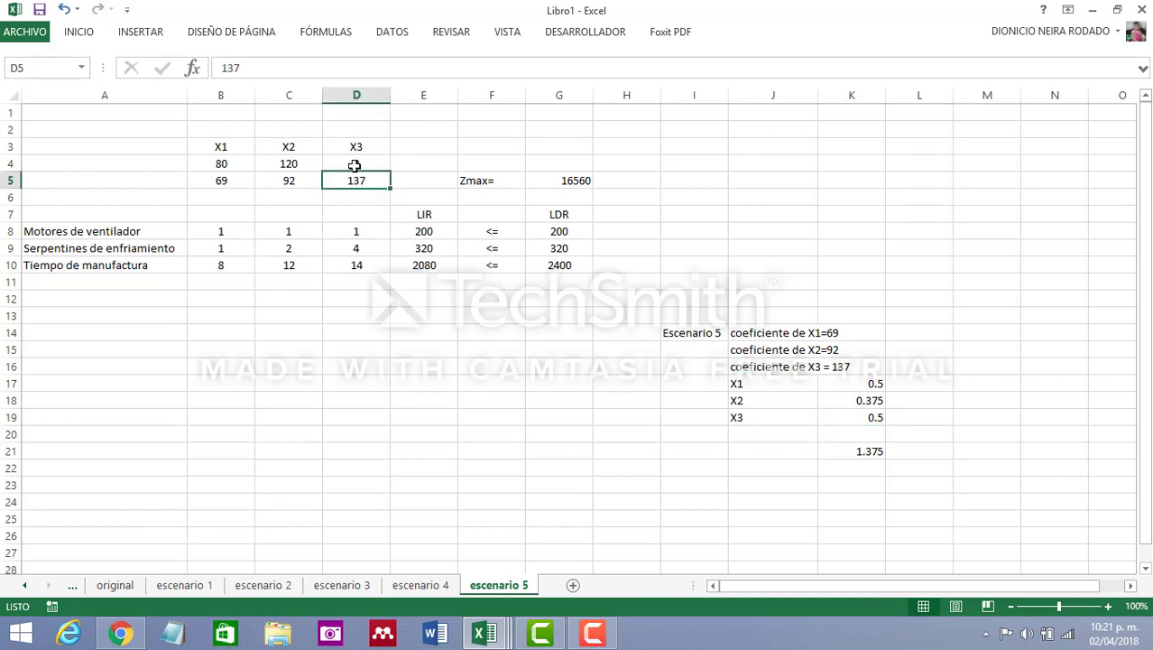
{"action": "type", "text": "147"}
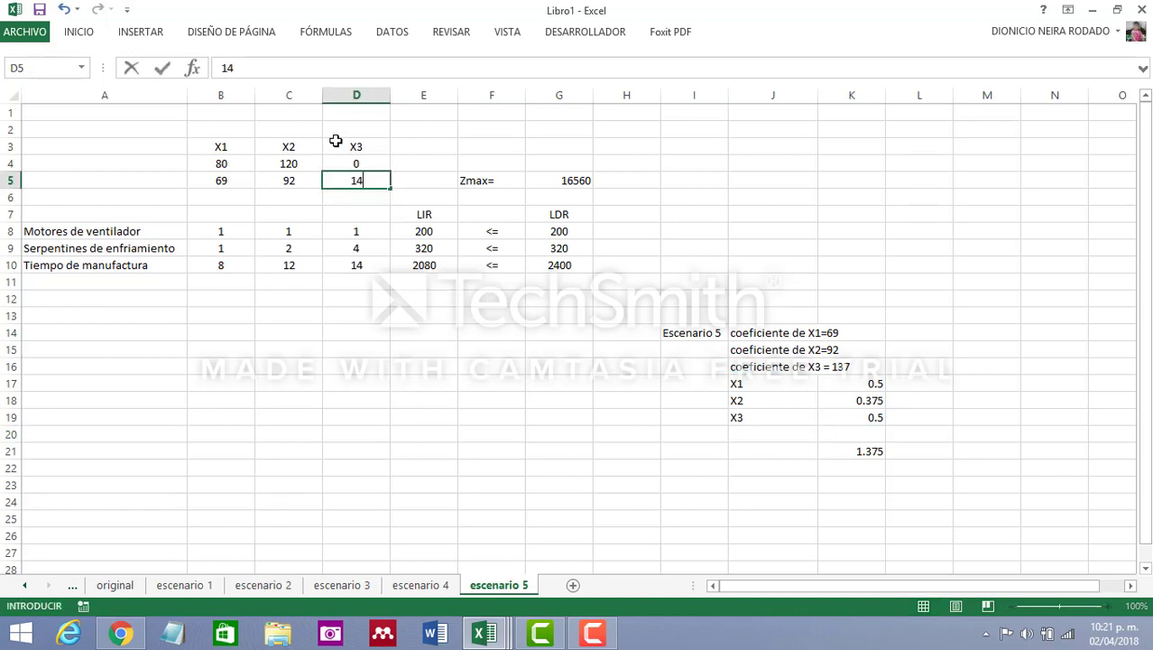
{"action": "left_click", "coordinate": [431, 435]}
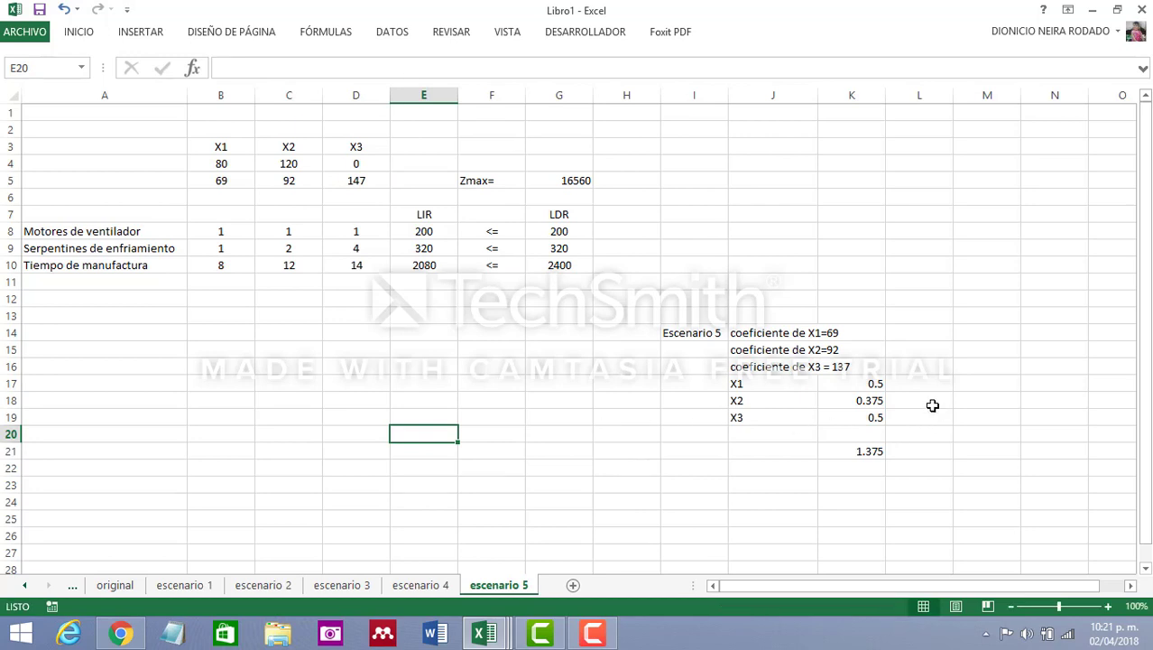
{"action": "left_click", "coordinate": [873, 451]}
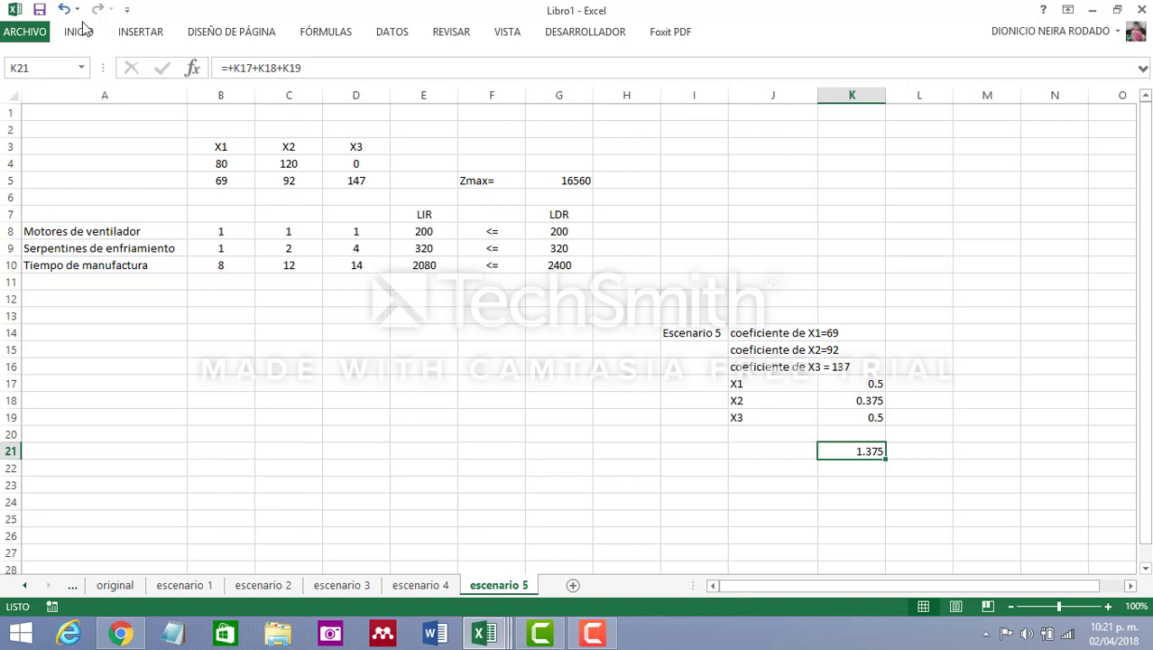
Open Solver on the escenario 5 sheet and set the objective to G5, maximised, with B4:D4 as the variable cells
{"action": "left_click", "coordinate": [398, 40]}
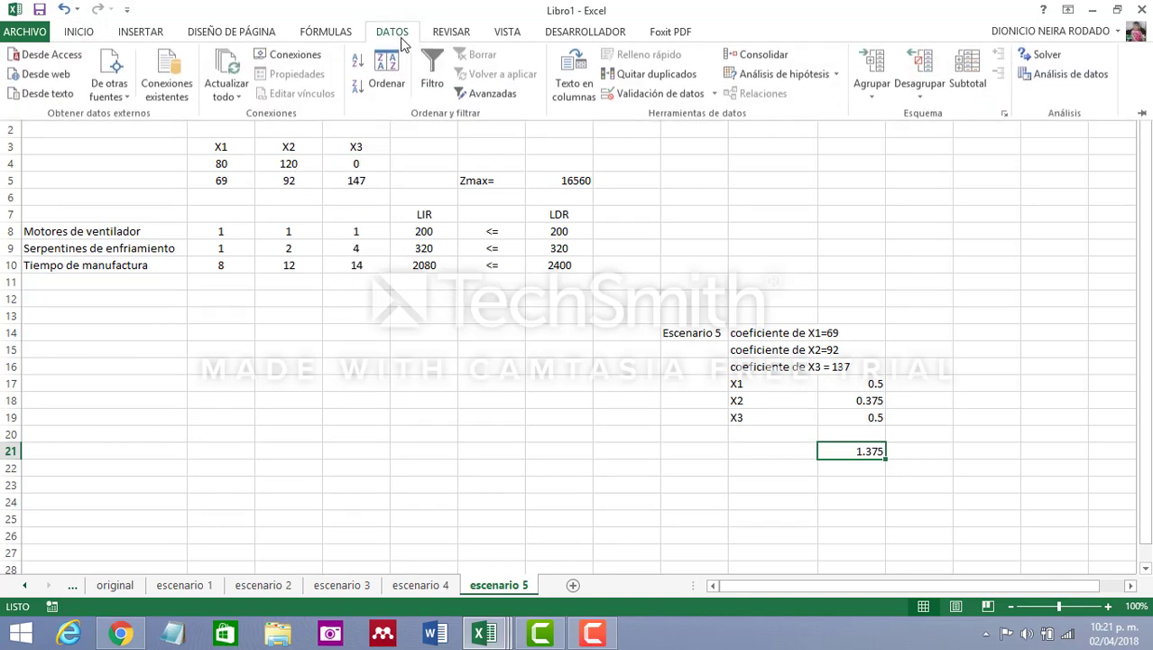
{"action": "left_click", "coordinate": [1034, 56]}
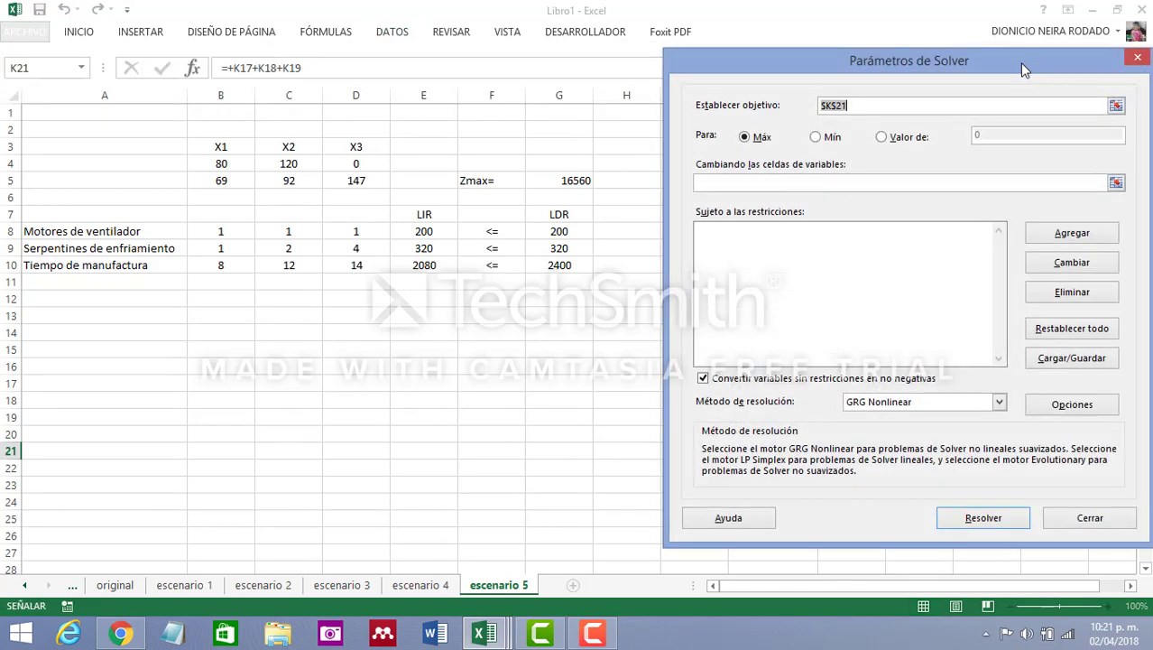
{"action": "left_click", "coordinate": [576, 180]}
{"action": "left_click", "coordinate": [737, 183]}
{"action": "left_click_drag", "start_coordinate": [221, 164], "coordinate": [350, 163]}
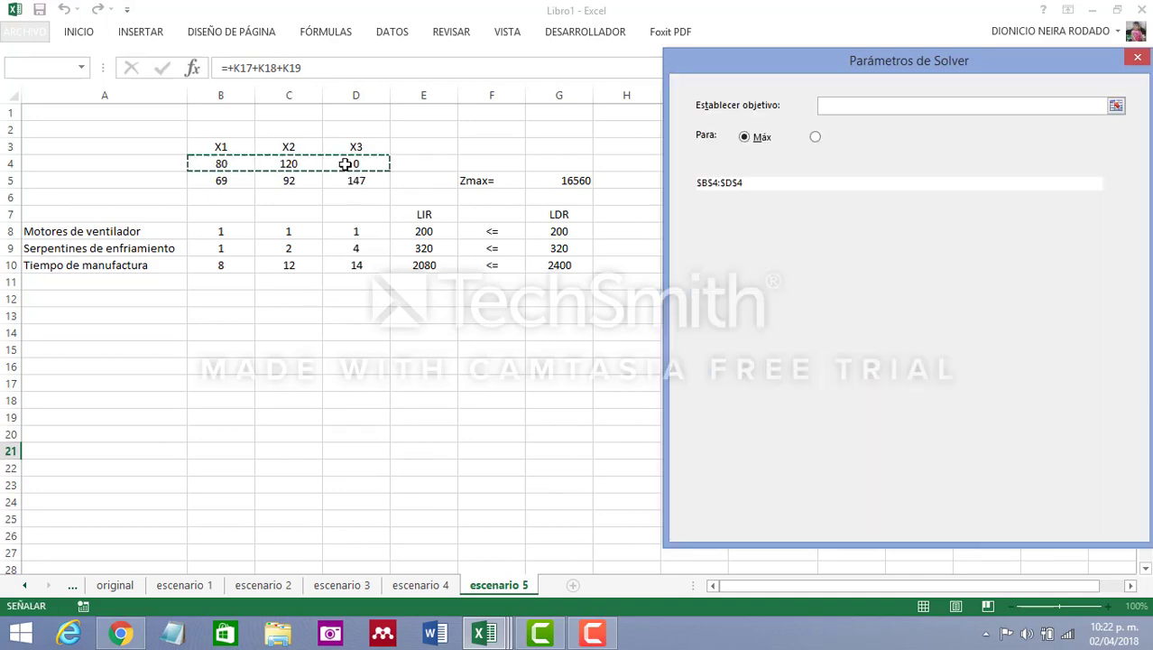
Add the Solver constraint E8:E10 <= G8:G10 for the three resource rows
{"action": "left_click", "coordinate": [1065, 235]}
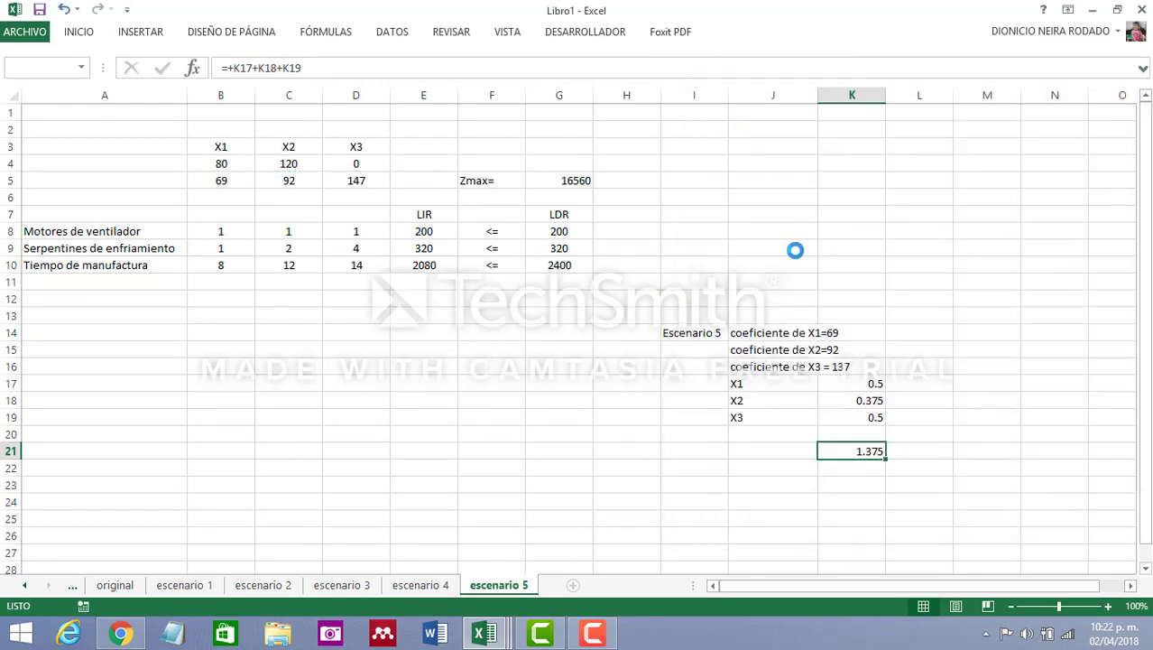
{"action": "left_click_drag", "start_coordinate": [426, 231], "coordinate": [425, 264]}
{"action": "left_click", "coordinate": [974, 302]}
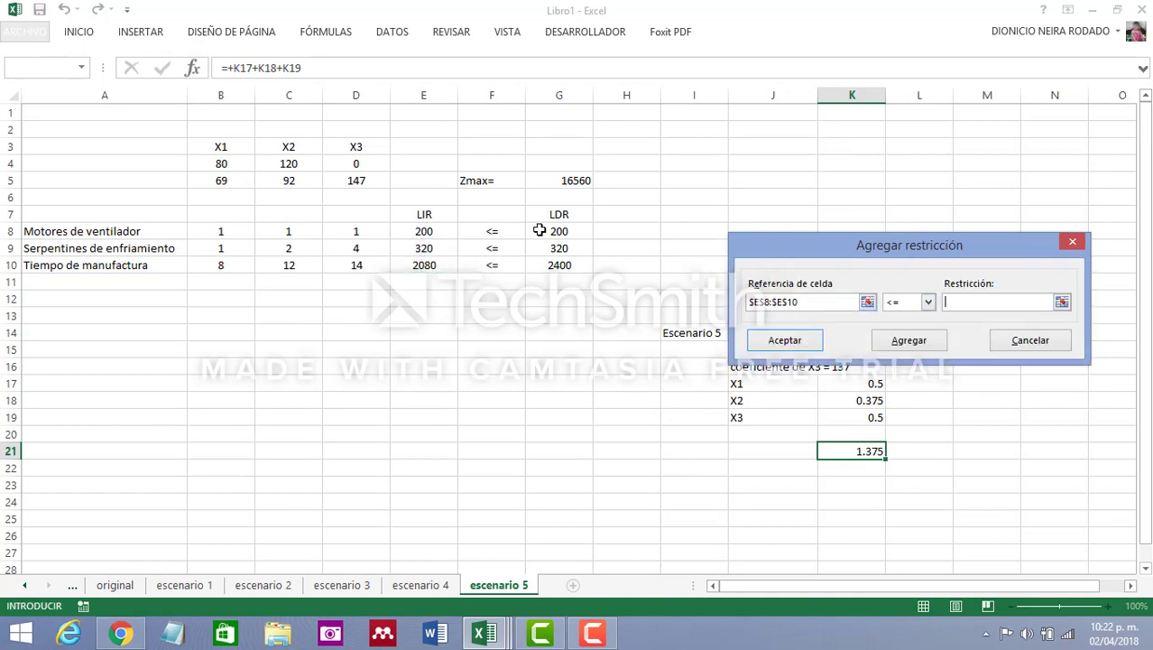
{"action": "left_click_drag", "start_coordinate": [559, 231], "coordinate": [560, 262]}
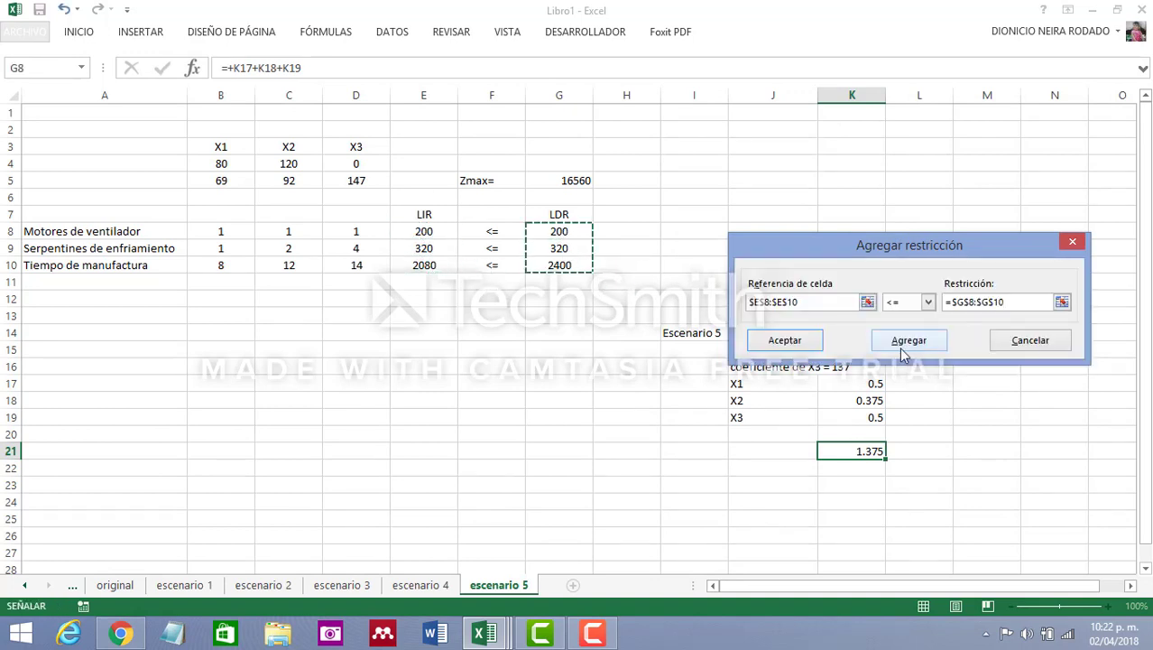
{"action": "left_click", "coordinate": [806, 342]}
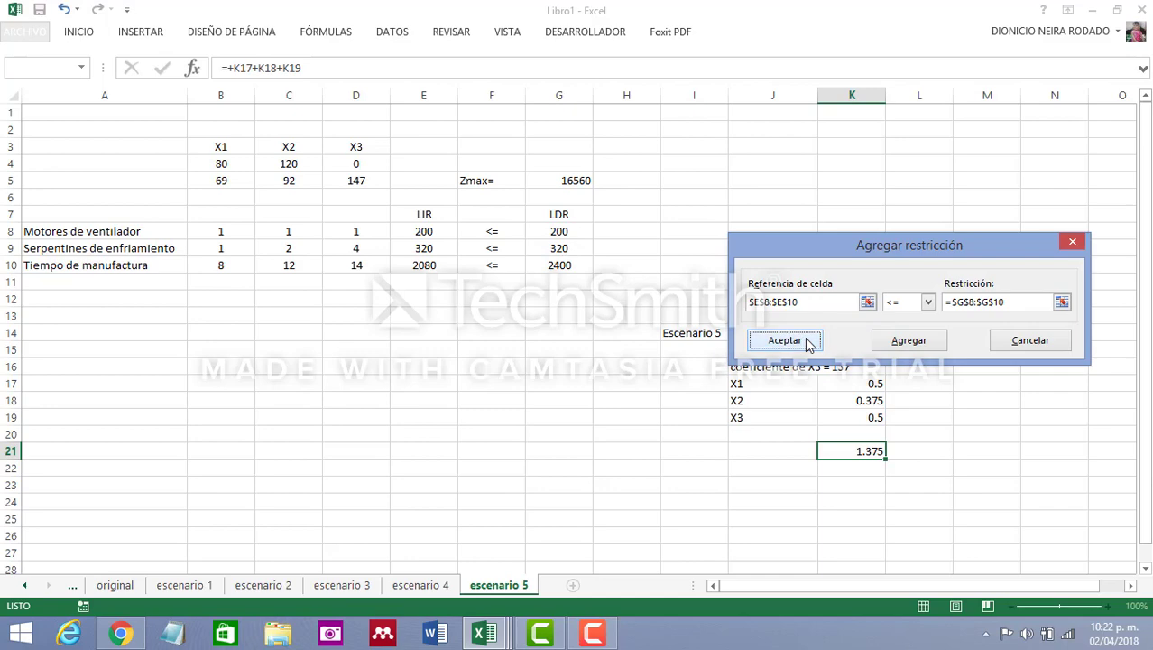
{"action": "left_click", "coordinate": [807, 342]}
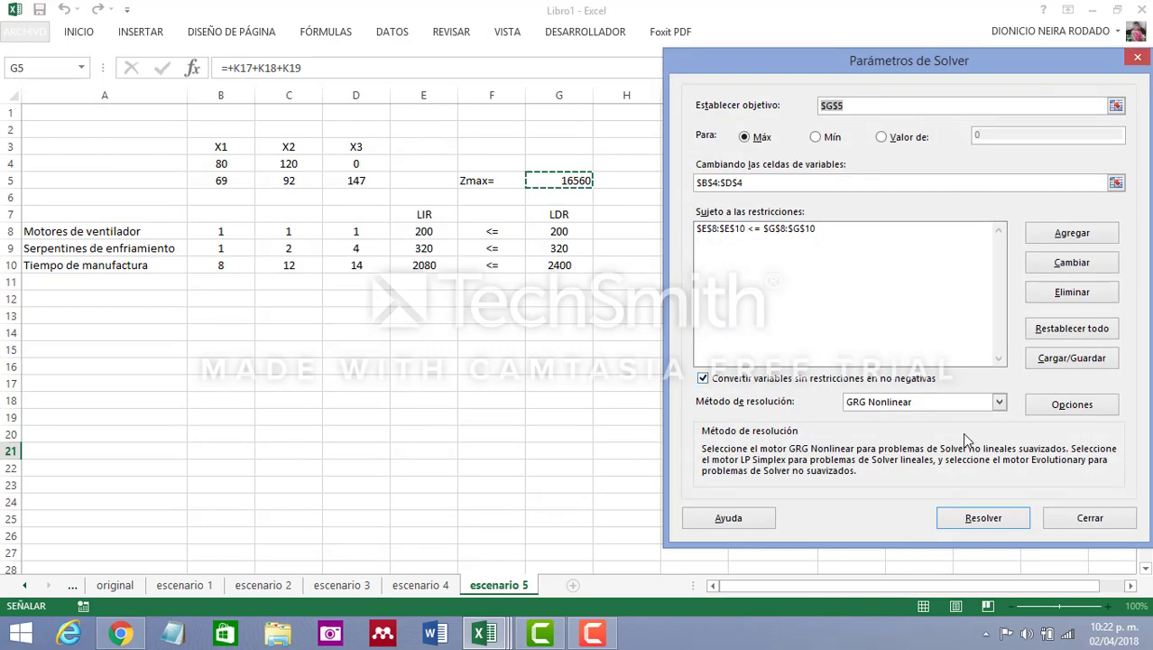
Choose Simplex LP as the solving method, solve the model and keep the Solver solution
{"action": "left_click", "coordinate": [1001, 404]}
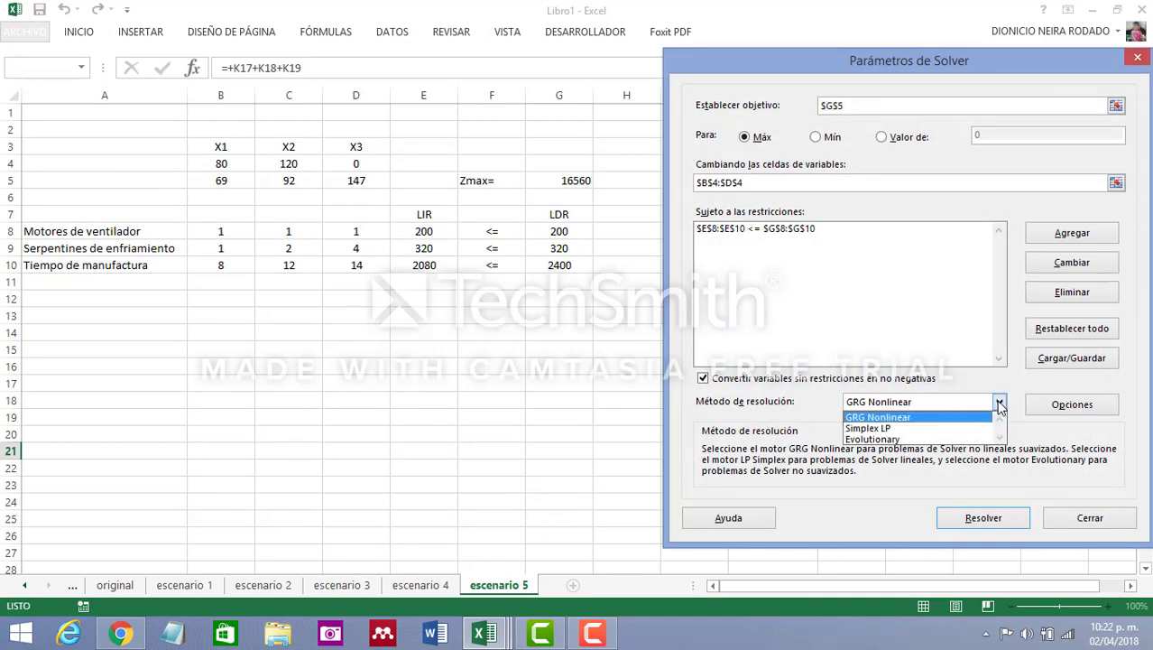
{"action": "left_click", "coordinate": [939, 427]}
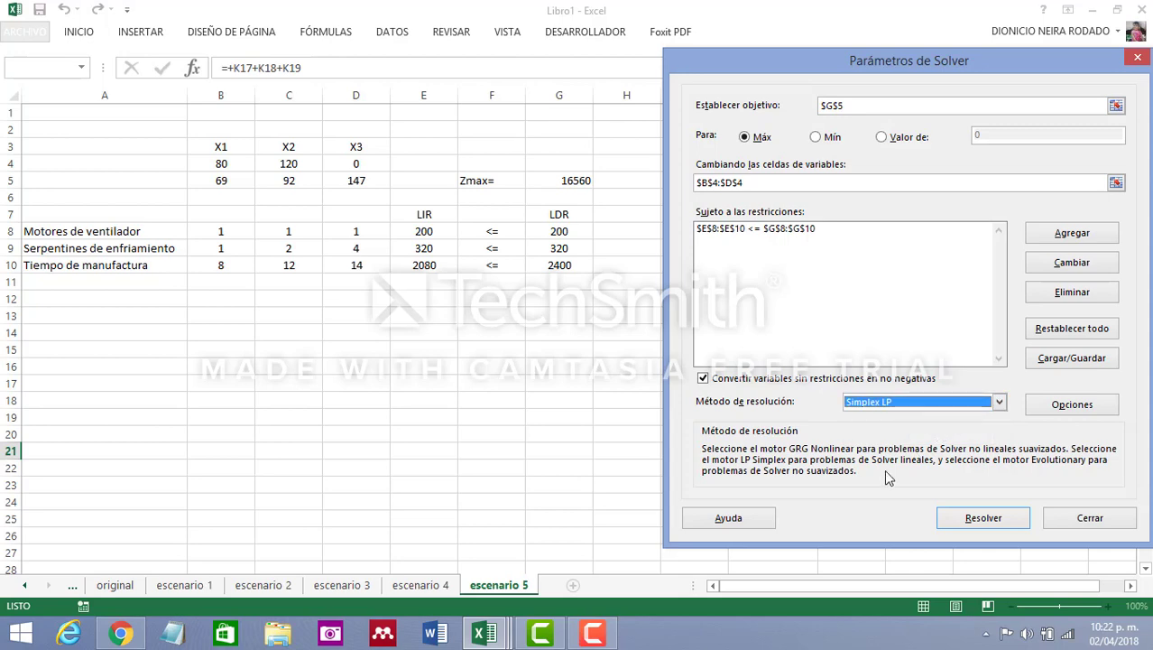
{"action": "left_click", "coordinate": [984, 520]}
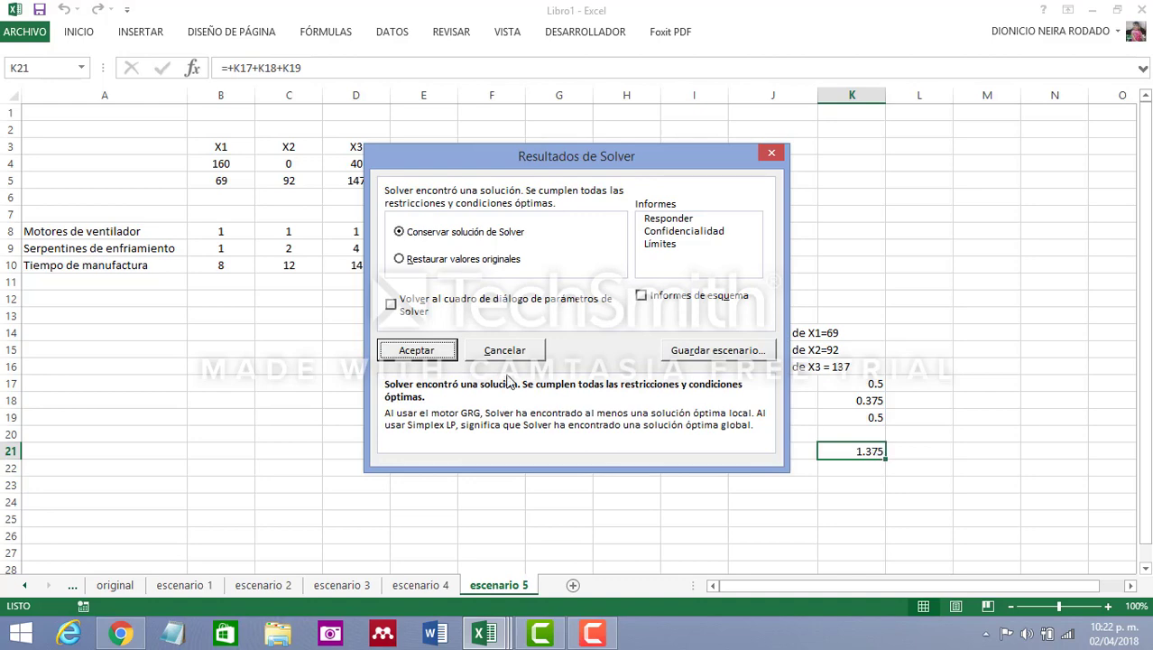
{"action": "left_click", "coordinate": [416, 352]}
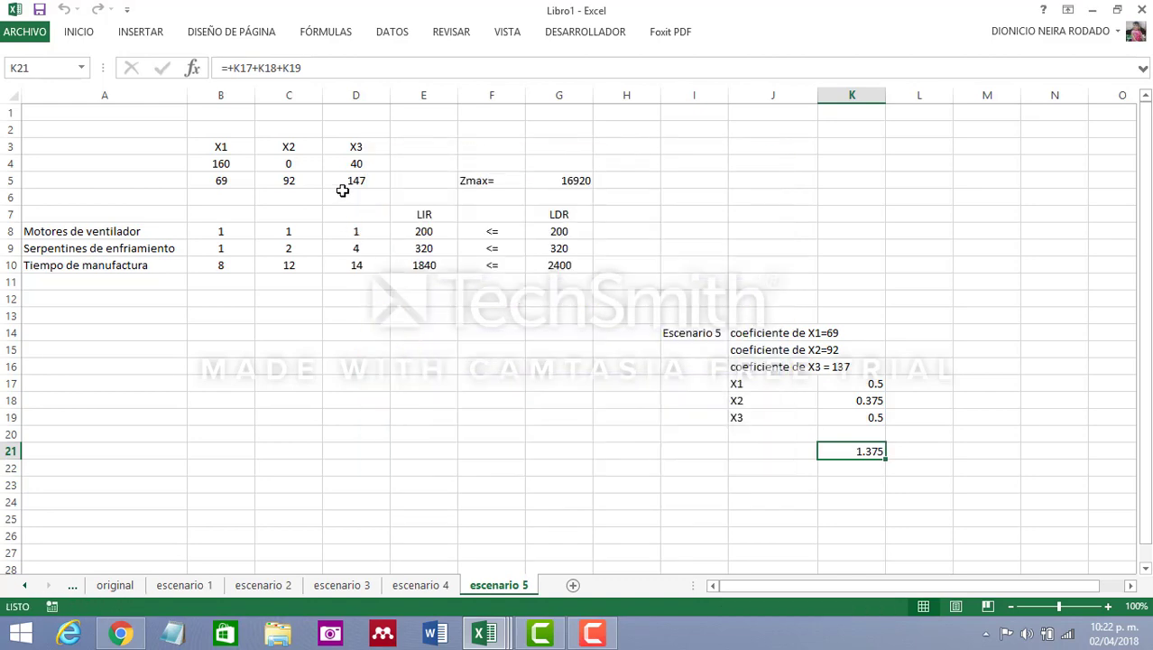
Examine the optimal values of X1, X2 and X3 in row 4 of the escenario 5 sheet
{"action": "left_click", "coordinate": [221, 163]}
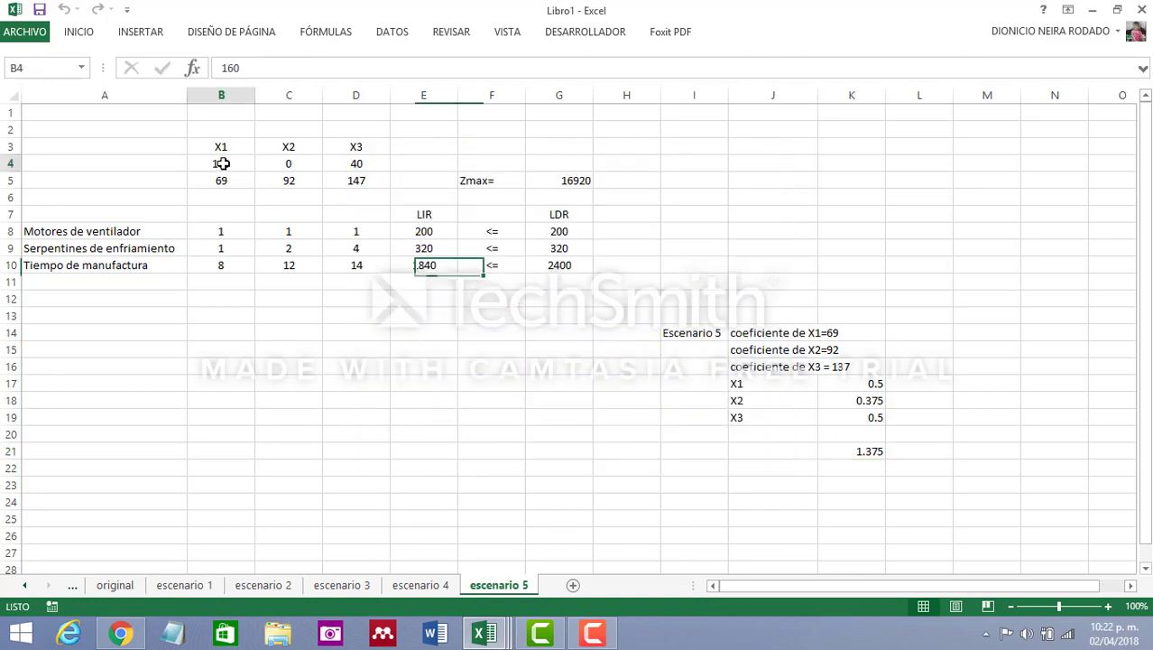
{"action": "left_click", "coordinate": [361, 164]}
{"action": "left_click", "coordinate": [231, 164]}
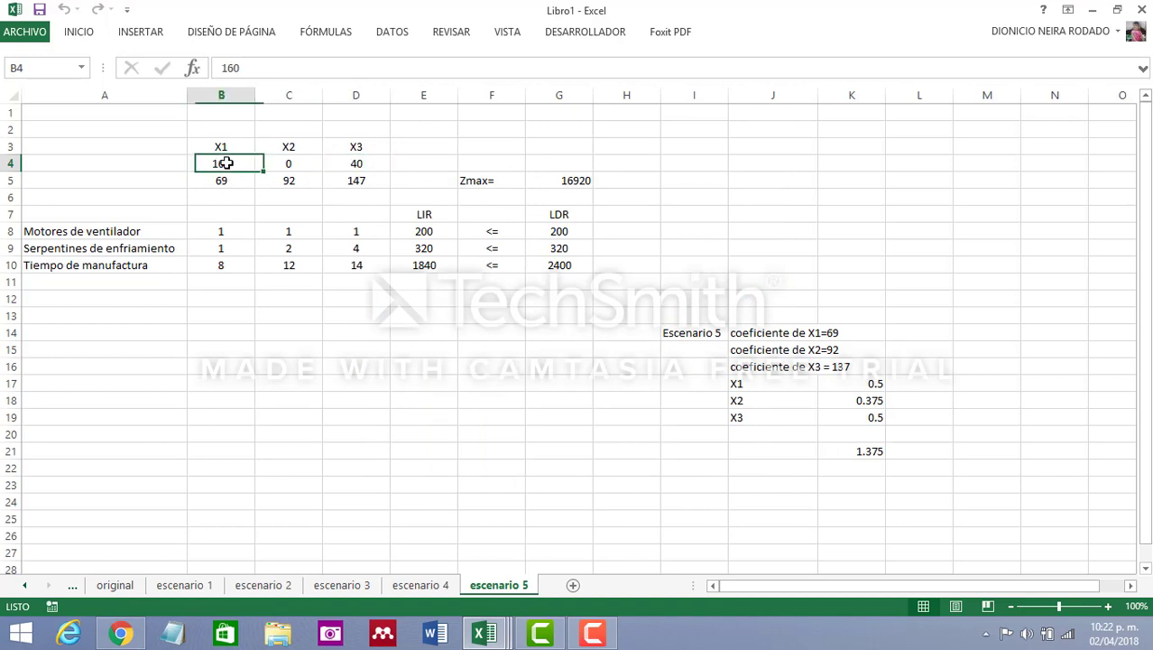
{"action": "left_click", "coordinate": [348, 168]}
{"action": "left_click", "coordinate": [224, 162]}
{"action": "left_click", "coordinate": [357, 161]}
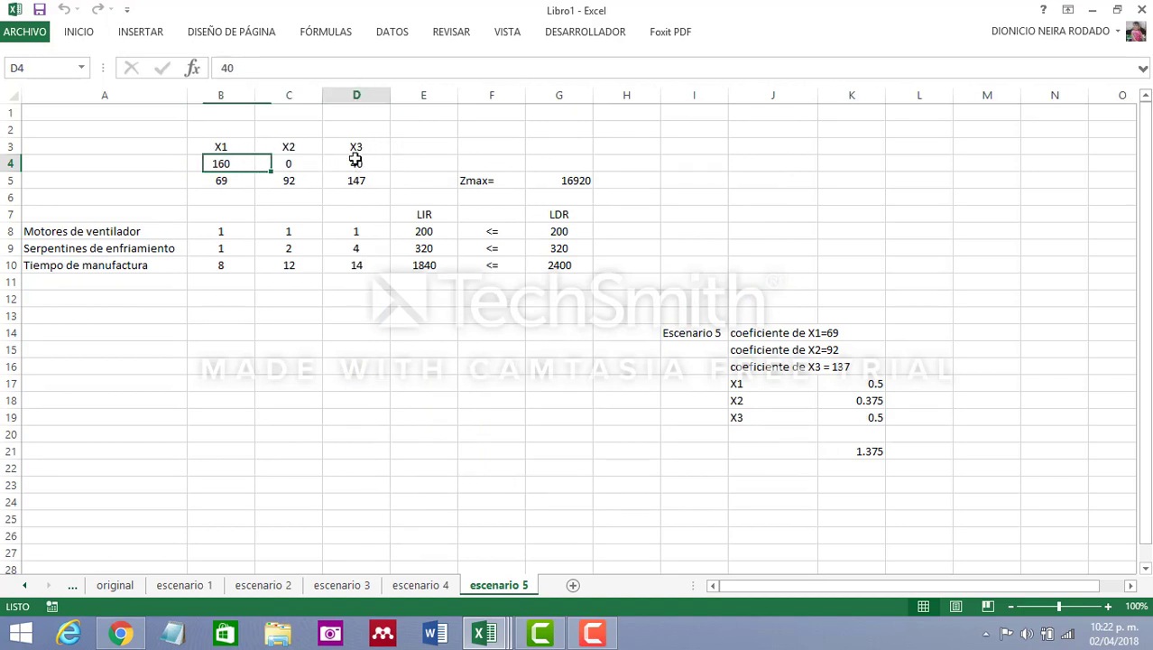
{"action": "left_click", "coordinate": [219, 163]}
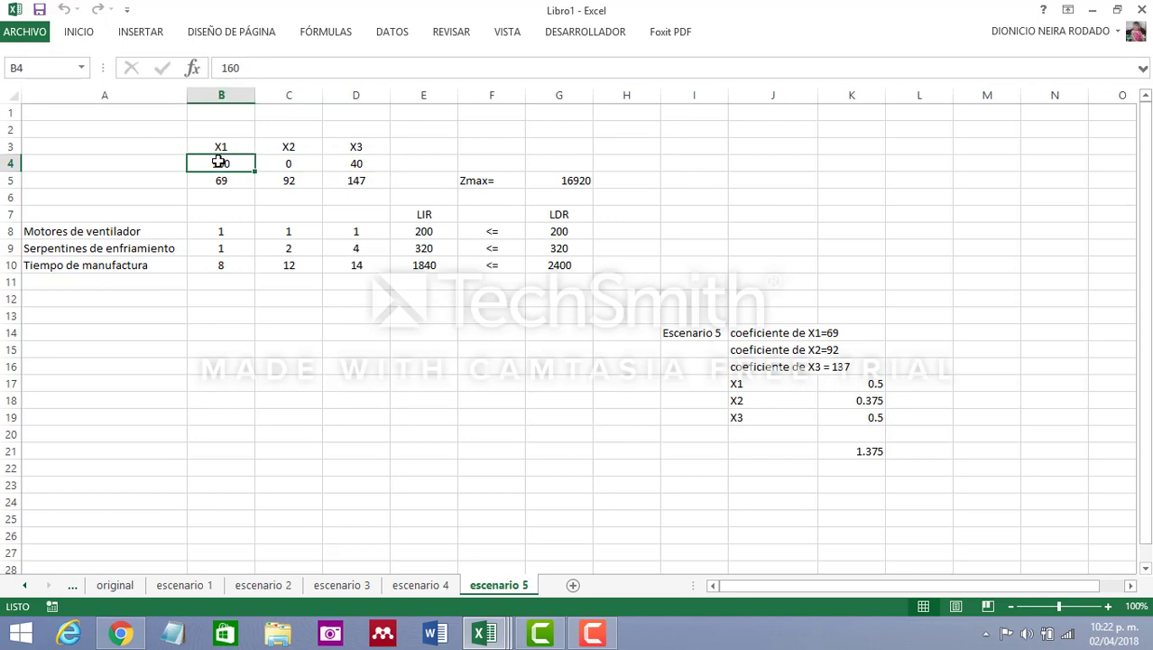
{"action": "left_click", "coordinate": [292, 163]}
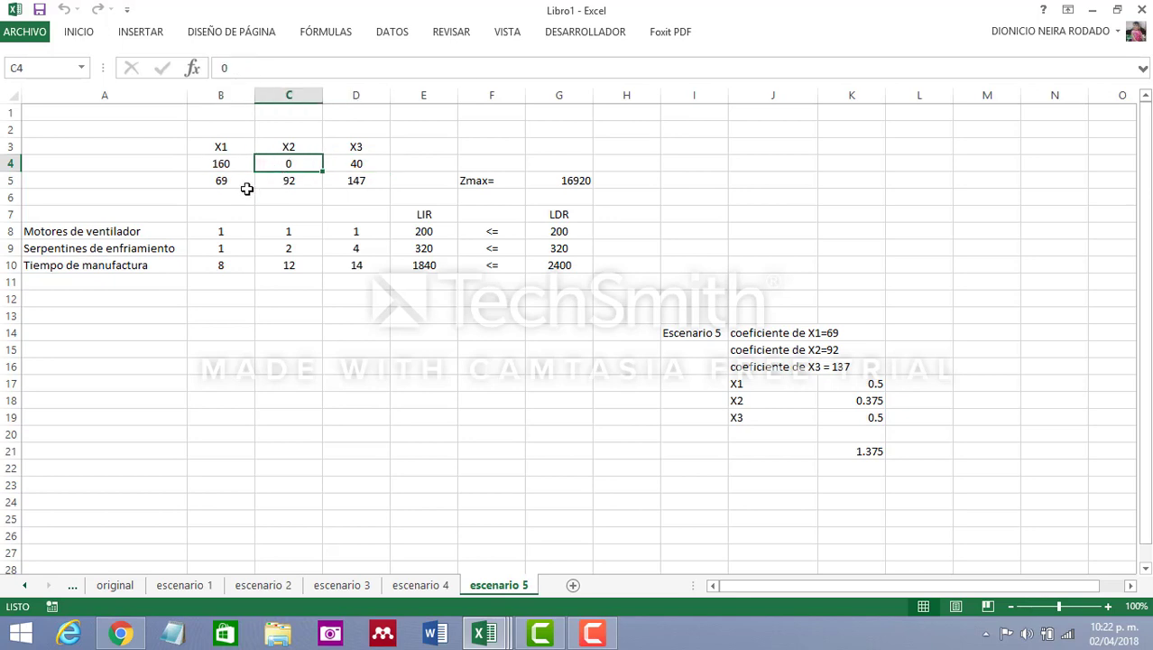
Compare the variable values on the escenario 4 sheet with the solution and the ratio sum in K21 on escenario 5
{"action": "left_click", "coordinate": [429, 585]}
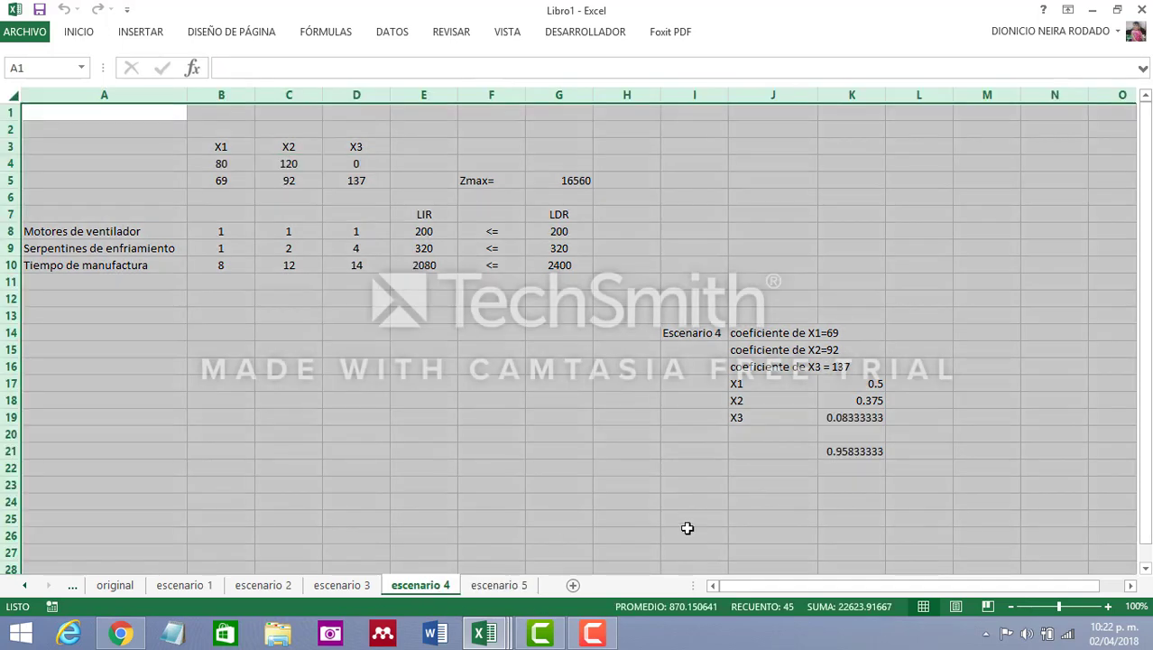
{"action": "left_click", "coordinate": [763, 484]}
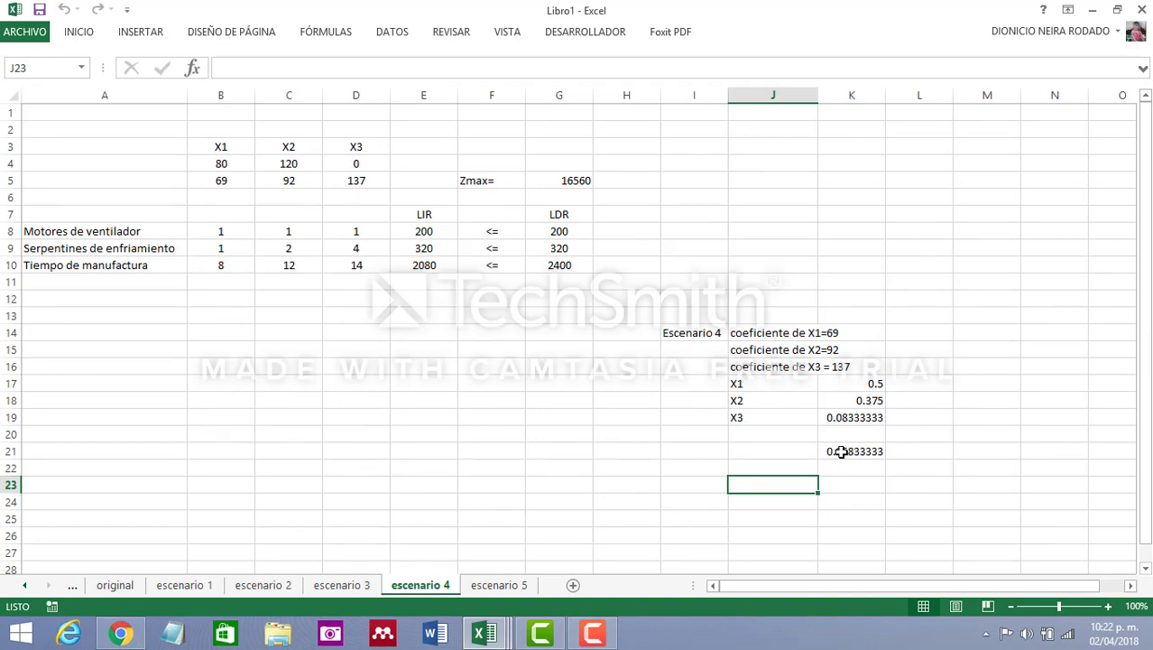
{"action": "left_click", "coordinate": [220, 163]}
{"action": "left_click", "coordinate": [289, 166]}
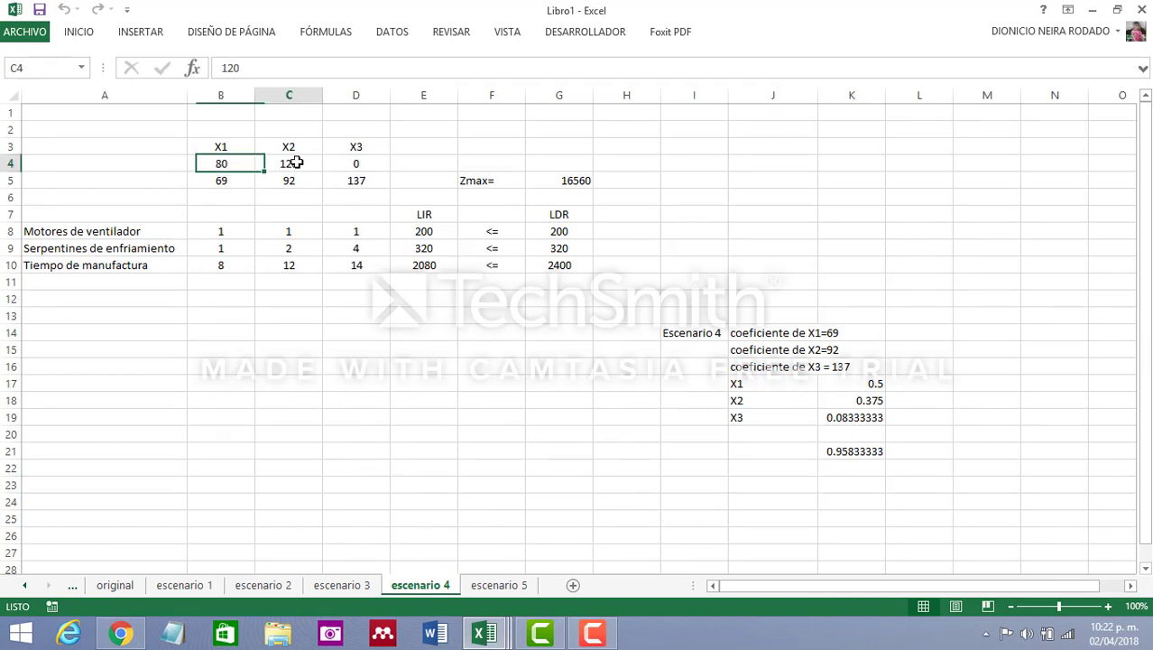
{"action": "left_click", "coordinate": [499, 584]}
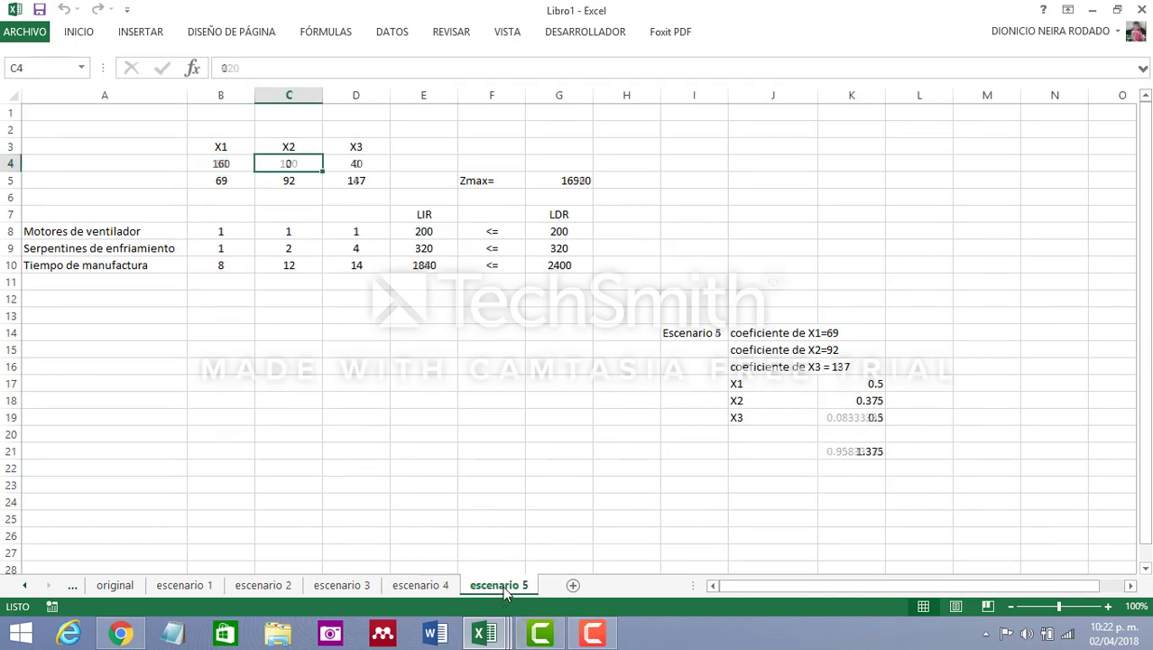
{"action": "left_click", "coordinate": [356, 386]}
{"action": "left_click", "coordinate": [861, 449]}
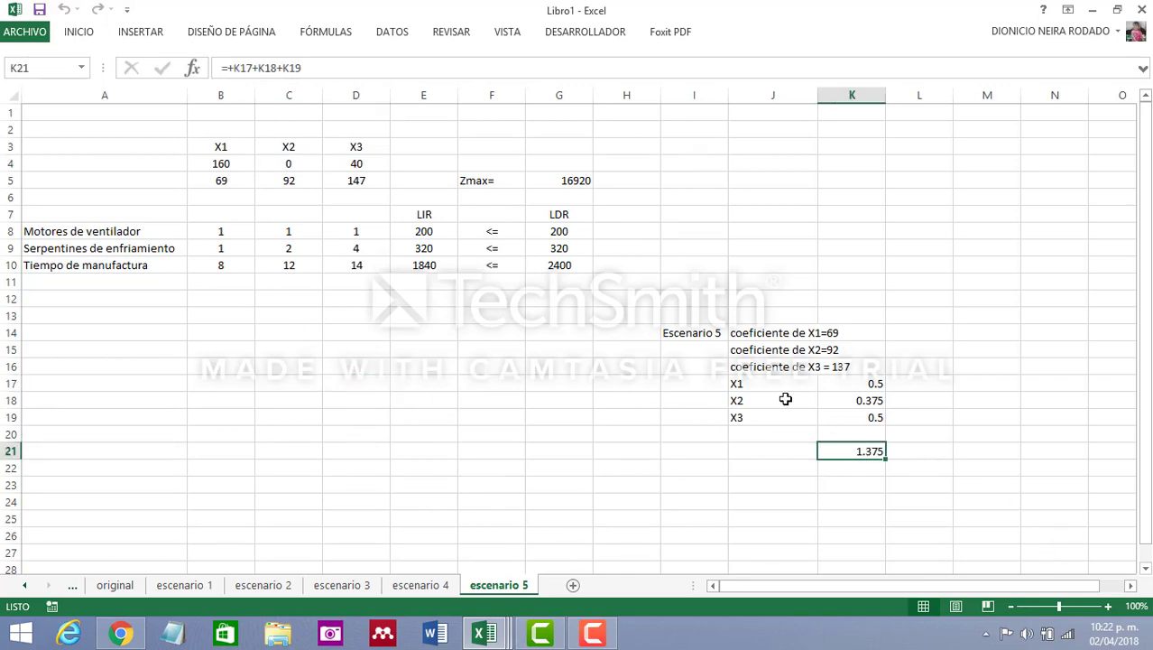
{"action": "left_click", "coordinate": [239, 165]}
{"action": "left_click", "coordinate": [285, 163]}
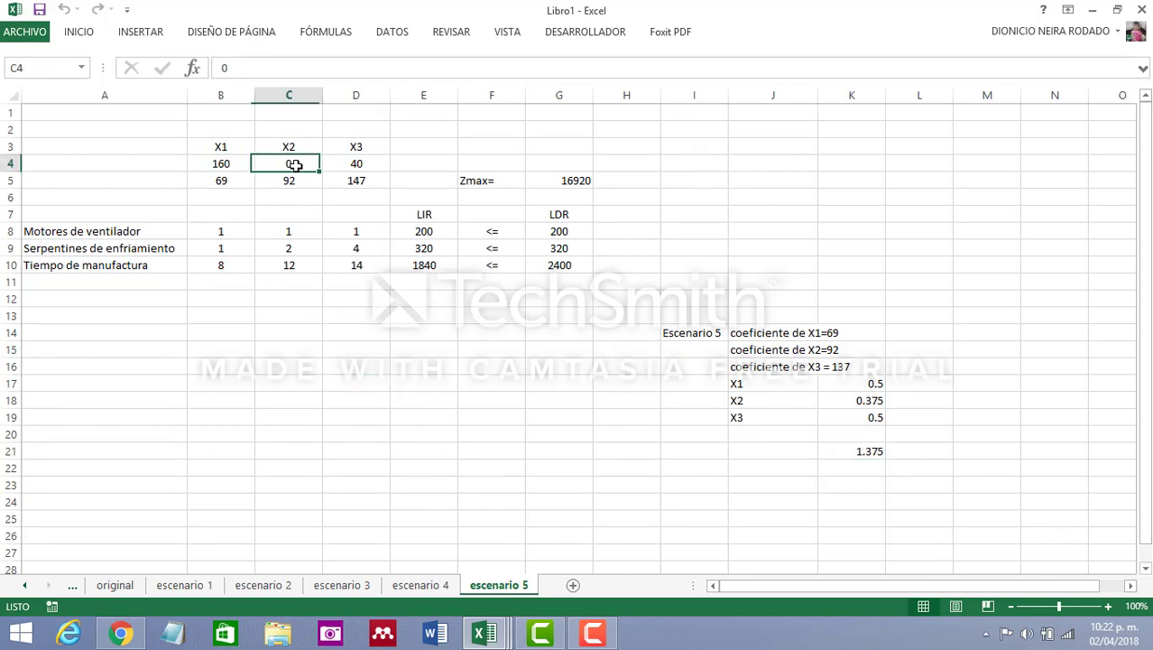
{"action": "left_click", "coordinate": [358, 164]}
{"action": "left_click", "coordinate": [240, 168]}
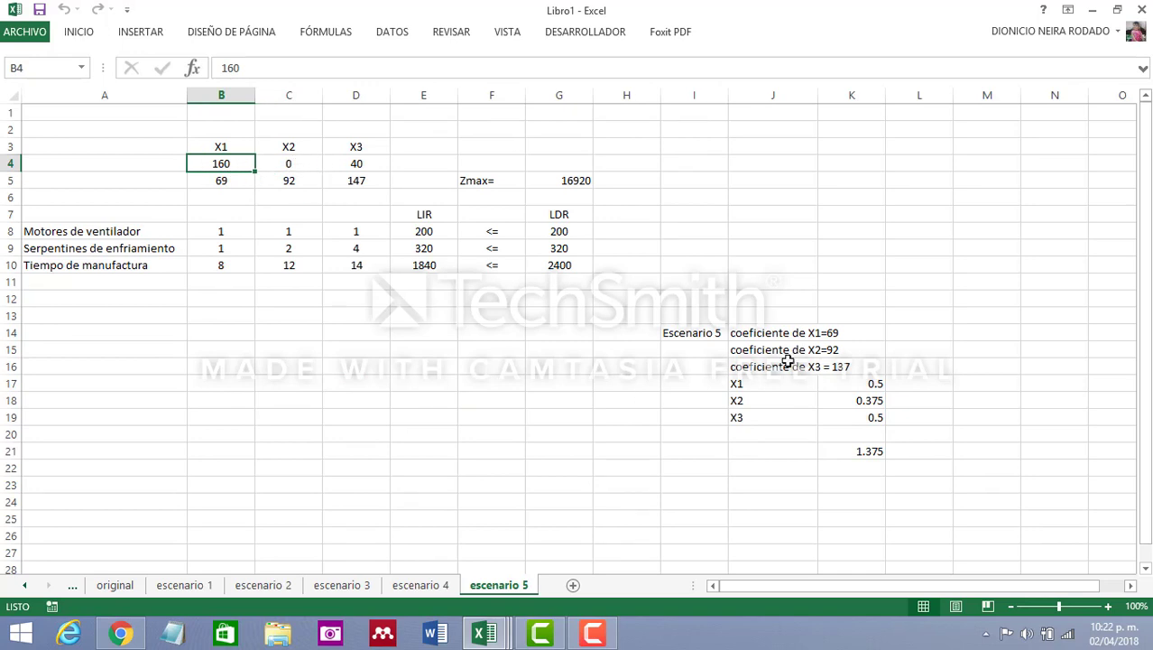
{"action": "left_click", "coordinate": [877, 349]}
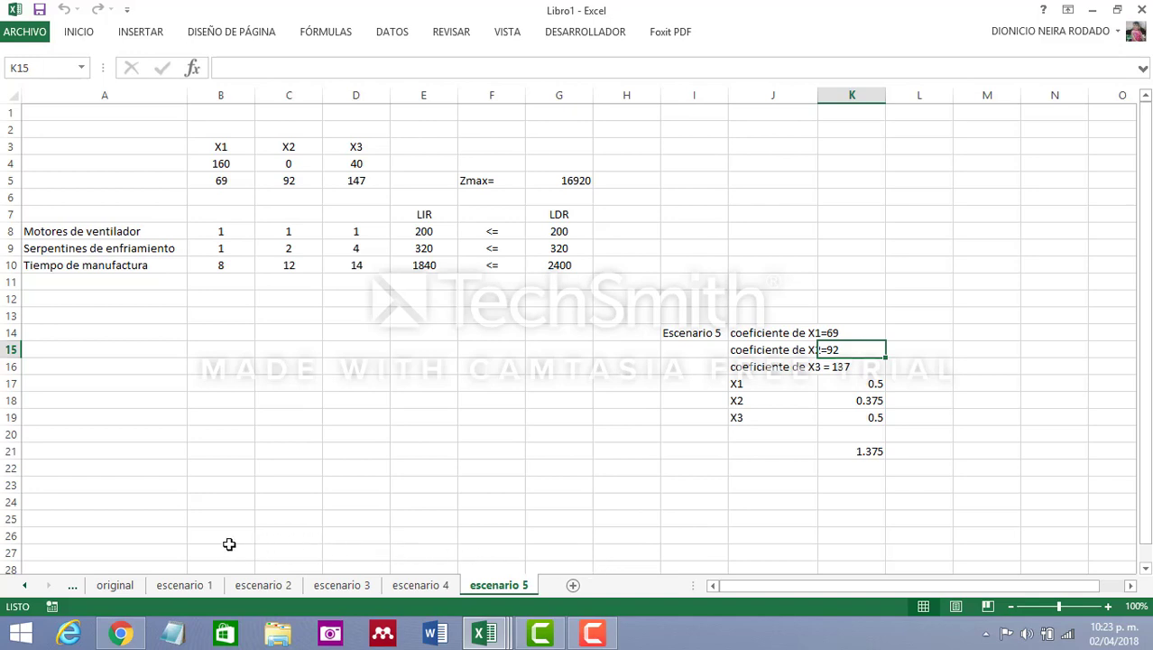
On the original sheet, move the sensitivity report picture slightly up, closer to the model
{"action": "left_click", "coordinate": [113, 585]}
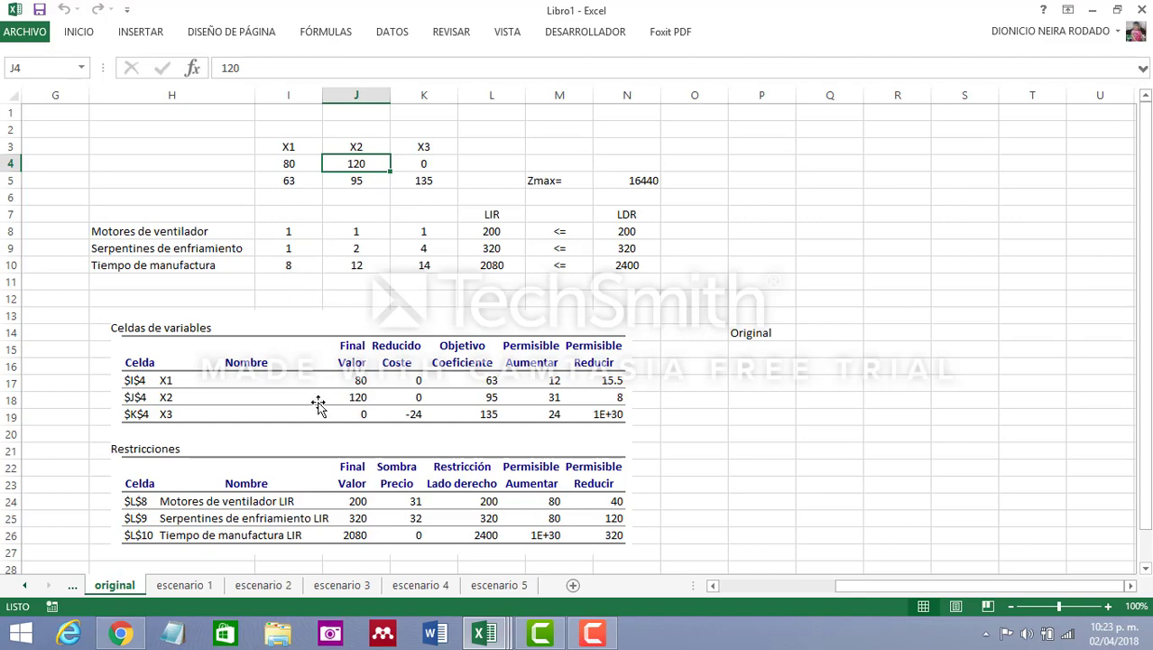
{"action": "left_click_drag", "start_coordinate": [311, 407], "coordinate": [306, 391]}
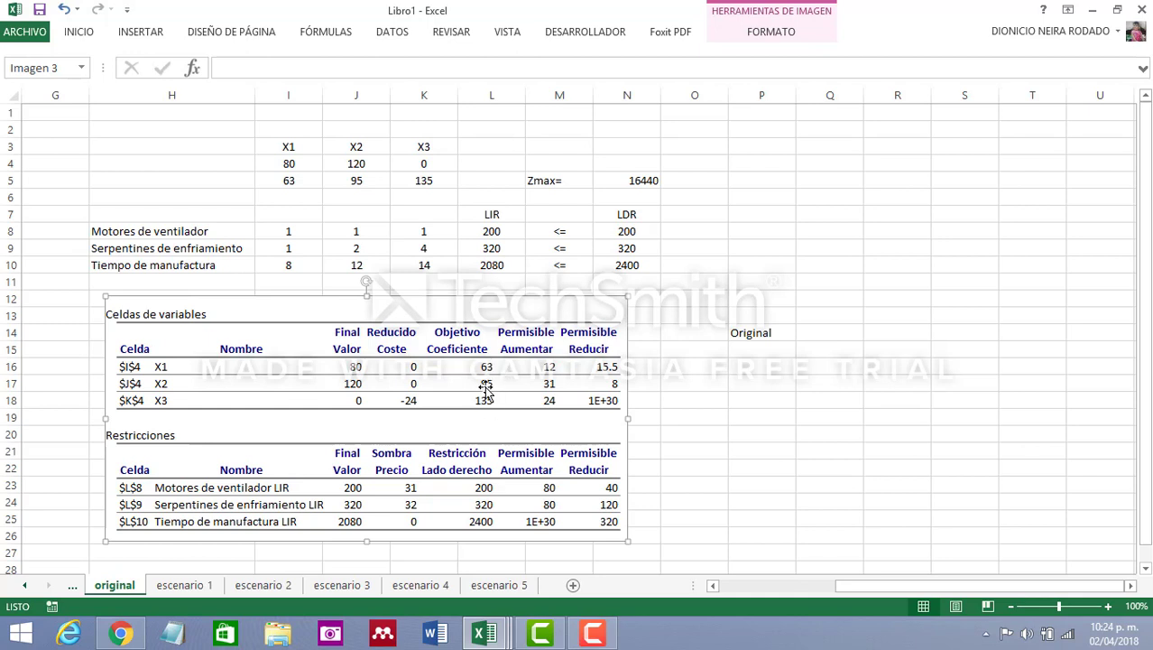
{"action": "left_click", "coordinate": [725, 435]}
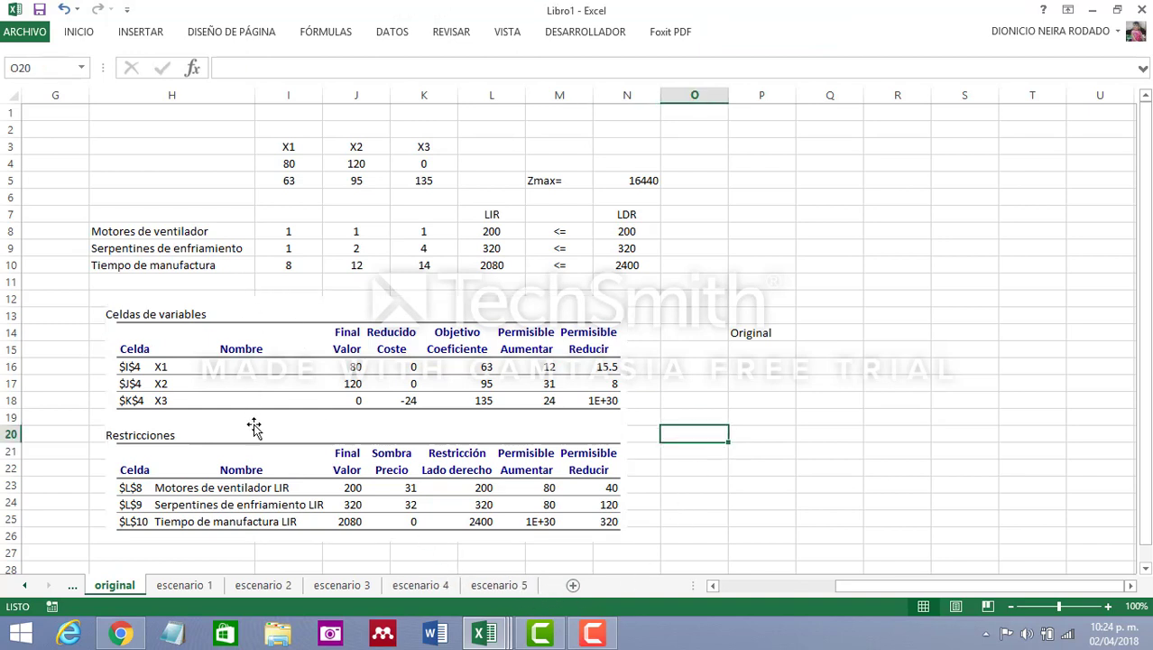
Copy the whole original sheet's cells and add a new sheet positioned after escenario 5
{"action": "left_click", "coordinate": [9, 92]}
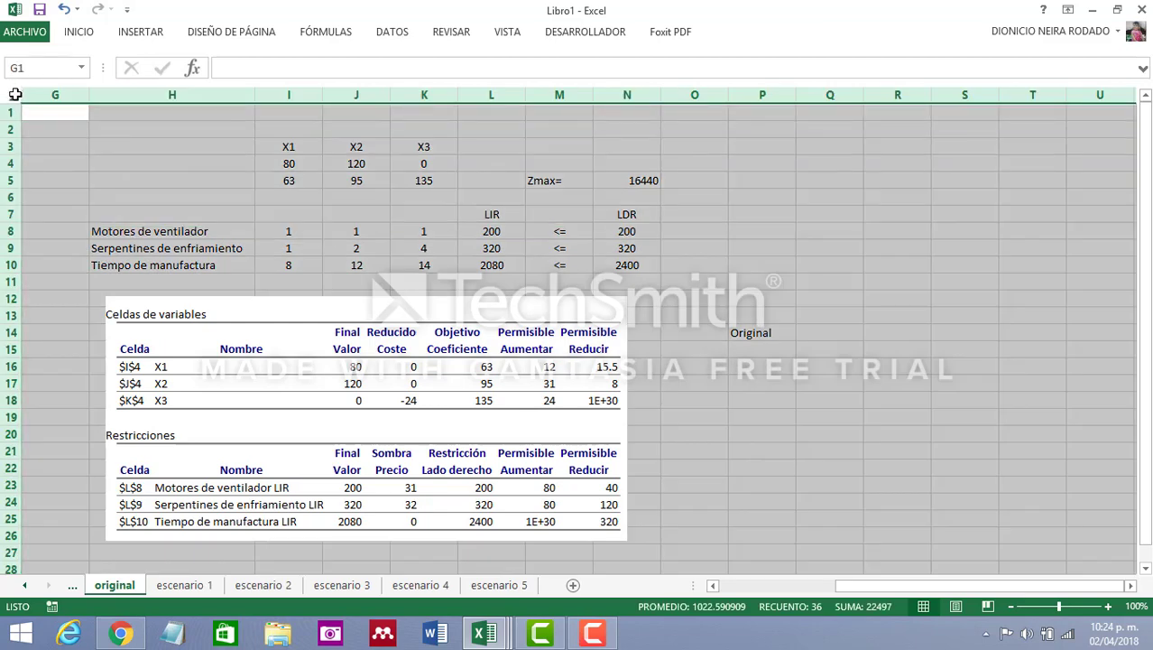
{"action": "key", "text": "ctrl+c"}
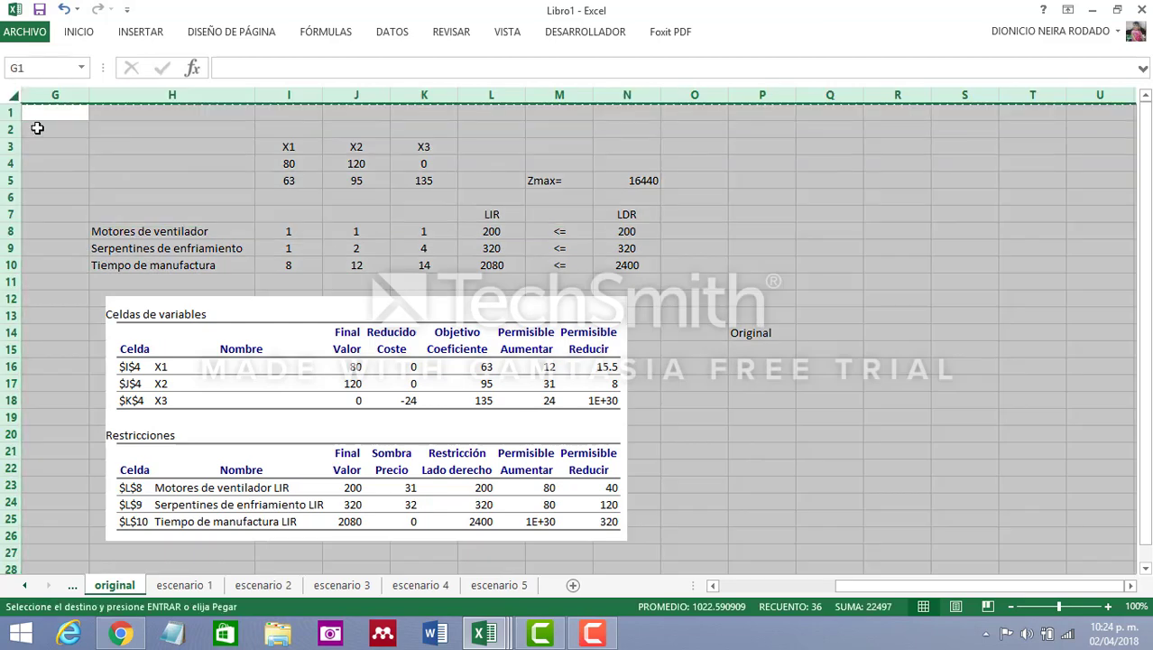
{"action": "left_click", "coordinate": [574, 586]}
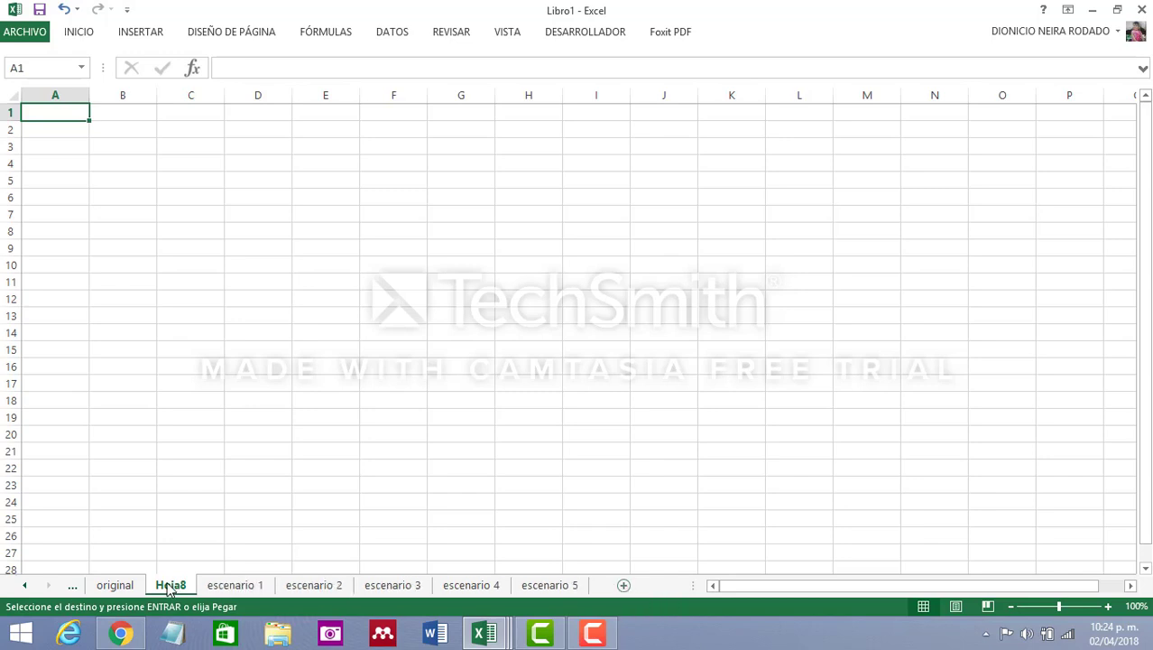
{"action": "left_click_drag", "start_coordinate": [231, 587], "coordinate": [595, 587]}
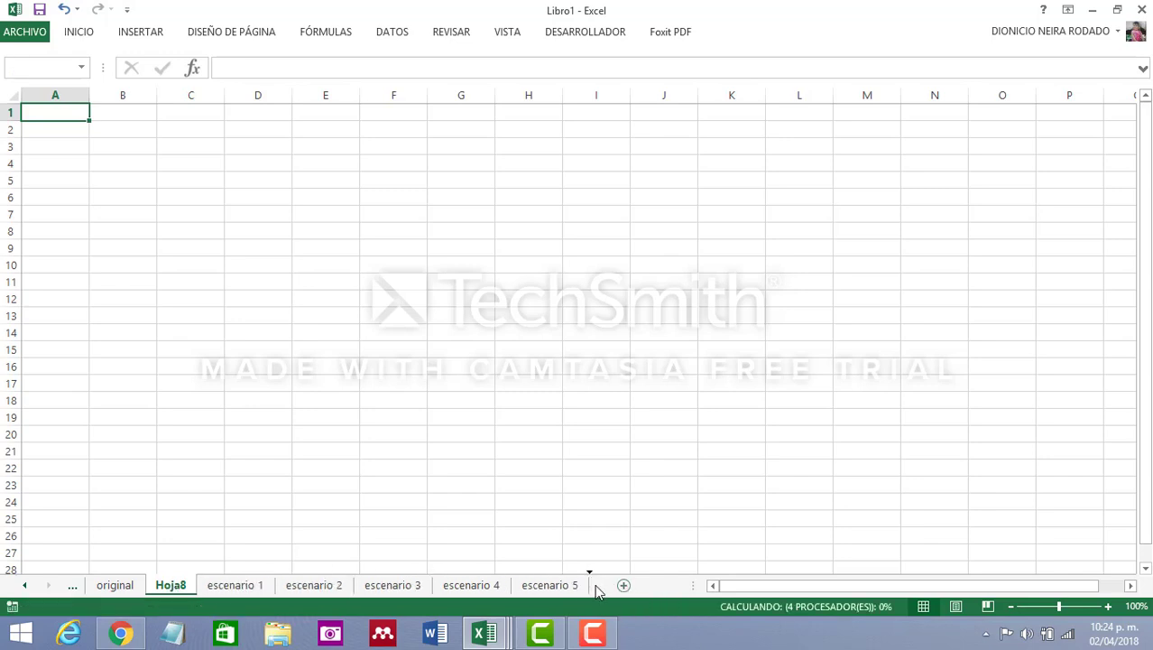
{"action": "left_click", "coordinate": [6, 93]}
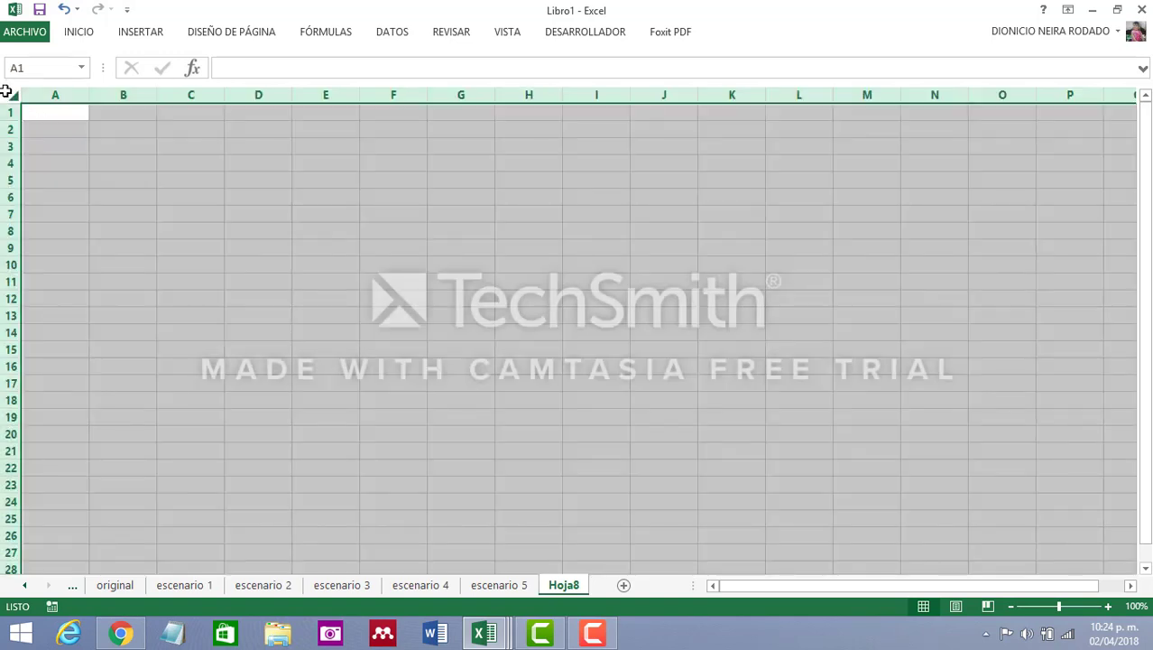
{"action": "left_click", "coordinate": [82, 145]}
{"action": "left_click", "coordinate": [12, 94]}
Copy the entire contents of the original sheet and paste them into the blank new sheet after escenario 5
{"action": "left_click", "coordinate": [114, 584]}
{"action": "left_click", "coordinate": [8, 94]}
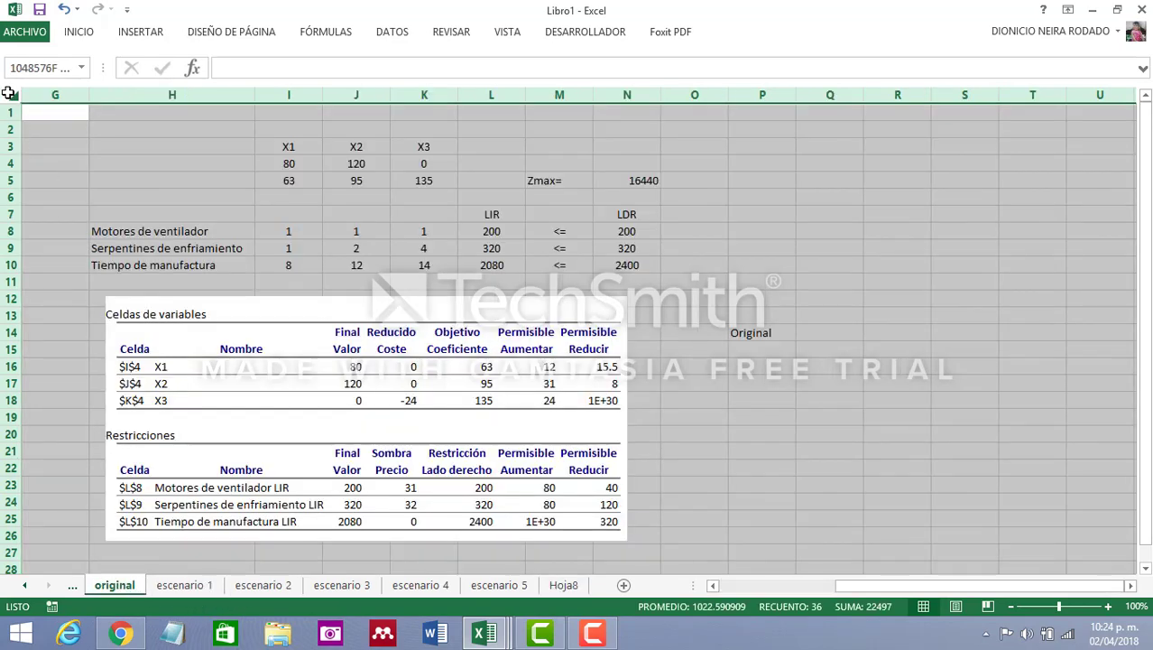
{"action": "key", "text": "ctrl+c"}
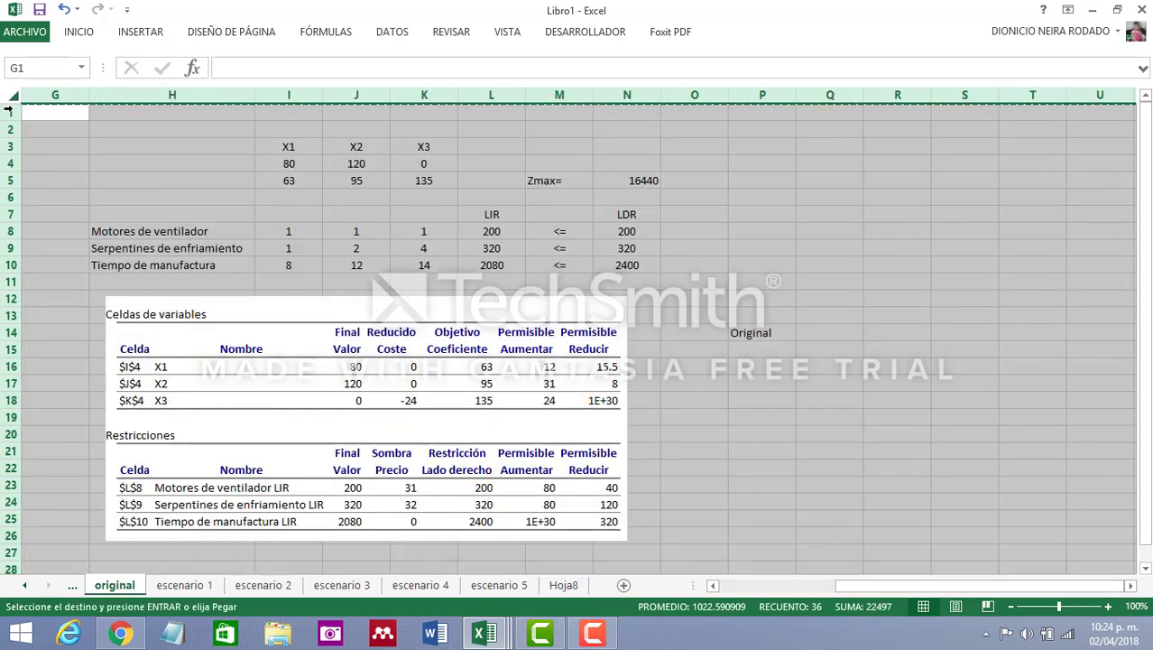
{"action": "left_click", "coordinate": [574, 584]}
{"action": "left_click", "coordinate": [6, 94]}
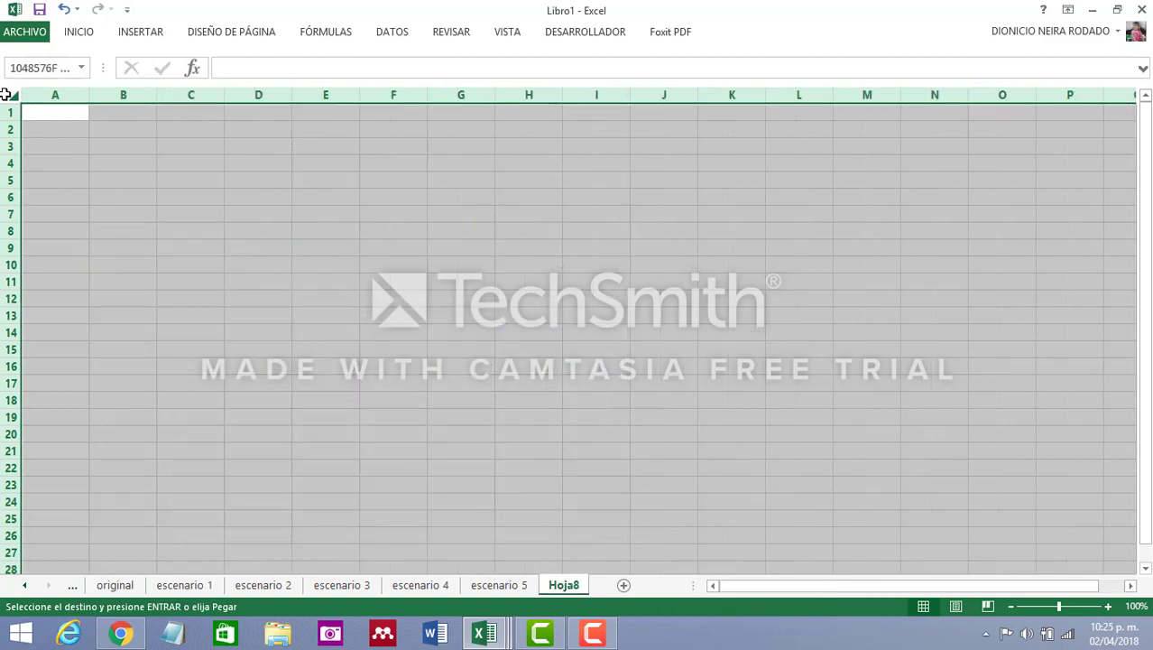
{"action": "key", "text": "ctrl+v"}
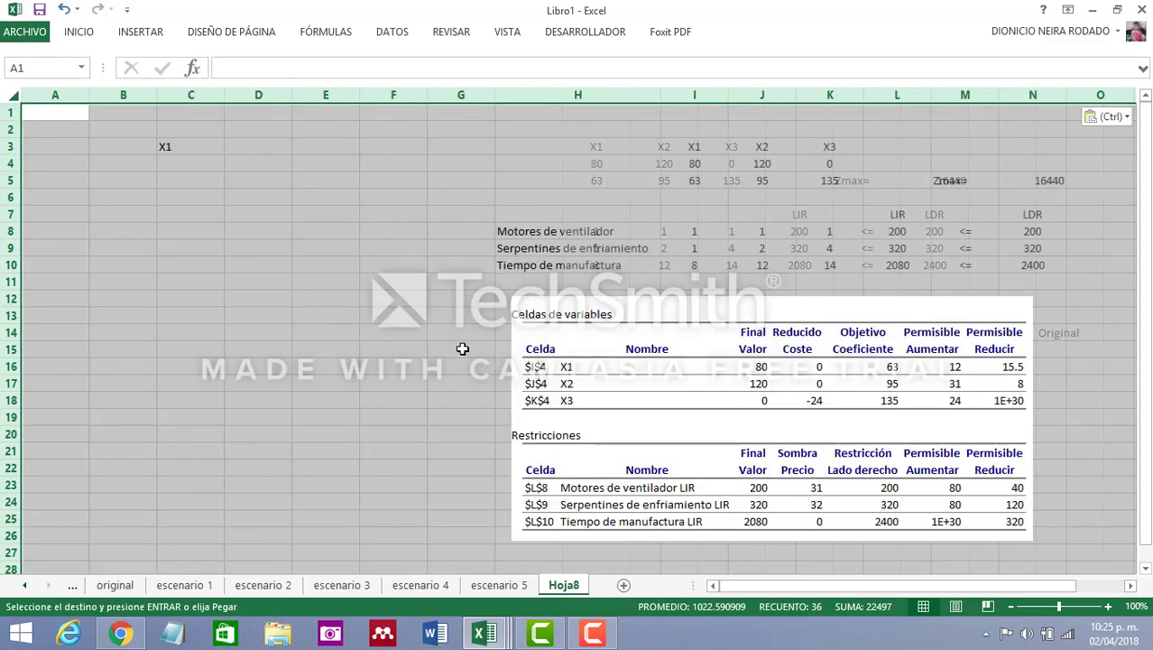
Delete the empty columns A to G and the sensitivity report picture from the new sheet
{"action": "left_click_drag", "start_coordinate": [456, 93], "coordinate": [41, 94]}
{"action": "right_click", "coordinate": [41, 95]}
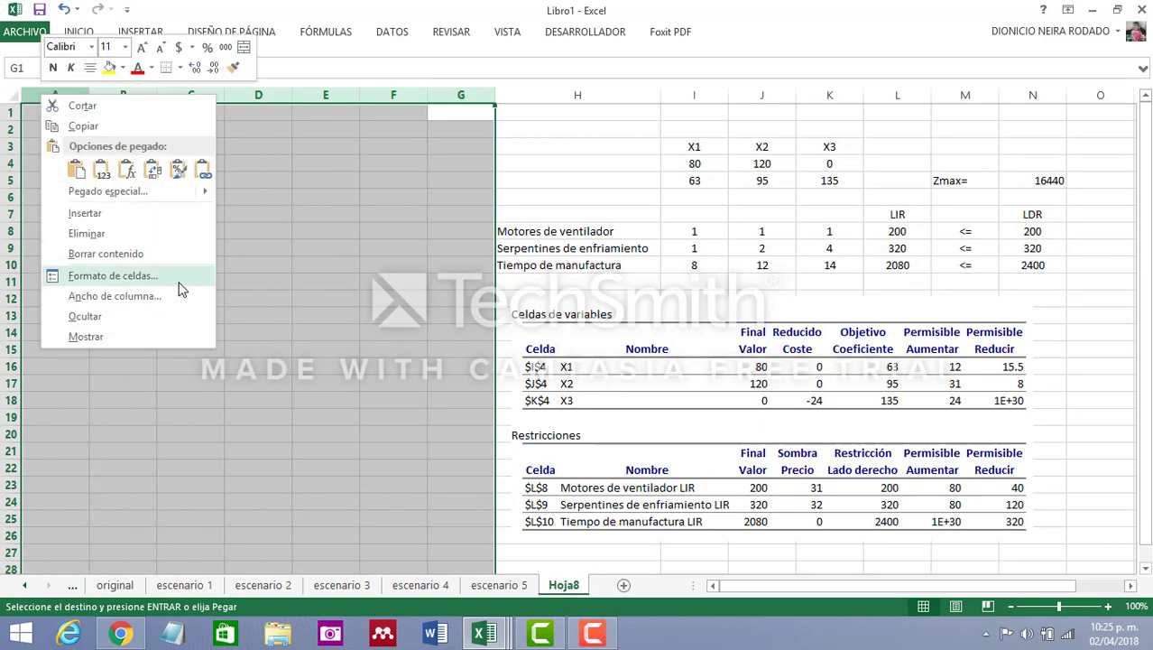
{"action": "left_click", "coordinate": [99, 233]}
{"action": "left_click", "coordinate": [638, 420]}
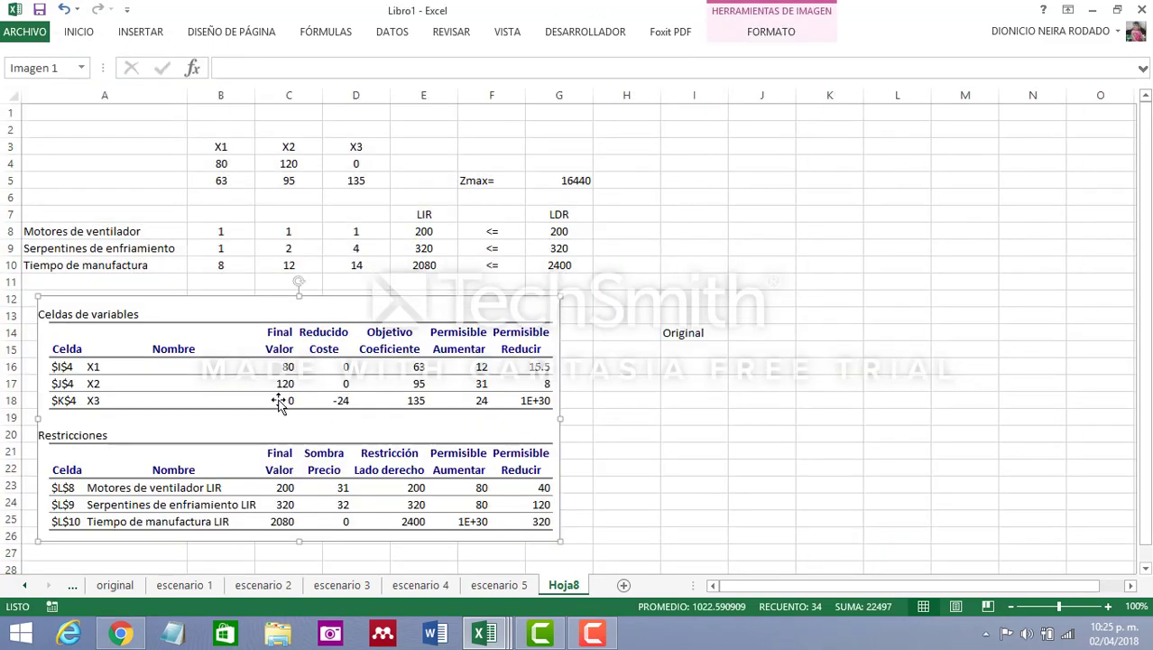
{"action": "key", "text": "Delete"}
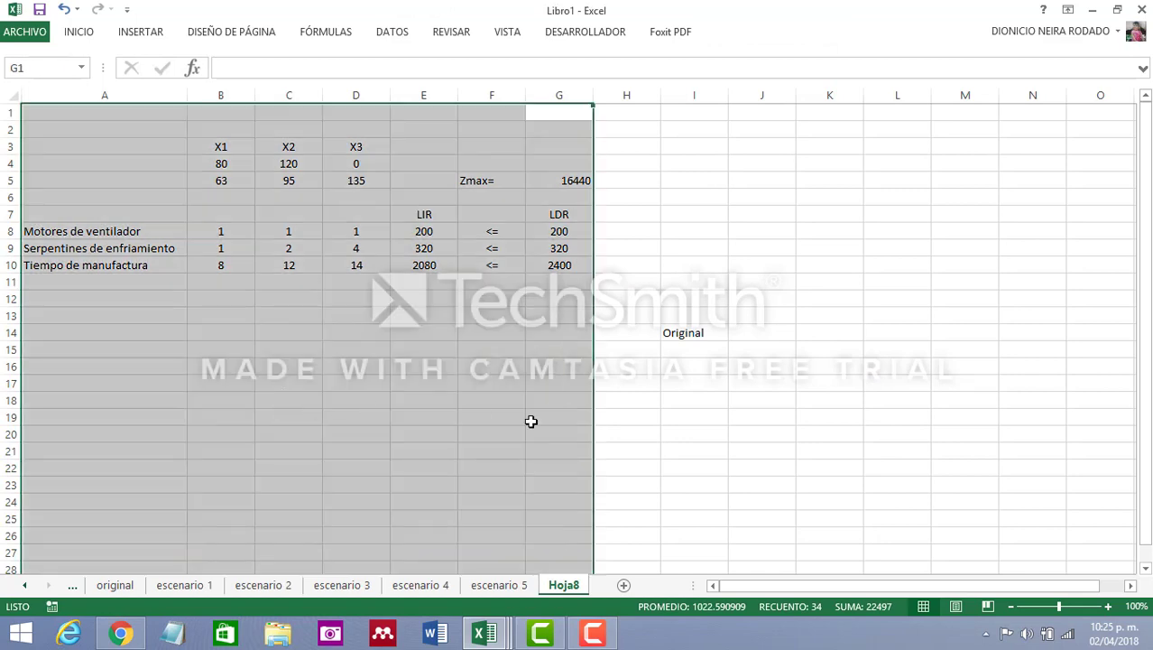
Replace the Original label in I14 with "Coficiente de X3= 159.1" and set the X3 objective coefficient in D5 to 159.1
{"action": "left_click", "coordinate": [703, 332]}
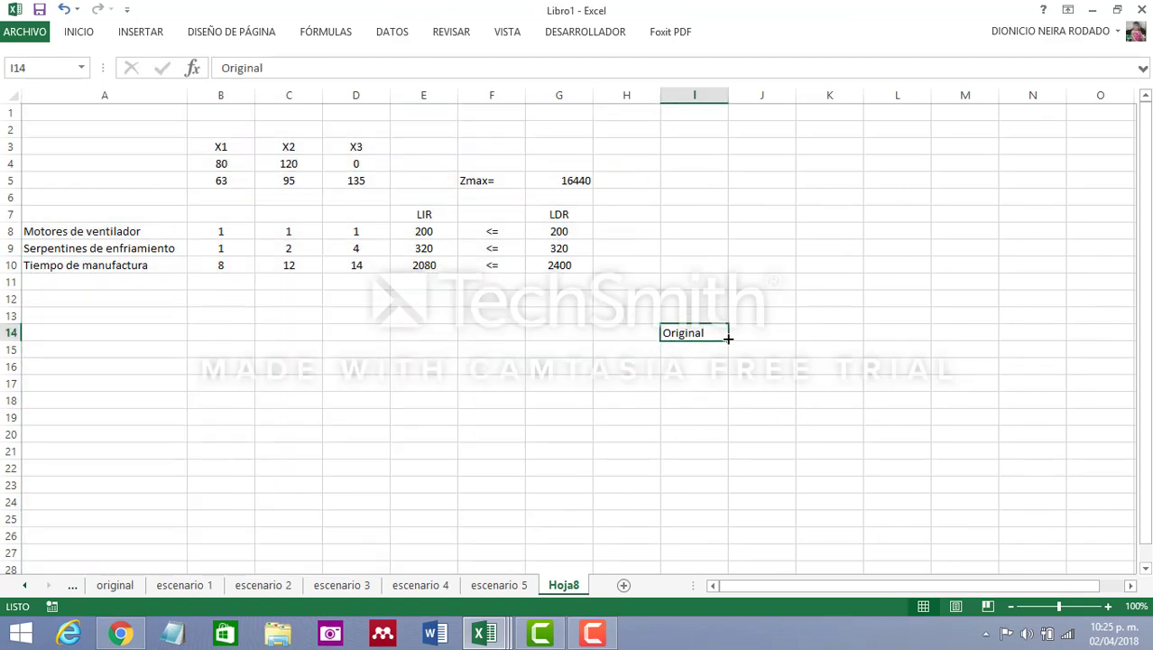
{"action": "type", "text": "Coficiente de X3= 159.1"}
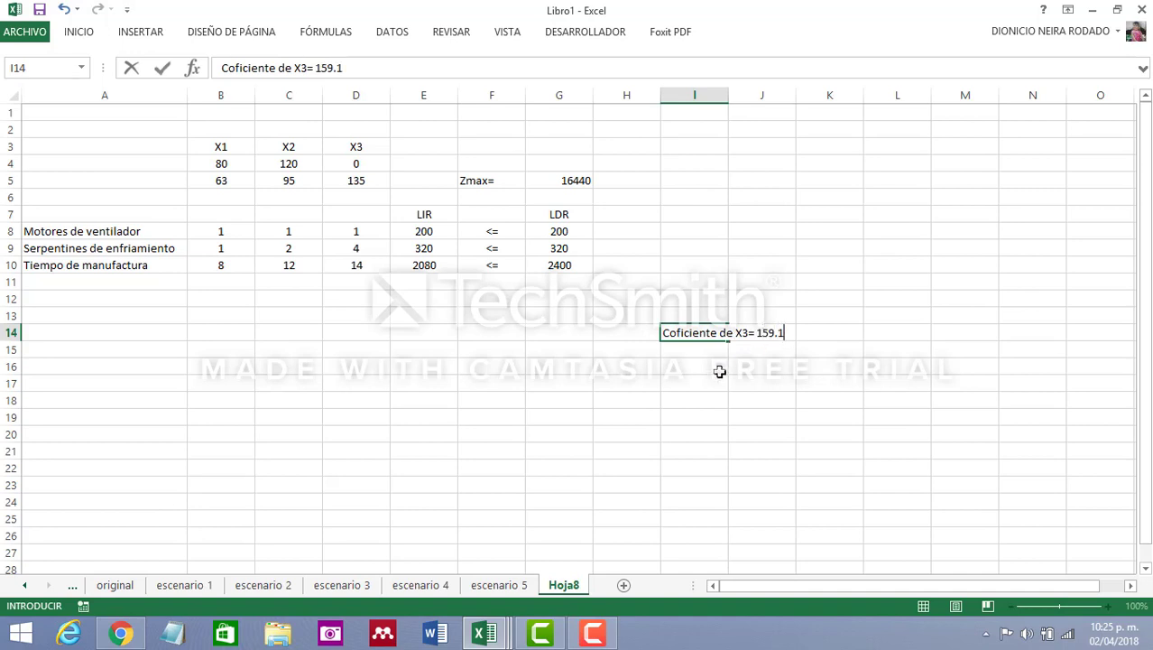
{"action": "left_click", "coordinate": [720, 371]}
{"action": "left_click", "coordinate": [357, 181]}
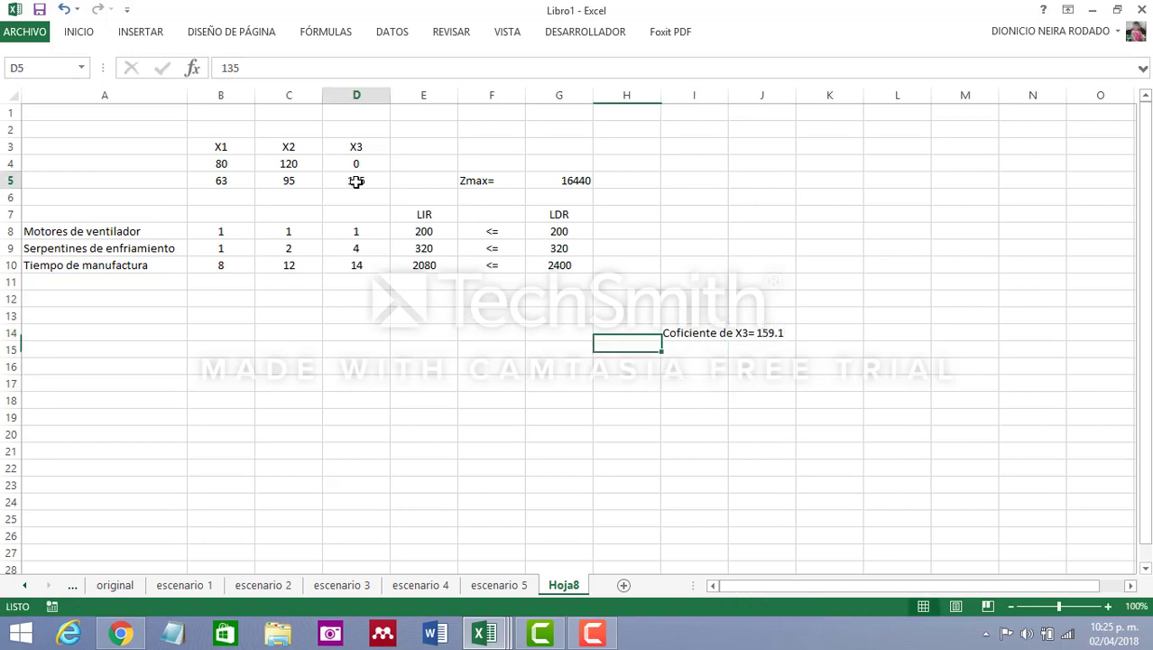
{"action": "type", "text": "159"}
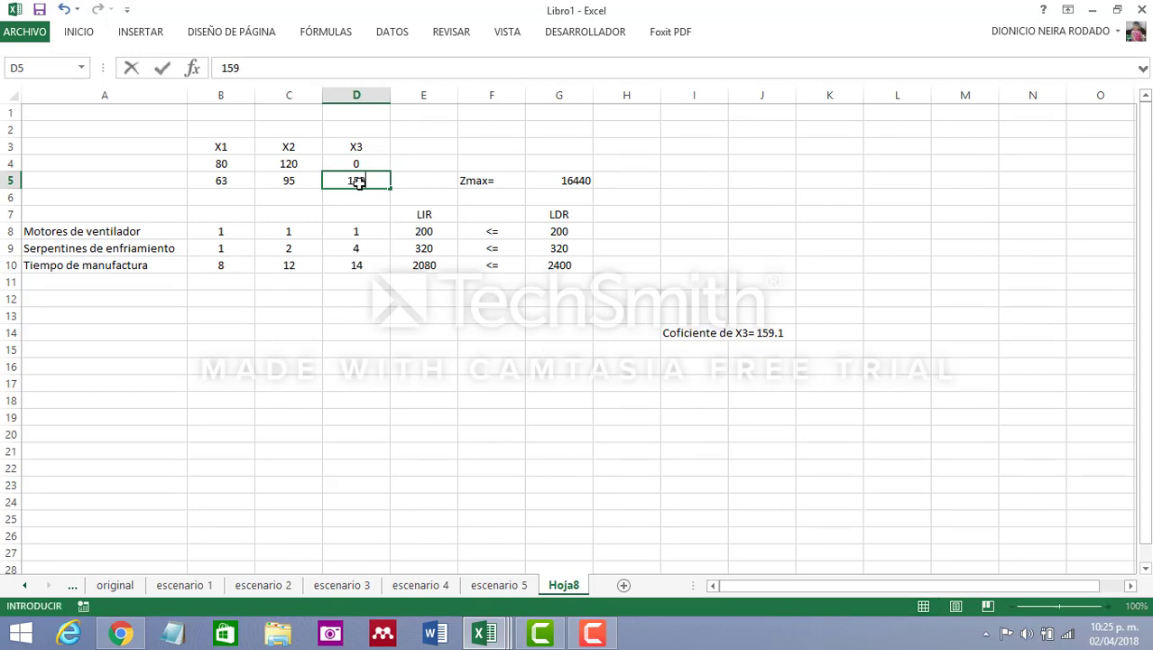
{"action": "type", "text": ".1"}
{"action": "left_click", "coordinate": [500, 384]}
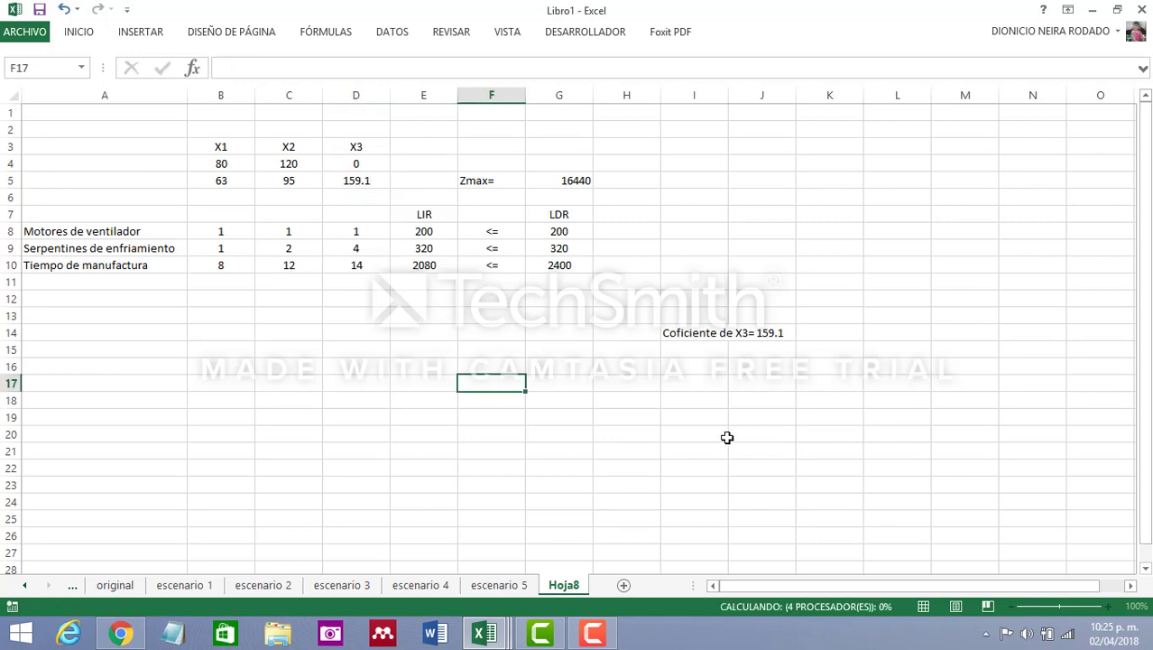
Rename the new sheet as escenario 6
{"action": "double_click", "coordinate": [576, 587]}
{"action": "type", "text": "e"}
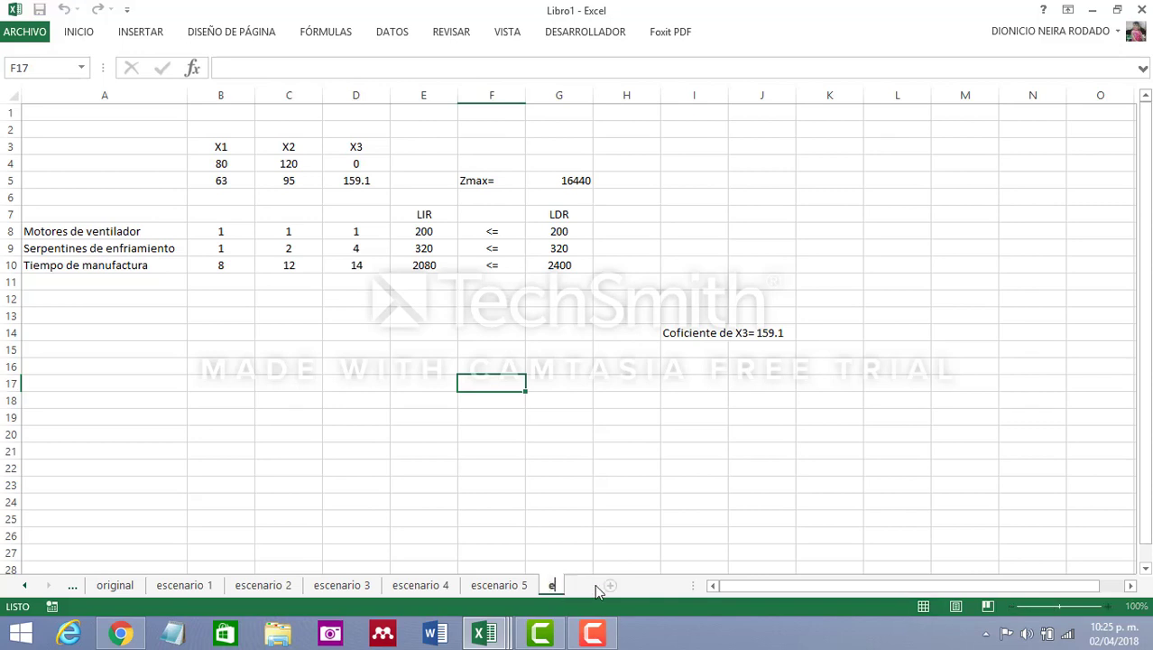
{"action": "type", "text": "scenario"}
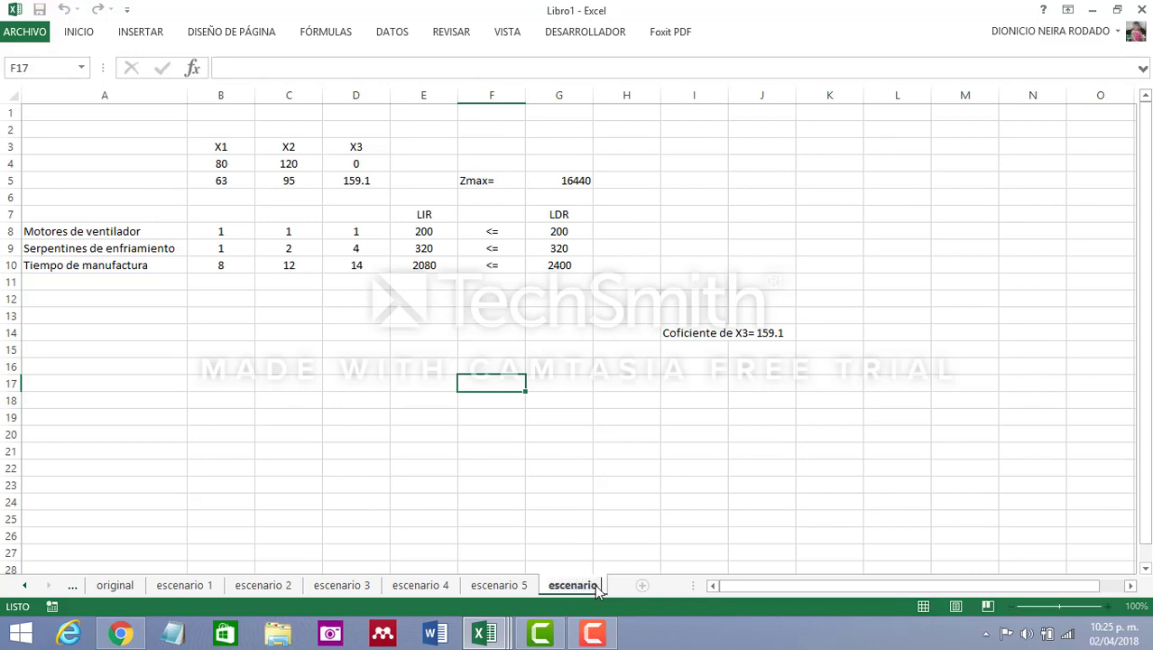
{"action": "type", "text": " 6"}
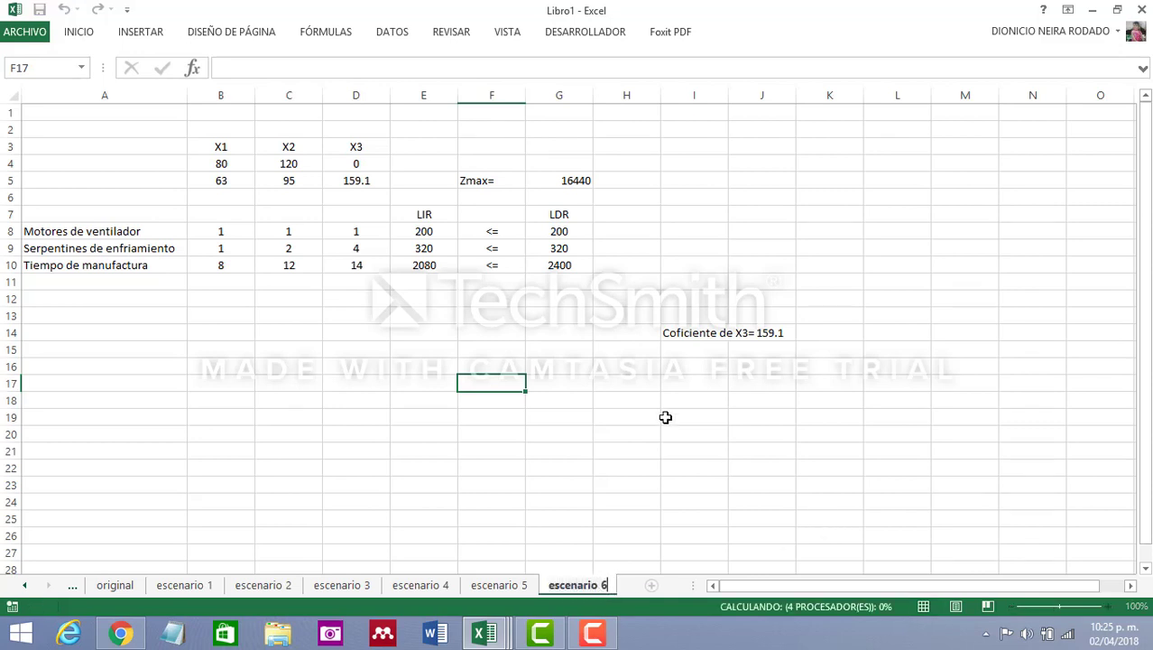
Move the X3 coefficient note to K15, widen column J, and enter the label "Escenario 6" in J15
{"action": "left_click", "coordinate": [684, 339]}
{"action": "left_click_drag", "start_coordinate": [690, 349], "coordinate": [788, 349]}
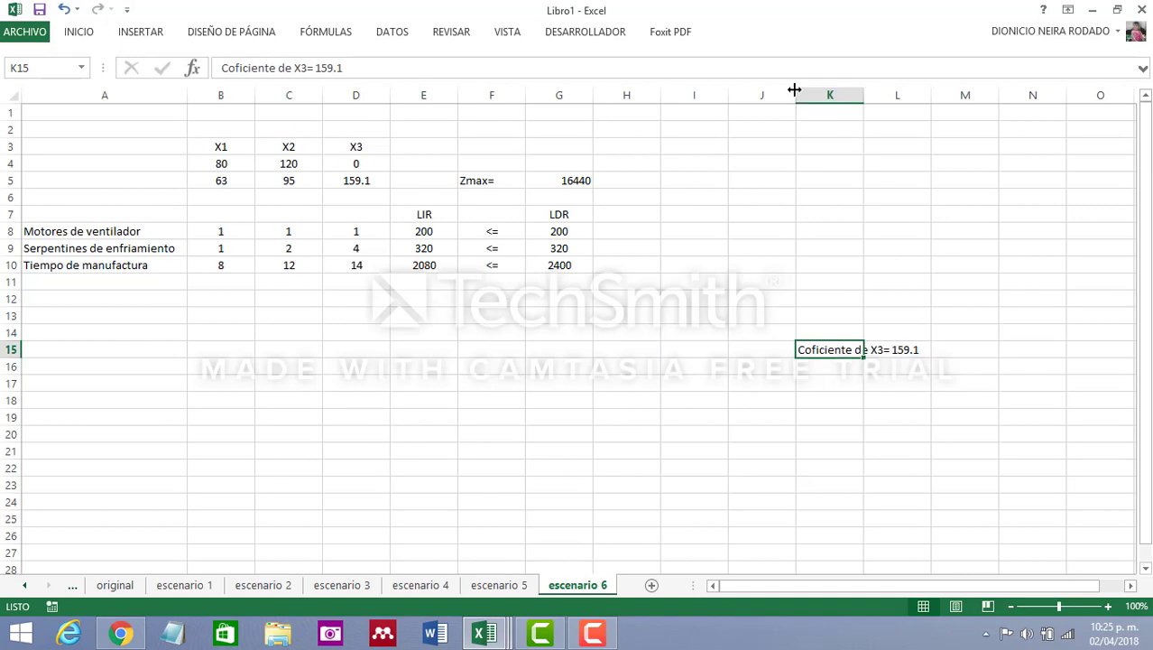
{"action": "left_click_drag", "start_coordinate": [794, 93], "coordinate": [871, 94]}
{"action": "left_click", "coordinate": [782, 351]}
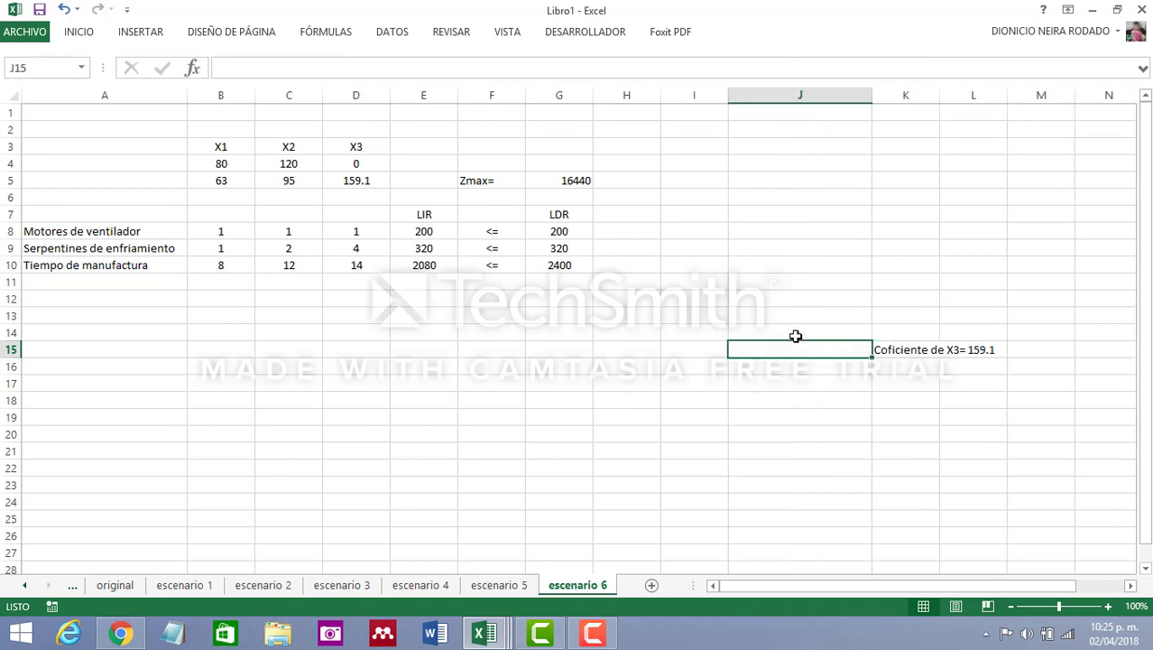
{"action": "type", "text": "Escenario"}
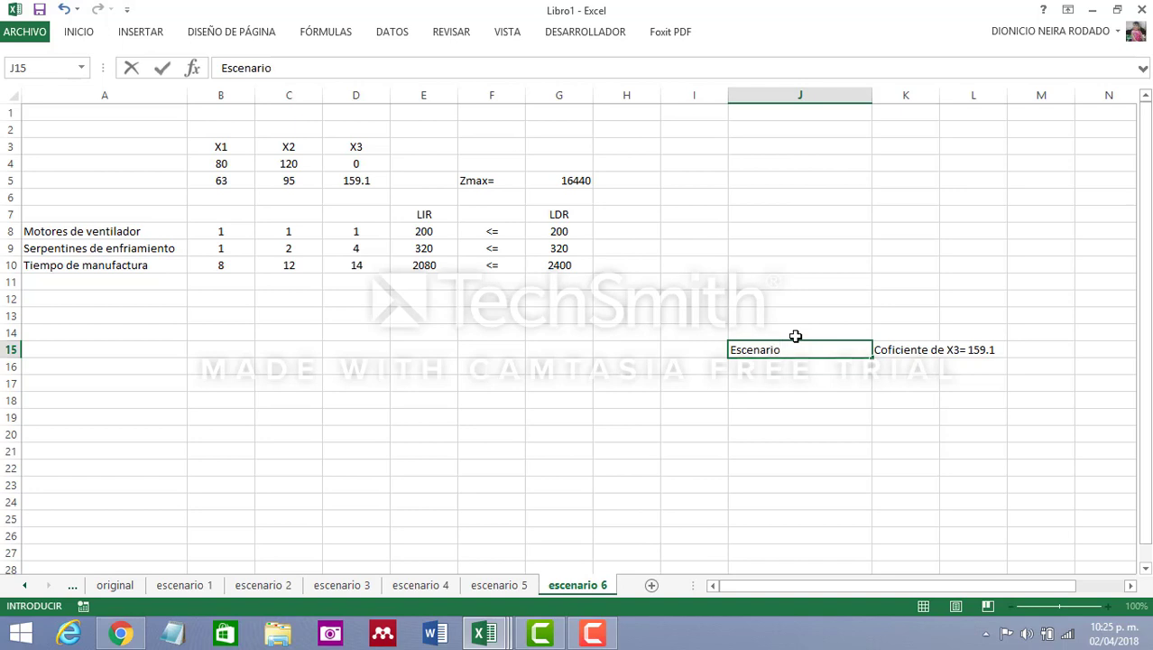
{"action": "type", "text": " 6"}
{"action": "key", "text": "Return"}
{"action": "left_click", "coordinate": [866, 413]}
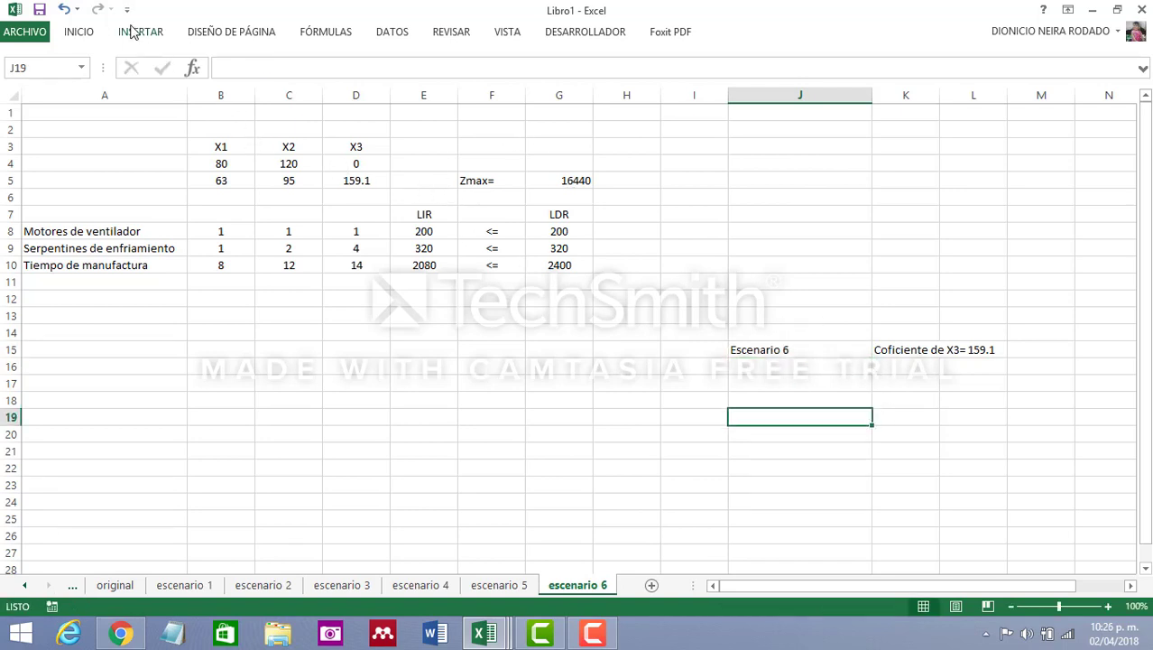
Set up Solver to maximize the Zmax value in G5 by changing the variable cells B4:D4
{"action": "left_click", "coordinate": [393, 32]}
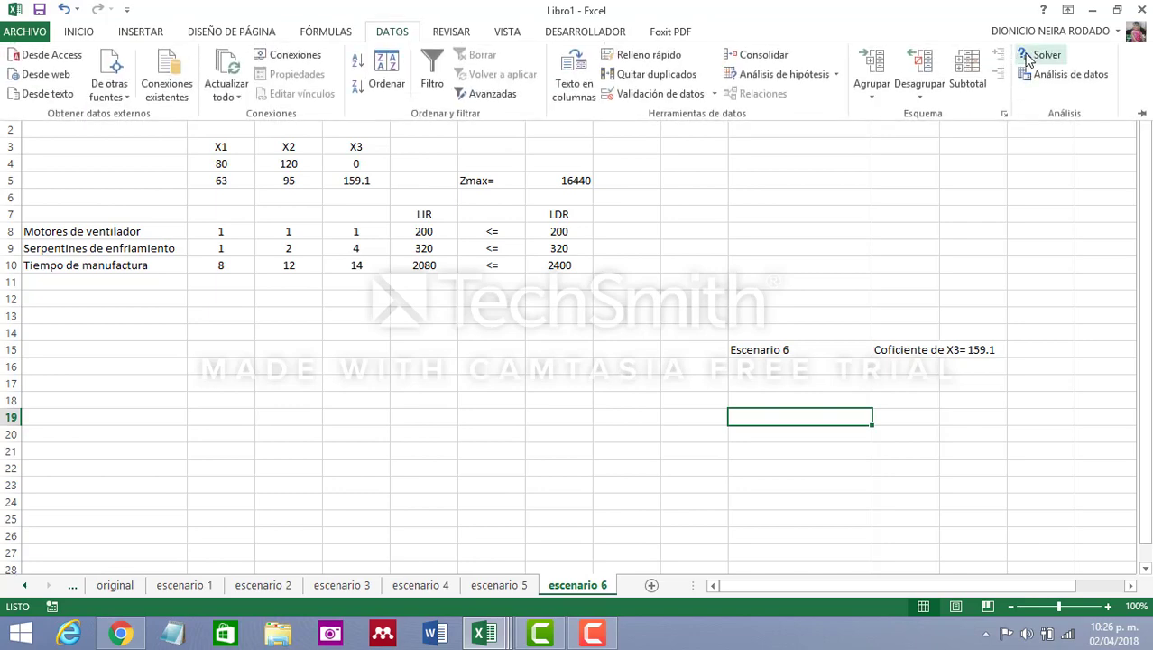
{"action": "left_click", "coordinate": [1022, 55]}
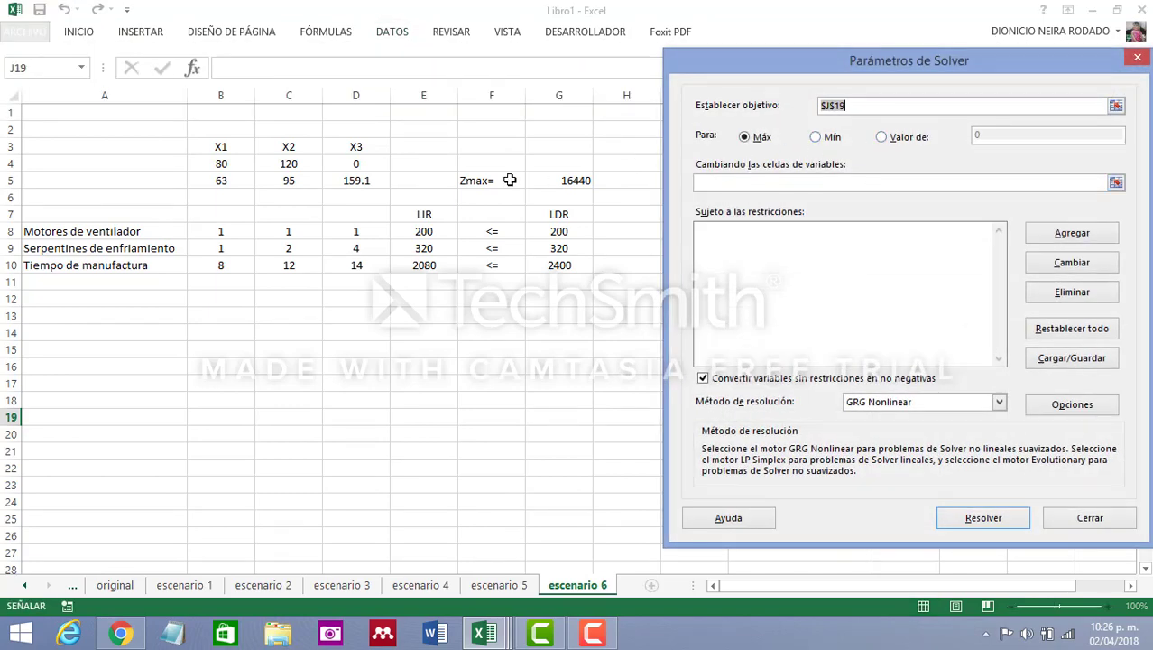
{"action": "left_click", "coordinate": [589, 180]}
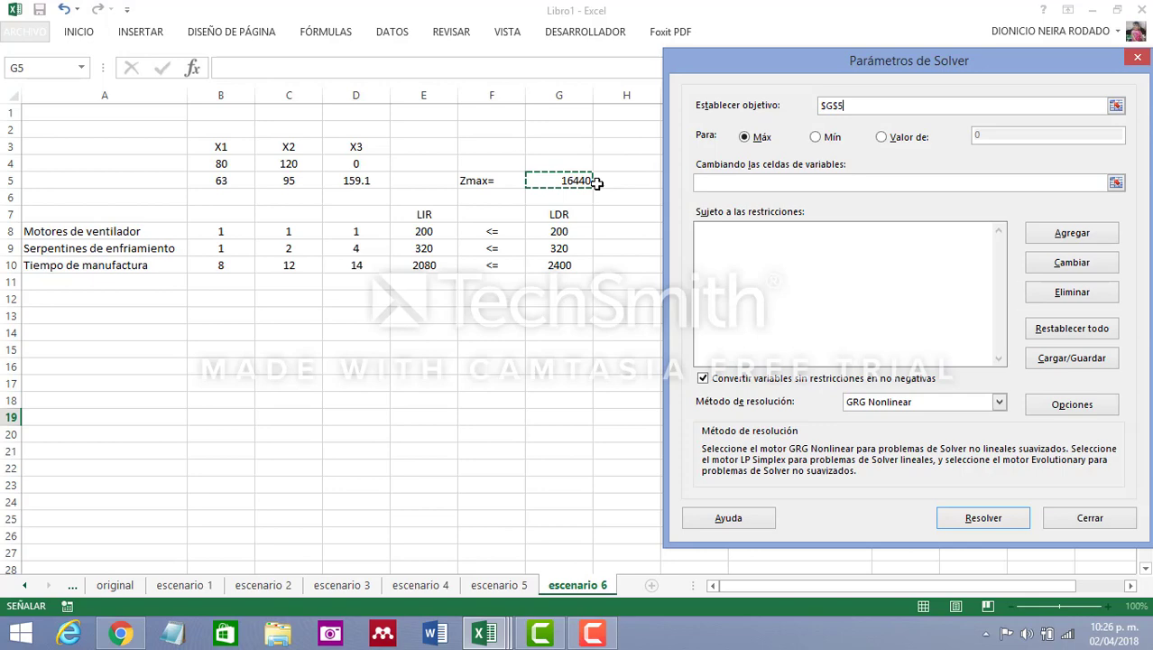
{"action": "left_click", "coordinate": [740, 185]}
{"action": "left_click_drag", "start_coordinate": [217, 164], "coordinate": [343, 165]}
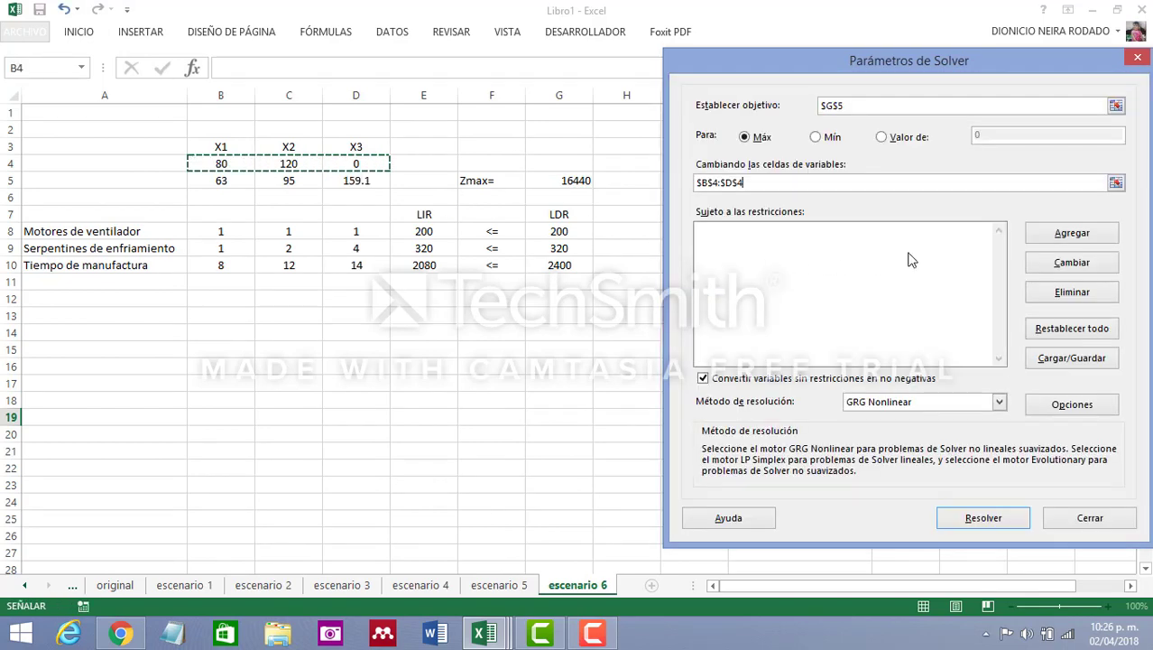
Add the Solver constraint that the LIR cells E8:E10 are <= the LDR cells G8:G10
{"action": "left_click", "coordinate": [1070, 234]}
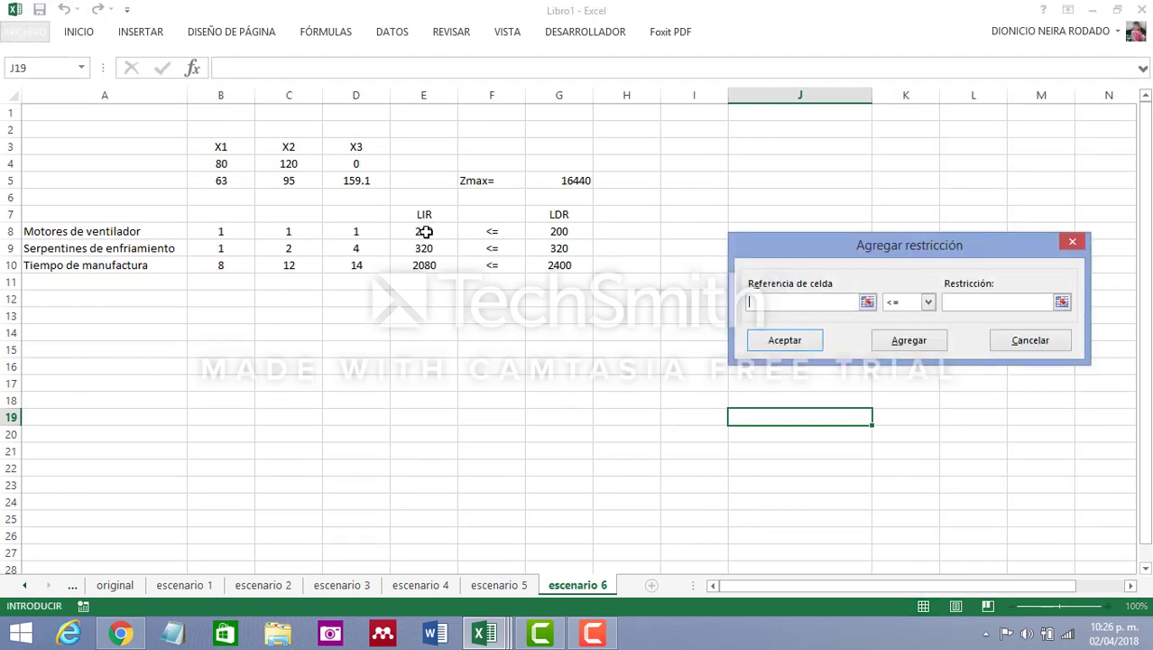
{"action": "left_click_drag", "start_coordinate": [426, 231], "coordinate": [424, 265]}
{"action": "left_click", "coordinate": [993, 303]}
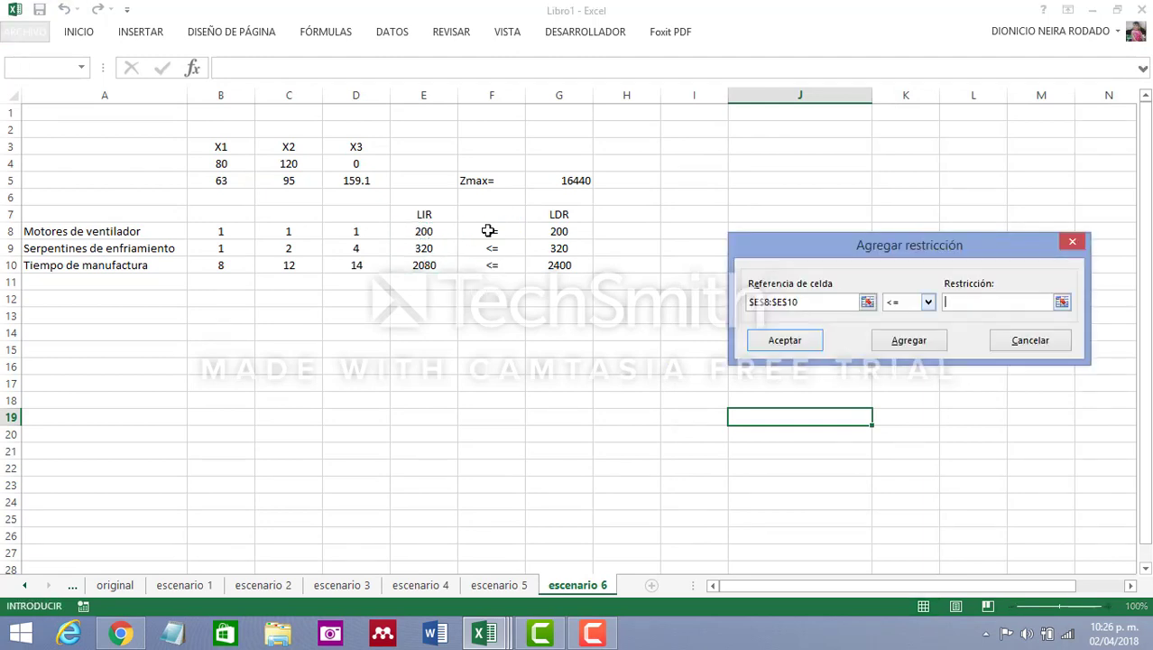
{"action": "left_click_drag", "start_coordinate": [554, 233], "coordinate": [582, 271]}
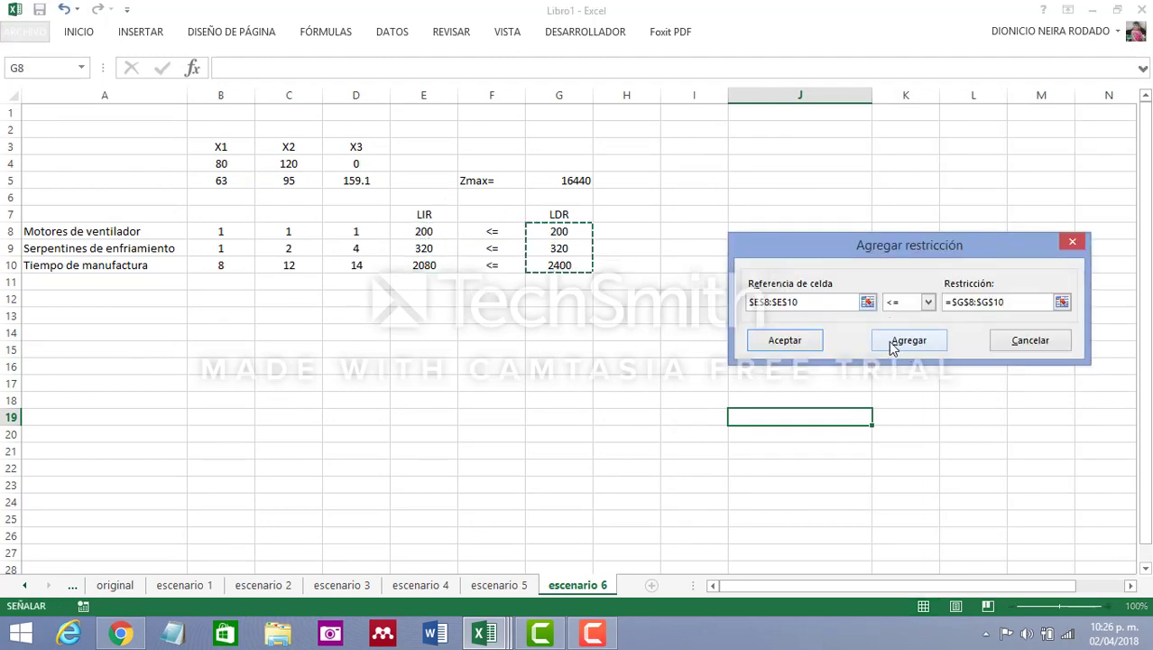
{"action": "left_click", "coordinate": [806, 342]}
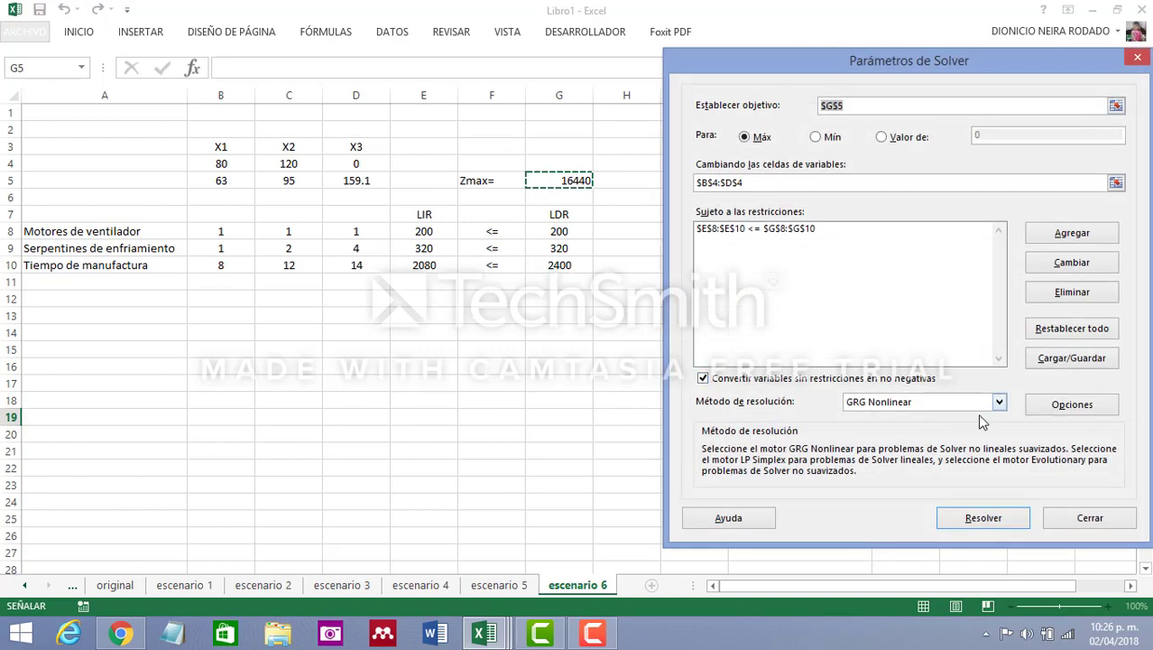
Solve the model with the Simplex LP method, review the new values on the sheet, and keep the Solver solution
{"action": "left_click", "coordinate": [999, 403]}
{"action": "left_click", "coordinate": [912, 425]}
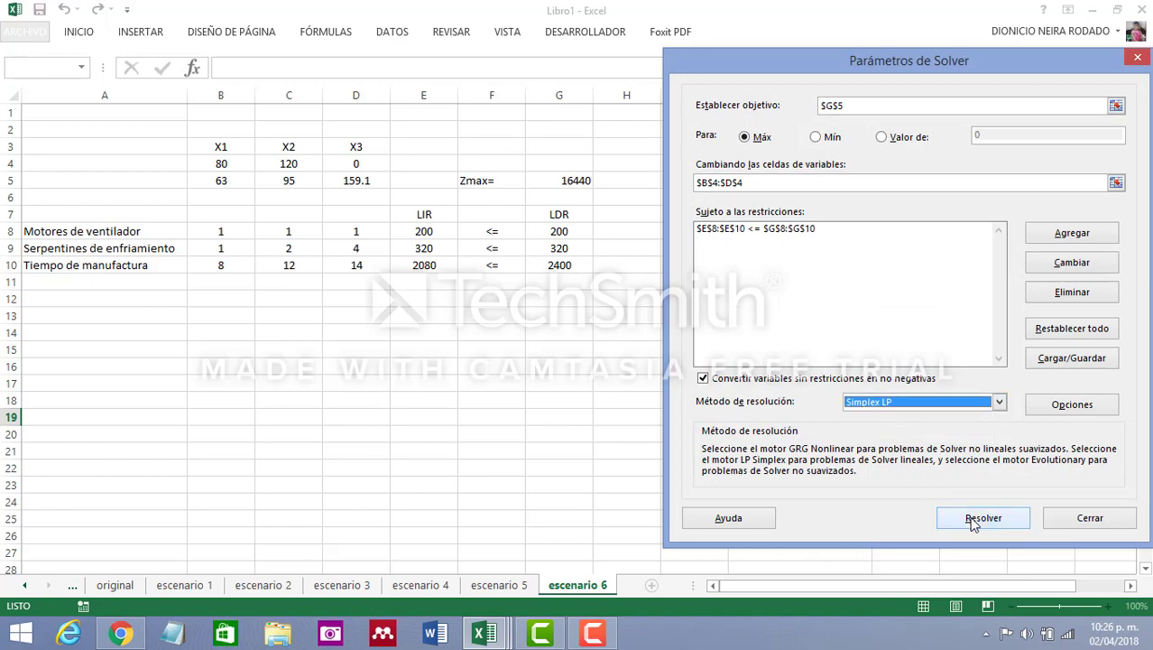
{"action": "left_click", "coordinate": [980, 518]}
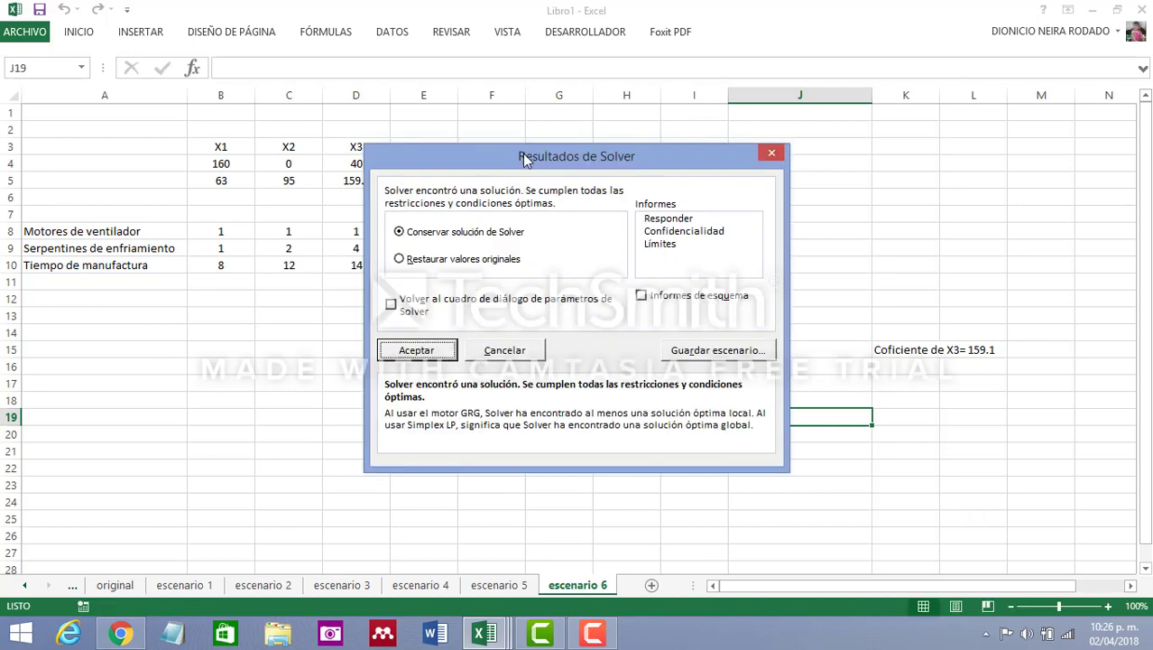
{"action": "left_click_drag", "start_coordinate": [525, 158], "coordinate": [832, 167]}
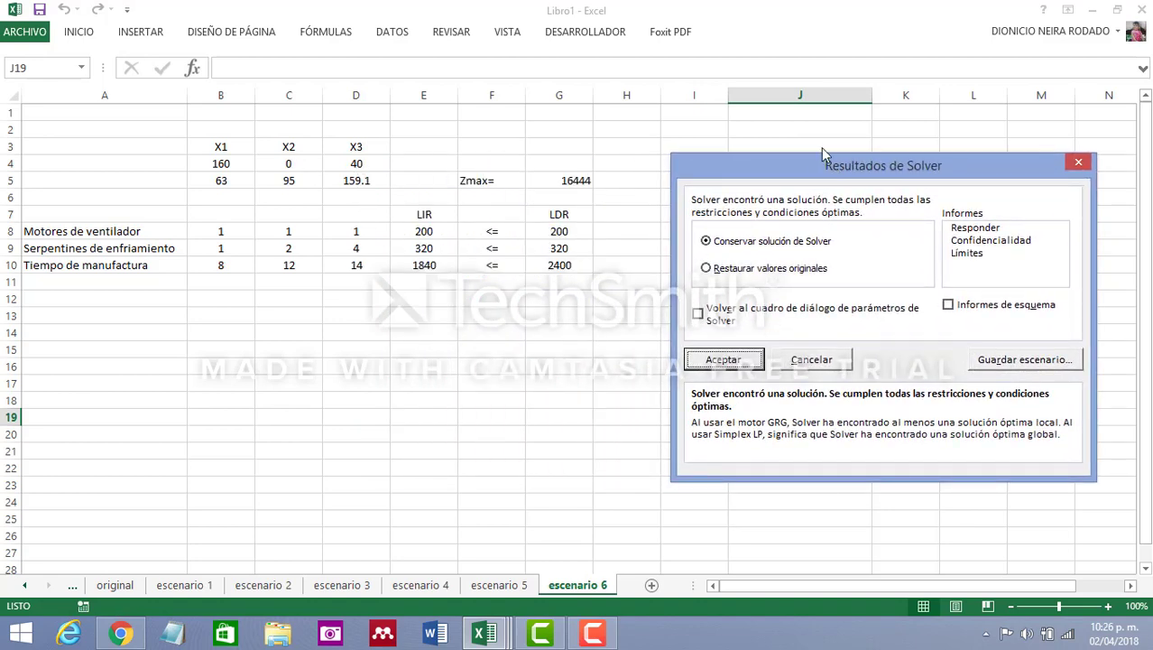
{"action": "left_click_drag", "start_coordinate": [823, 170], "coordinate": [316, 210]}
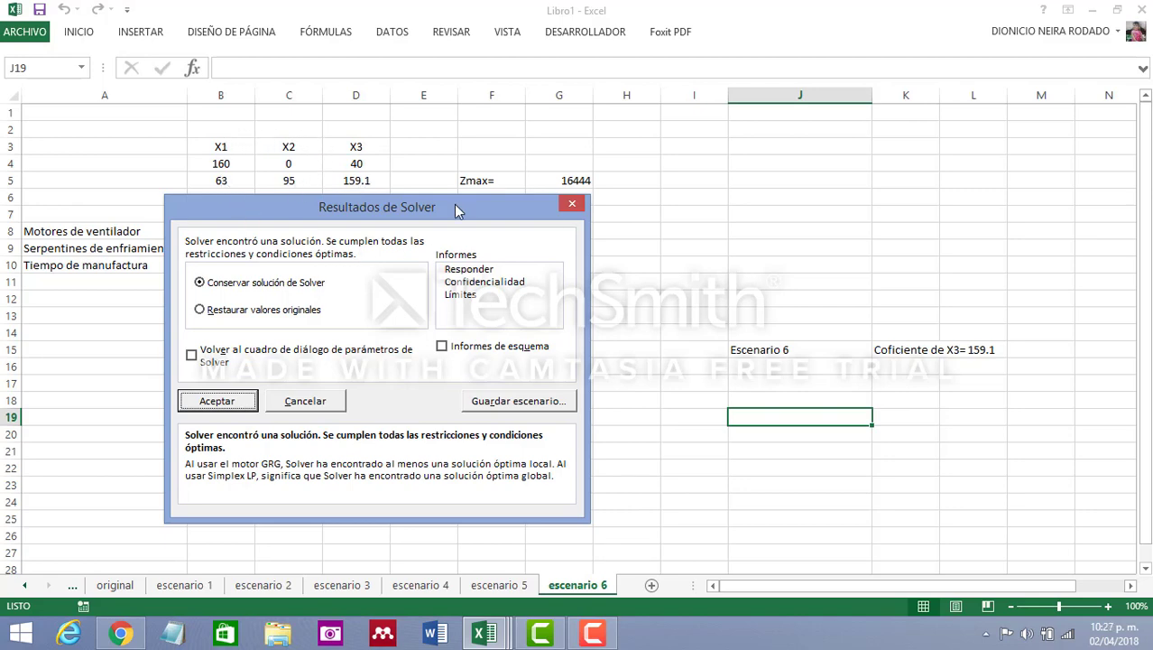
{"action": "left_click_drag", "start_coordinate": [544, 201], "coordinate": [830, 164]}
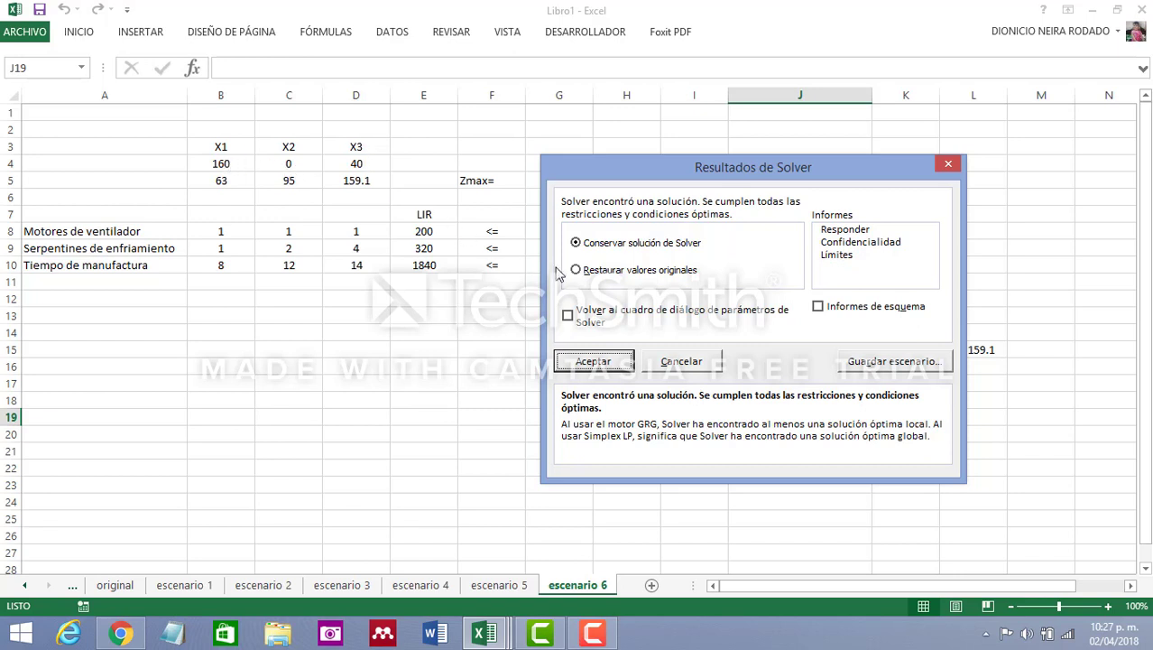
{"action": "left_click", "coordinate": [610, 362]}
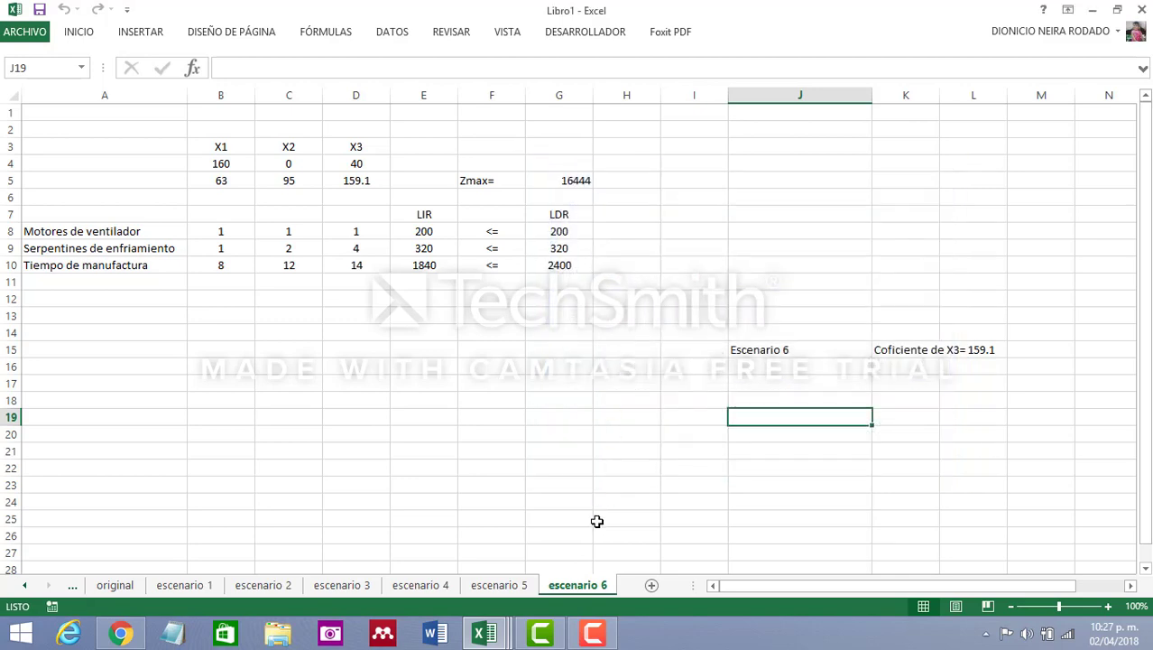
Narrow column J to fit the Escenario 6 label more closely
{"action": "left_click_drag", "start_coordinate": [872, 95], "coordinate": [821, 94]}
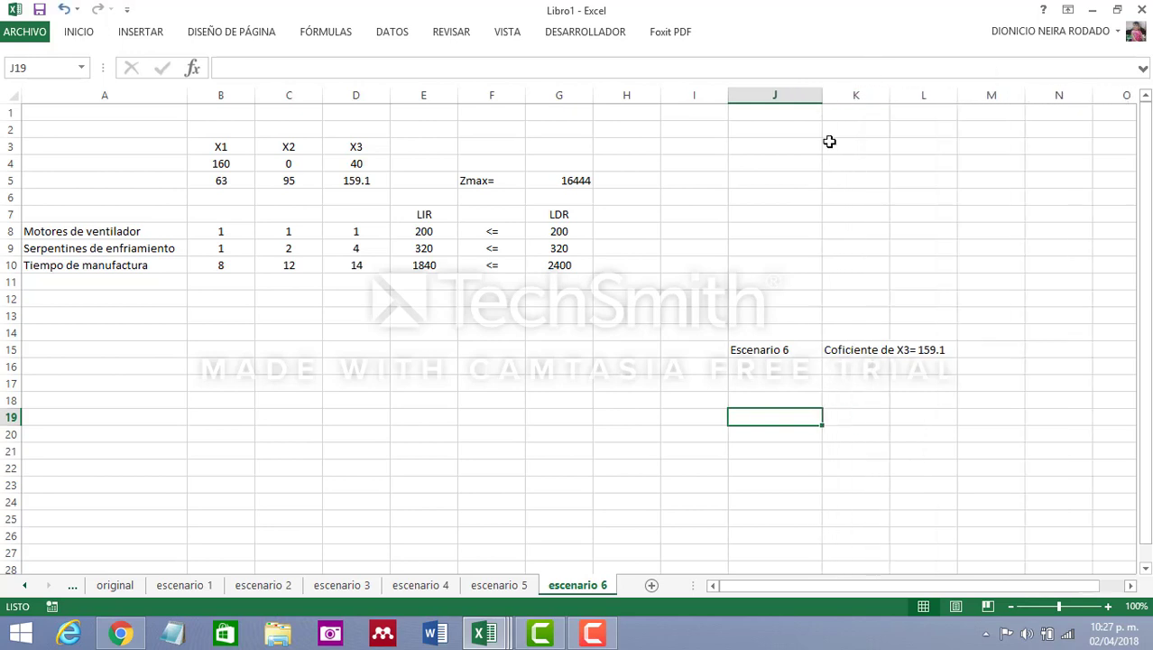
{"action": "left_click", "coordinate": [649, 416]}
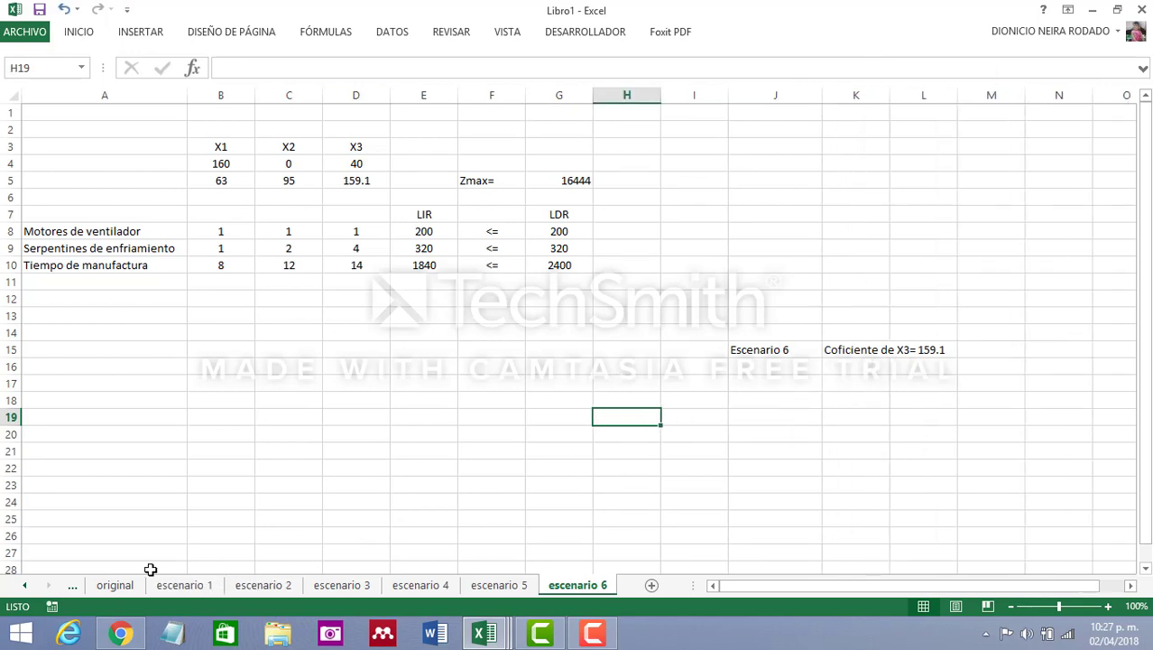
Review the original sheet and the escenario 1 to escenario 6 sheets, comparing their coefficient notes and solutions
{"action": "left_click", "coordinate": [115, 585]}
{"action": "left_click", "coordinate": [197, 587]}
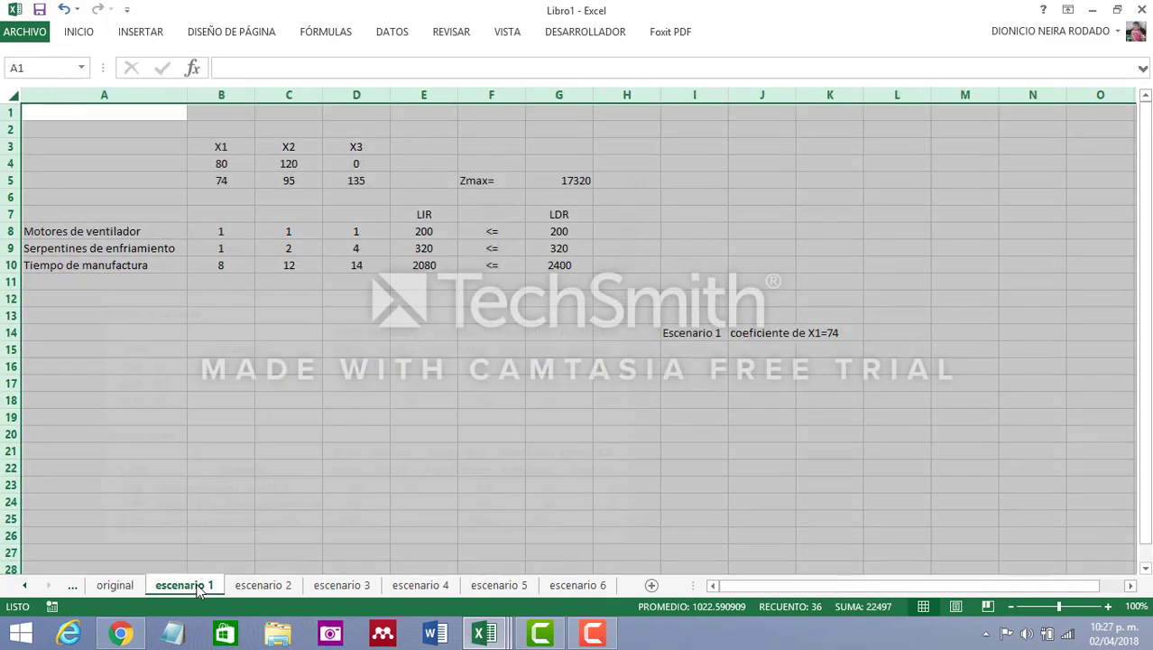
{"action": "left_click", "coordinate": [265, 587]}
{"action": "left_click", "coordinate": [341, 587]}
{"action": "left_click", "coordinate": [418, 588]}
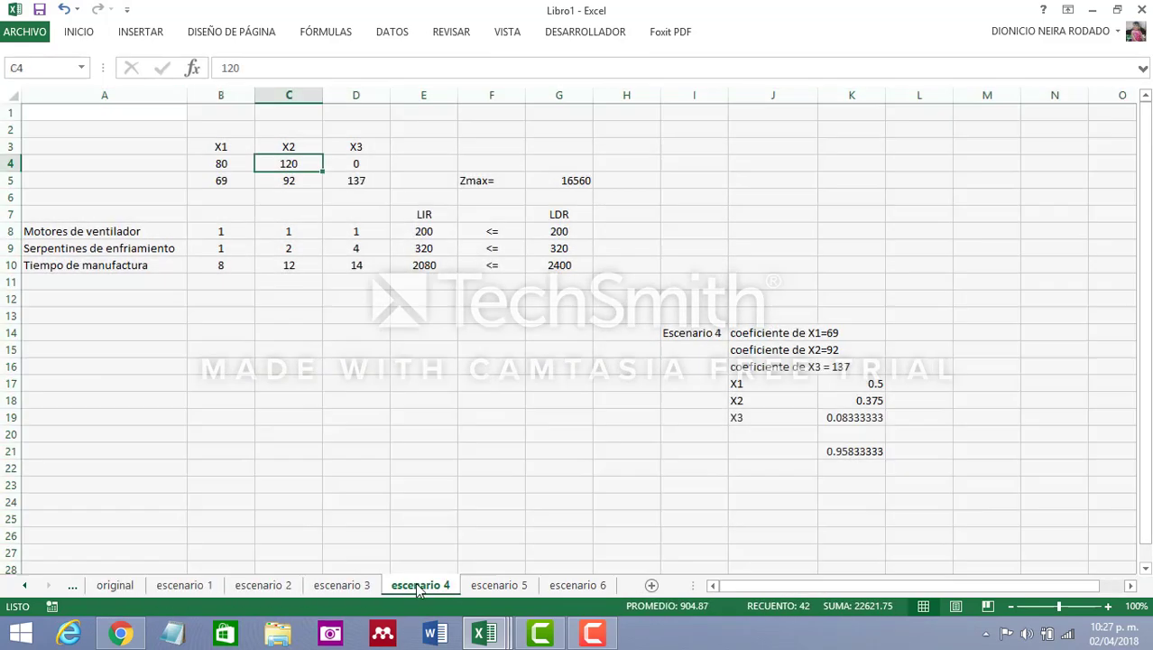
{"action": "left_click", "coordinate": [499, 586]}
{"action": "left_click", "coordinate": [568, 587]}
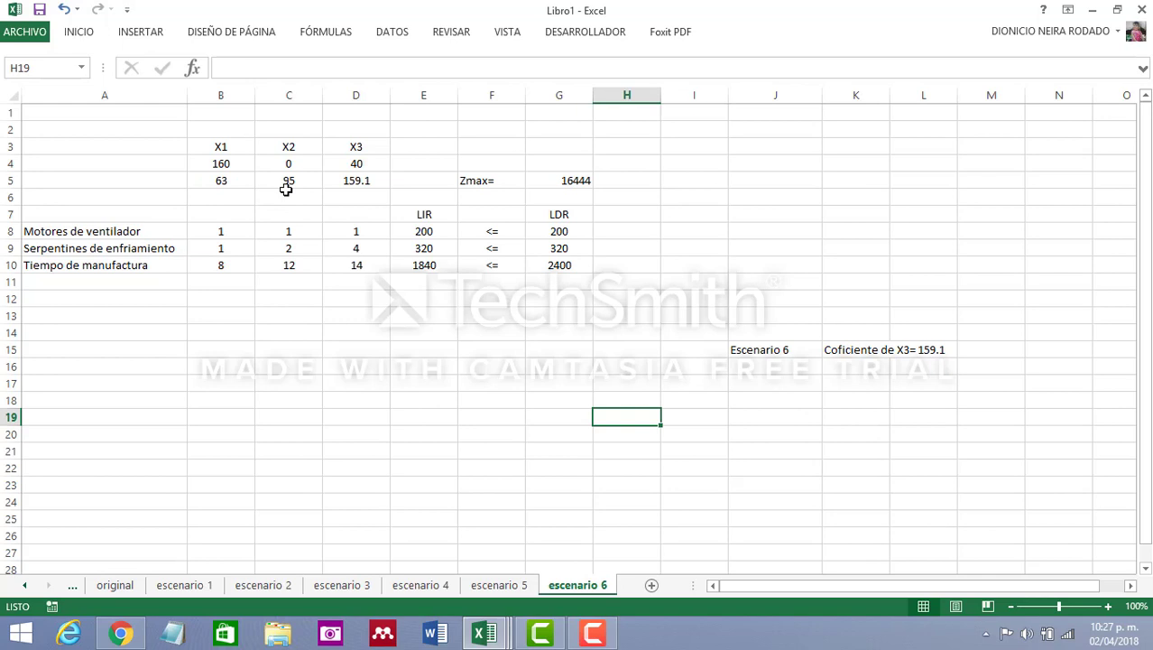
{"action": "left_click", "coordinate": [213, 587]}
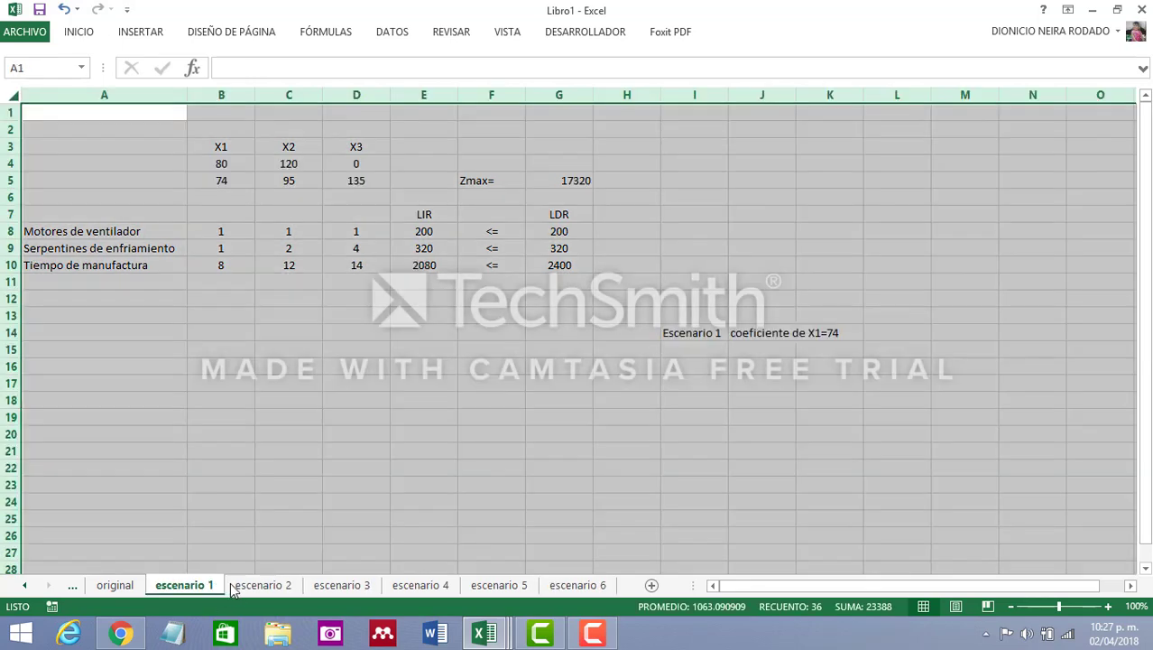
{"action": "left_click", "coordinate": [418, 364]}
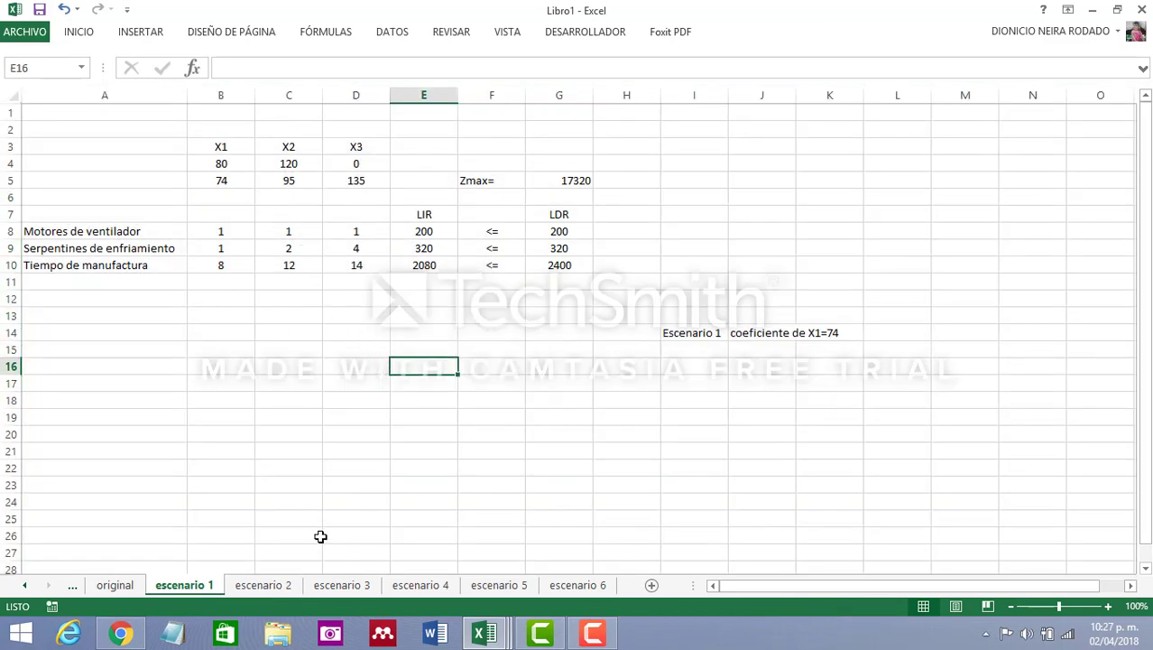
{"action": "left_click", "coordinate": [275, 586]}
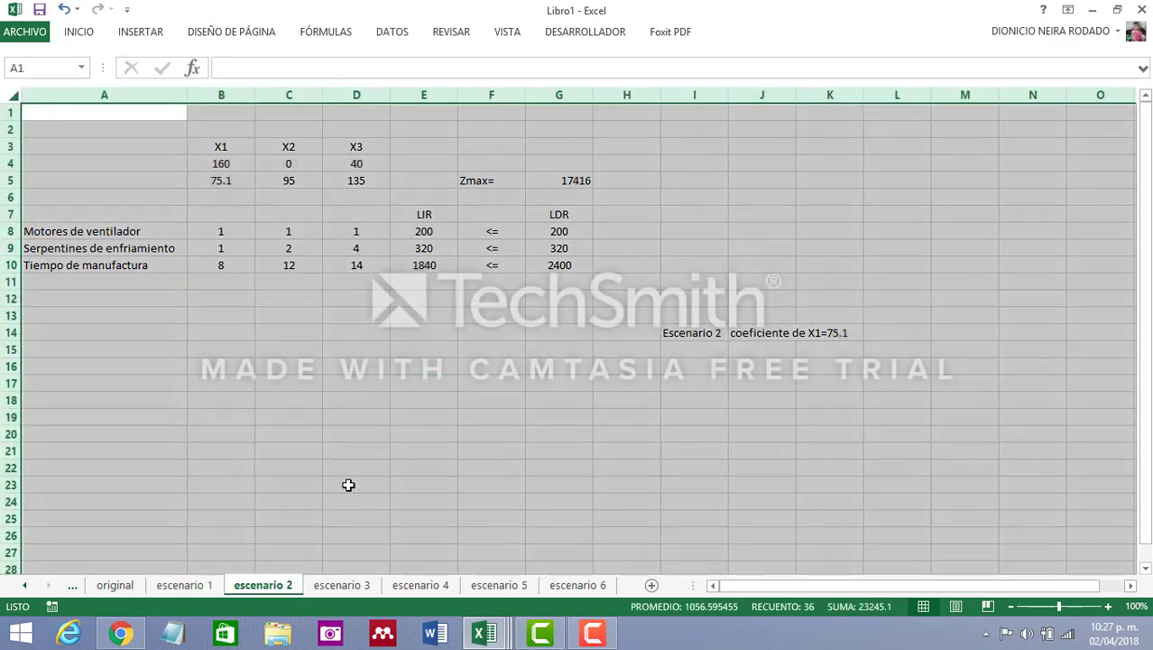
{"action": "left_click", "coordinate": [352, 586]}
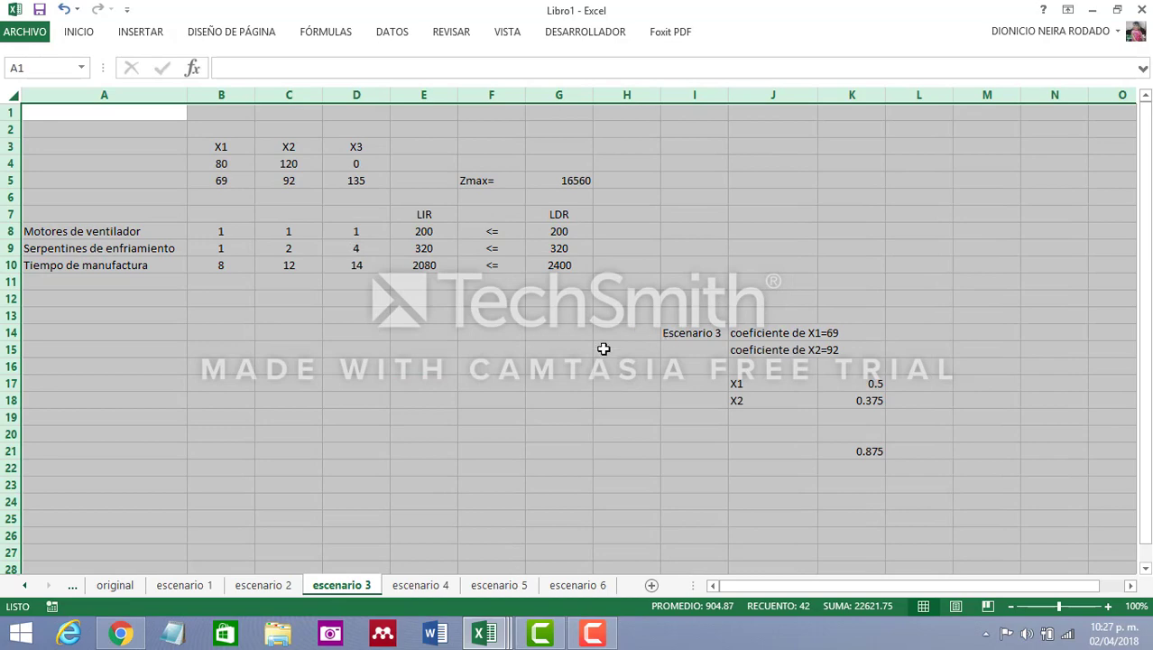
Examine the X1 and X2 solution values and the Zmax cell on the escenario 3 sheet
{"action": "left_click", "coordinate": [237, 163]}
{"action": "left_click", "coordinate": [287, 162]}
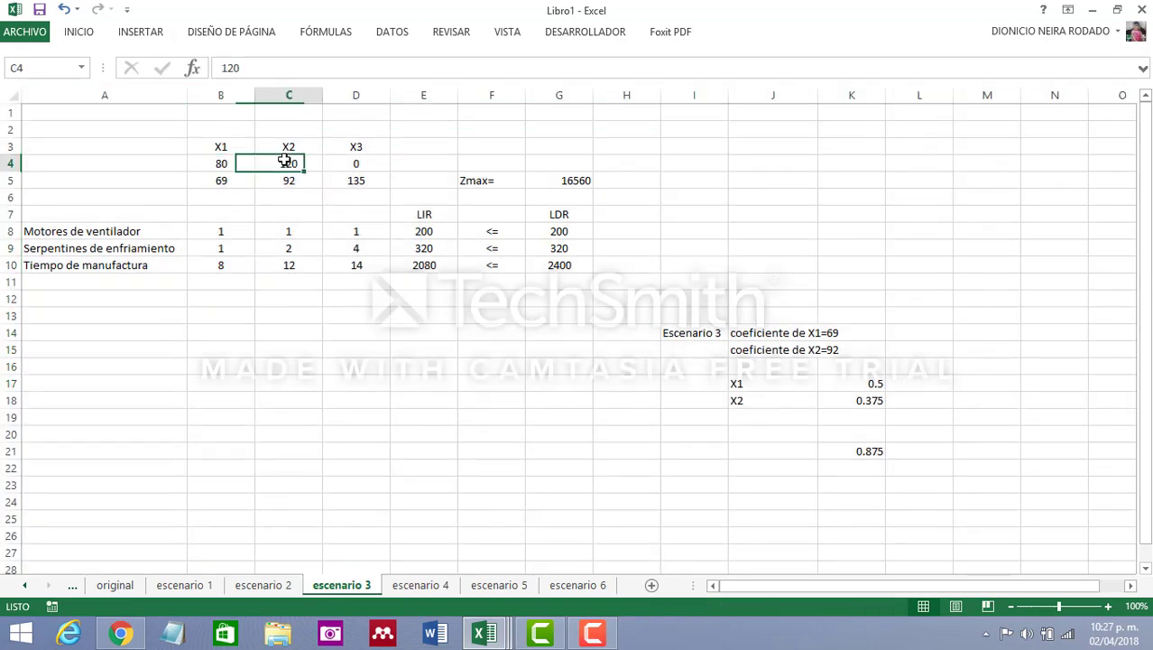
{"action": "left_click", "coordinate": [226, 161]}
{"action": "left_click", "coordinate": [285, 165]}
{"action": "left_click", "coordinate": [566, 180]}
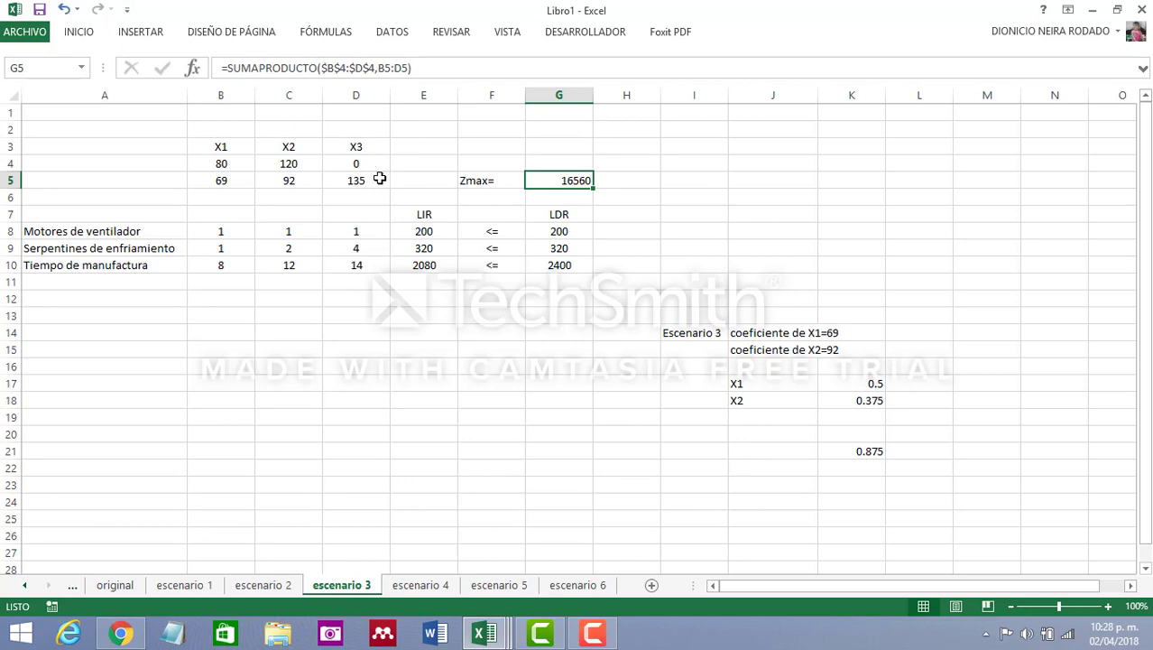
{"action": "left_click", "coordinate": [225, 166]}
{"action": "left_click", "coordinate": [265, 164]}
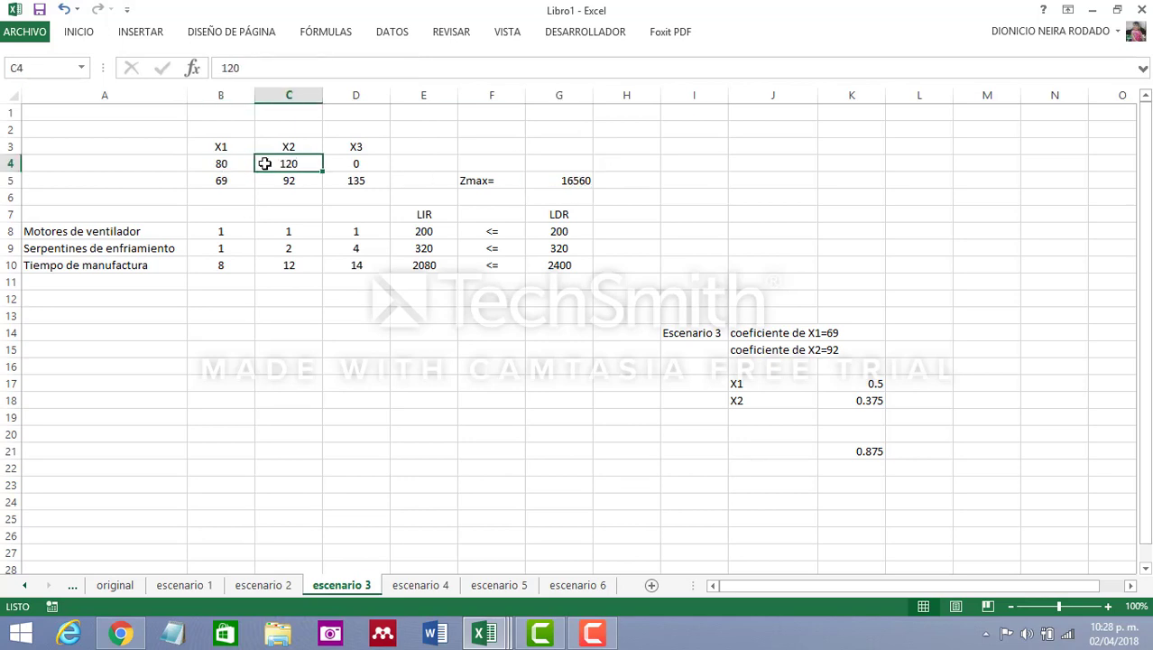
{"action": "left_click", "coordinate": [221, 163]}
{"action": "left_click", "coordinate": [278, 164]}
Compare the X1, X2 and Zmax values on the original sheet with the Zmax on escenario 3
{"action": "left_click", "coordinate": [107, 589]}
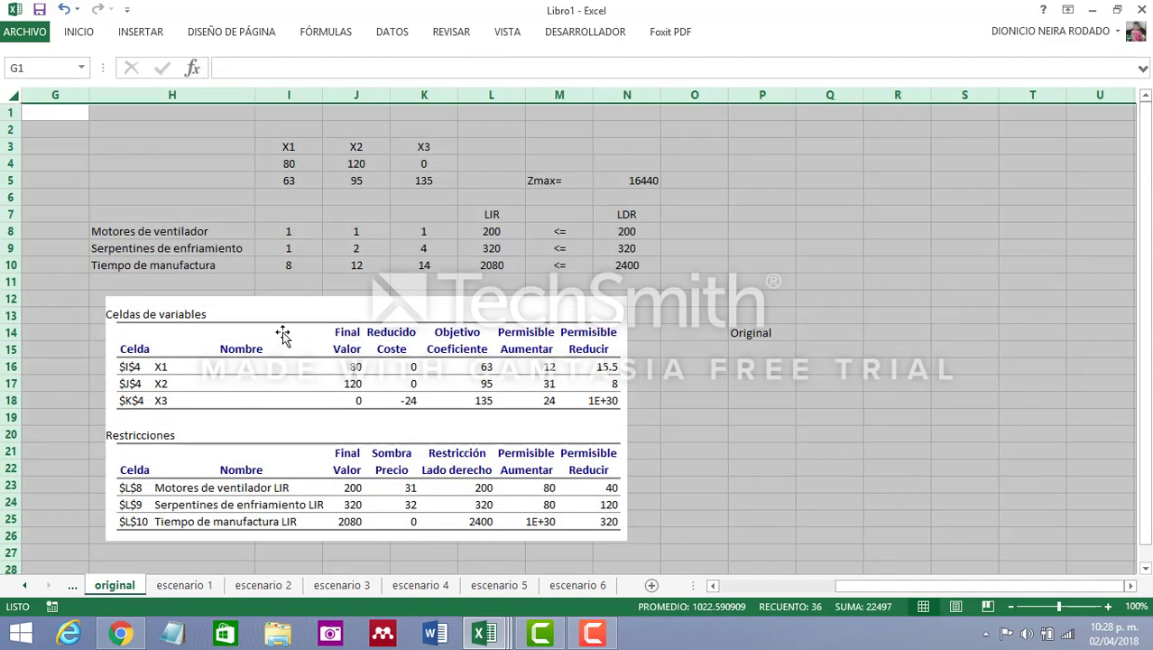
{"action": "left_click", "coordinate": [294, 163]}
{"action": "left_click", "coordinate": [359, 164]}
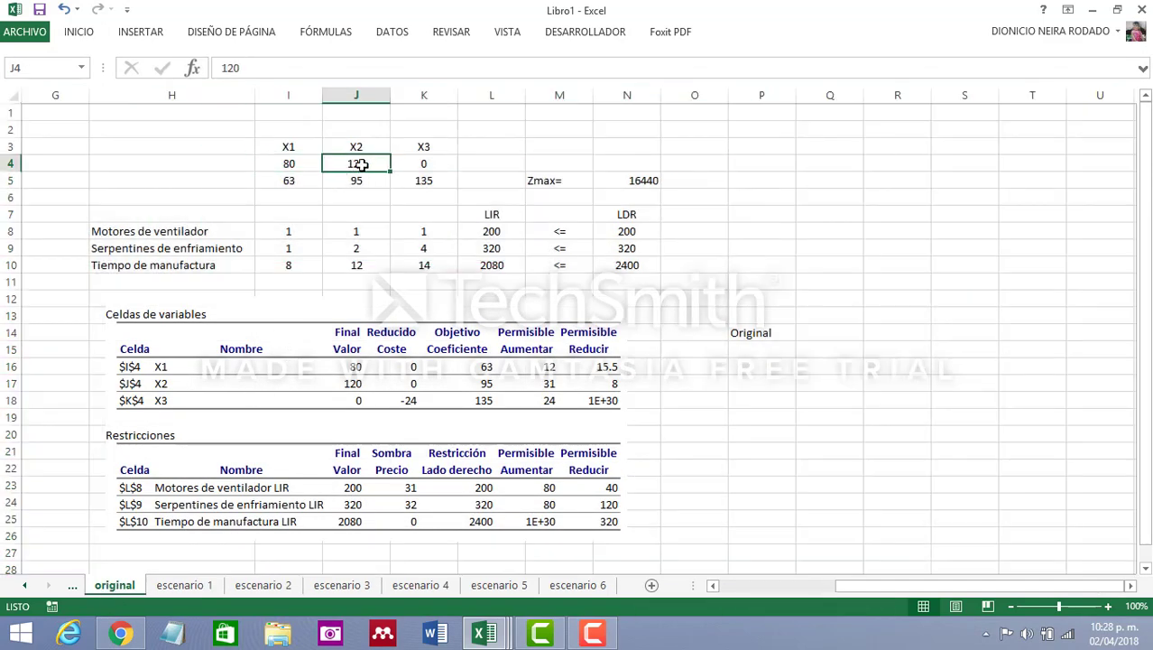
{"action": "left_click", "coordinate": [645, 183]}
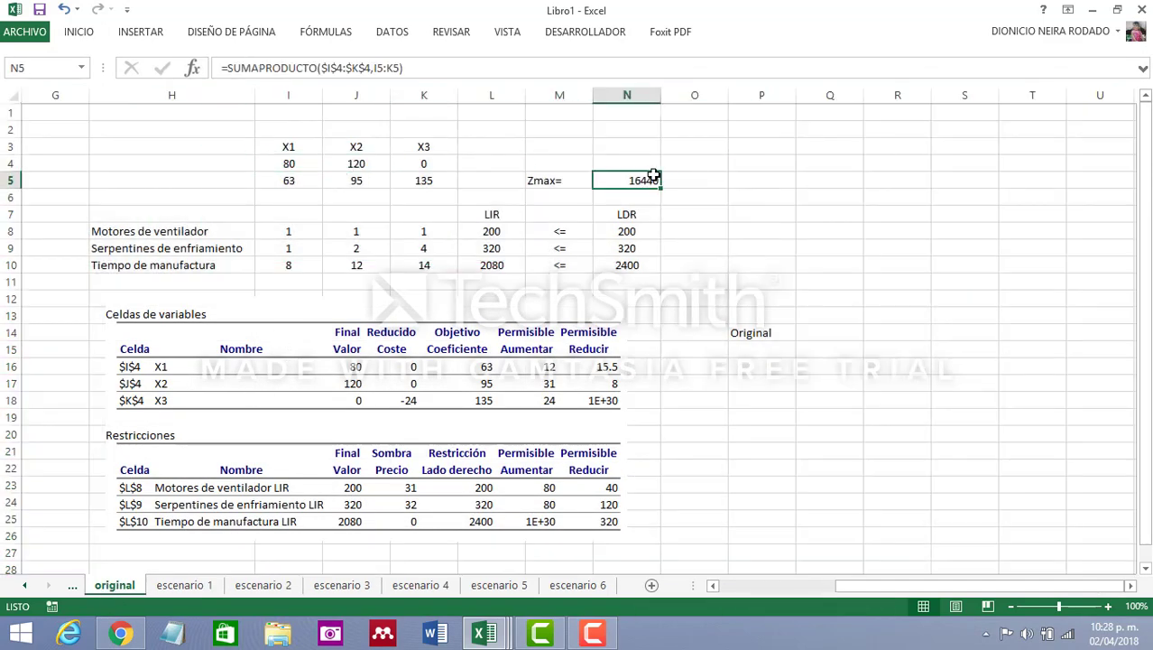
{"action": "left_click", "coordinate": [335, 587]}
{"action": "left_click", "coordinate": [570, 180]}
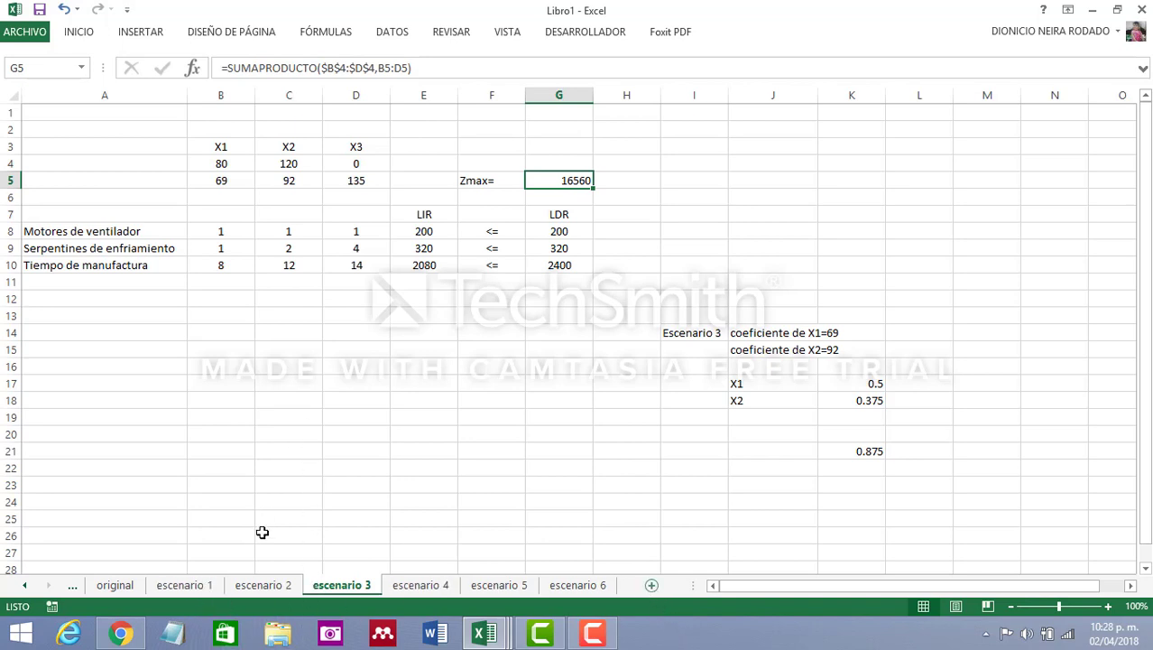
Copy the entire original sheet's contents into a new blank sheet
{"action": "left_click", "coordinate": [114, 586]}
{"action": "left_click", "coordinate": [14, 92]}
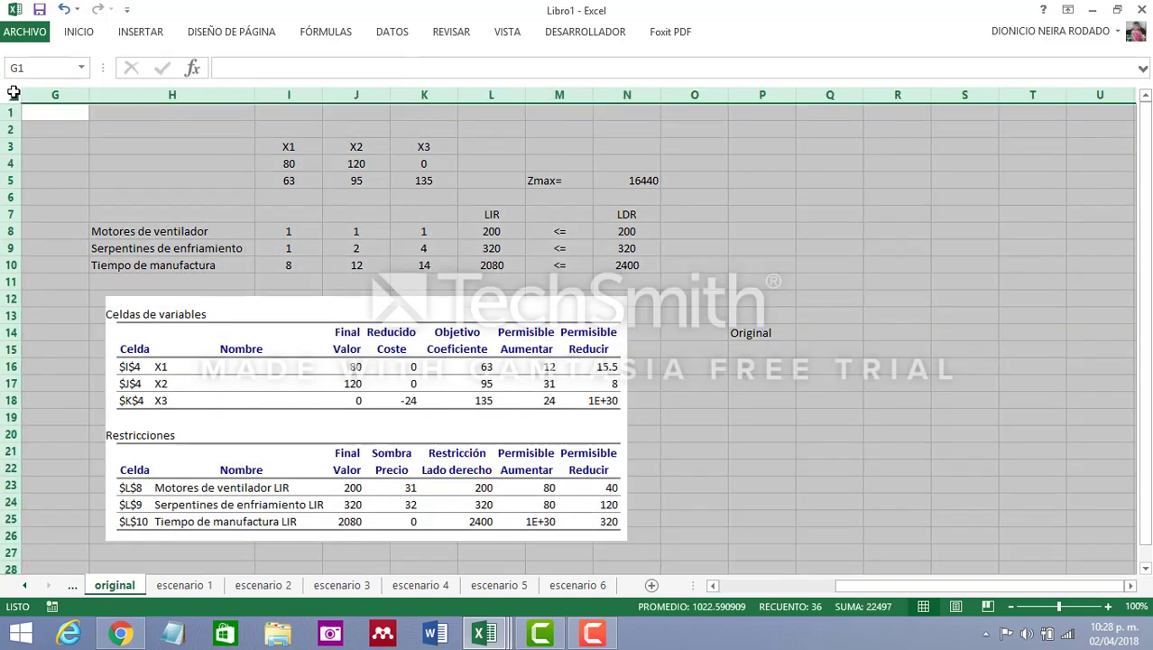
{"action": "key", "text": "ctrl+c"}
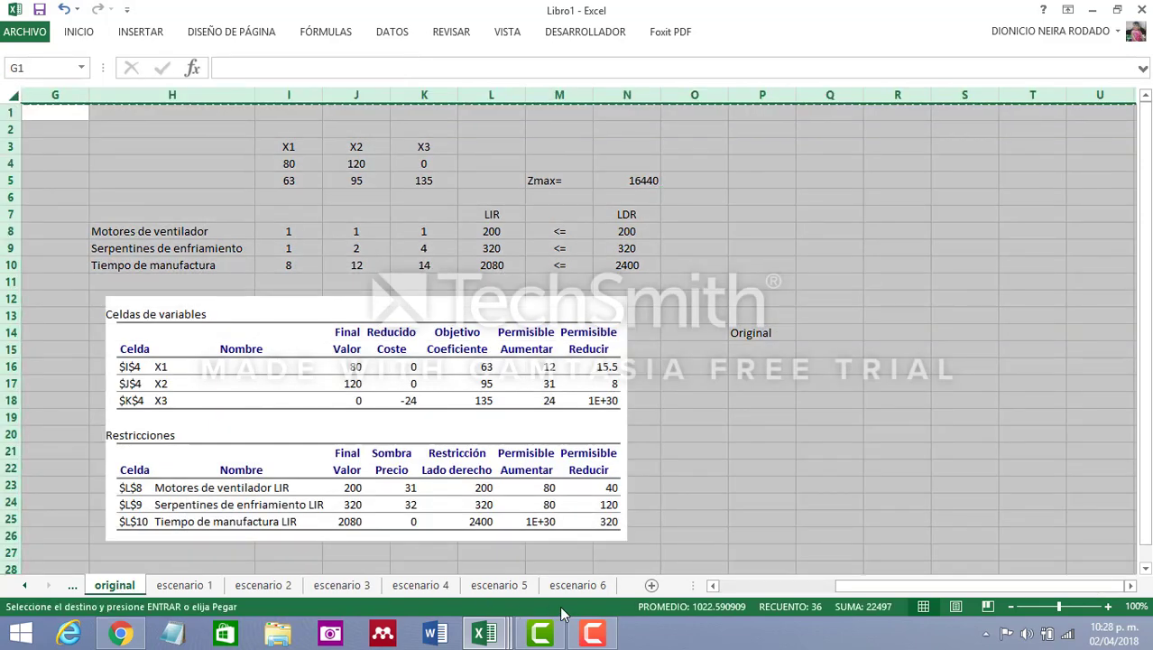
{"action": "left_click", "coordinate": [650, 585]}
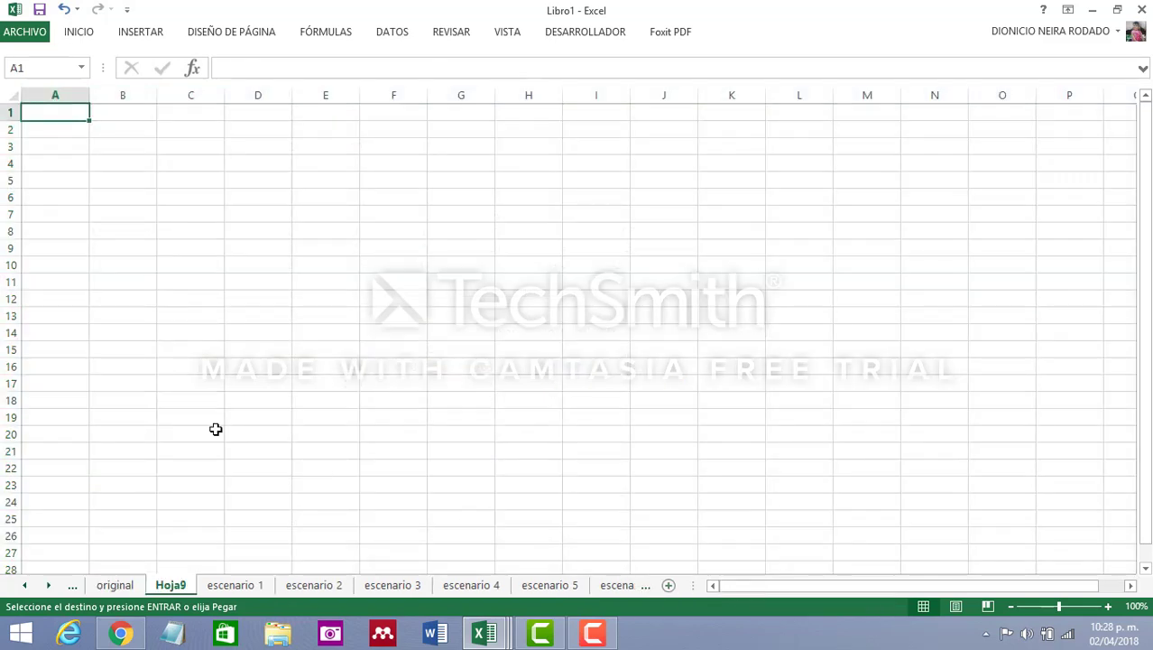
{"action": "left_click", "coordinate": [11, 97]}
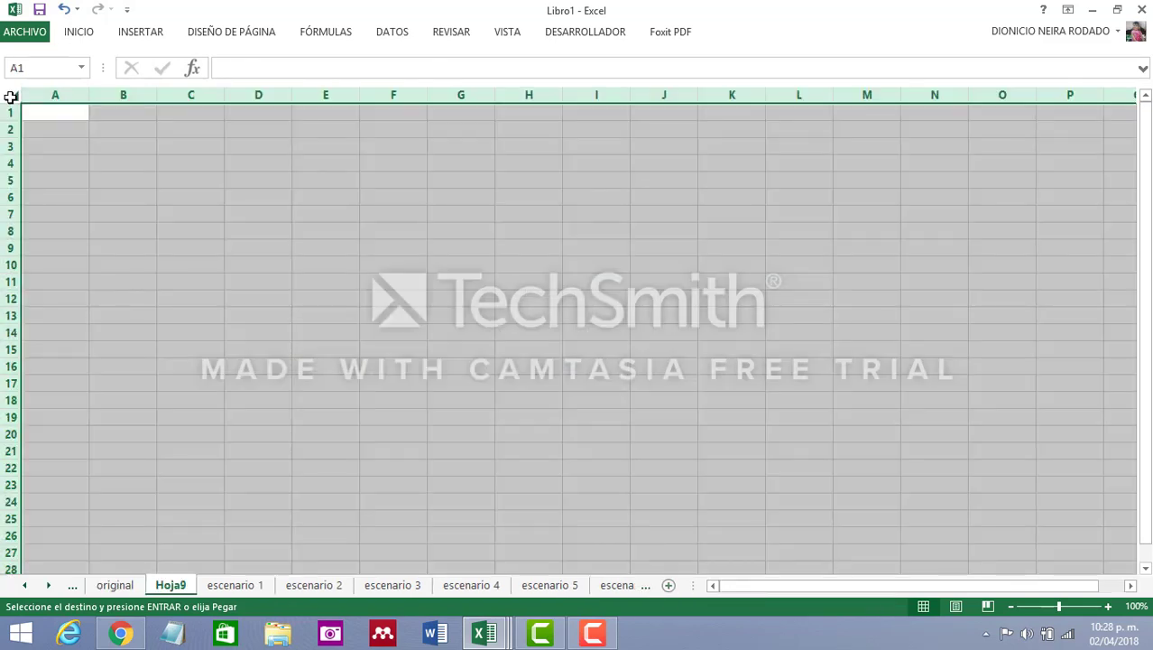
{"action": "key", "text": "ctrl+v"}
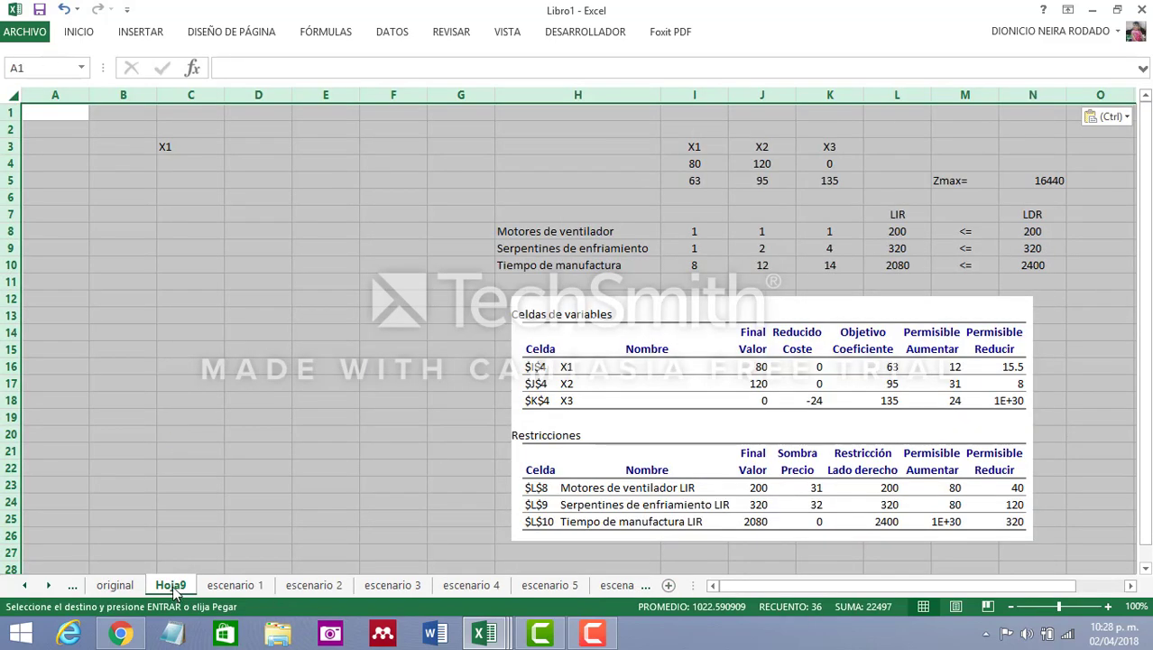
Move the new sheet after escenario 6 and rename it "escenario 7"
{"action": "mouse_move", "coordinate": [176, 591]}
{"action": "left_mouse_down"}
{"action": "mouse_move", "coordinate": [650, 586]}
{"action": "mouse_move", "coordinate": [620, 588]}
{"action": "left_mouse_up"}
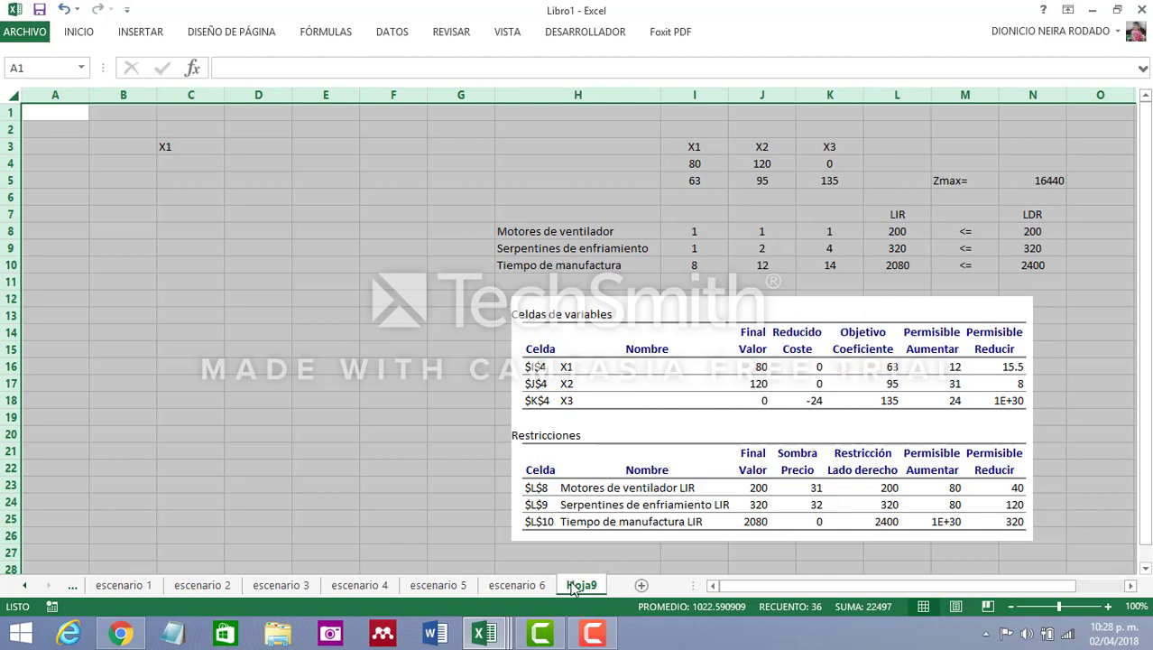
{"action": "type", "text": "es"}
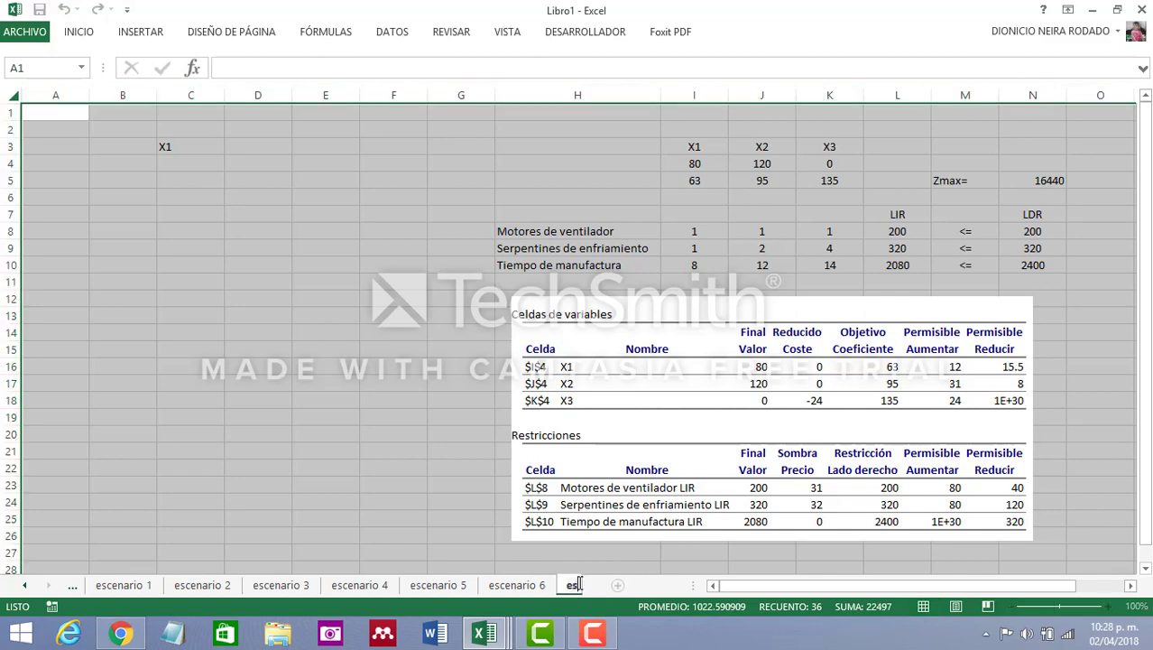
{"action": "type", "text": "cenario 7"}
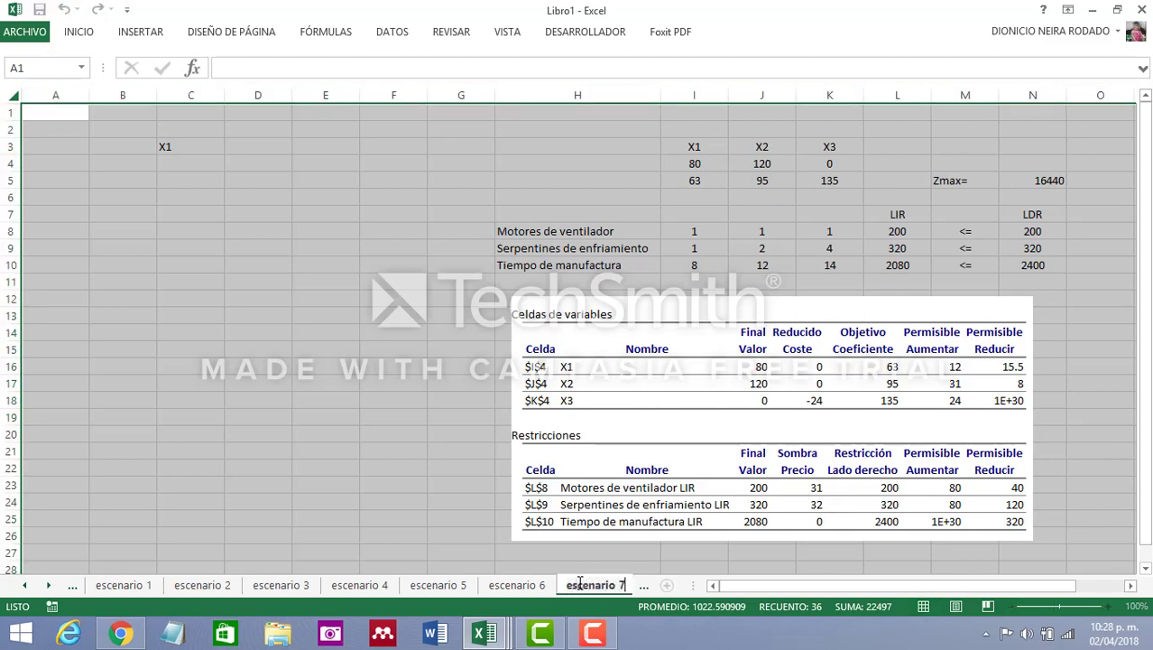
{"action": "key", "text": "Return"}
Delete the sensitivity report picture and columns A to F from the escenario 7 sheet
{"action": "left_click", "coordinate": [278, 396]}
{"action": "left_click", "coordinate": [696, 405]}
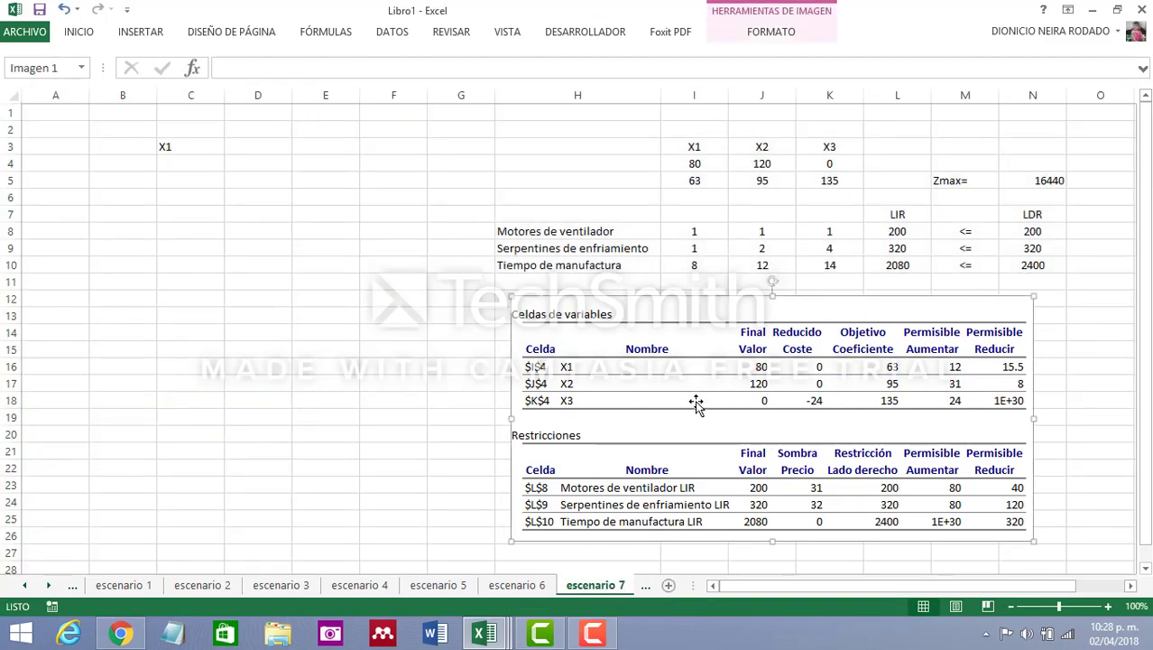
{"action": "key", "text": "Delete"}
{"action": "left_click_drag", "start_coordinate": [390, 93], "coordinate": [54, 101]}
{"action": "right_click", "coordinate": [55, 97]}
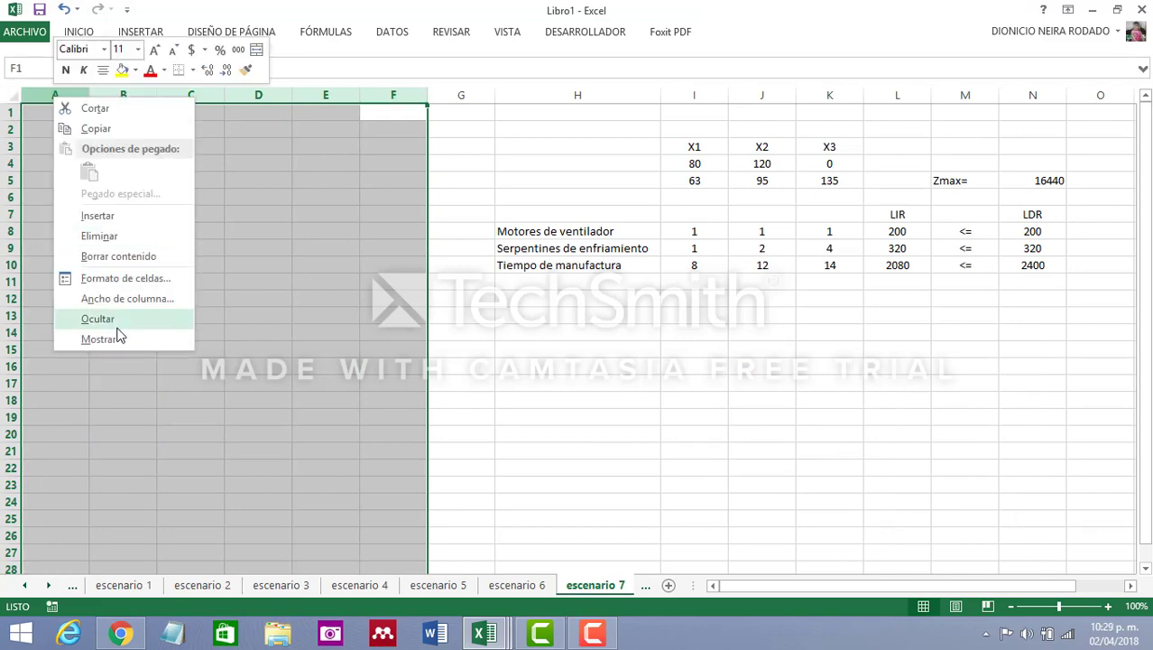
{"action": "left_click", "coordinate": [110, 235]}
{"action": "left_click", "coordinate": [590, 447]}
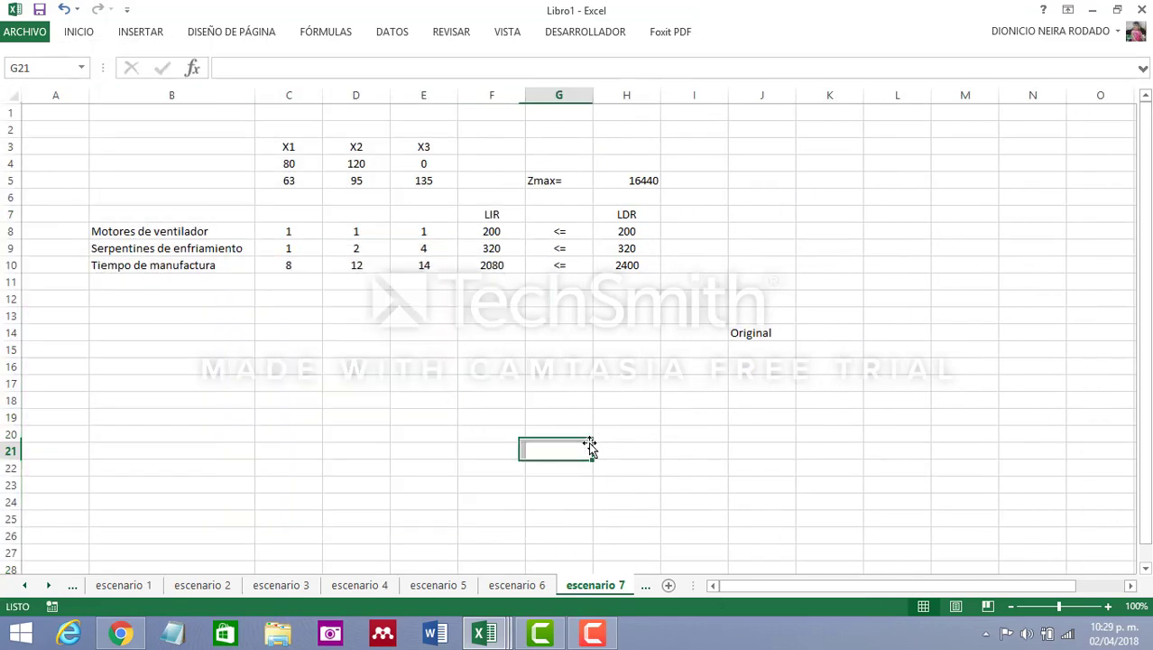
Replace the Original label in J14 with "Escenario 7"
{"action": "left_click", "coordinate": [754, 333]}
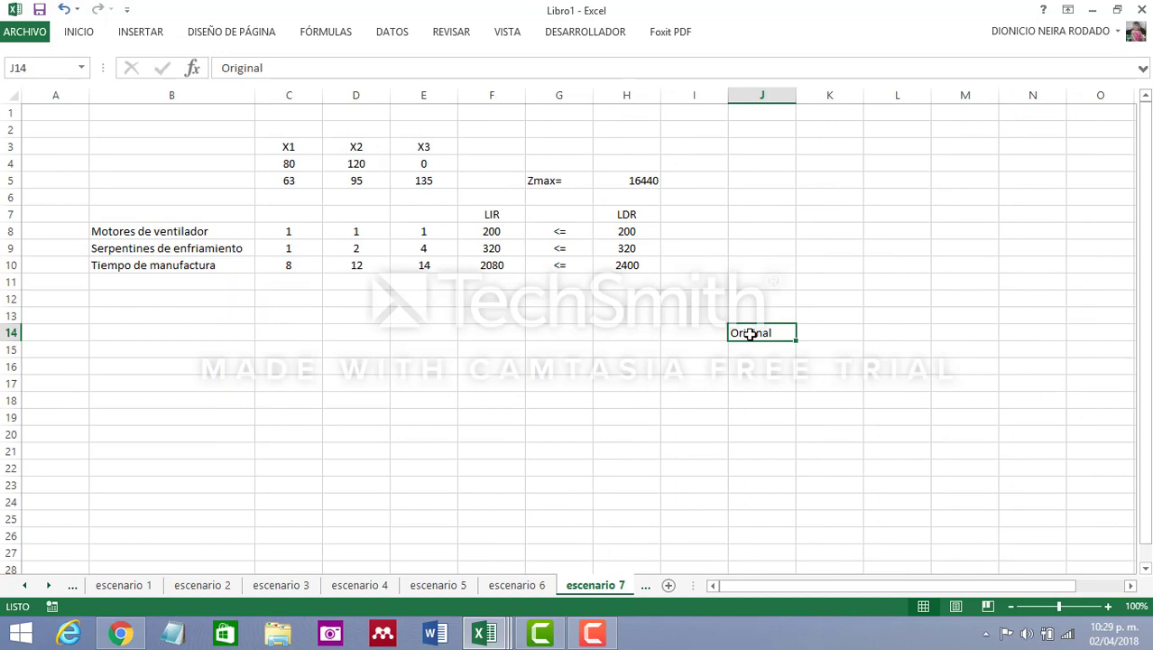
{"action": "type", "text": "Escenario 7"}
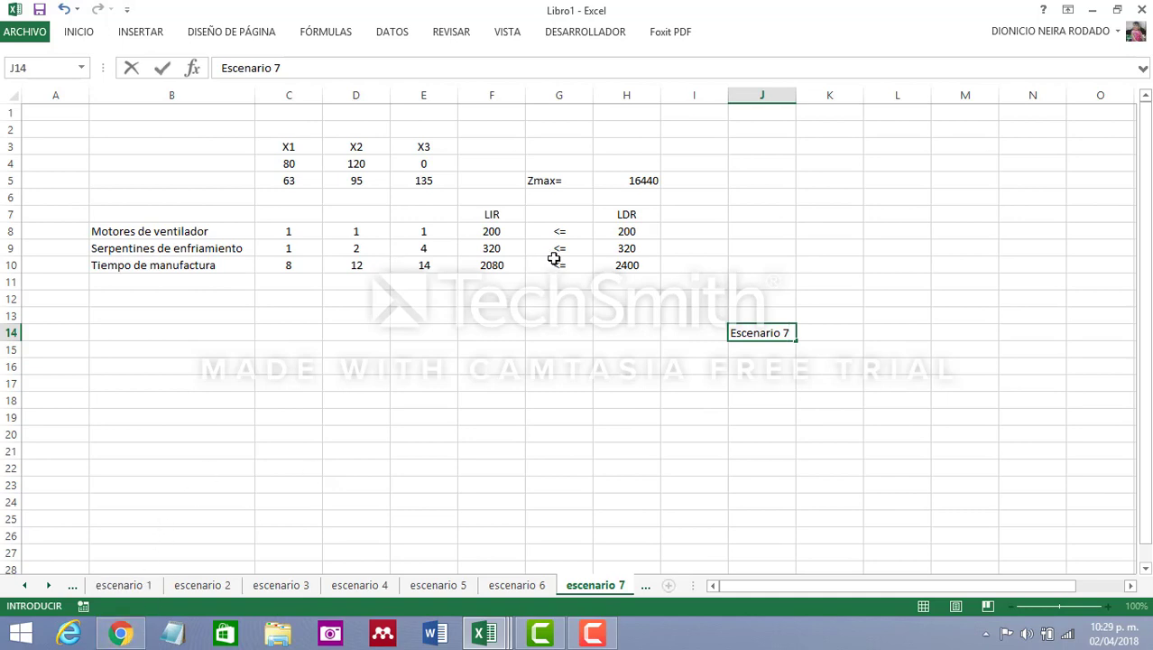
{"action": "left_click", "coordinate": [512, 264]}
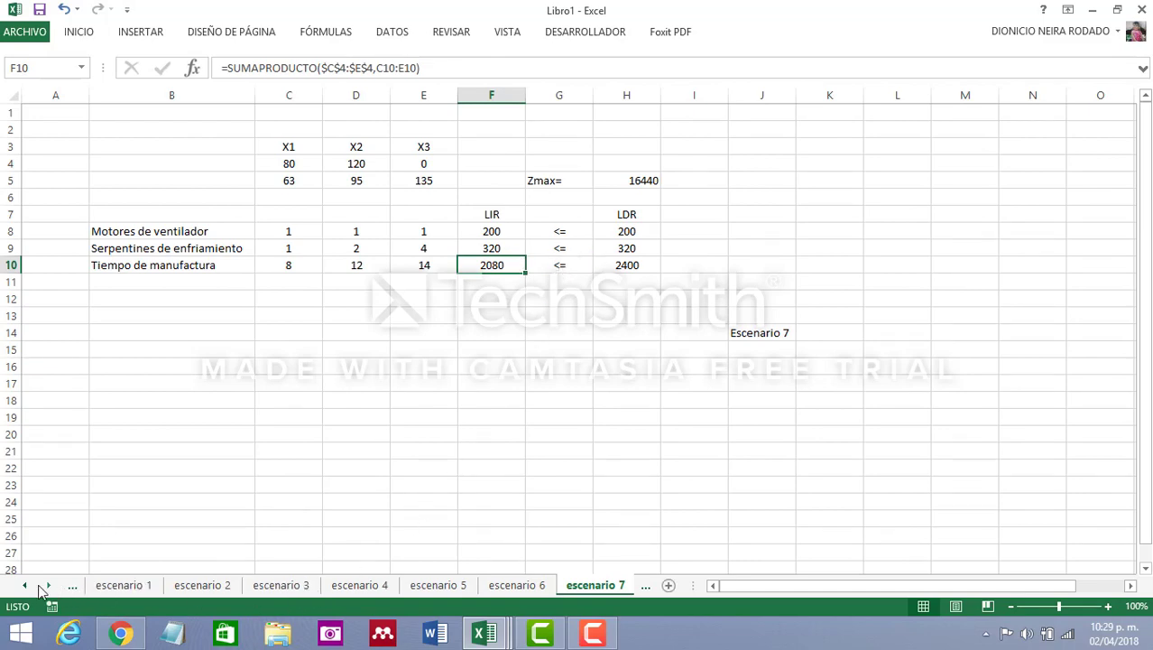
Consult the sensitivity report on the original sheet and enter the note "LDR tiempo manufactura 5000" in K14 of escenario 7
{"action": "left_click", "coordinate": [27, 588]}
{"action": "left_click", "coordinate": [121, 586]}
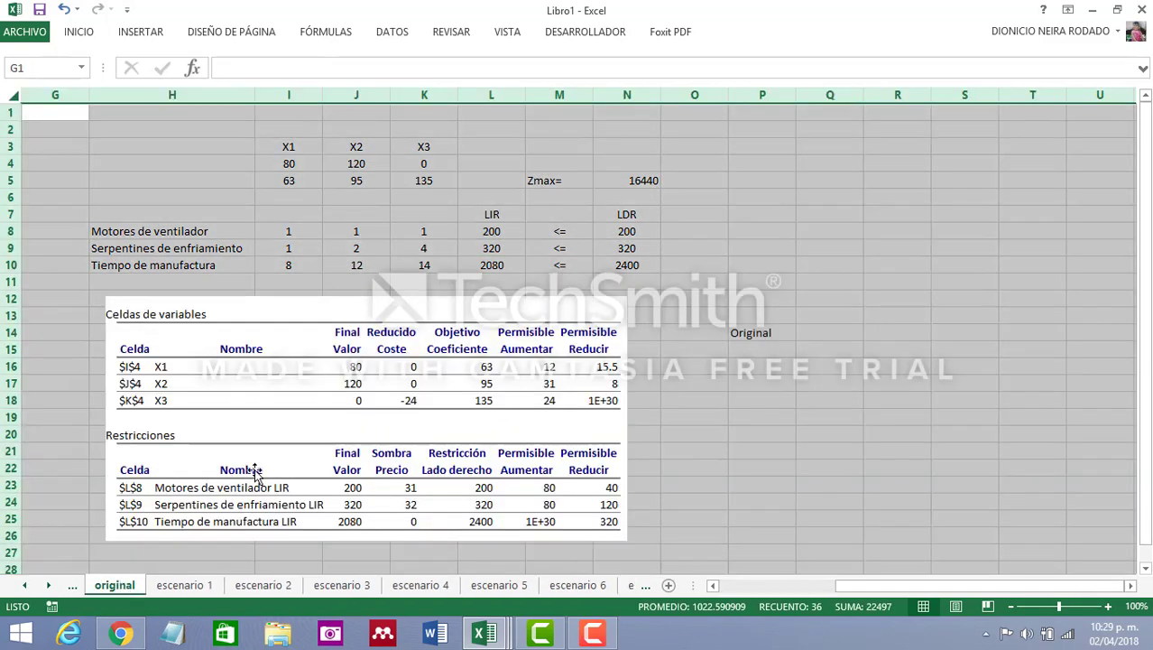
{"action": "left_click", "coordinate": [967, 409]}
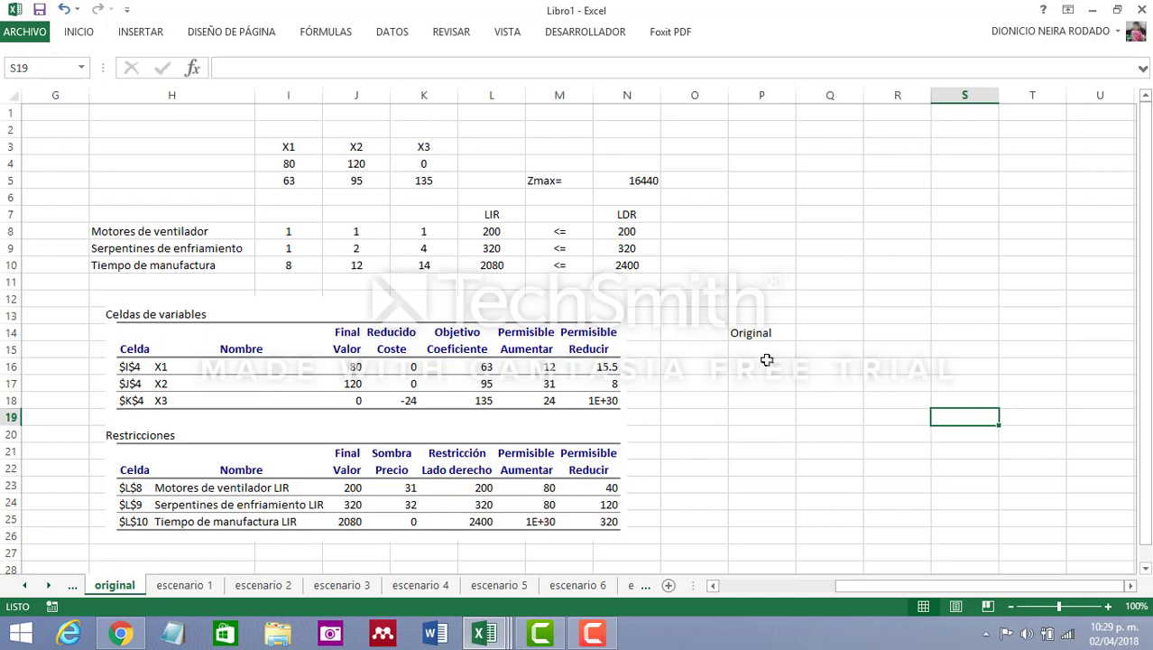
{"action": "left_click", "coordinate": [622, 588]}
{"action": "left_click", "coordinate": [806, 437]}
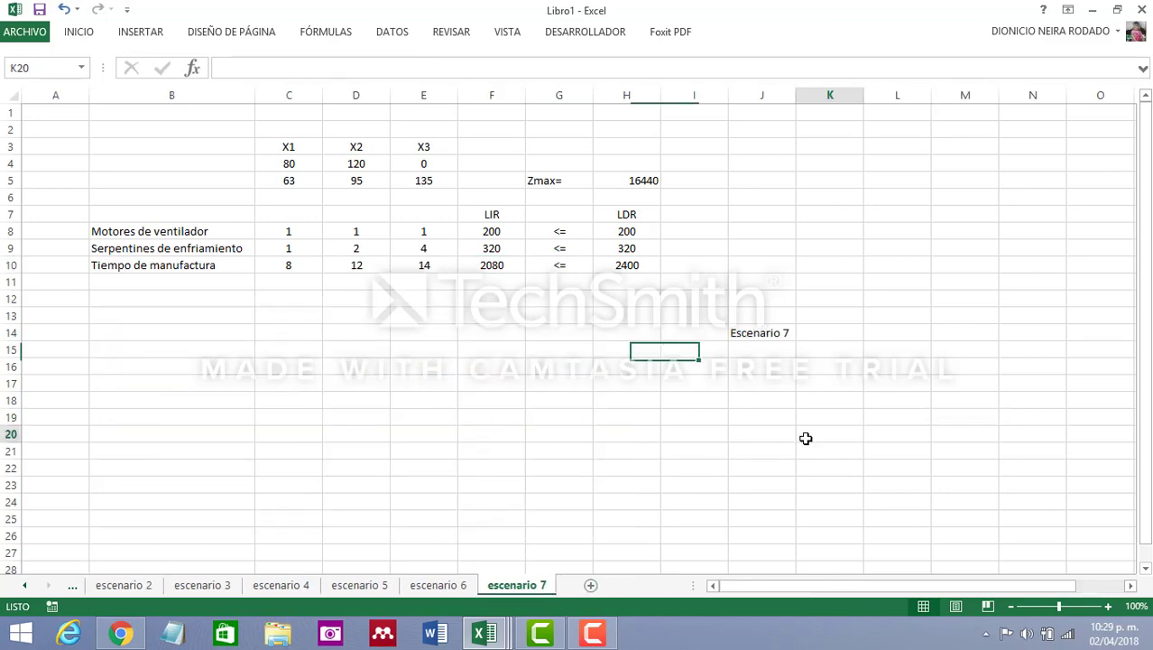
{"action": "left_click", "coordinate": [812, 333]}
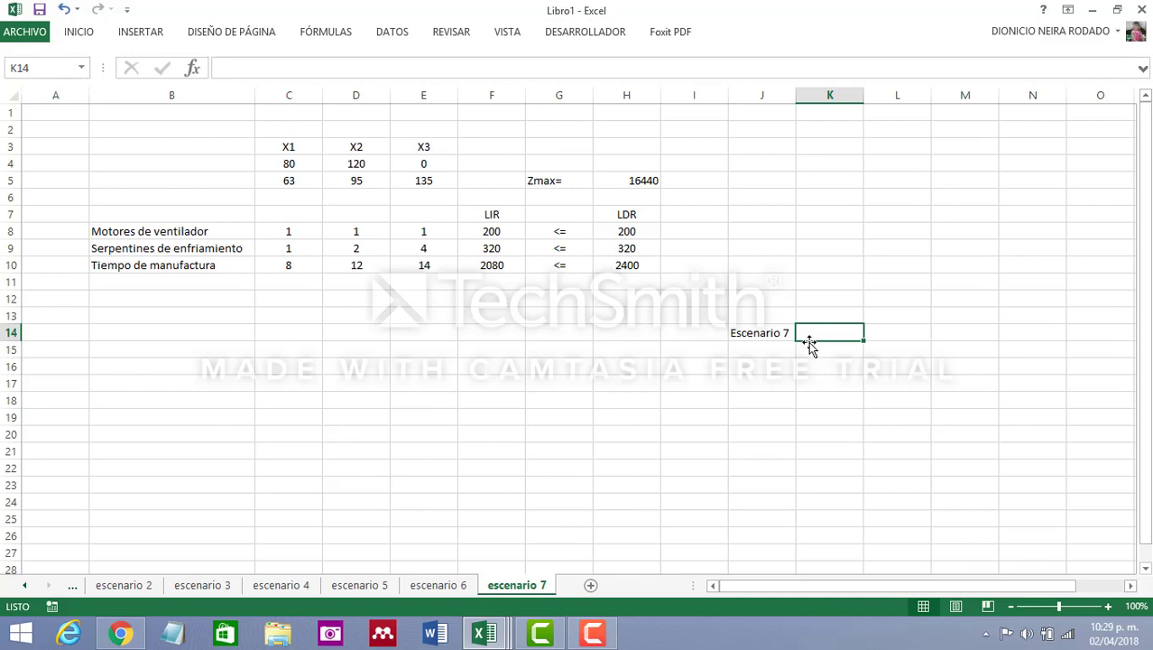
{"action": "type", "text": "5"}
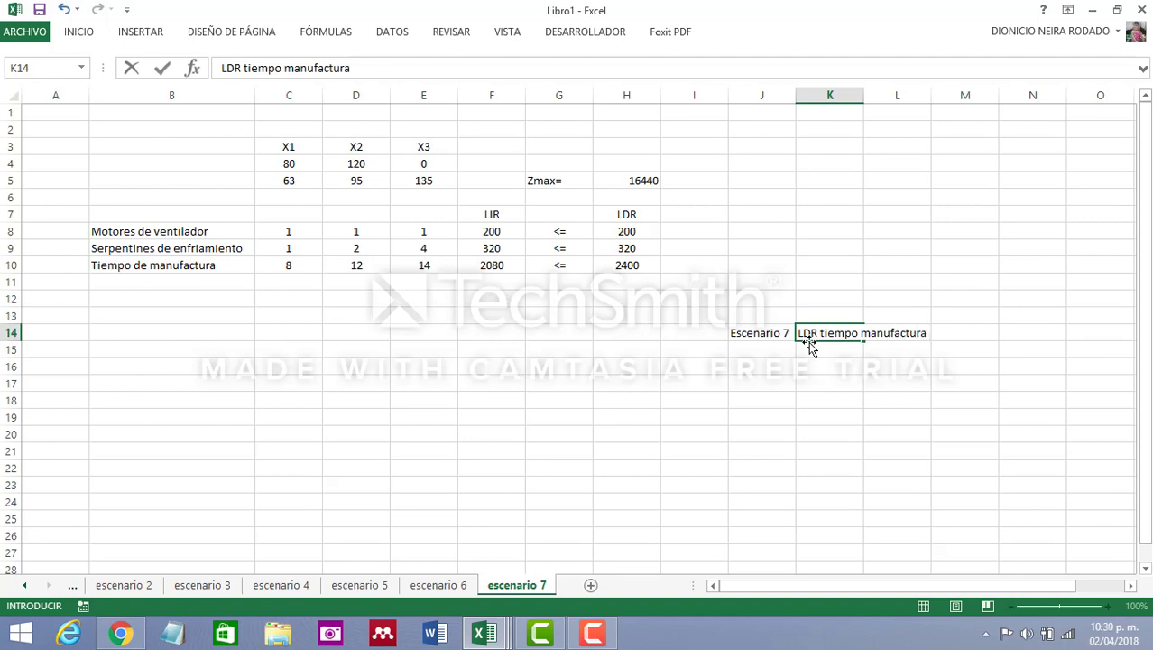
{"action": "type", "text": "02"}
{"action": "type", "text": "00"}
{"action": "key", "text": "Tab"}
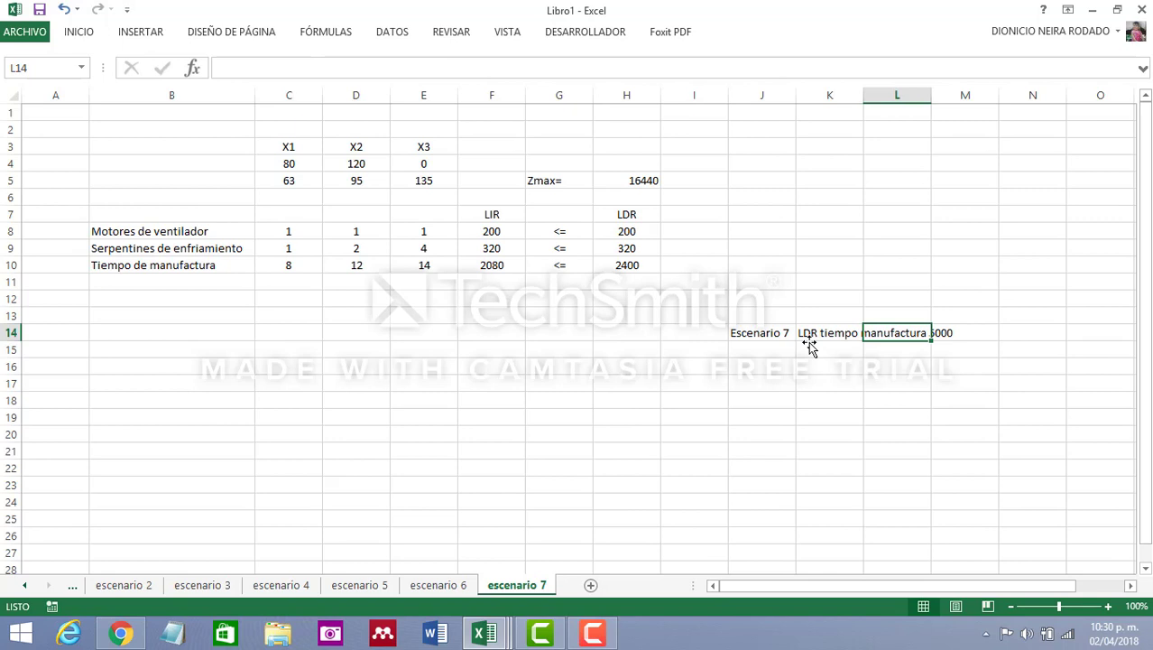
Set the LDR of Tiempo de manufactura in H10 to 5000 on the escenario 7 sheet
{"action": "left_click", "coordinate": [834, 382]}
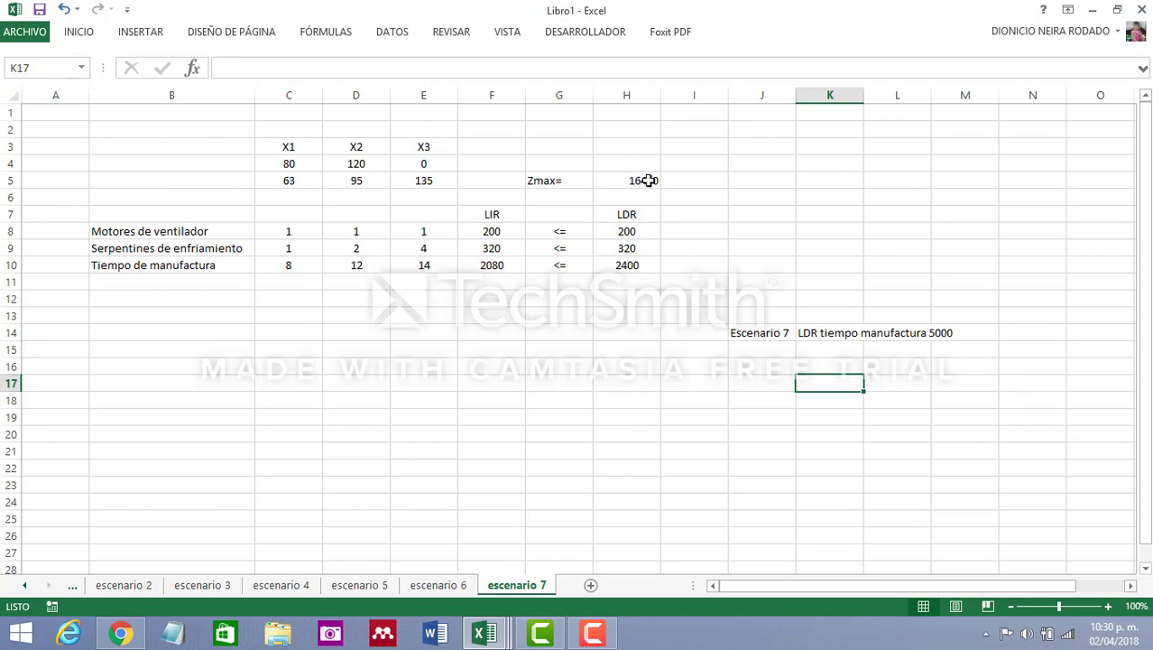
{"action": "left_click", "coordinate": [668, 383]}
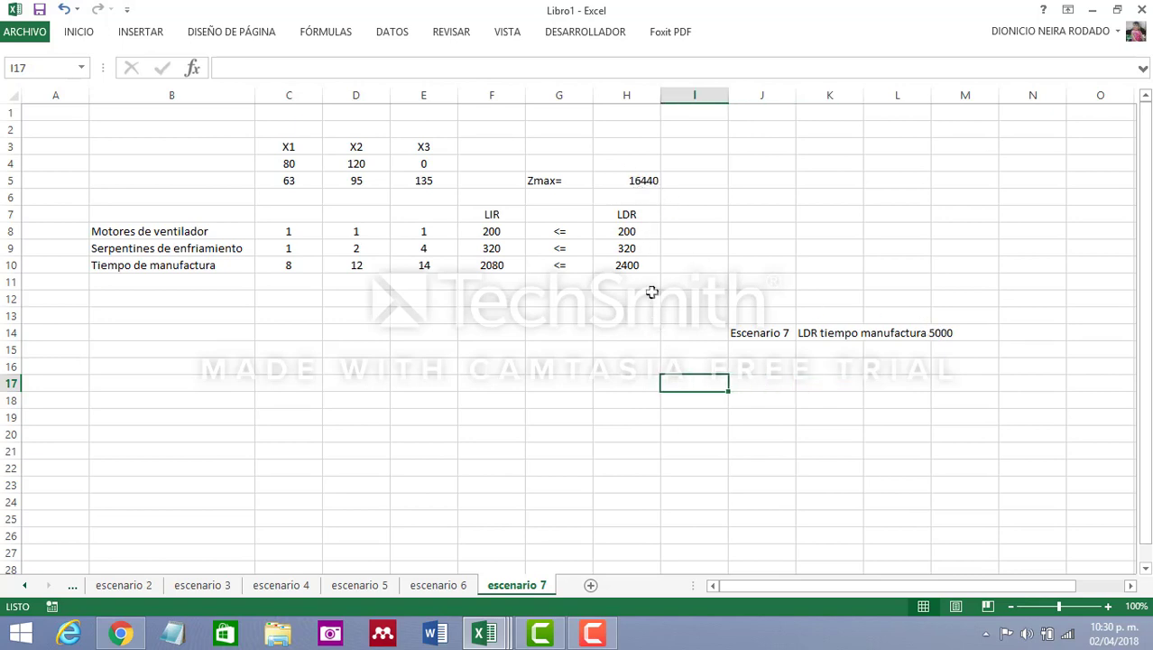
{"action": "left_click", "coordinate": [632, 265]}
{"action": "type", "text": "5000"}
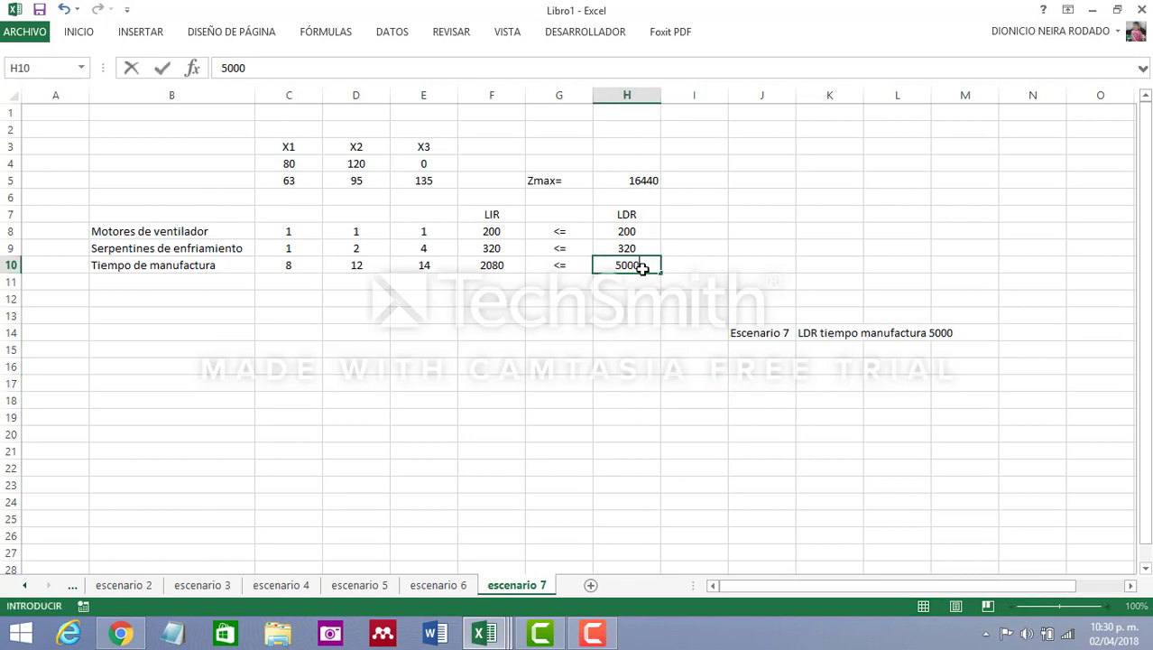
{"action": "key", "text": "Return"}
{"action": "left_click", "coordinate": [460, 348]}
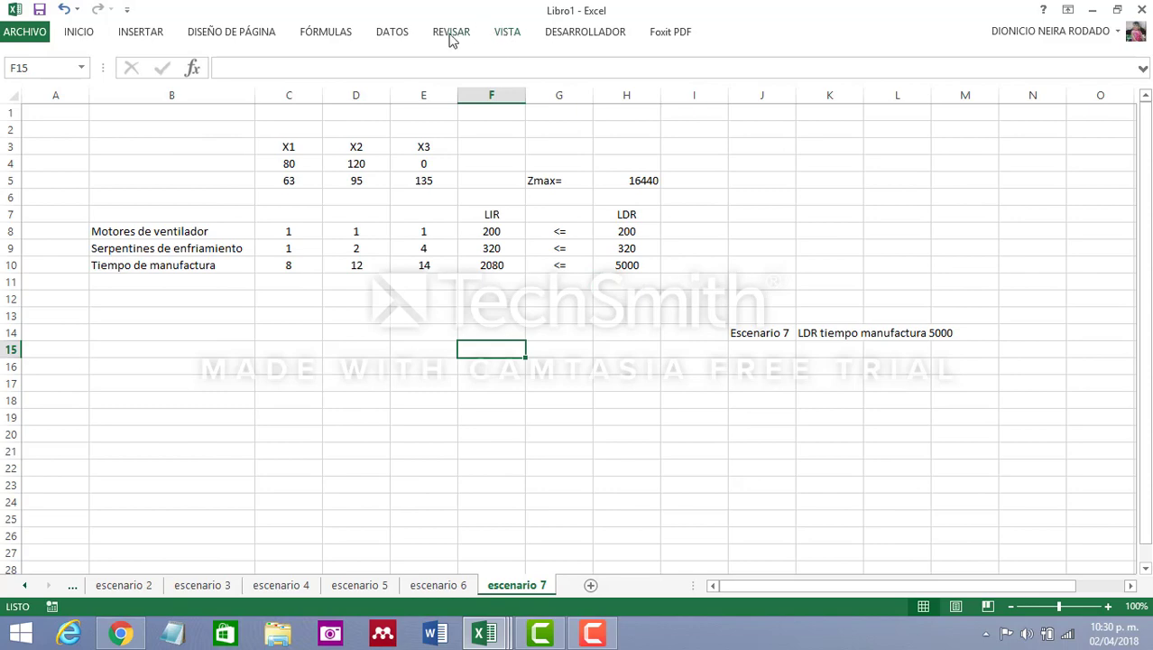
Set up Solver to maximize the Zmax cell H5 by changing the variable cells C4:E4
{"action": "left_click", "coordinate": [393, 32]}
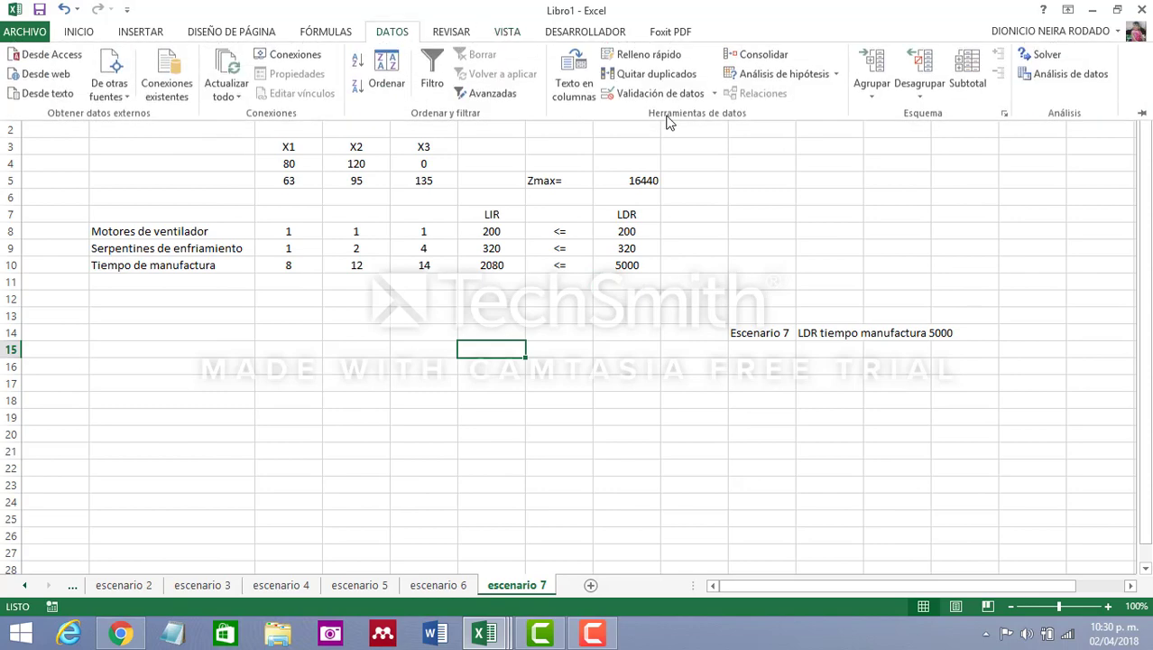
{"action": "left_click", "coordinate": [1047, 56]}
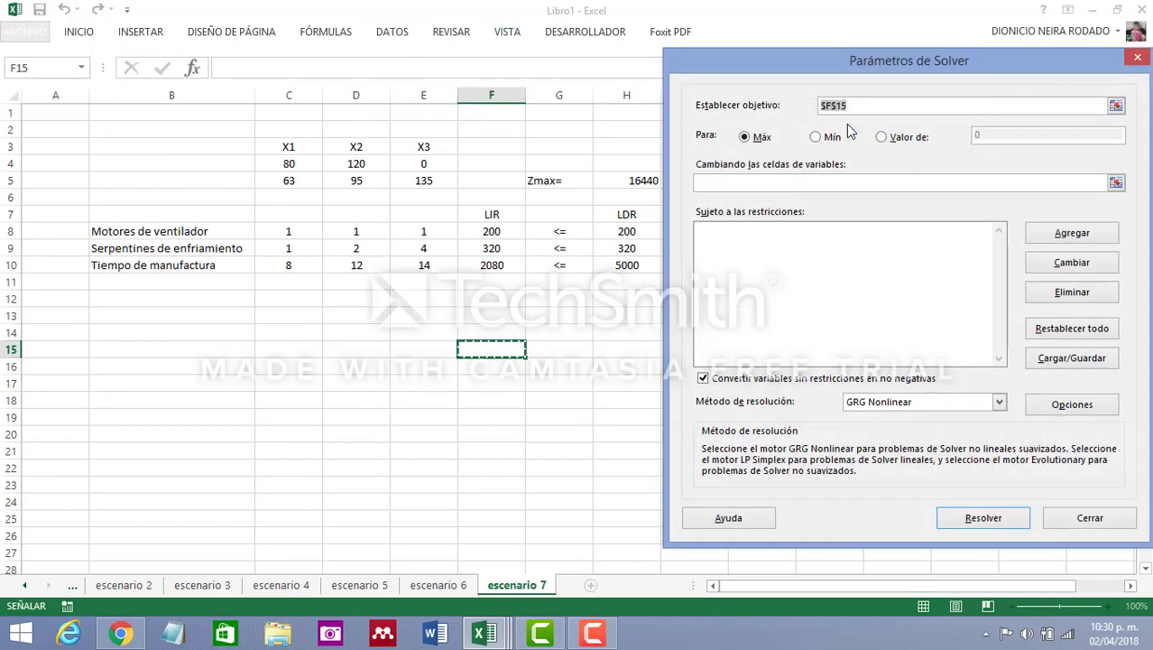
{"action": "left_click", "coordinate": [643, 182]}
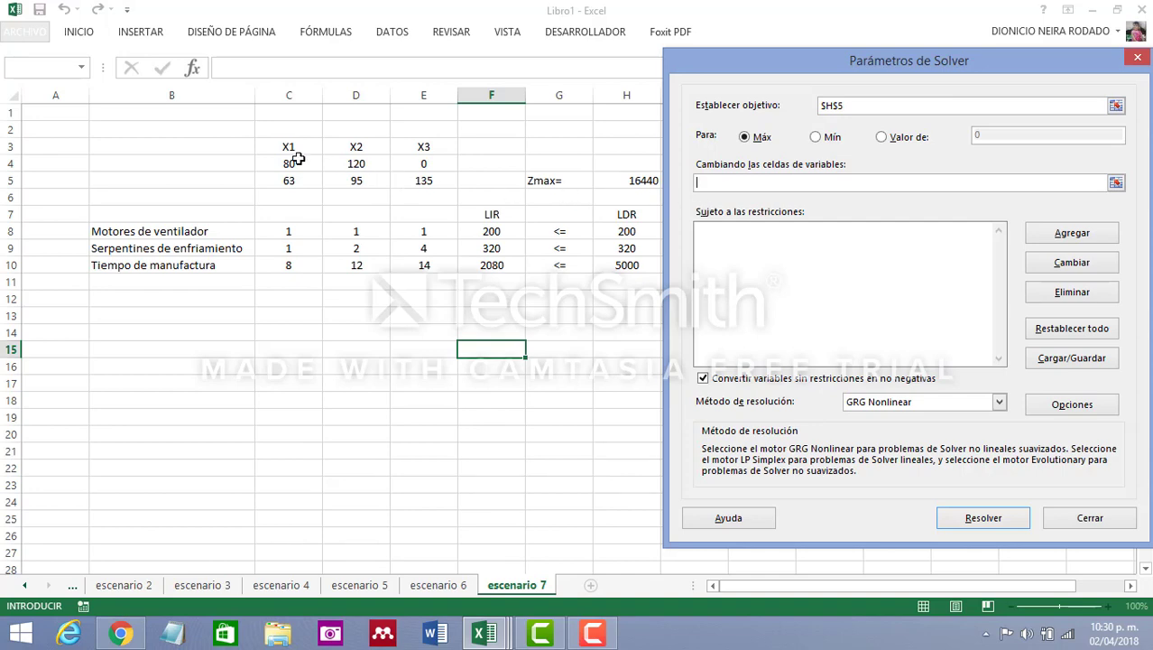
{"action": "left_click_drag", "start_coordinate": [291, 163], "coordinate": [451, 164]}
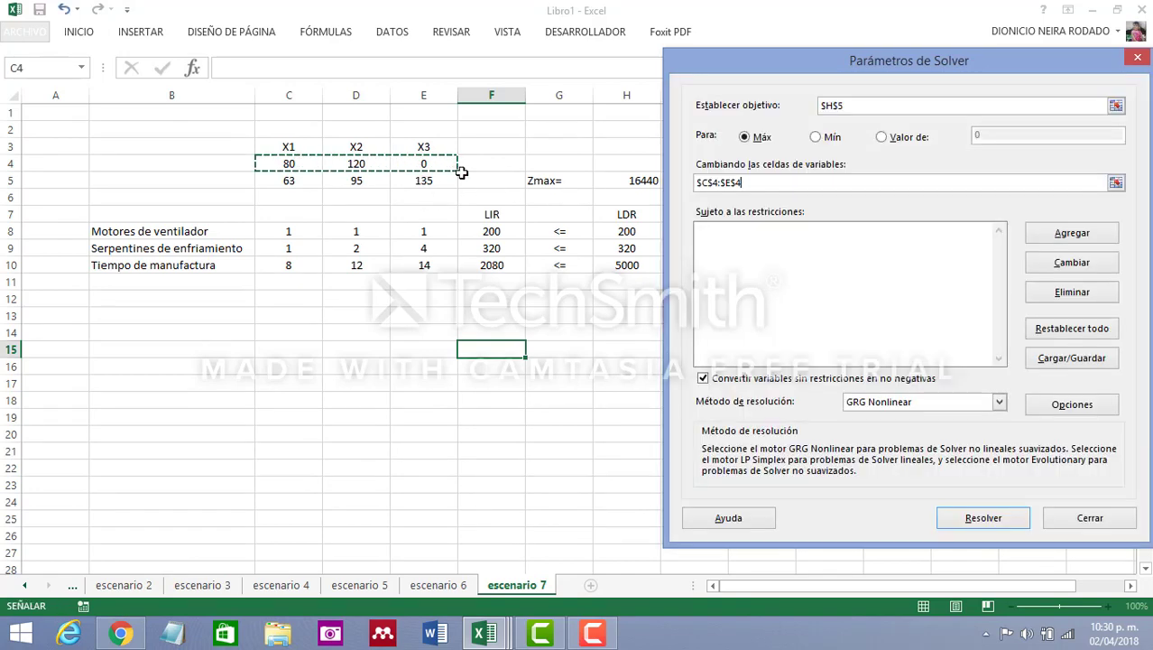
Add the Solver constraint that the LIR cells F8:F10 are <= the LDR cells H8:H10
{"action": "left_click", "coordinate": [1072, 233]}
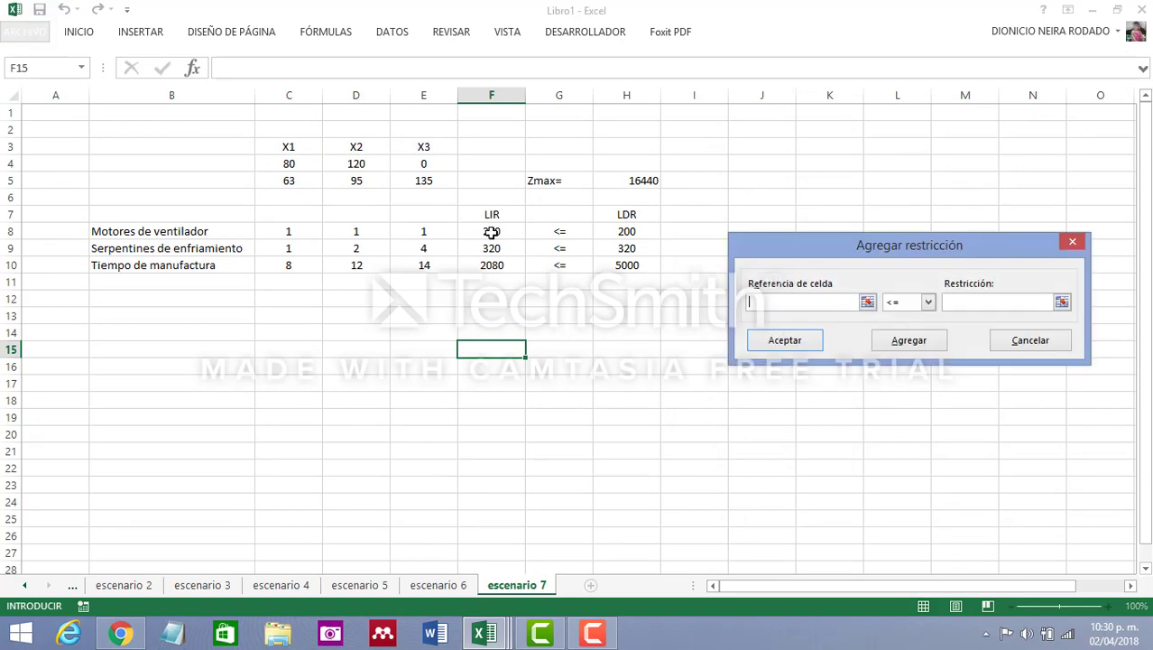
{"action": "left_click_drag", "start_coordinate": [489, 230], "coordinate": [489, 265]}
{"action": "left_click", "coordinate": [947, 301]}
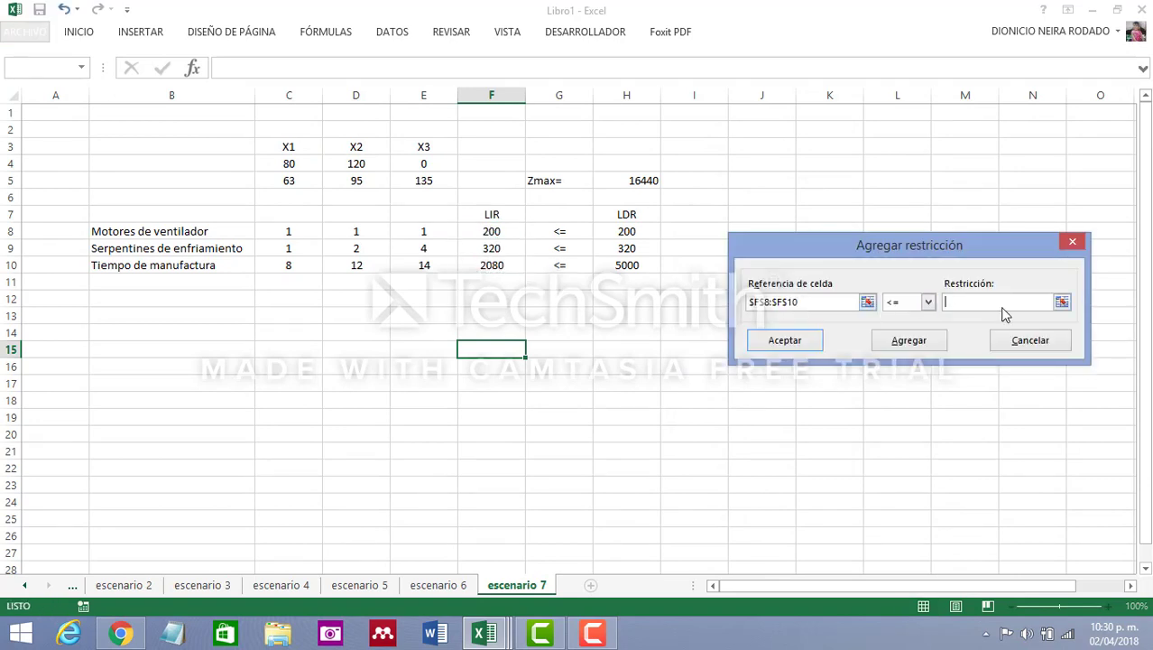
{"action": "left_click_drag", "start_coordinate": [629, 231], "coordinate": [626, 264]}
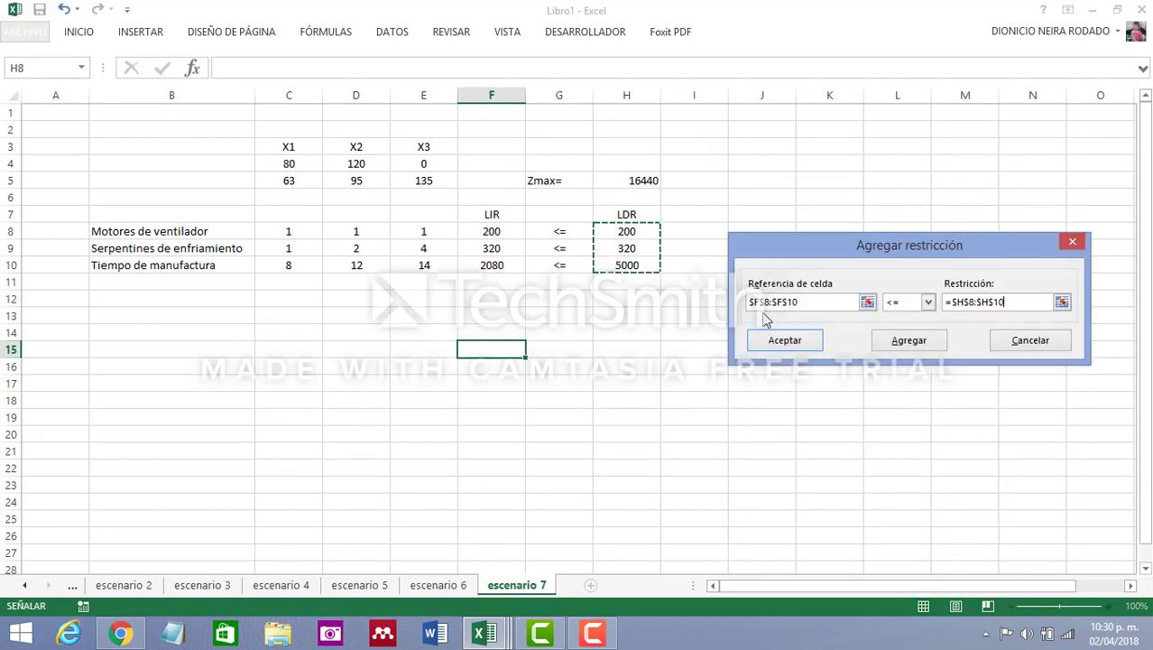
{"action": "left_click", "coordinate": [801, 342]}
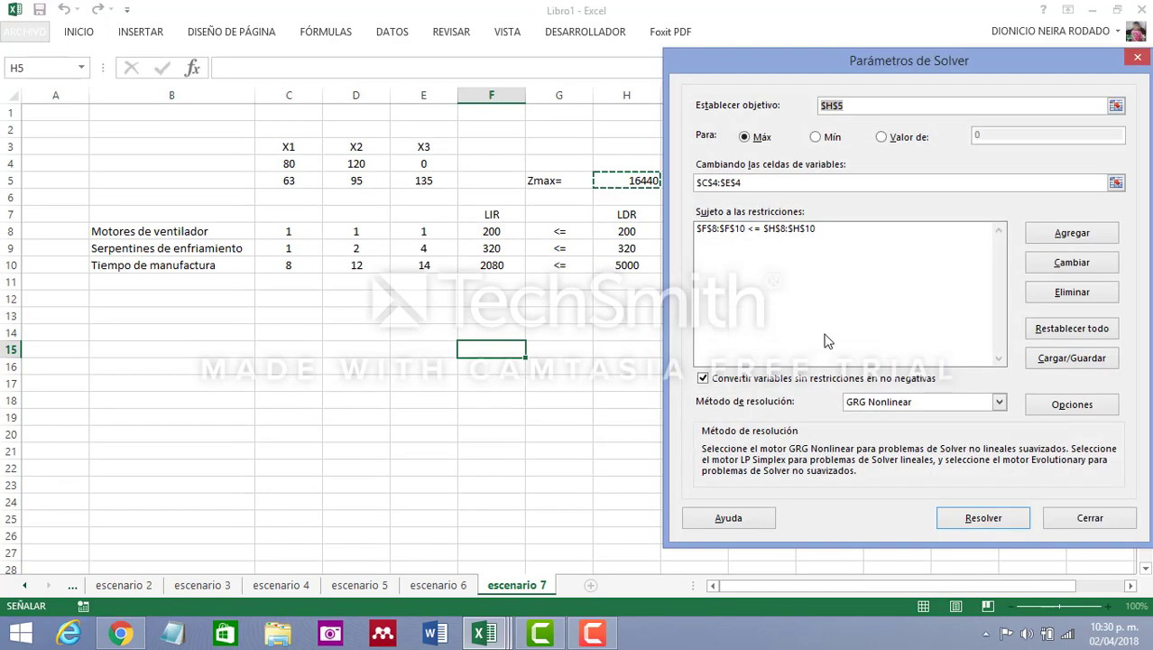
Solve the escenario 7 model with the Simplex LP method and keep the Solver solution
{"action": "left_click", "coordinate": [999, 403]}
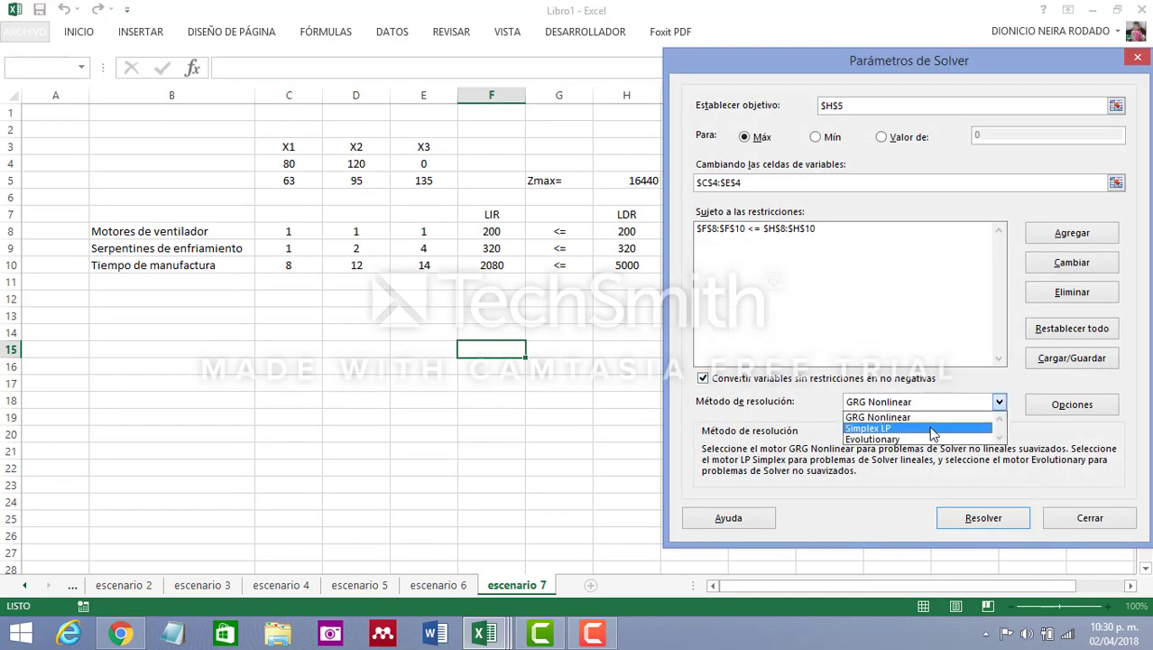
{"action": "left_click", "coordinate": [966, 426]}
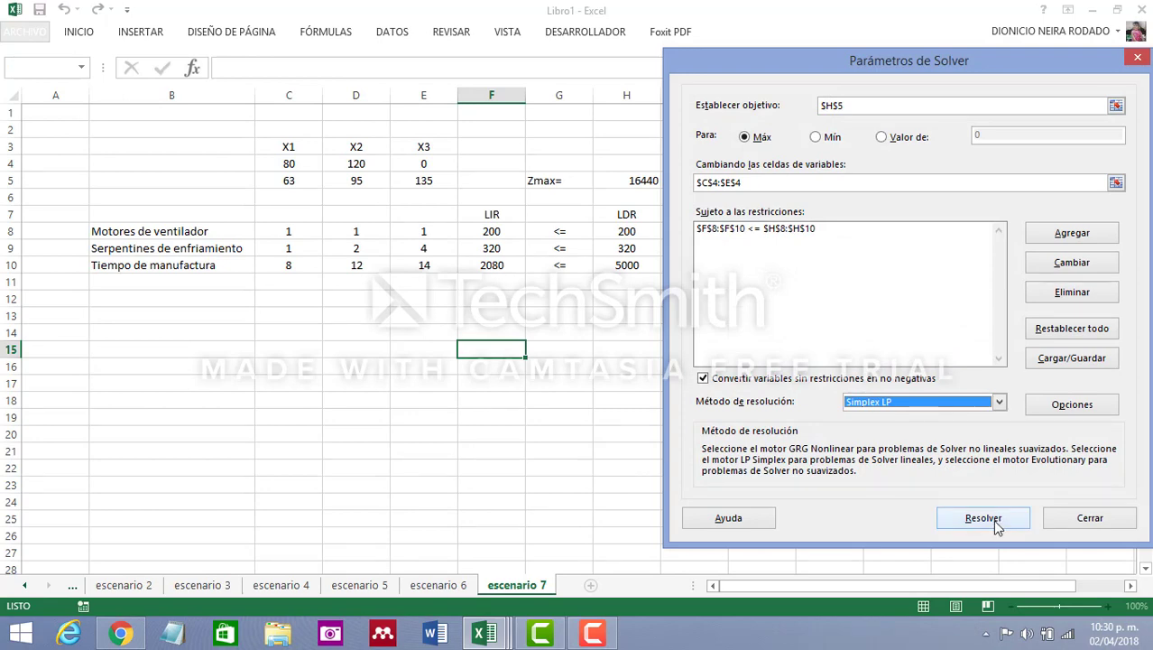
{"action": "left_click", "coordinate": [997, 527]}
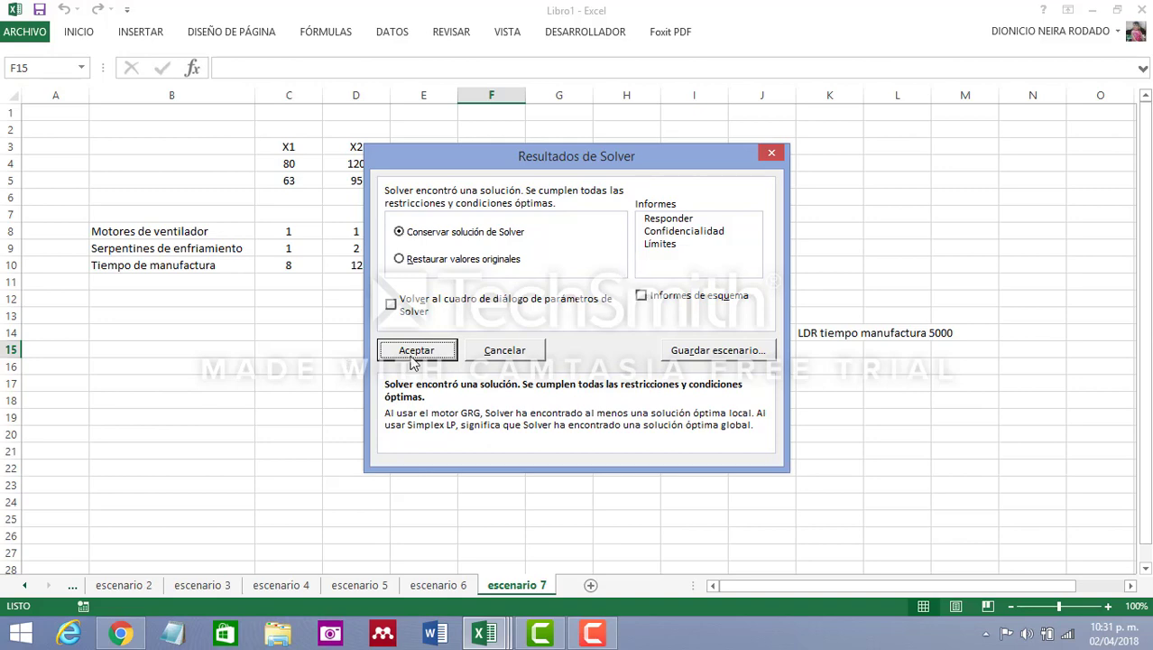
{"action": "left_click", "coordinate": [415, 350]}
Review the X1 and X2 values, the Zmax result and the LDR of Tiempo de manufactura in escenario 7
{"action": "left_click", "coordinate": [304, 161]}
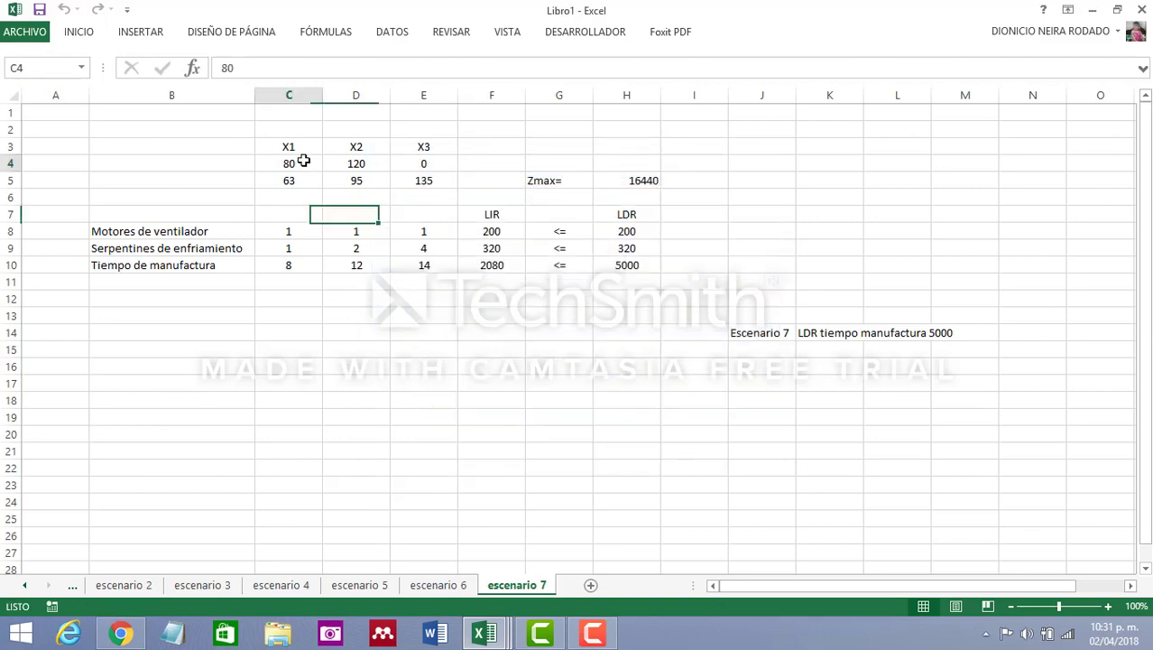
{"action": "left_click", "coordinate": [359, 164]}
{"action": "left_click", "coordinate": [644, 182]}
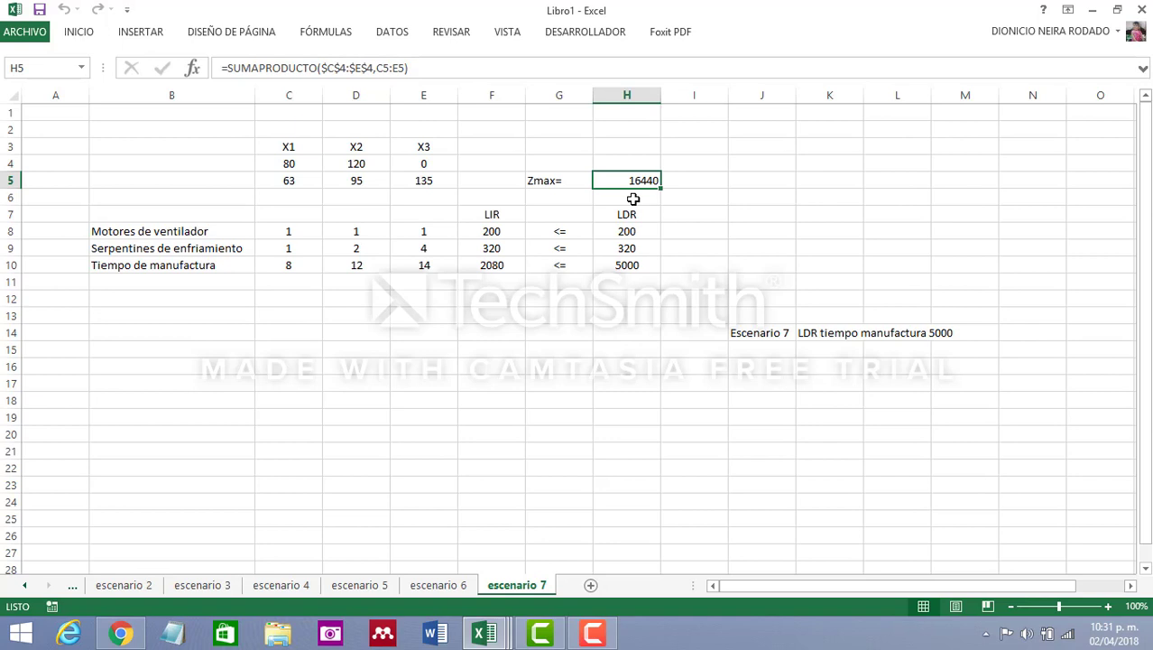
{"action": "left_click", "coordinate": [626, 265]}
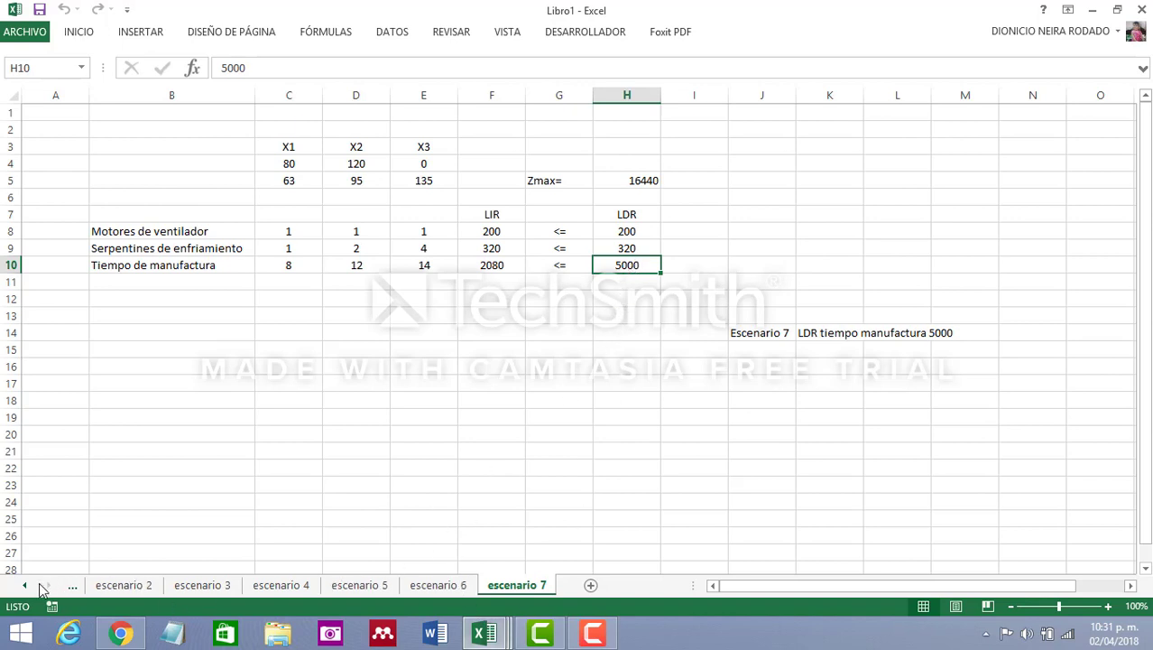
Review the sensitivity report's constraint ranges on the original sheet and return to the escenario 7 sheet
{"action": "left_click", "coordinate": [25, 587]}
{"action": "left_click", "coordinate": [25, 587]}
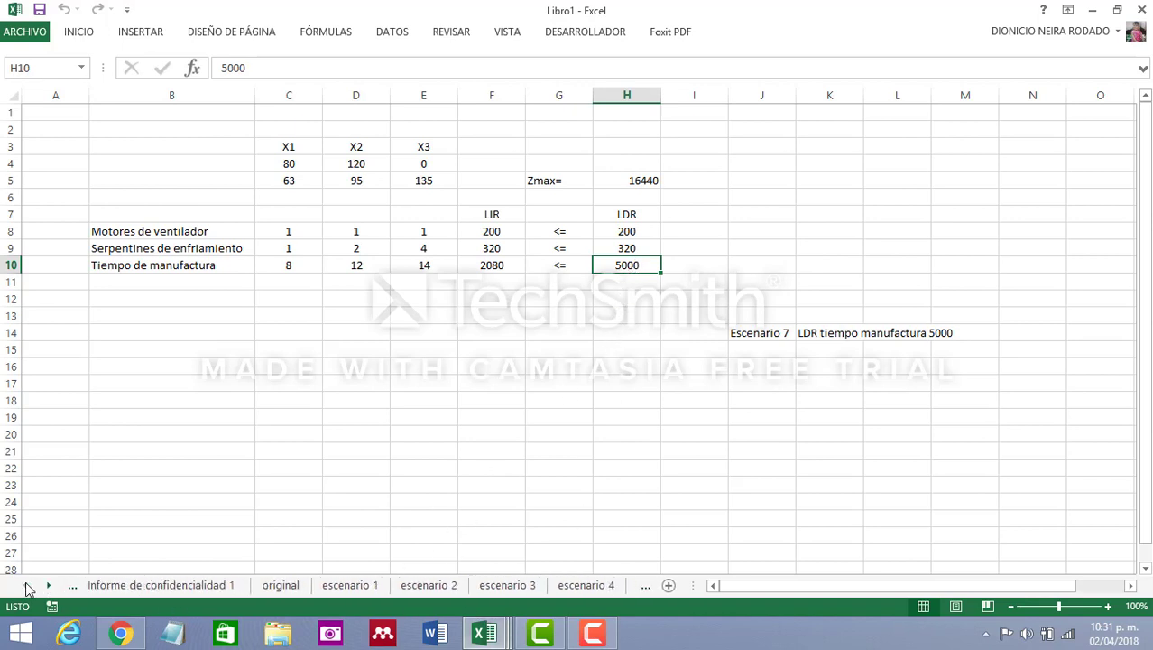
{"action": "left_click", "coordinate": [287, 585]}
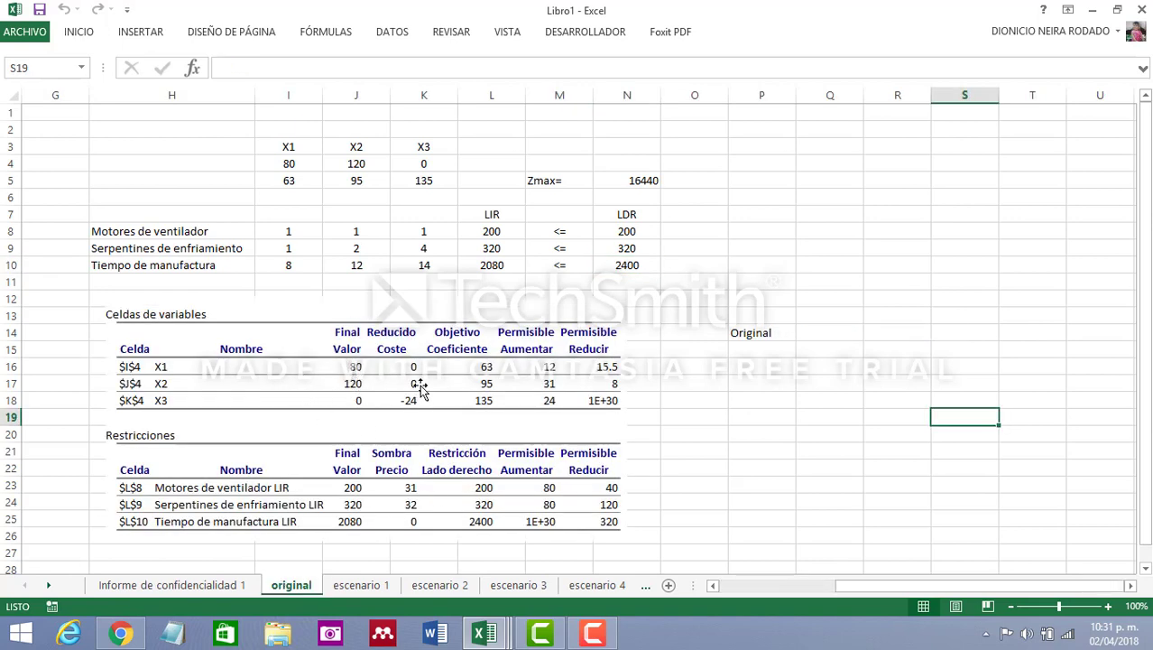
{"action": "left_click", "coordinate": [388, 453]}
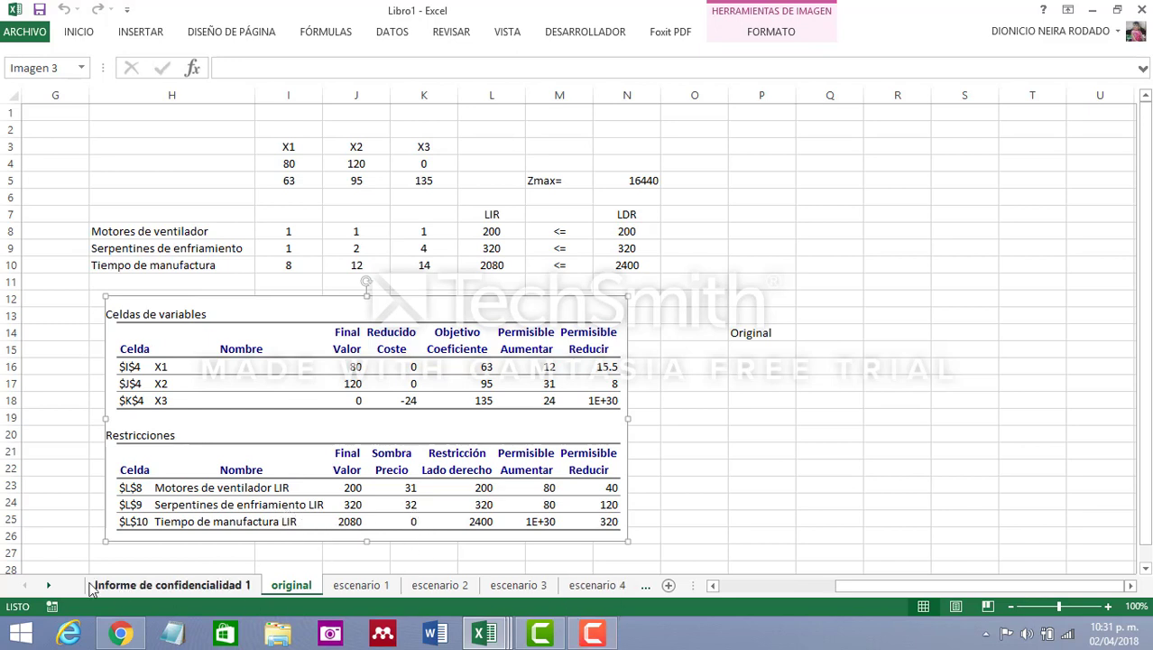
{"action": "left_click", "coordinate": [48, 585]}
{"action": "left_click", "coordinate": [48, 585]}
{"action": "left_click", "coordinate": [48, 585]}
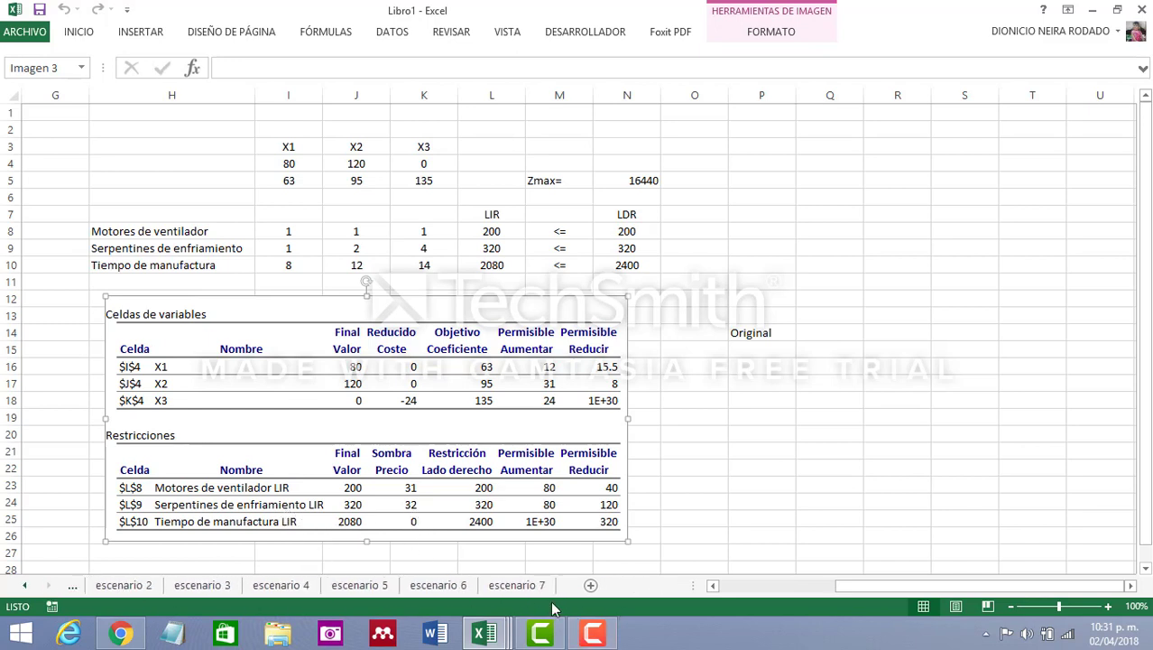
{"action": "left_click", "coordinate": [536, 583]}
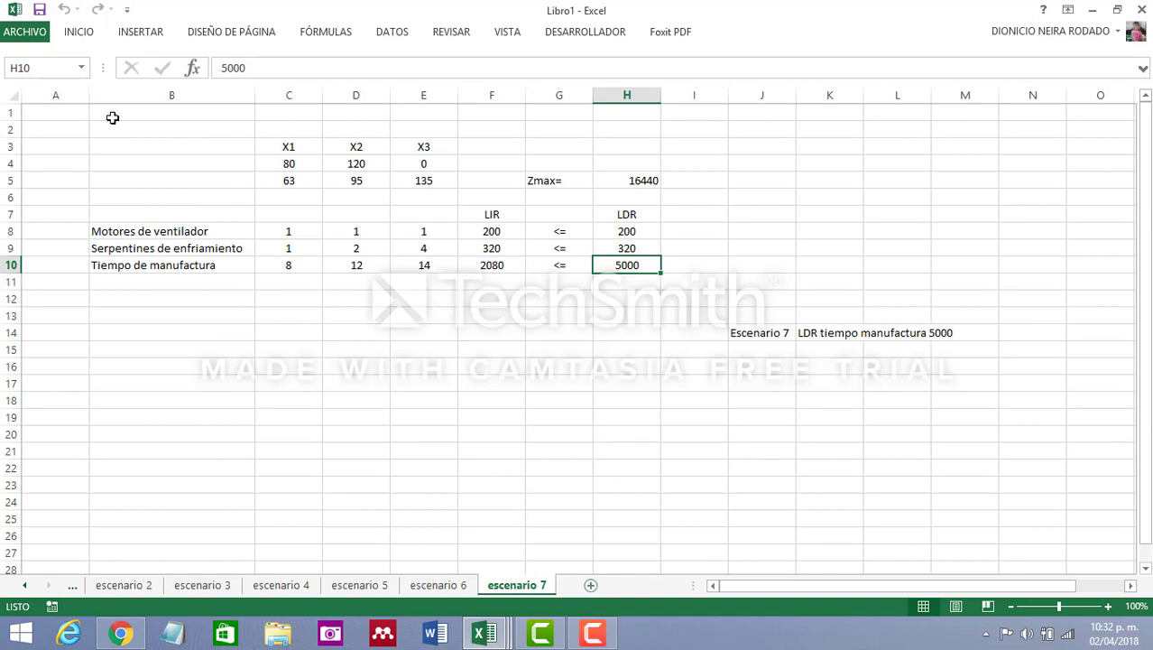
Copy the entire escenario 7 sheet into a new worksheet
{"action": "left_click", "coordinate": [10, 91]}
{"action": "key", "text": "ctrl+c"}
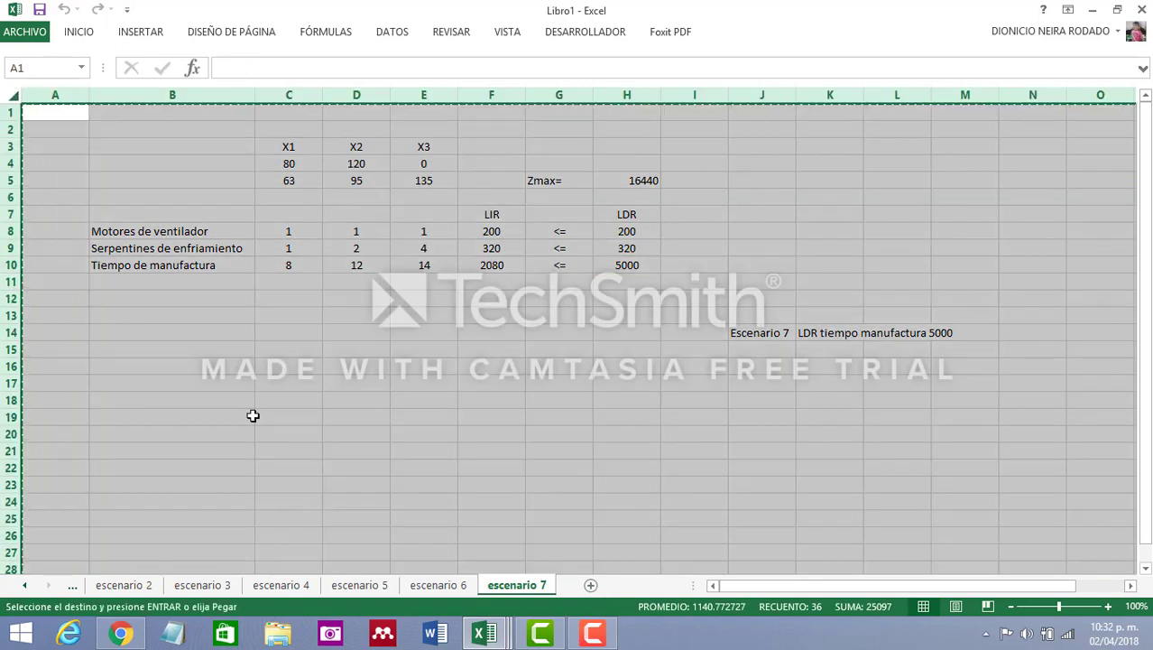
{"action": "left_click", "coordinate": [591, 586]}
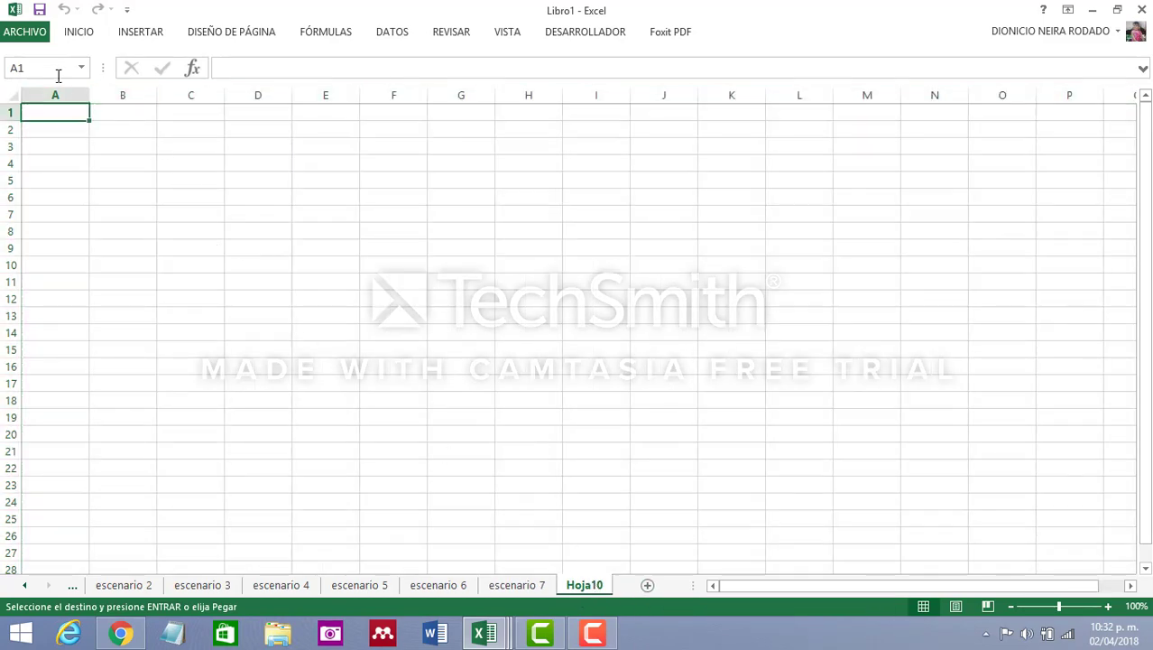
{"action": "left_click", "coordinate": [10, 94]}
{"action": "key", "text": "ctrl+v"}
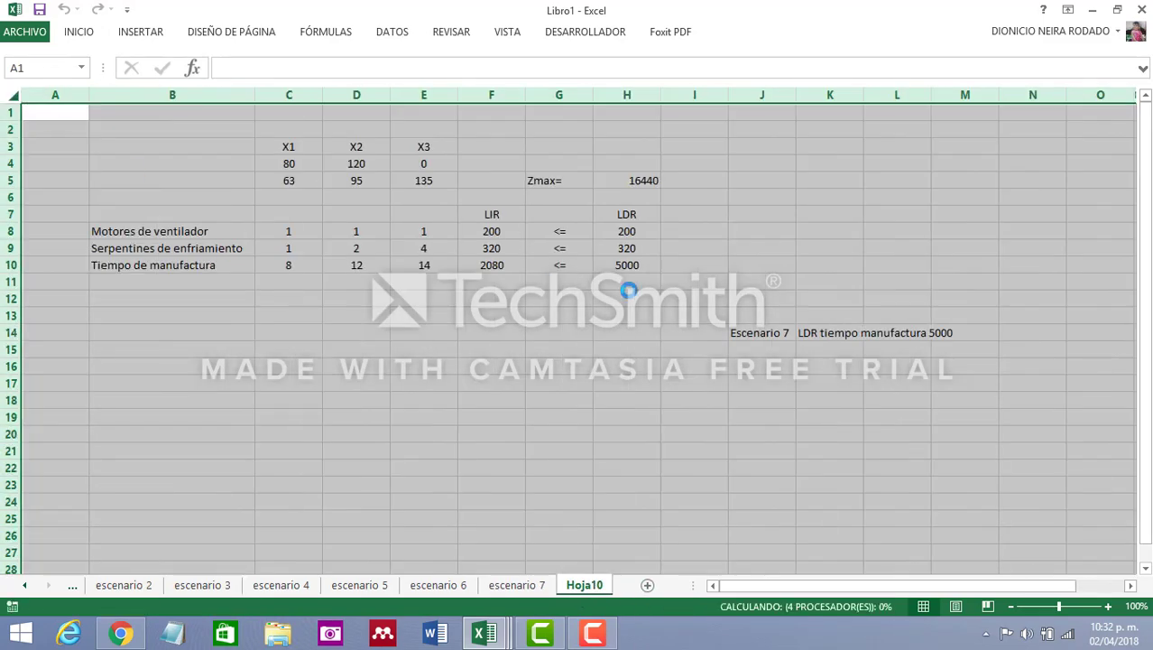
Set the LDR of Tiempo de manufactura in cell H10 of the new sheet to 2400
{"action": "left_click", "coordinate": [623, 267]}
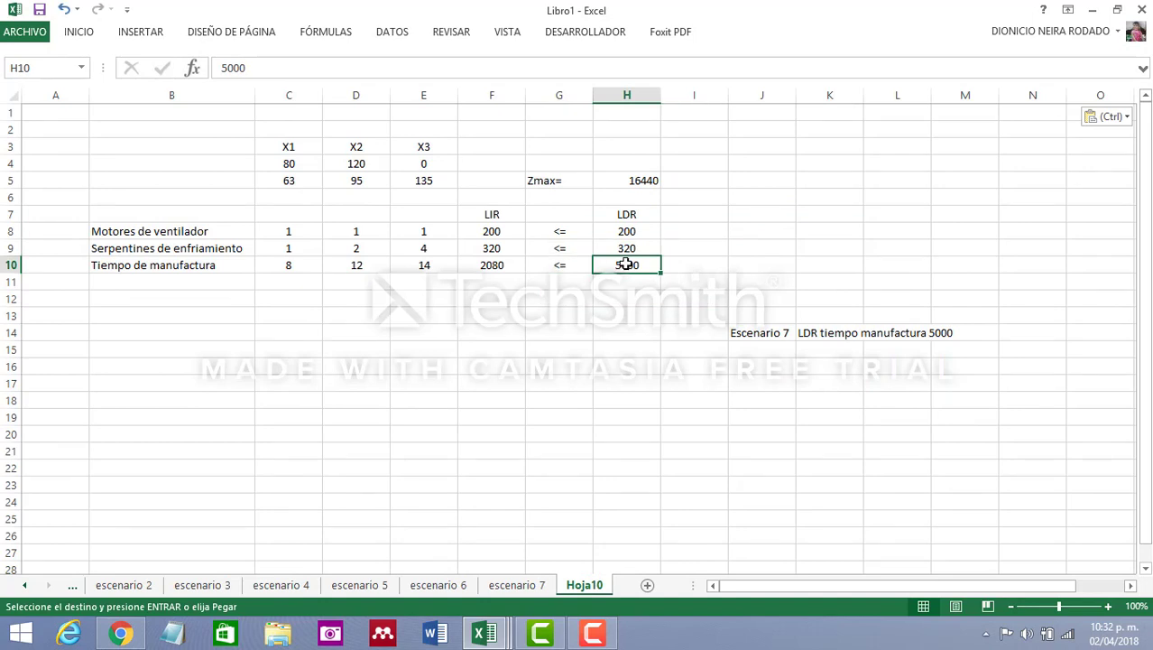
{"action": "type", "text": "24"}
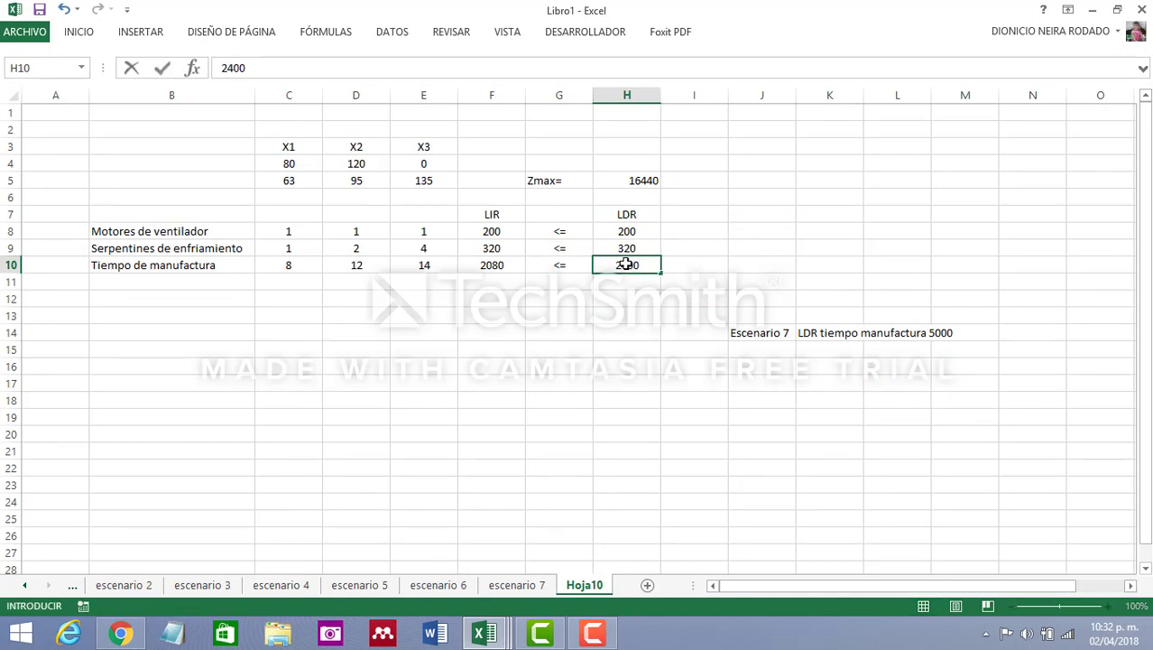
{"action": "left_click", "coordinate": [590, 586]}
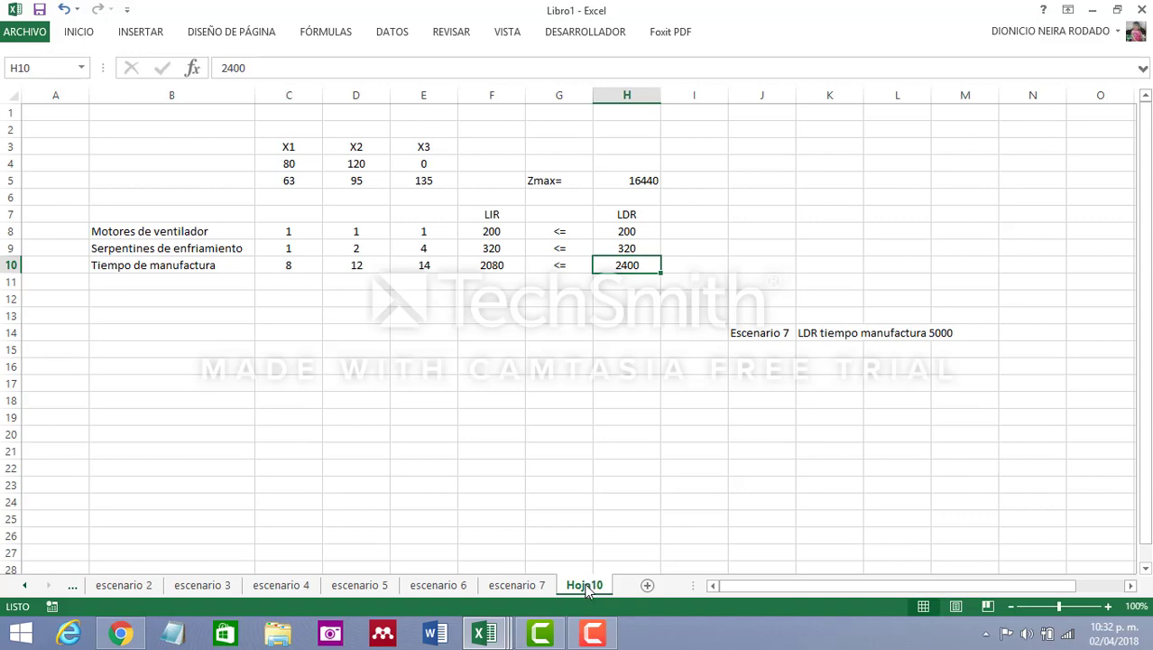
Rename the new sheet as escenario 8
{"action": "left_click", "coordinate": [618, 516]}
{"action": "double_click", "coordinate": [587, 587]}
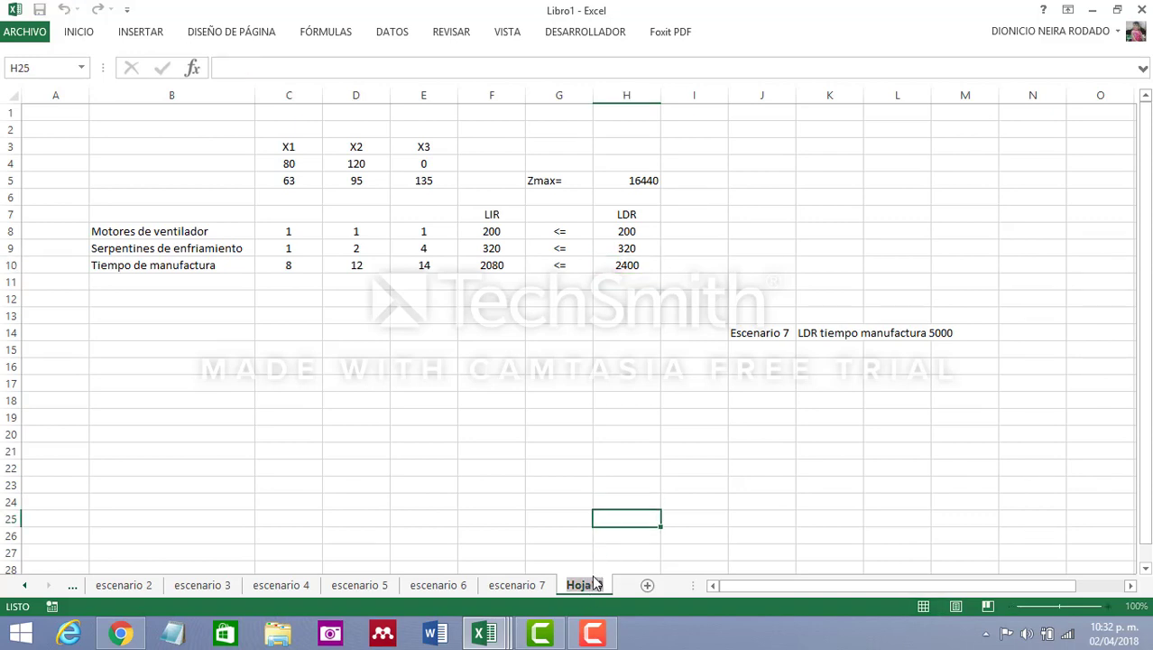
{"action": "type", "text": "escenari"}
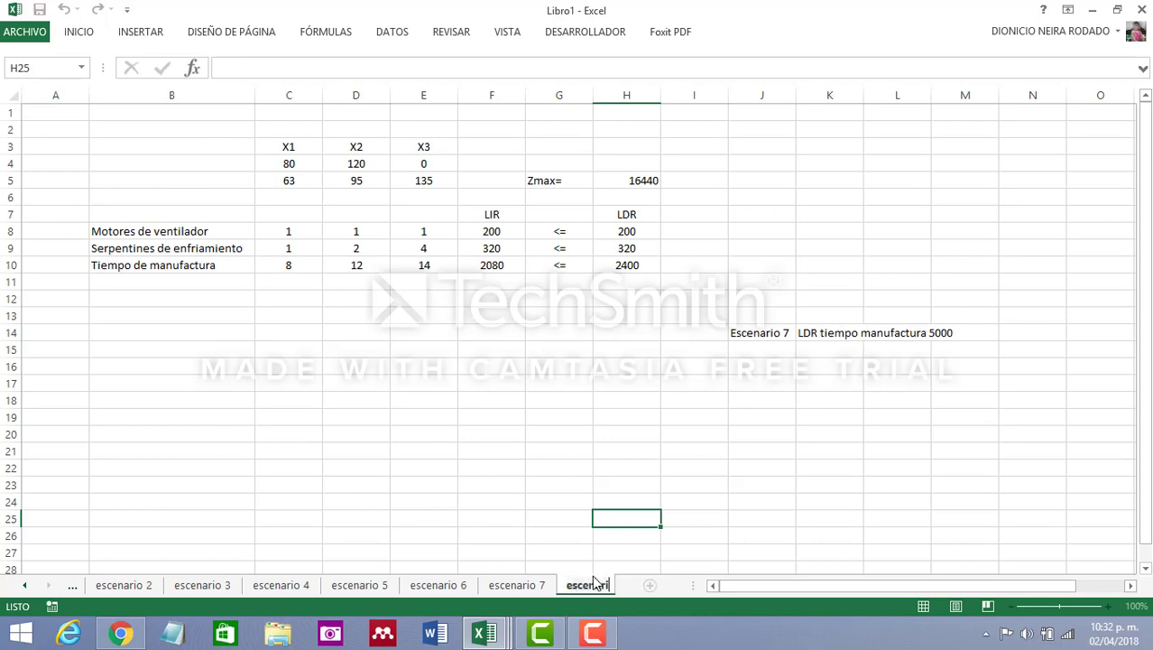
{"action": "type", "text": "o 8"}
Change the scenario labels to "Escenario 8" in J14 and "LDR tiempo manufactura 2100" in K14
{"action": "left_click", "coordinate": [774, 330]}
{"action": "left_click", "coordinate": [342, 70]}
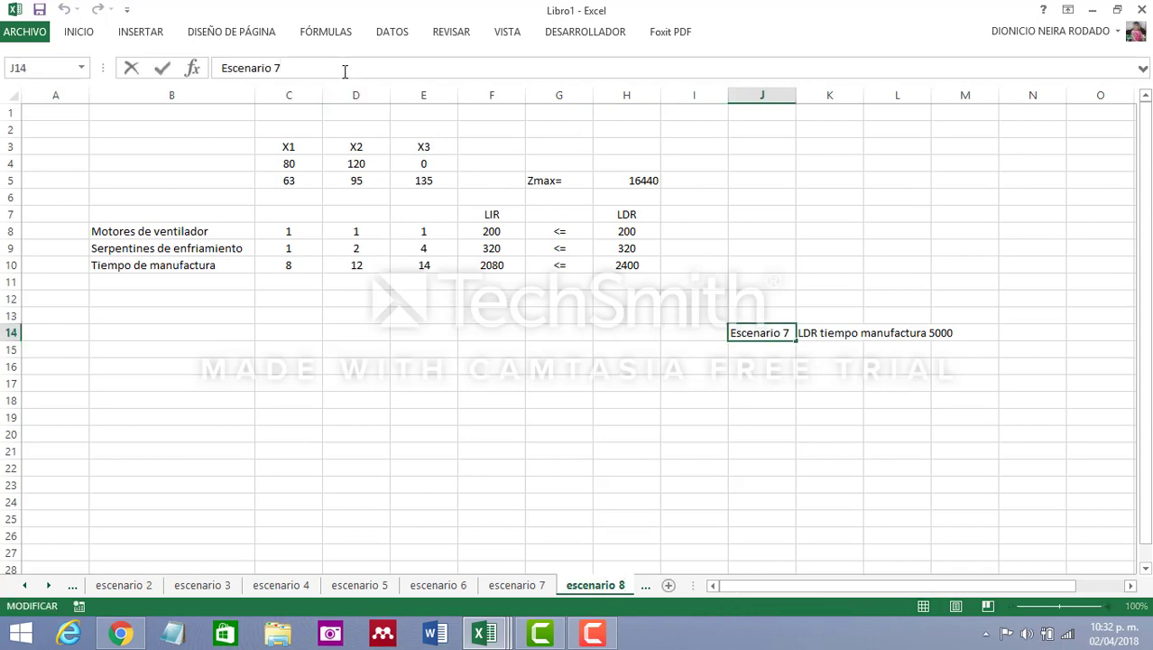
{"action": "type", "text": "8"}
{"action": "left_click", "coordinate": [777, 368]}
{"action": "left_click", "coordinate": [819, 331]}
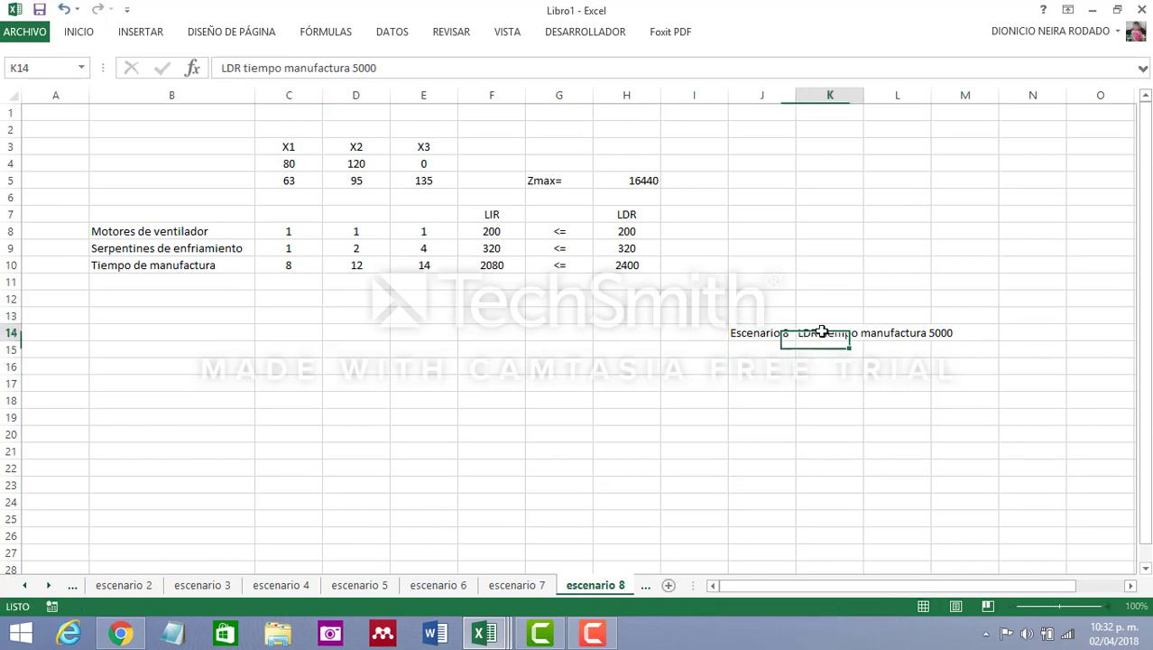
{"action": "left_click_drag", "start_coordinate": [397, 69], "coordinate": [351, 69]}
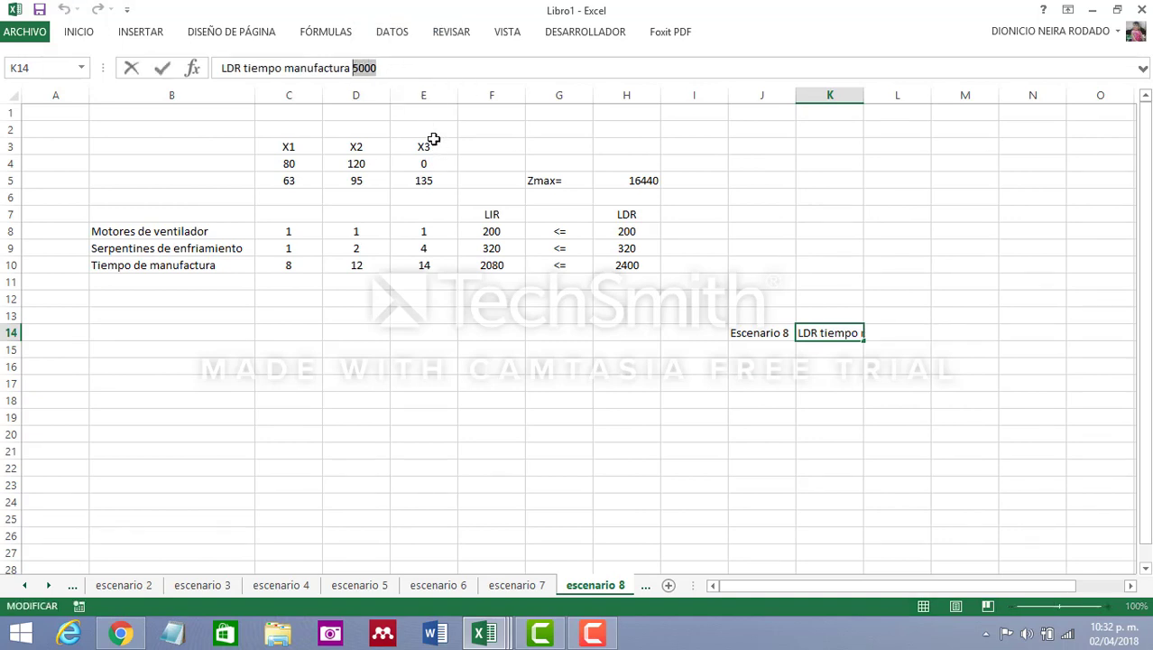
{"action": "type", "text": "2100"}
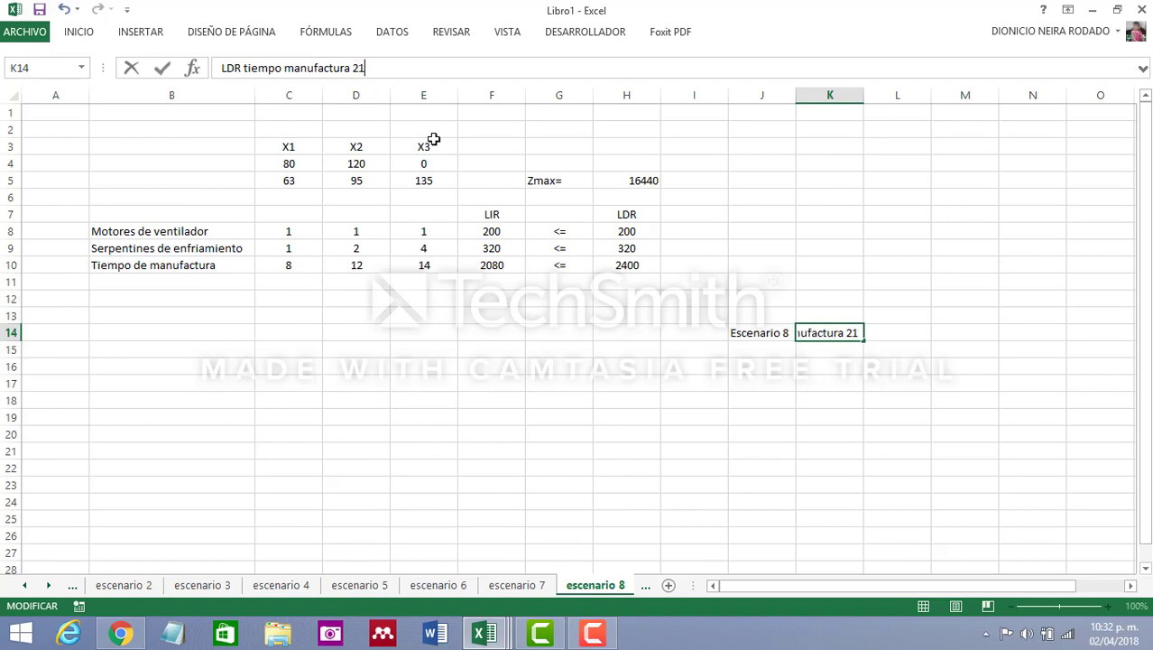
{"action": "left_click", "coordinate": [803, 452]}
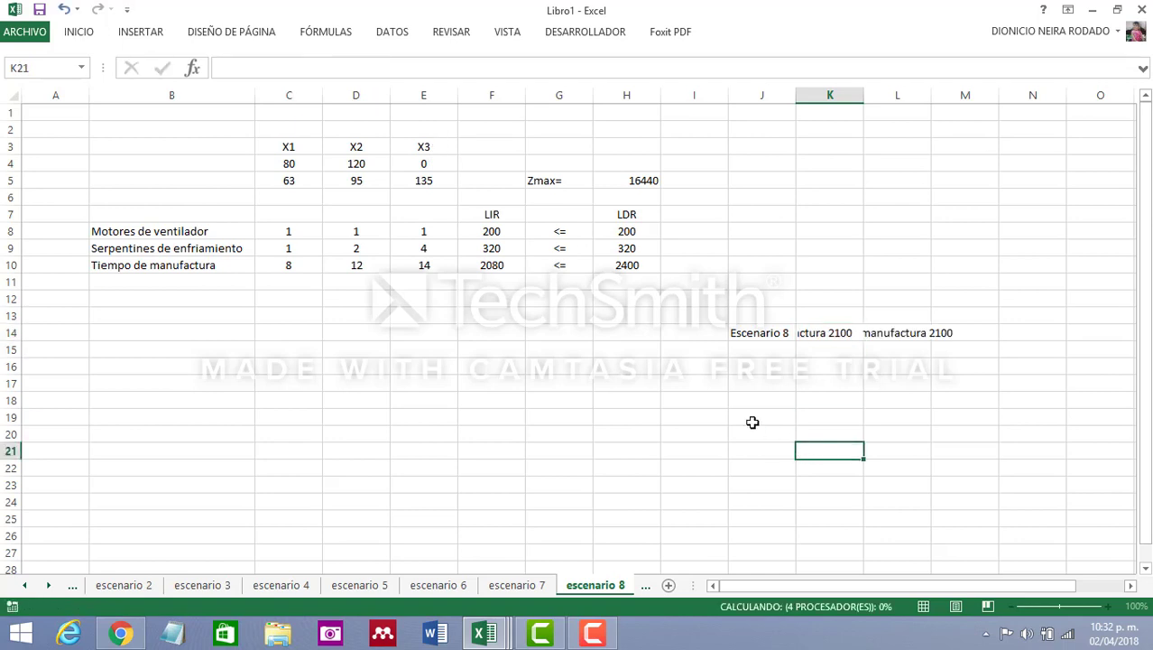
Set the LDR of Tiempo de manufactura in cell H10 to 2100
{"action": "left_click", "coordinate": [611, 264]}
{"action": "type", "text": "2100"}
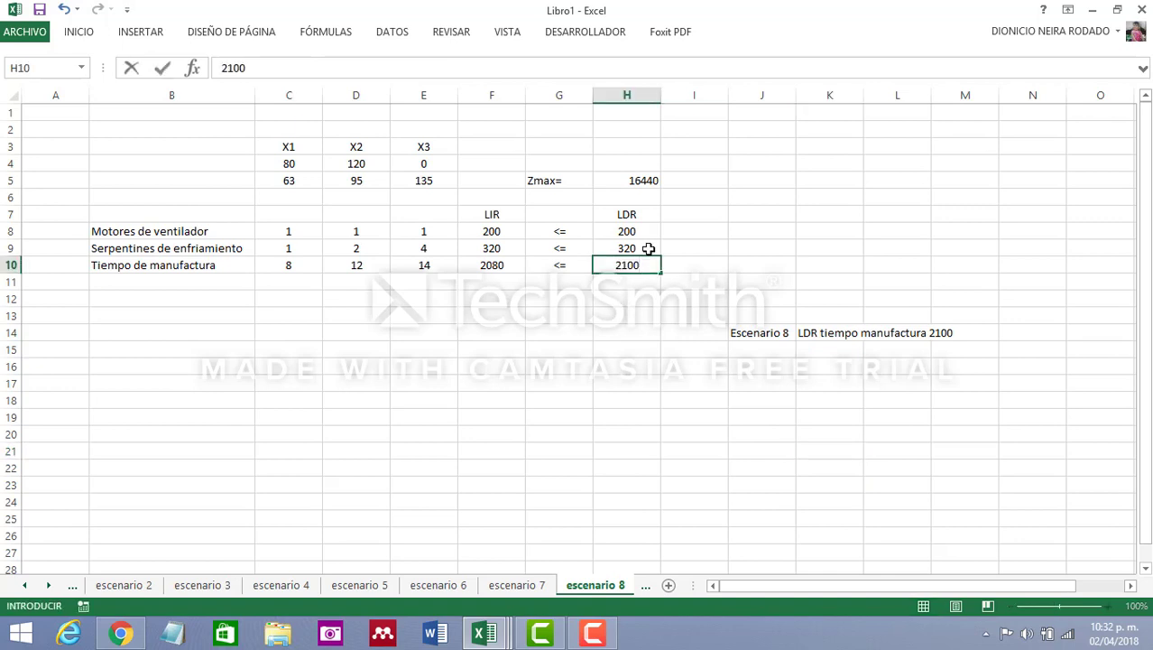
{"action": "left_click", "coordinate": [666, 379]}
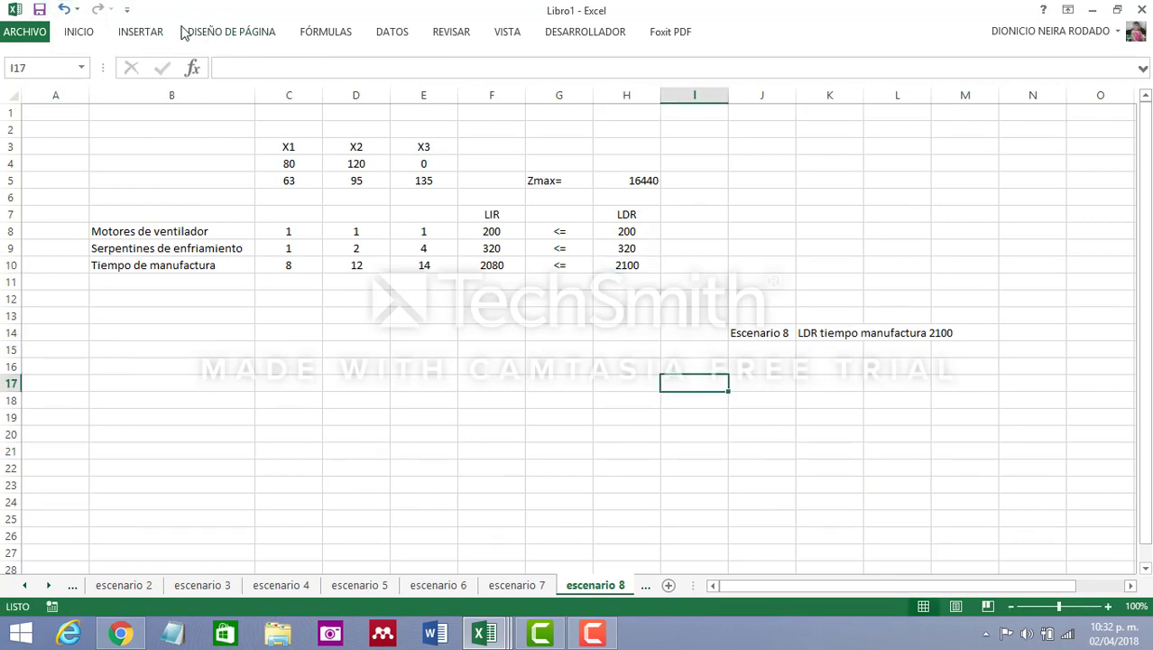
Clear the X1, X2 and X3 values in cells C4:E4 of escenario 8
{"action": "left_click", "coordinate": [405, 36]}
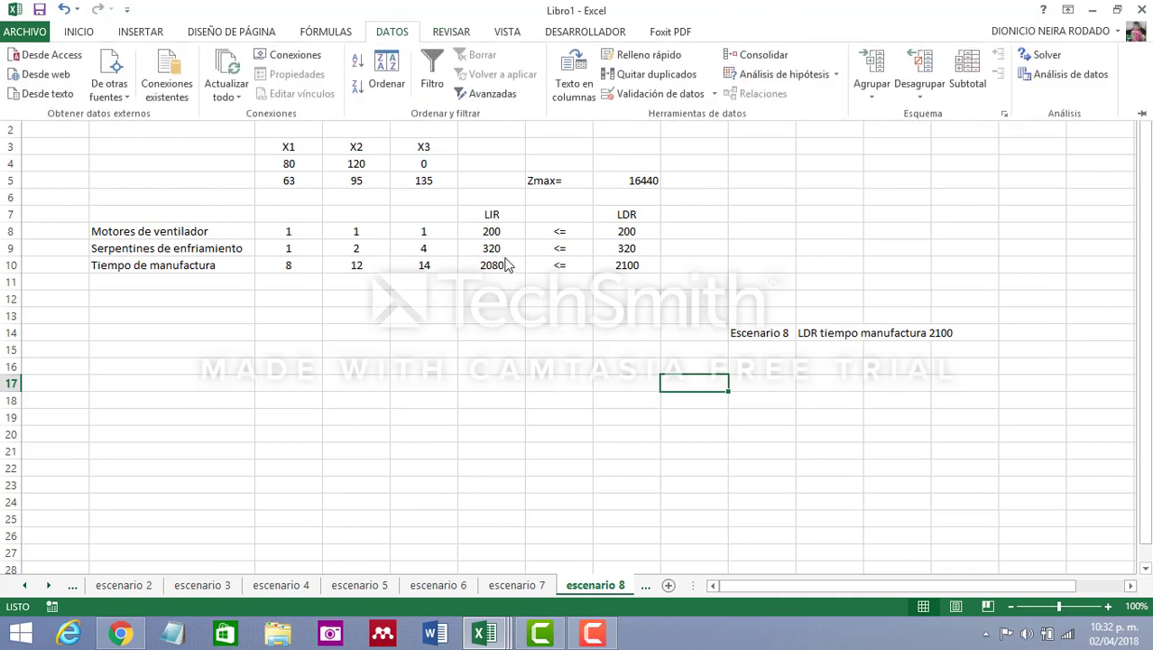
{"action": "left_click_drag", "start_coordinate": [289, 164], "coordinate": [459, 155]}
{"action": "key", "text": "Delete"}
{"action": "left_click", "coordinate": [516, 363]}
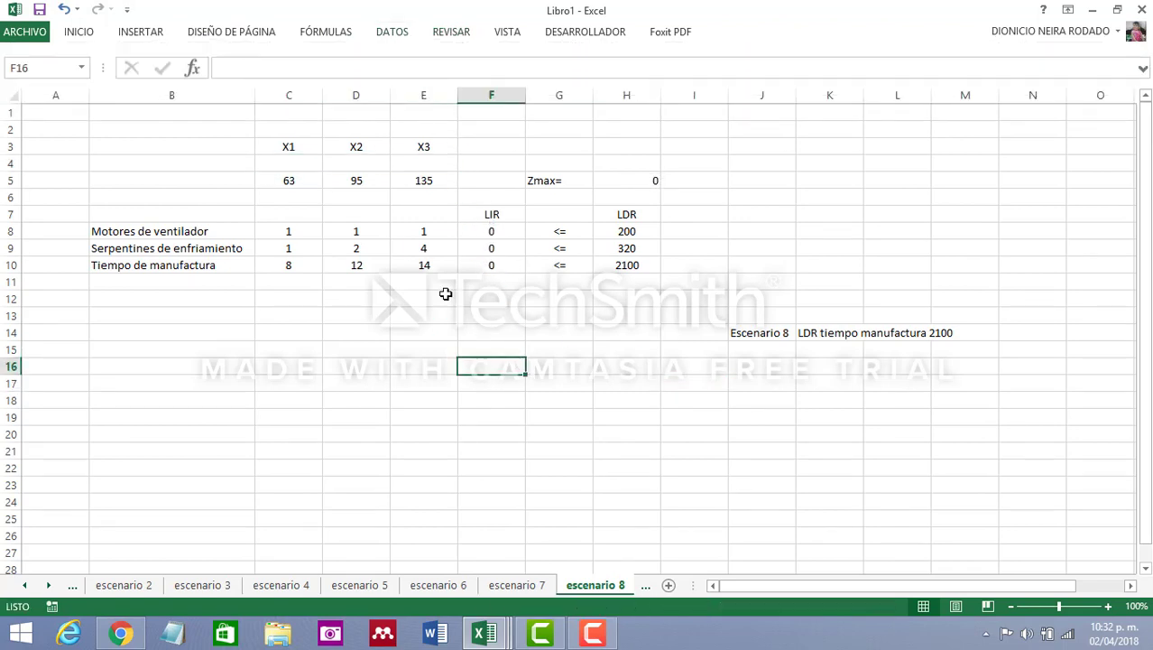
Start Solver for escenario 8 and set C4:E4 as the variable cells
{"action": "left_click", "coordinate": [394, 35]}
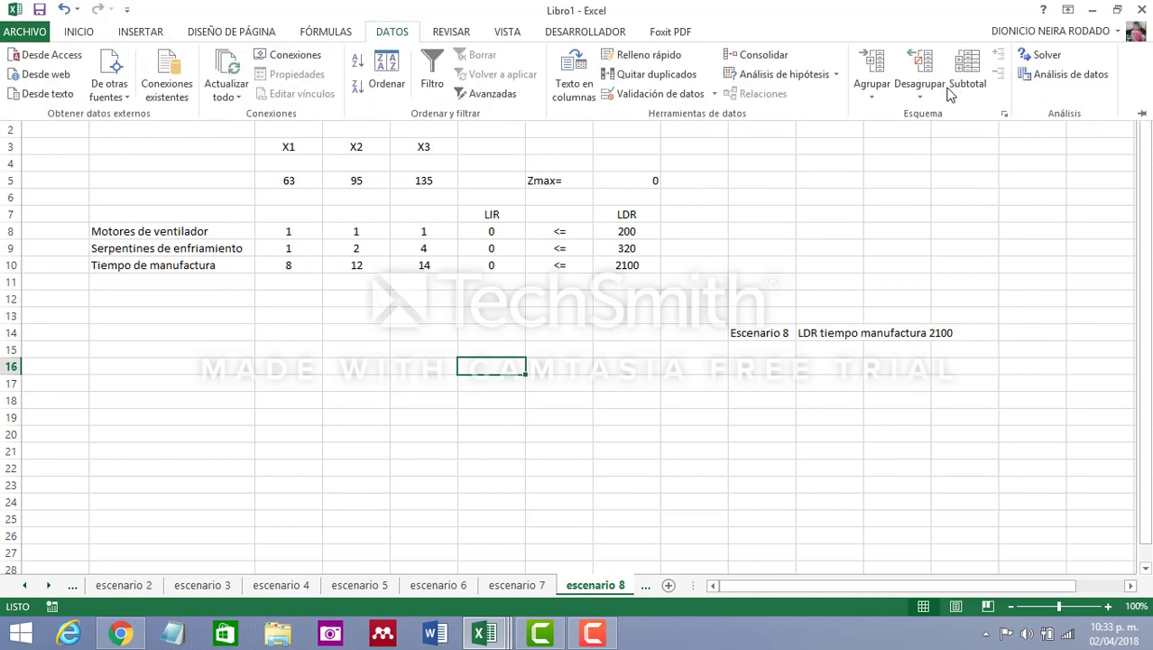
{"action": "left_click", "coordinate": [1029, 54]}
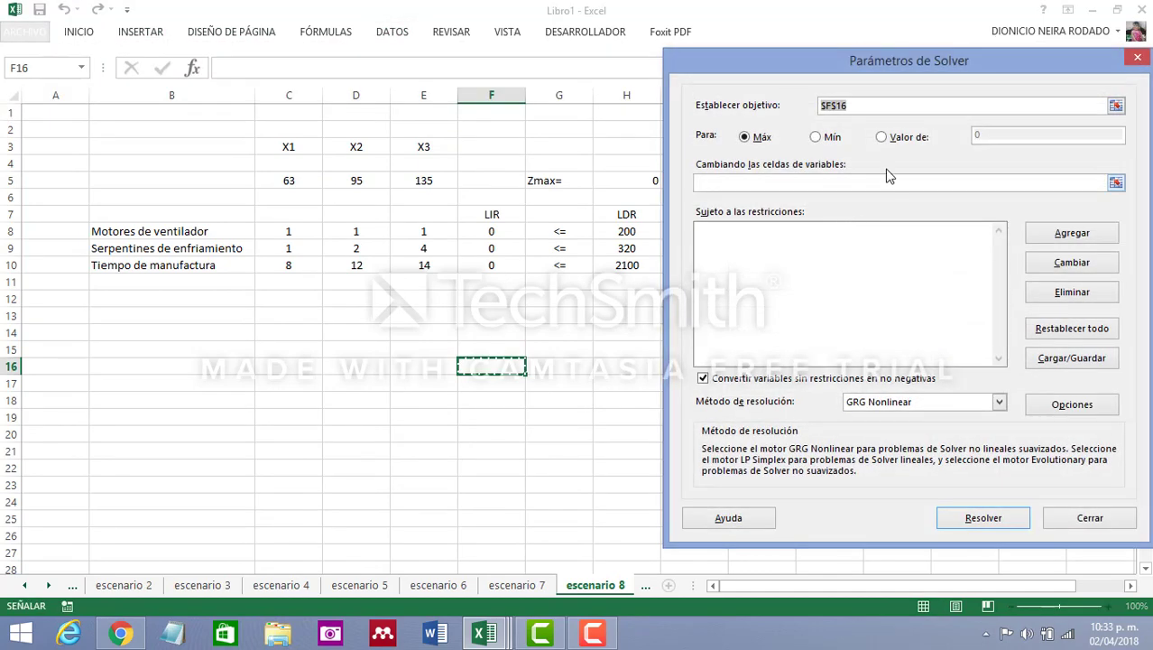
{"action": "left_click", "coordinate": [780, 184]}
{"action": "left_click_drag", "start_coordinate": [493, 232], "coordinate": [495, 265]}
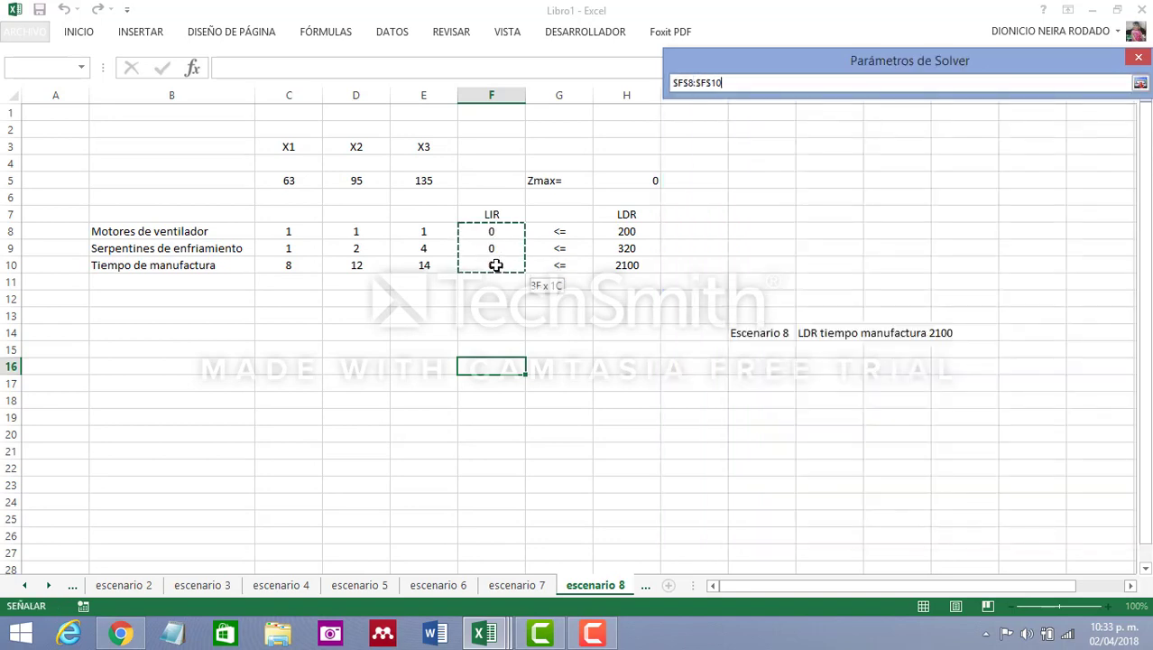
{"action": "left_click_drag", "start_coordinate": [289, 163], "coordinate": [417, 163]}
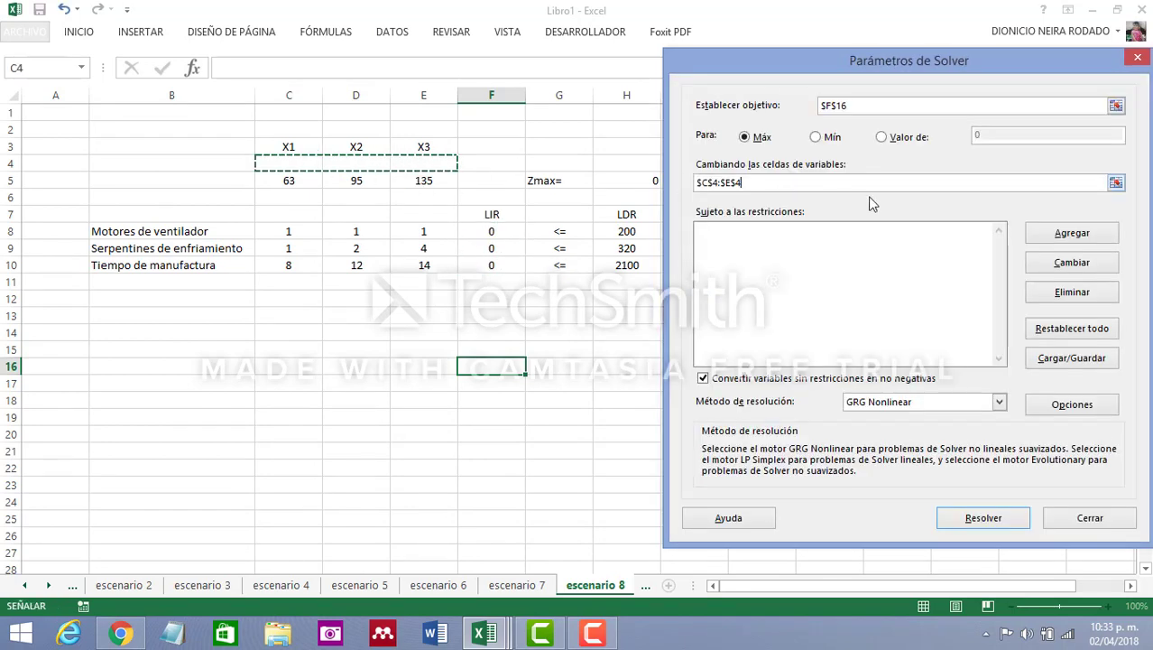
Add the Solver constraint that the LIR cells F8:F10 are <= the LDR cells H8:H10
{"action": "left_click", "coordinate": [1072, 234]}
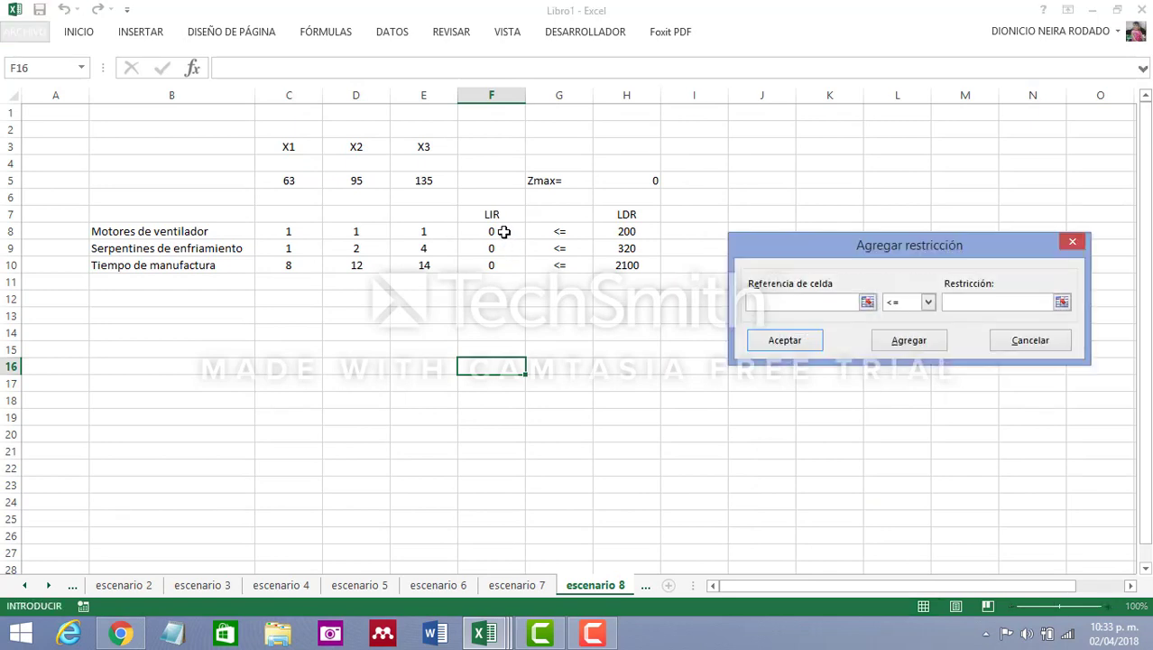
{"action": "left_click_drag", "start_coordinate": [504, 232], "coordinate": [507, 266]}
{"action": "left_click", "coordinate": [1001, 303]}
{"action": "left_click_drag", "start_coordinate": [634, 231], "coordinate": [639, 270]}
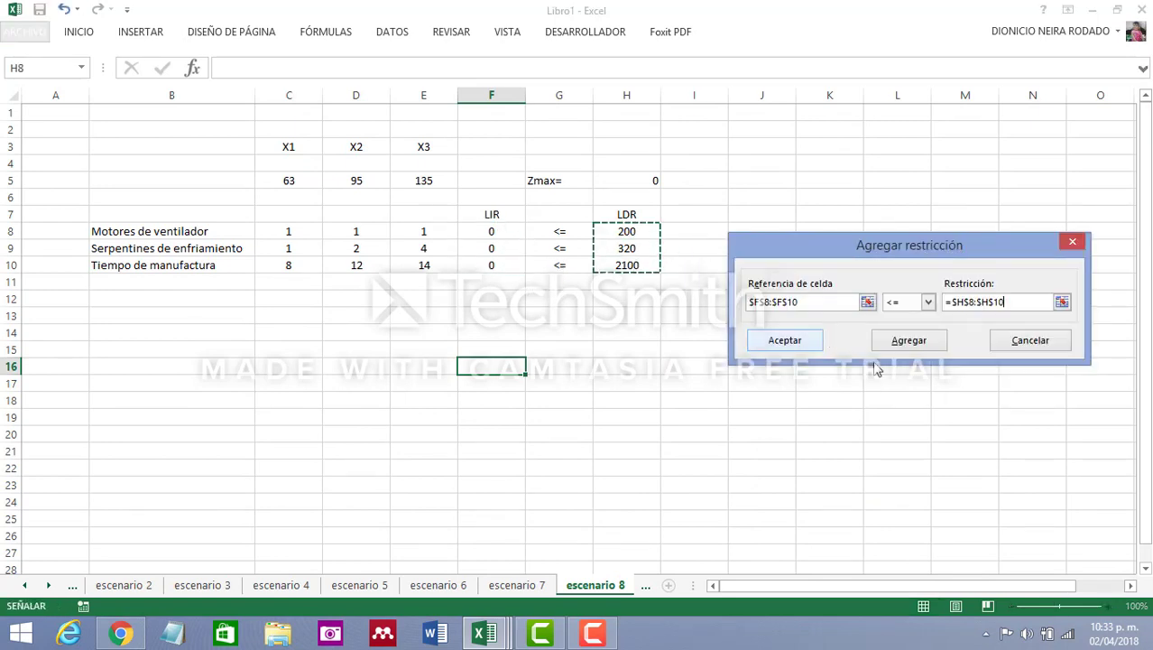
{"action": "left_click", "coordinate": [784, 340]}
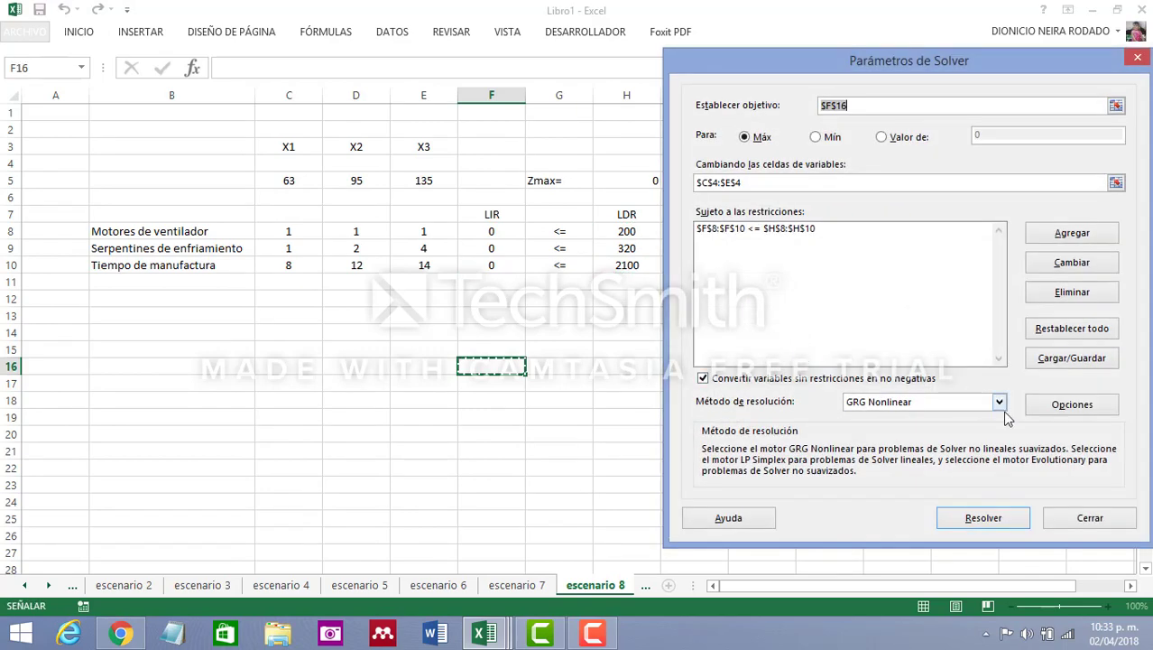
Choose Simplex LP as the Solver method and try to solve escenario 8 with F16 as the objective
{"action": "left_click", "coordinate": [1000, 403]}
{"action": "left_click", "coordinate": [922, 428]}
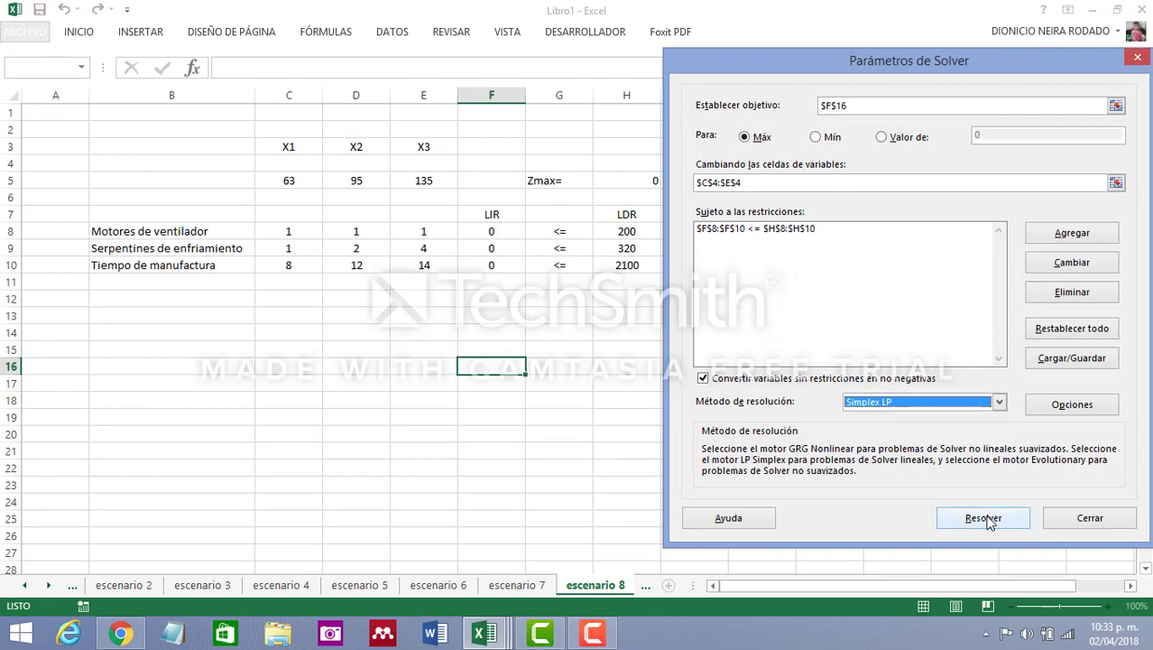
{"action": "left_click", "coordinate": [983, 518]}
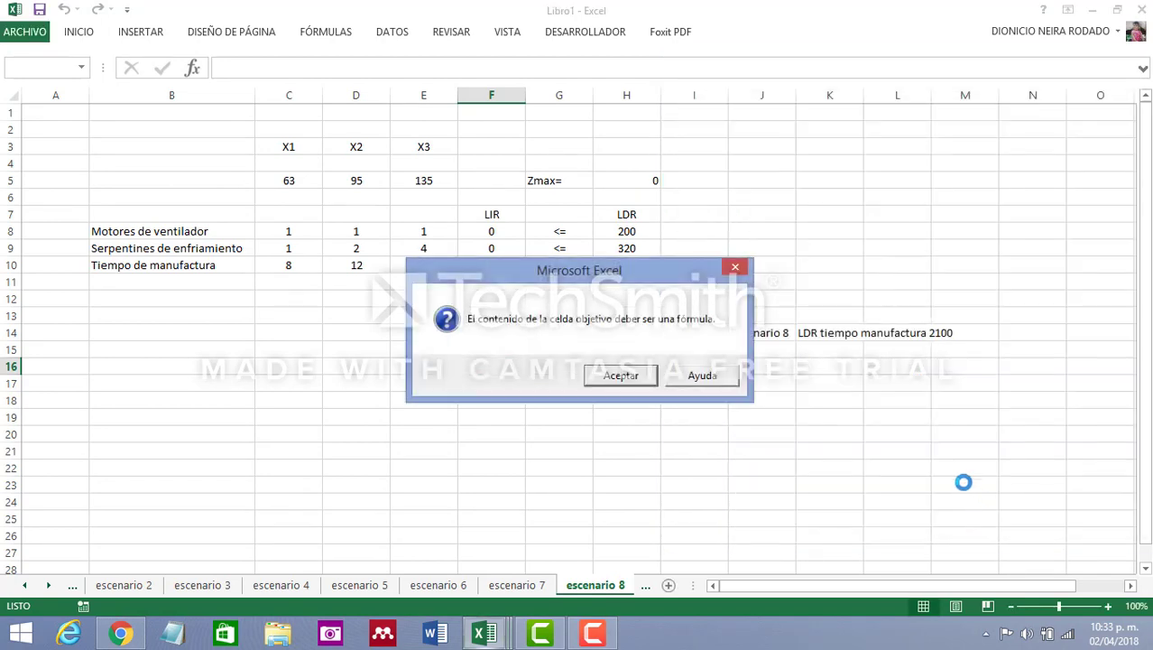
{"action": "left_click", "coordinate": [621, 376]}
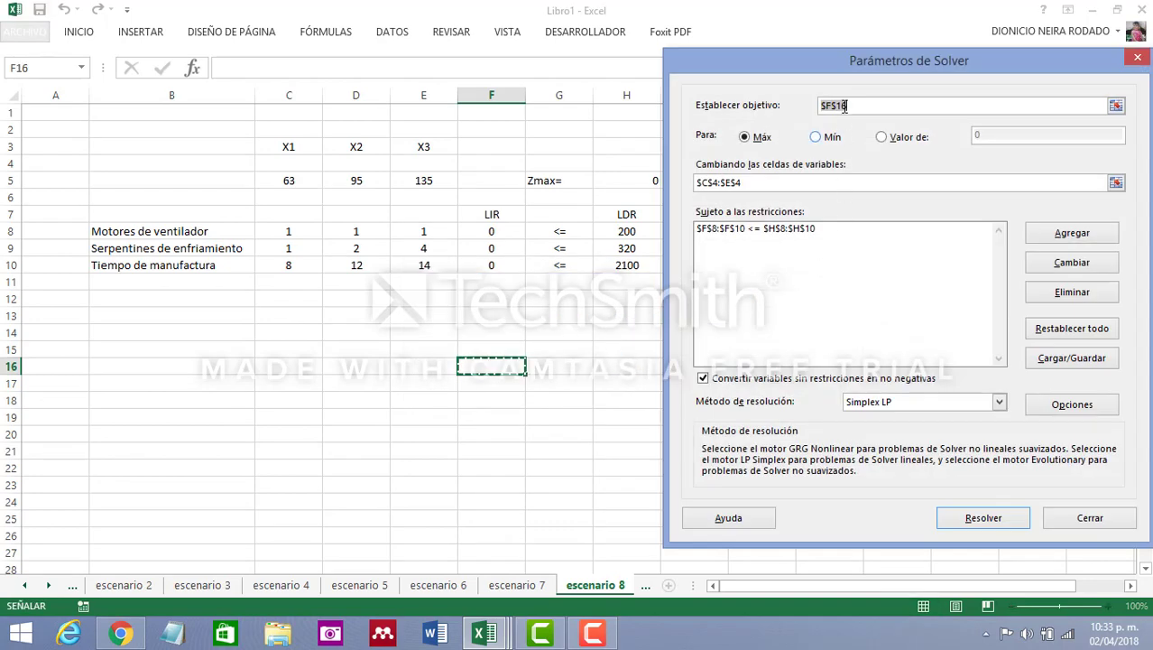
Set the Zmax cell H5 as the Solver objective, solve escenario 8 and keep the Solver solution
{"action": "left_click", "coordinate": [637, 182]}
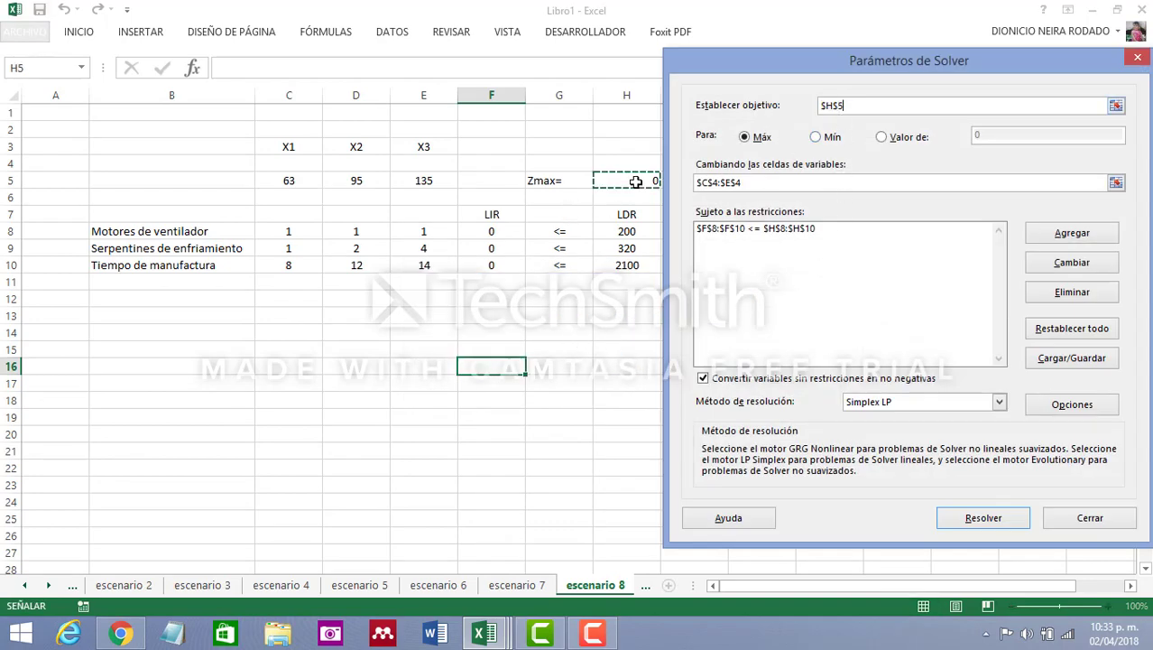
{"action": "left_click", "coordinate": [1004, 523]}
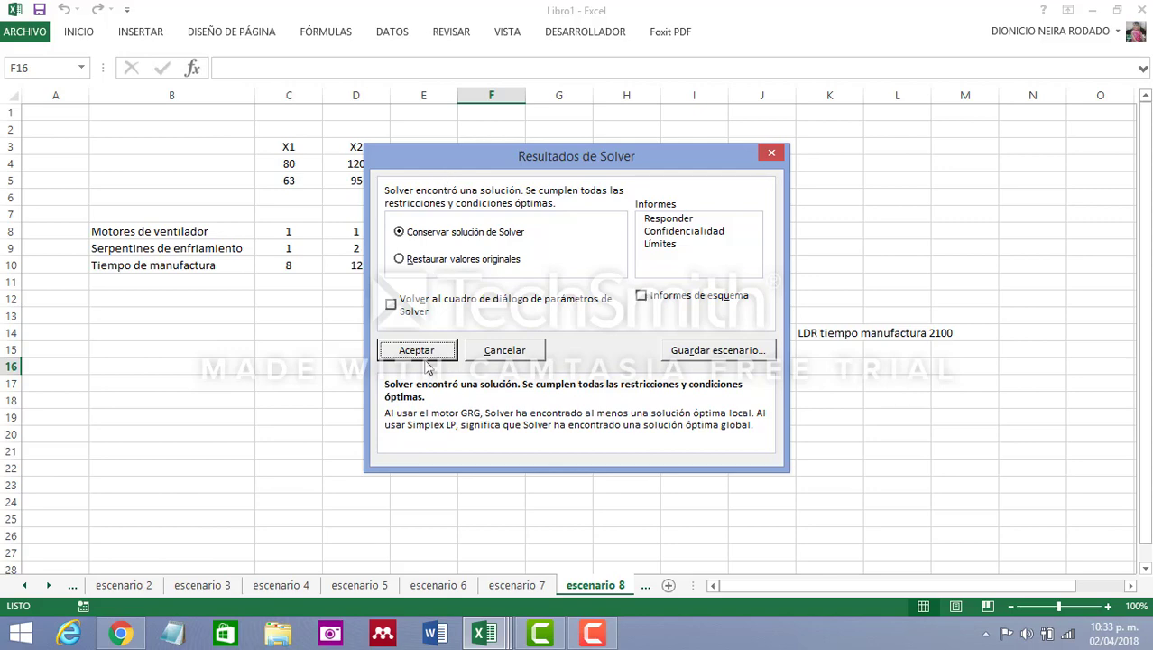
{"action": "left_click", "coordinate": [418, 351]}
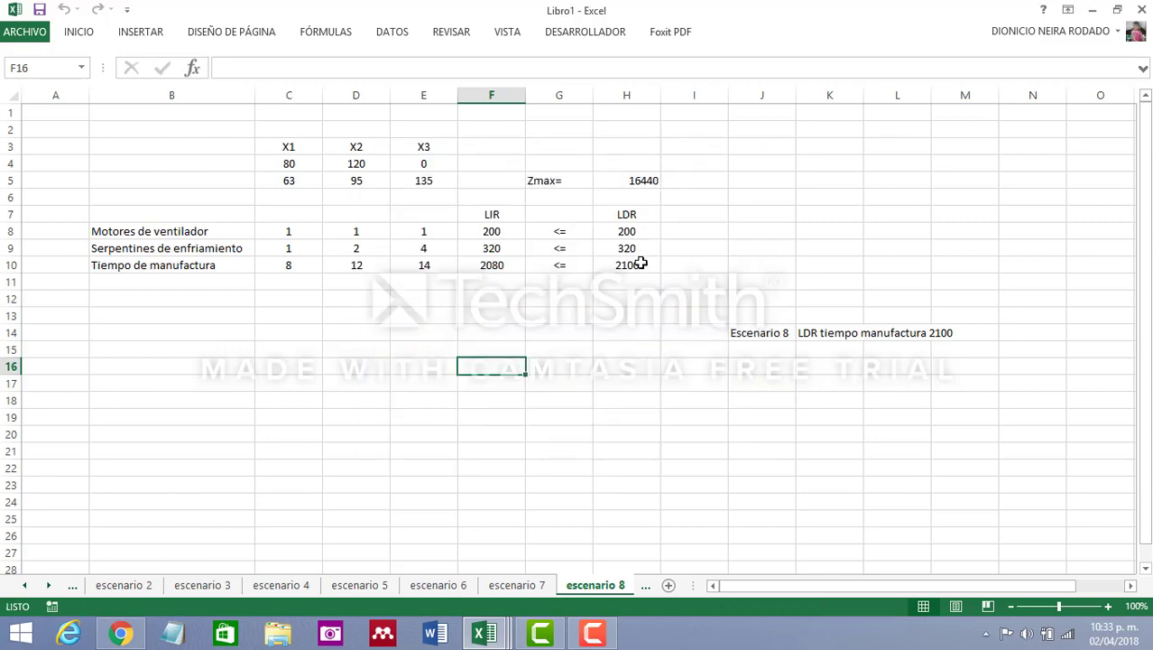
{"action": "left_click", "coordinate": [646, 181]}
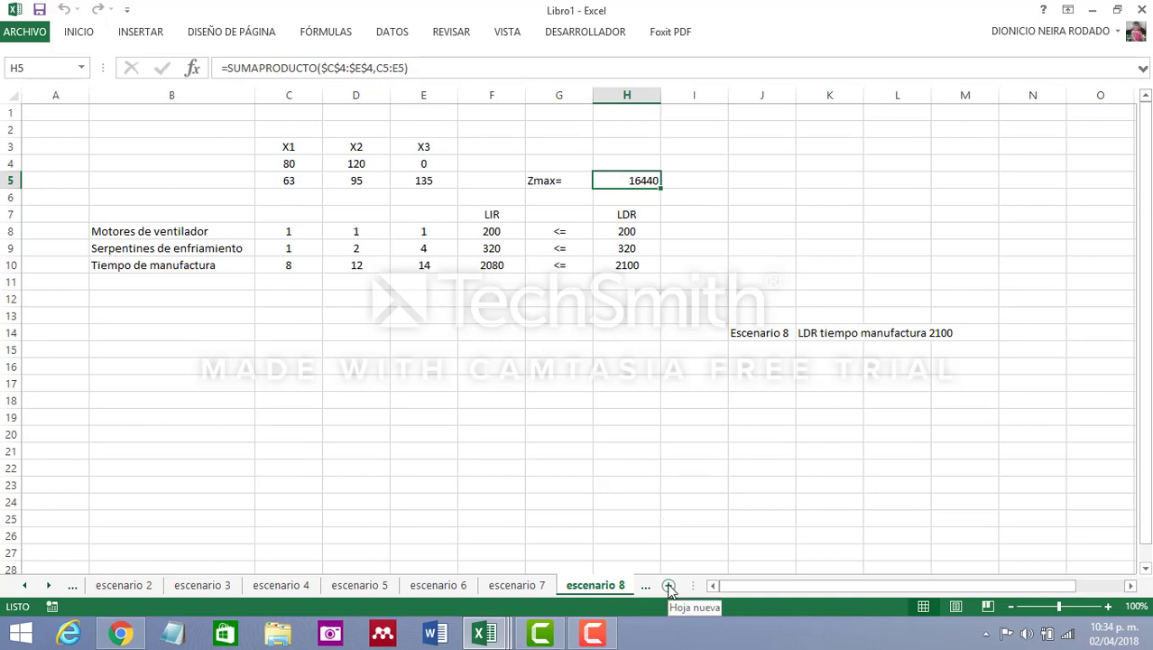
Copy the entire escenario 8 sheet into a new sheet
{"action": "left_click", "coordinate": [13, 100]}
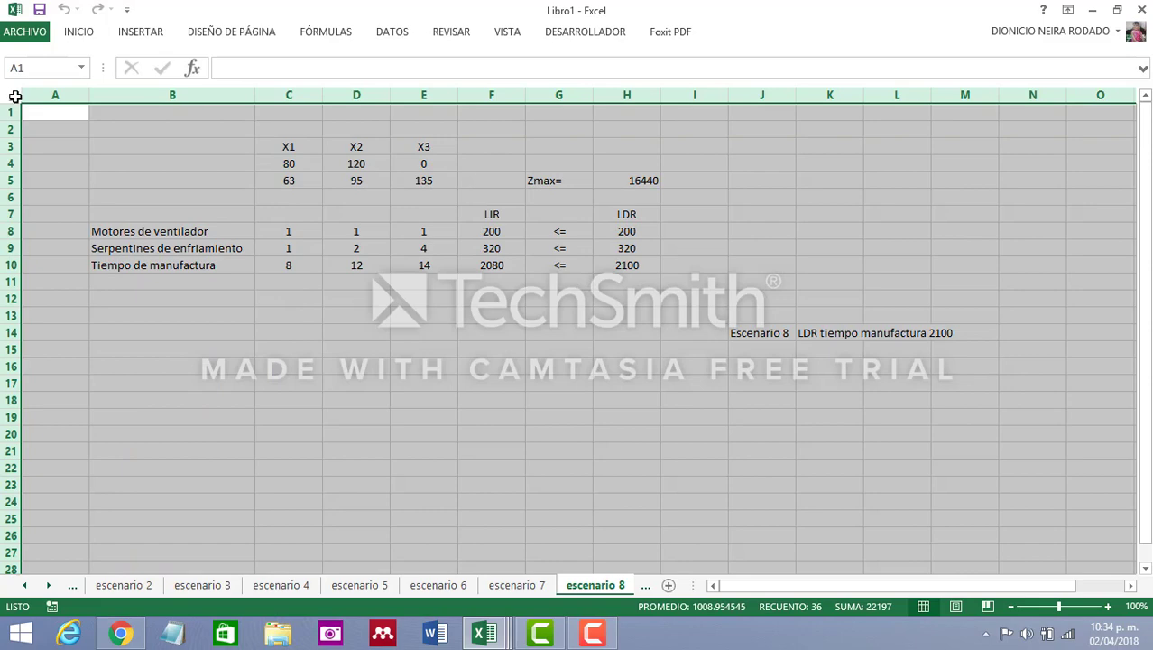
{"action": "key", "text": "ctrl+c"}
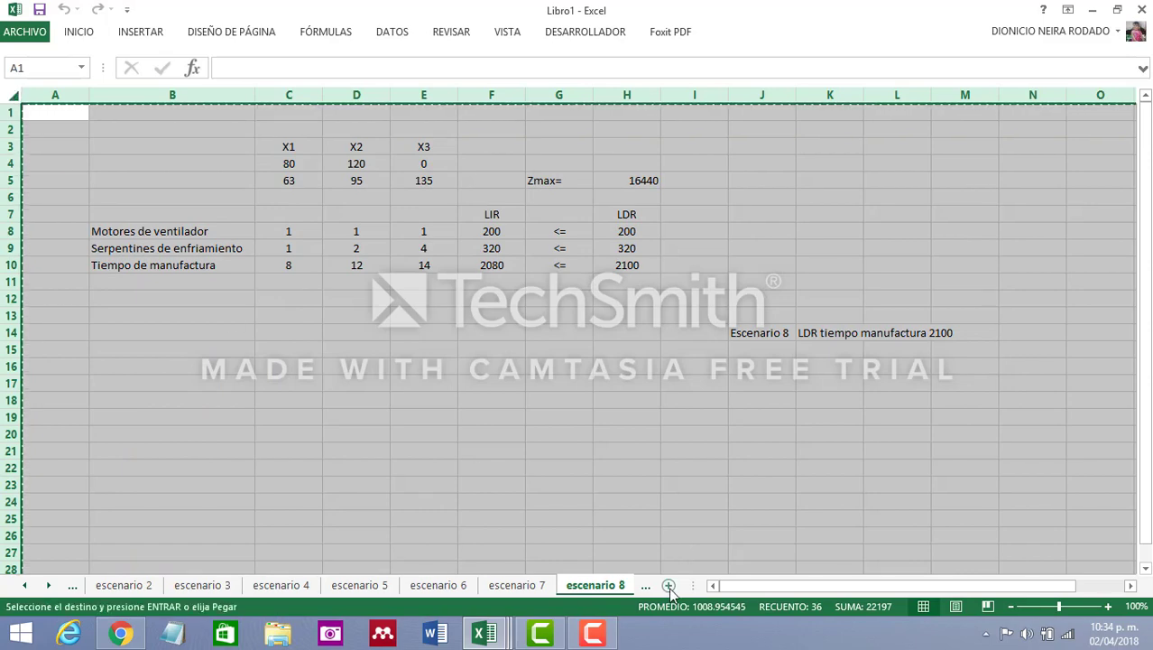
{"action": "left_click", "coordinate": [668, 585]}
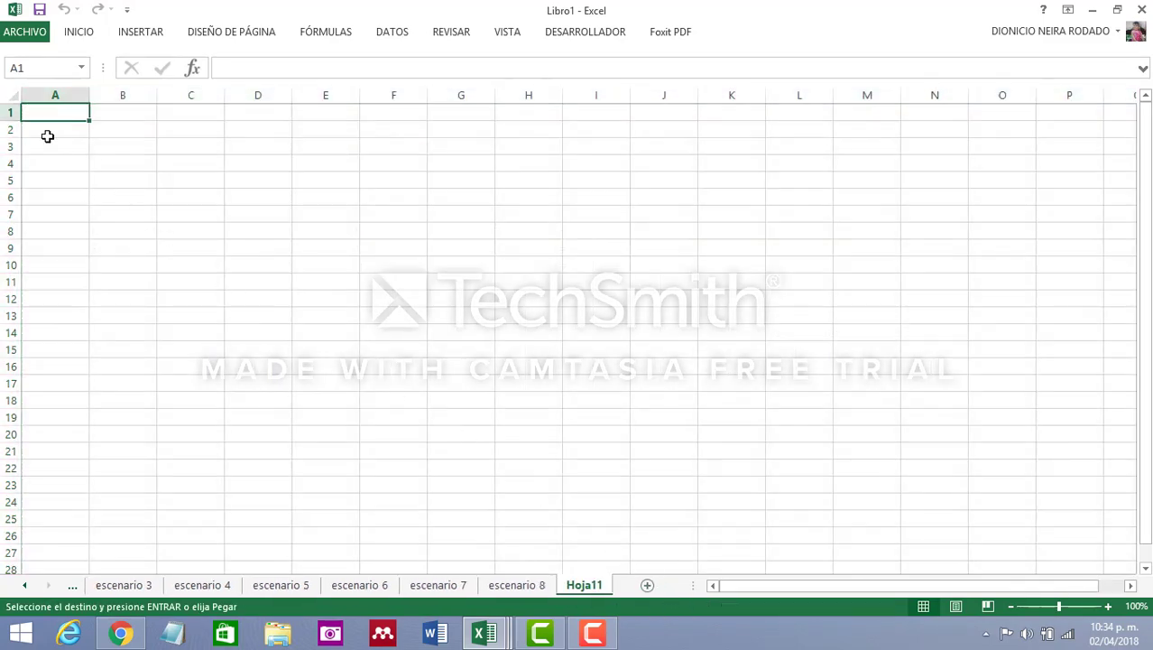
{"action": "left_click", "coordinate": [12, 95]}
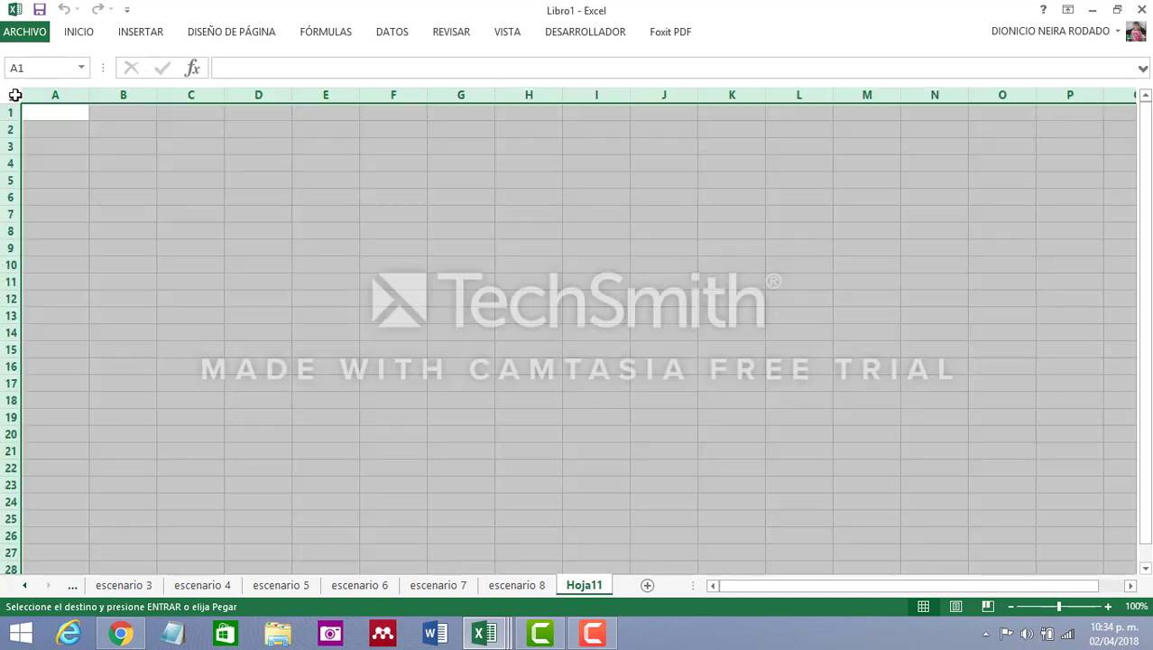
{"action": "key", "text": "ctrl+v"}
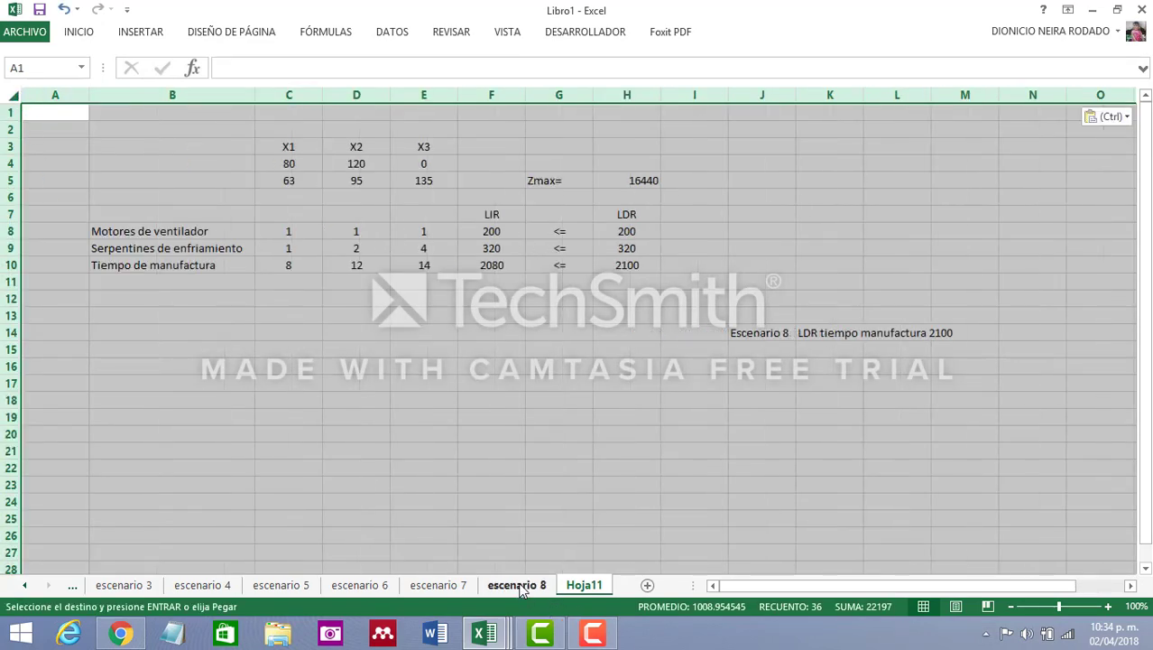
Examine the manufacturing-time shadow price and permissible changes in the original sheet's sensitivity report
{"action": "left_click", "coordinate": [520, 587]}
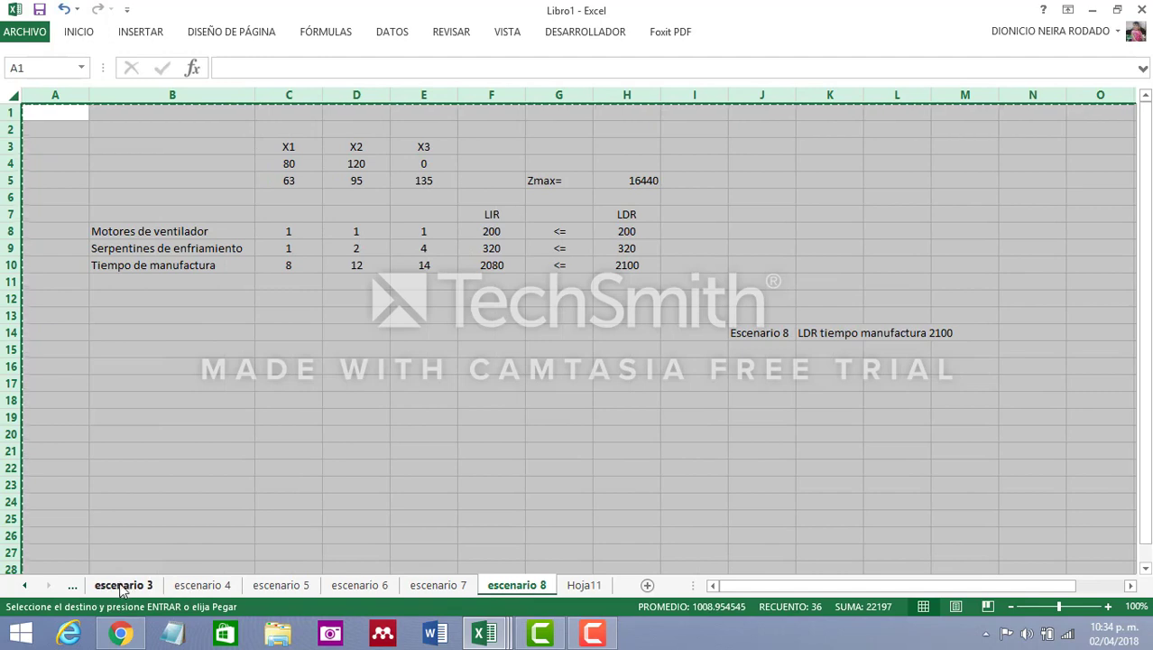
{"action": "left_click", "coordinate": [26, 585]}
{"action": "left_click", "coordinate": [26, 586]}
{"action": "left_click", "coordinate": [26, 586]}
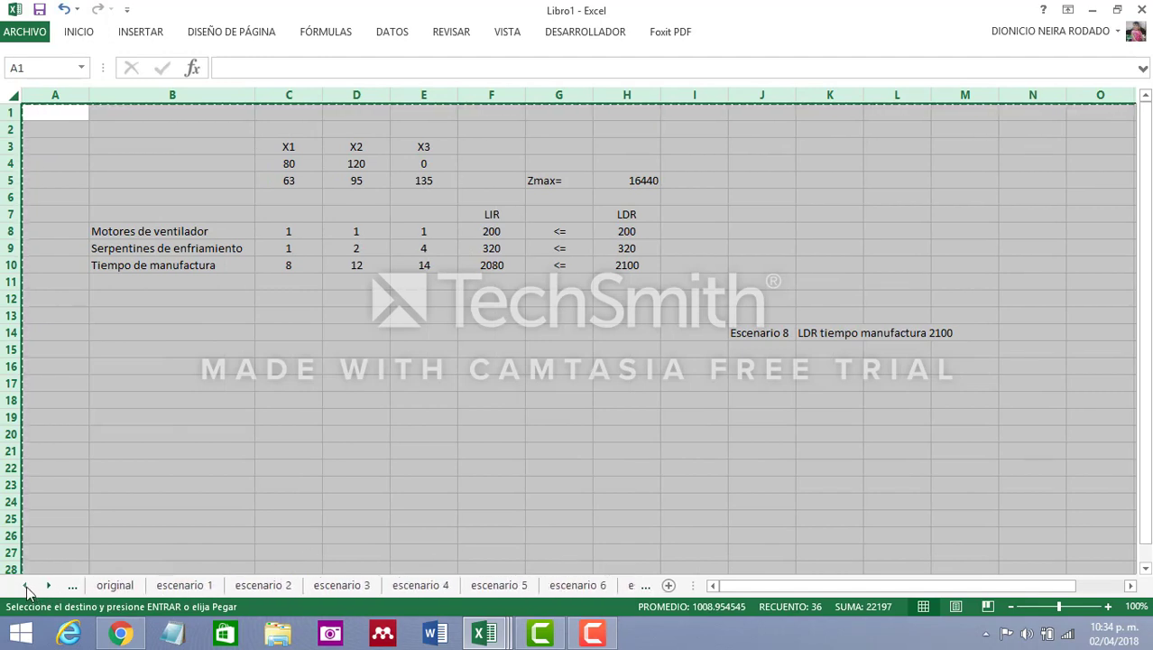
{"action": "left_click", "coordinate": [115, 585]}
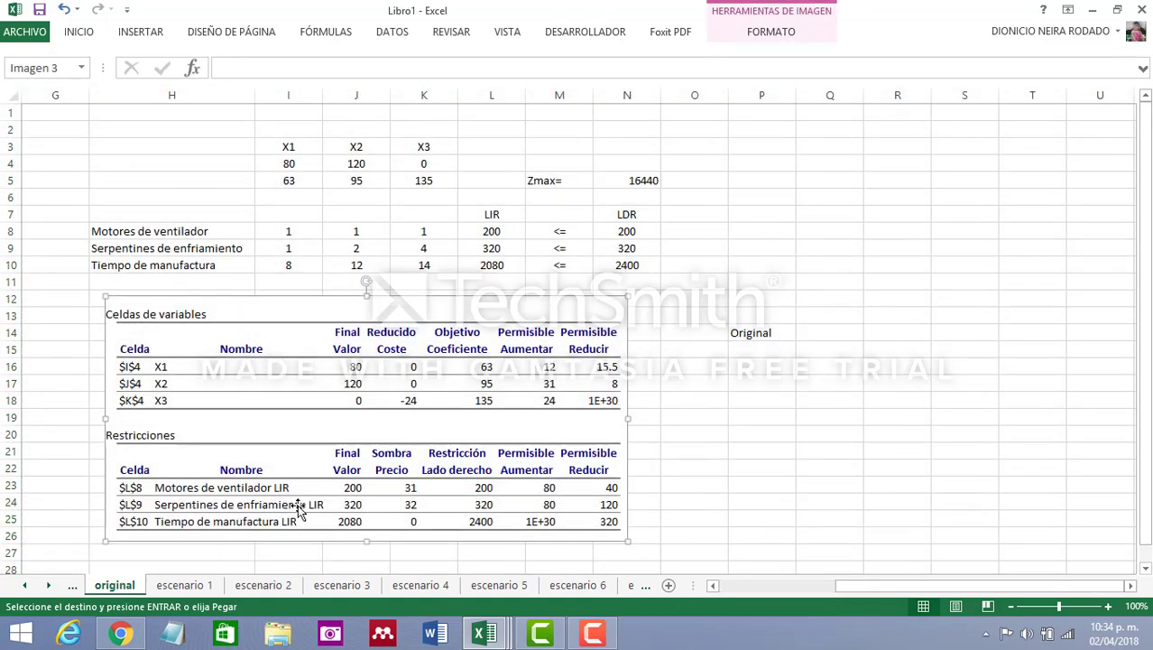
{"action": "left_click", "coordinate": [754, 481]}
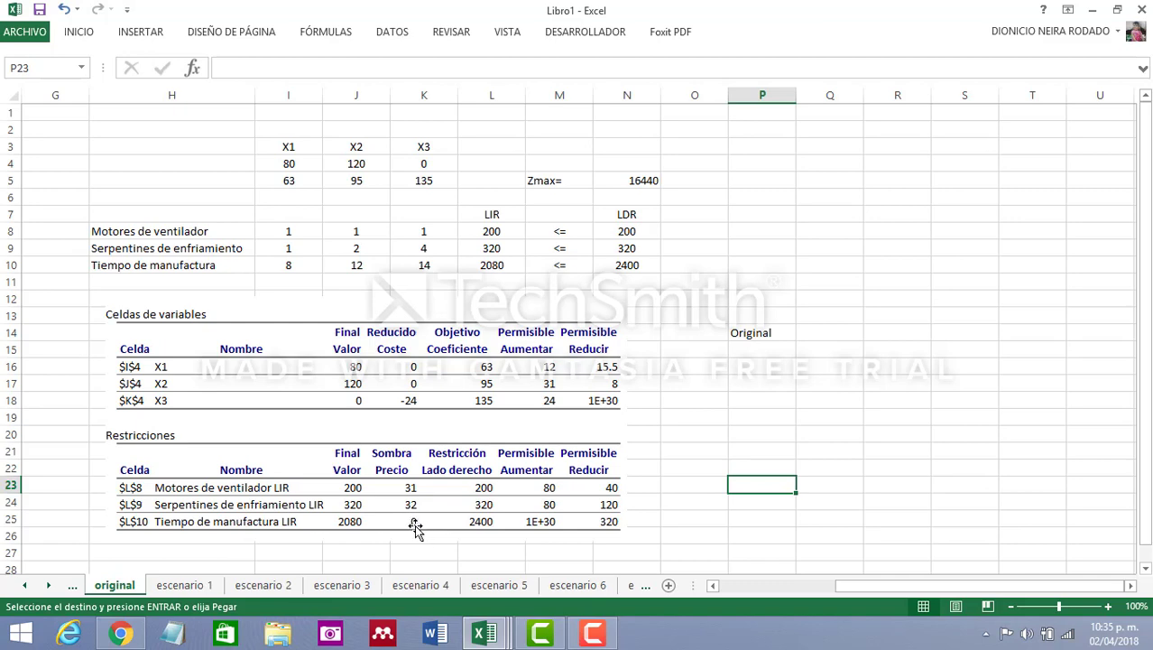
{"action": "left_click", "coordinate": [628, 585]}
{"action": "left_click", "coordinate": [619, 584]}
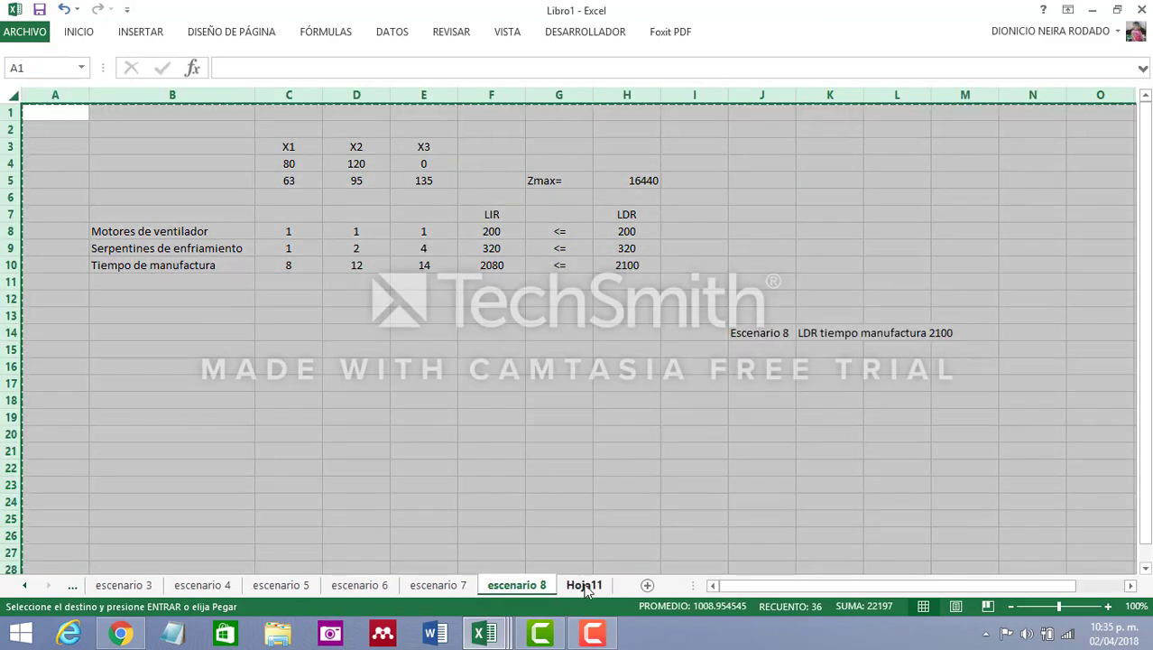
Change the scenario label in cell J14 of the new sheet Hoja11 to Escenario 9
{"action": "left_click", "coordinate": [586, 586]}
{"action": "left_click", "coordinate": [771, 332]}
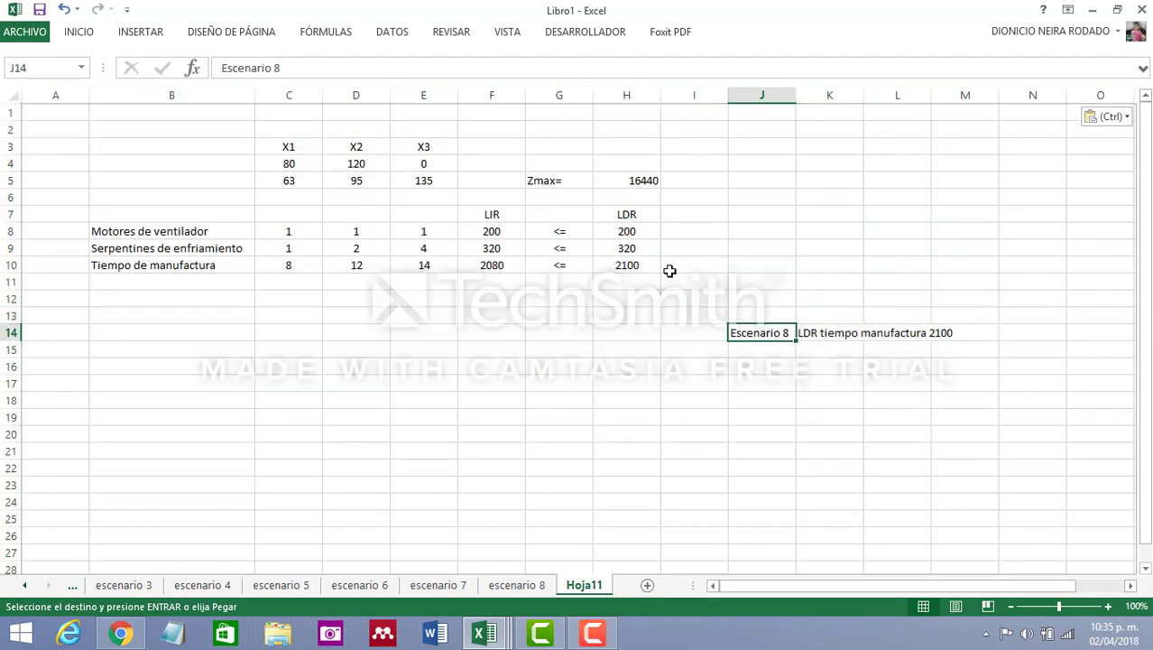
{"action": "left_click", "coordinate": [298, 67]}
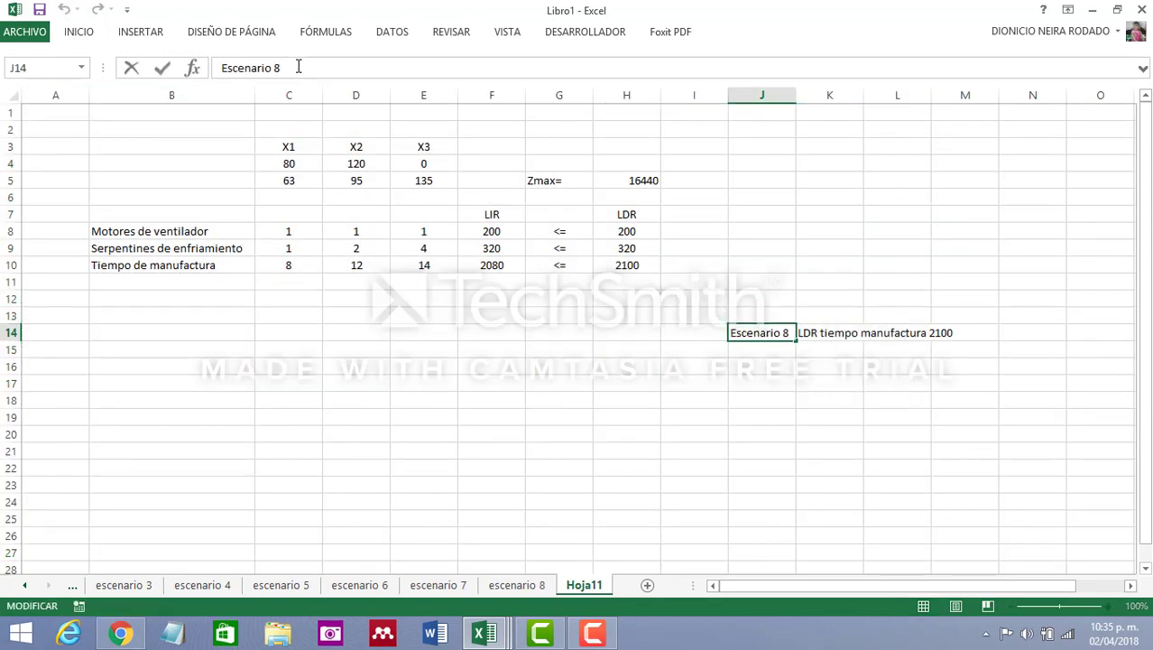
{"action": "key", "text": "BackSpace"}
{"action": "type", "text": "9"}
{"action": "key", "text": "Return"}
{"action": "left_click", "coordinate": [447, 414]}
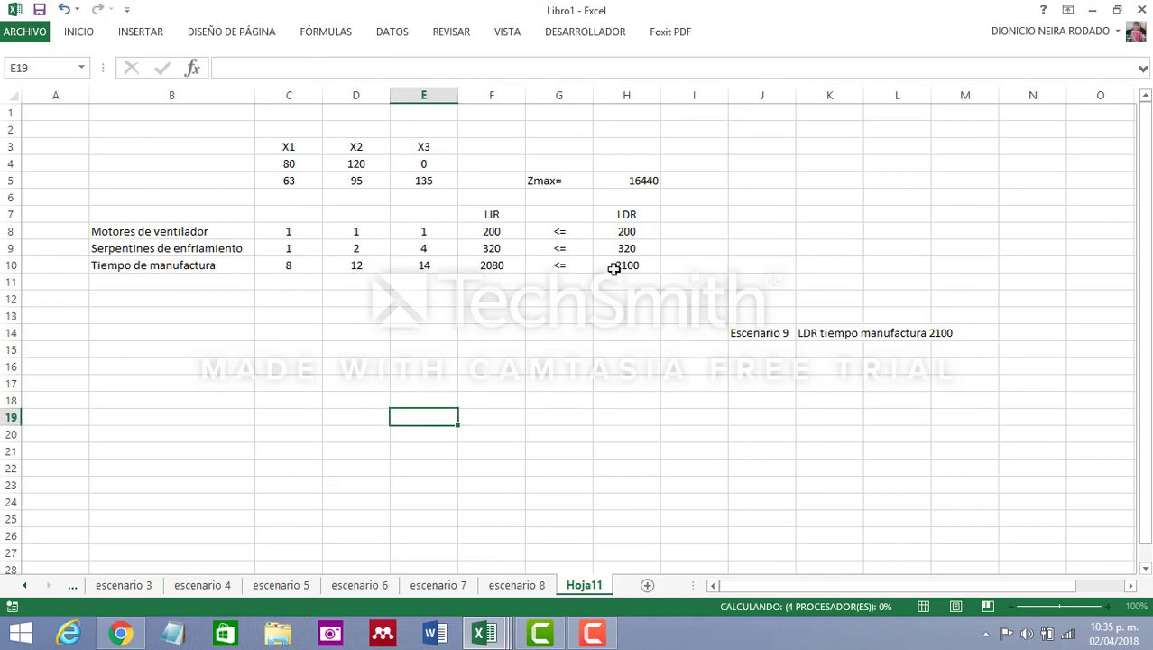
Set the LDR of Tiempo de manufactura in cell H10 to 2400
{"action": "left_click", "coordinate": [619, 265]}
{"action": "type", "text": "2400"}
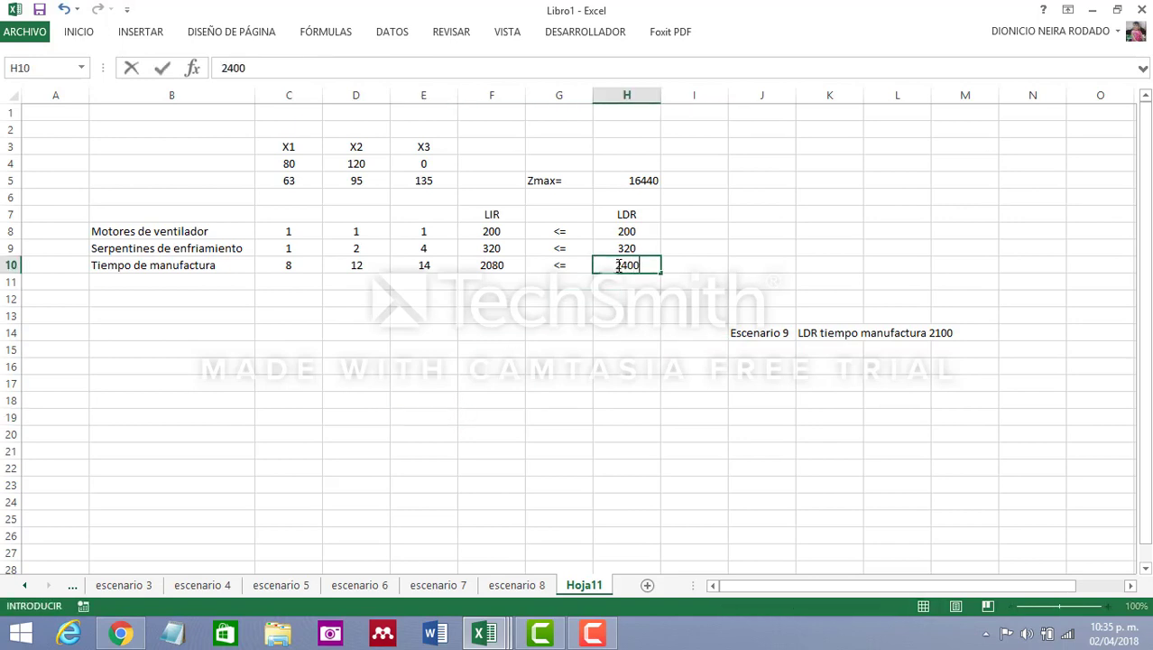
{"action": "left_click", "coordinate": [636, 421]}
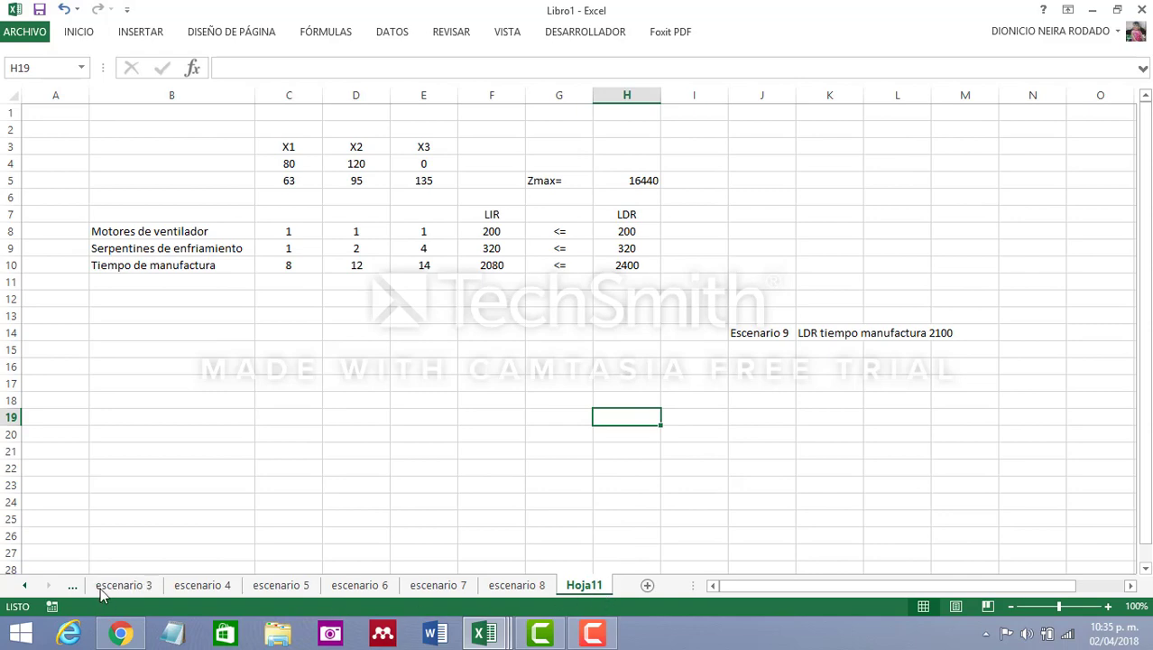
Examine the Motores de ventilador row of the original sheet's sensitivity report, and return to Hoja11
{"action": "left_click", "coordinate": [25, 584]}
{"action": "left_click", "coordinate": [24, 585]}
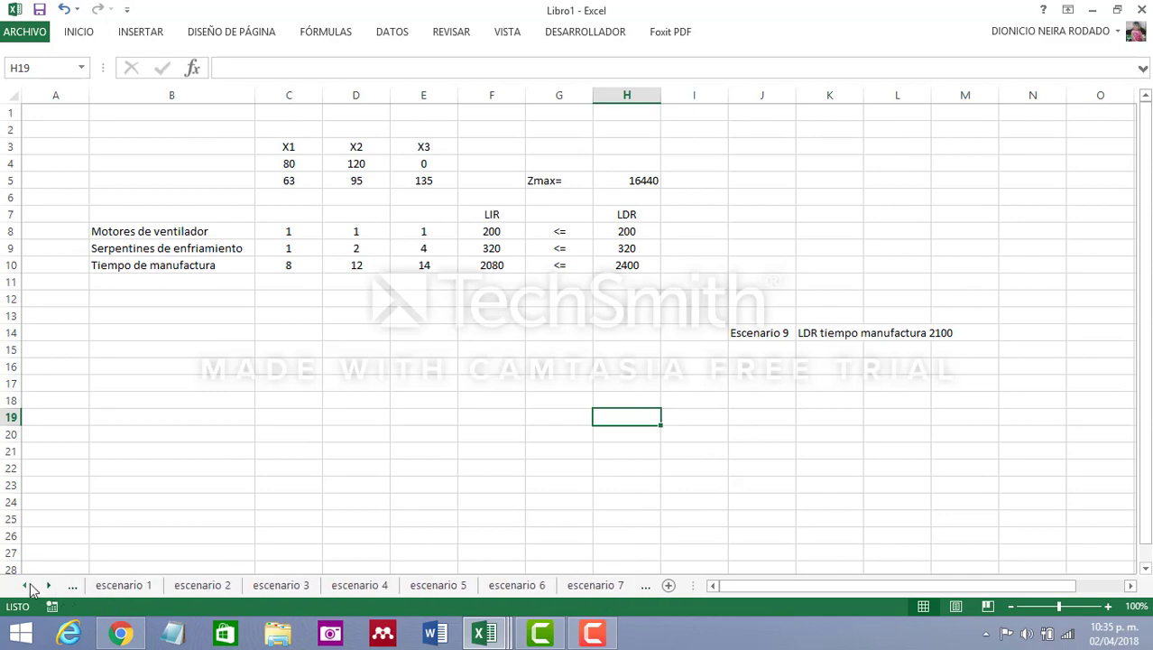
{"action": "left_click", "coordinate": [25, 585]}
{"action": "left_click", "coordinate": [105, 586]}
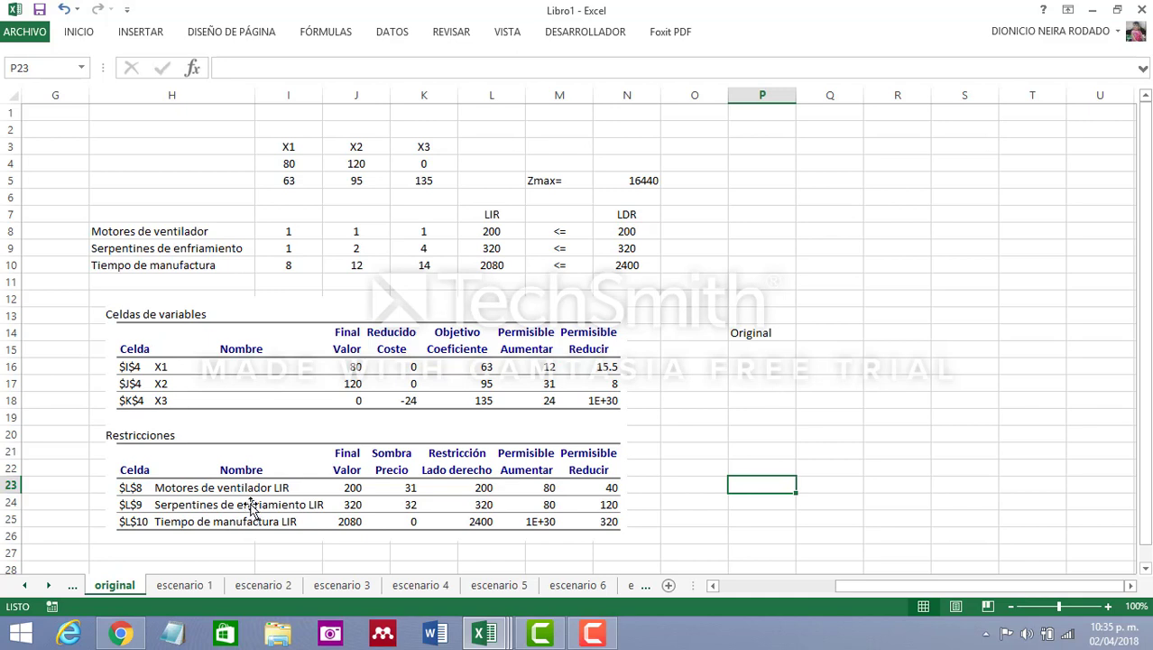
{"action": "left_click", "coordinate": [486, 491]}
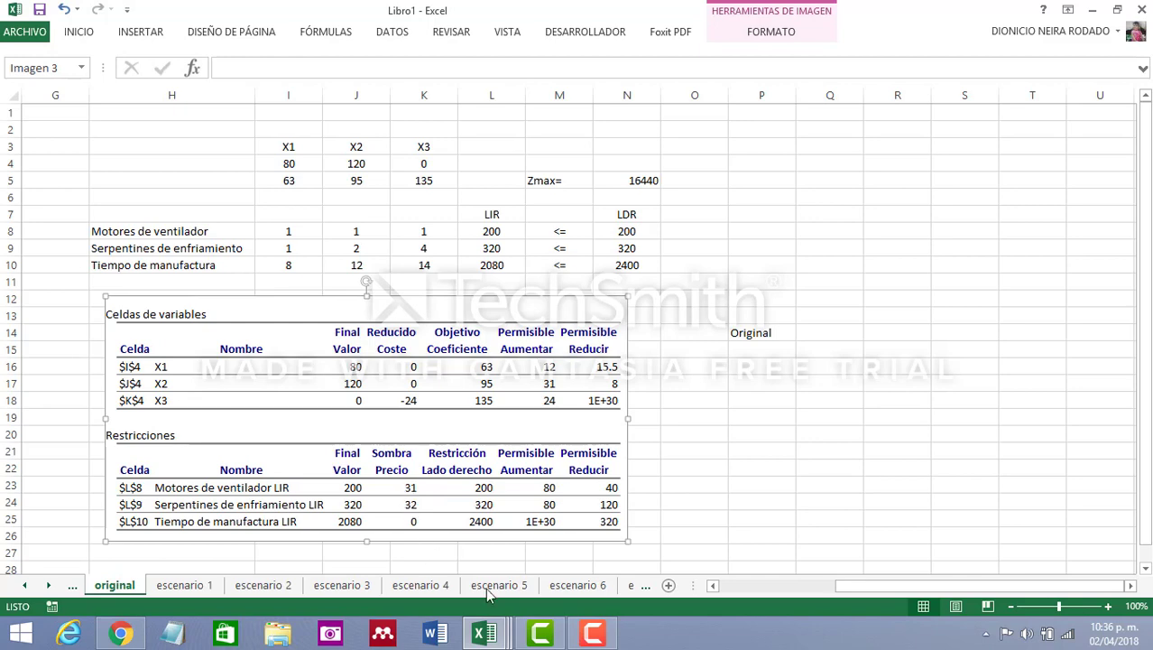
{"action": "left_click", "coordinate": [630, 586]}
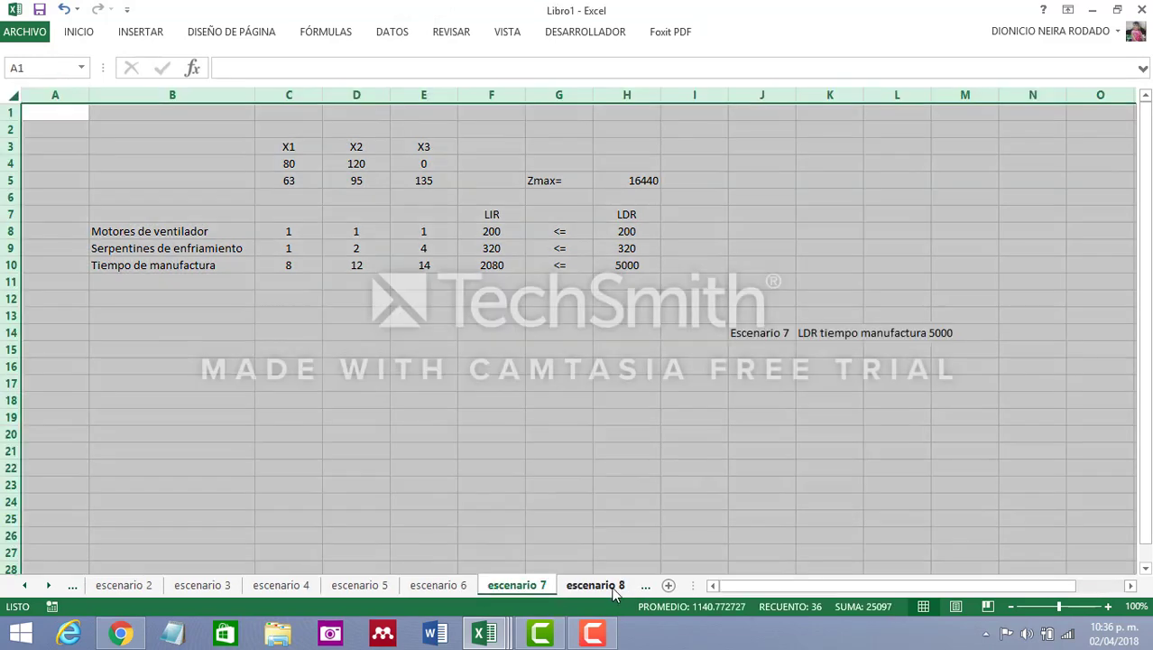
{"action": "left_click", "coordinate": [612, 588]}
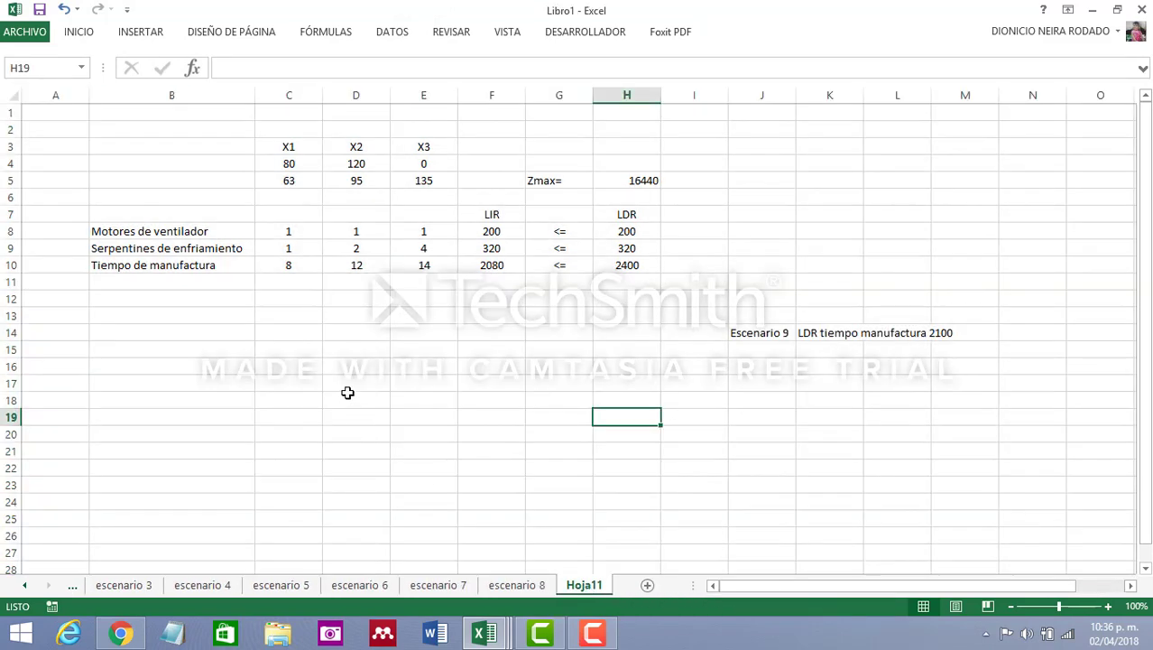
Change the description in cell K14 to "LDR motores de ventilador 250"
{"action": "left_click", "coordinate": [829, 328]}
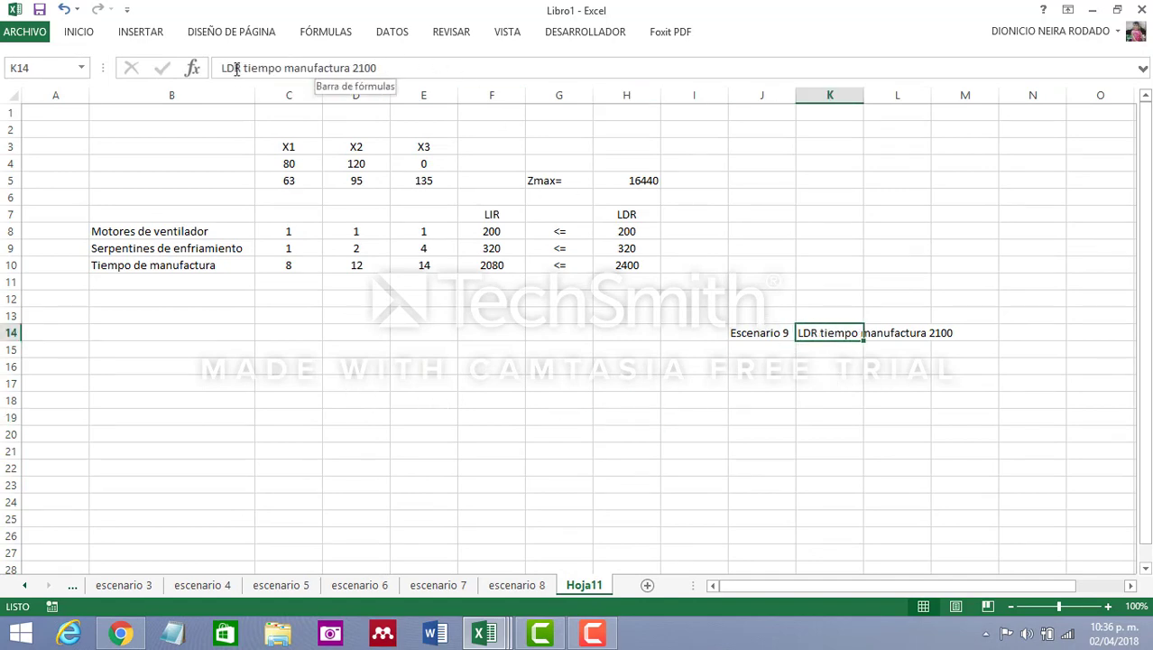
{"action": "left_click_drag", "start_coordinate": [244, 68], "coordinate": [344, 74]}
{"action": "type", "text": "motores"}
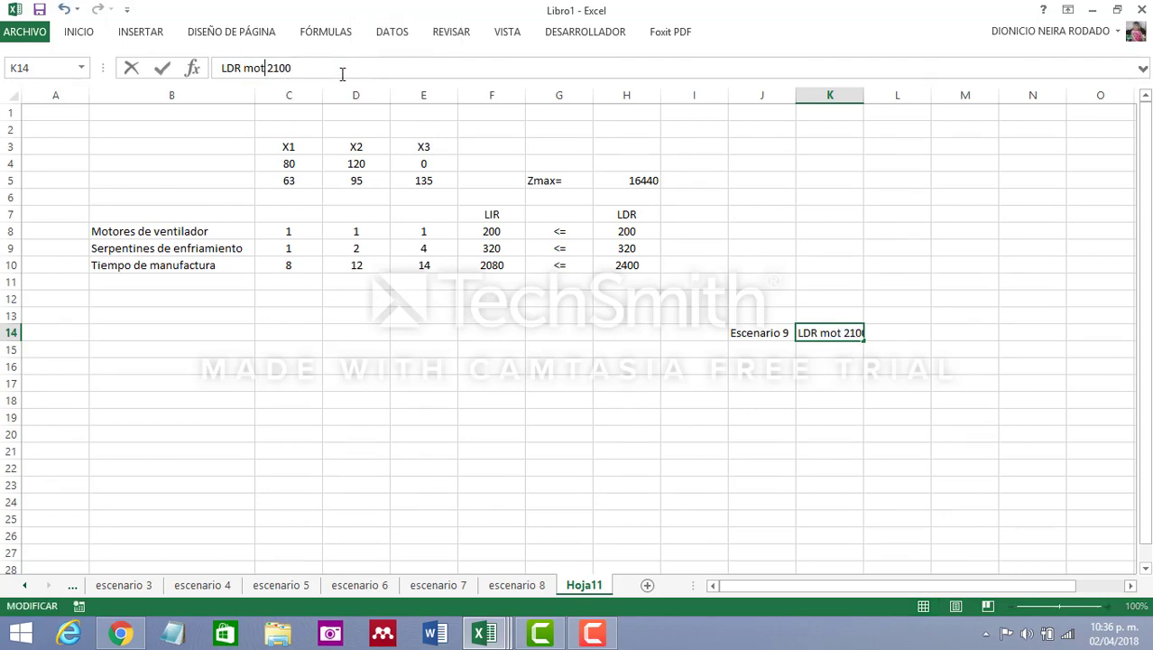
{"action": "type", "text": " de ventila"}
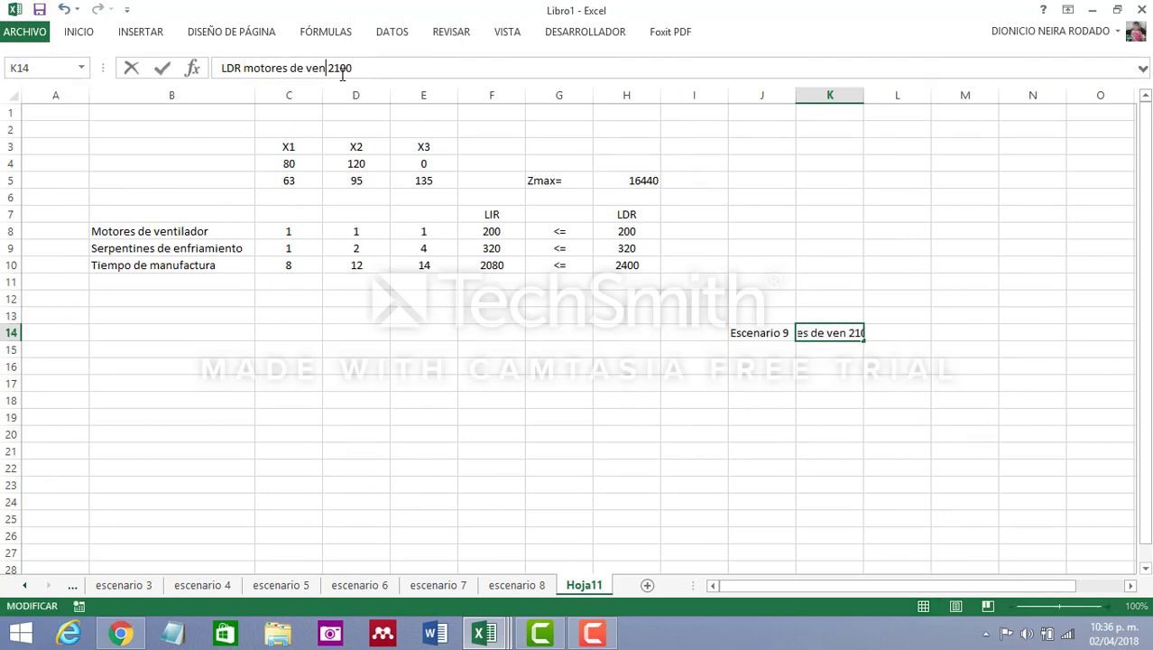
{"action": "type", "text": "dor"}
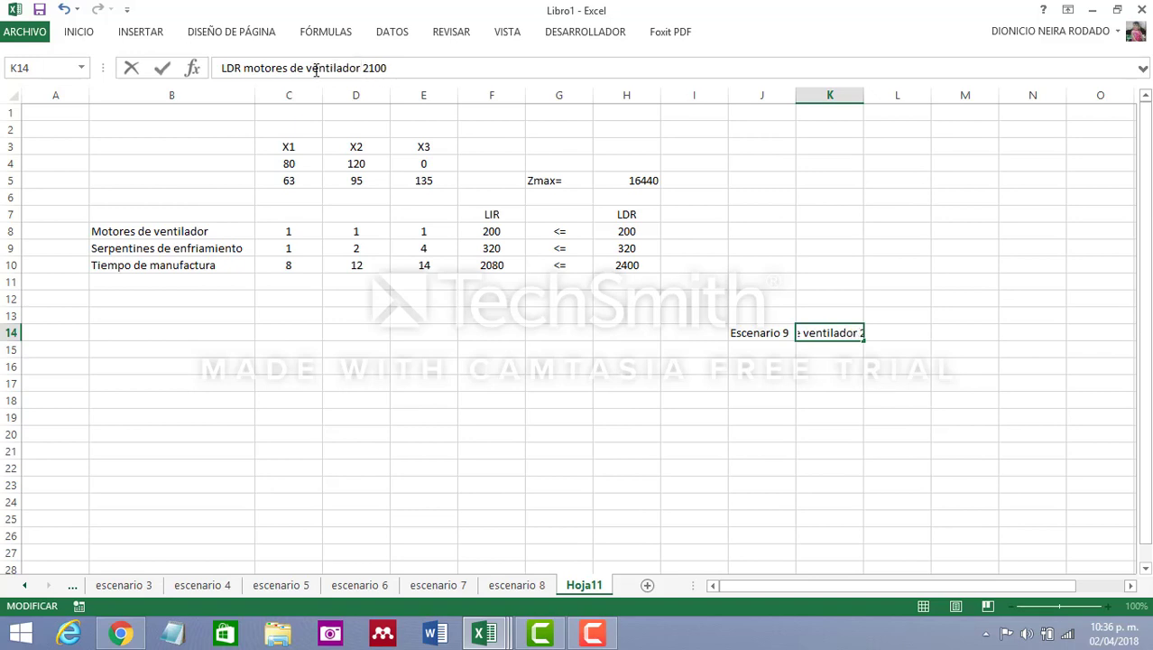
{"action": "left_click", "coordinate": [396, 67]}
{"action": "key", "text": "BackSpace"}
{"action": "key", "text": "BackSpace"}
{"action": "key", "text": "BackSpace"}
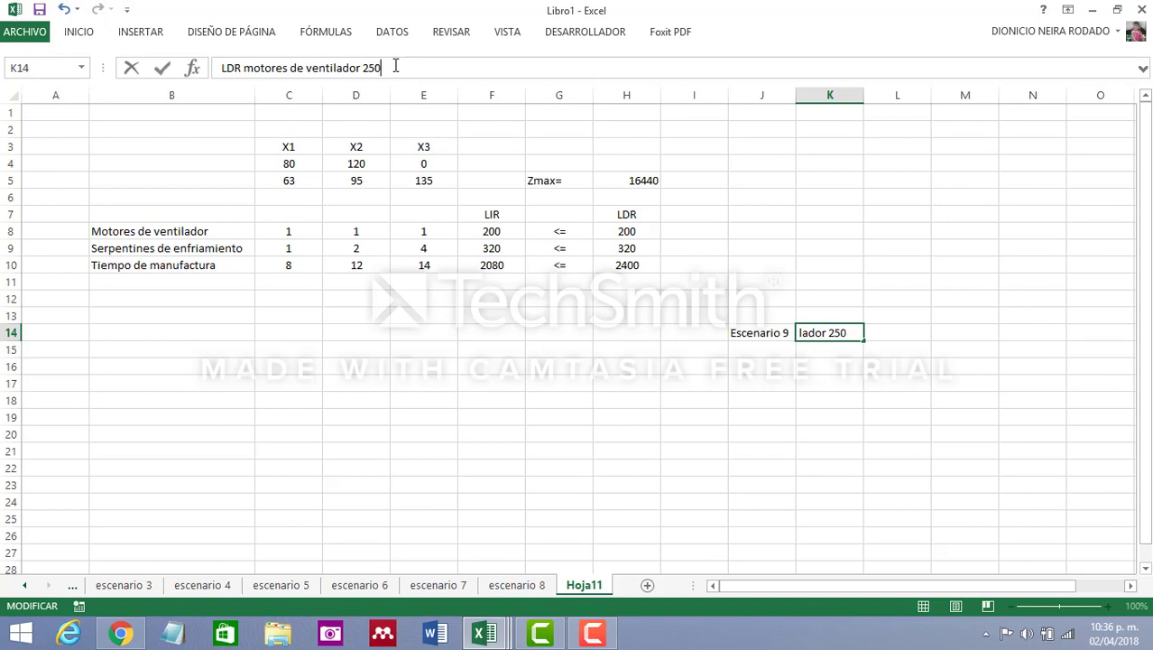
{"action": "left_click", "coordinate": [709, 380]}
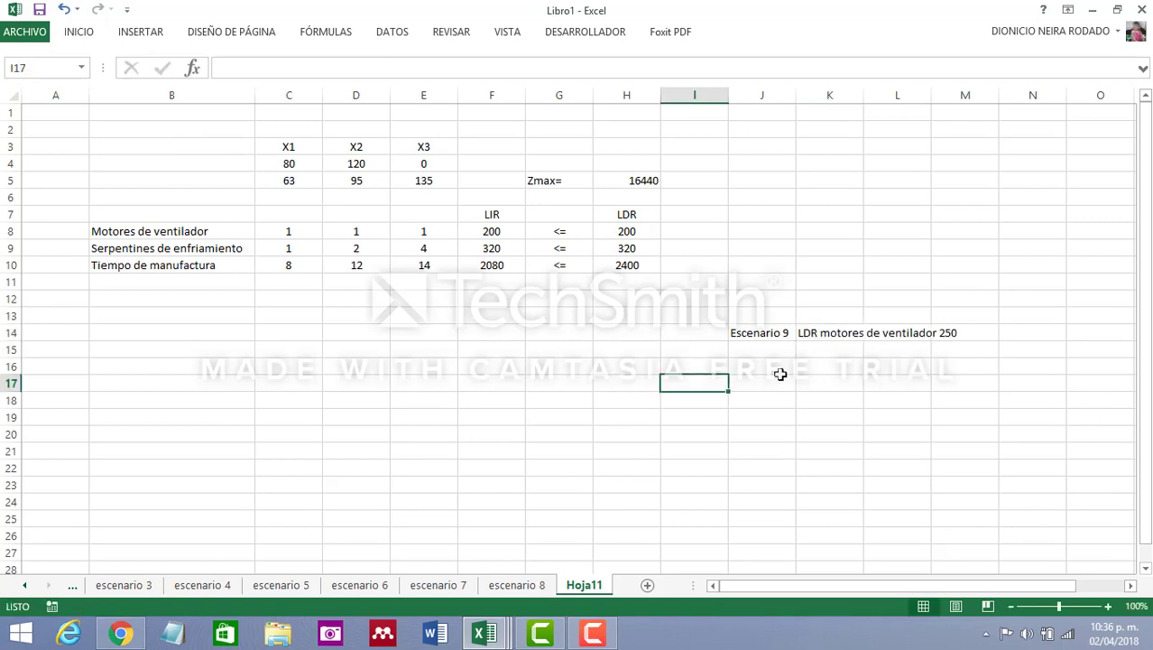
Set the LDR of Motores de ventilador in cell H8 to 250
{"action": "left_click", "coordinate": [642, 233]}
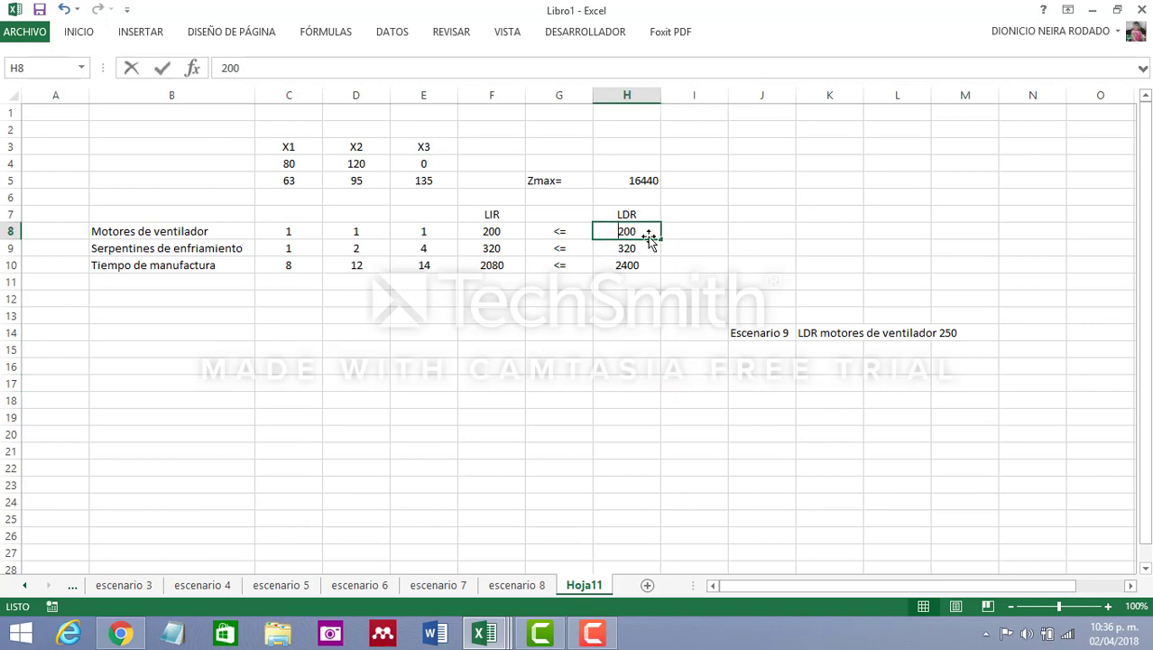
{"action": "type", "text": "250"}
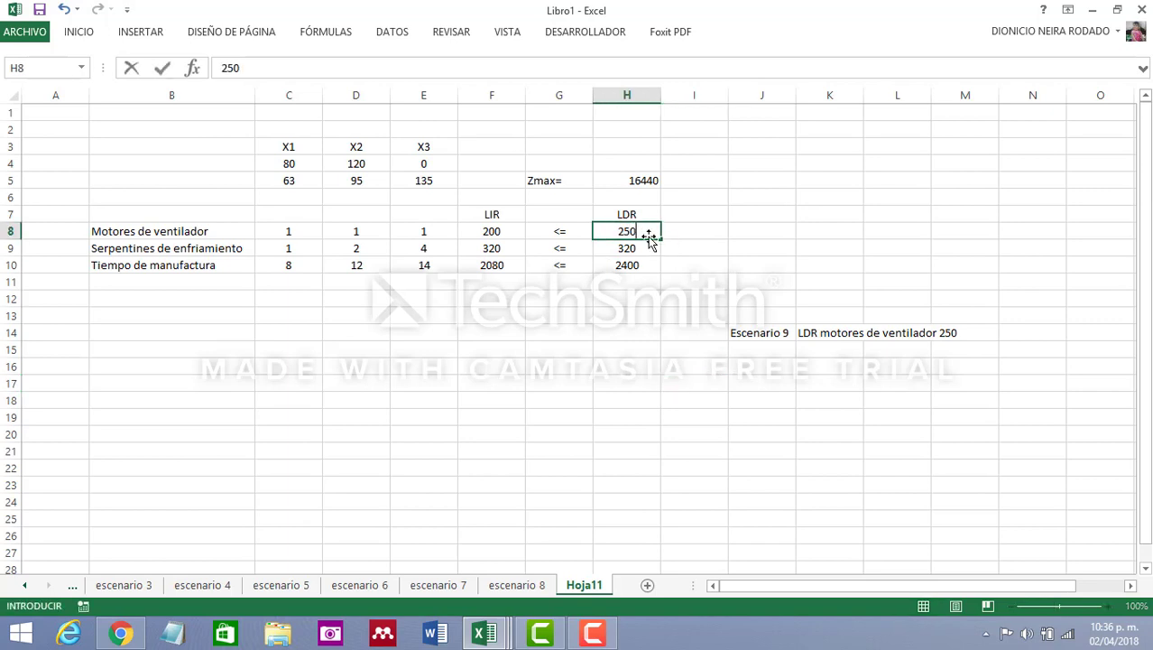
Enter 50 in cell K16, and look up the Motores de ventilador shadow price in the original sheet's sensitivity report before returning to Hoja11
{"action": "left_click", "coordinate": [844, 366]}
{"action": "type", "text": "+50"}
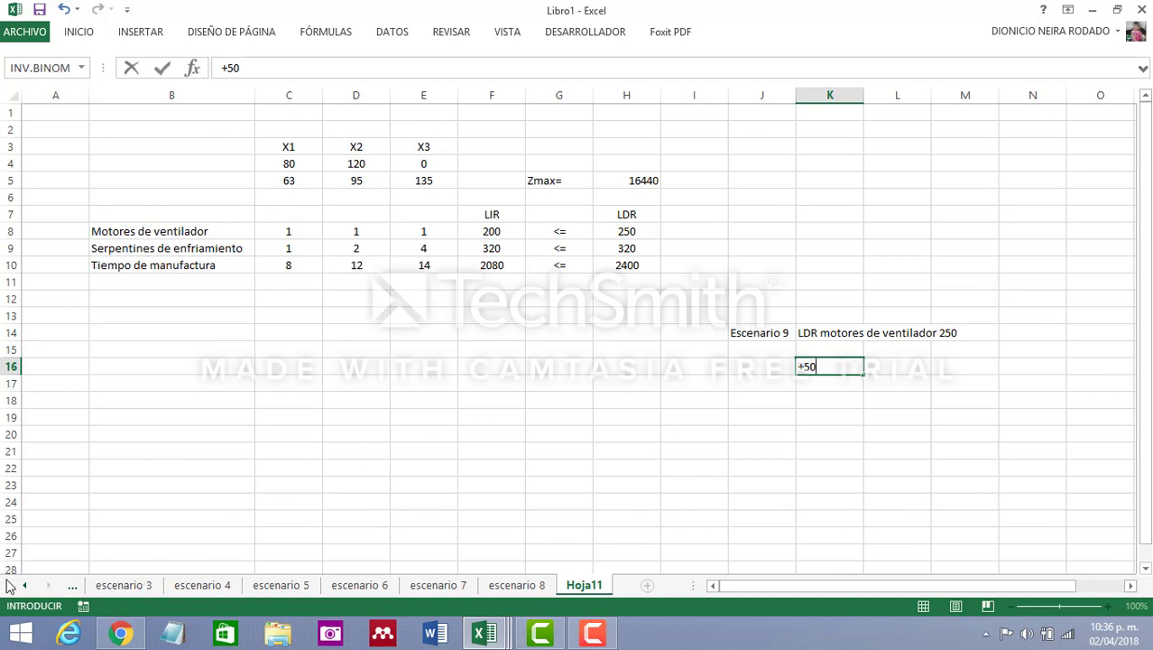
{"action": "left_click", "coordinate": [28, 592]}
{"action": "left_click", "coordinate": [27, 592]}
{"action": "left_click", "coordinate": [27, 592]}
{"action": "left_click", "coordinate": [27, 593]}
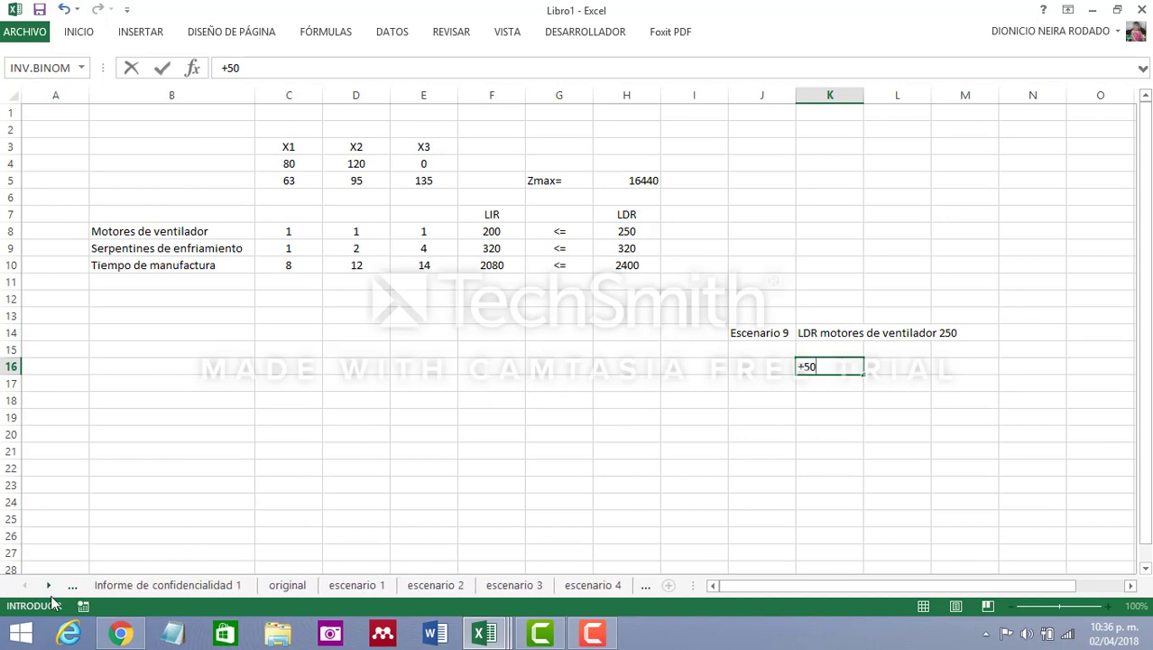
{"action": "left_click", "coordinate": [285, 585]}
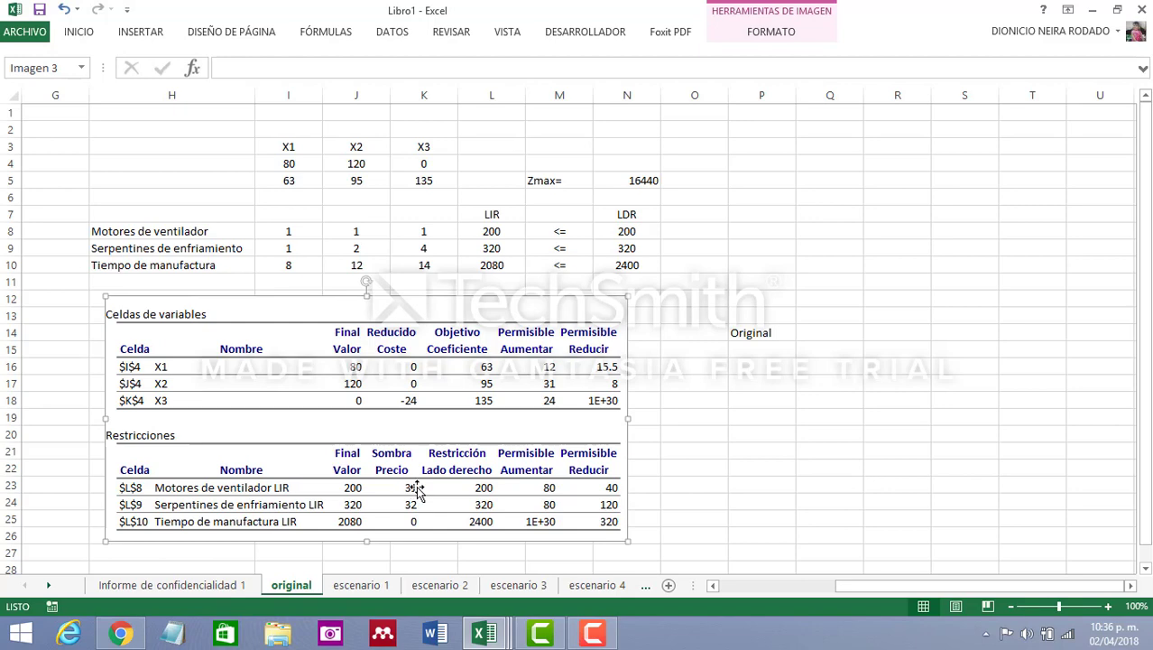
{"action": "left_click", "coordinate": [48, 586]}
{"action": "left_click", "coordinate": [47, 586]}
{"action": "left_click", "coordinate": [47, 585]}
{"action": "left_click", "coordinate": [47, 586]}
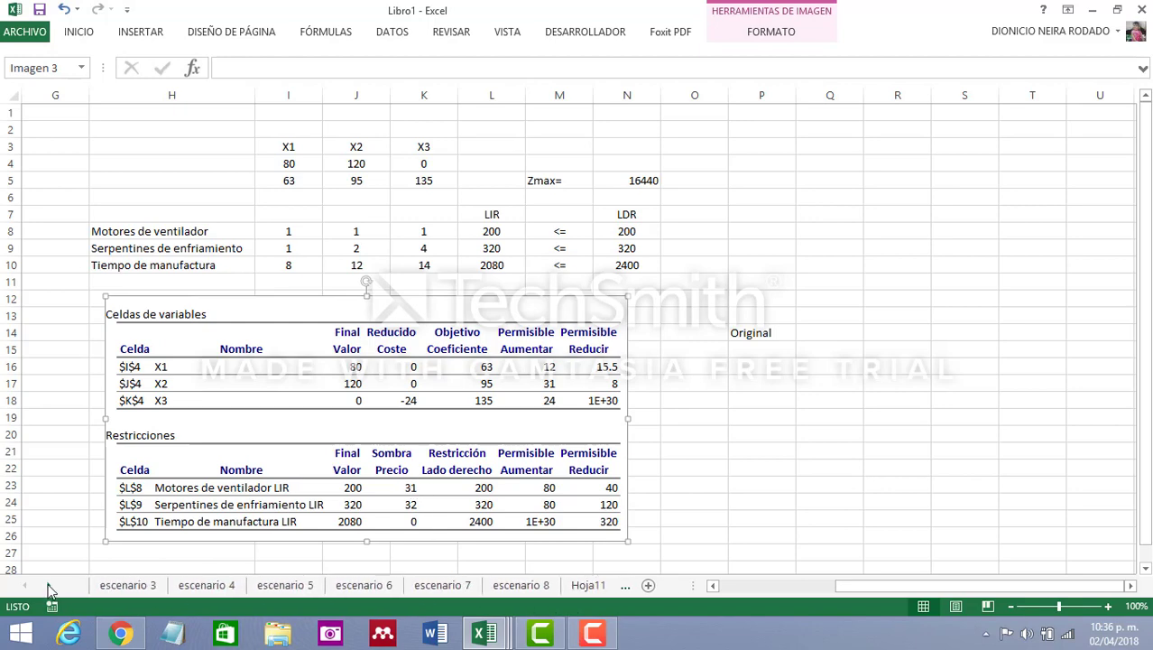
{"action": "left_click", "coordinate": [599, 587]}
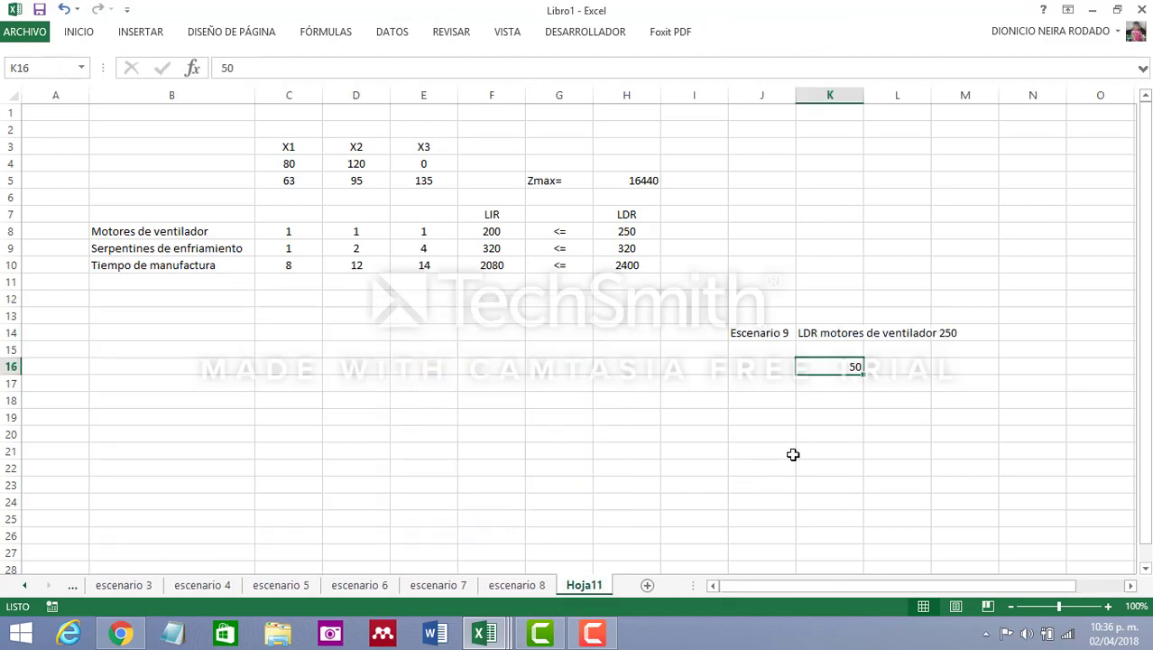
Replace the content of cell K16 with the formula +50*31 to calculate the expected increase
{"action": "left_click", "coordinate": [282, 68]}
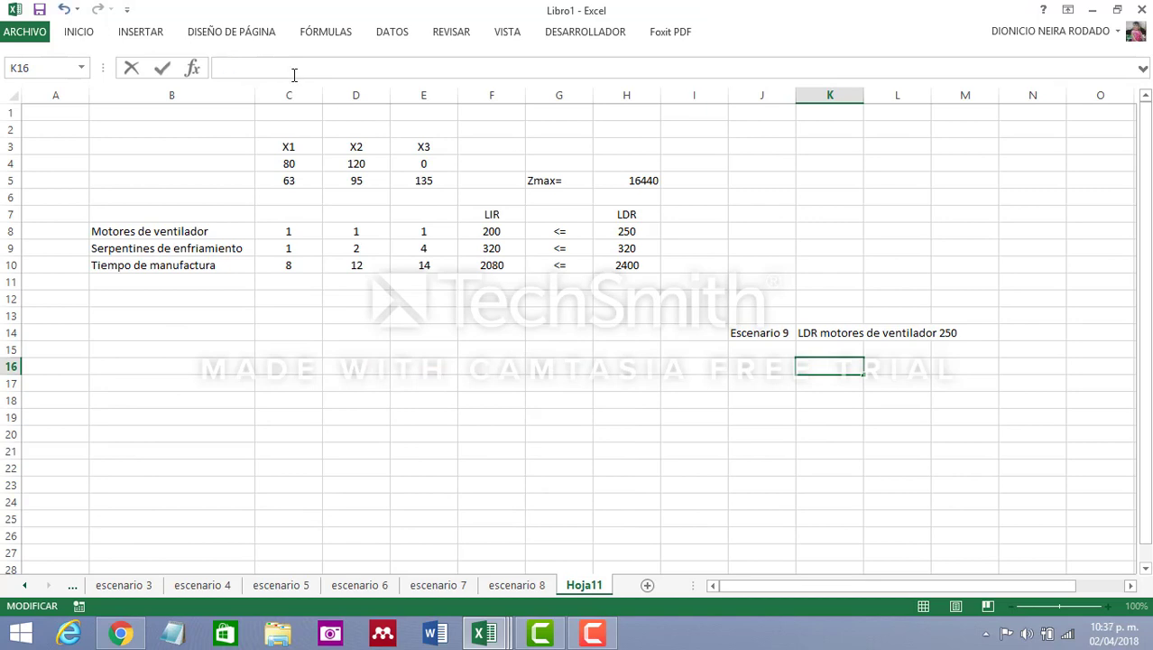
{"action": "type", "text": "+50*31"}
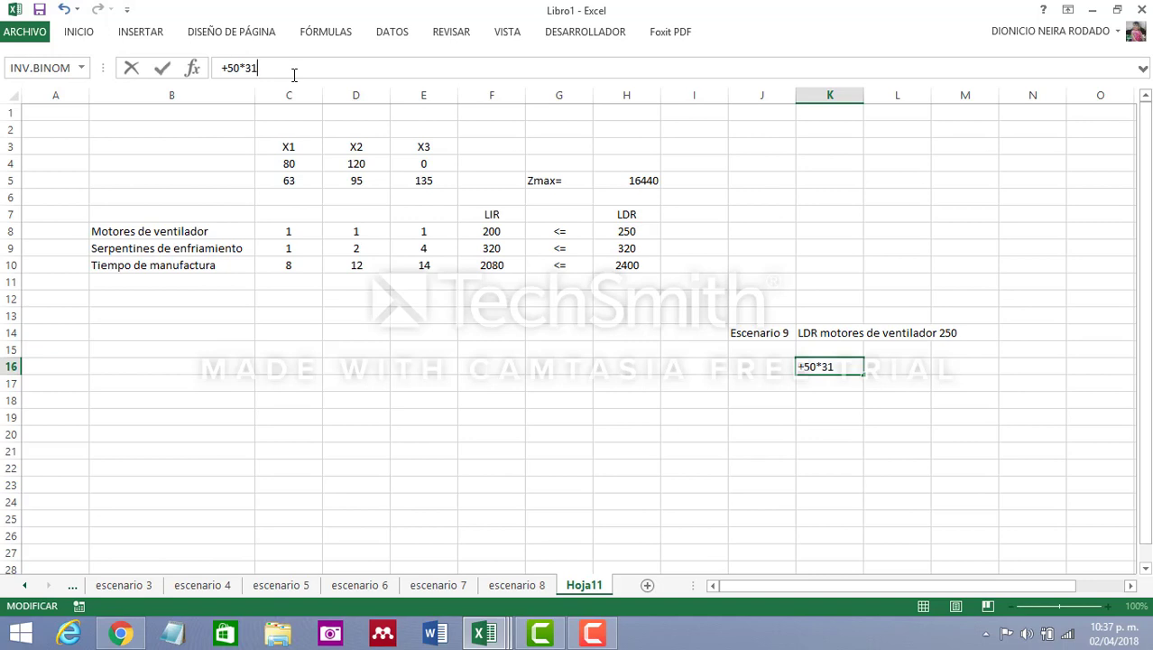
{"action": "key", "text": "Return"}
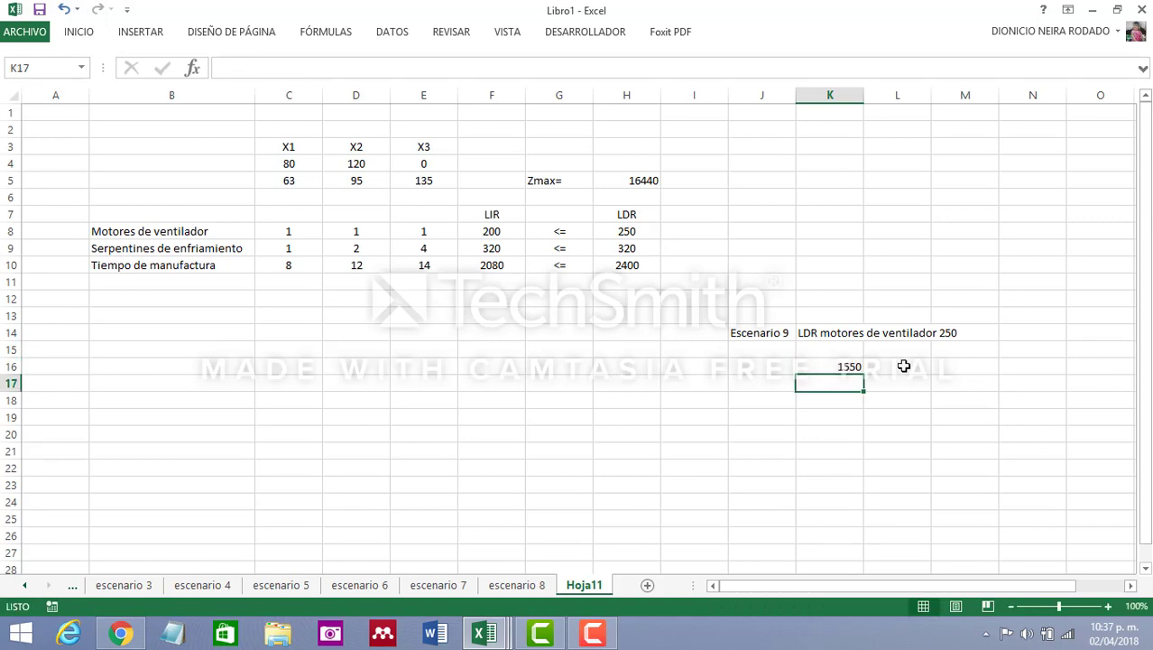
{"action": "left_click", "coordinate": [848, 365]}
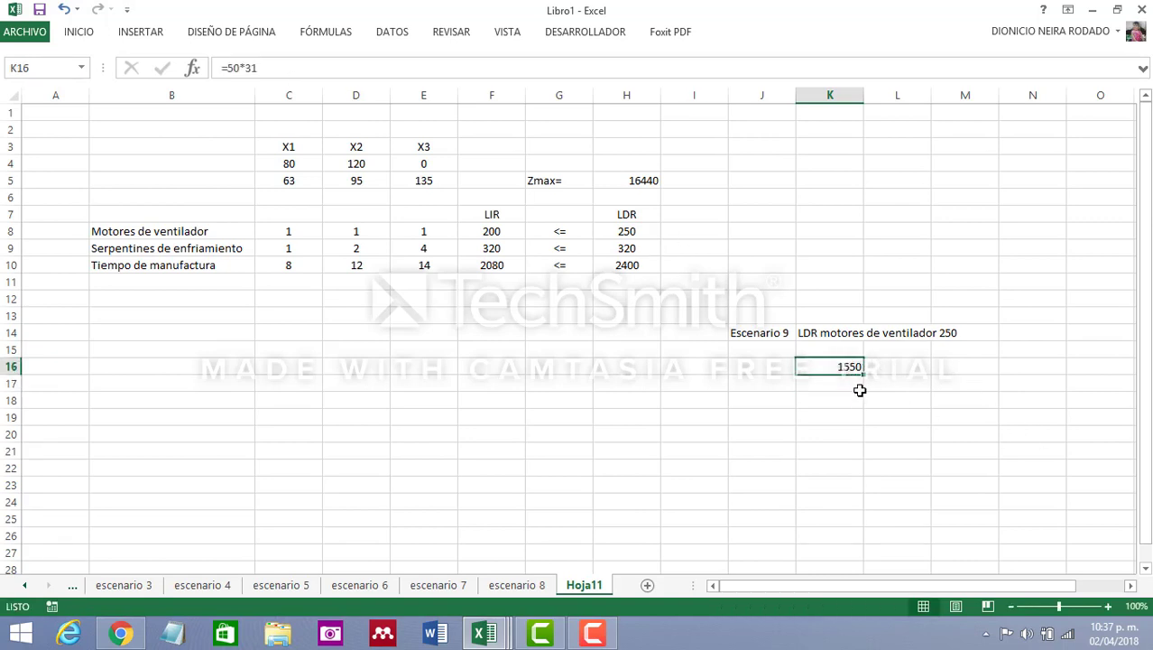
Calculate the expected new Zmax in cell K18 with the formula +16440+1550
{"action": "left_click", "coordinate": [847, 399]}
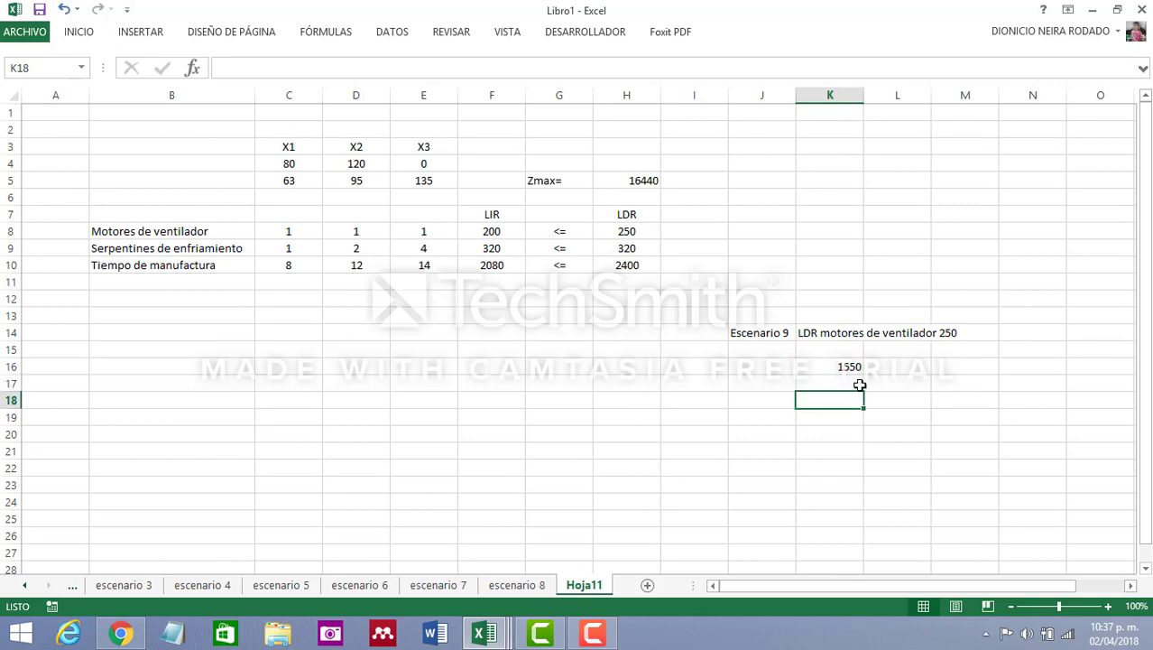
{"action": "type", "text": "+16440+15"}
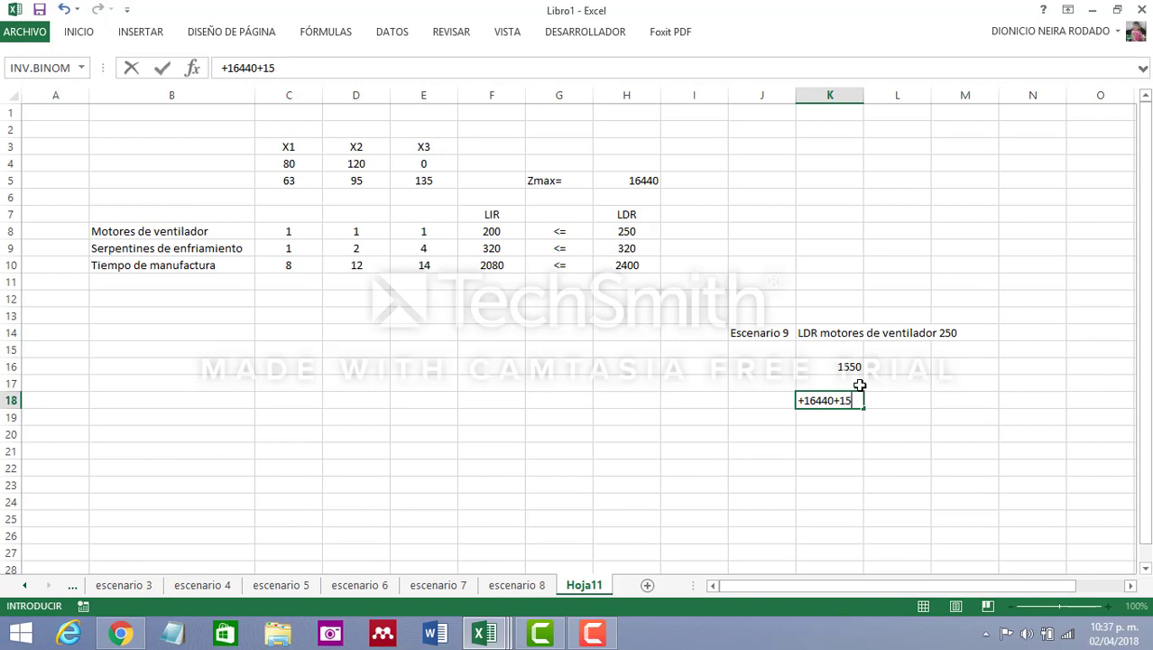
{"action": "type", "text": "50"}
{"action": "key", "text": "Return"}
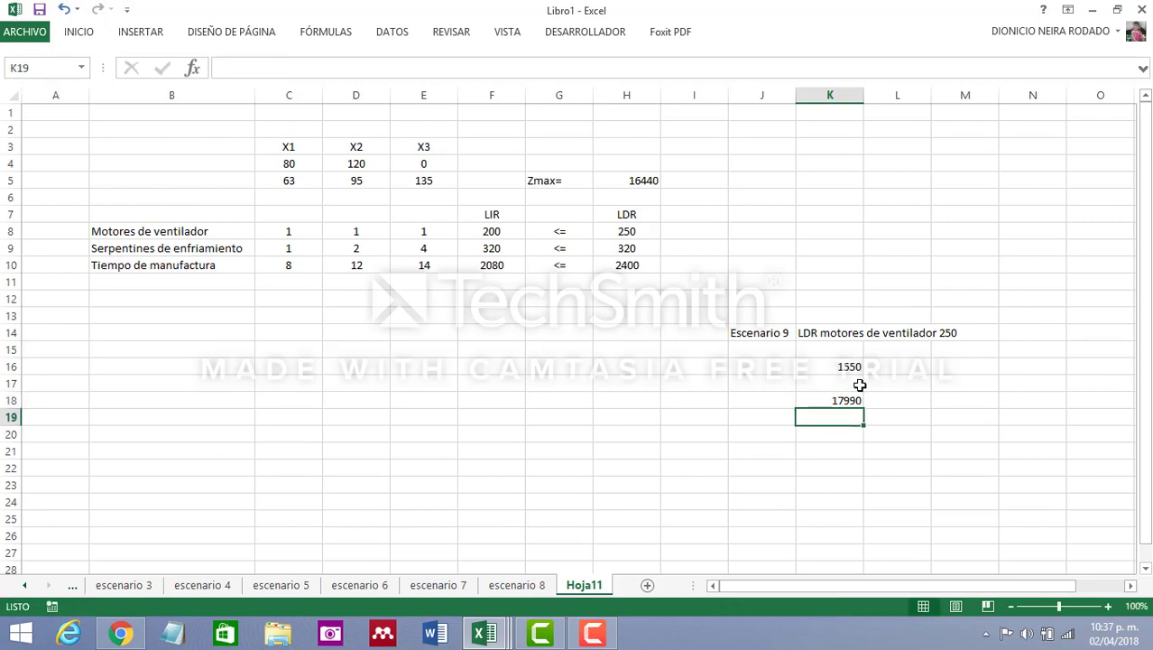
{"action": "left_click", "coordinate": [844, 402]}
{"action": "left_click", "coordinate": [642, 181]}
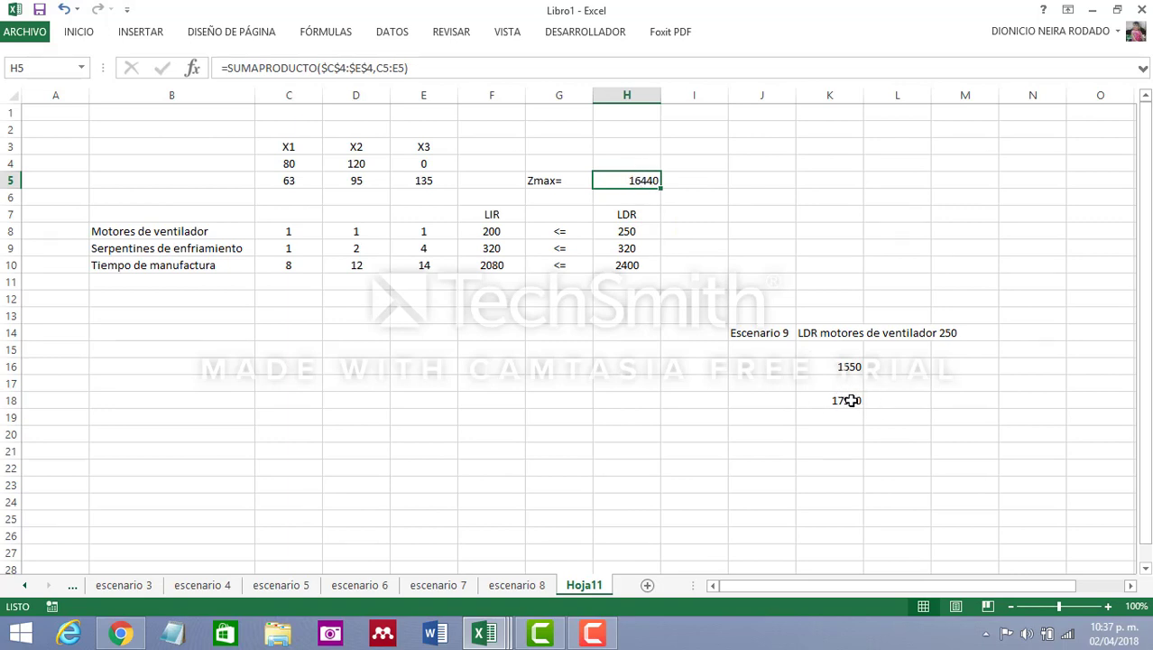
Set up Solver to maximize the Zmax cell H5 by changing the variable cells C4:E4
{"action": "left_click_drag", "start_coordinate": [520, 366], "coordinate": [542, 368]}
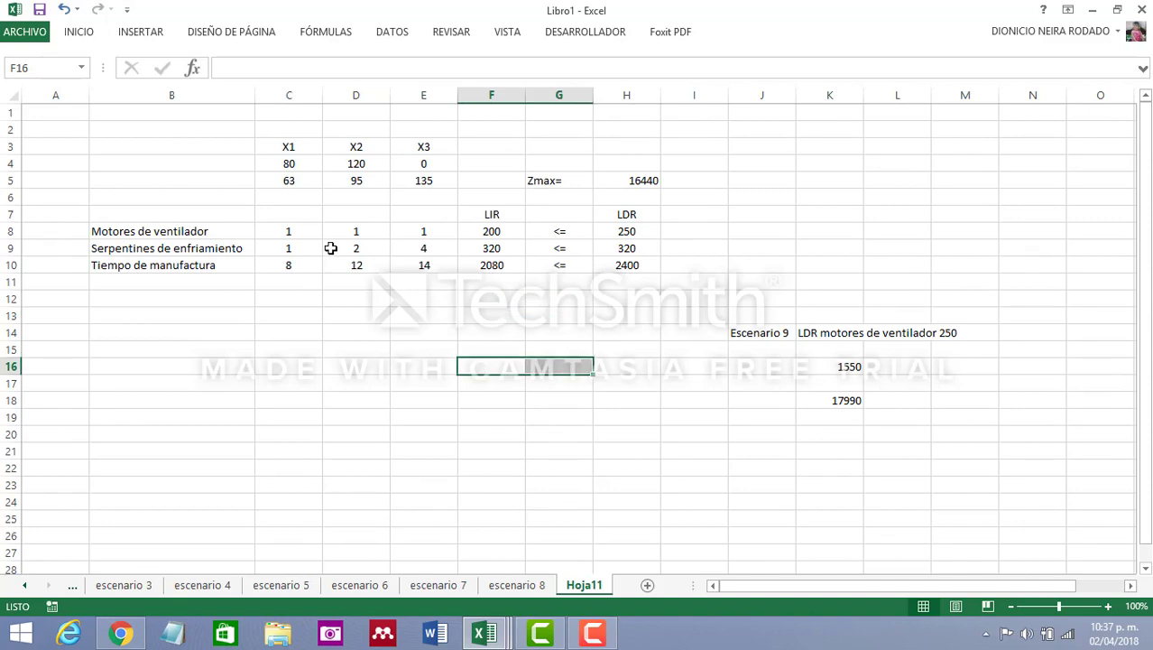
{"action": "left_click", "coordinate": [397, 36]}
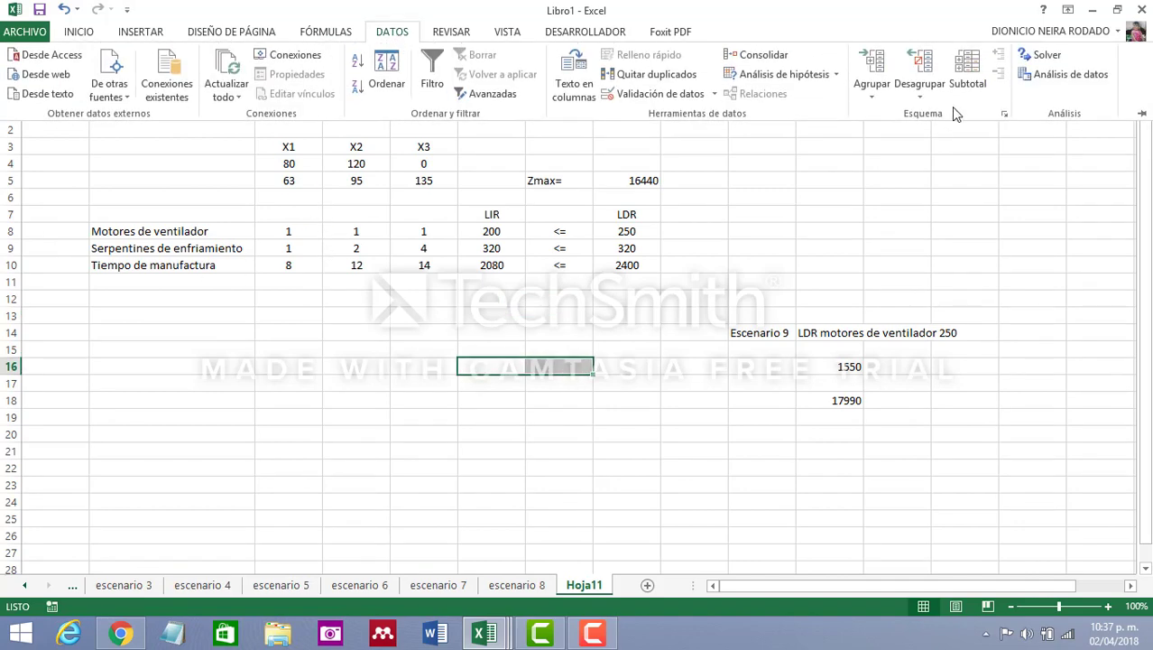
{"action": "left_click", "coordinate": [1047, 55]}
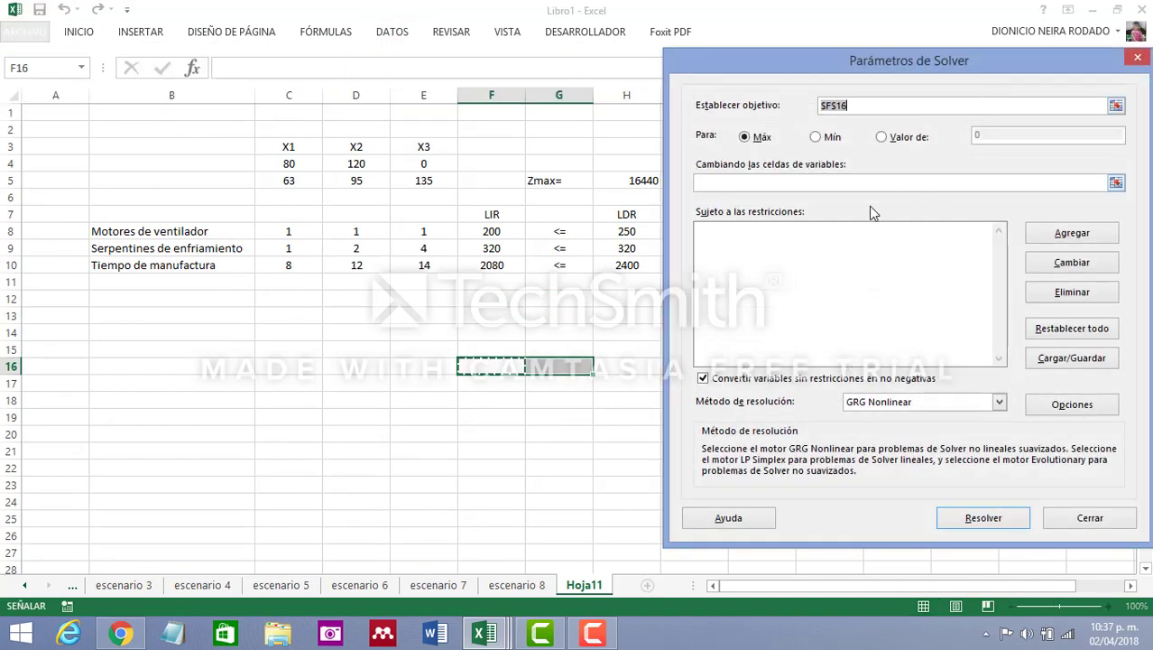
{"action": "left_click", "coordinate": [626, 180]}
{"action": "left_click", "coordinate": [742, 181]}
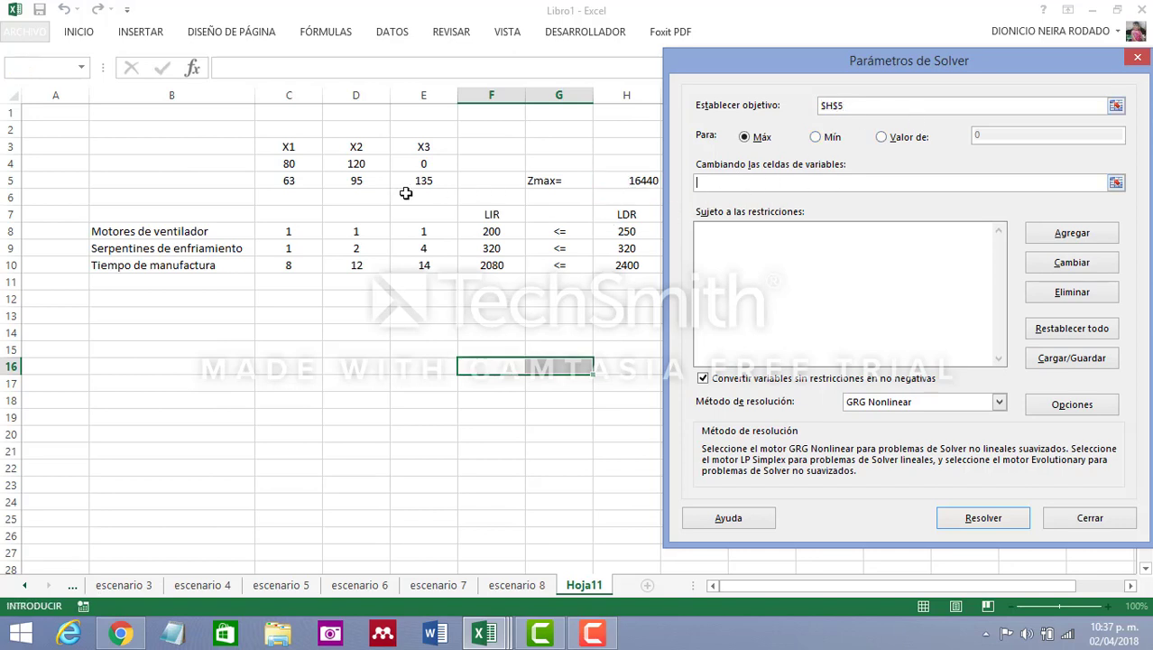
{"action": "left_click_drag", "start_coordinate": [279, 159], "coordinate": [425, 159]}
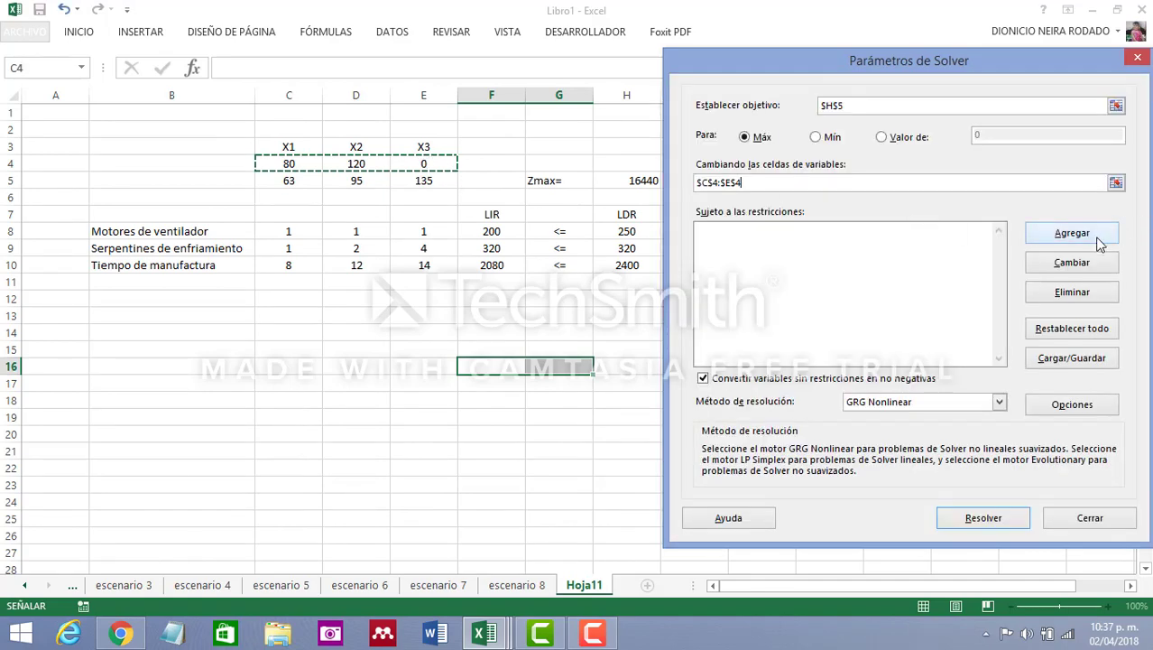
Add the Solver constraint that the LIR values F8:F10 are <= the LDR values H8:H10
{"action": "left_click", "coordinate": [1072, 234]}
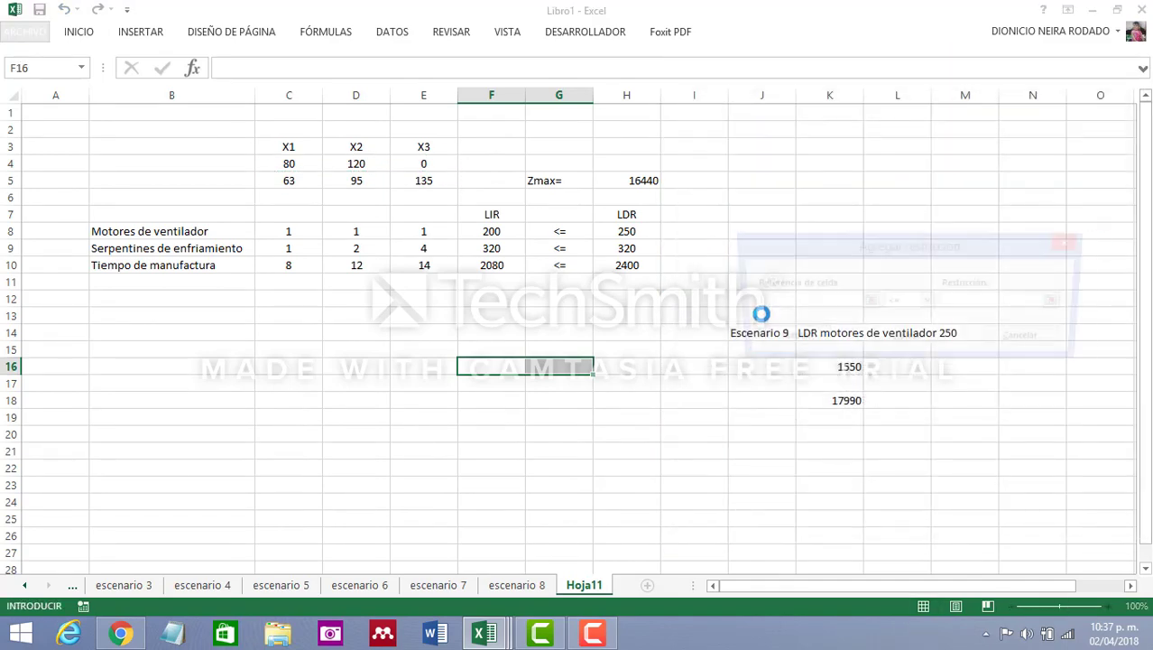
{"action": "left_click_drag", "start_coordinate": [492, 232], "coordinate": [492, 265]}
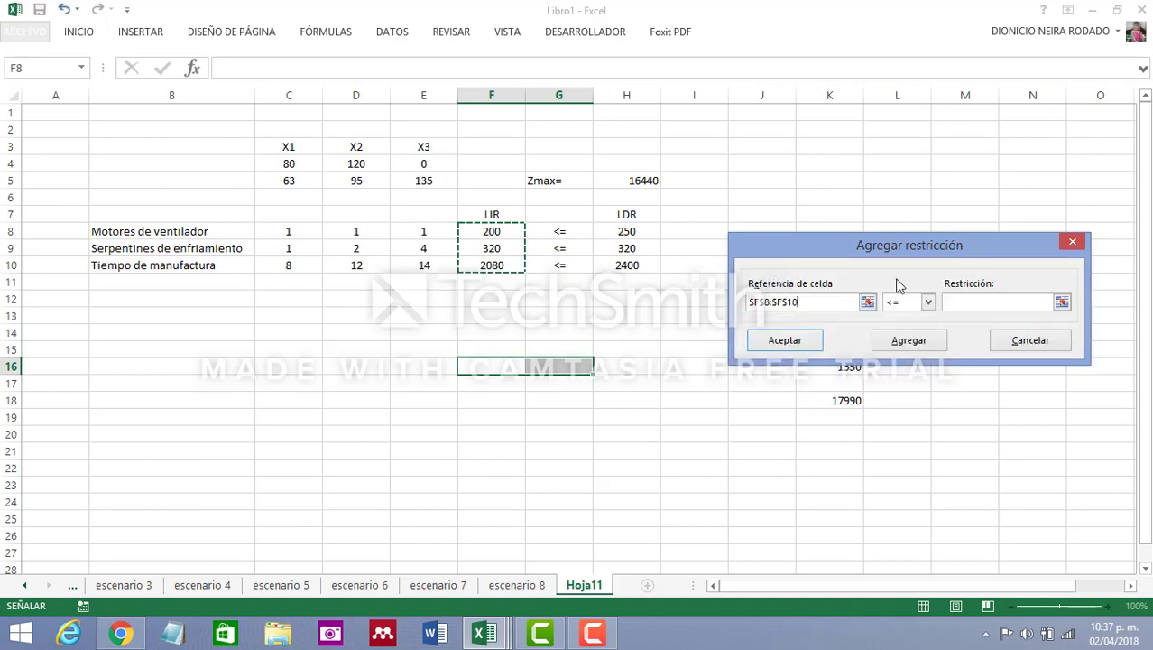
{"action": "left_click", "coordinate": [975, 302]}
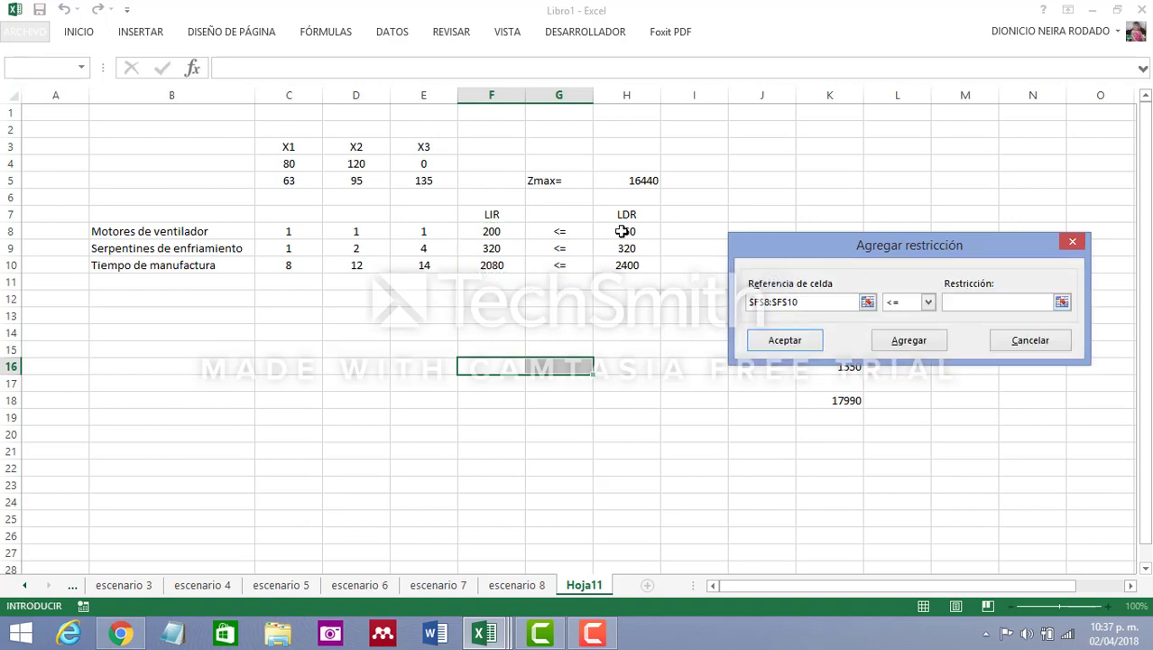
{"action": "left_click_drag", "start_coordinate": [626, 232], "coordinate": [626, 266]}
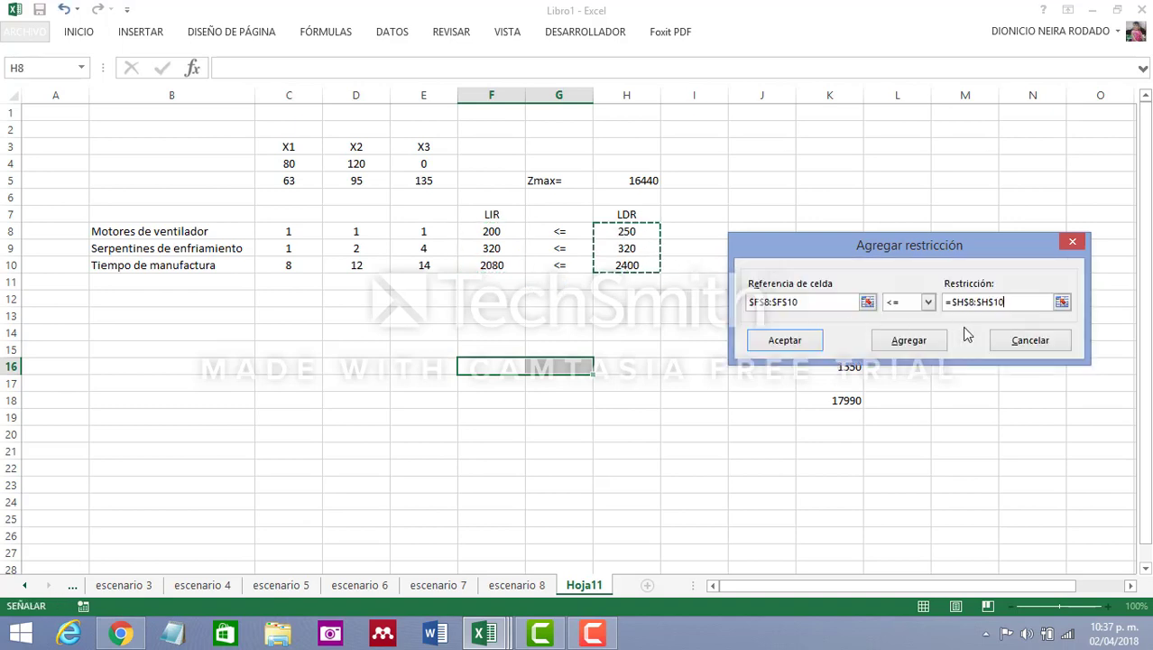
{"action": "left_click", "coordinate": [802, 343]}
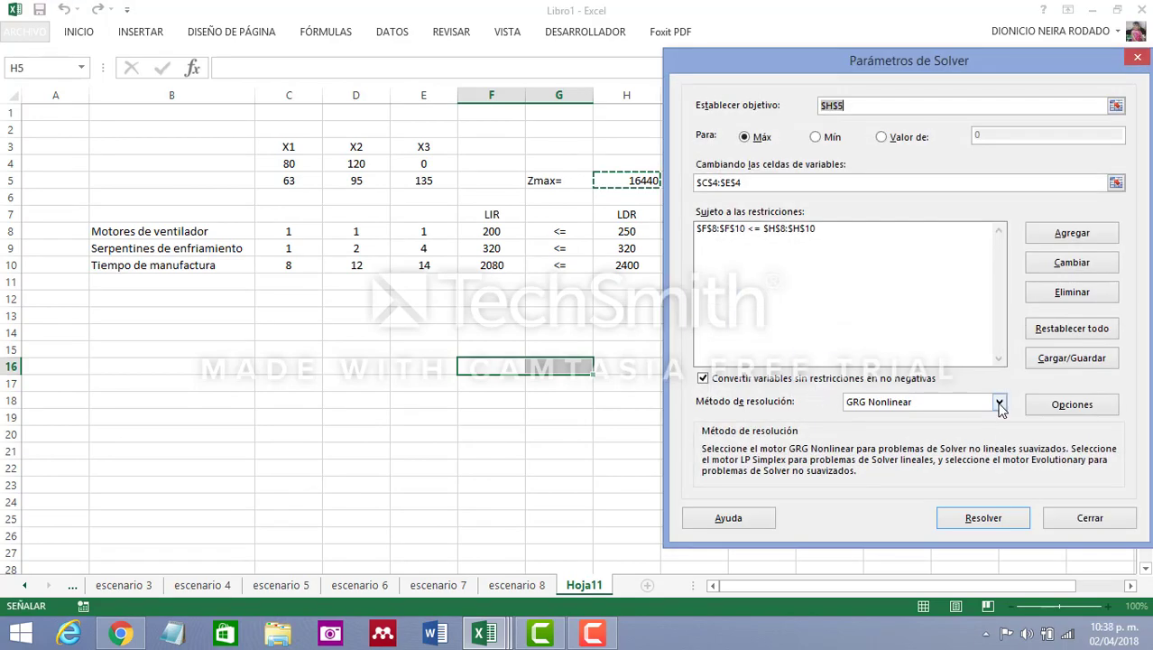
Solve the model with the Simplex LP method and keep the Solver solution
{"action": "left_click", "coordinate": [999, 404]}
{"action": "left_click", "coordinate": [927, 429]}
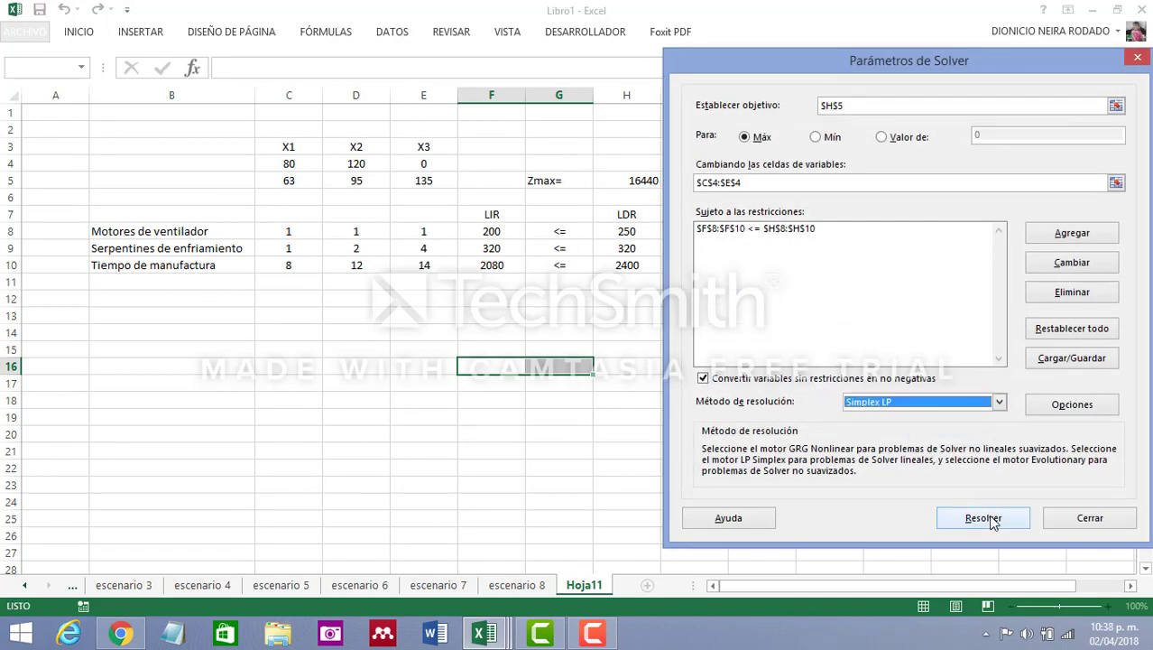
{"action": "left_click", "coordinate": [989, 517]}
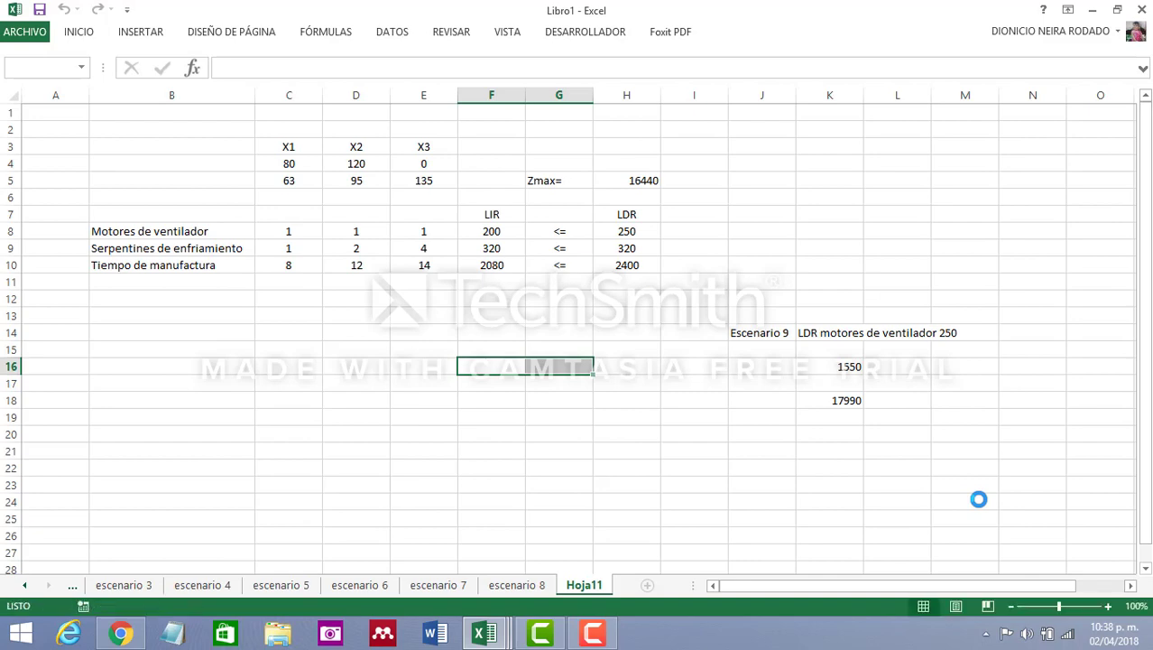
{"action": "left_click_drag", "start_coordinate": [642, 162], "coordinate": [607, 191]}
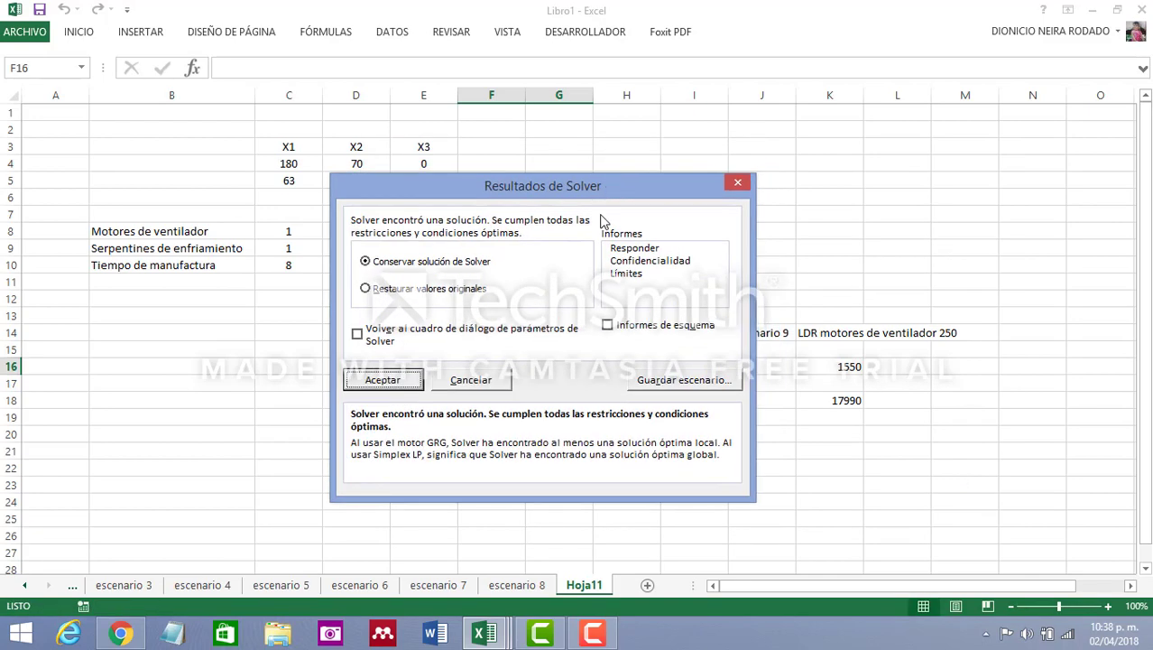
{"action": "left_click", "coordinate": [404, 379]}
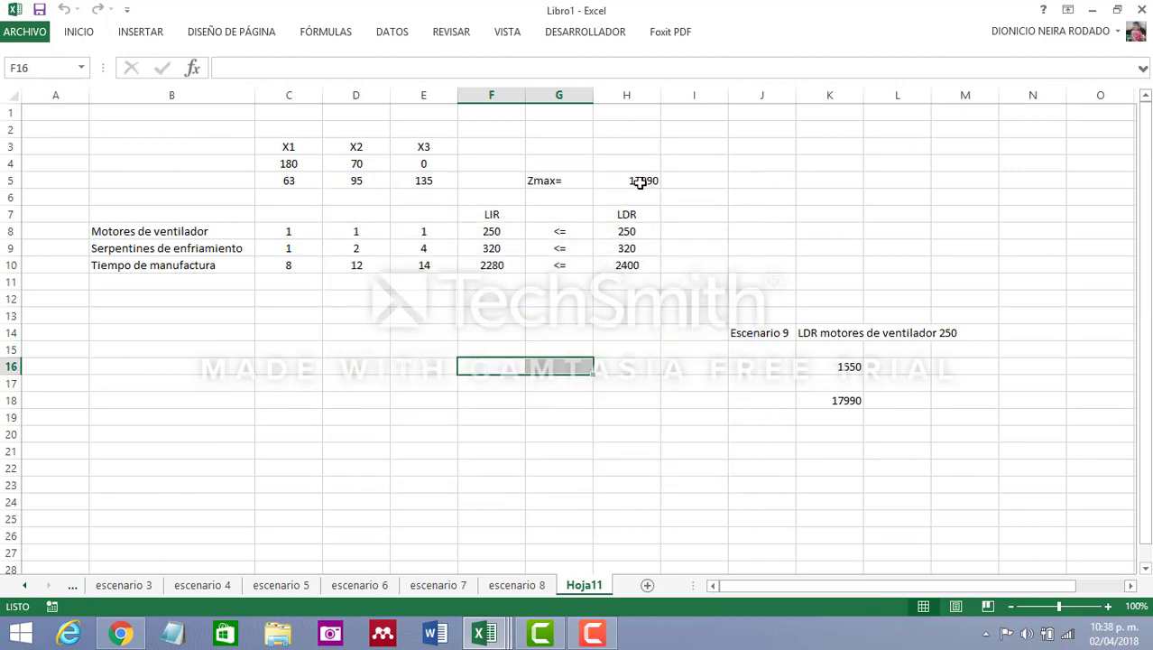
Compare the solved Zmax in cell H5 with the value calculated in cell K18
{"action": "left_click", "coordinate": [641, 180]}
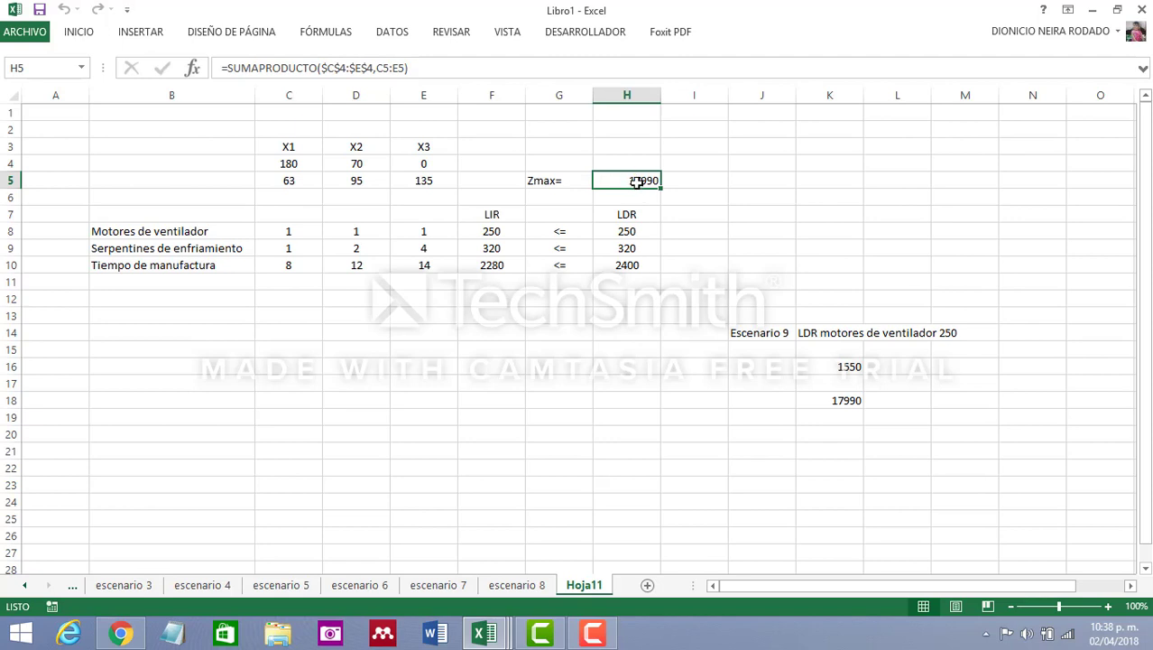
{"action": "left_click", "coordinate": [842, 400]}
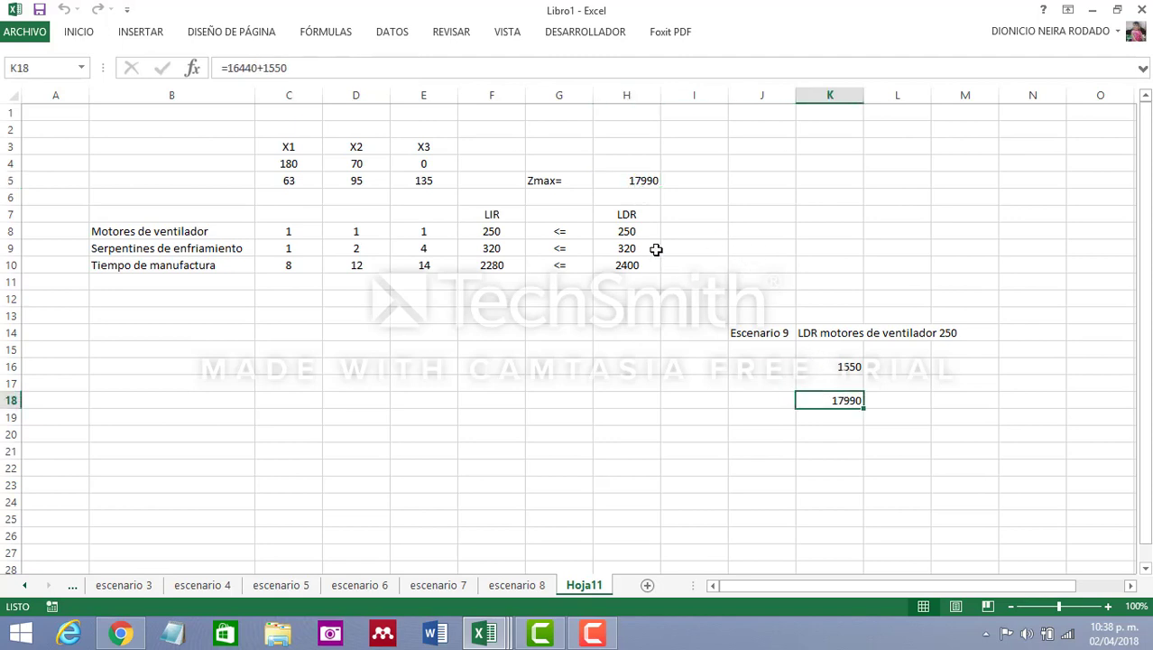
{"action": "left_click", "coordinate": [643, 181]}
{"action": "left_click", "coordinate": [847, 402]}
{"action": "left_click", "coordinate": [652, 184]}
{"action": "left_click", "coordinate": [839, 400]}
{"action": "left_click", "coordinate": [644, 185]}
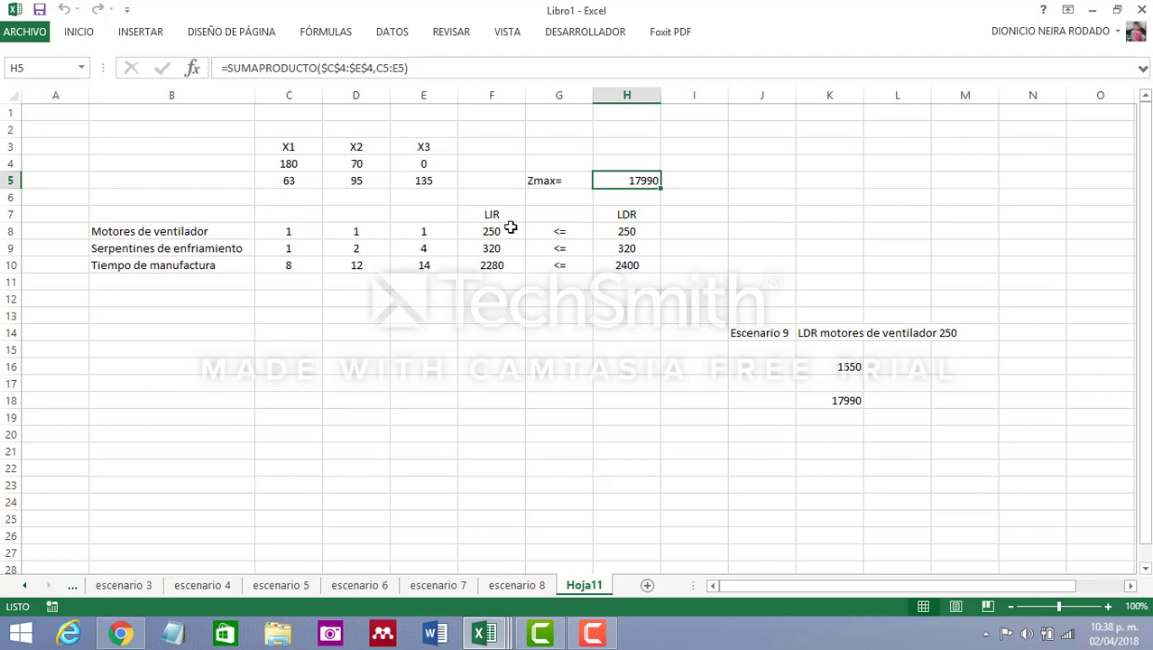
Examine the solved values of X1 and X2 in cells C4 and D4
{"action": "left_click", "coordinate": [292, 164]}
{"action": "left_click", "coordinate": [346, 162]}
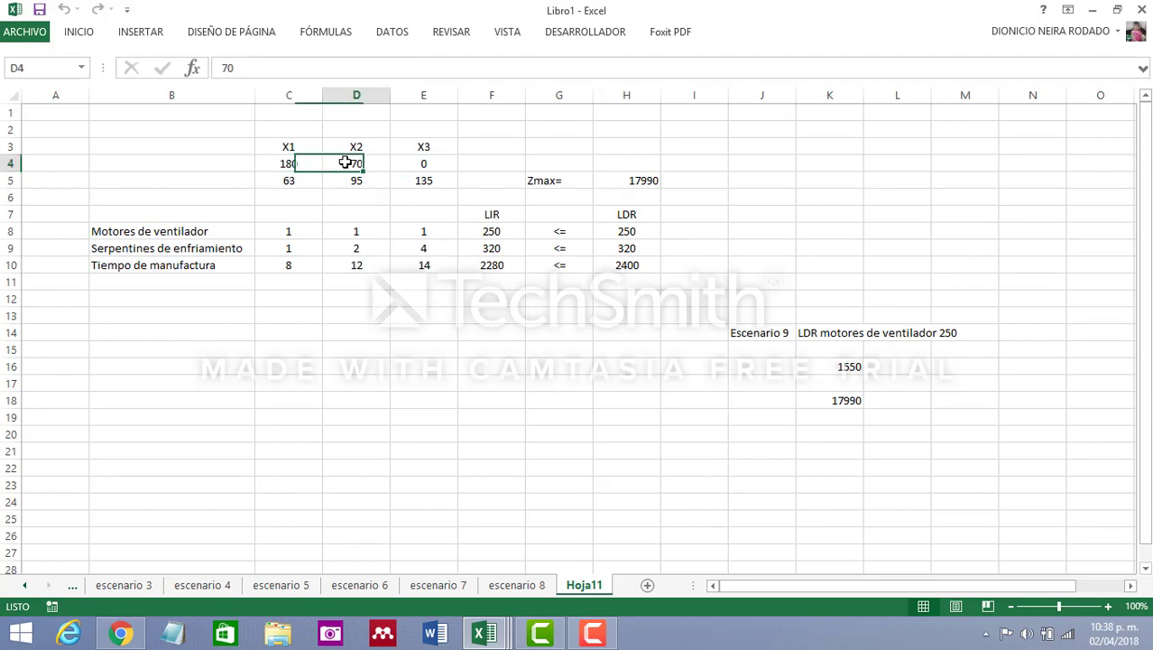
{"action": "left_click", "coordinate": [297, 166]}
{"action": "left_click", "coordinate": [352, 166]}
{"action": "left_click", "coordinate": [285, 164]}
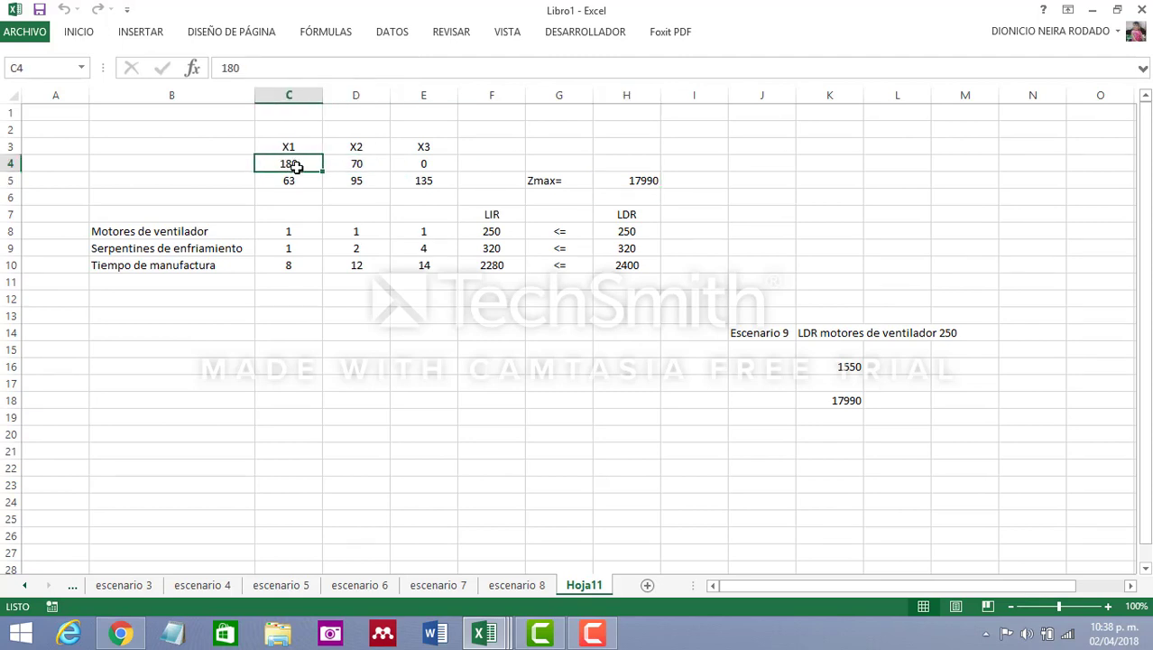
{"action": "left_click", "coordinate": [356, 164]}
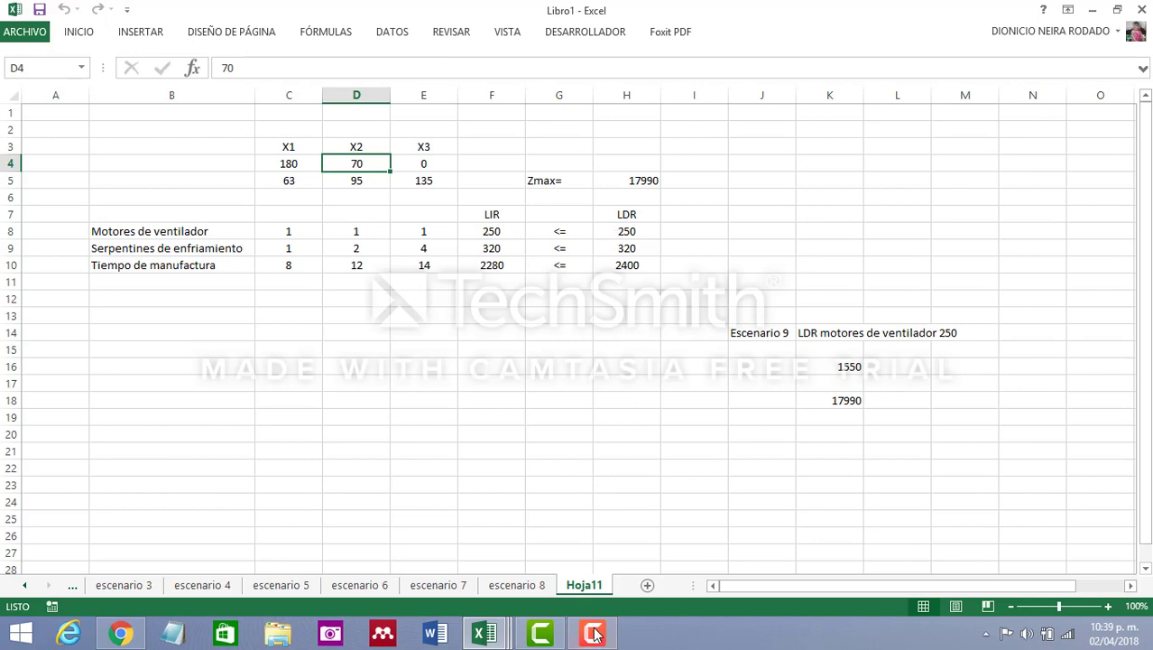
Rename the solved Hoja11 sheet as escenario 9
{"action": "double_click", "coordinate": [595, 586]}
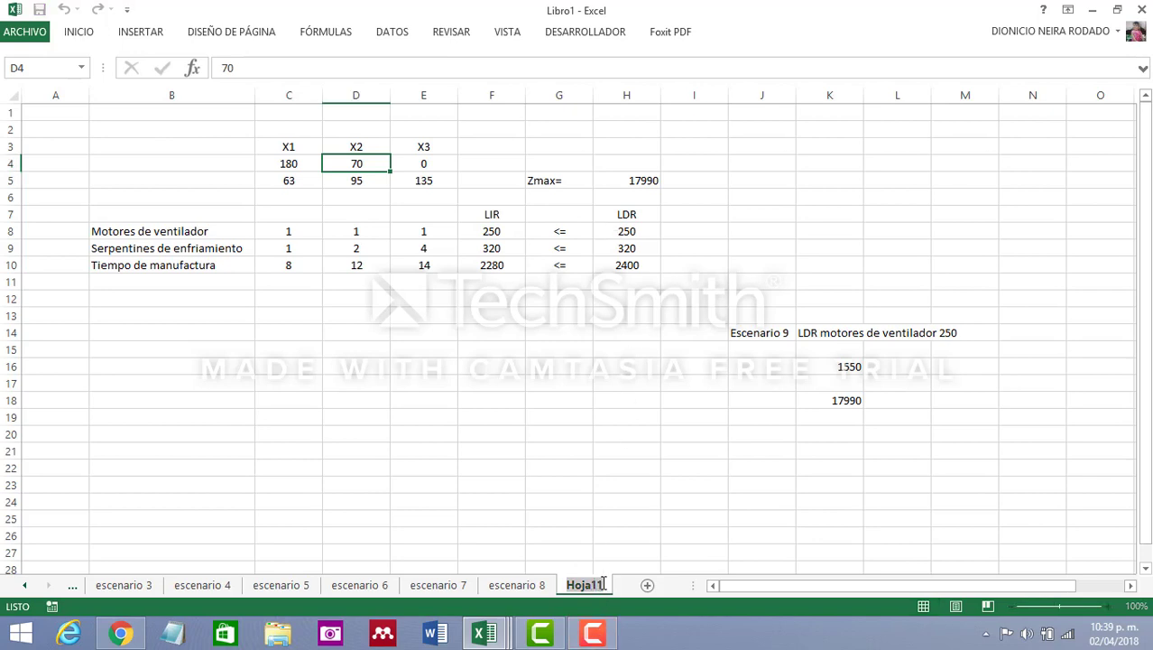
{"action": "type", "text": "escenar"}
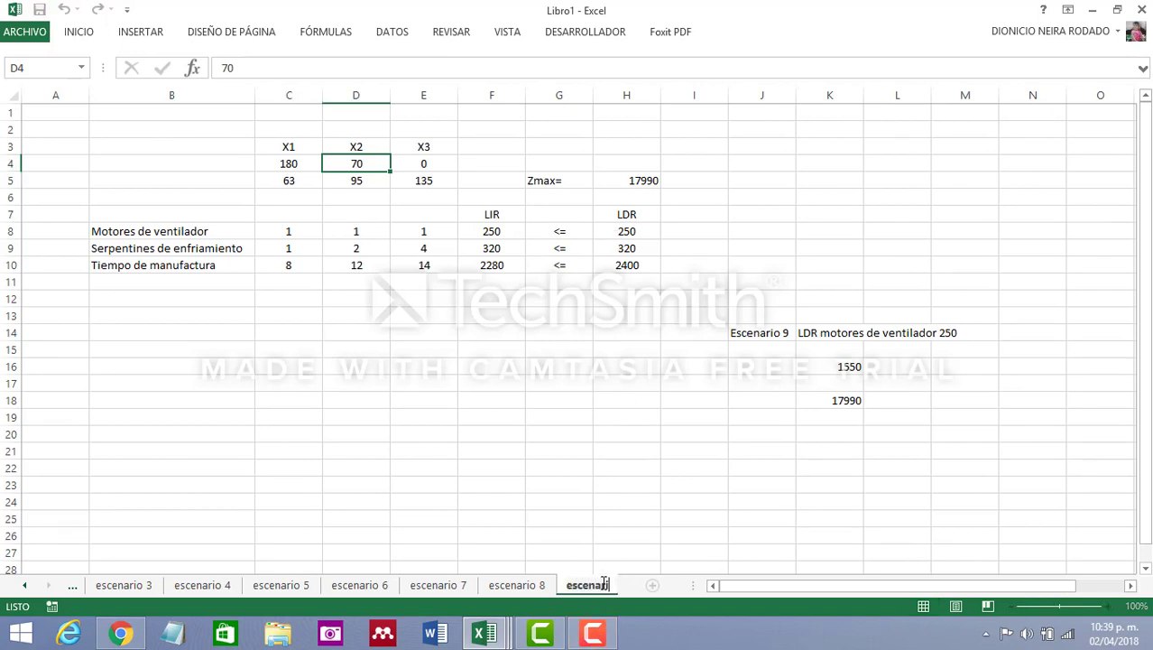
{"action": "type", "text": "io 9"}
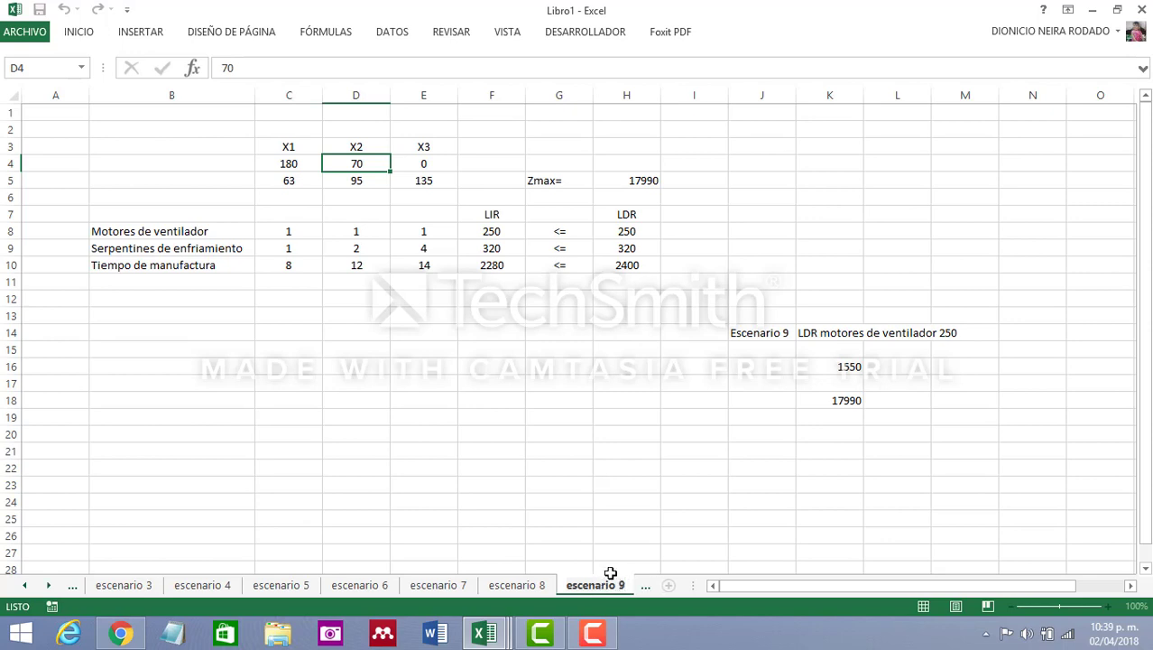
{"action": "left_click", "coordinate": [663, 535]}
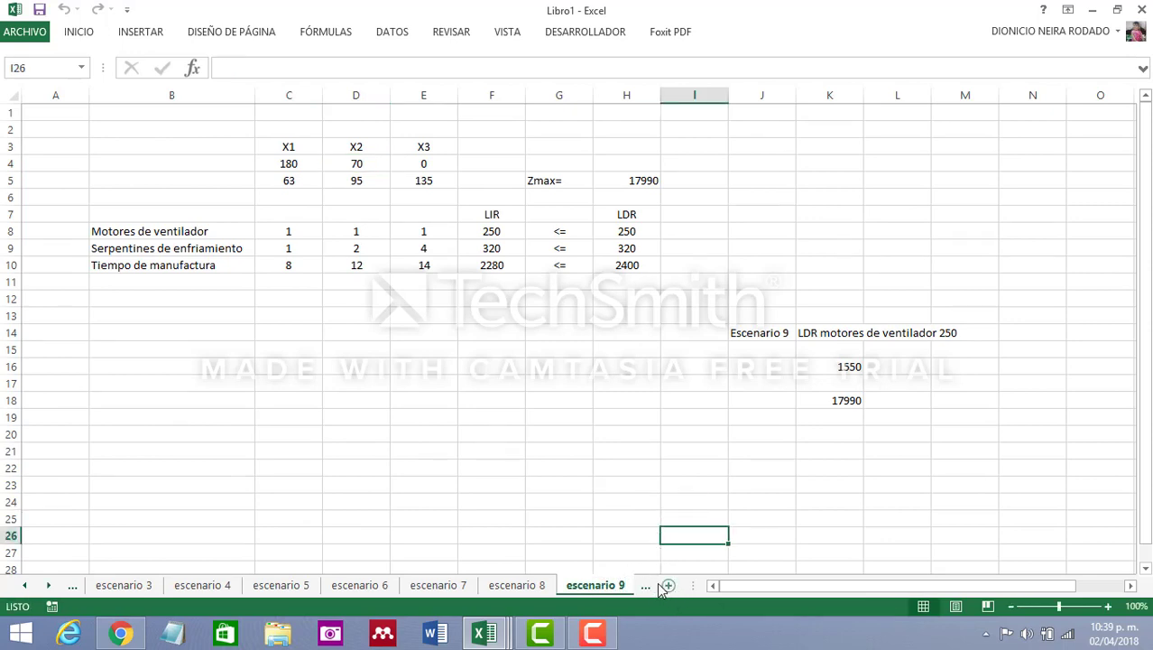
Copy the entire escenario 9 sheet contents into a new sheet
{"action": "left_click", "coordinate": [11, 94]}
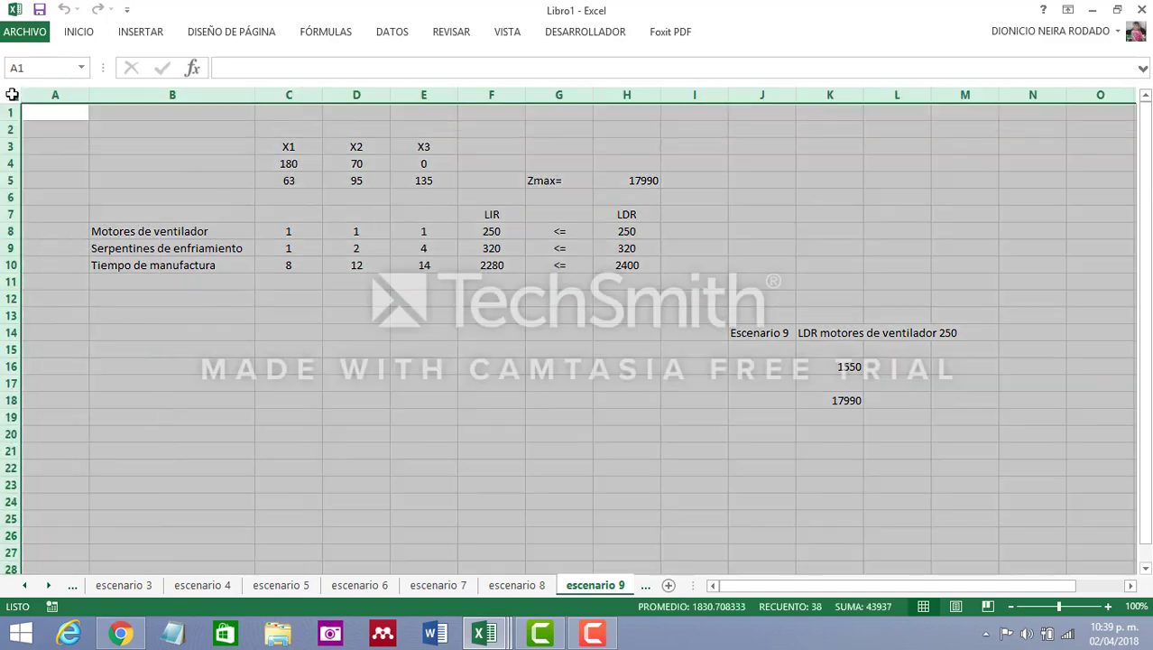
{"action": "key", "text": "ctrl+c"}
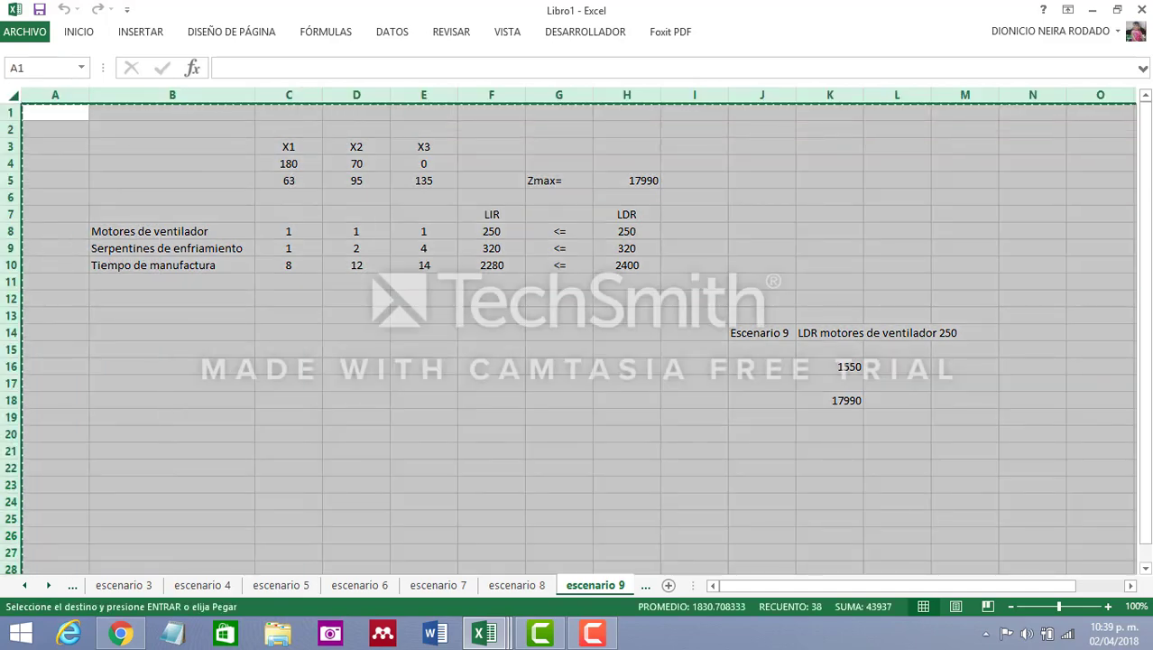
{"action": "left_click", "coordinate": [668, 585]}
{"action": "left_click", "coordinate": [11, 94]}
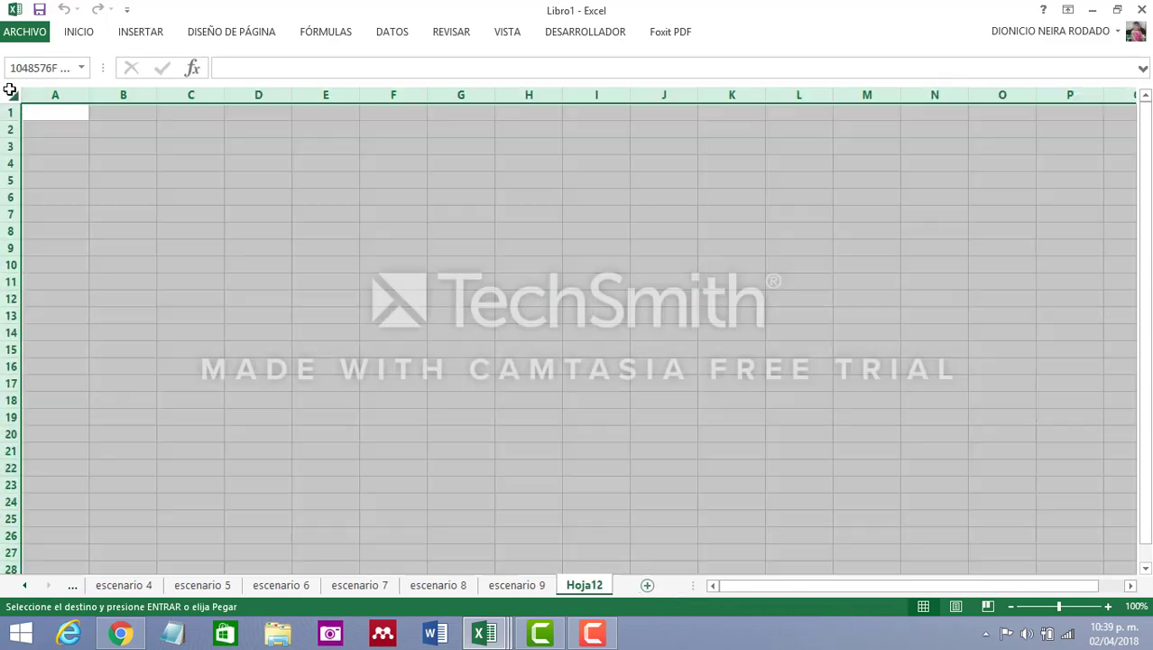
{"action": "key", "text": "ctrl+v"}
{"action": "left_click", "coordinate": [673, 332]}
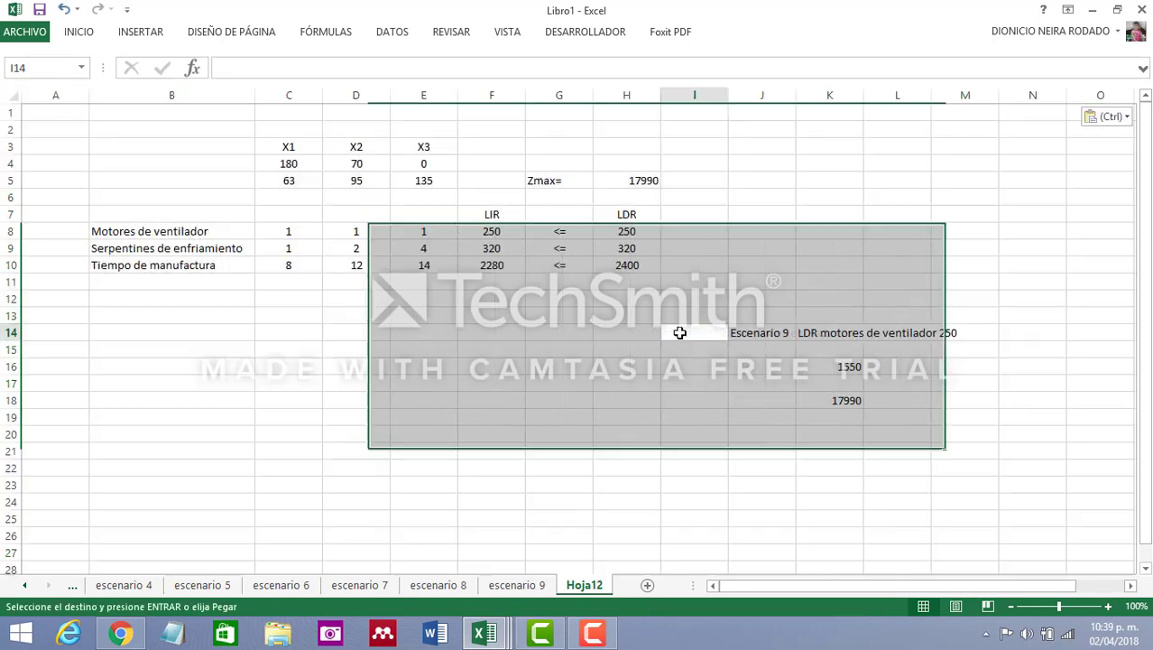
Change the scenario label in cell J14 to Escenario 10
{"action": "left_click", "coordinate": [736, 332]}
{"action": "left_click", "coordinate": [305, 74]}
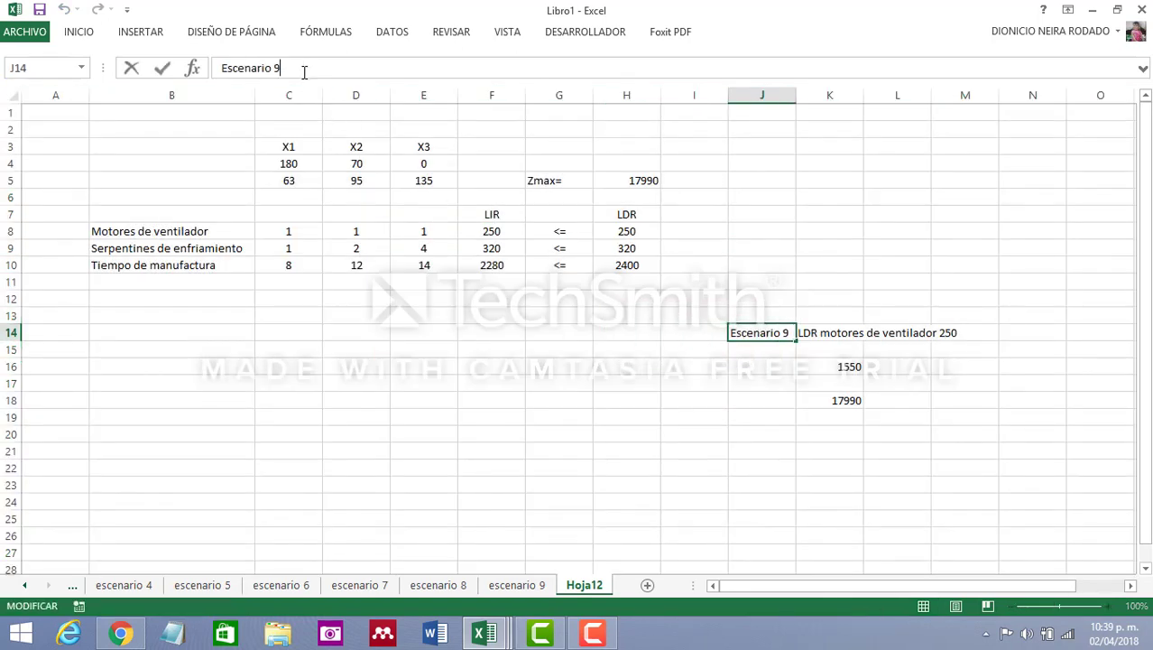
{"action": "type", "text": "10"}
{"action": "left_click", "coordinate": [752, 446]}
Change the scenario description in cell K14 to LDR motores de ventilador 150
{"action": "left_click", "coordinate": [826, 331]}
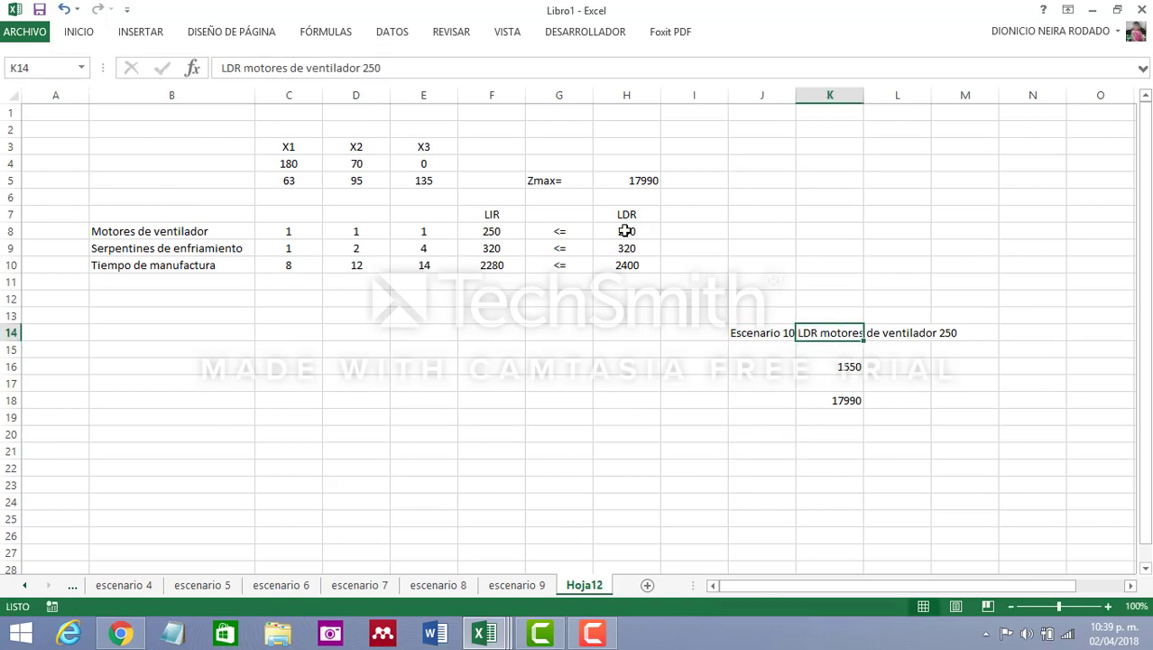
{"action": "left_click", "coordinate": [389, 69]}
{"action": "key", "text": "BackSpace"}
{"action": "key", "text": "BackSpace"}
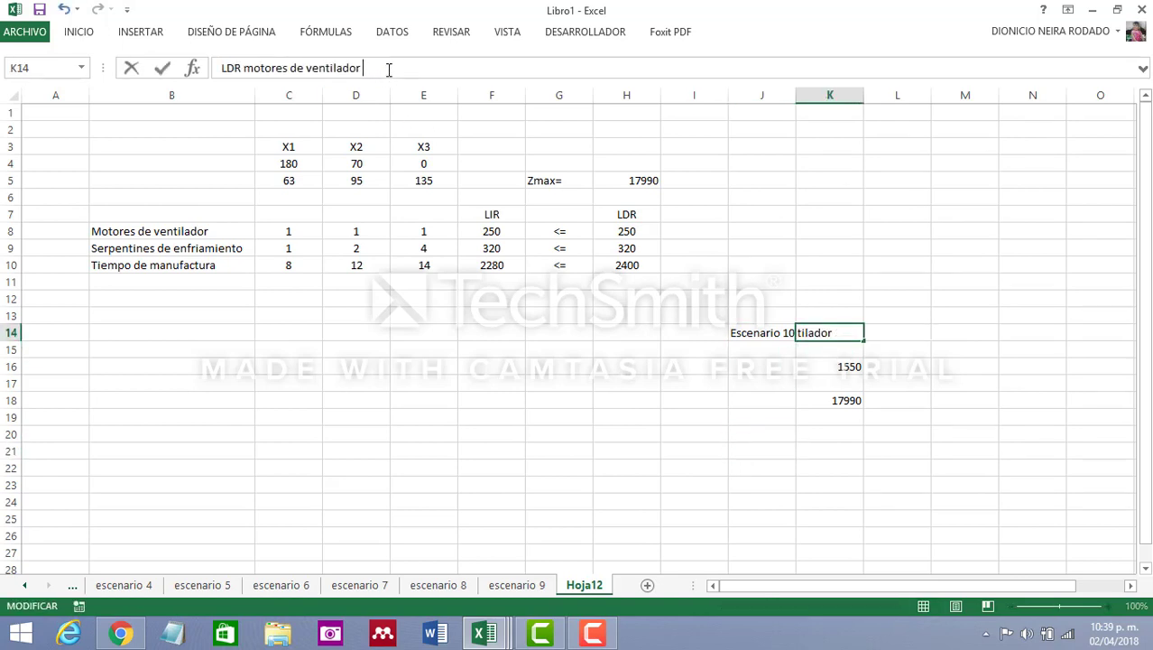
{"action": "left_click", "coordinate": [453, 455]}
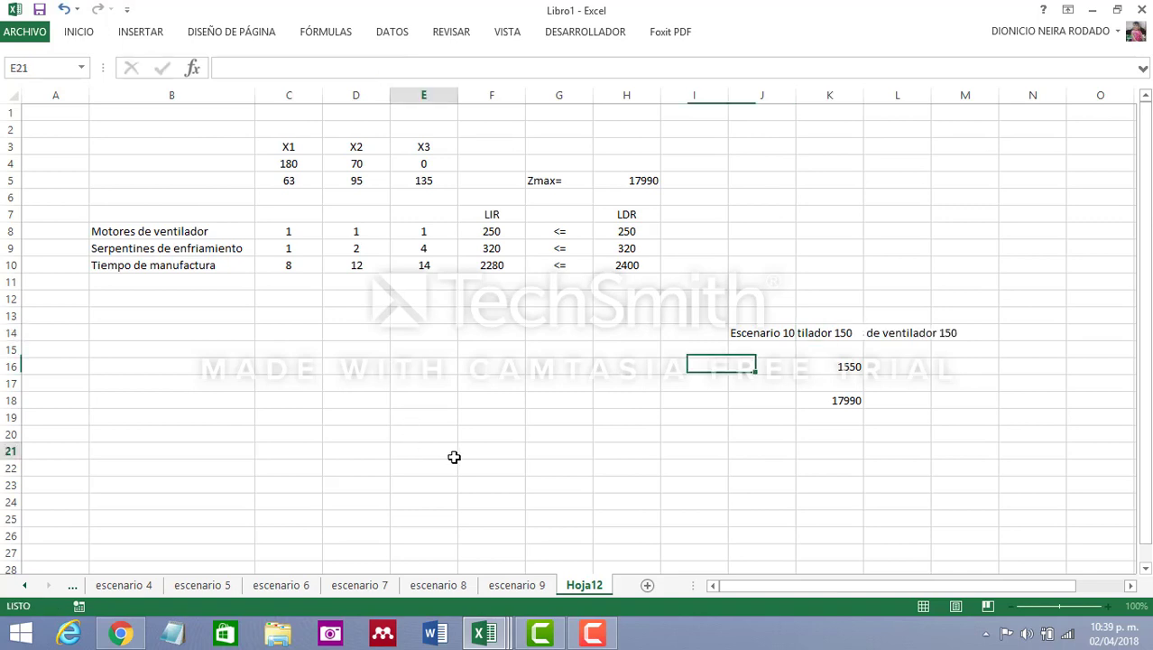
Make the change calculation in cell K16 negative, as =-50*31
{"action": "left_click", "coordinate": [847, 369]}
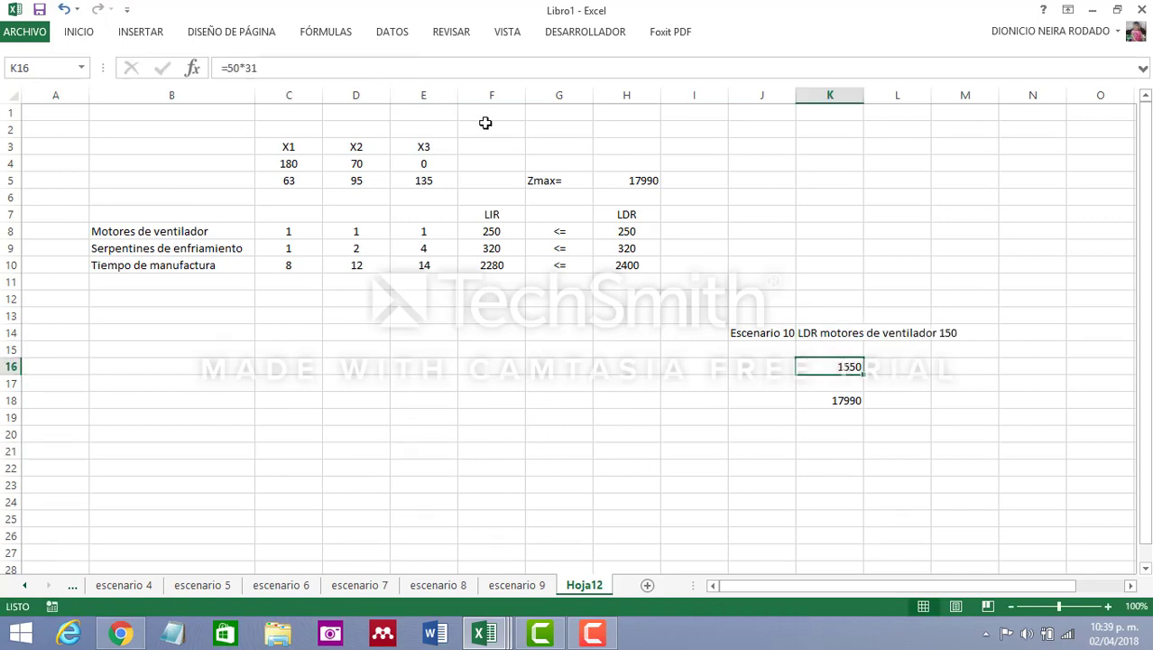
{"action": "left_click", "coordinate": [232, 68]}
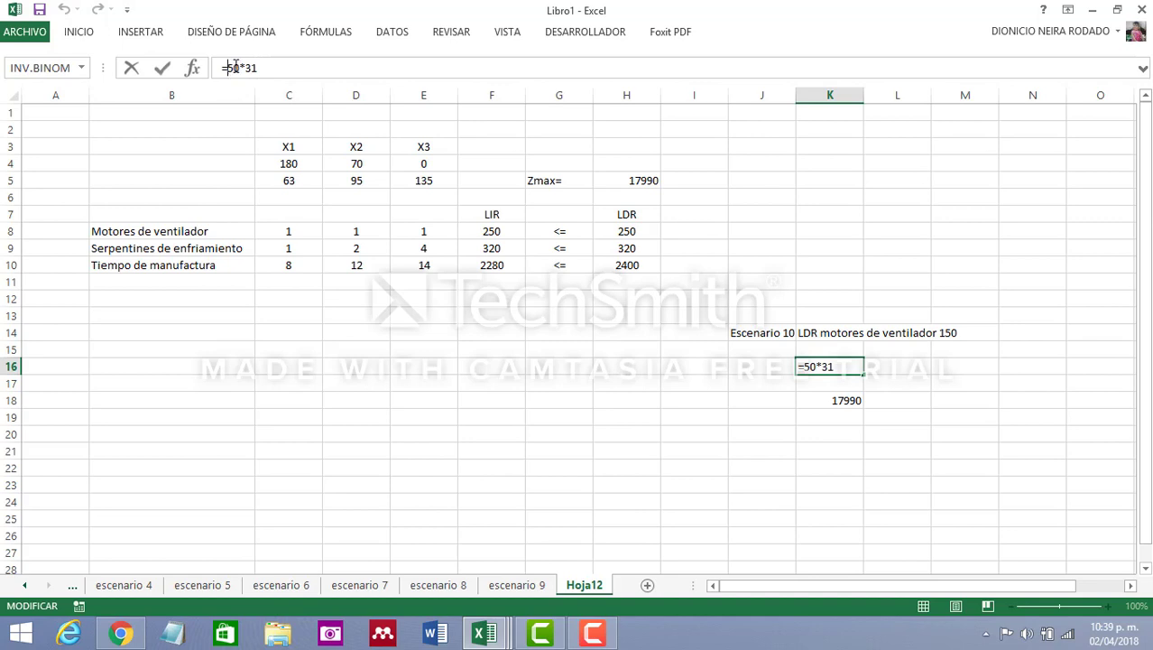
{"action": "type", "text": "-"}
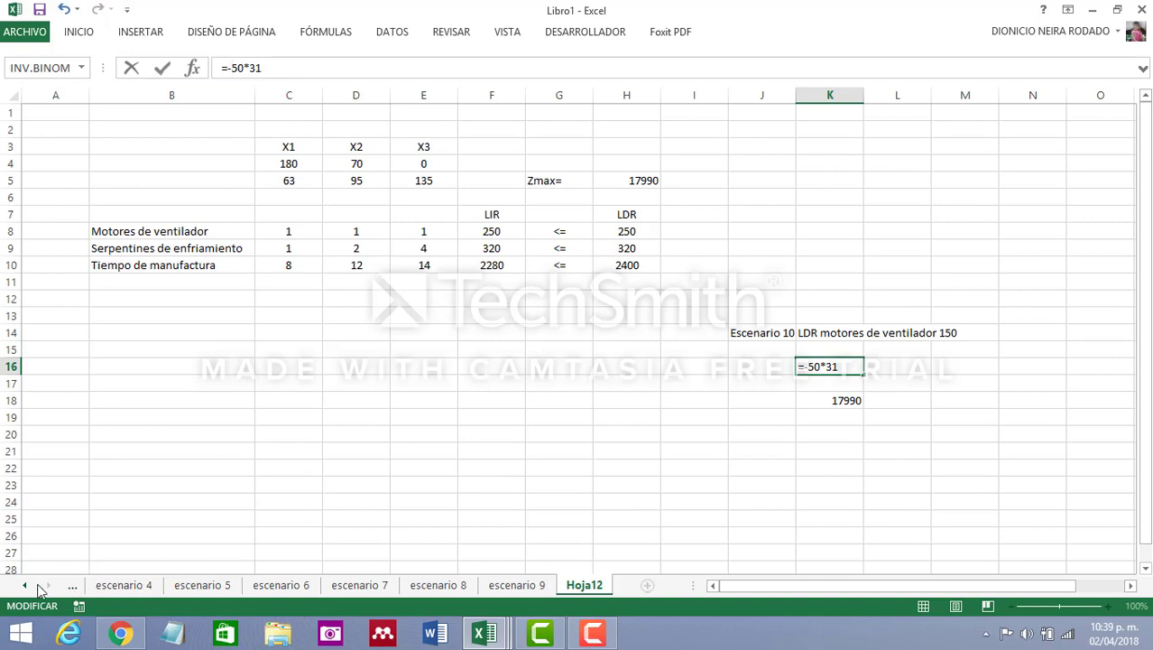
Check the fan-motor constraint's permissible decrease in the original sheet's sensitivity report, and return to Hoja12
{"action": "left_click", "coordinate": [25, 585]}
{"action": "left_click", "coordinate": [25, 585]}
{"action": "left_click", "coordinate": [25, 586]}
{"action": "left_click", "coordinate": [25, 586]}
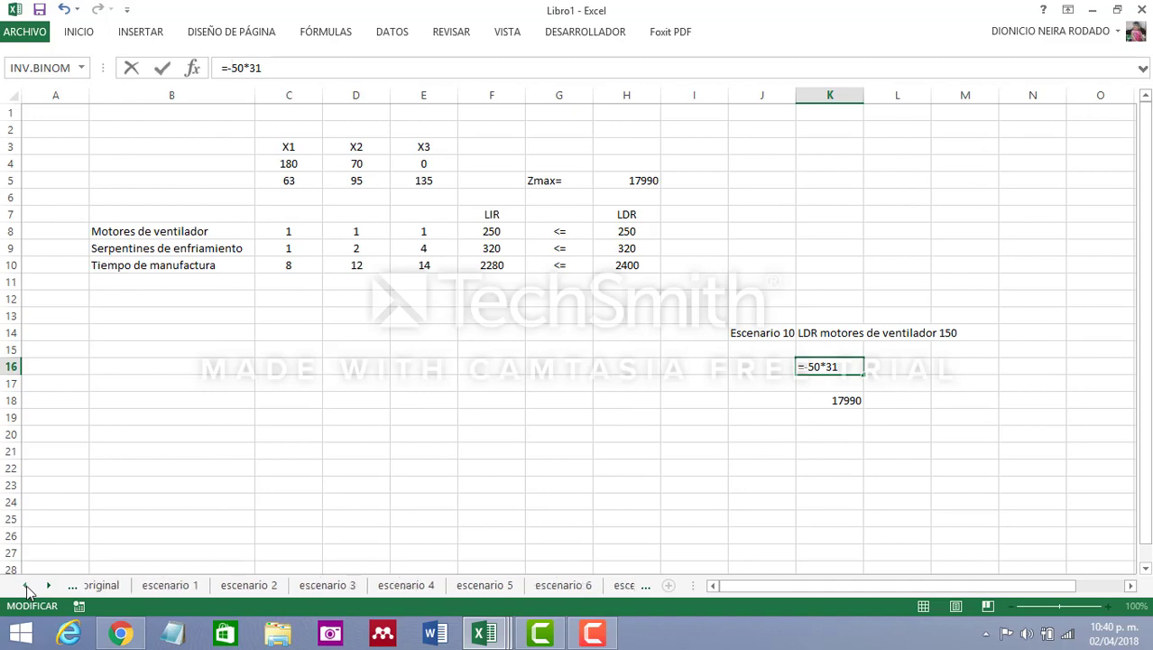
{"action": "left_click", "coordinate": [115, 586]}
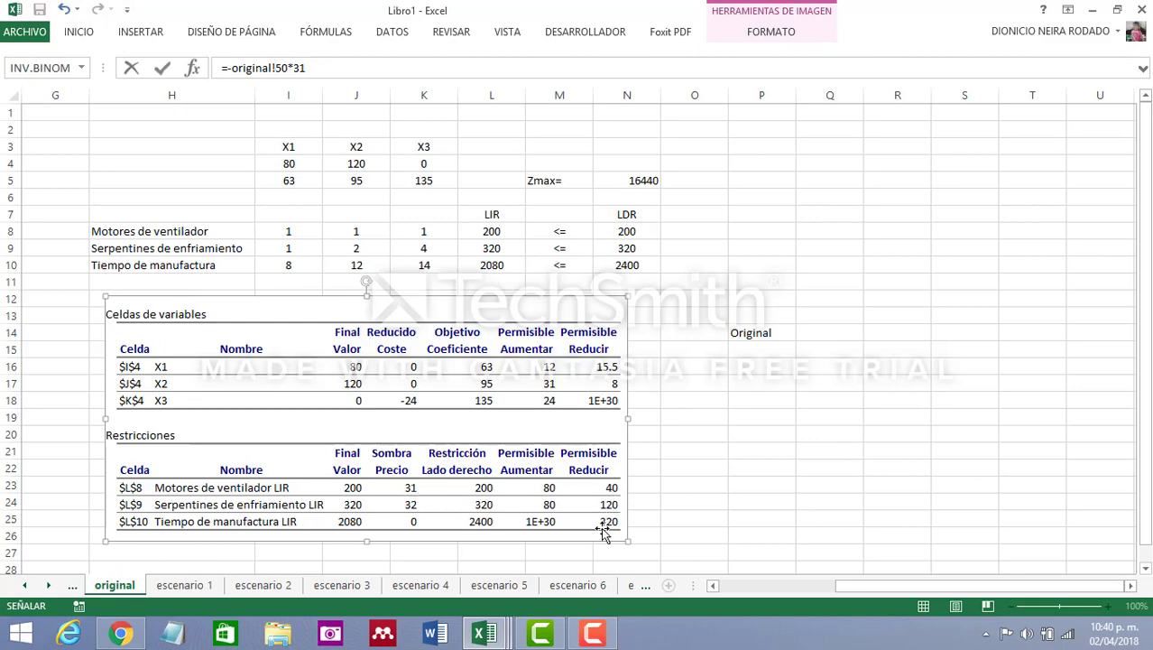
{"action": "left_click", "coordinate": [52, 588]}
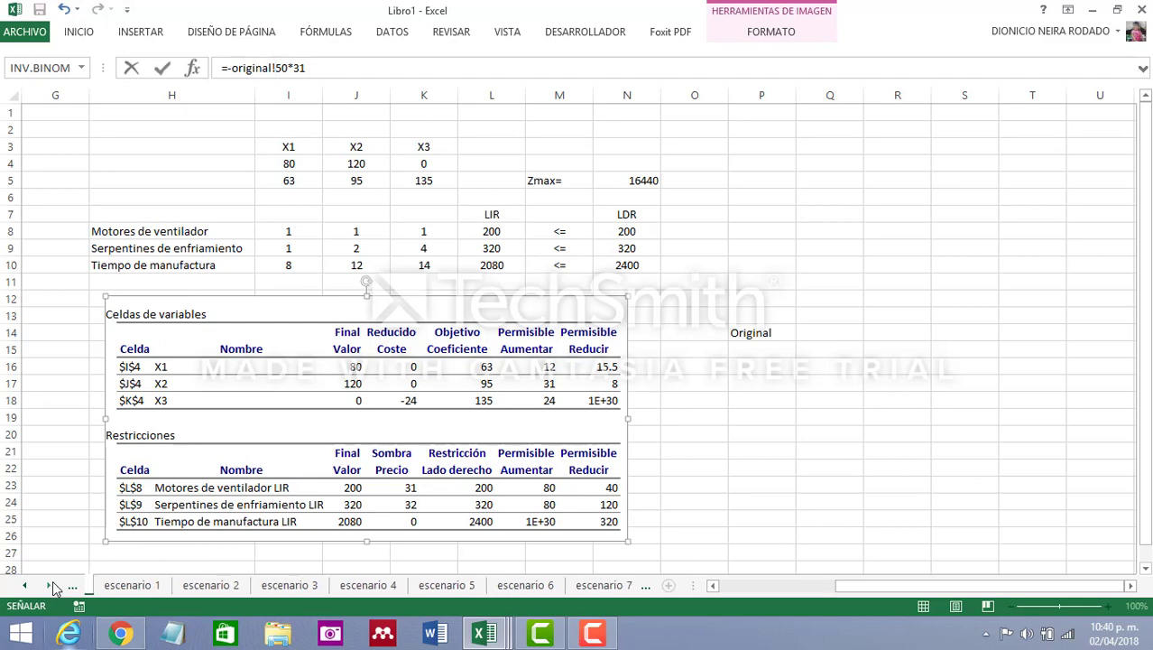
{"action": "left_click", "coordinate": [53, 588]}
{"action": "left_click", "coordinate": [52, 587]}
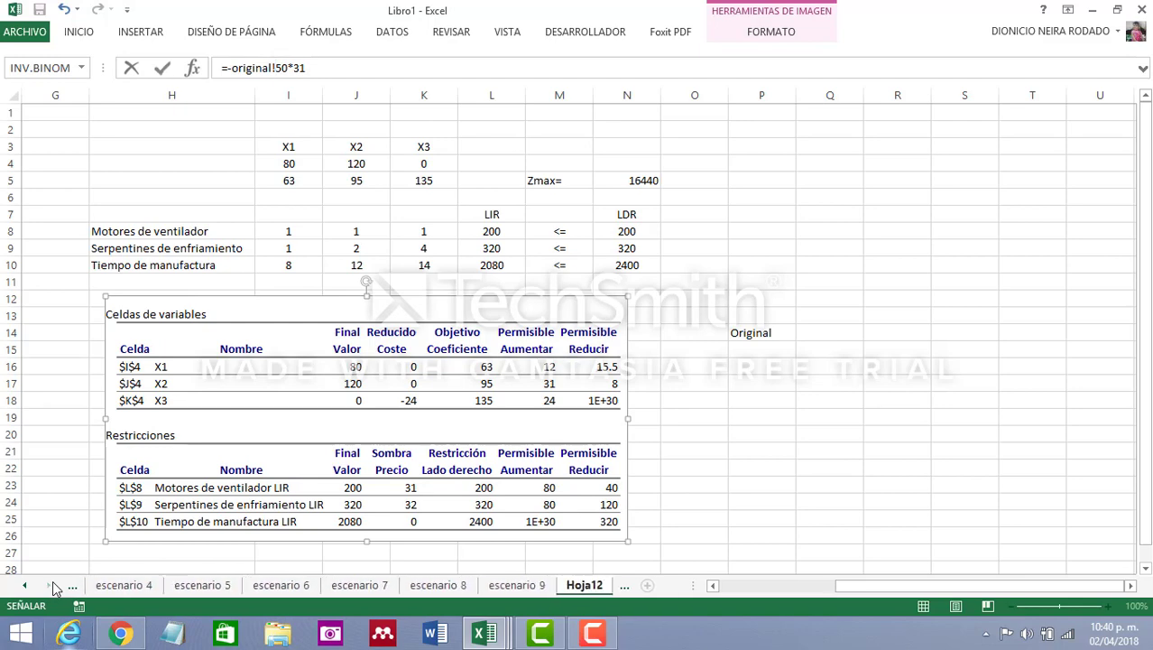
{"action": "left_click", "coordinate": [584, 589]}
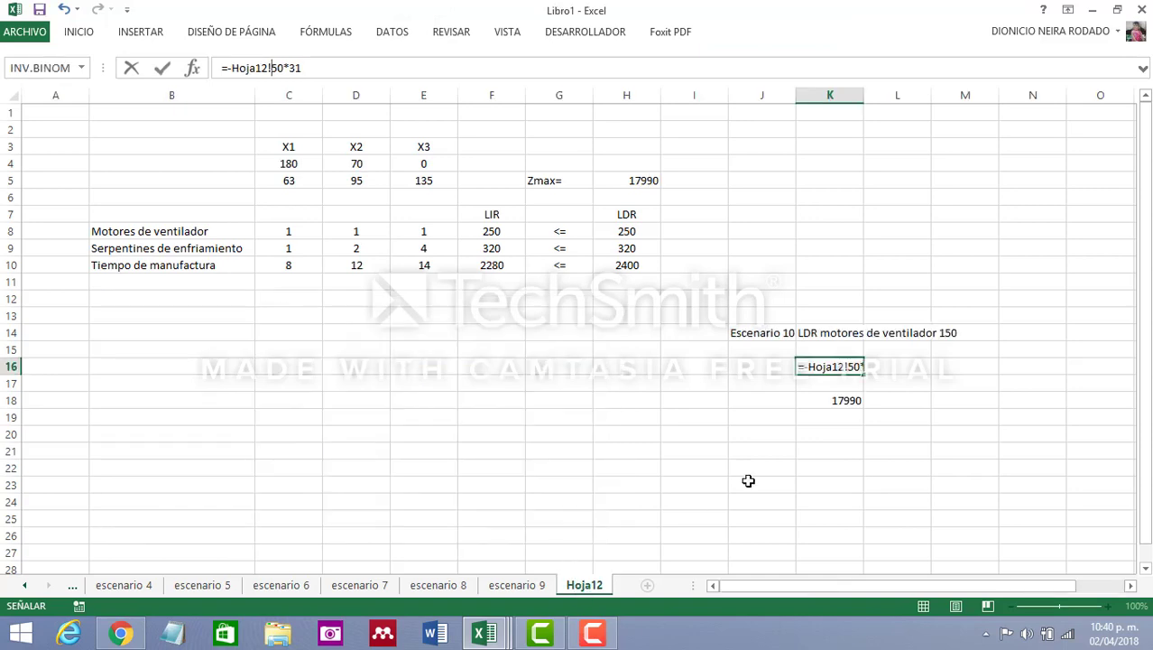
Remove the stray sheet reference from the K16 formula and enter it as =-30*31
{"action": "left_click", "coordinate": [280, 68]}
{"action": "key", "text": "BackSpace"}
{"action": "key", "text": "BackSpace"}
{"action": "key", "text": "BackSpace"}
{"action": "key", "text": "BackSpace"}
{"action": "key", "text": "BackSpace"}
{"action": "key", "text": "BackSpace"}
{"action": "key", "text": "BackSpace"}
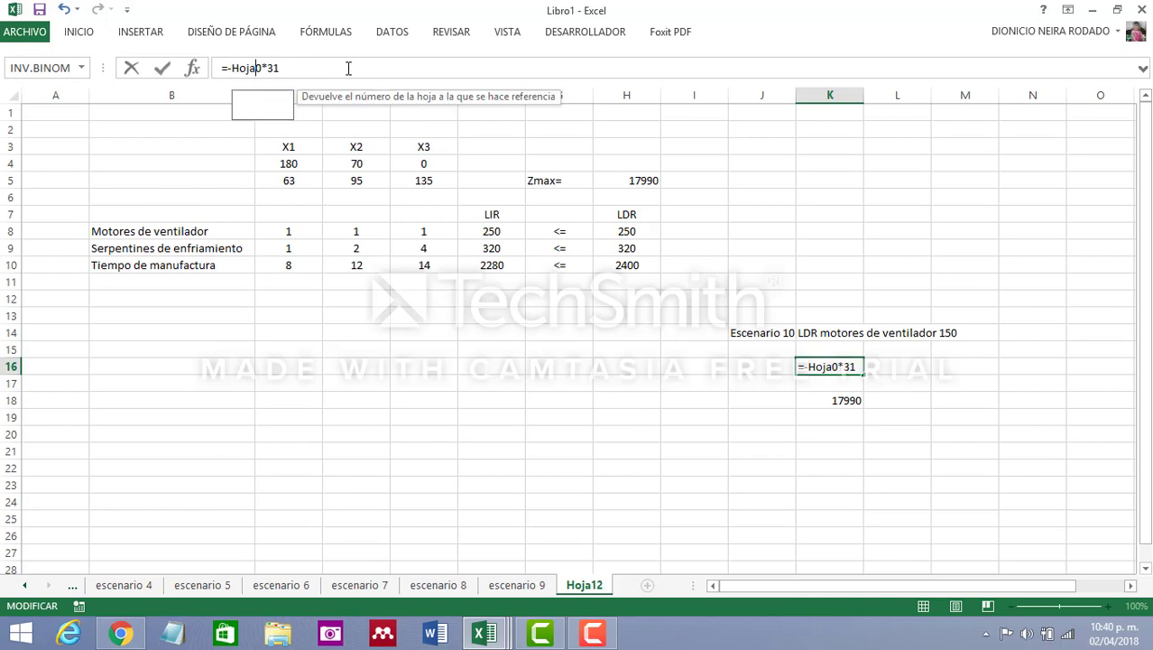
{"action": "type", "text": "3"}
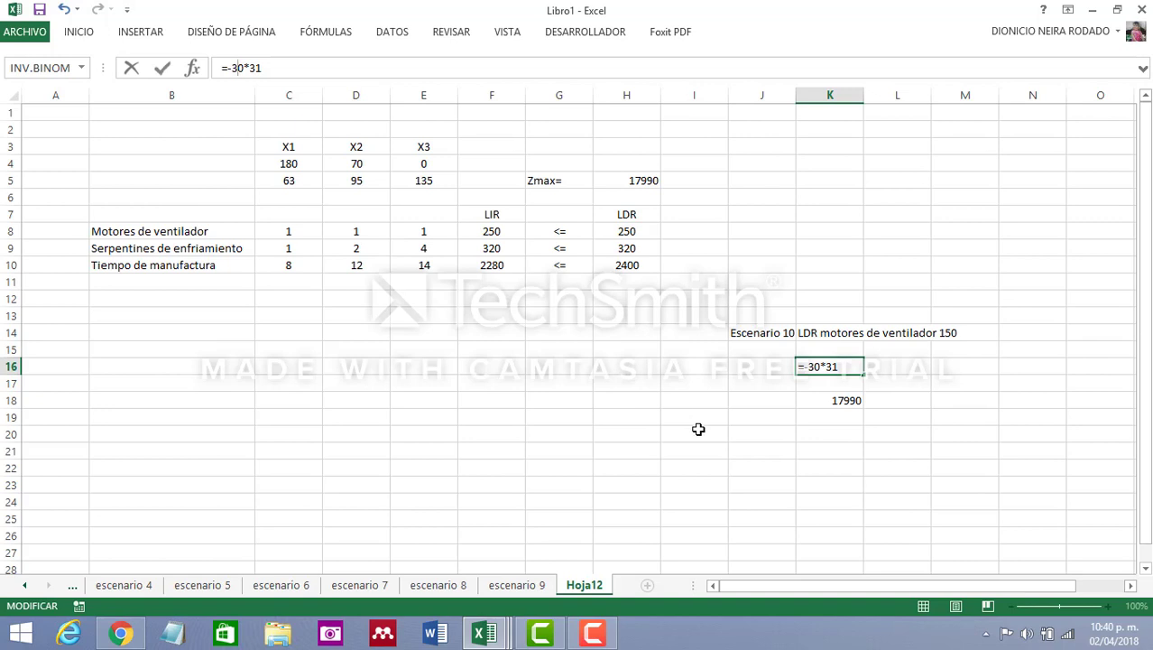
{"action": "key", "text": "Return"}
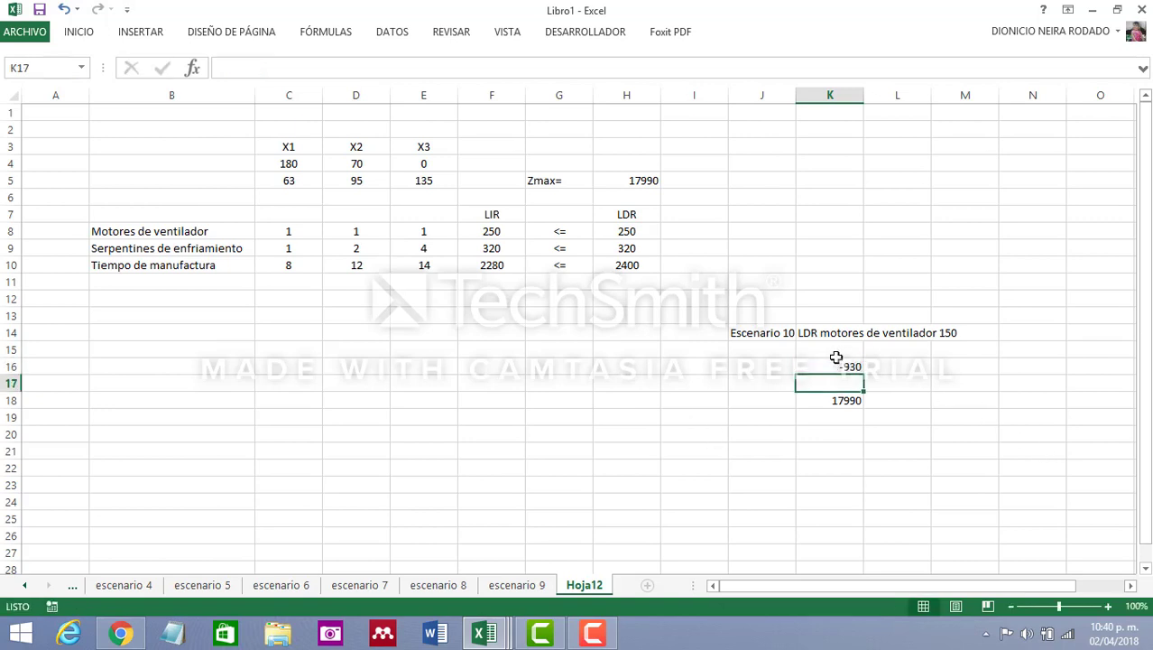
Change the expected Zmax formula in cell K18 to =16440+K16
{"action": "left_click", "coordinate": [851, 404]}
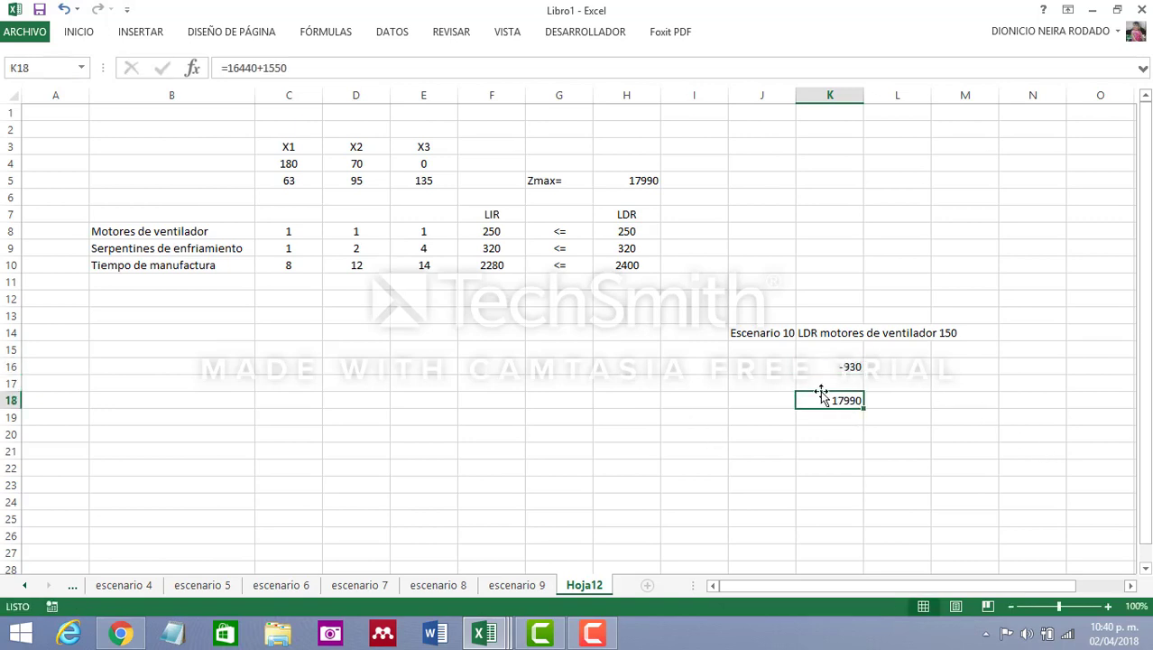
{"action": "left_click", "coordinate": [314, 67]}
{"action": "key", "text": "BackSpace"}
{"action": "key", "text": "BackSpace"}
{"action": "key", "text": "BackSpace"}
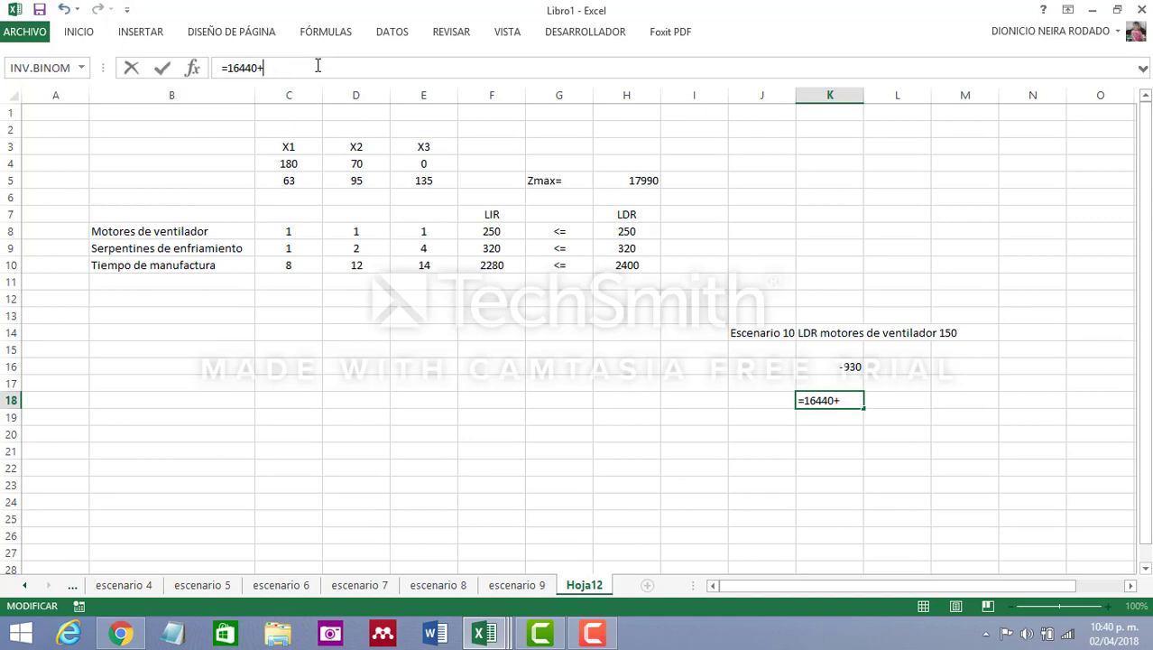
{"action": "left_click", "coordinate": [853, 366]}
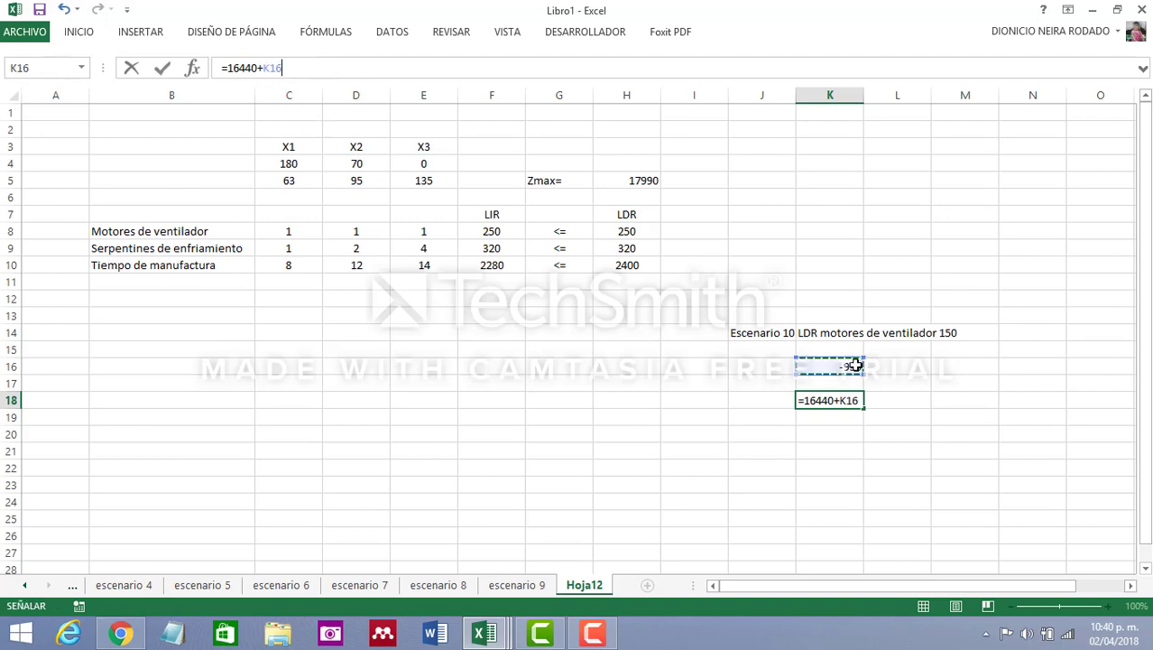
{"action": "key", "text": "Return"}
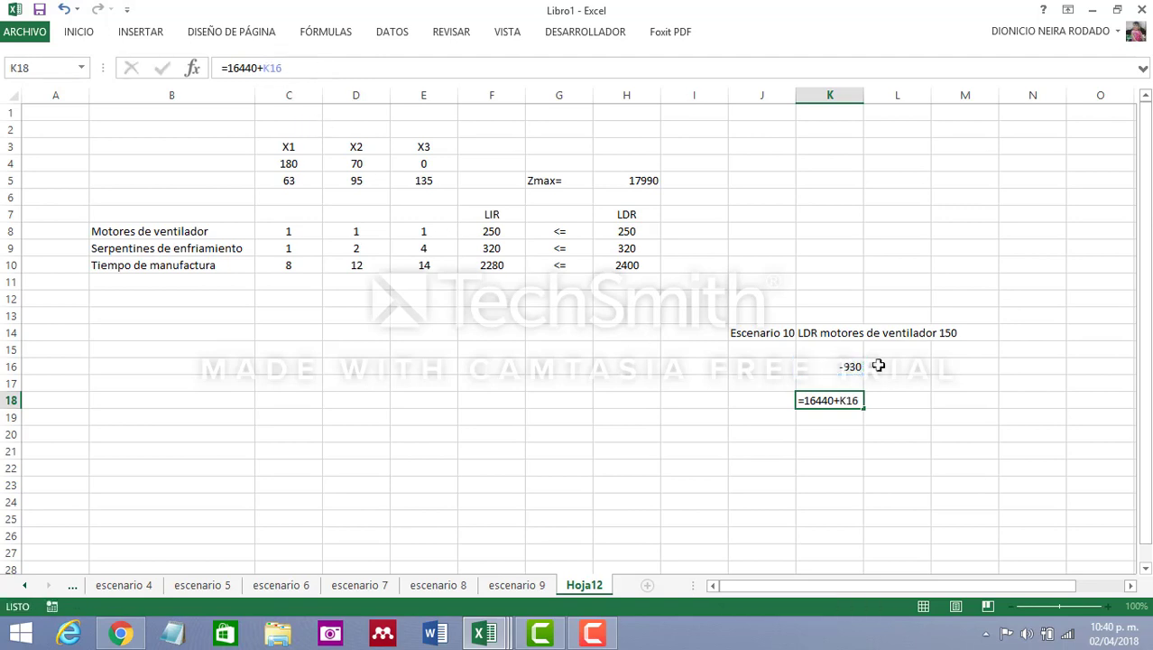
Set the fan-motor LDR in cell H8 to 170
{"action": "left_click", "coordinate": [833, 368]}
{"action": "left_click", "coordinate": [639, 413]}
{"action": "left_click", "coordinate": [632, 230]}
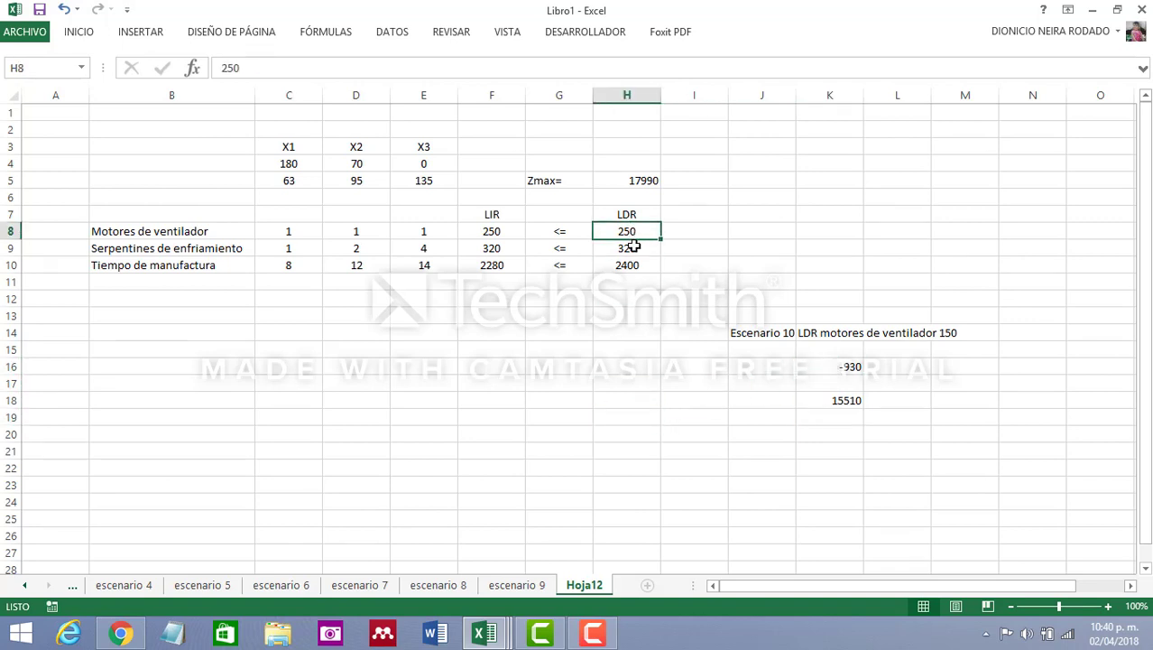
{"action": "type", "text": "2"}
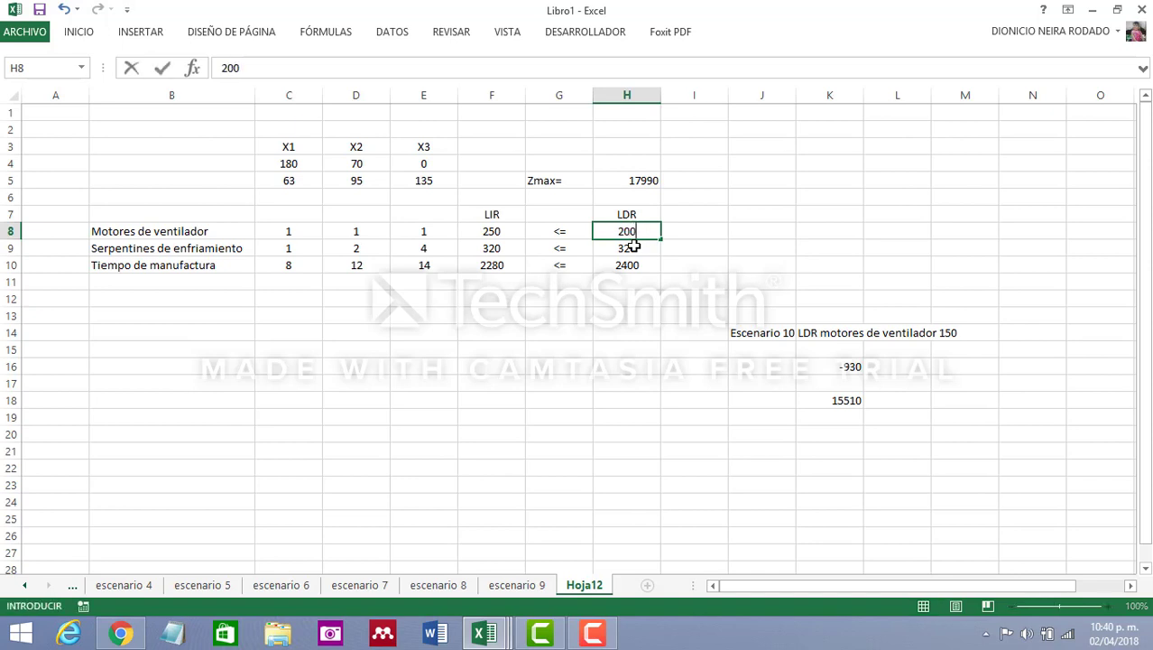
{"action": "key", "text": "BackSpace"}
{"action": "key", "text": "BackSpace"}
{"action": "left_click", "coordinate": [849, 366]}
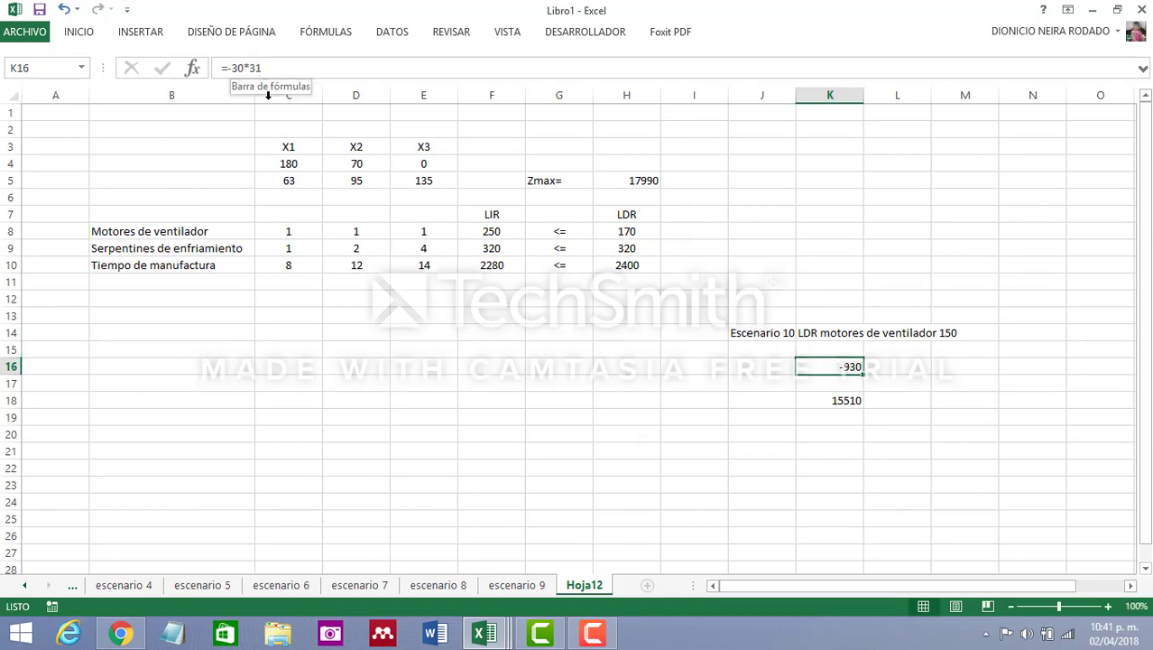
{"action": "key", "text": "Return"}
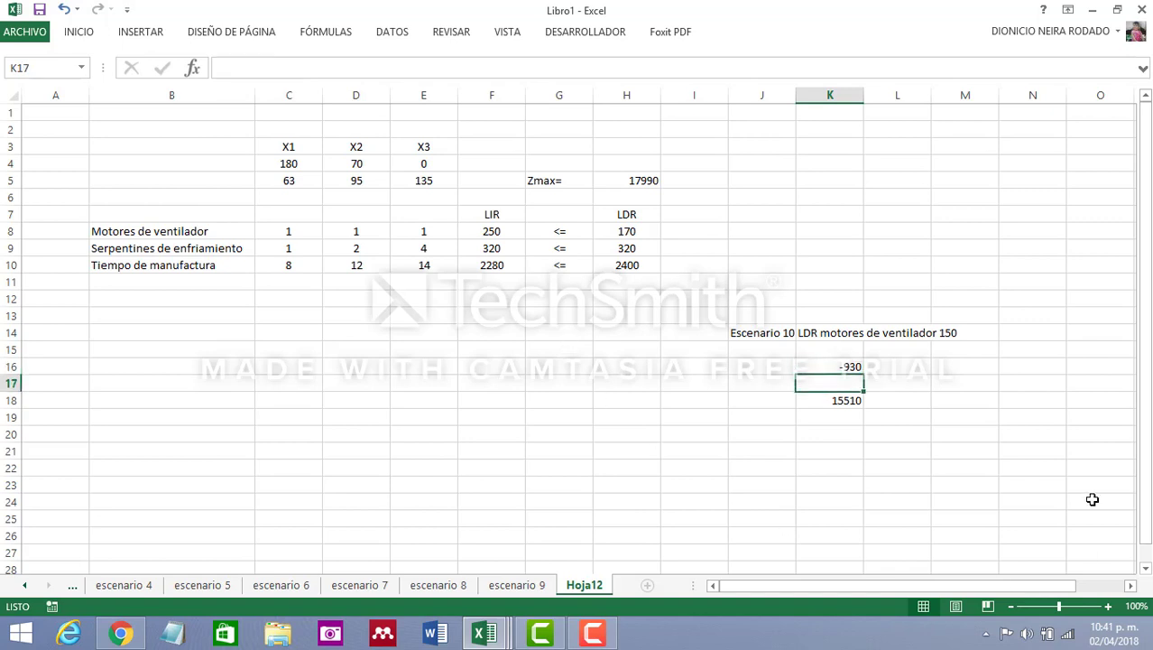
Correct the scenario description in cell K14 to LDR motores de ventilador 170
{"action": "left_click", "coordinate": [773, 333]}
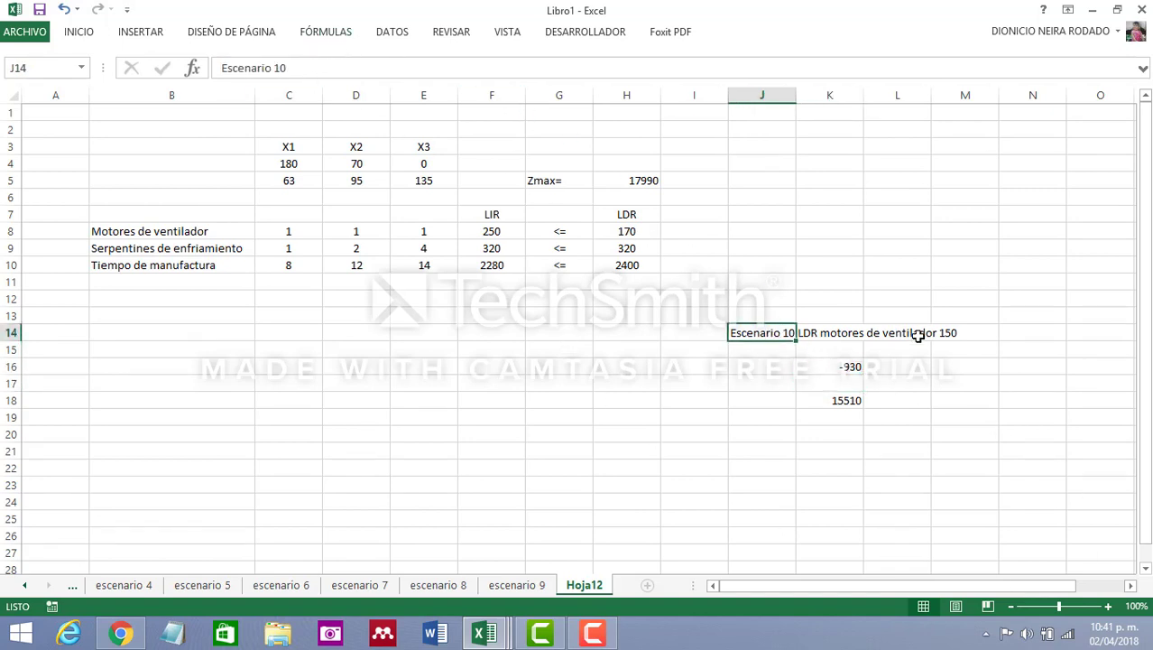
{"action": "left_click", "coordinate": [831, 332]}
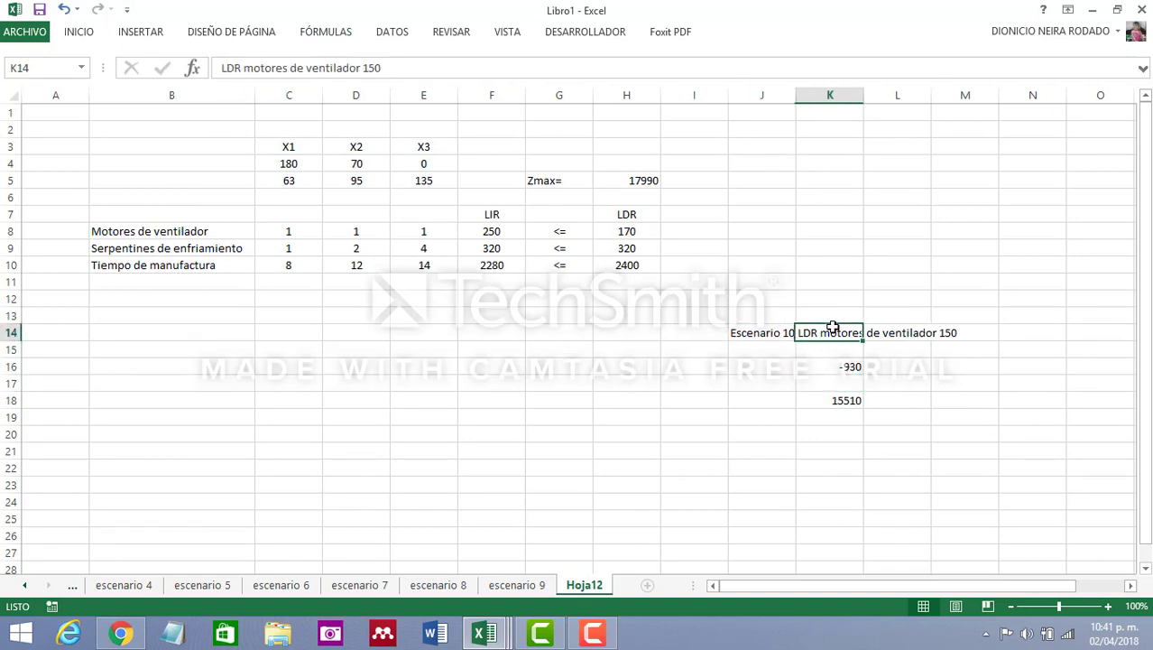
{"action": "left_click", "coordinate": [379, 67]}
{"action": "key", "text": "BackSpace"}
{"action": "key", "text": "BackSpace"}
{"action": "type", "text": "70"}
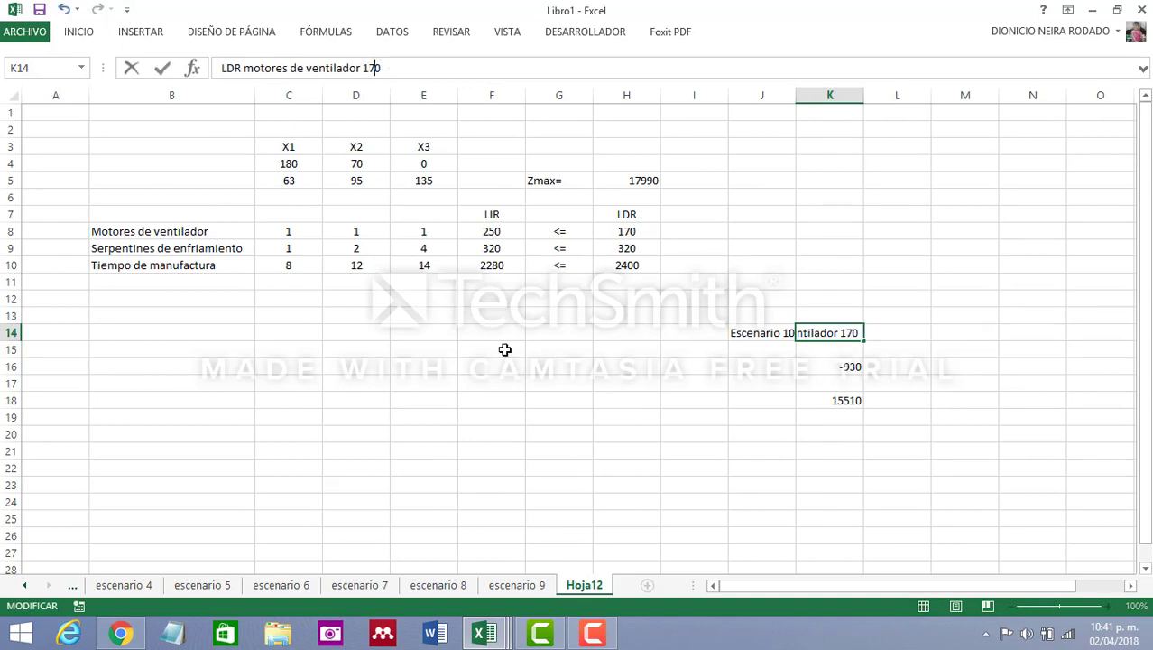
{"action": "left_click", "coordinate": [619, 421]}
{"action": "left_click", "coordinate": [837, 400]}
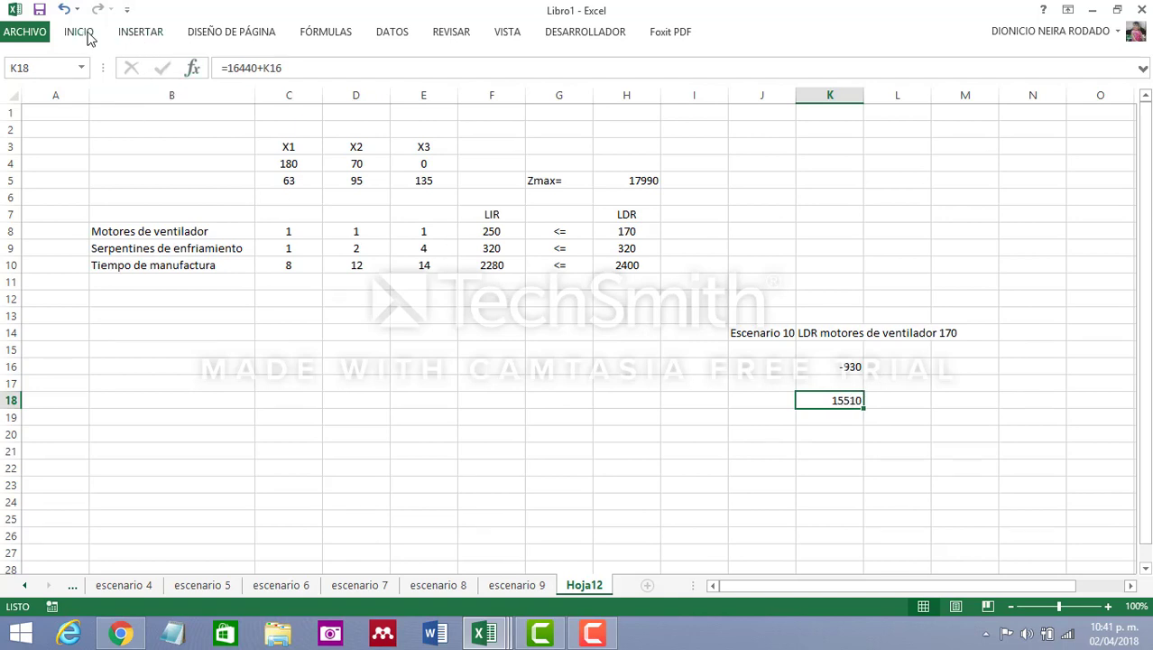
Open Solver and set it to maximize cell H5 by changing the variable cells C4:E4
{"action": "left_click", "coordinate": [391, 35]}
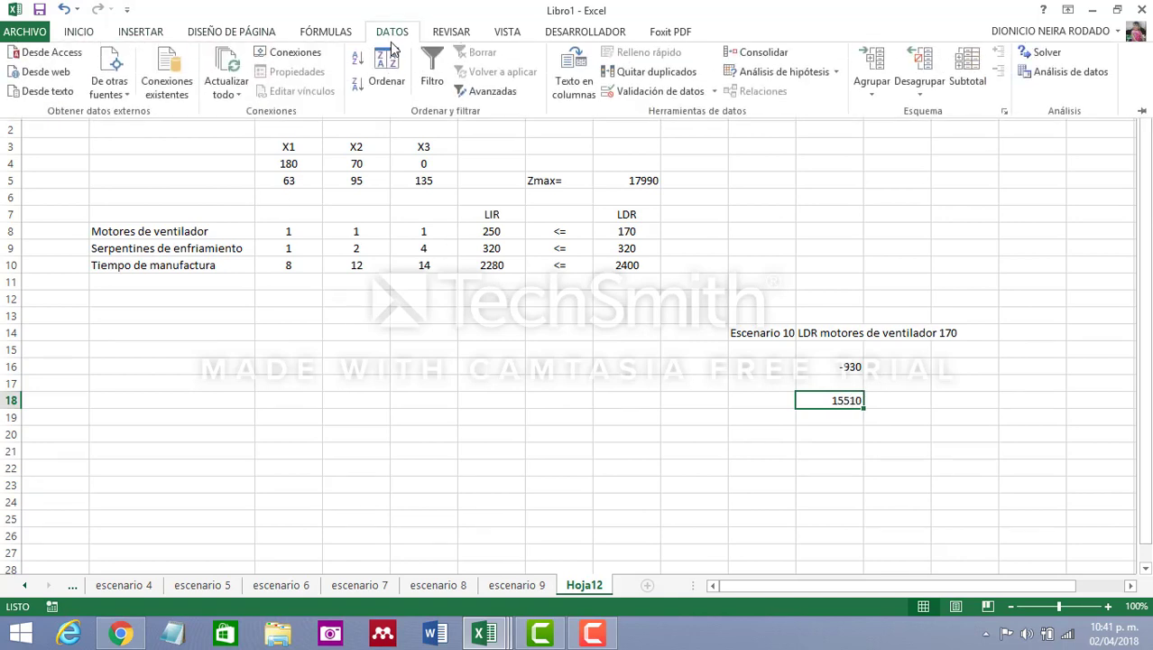
{"action": "left_click", "coordinate": [1022, 54]}
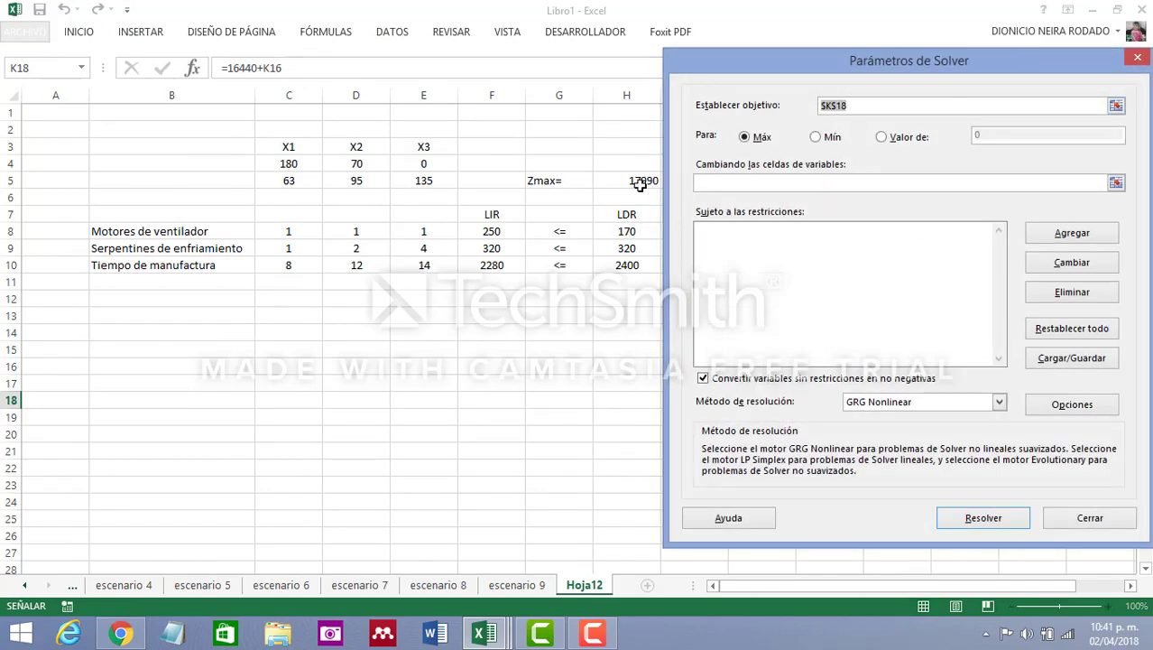
{"action": "left_click", "coordinate": [636, 180]}
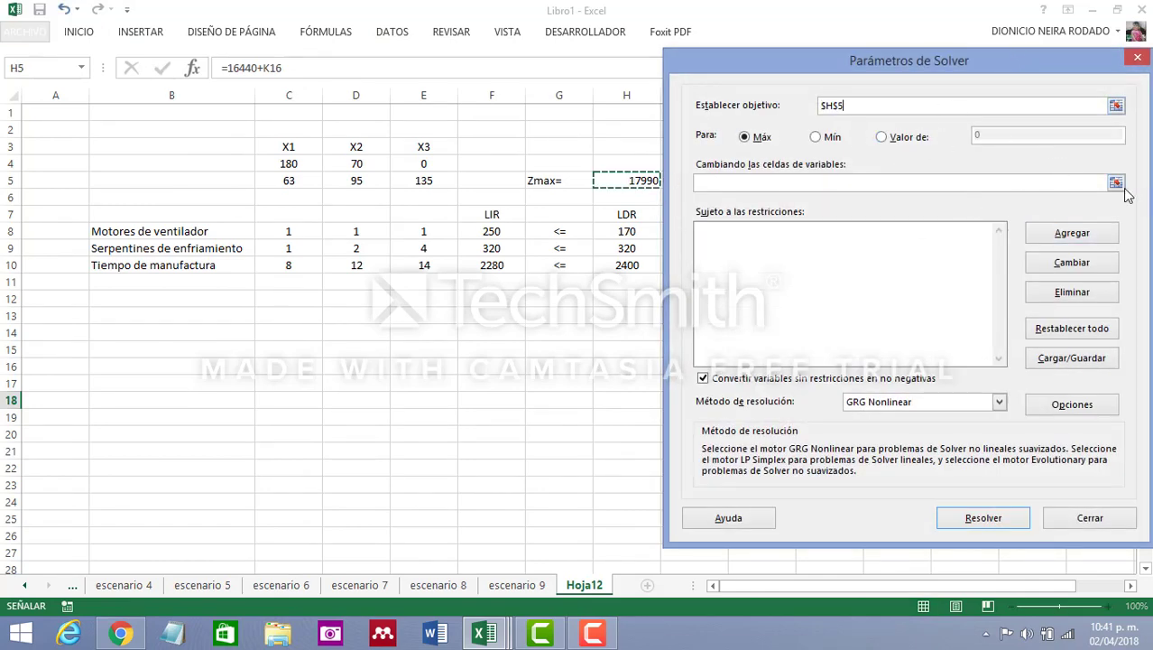
{"action": "left_click", "coordinate": [1046, 185]}
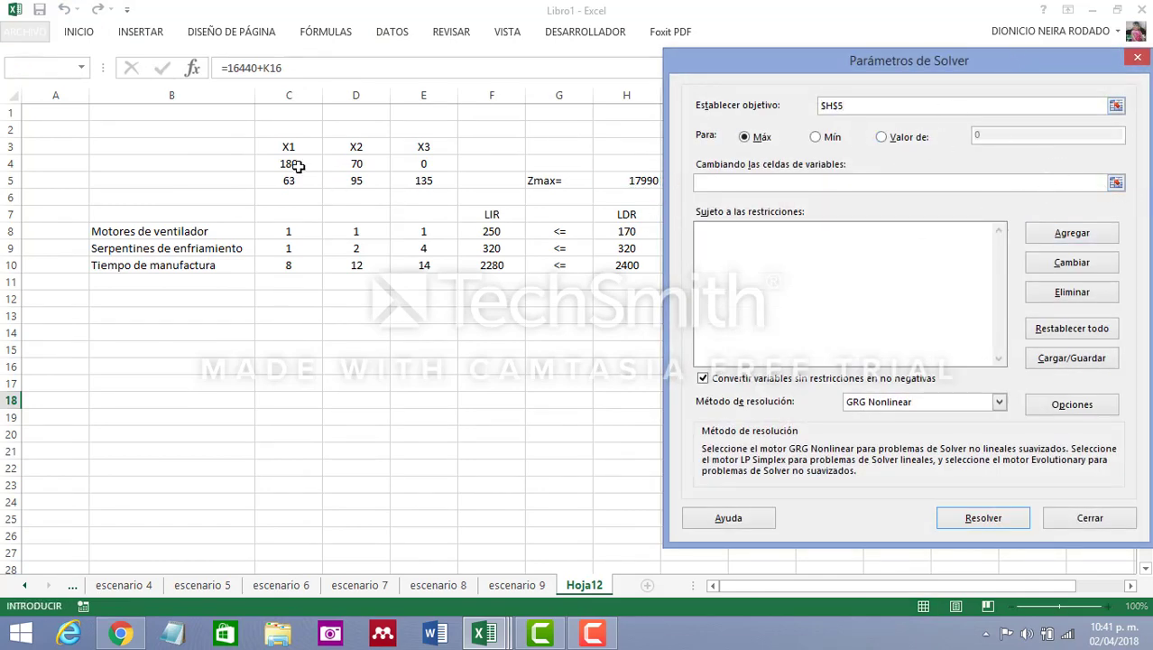
{"action": "left_click_drag", "start_coordinate": [293, 165], "coordinate": [407, 164]}
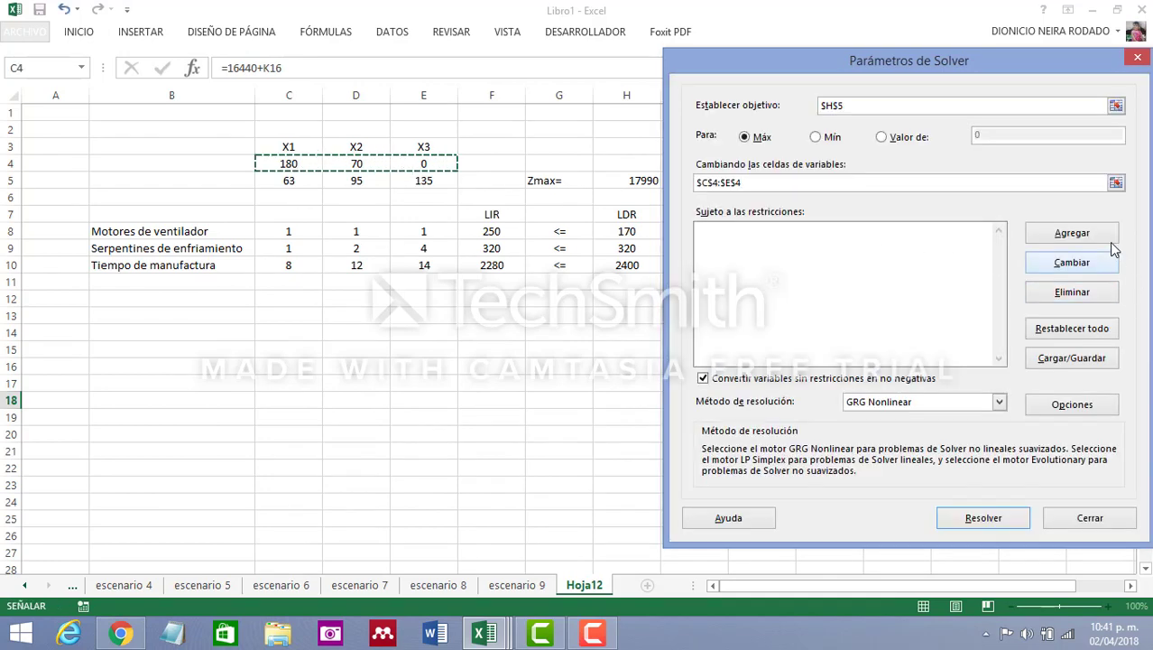
Add the Solver constraint $F$8:$F$10 <= $H$8:$H$10
{"action": "left_click", "coordinate": [1070, 234]}
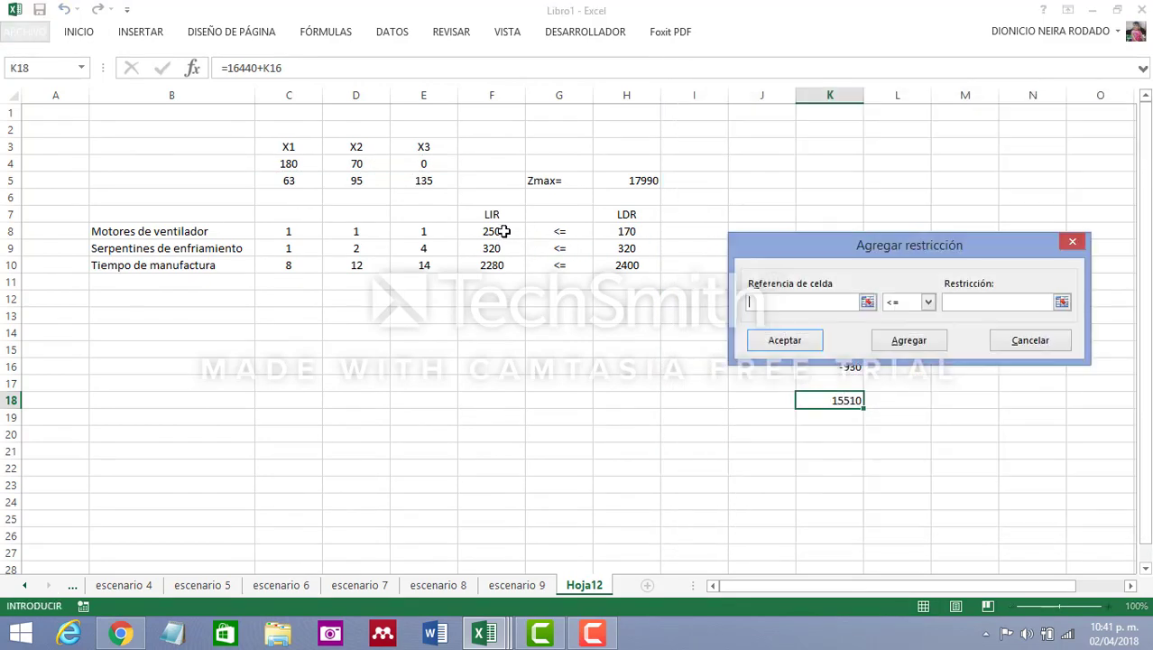
{"action": "left_click_drag", "start_coordinate": [505, 231], "coordinate": [501, 265]}
{"action": "left_click", "coordinate": [999, 305]}
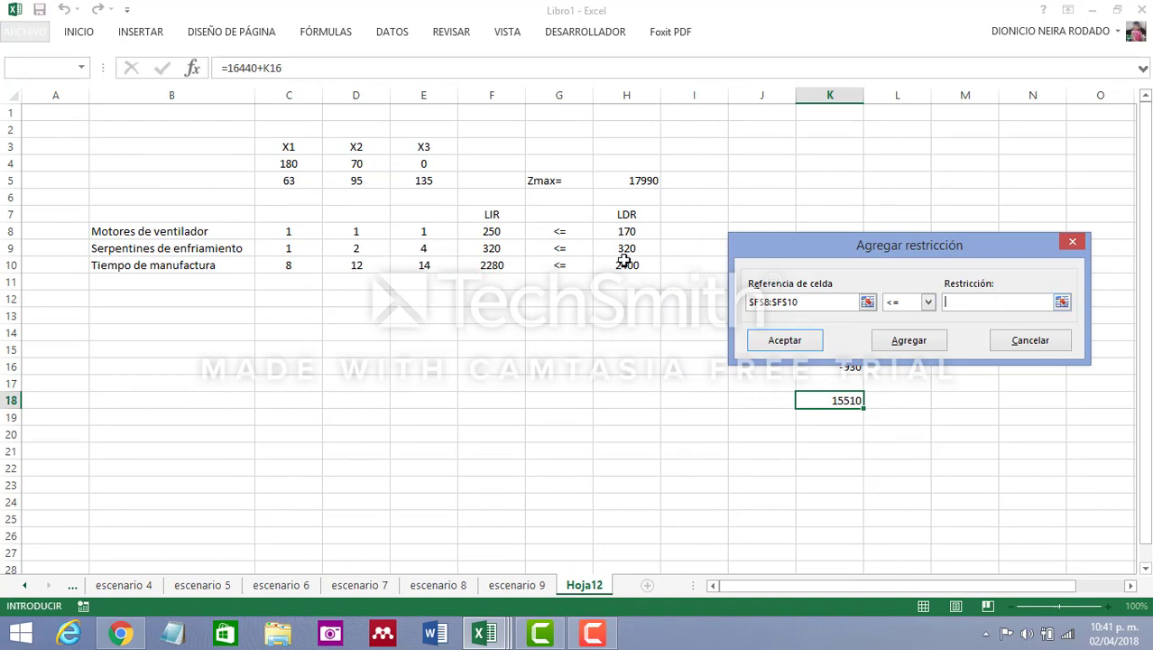
{"action": "left_click_drag", "start_coordinate": [623, 232], "coordinate": [624, 265]}
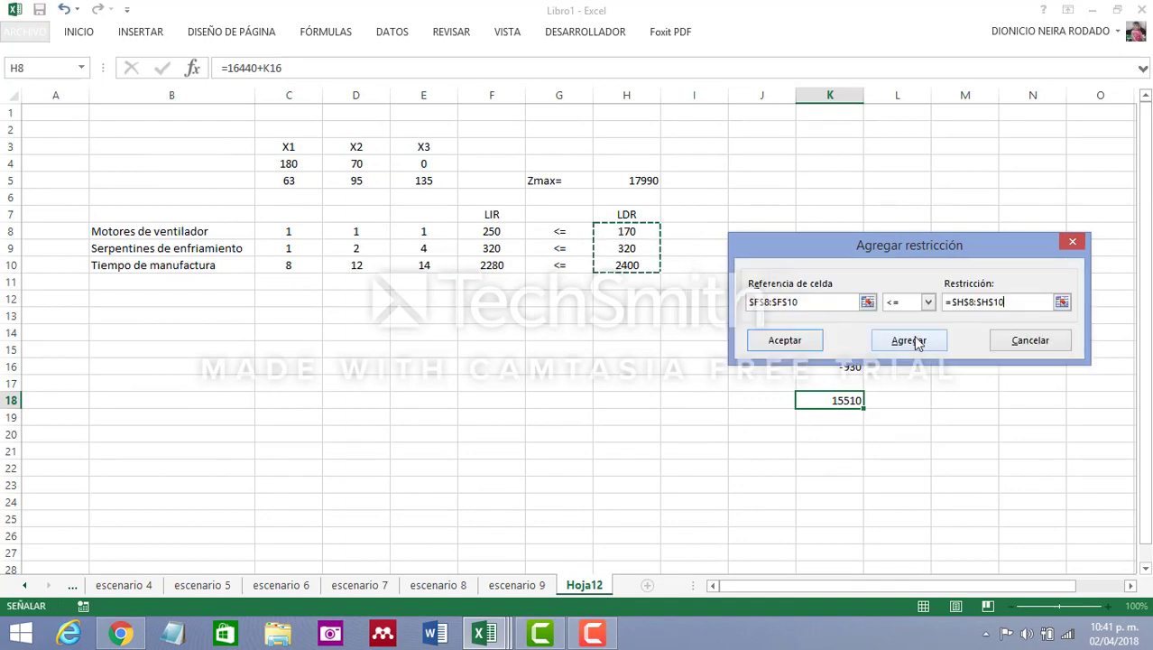
{"action": "left_click", "coordinate": [787, 340]}
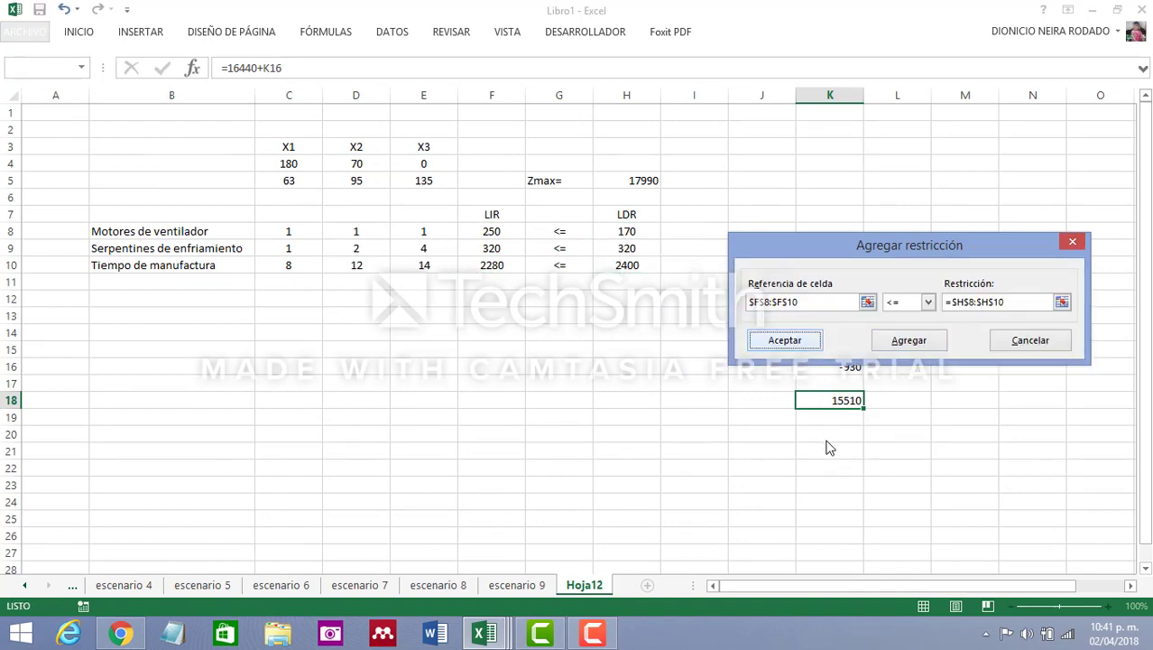
Choose the Simplex LP method, solve the model and keep the Solver solution
{"action": "left_click", "coordinate": [1002, 406]}
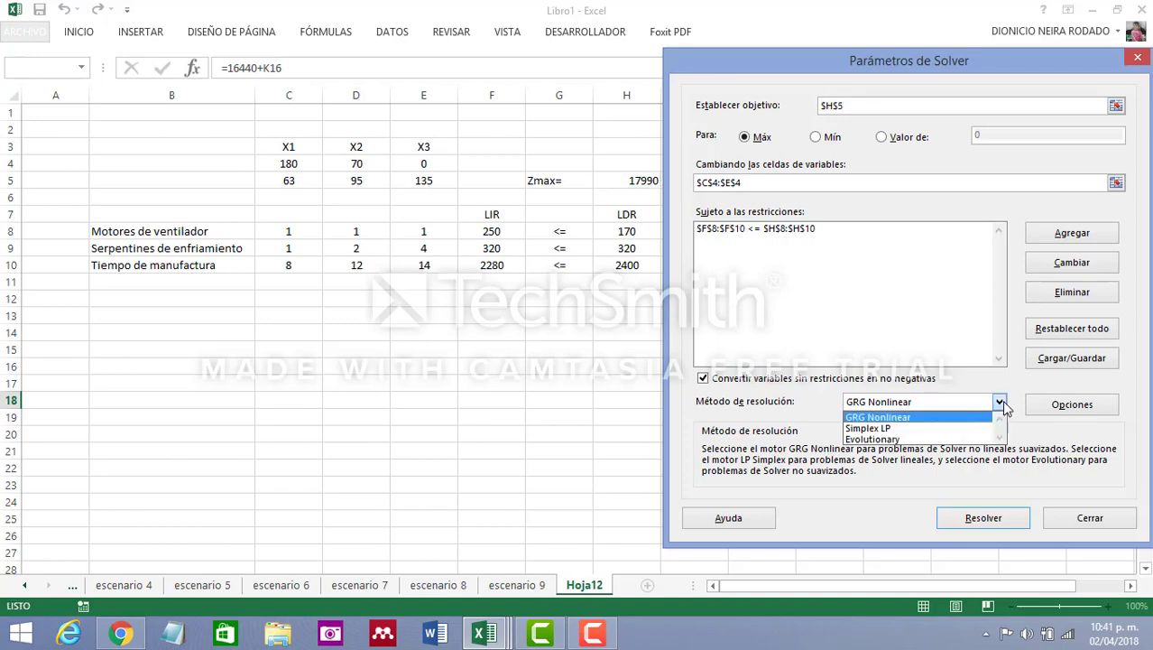
{"action": "left_click", "coordinate": [913, 426]}
{"action": "left_click", "coordinate": [984, 517]}
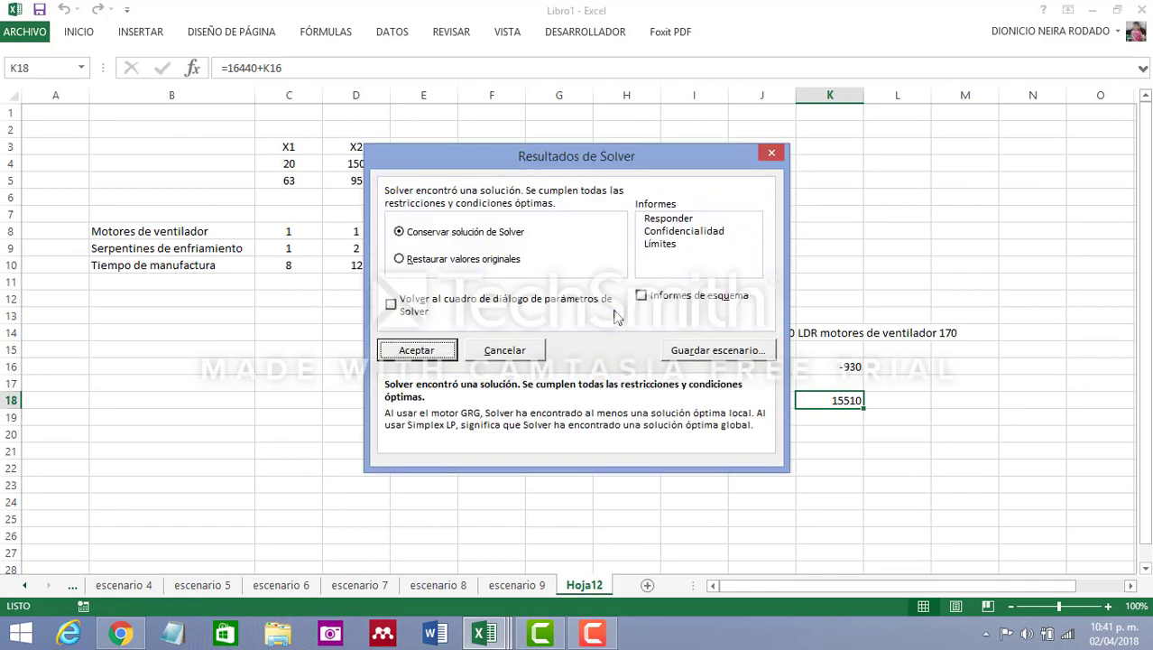
{"action": "left_click", "coordinate": [418, 350]}
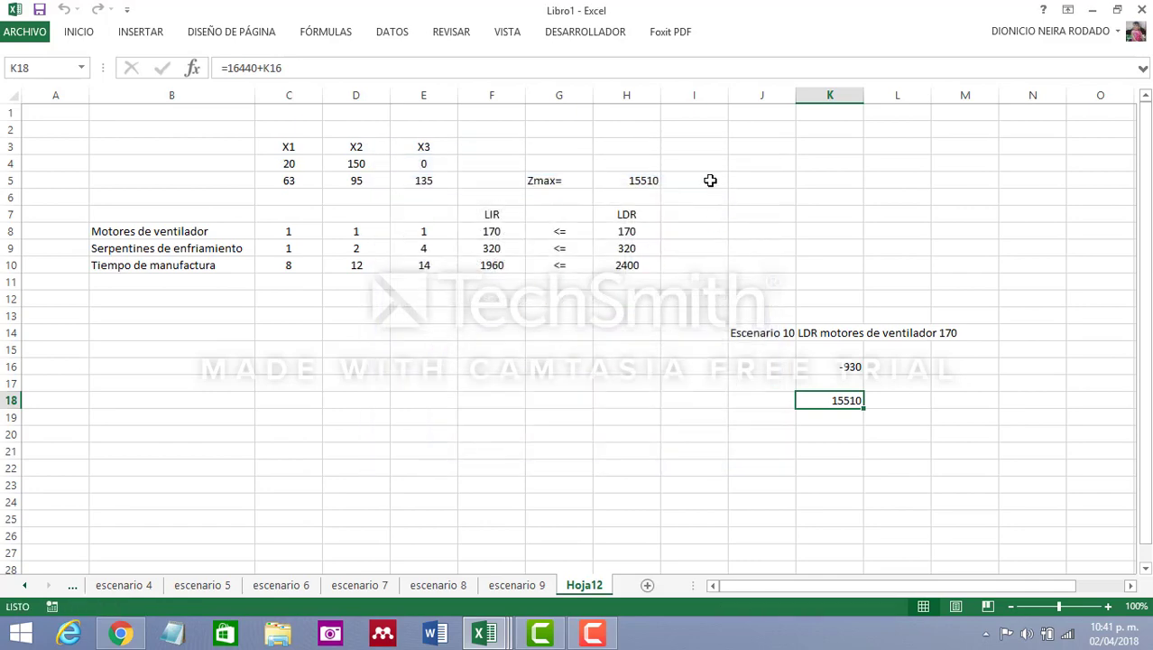
Compare the solved Zmax in cell H5 with the expected Zmax in cell K18
{"action": "left_click", "coordinate": [639, 181]}
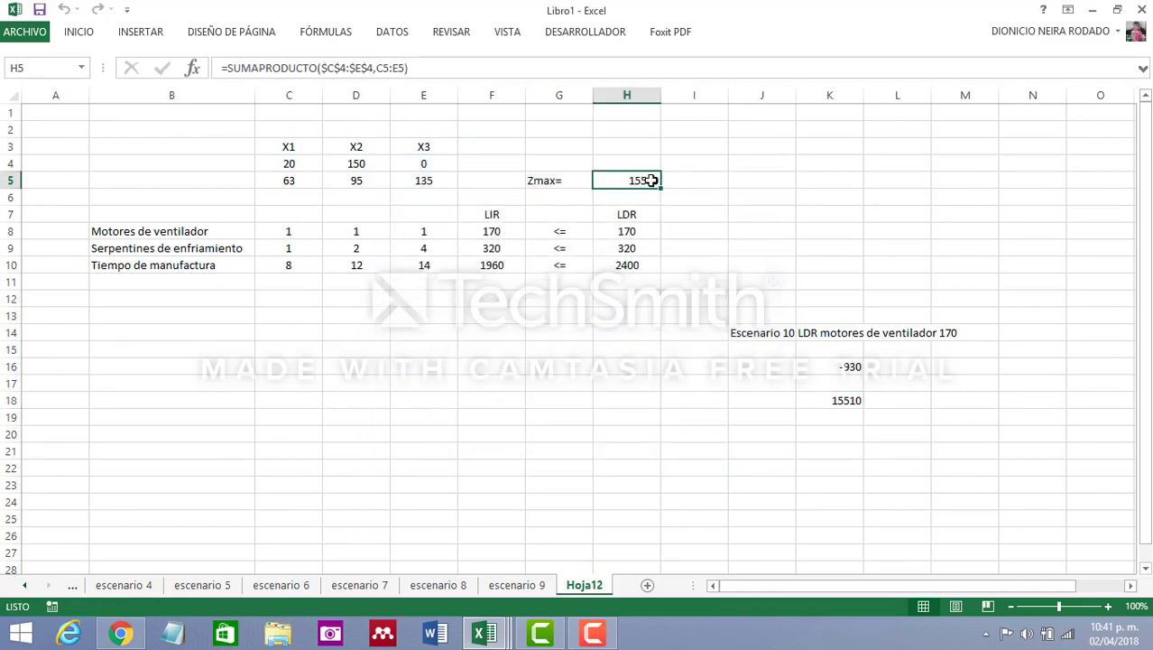
{"action": "left_click", "coordinate": [853, 399]}
{"action": "left_click", "coordinate": [637, 182]}
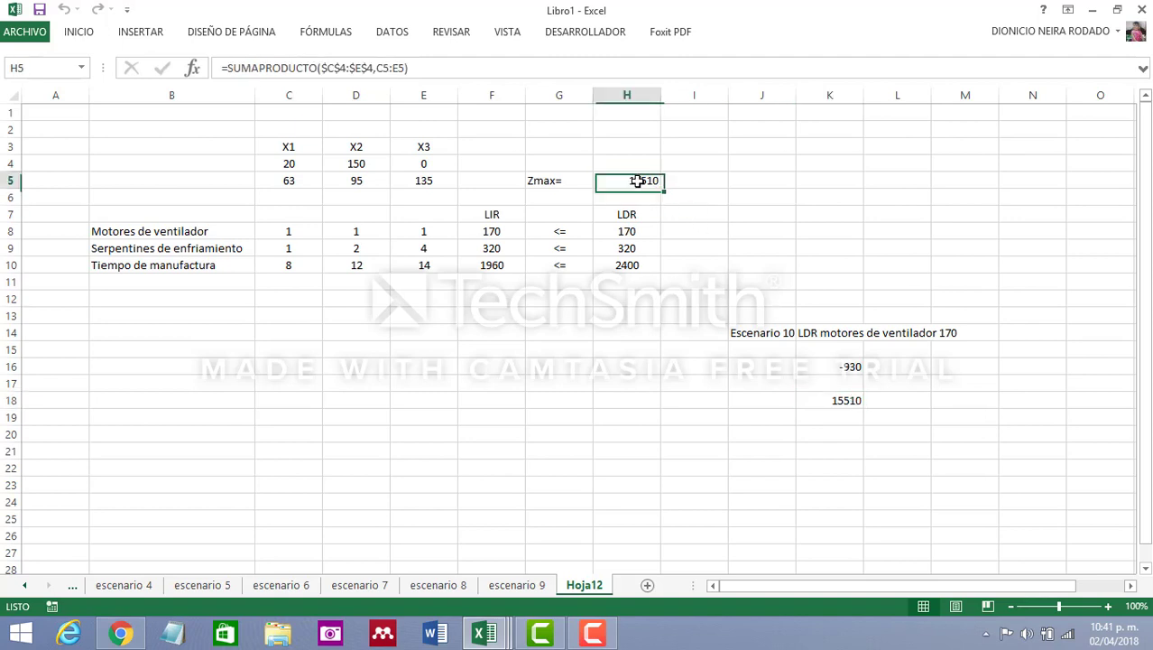
{"action": "left_click", "coordinate": [856, 399]}
{"action": "left_click", "coordinate": [635, 181]}
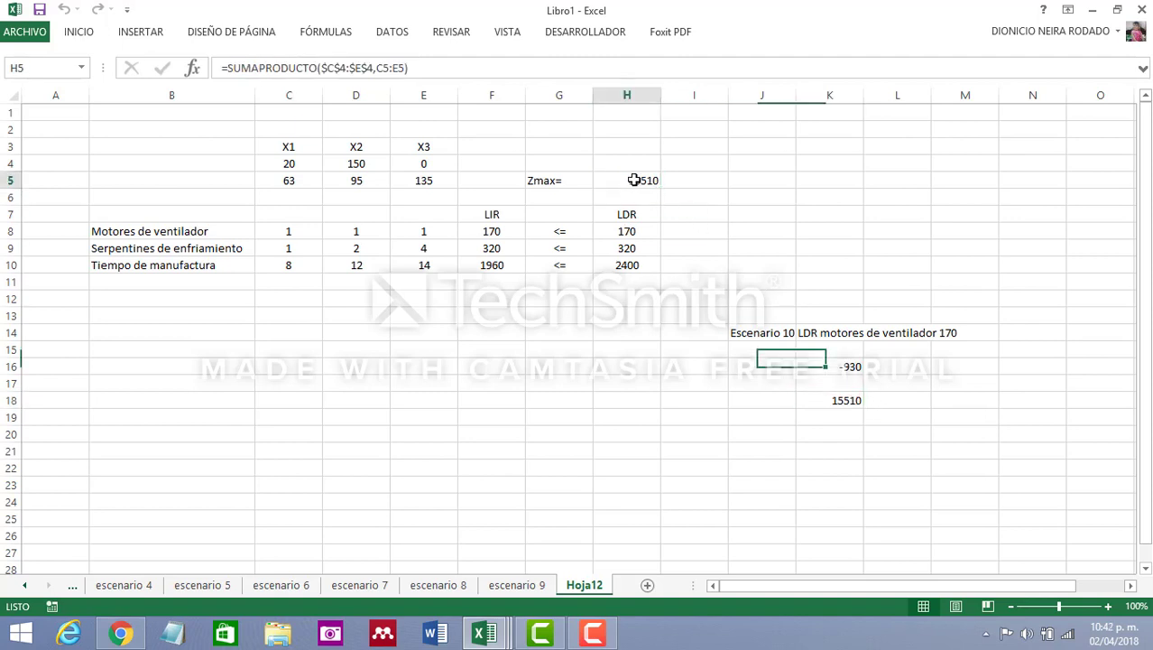
{"action": "left_click", "coordinate": [841, 399]}
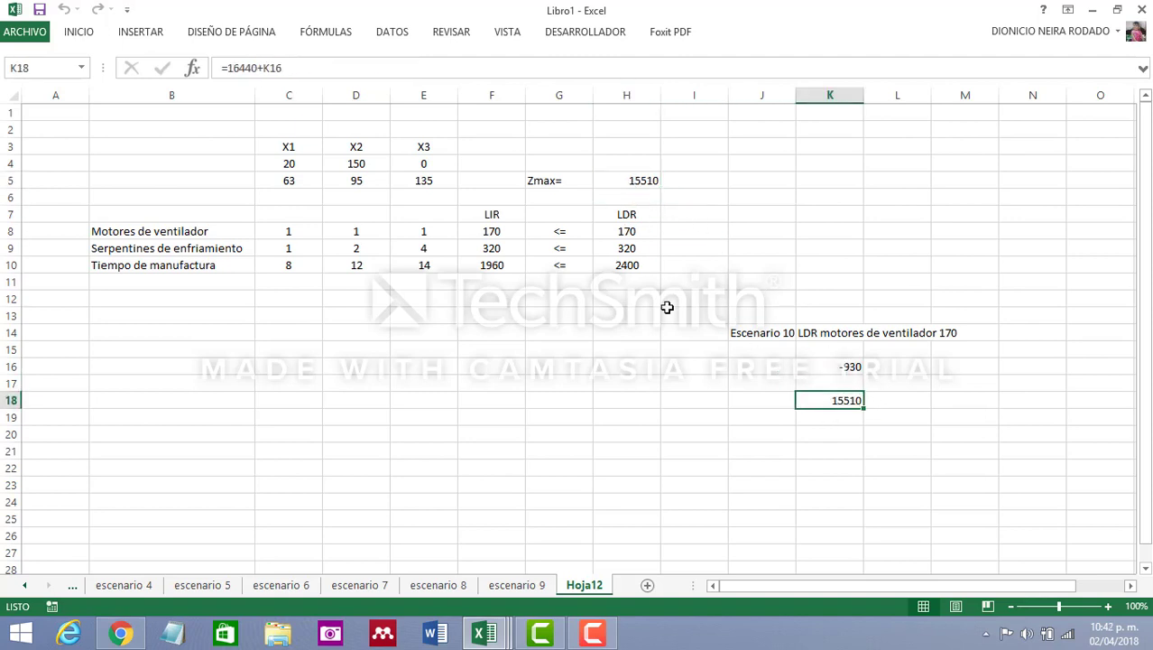
{"action": "left_click", "coordinate": [614, 177]}
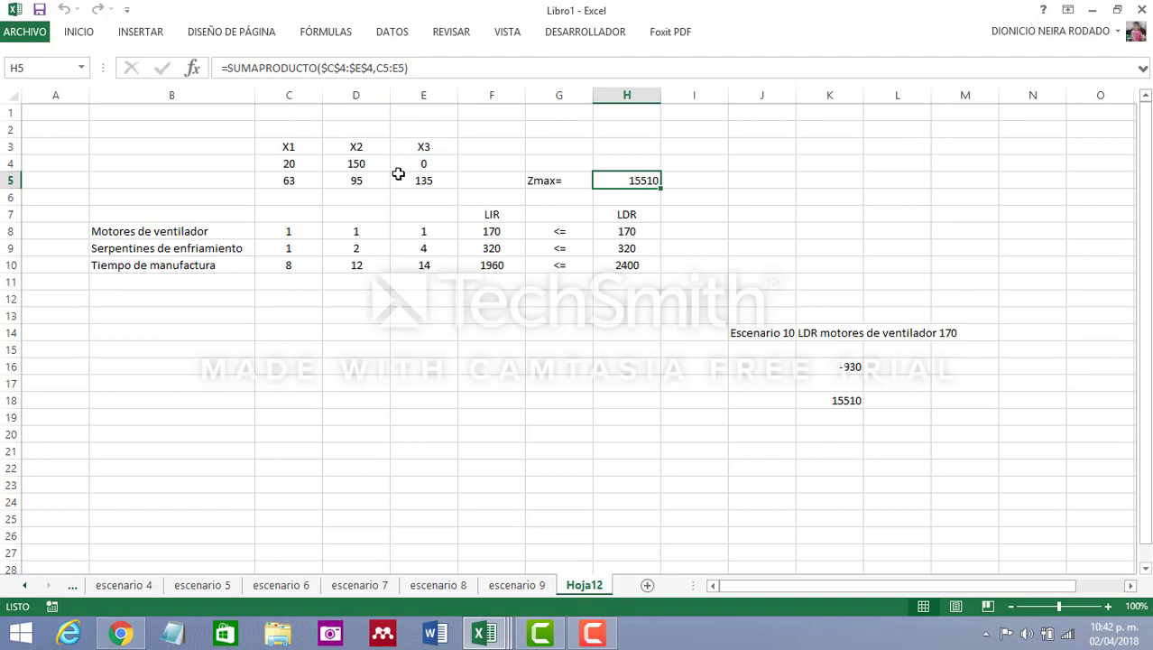
Examine the solved X1 and X2 quantities in cells C4 and D4 alongside Zmax
{"action": "left_click", "coordinate": [314, 163]}
{"action": "left_click", "coordinate": [364, 164]}
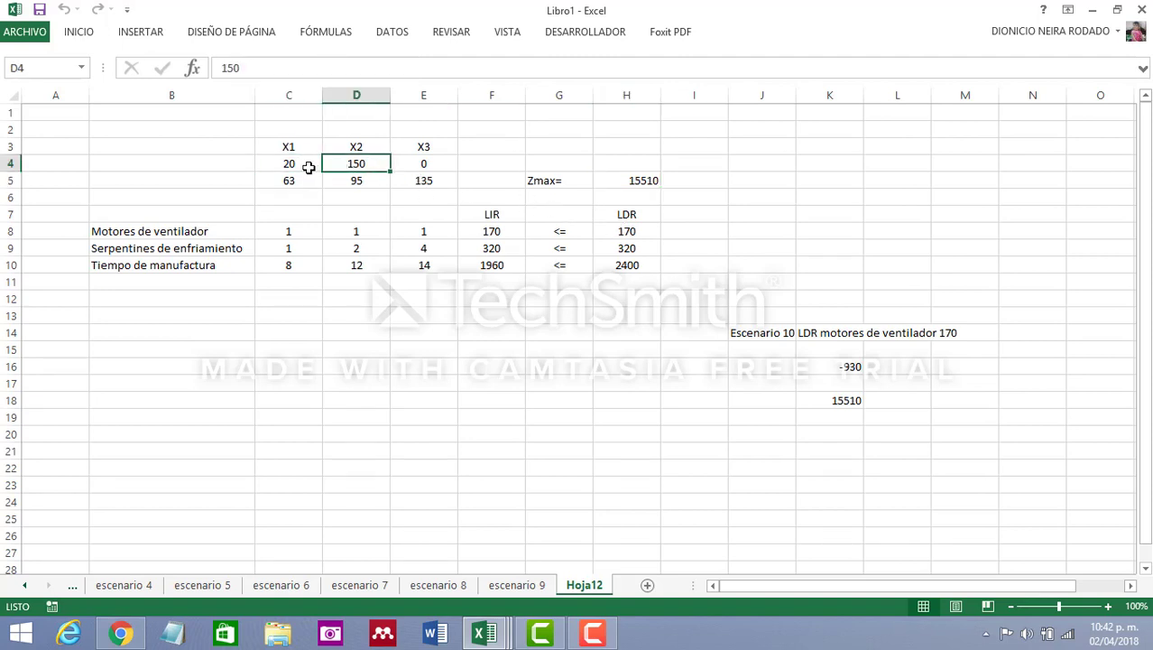
{"action": "left_click", "coordinate": [309, 162]}
{"action": "left_click", "coordinate": [364, 163]}
{"action": "left_click", "coordinate": [310, 161]}
{"action": "left_click", "coordinate": [360, 164]}
{"action": "left_click", "coordinate": [640, 180]}
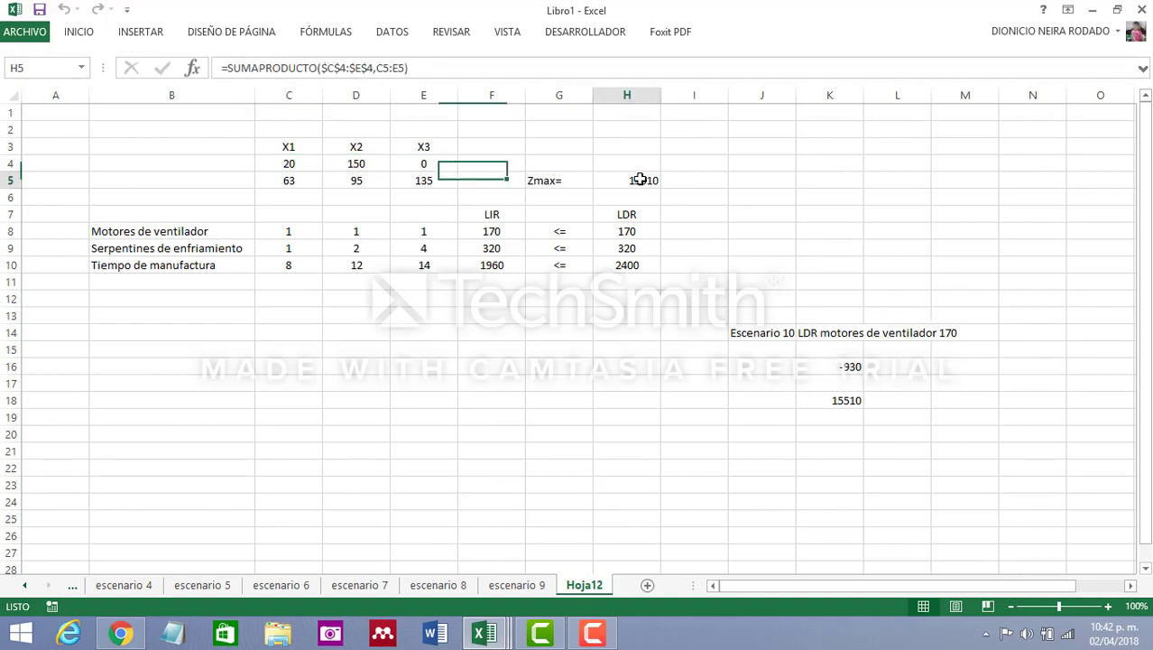
Rename the sheet Hoja12 as escenario 10
{"action": "scroll", "coordinate": [659, 382], "scroll_direction": "down", "scroll_amount": 1}
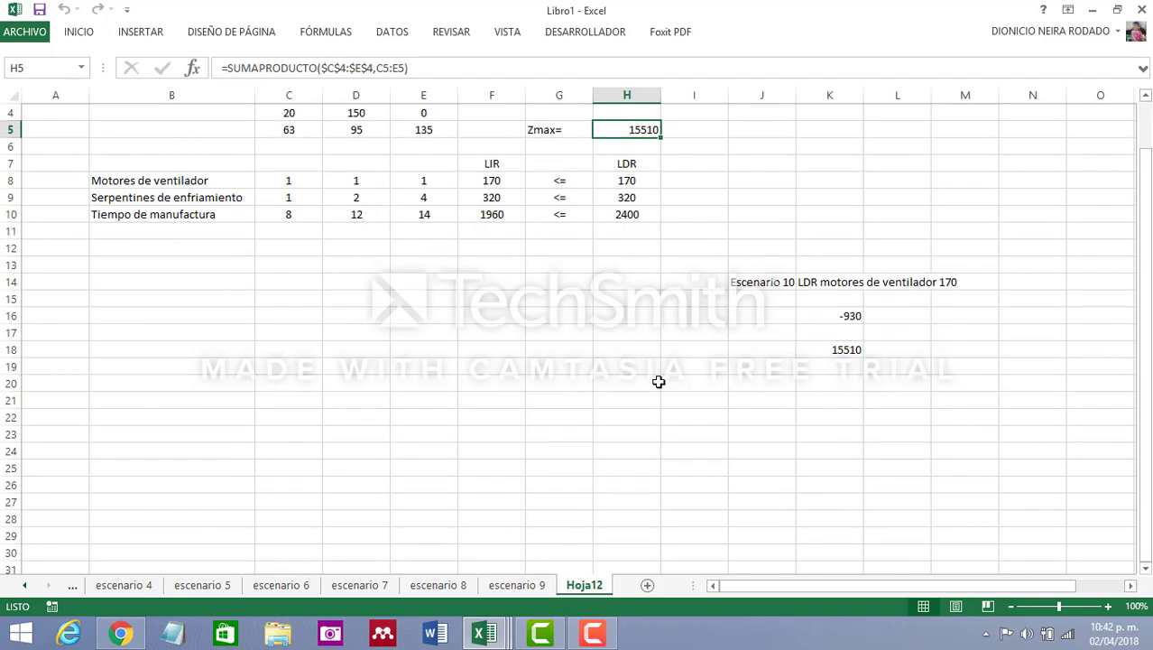
{"action": "scroll", "coordinate": [659, 382], "scroll_direction": "up", "scroll_amount": 1}
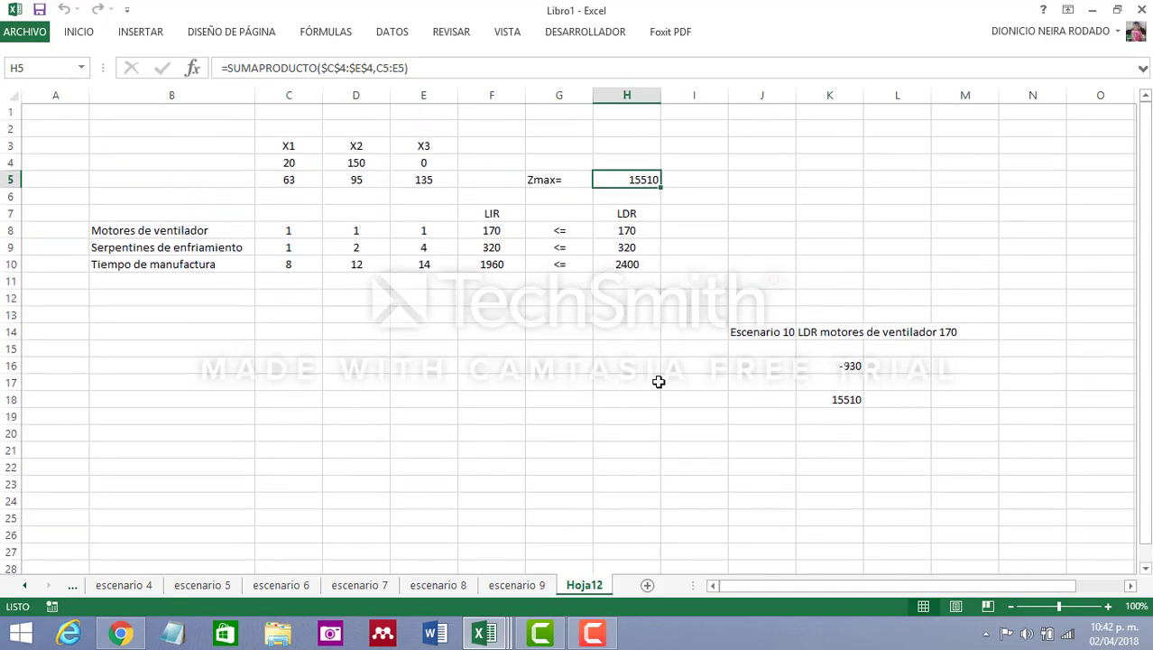
{"action": "double_click", "coordinate": [598, 587]}
{"action": "type", "text": "e"}
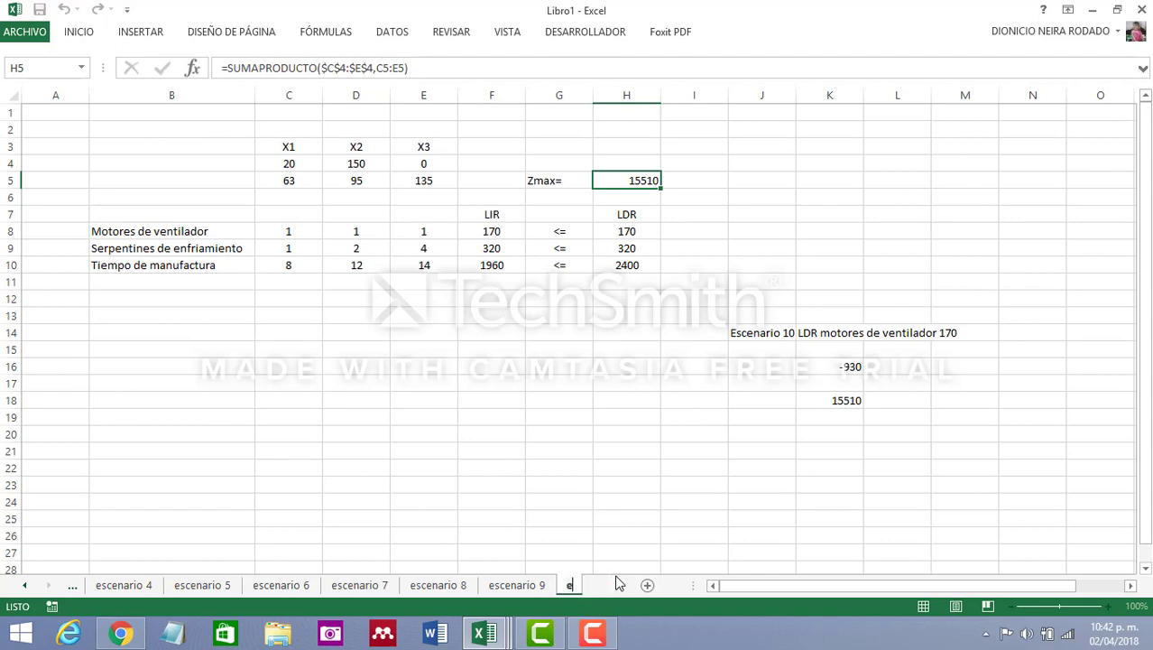
{"action": "type", "text": "scenario 10"}
{"action": "left_click", "coordinate": [741, 495]}
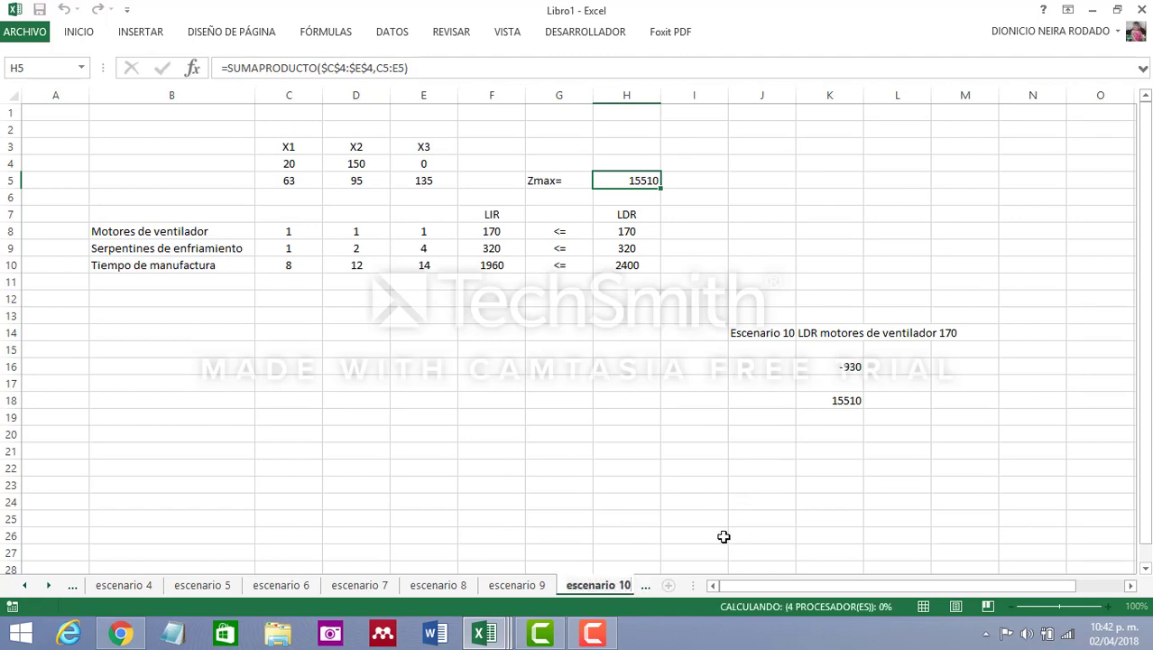
Add a new sheet after escenario 10 and copy the entire contents of escenario 10 into it
{"action": "left_click", "coordinate": [645, 586]}
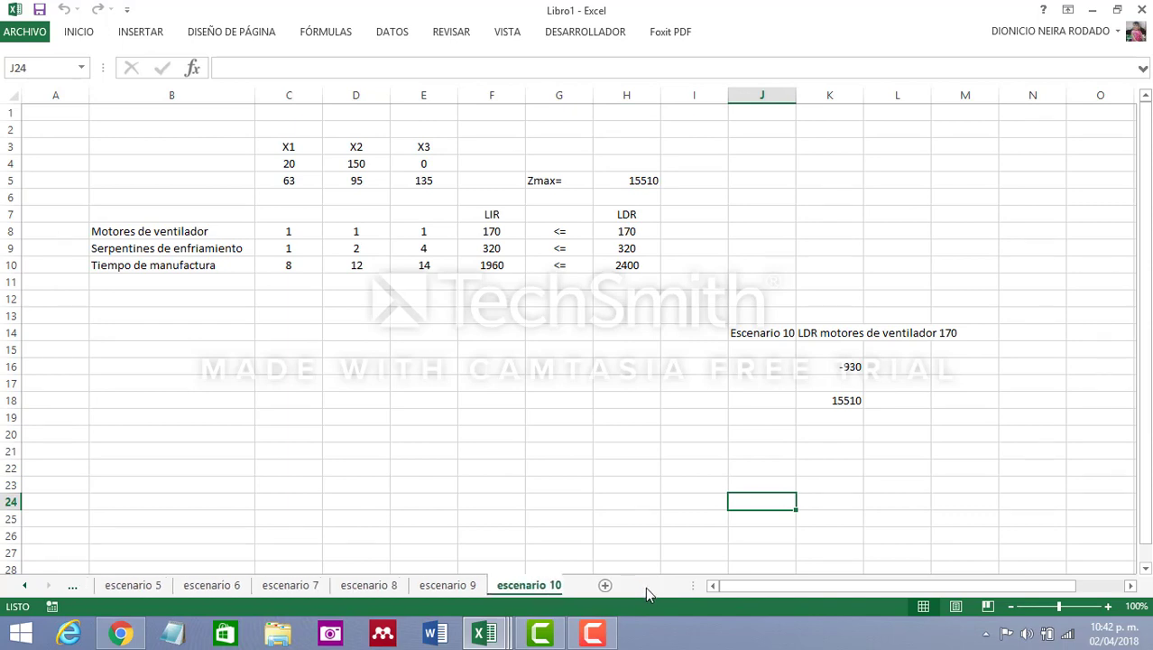
{"action": "left_click", "coordinate": [596, 586]}
{"action": "left_click", "coordinate": [550, 585]}
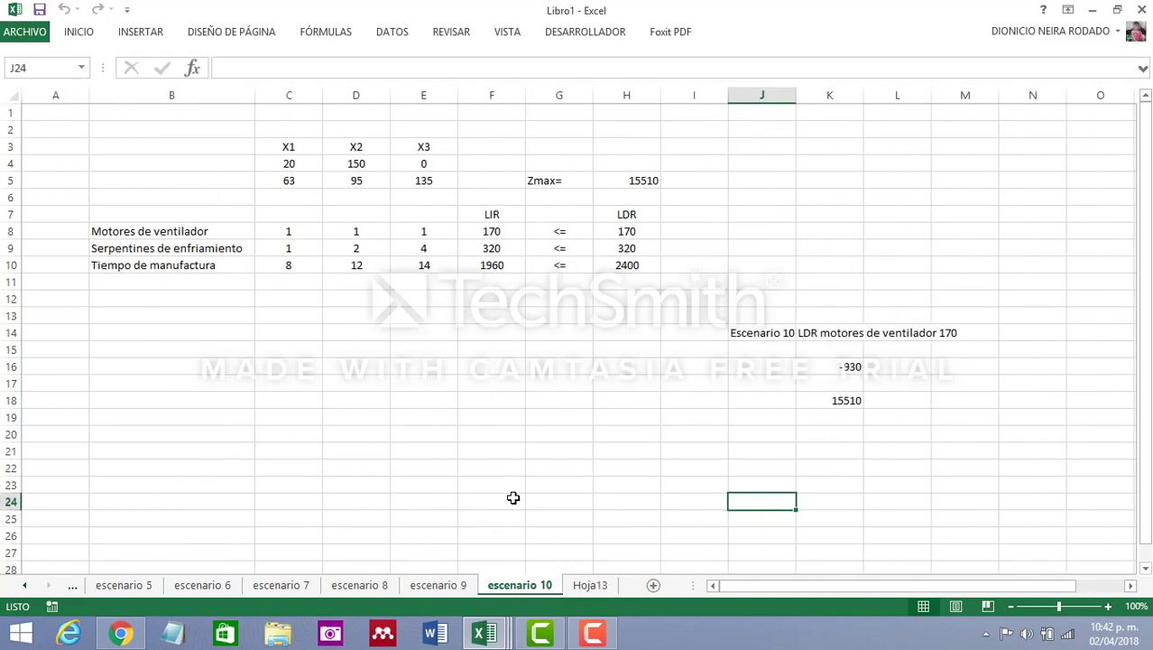
{"action": "left_click", "coordinate": [5, 98]}
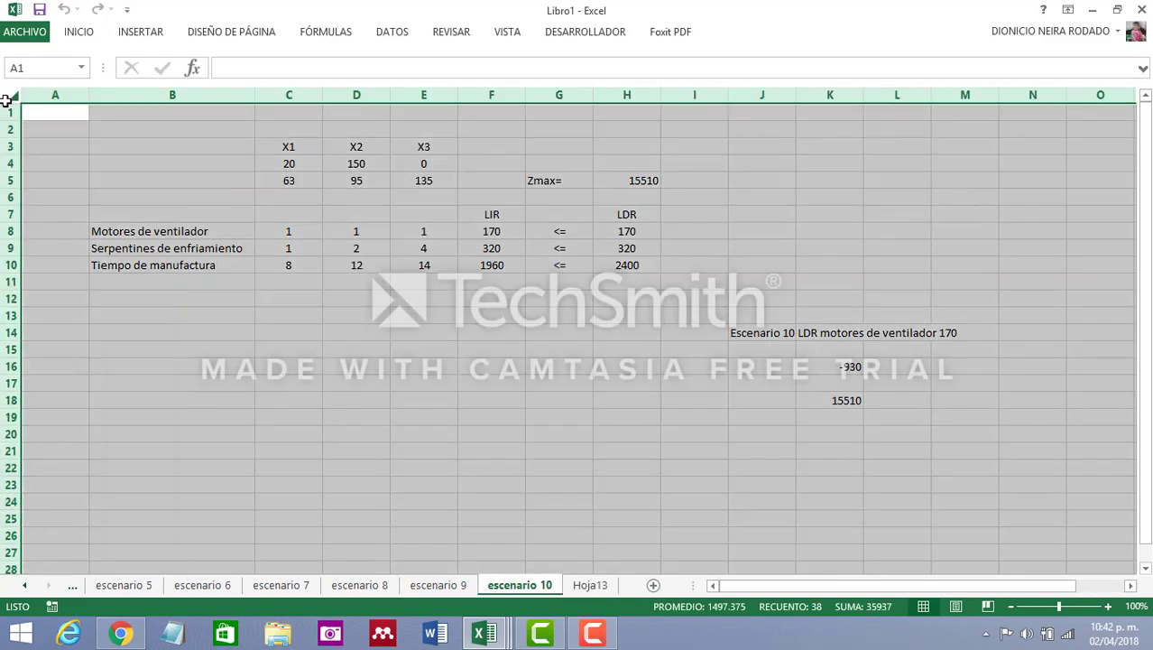
{"action": "key", "text": "ctrl+c"}
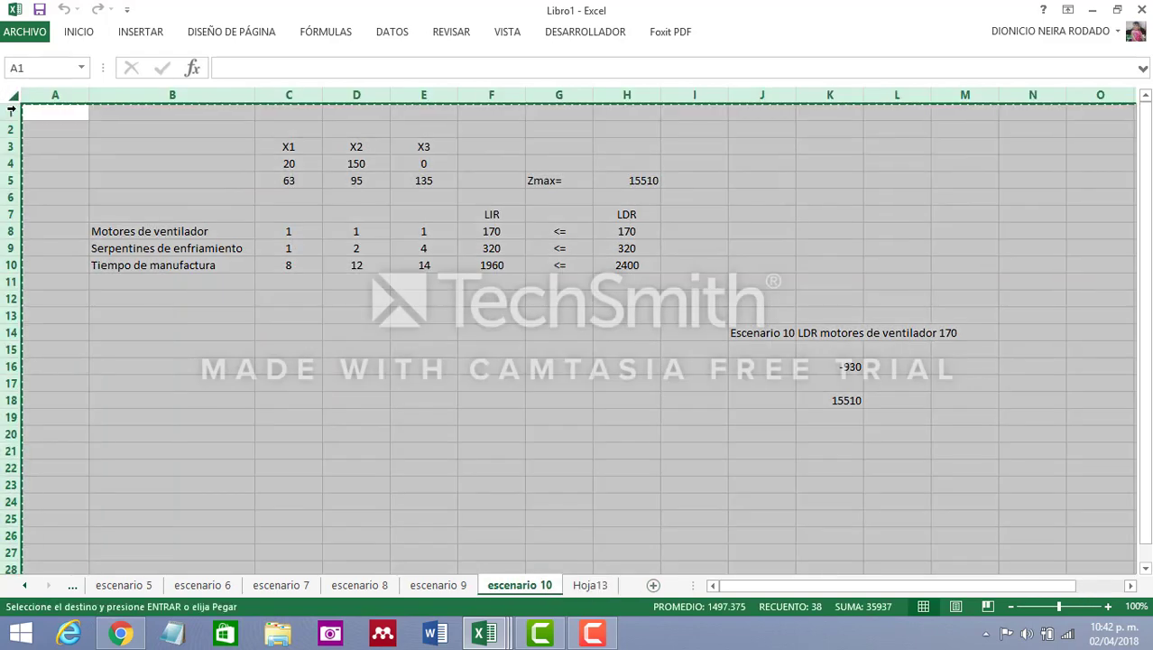
{"action": "left_click", "coordinate": [591, 585]}
{"action": "left_click", "coordinate": [11, 99]}
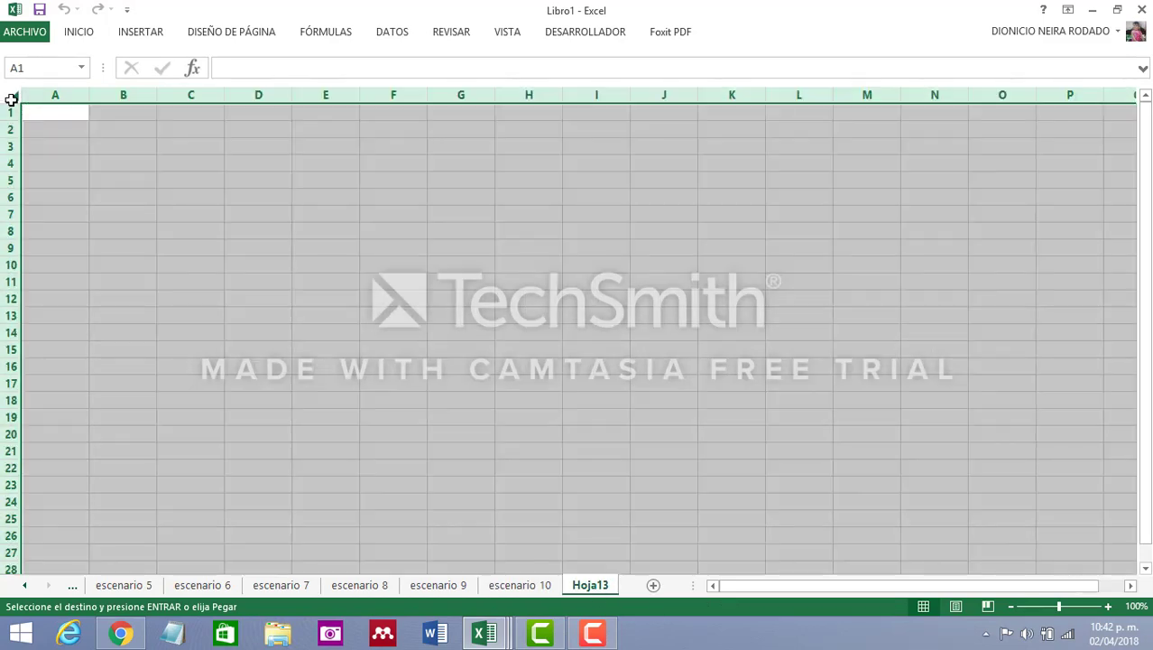
{"action": "key", "text": "ctrl+v"}
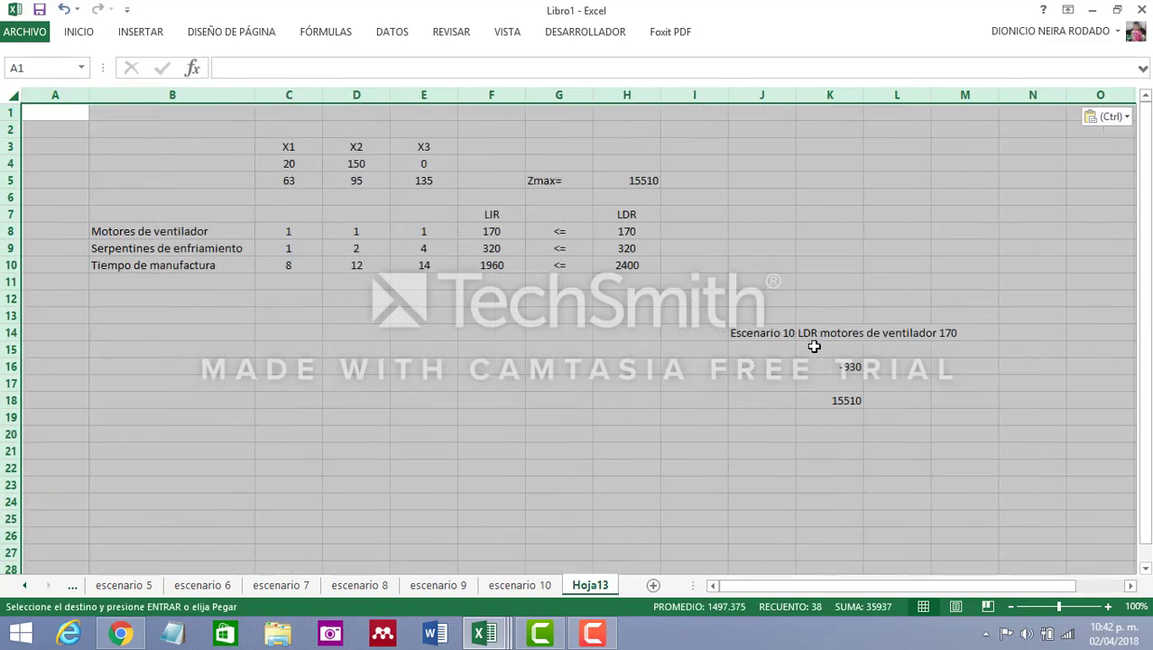
Change the scenario label in cell J14 of the new sheet to Escenario 11
{"action": "left_click", "coordinate": [760, 333]}
{"action": "left_click", "coordinate": [342, 69]}
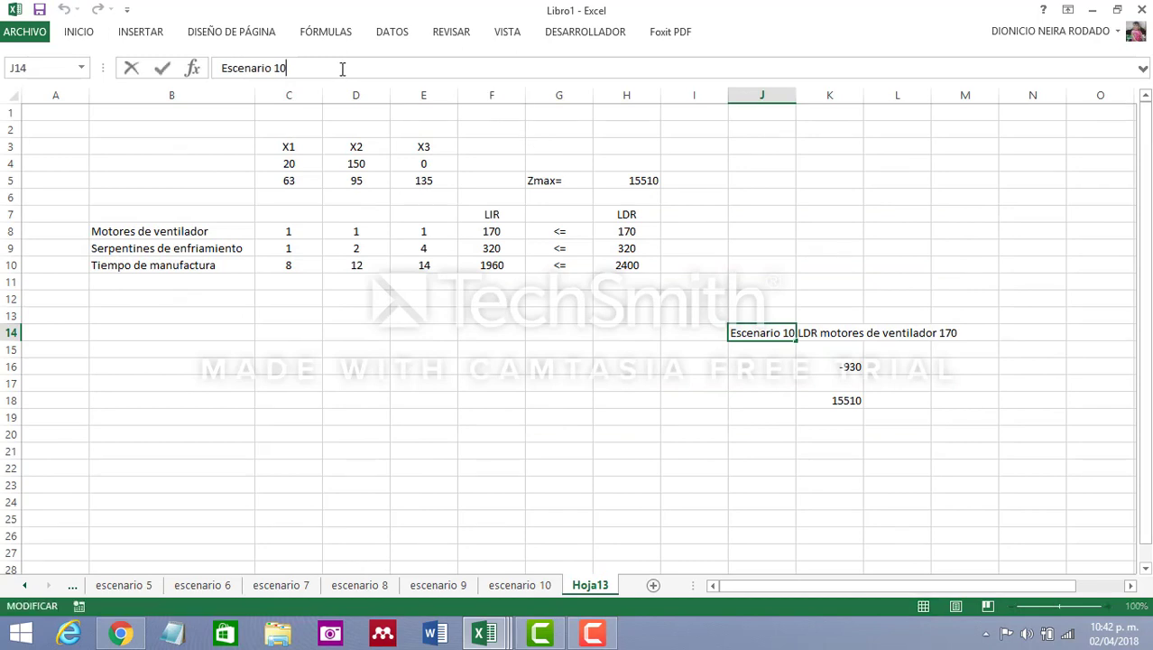
{"action": "type", "text": "1"}
{"action": "left_click", "coordinate": [603, 450]}
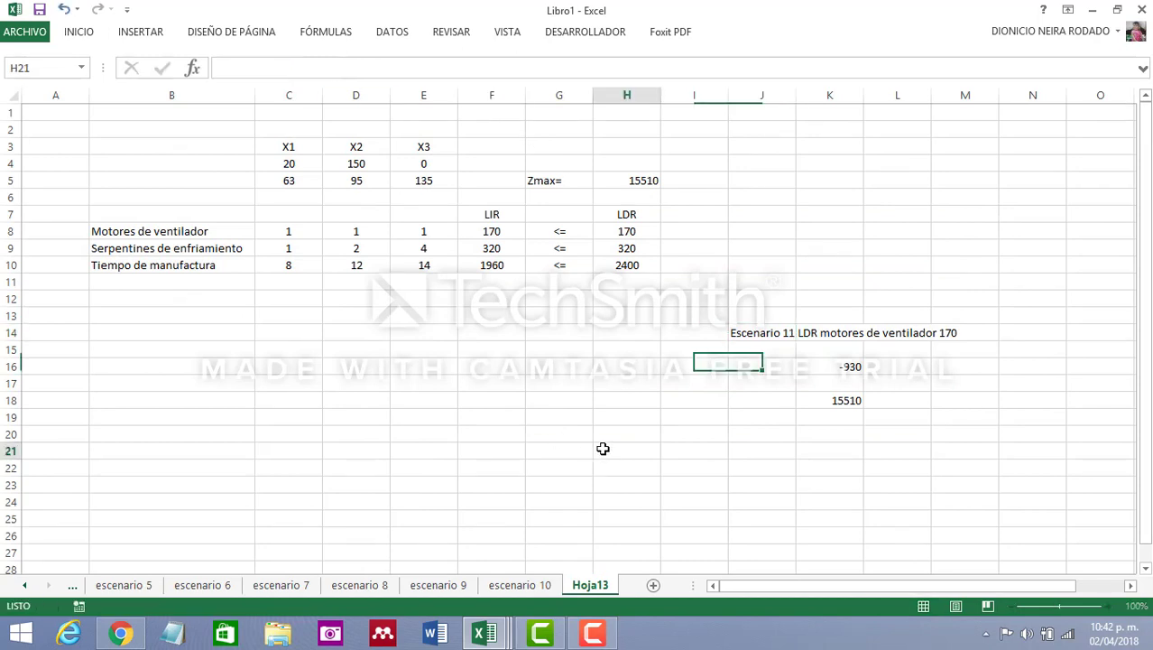
Set the fan-motor LDR in cell H8 to 150
{"action": "left_click", "coordinate": [636, 228]}
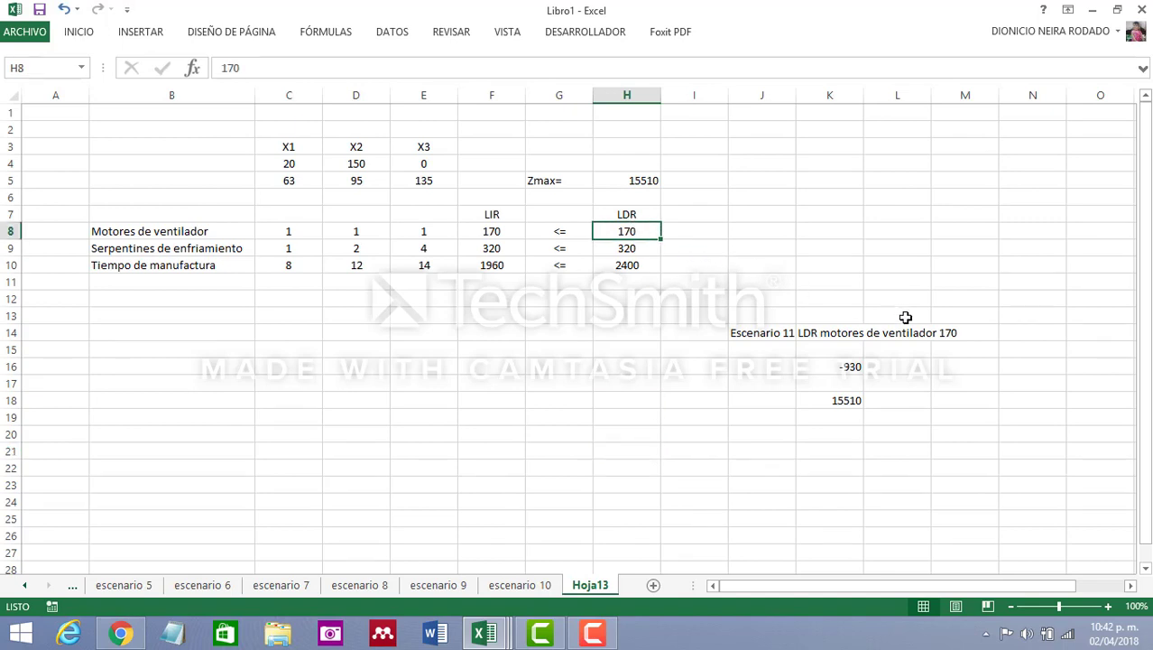
{"action": "type", "text": "15"}
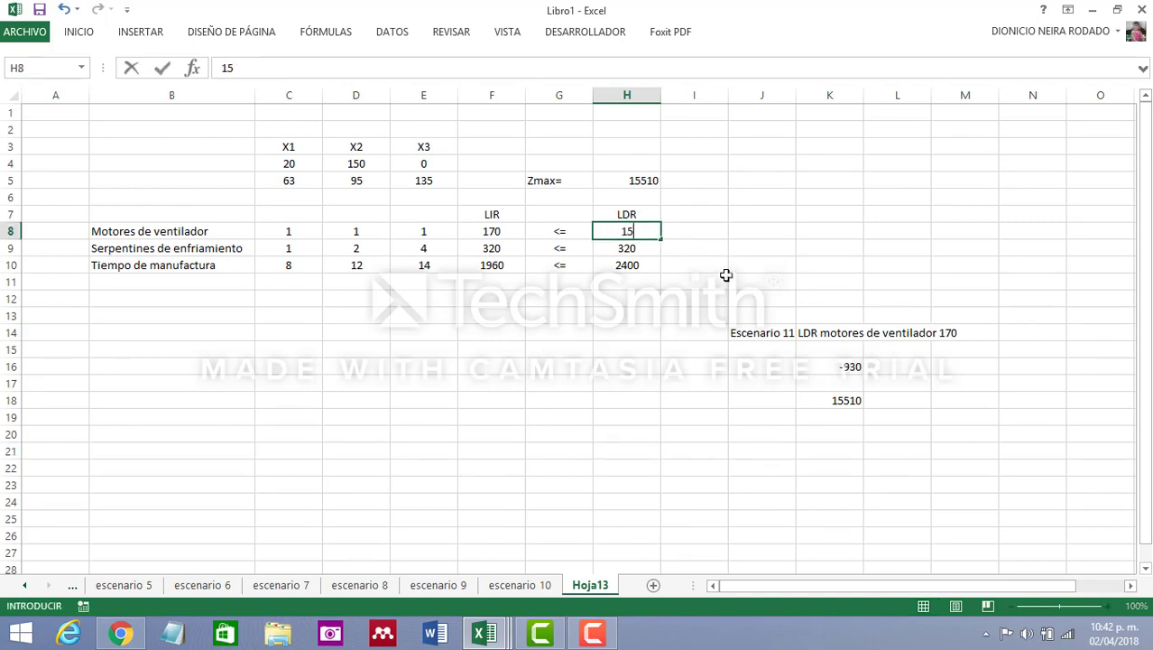
{"action": "type", "text": "0"}
{"action": "left_click", "coordinate": [715, 267]}
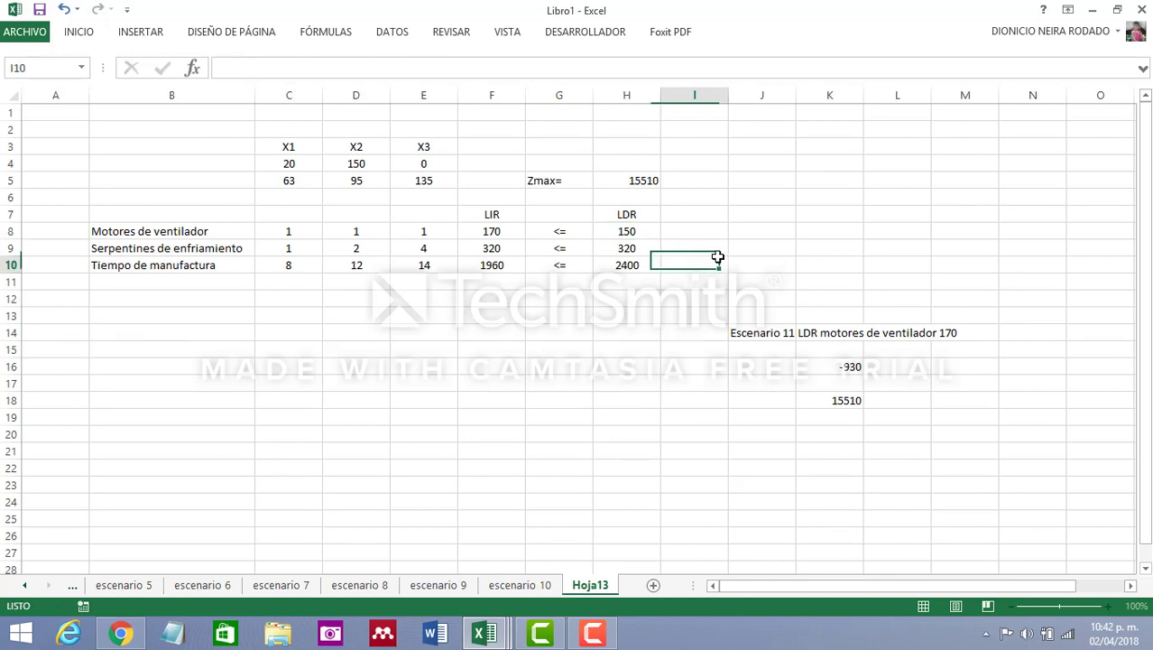
Change the scenario description in cell K14 to LDR motores de ventilador 150
{"action": "left_click", "coordinate": [767, 331]}
{"action": "left_click", "coordinate": [827, 333]}
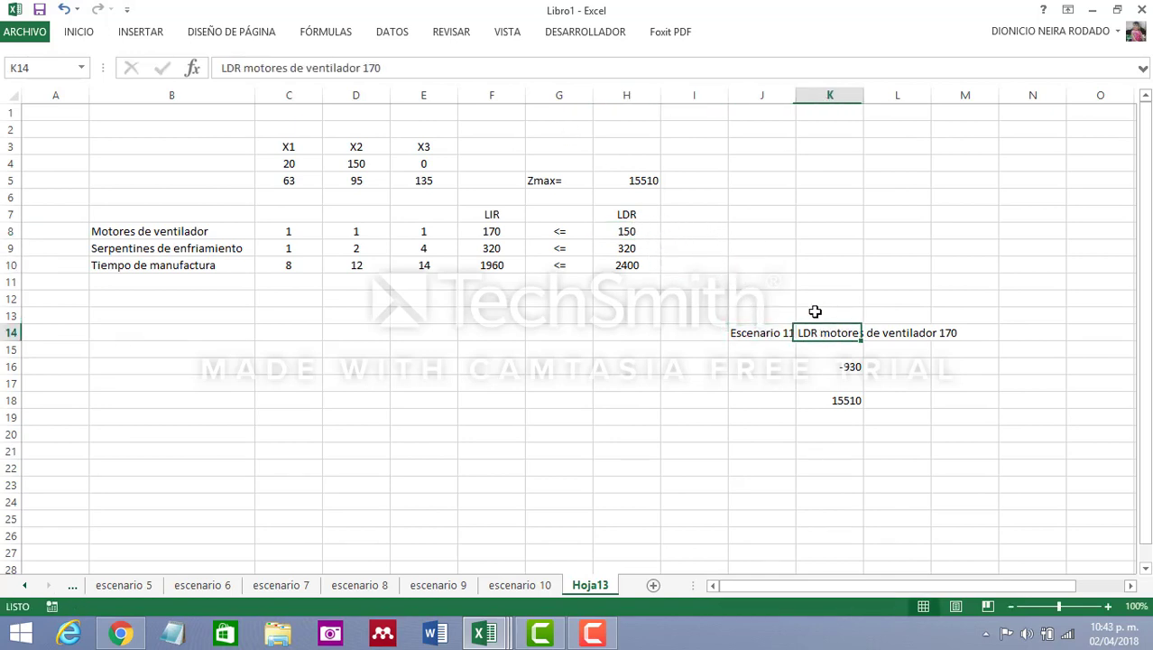
{"action": "left_click", "coordinate": [402, 68]}
{"action": "key", "text": "BackSpace"}
{"action": "key", "text": "BackSpace"}
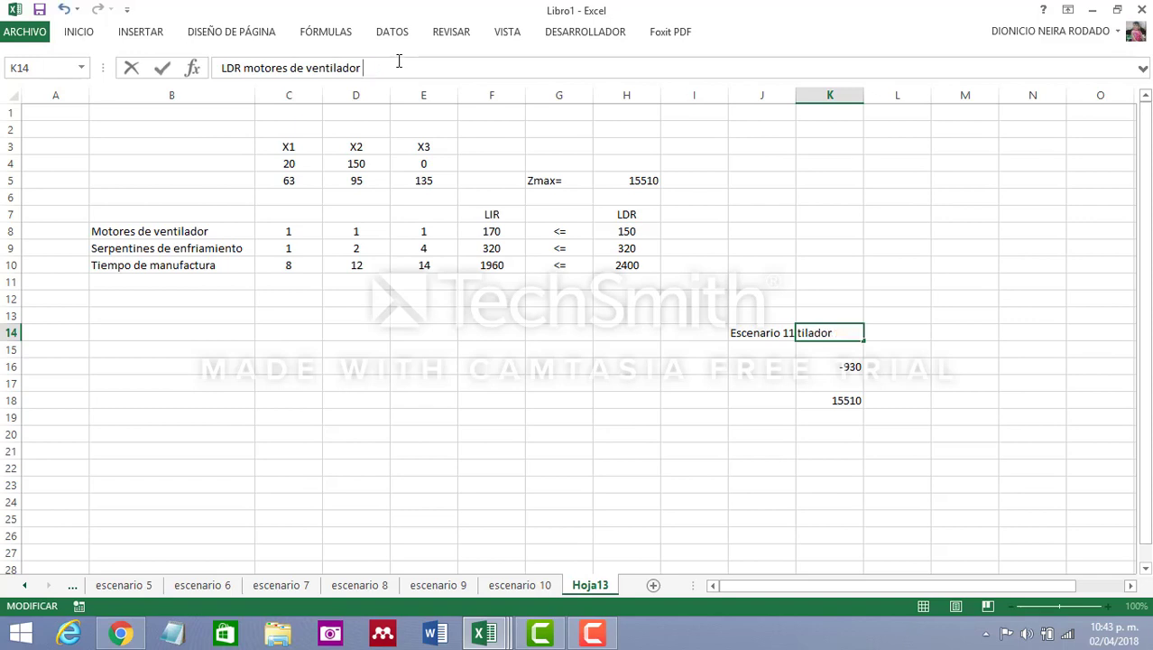
{"action": "type", "text": "50"}
{"action": "left_click", "coordinate": [639, 518]}
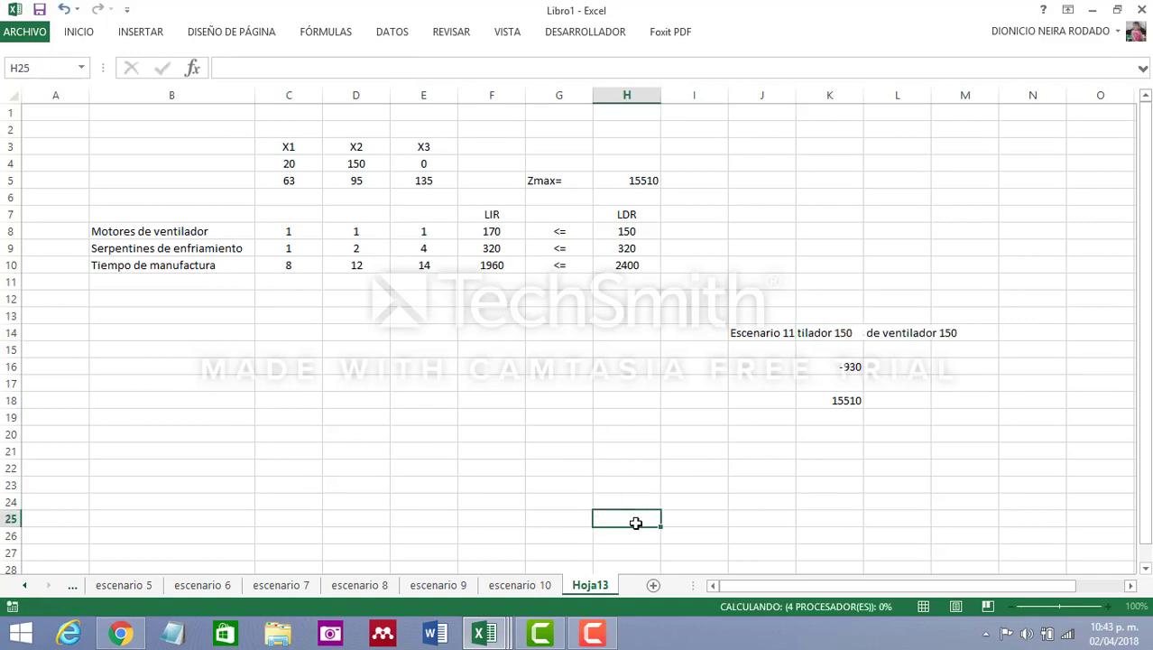
Rename the sheet Hoja13 as escenario
{"action": "double_click", "coordinate": [592, 585]}
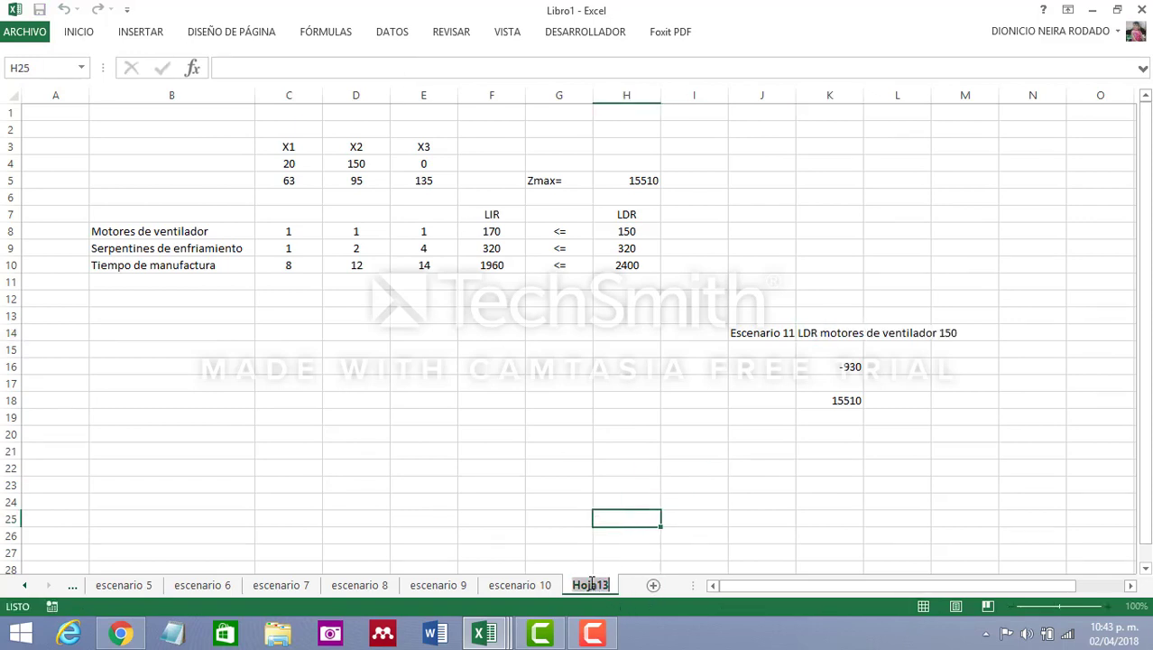
{"action": "type", "text": "escenario"}
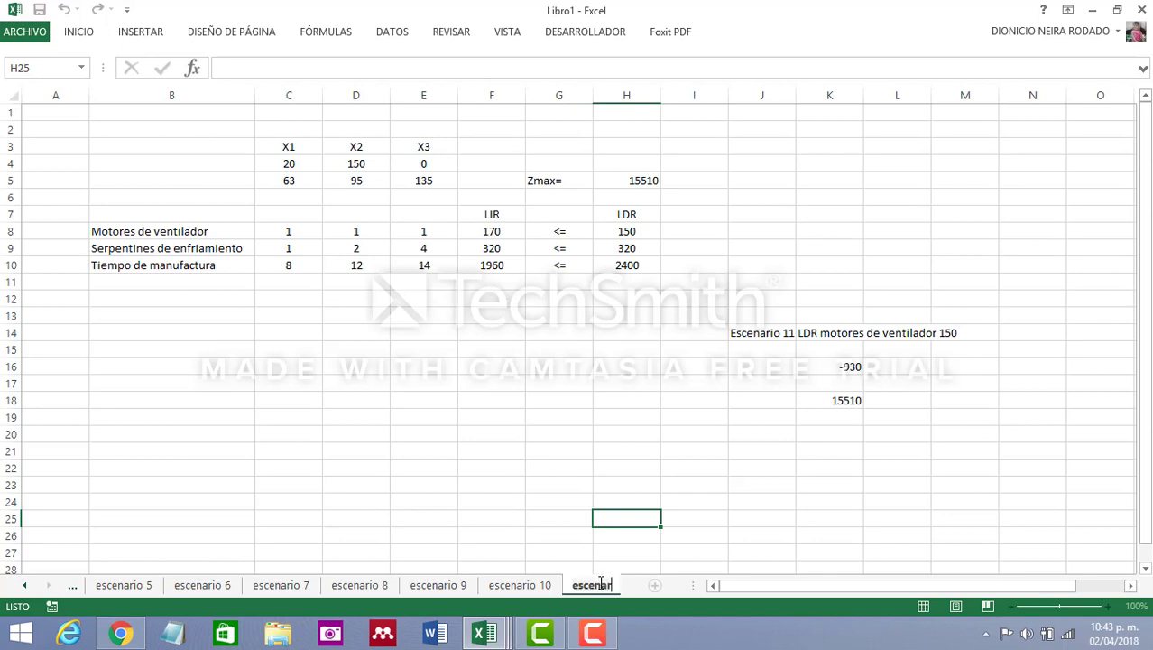
{"action": "left_click", "coordinate": [809, 484]}
Change the formula in cell K16 to =-50*31 and check the estimated objective value in K18
{"action": "left_click", "coordinate": [852, 368]}
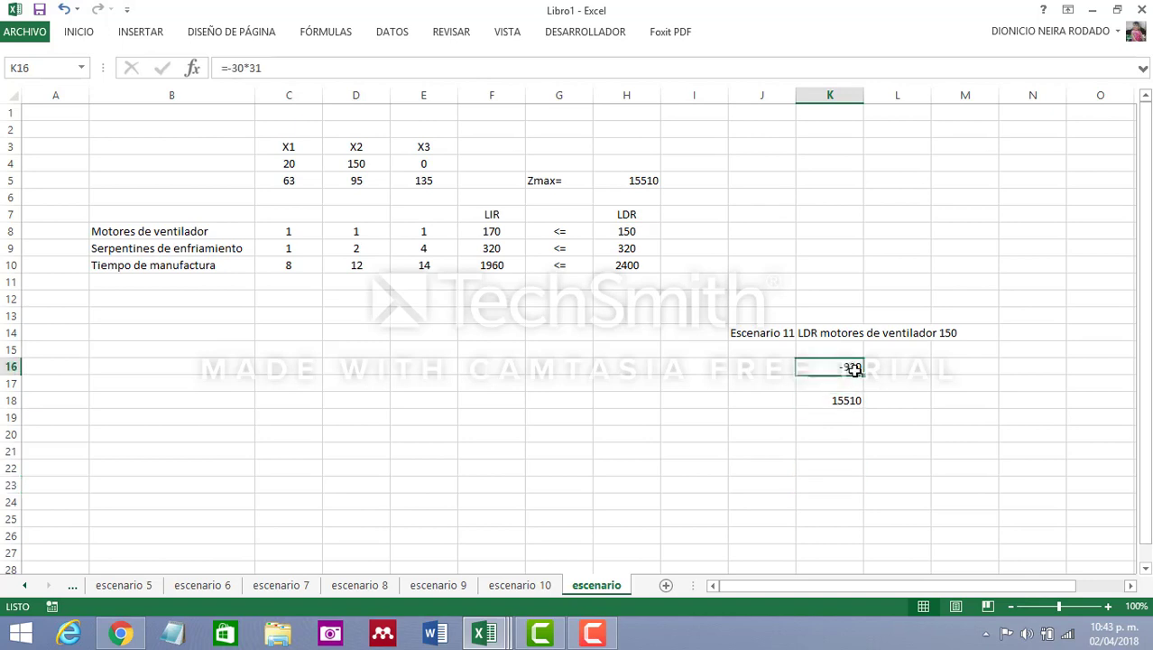
{"action": "left_click", "coordinate": [240, 67]}
{"action": "key", "text": "BackSpace"}
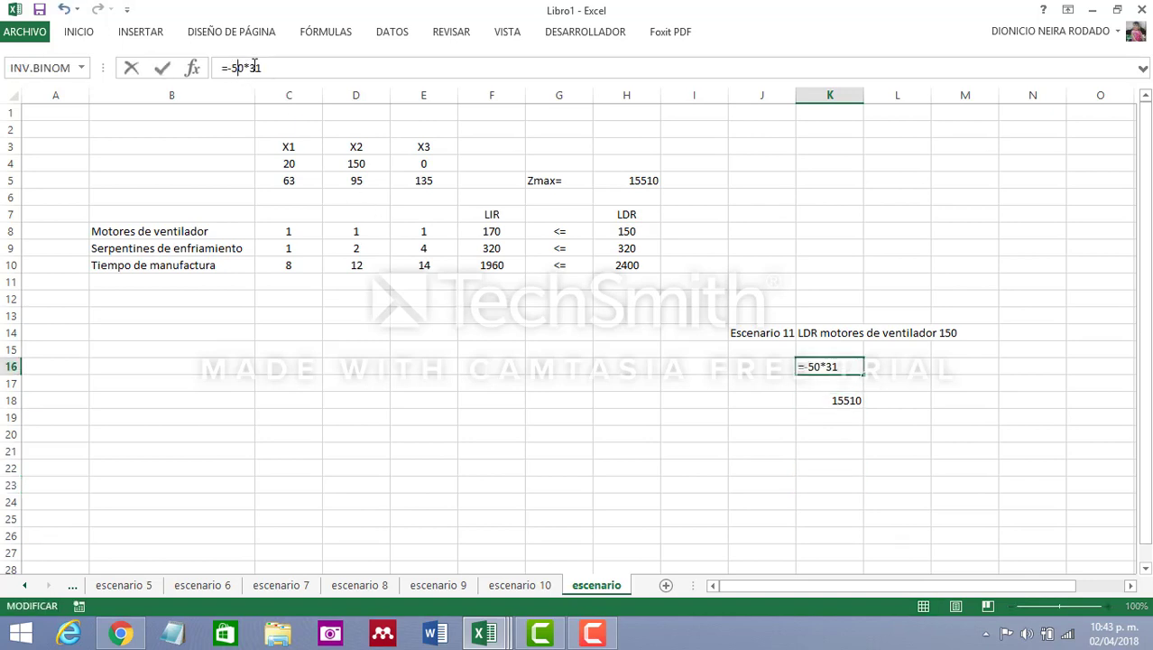
{"action": "type", "text": "5"}
{"action": "key", "text": "Return"}
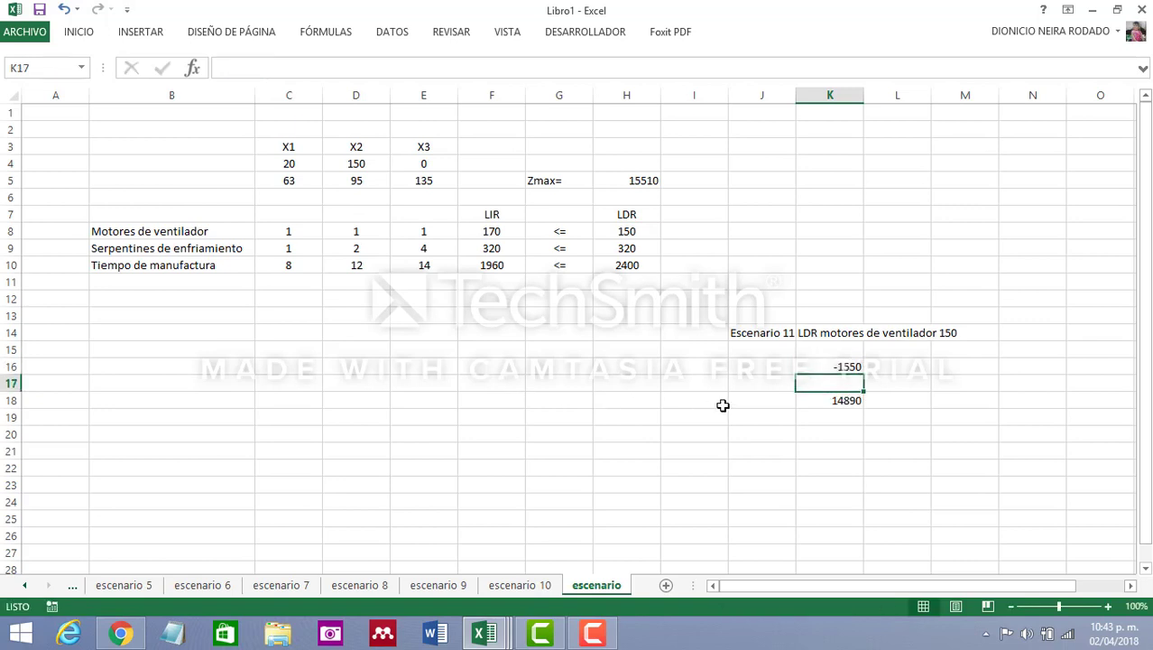
{"action": "left_click", "coordinate": [851, 400]}
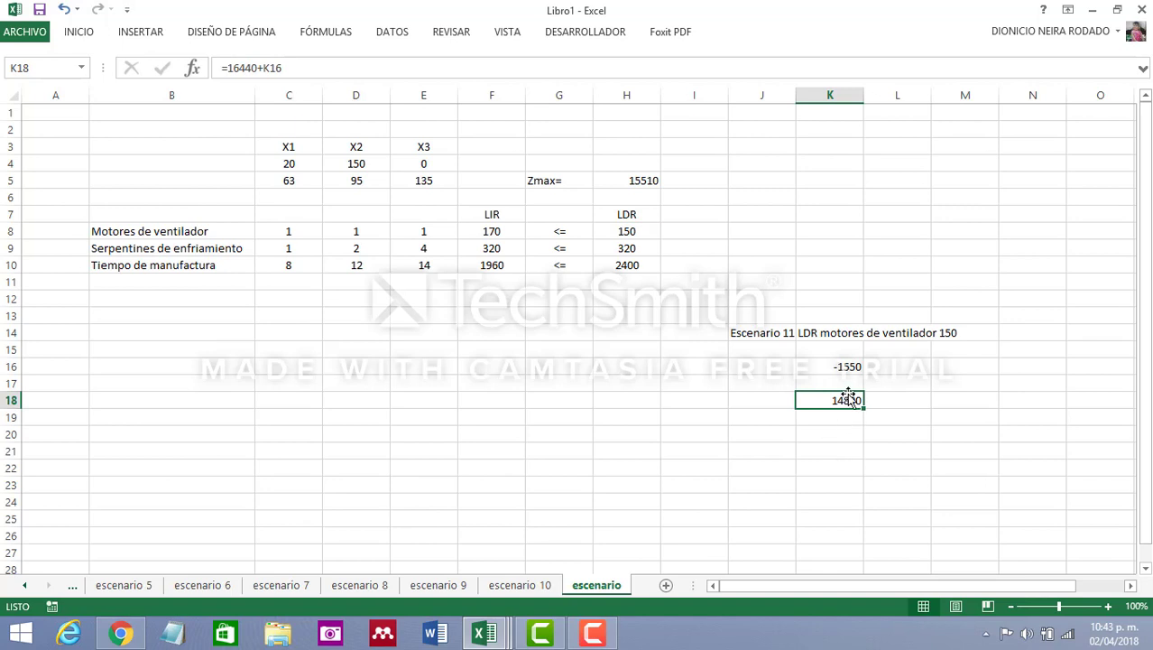
{"action": "mouse_move", "coordinate": [848, 397]}
{"action": "left_mouse_down"}
{"action": "mouse_move", "coordinate": [770, 399]}
{"action": "mouse_move", "coordinate": [852, 397]}
{"action": "mouse_move", "coordinate": [848, 422]}
{"action": "mouse_move", "coordinate": [847, 403]}
{"action": "left_mouse_up"}
{"action": "left_click", "coordinate": [826, 434]}
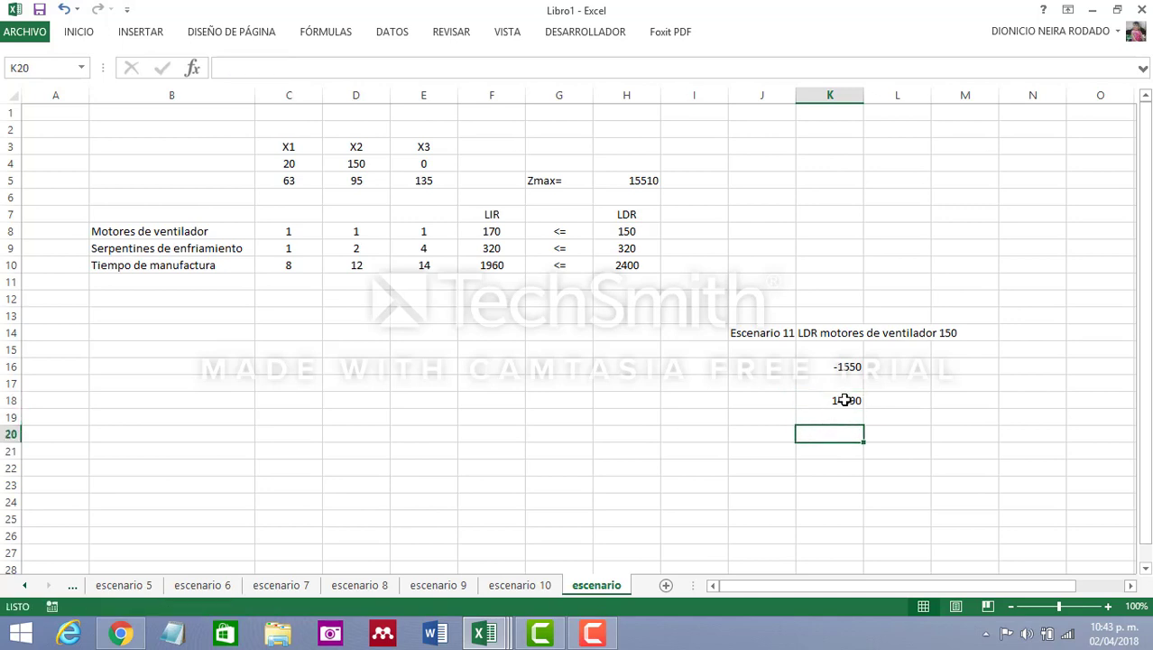
{"action": "left_click", "coordinate": [849, 399]}
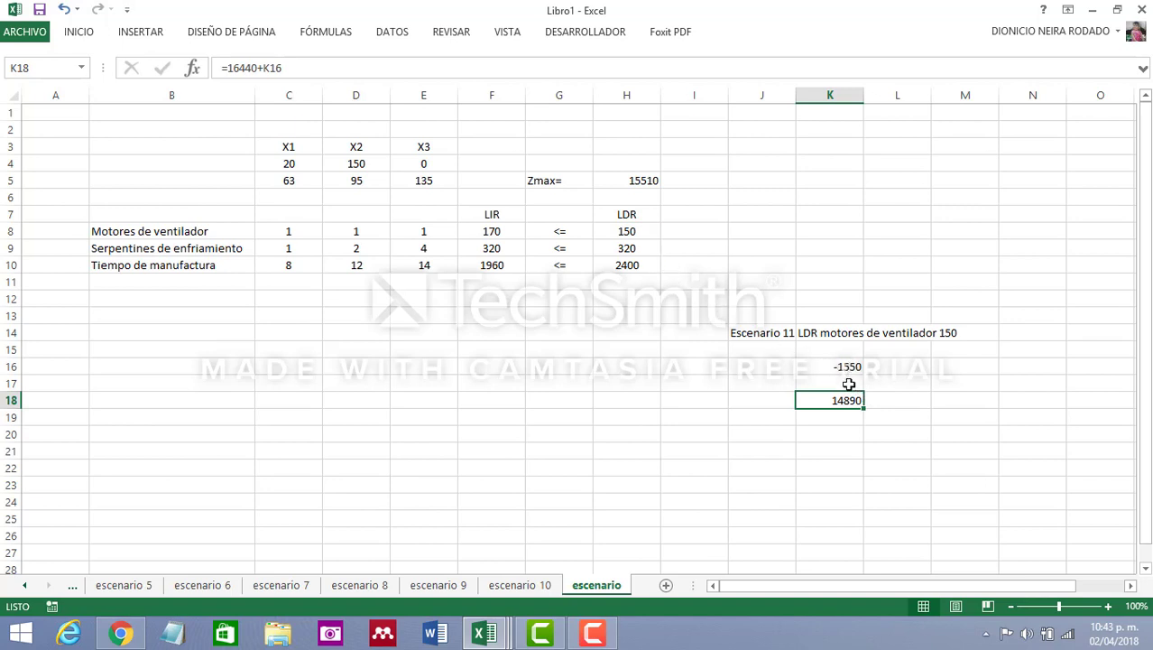
Set up Solver to maximize the objective cell H5 by changing the variable cells C4:E4
{"action": "left_click", "coordinate": [646, 178]}
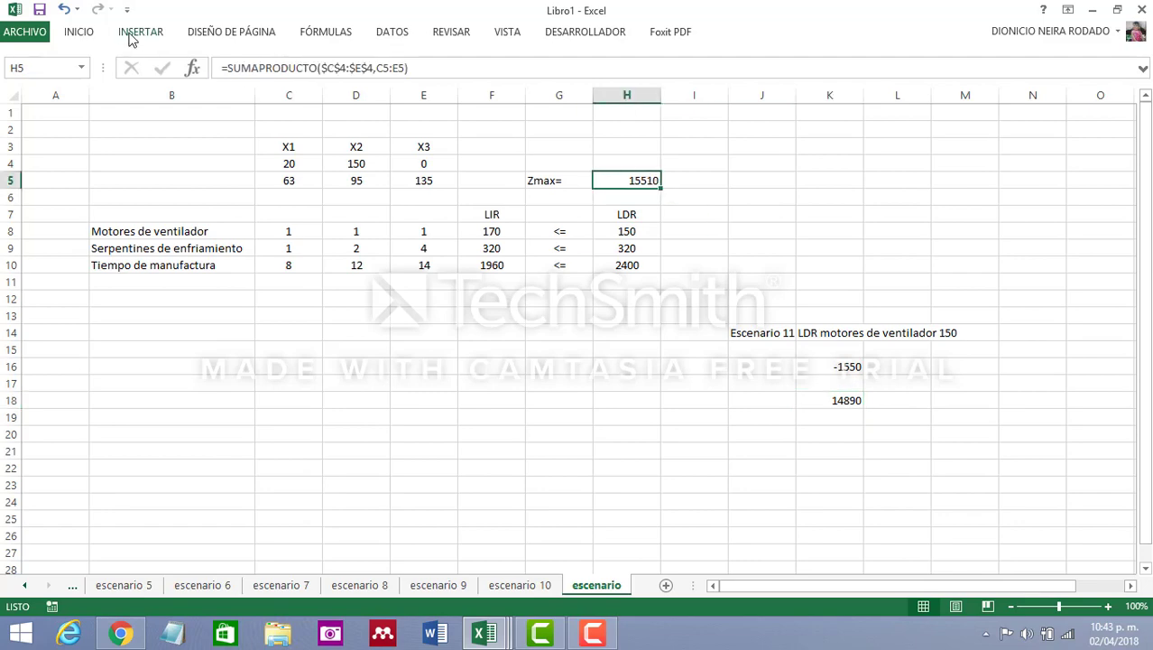
{"action": "left_click", "coordinate": [392, 34]}
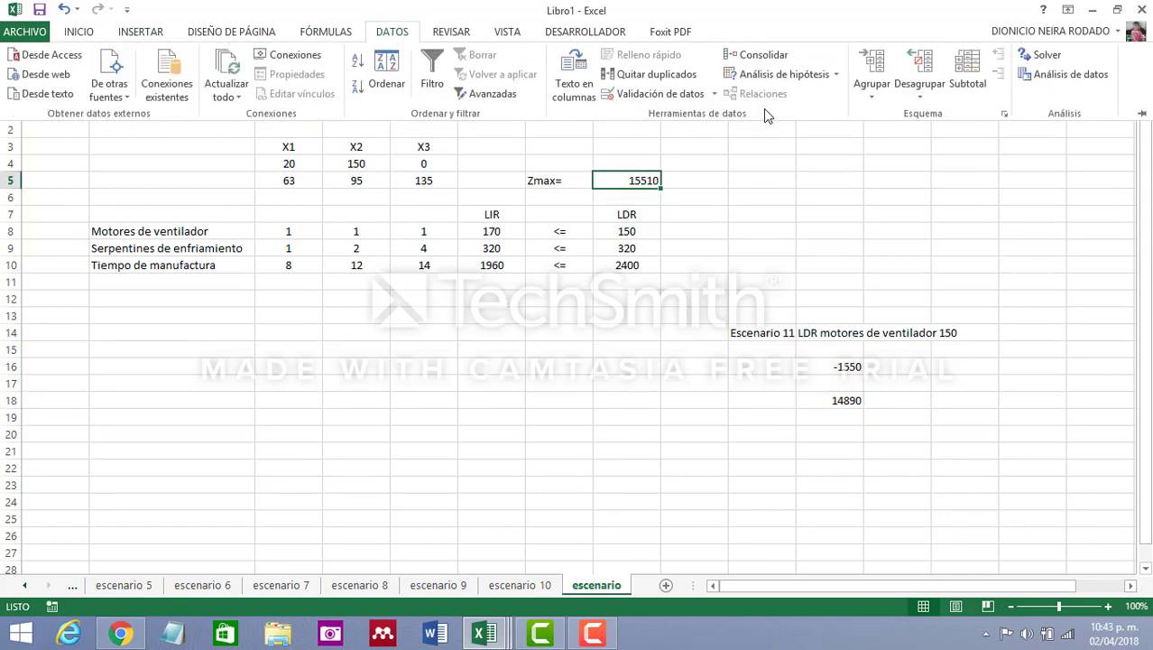
{"action": "left_click", "coordinate": [1032, 59]}
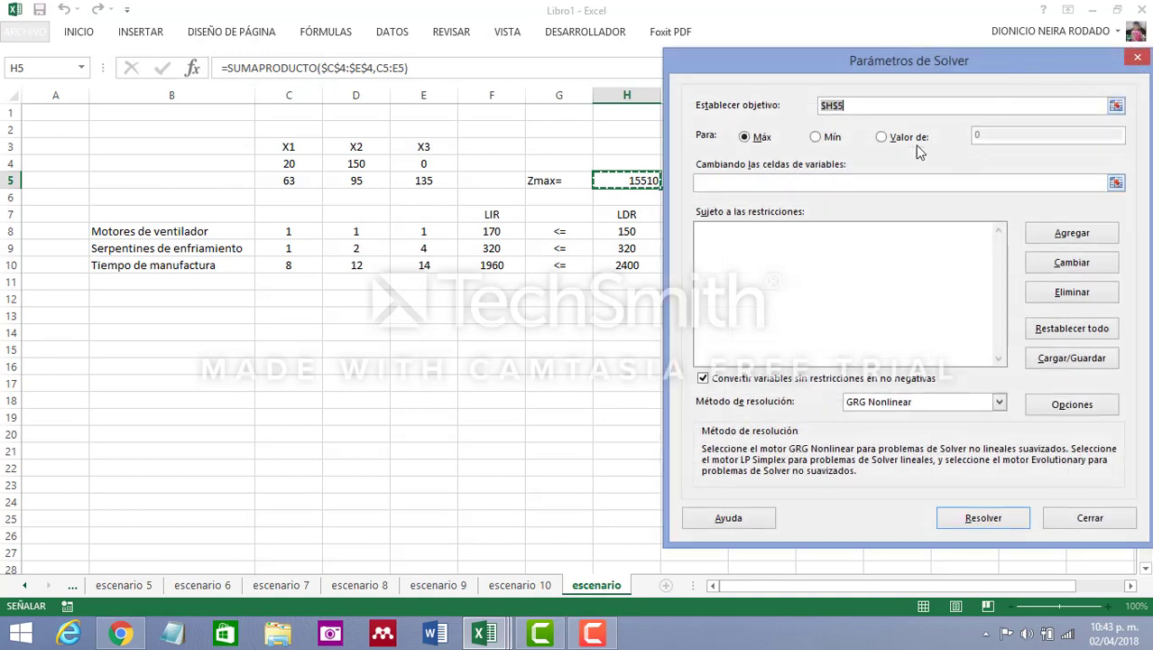
{"action": "left_click", "coordinate": [638, 180]}
{"action": "left_click", "coordinate": [749, 183]}
{"action": "left_click_drag", "start_coordinate": [288, 163], "coordinate": [424, 163]}
Add the Solver constraint F8:F10 <= H8:H10
{"action": "left_click", "coordinate": [1090, 235]}
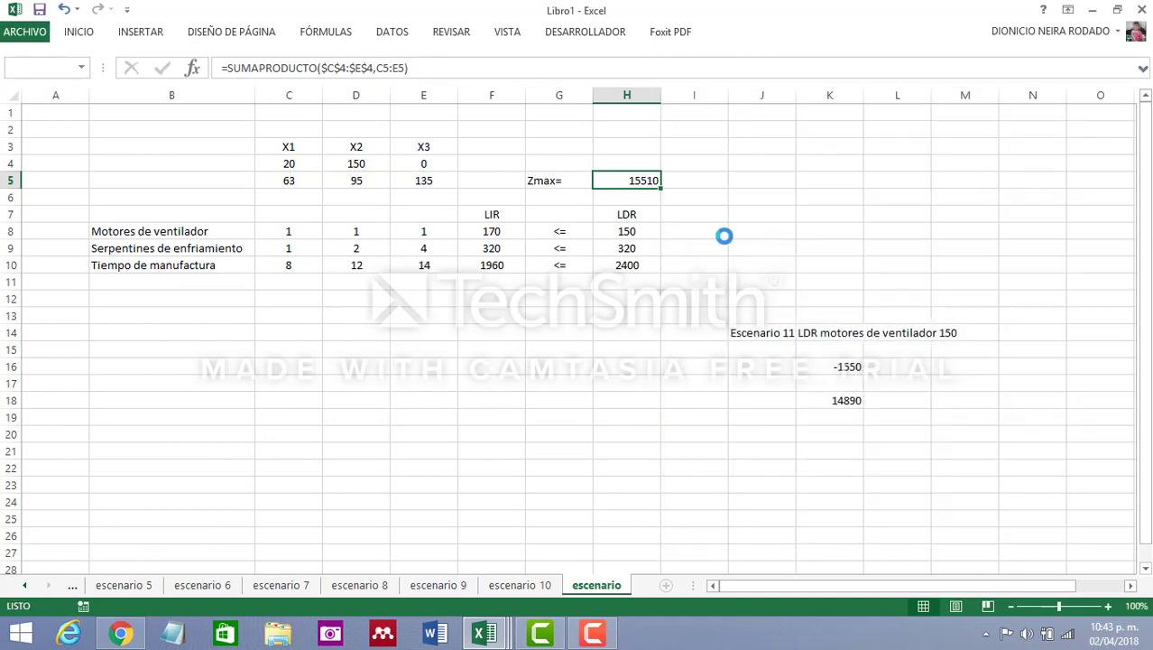
{"action": "left_click", "coordinate": [501, 232]}
{"action": "left_click_drag", "start_coordinate": [510, 263], "coordinate": [510, 265]}
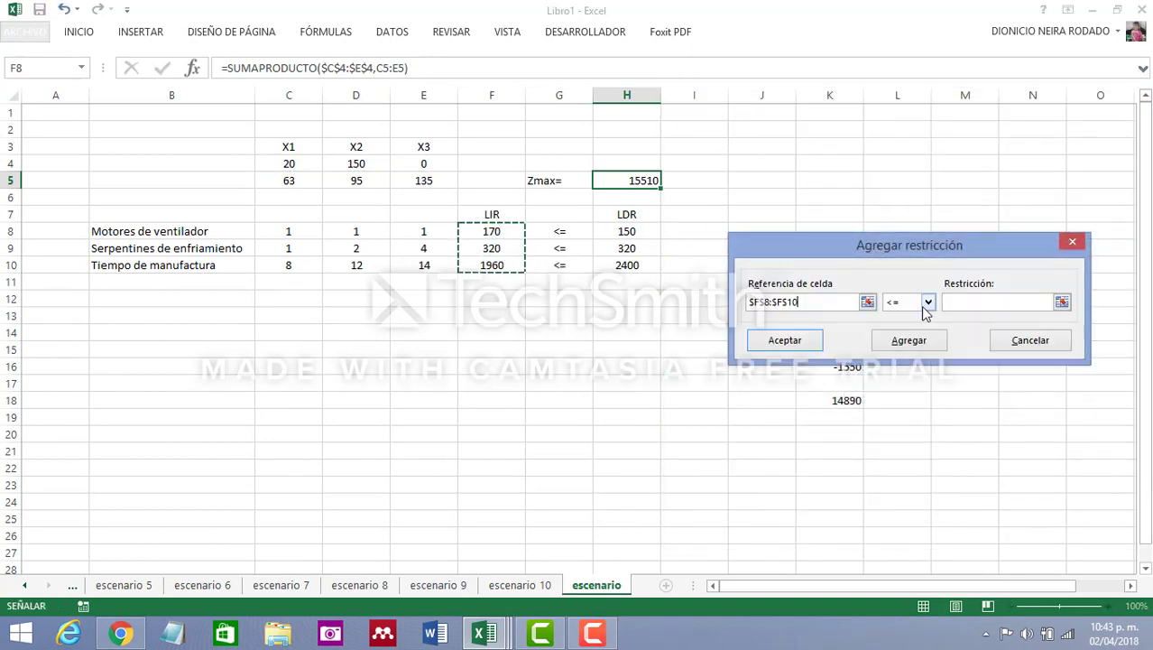
{"action": "left_click", "coordinate": [971, 302]}
{"action": "left_click_drag", "start_coordinate": [626, 231], "coordinate": [636, 265]}
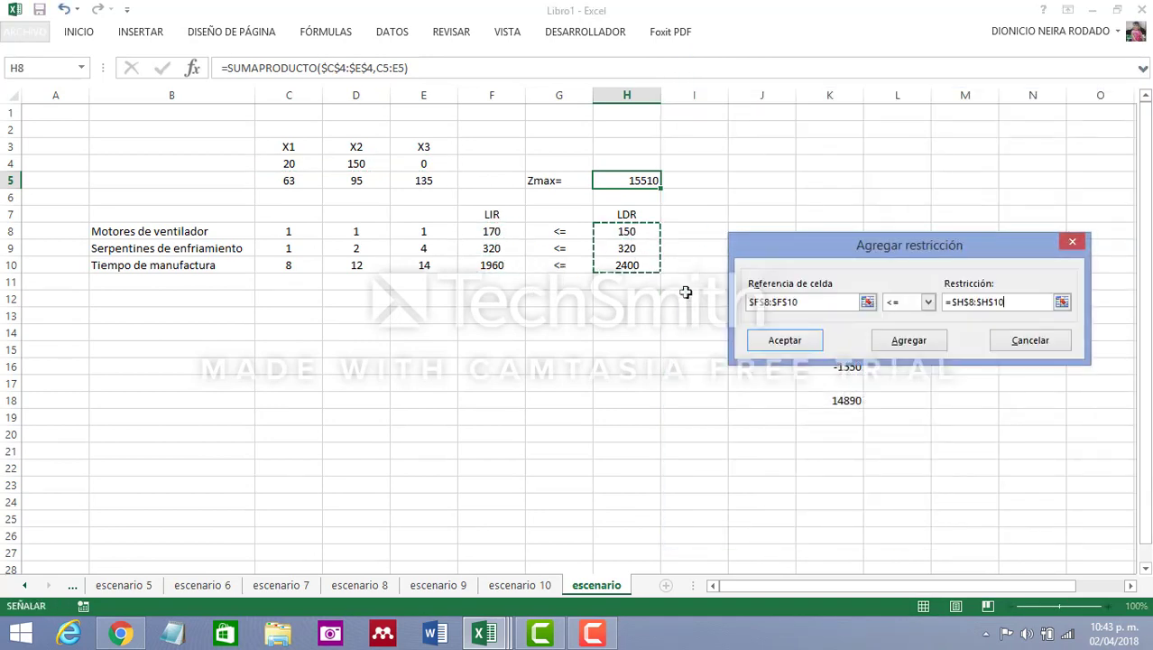
{"action": "left_click", "coordinate": [785, 340]}
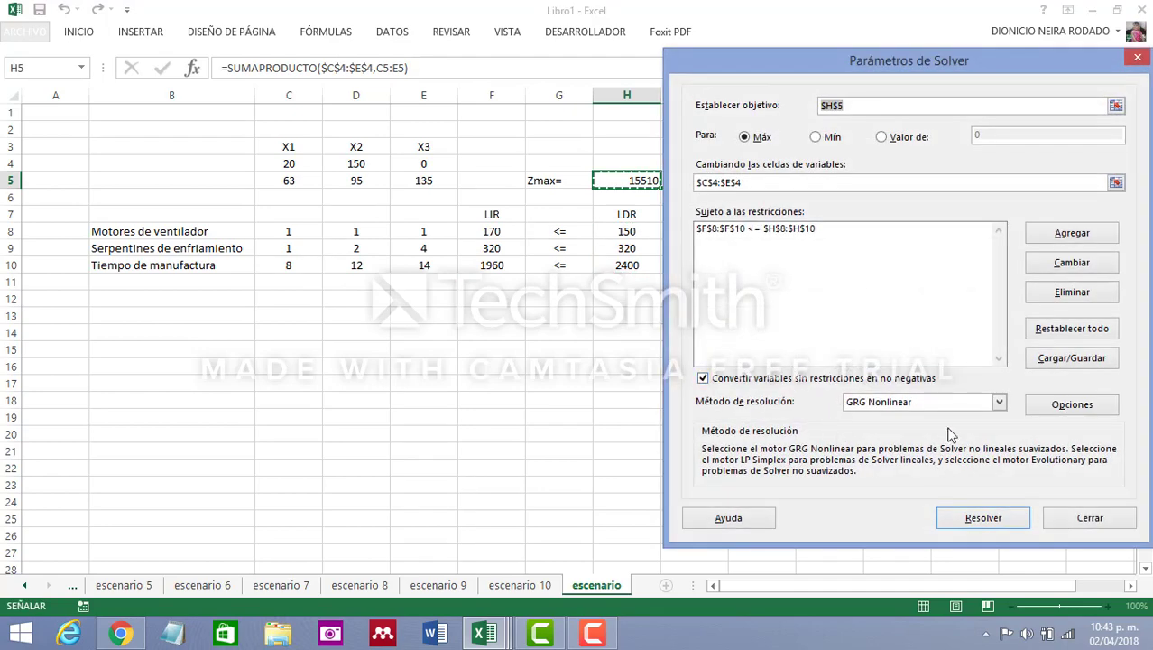
Solve the model with Simplex LP, keeping the solution, and compare Zmax with the estimate in K16 and K18
{"action": "left_click", "coordinate": [998, 403]}
{"action": "left_click", "coordinate": [929, 430]}
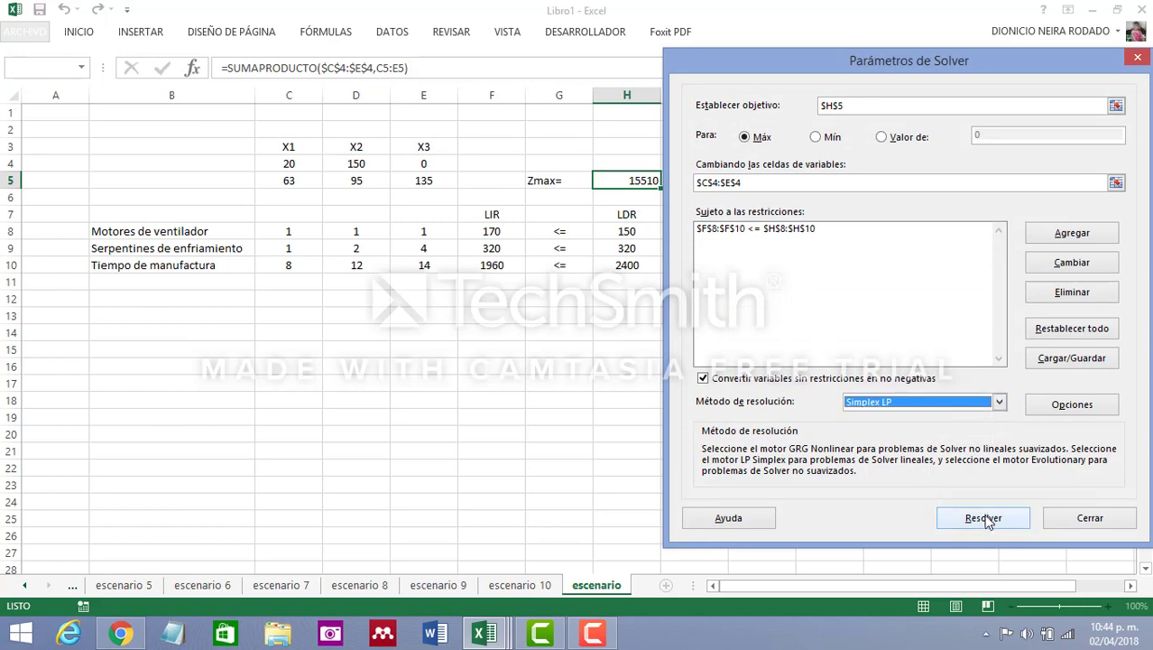
{"action": "left_click", "coordinate": [984, 517]}
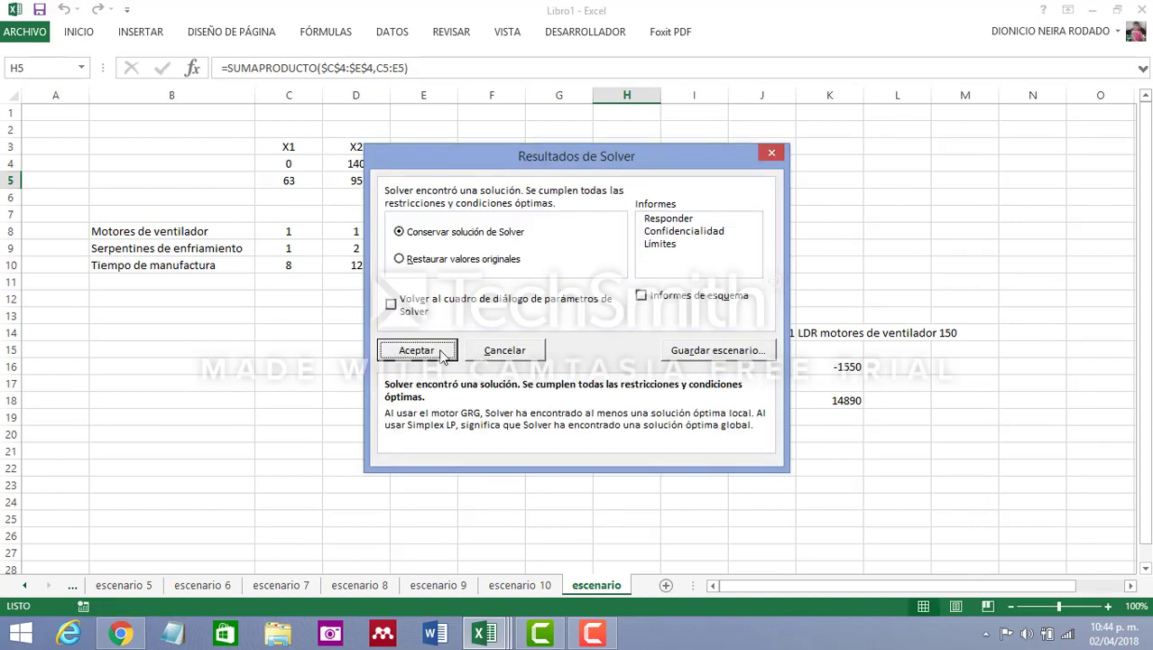
{"action": "left_click", "coordinate": [417, 350]}
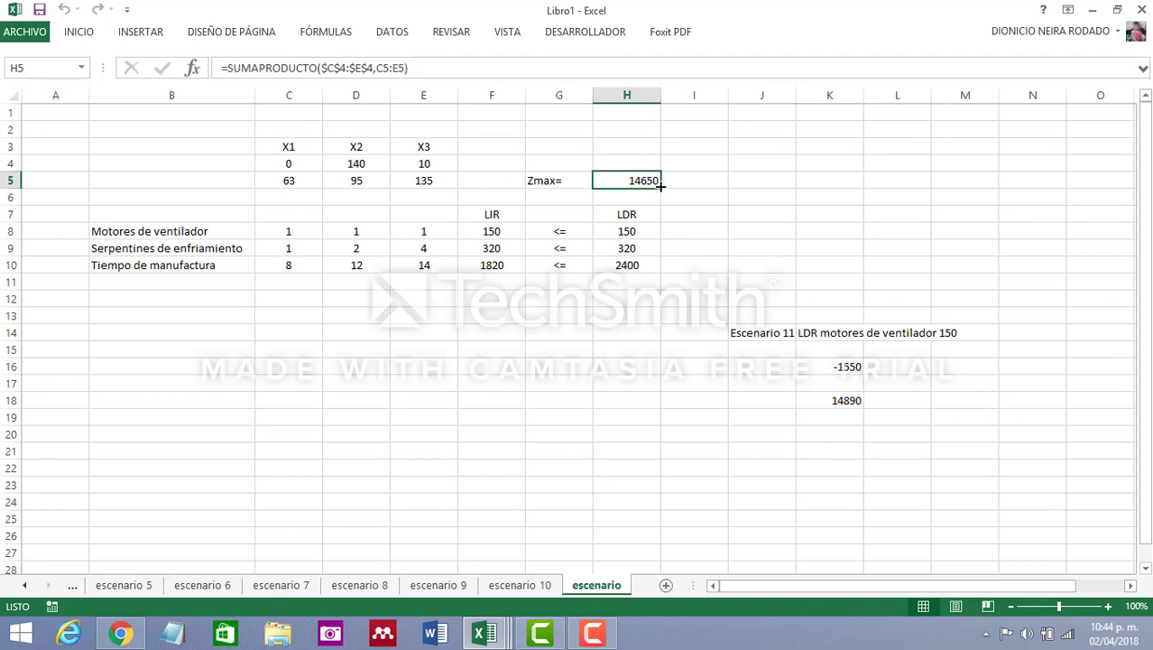
{"action": "left_click", "coordinate": [850, 400]}
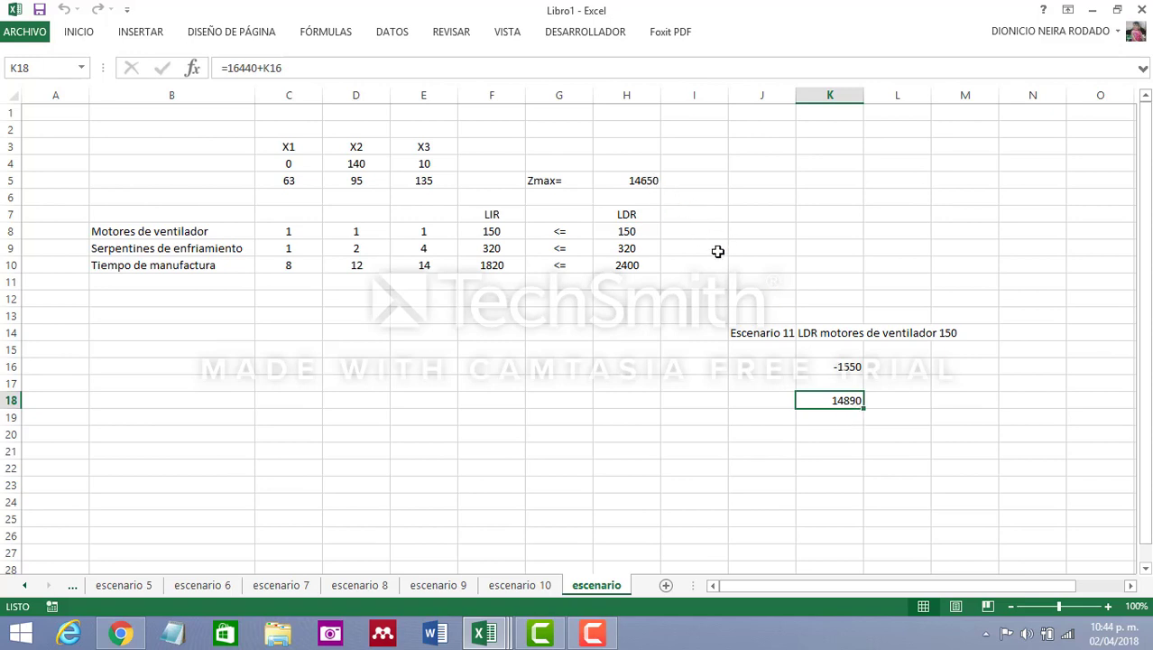
{"action": "left_click", "coordinate": [853, 366]}
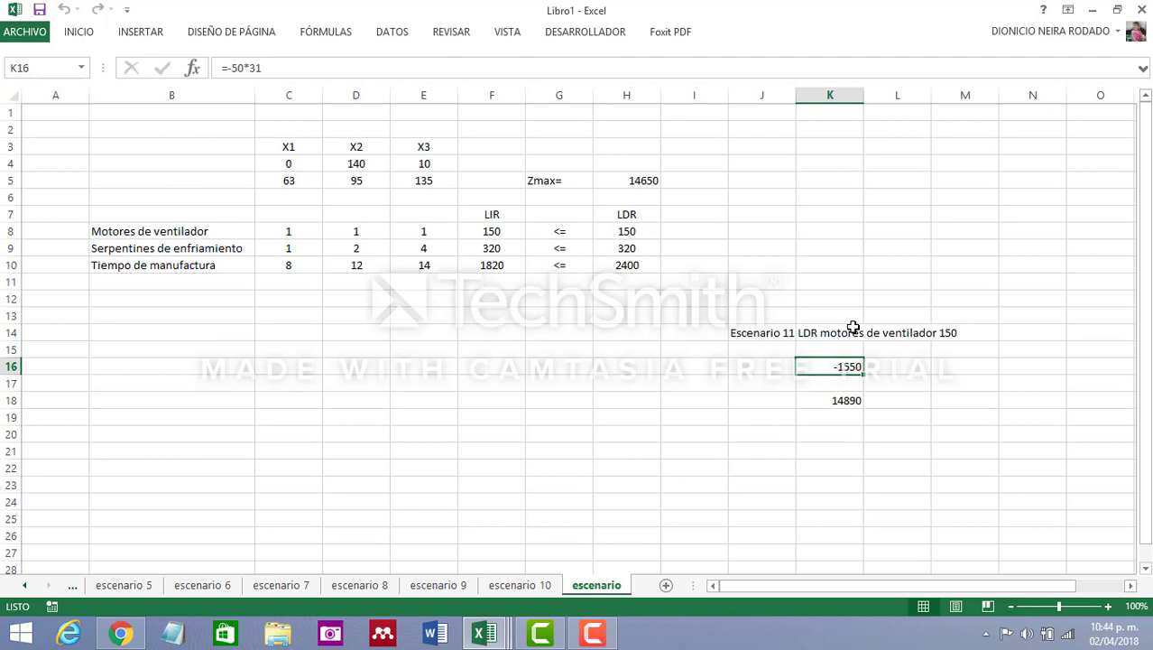
{"action": "left_click", "coordinate": [666, 453]}
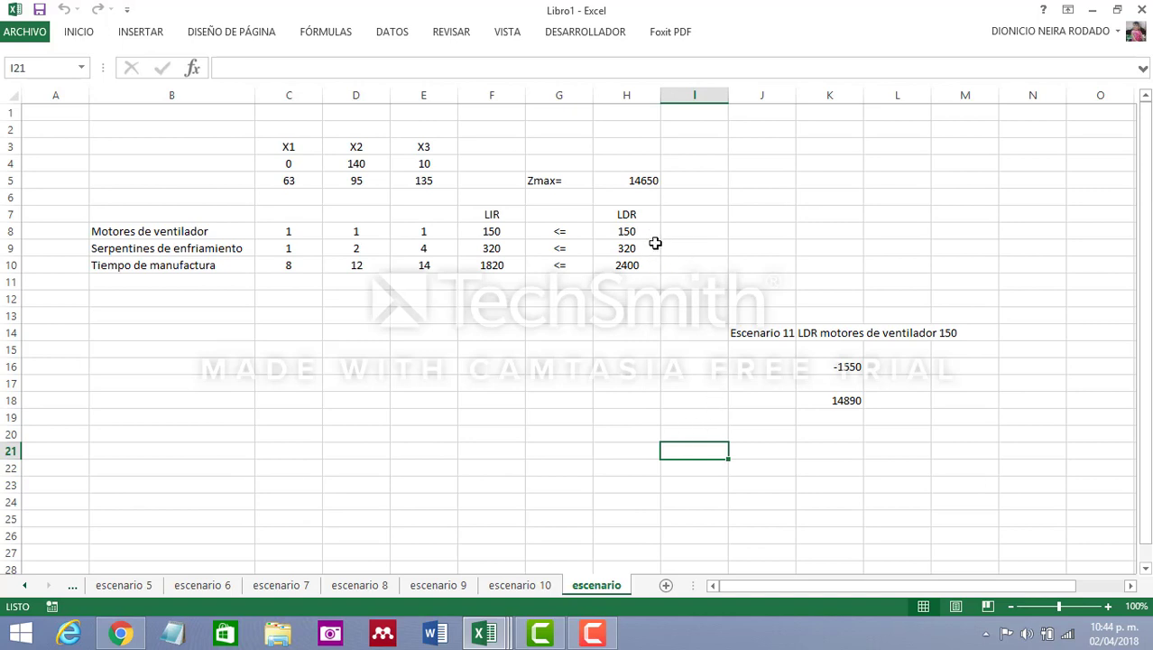
{"action": "left_click", "coordinate": [842, 399]}
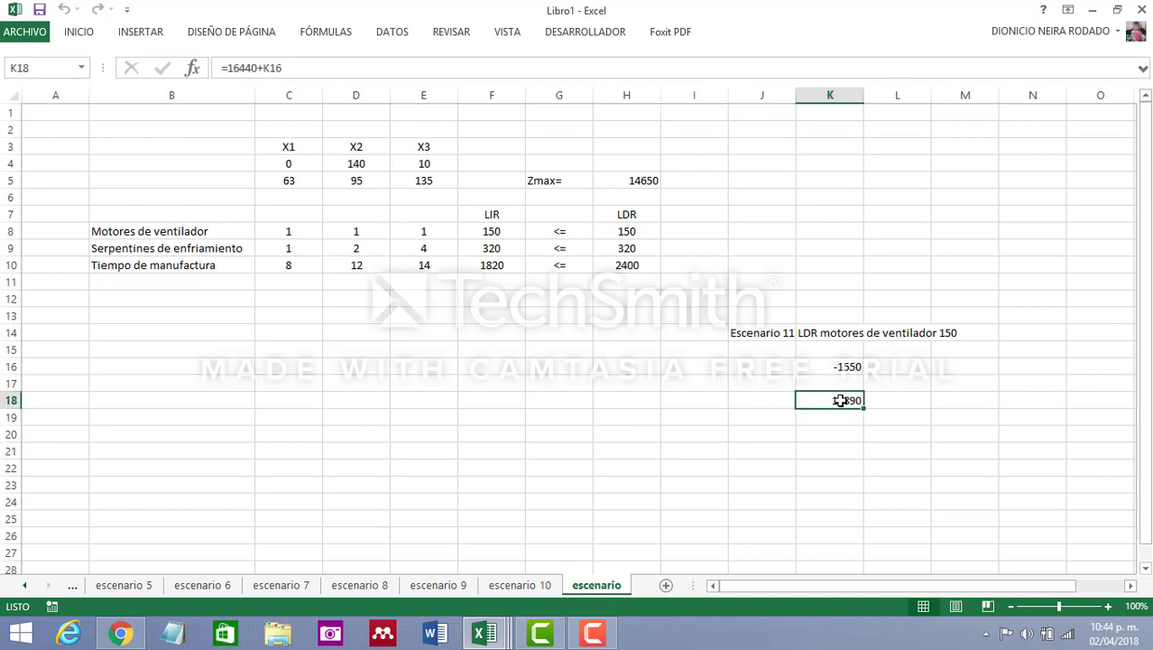
Rename the current sheet as escenario 11
{"action": "double_click", "coordinate": [611, 592]}
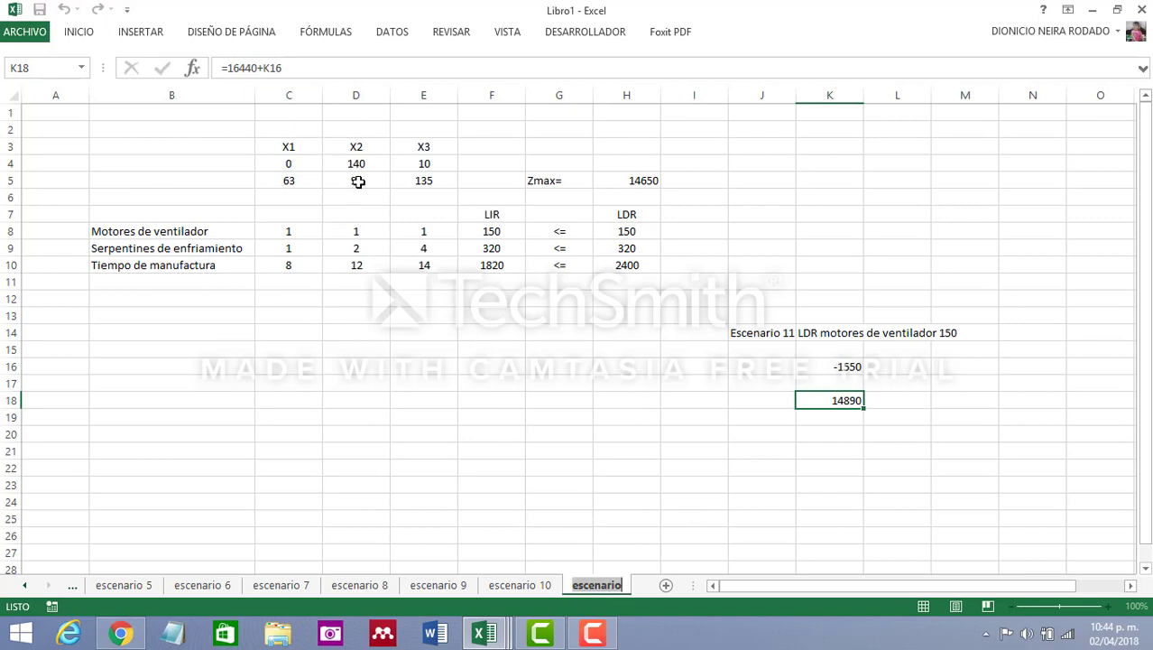
{"action": "left_click", "coordinate": [622, 585]}
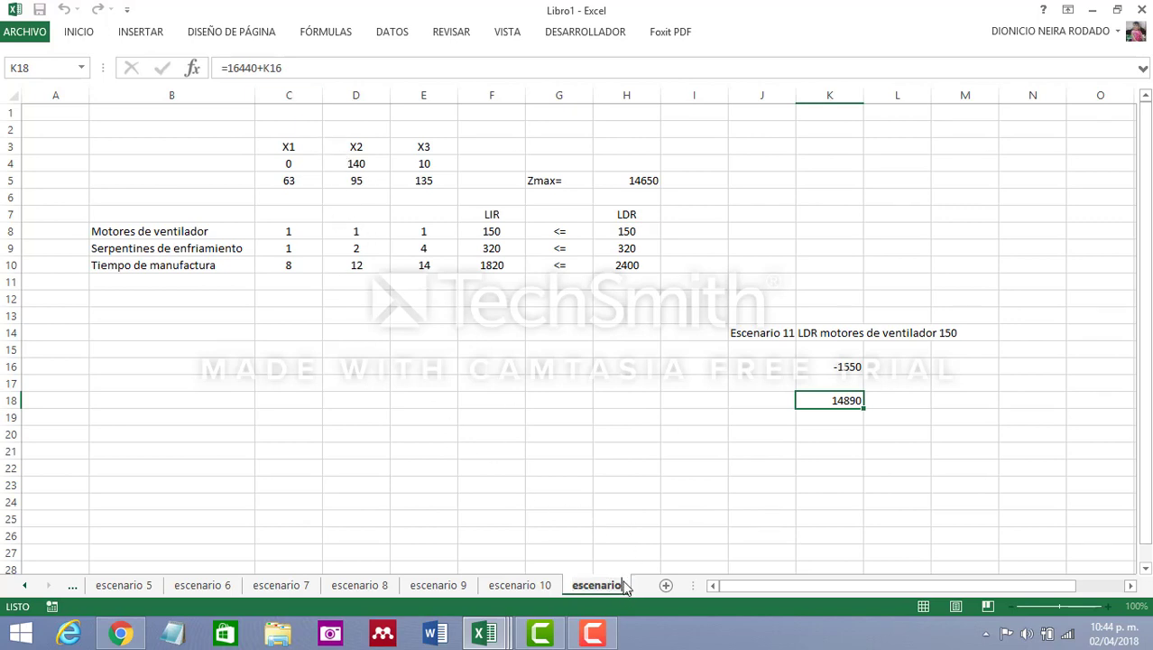
{"action": "type", "text": "11"}
{"action": "key", "text": "Return"}
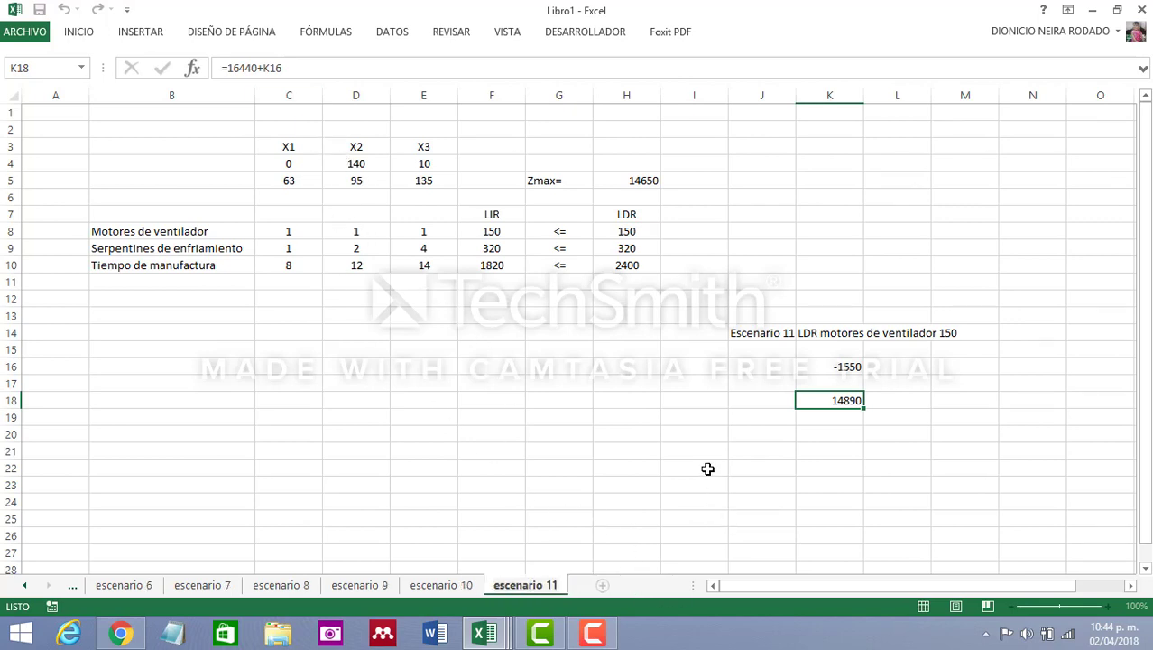
{"action": "left_click", "coordinate": [695, 467]}
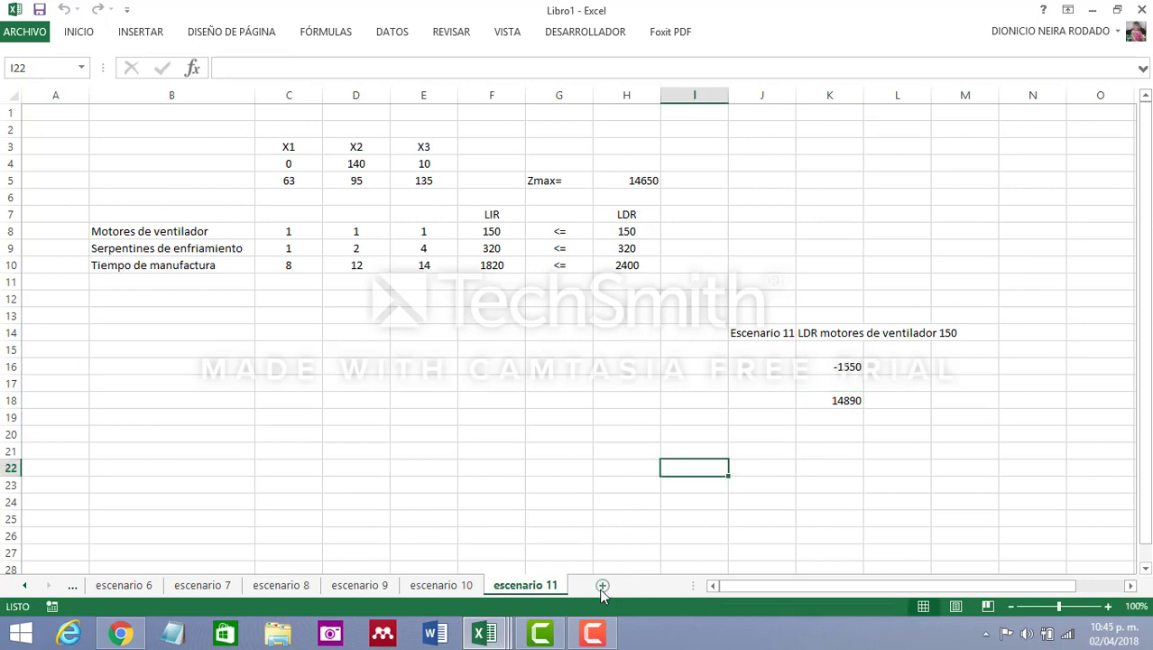
Copy the entire contents of the escenario 11 sheet into a new sheet
{"action": "left_click", "coordinate": [9, 95]}
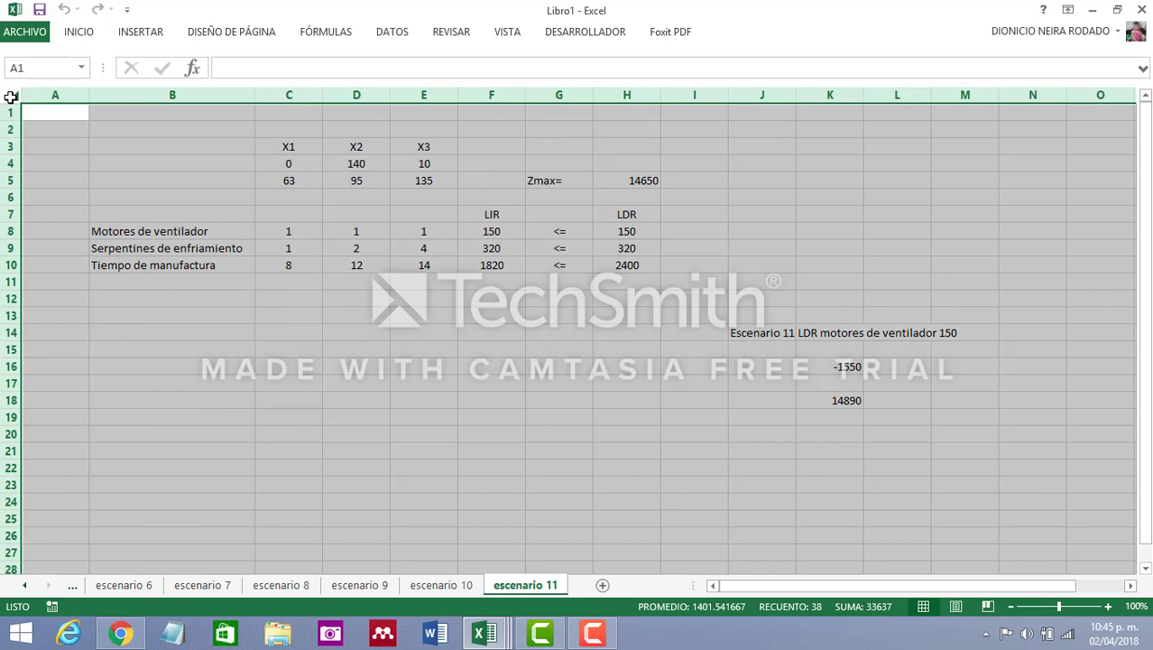
{"action": "key", "text": "ctrl+c"}
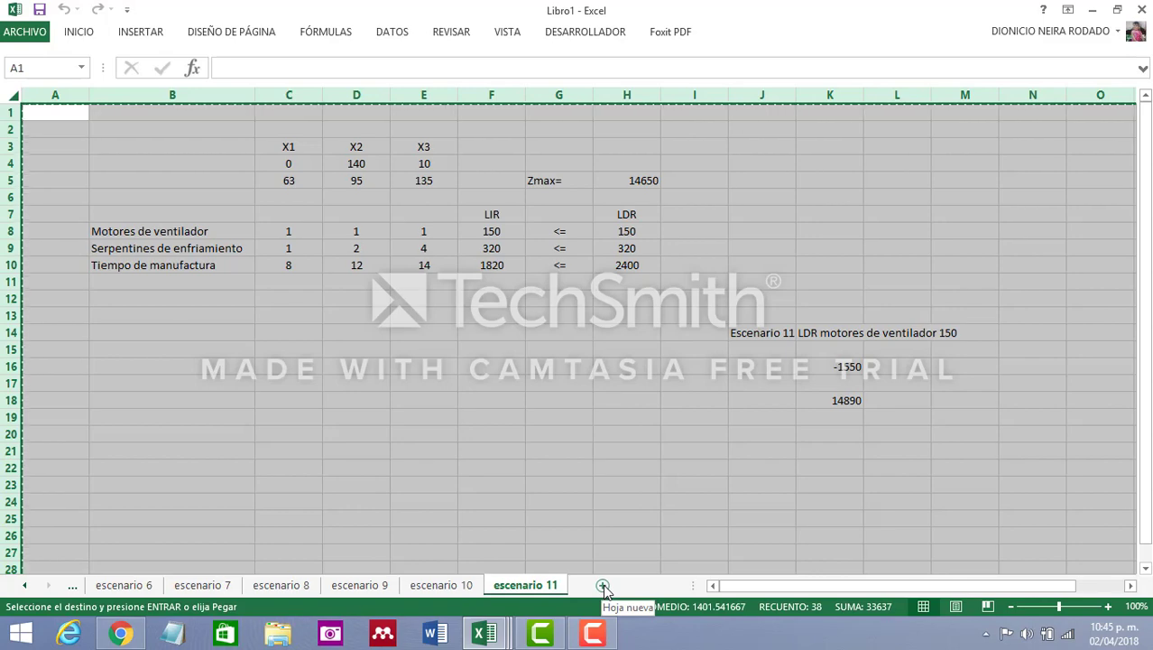
{"action": "left_click", "coordinate": [603, 587]}
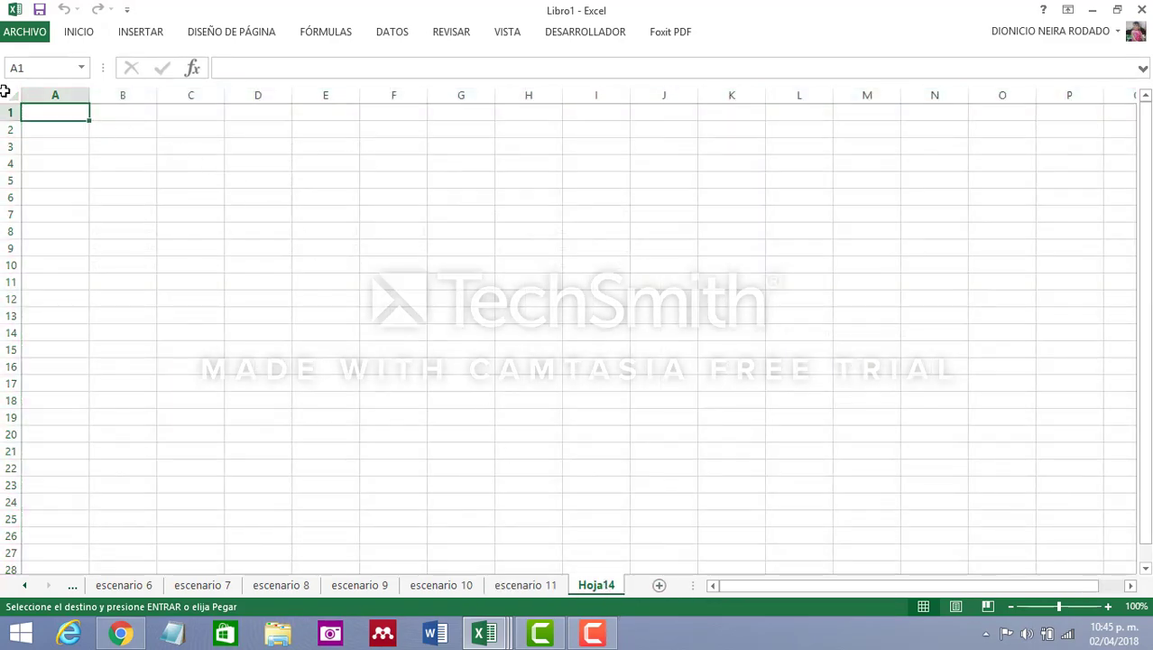
{"action": "left_click", "coordinate": [11, 94]}
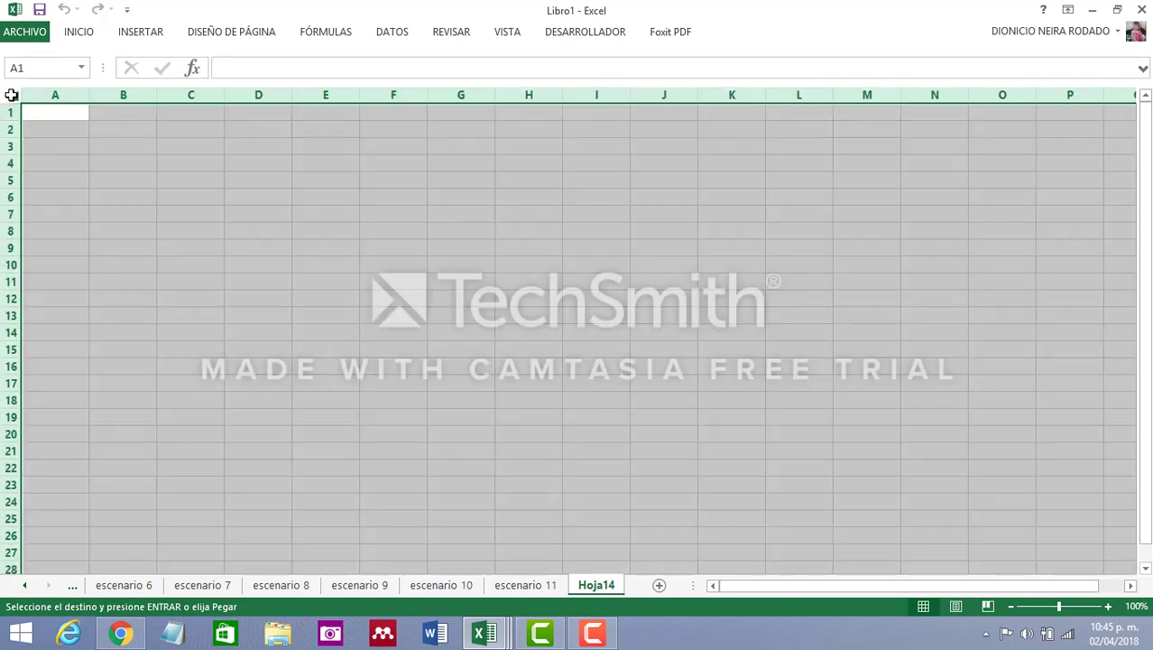
{"action": "key", "text": "ctrl+c"}
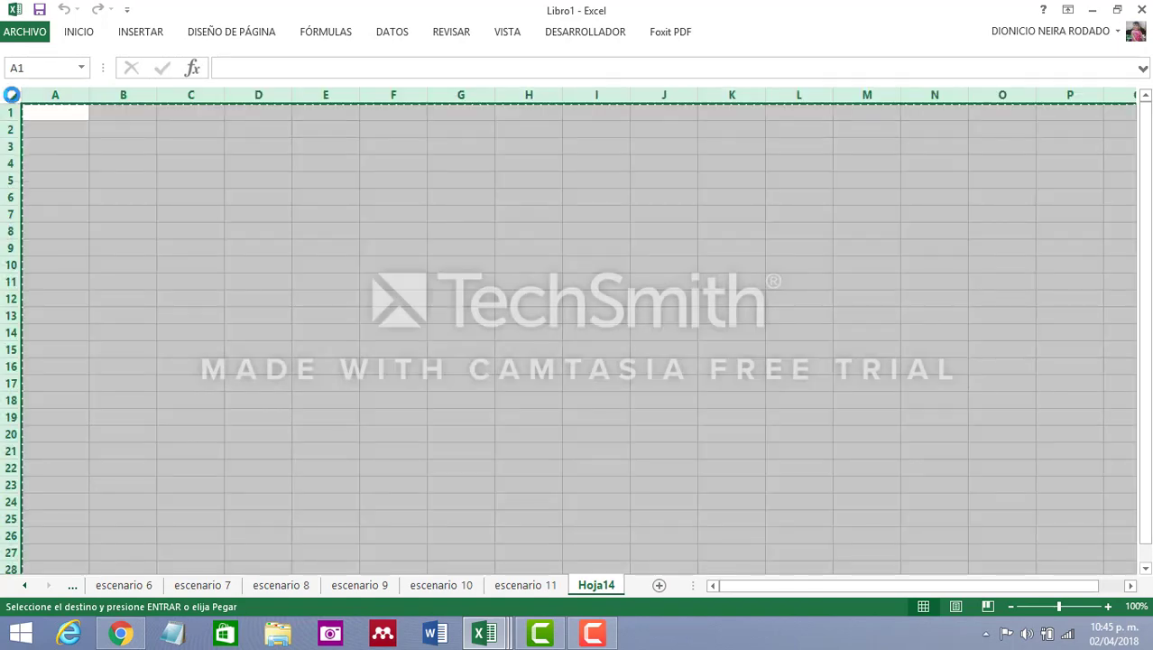
{"action": "left_click", "coordinate": [541, 585]}
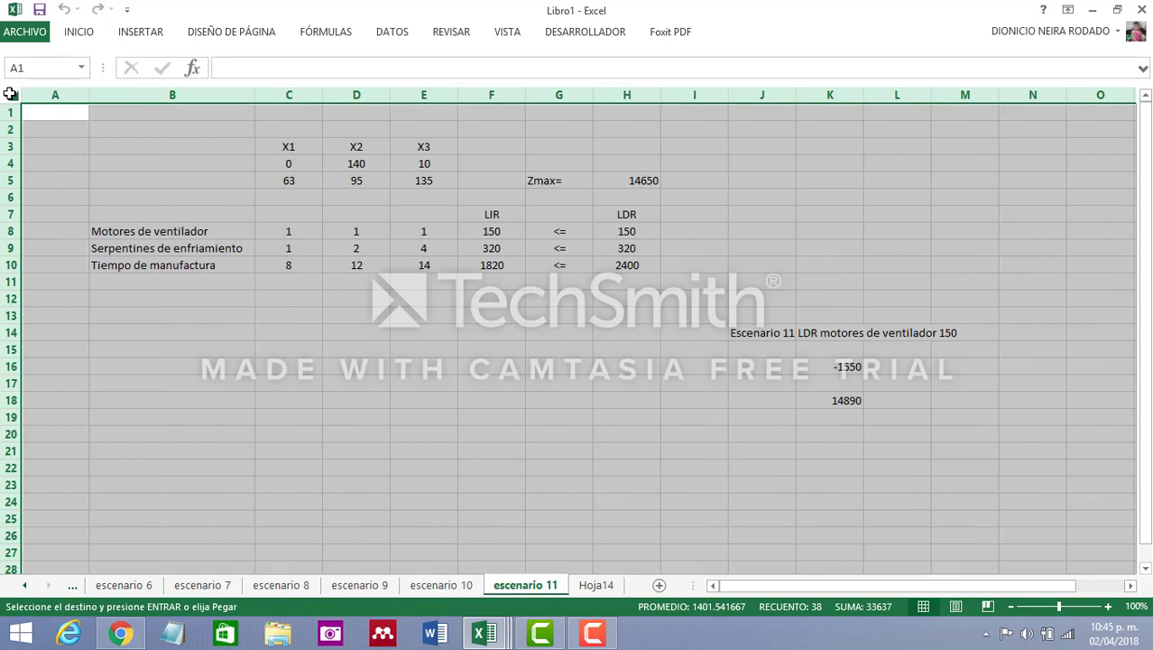
{"action": "left_click", "coordinate": [598, 585]}
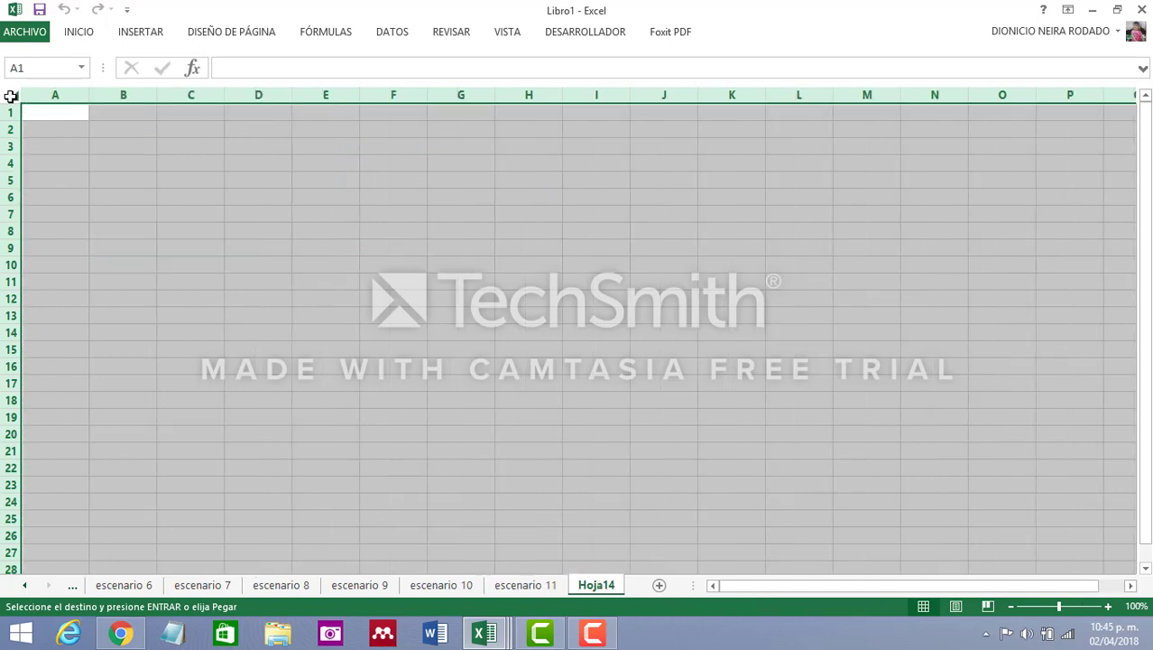
{"action": "key", "text": "ctrl+v"}
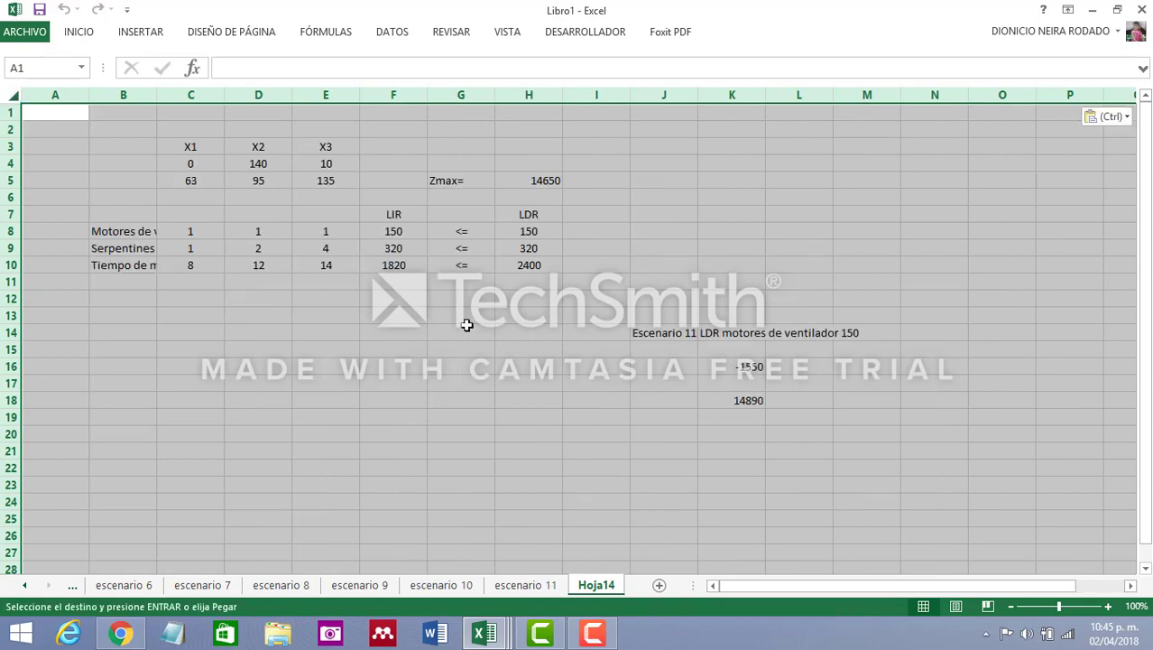
{"action": "left_click", "coordinate": [465, 325]}
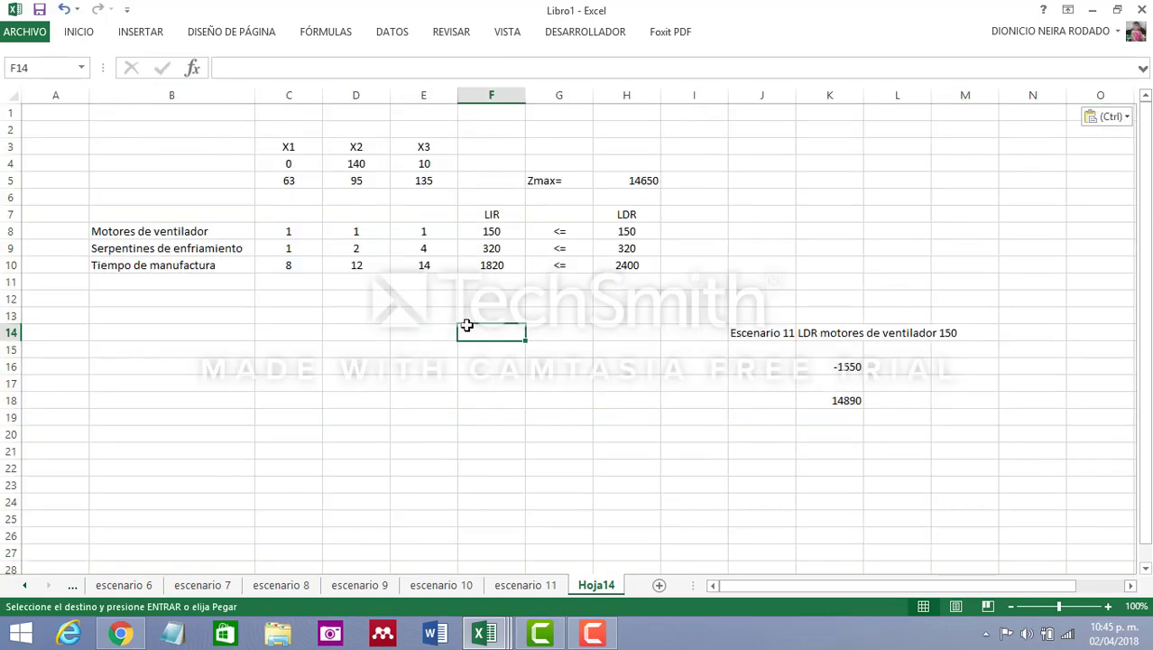
Set the LDR of Motores de ventilador in H8 to 200
{"action": "left_click", "coordinate": [628, 231]}
{"action": "type", "text": "200"}
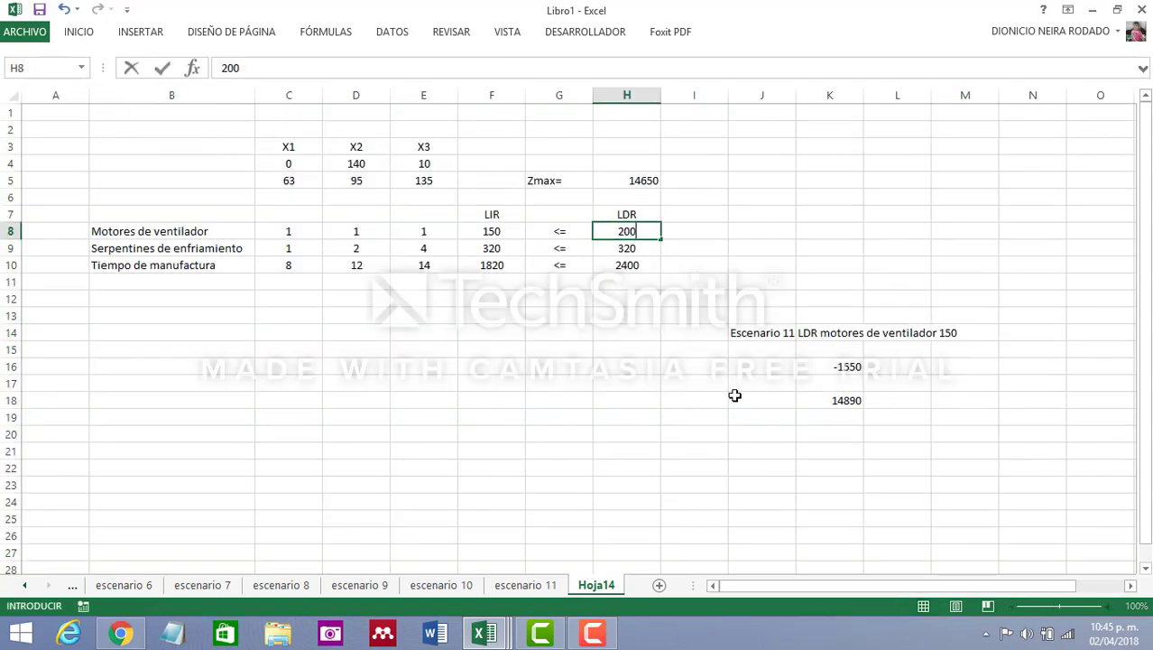
{"action": "left_click", "coordinate": [776, 419]}
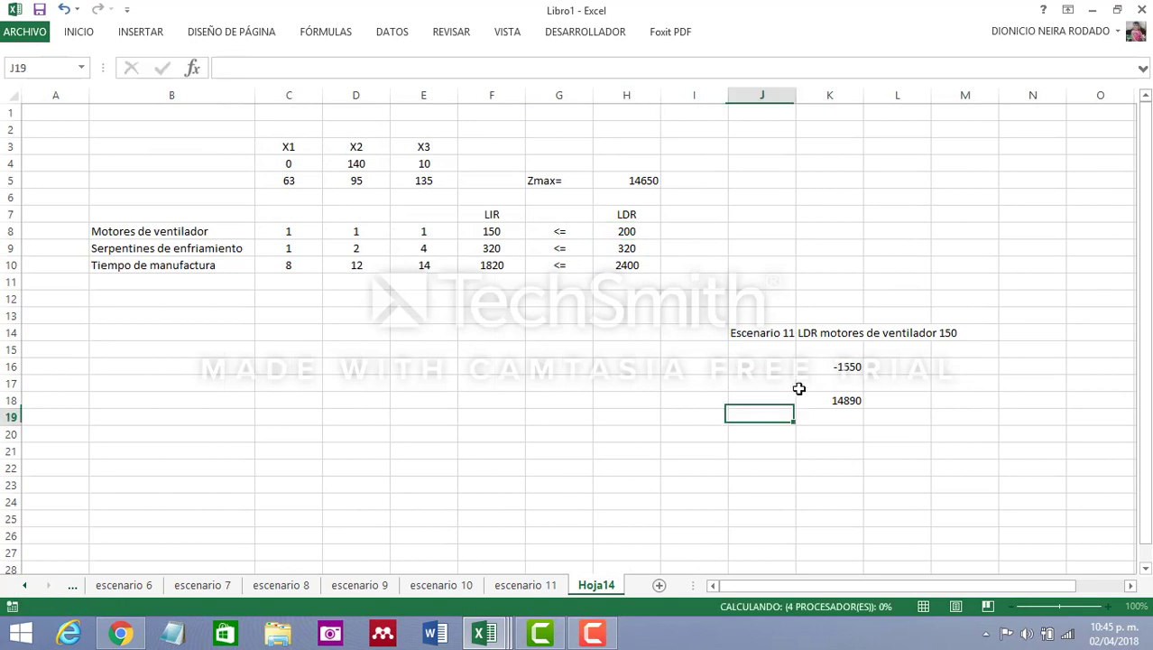
Rename the new sheet as escenario 12
{"action": "double_click", "coordinate": [604, 587]}
{"action": "type", "text": "escena"}
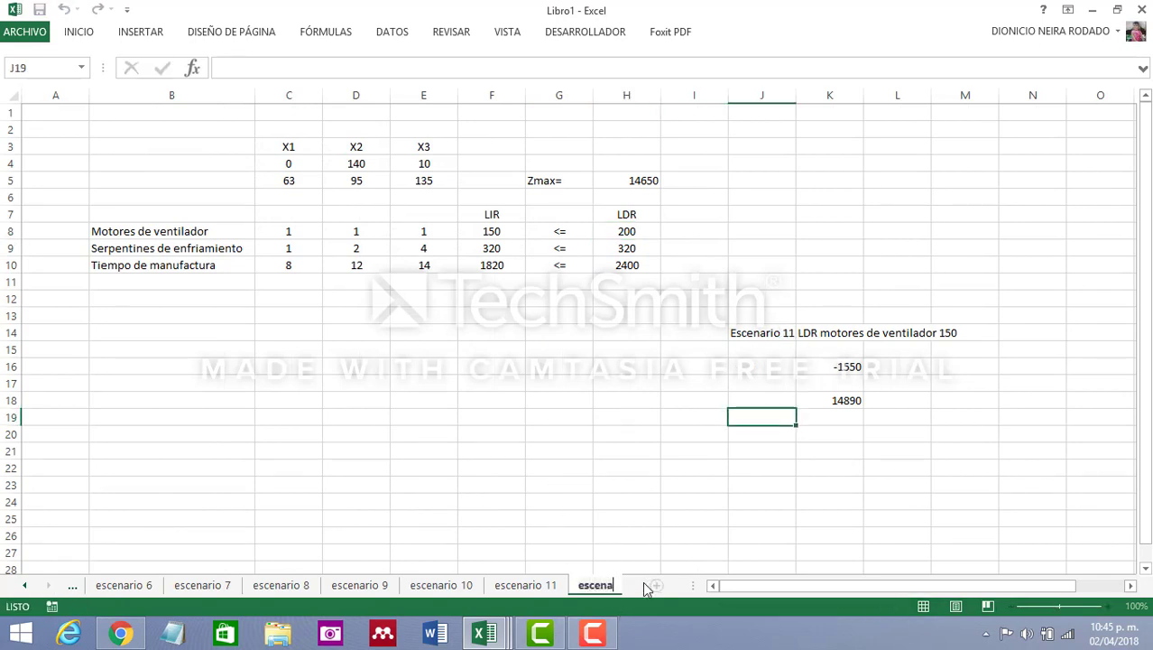
{"action": "type", "text": "rio 12"}
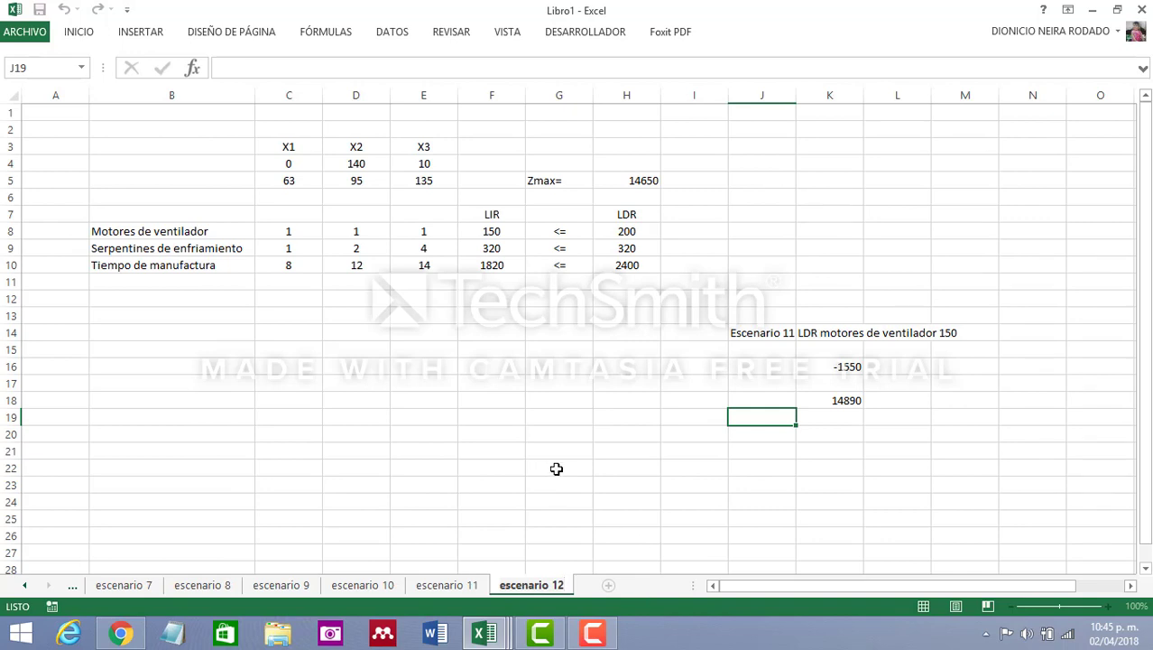
Shorten the label in J14 to Escenario 1 and move the estimate cells K16:K18 down to K20:K22
{"action": "left_click", "coordinate": [766, 335]}
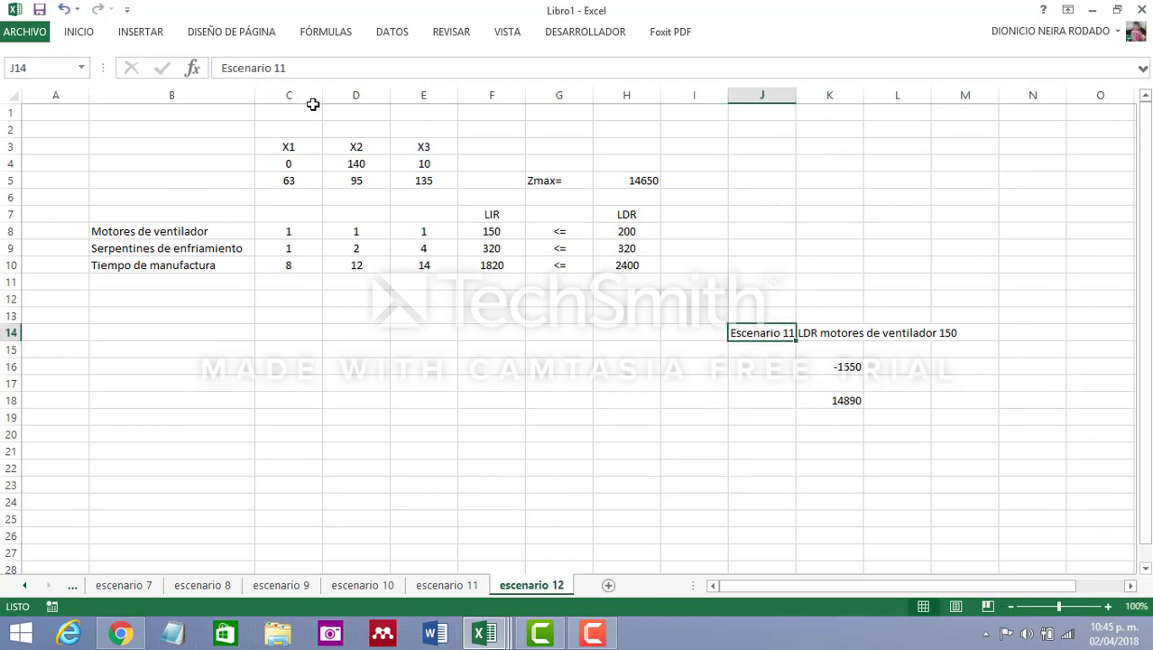
{"action": "left_click", "coordinate": [321, 71]}
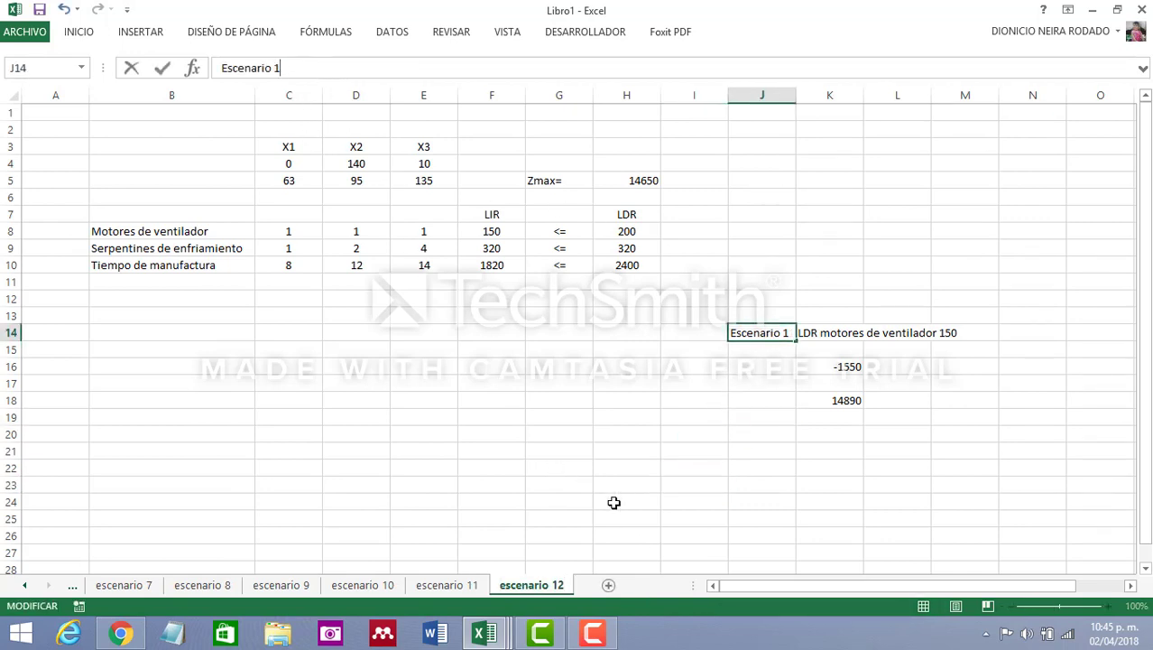
{"action": "left_click", "coordinate": [700, 515]}
{"action": "left_click", "coordinate": [842, 370]}
{"action": "left_click_drag", "start_coordinate": [842, 370], "coordinate": [849, 481]}
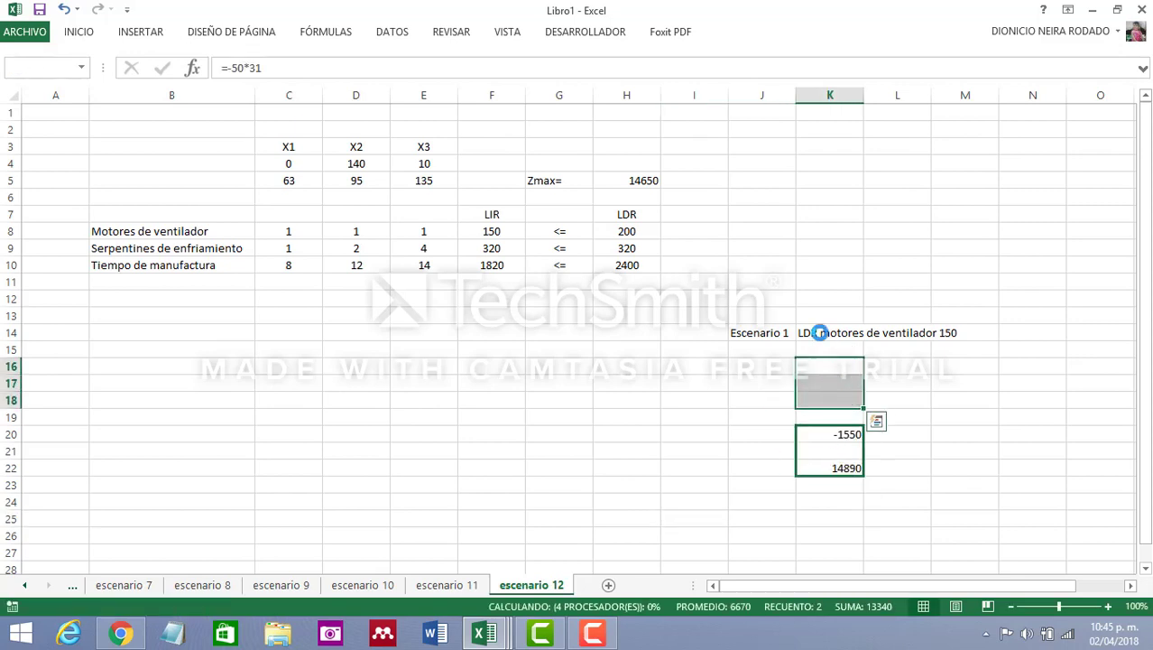
Fill the LDR motores de ventilador label from K14 down to K16 and widen column J slightly
{"action": "left_click", "coordinate": [829, 333]}
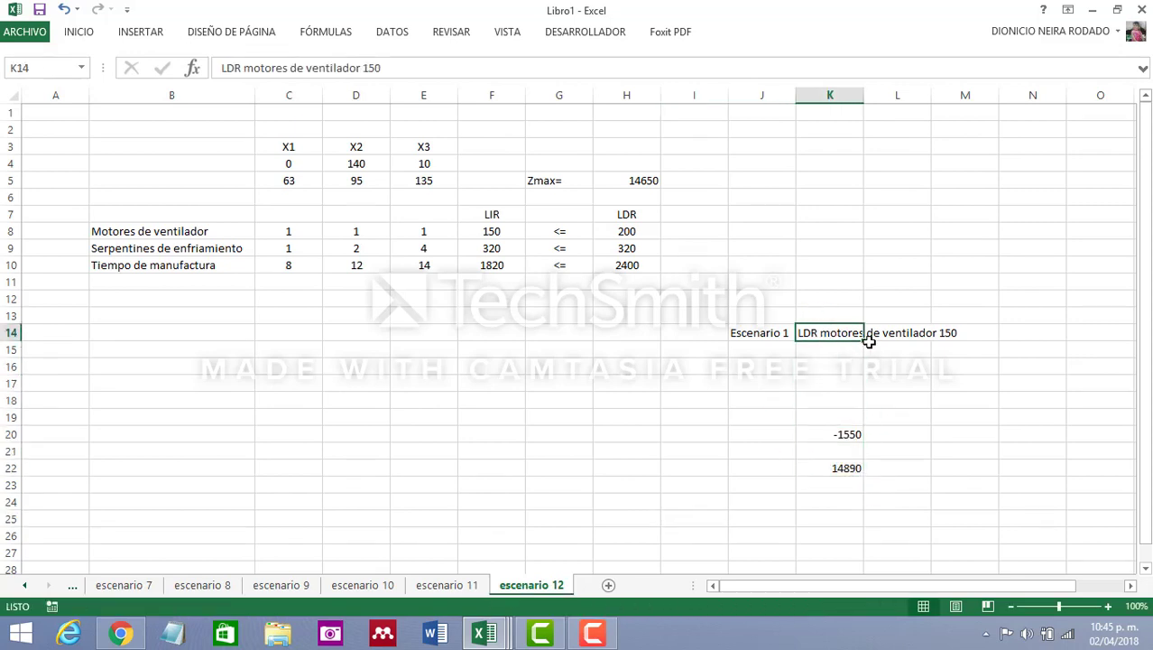
{"action": "left_click_drag", "start_coordinate": [868, 339], "coordinate": [858, 374]}
{"action": "left_click", "coordinate": [829, 350]}
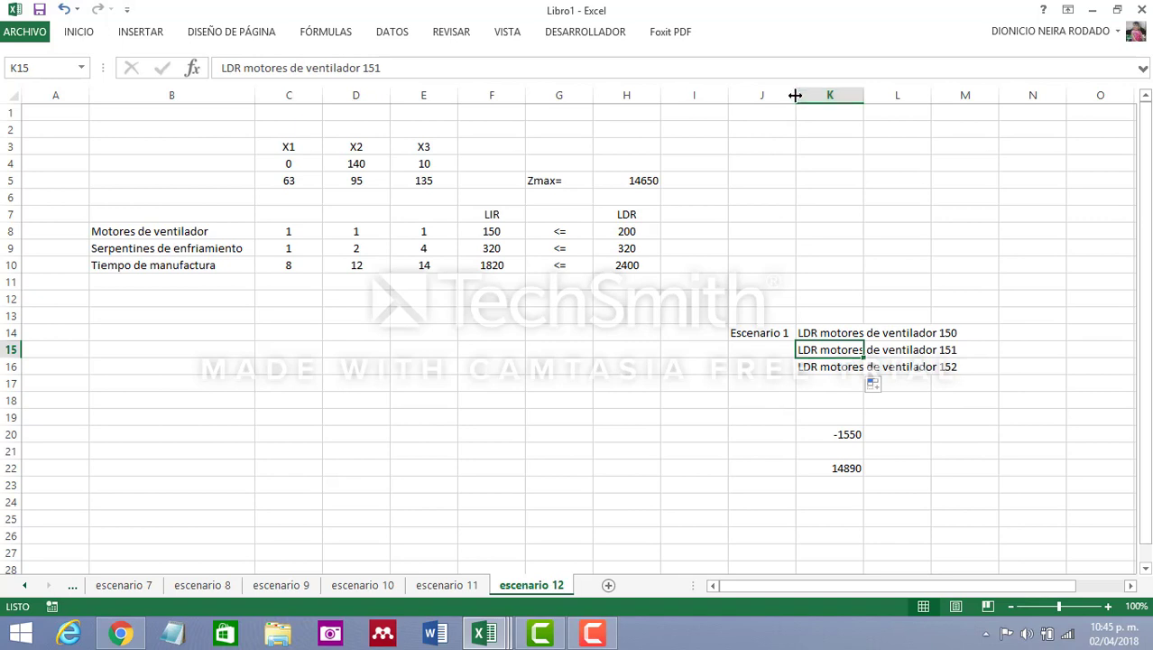
{"action": "mouse_move", "coordinate": [796, 97]}
{"action": "left_mouse_down"}
{"action": "mouse_move", "coordinate": [830, 98]}
{"action": "mouse_move", "coordinate": [817, 101]}
{"action": "left_mouse_up"}
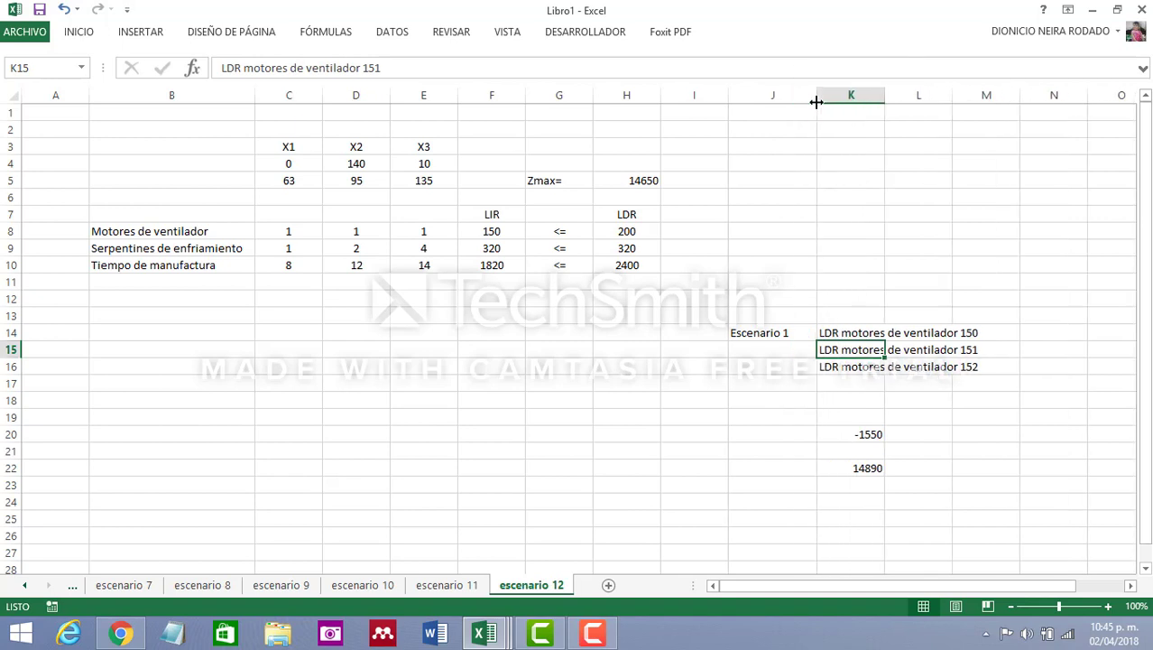
Change the scenario label in J14 to Escenario 12
{"action": "left_click", "coordinate": [776, 335]}
{"action": "left_click", "coordinate": [345, 72]}
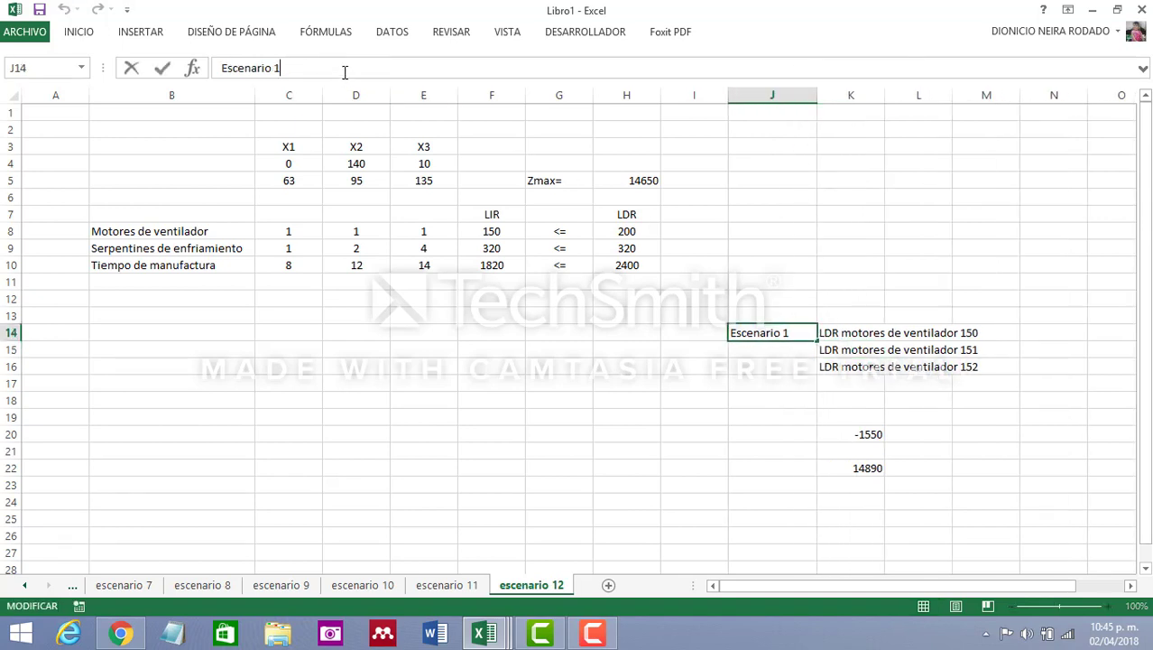
{"action": "type", "text": "1"}
{"action": "left_click", "coordinate": [520, 502]}
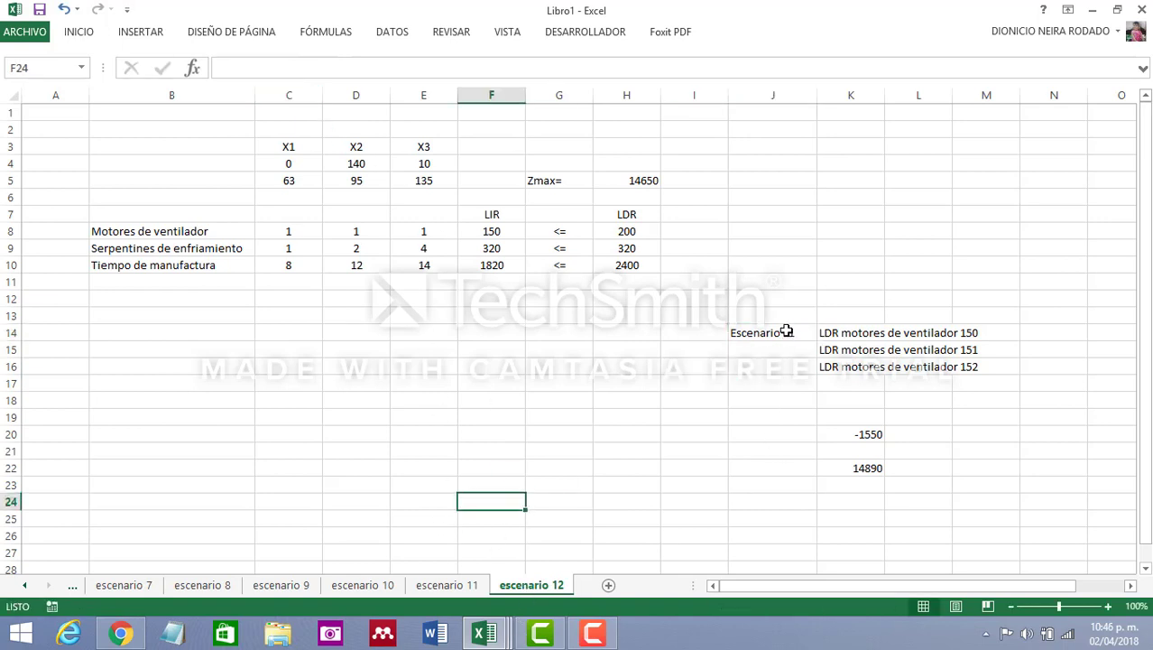
{"action": "left_click_drag", "start_coordinate": [786, 329], "coordinate": [774, 316]}
{"action": "left_click", "coordinate": [369, 70]}
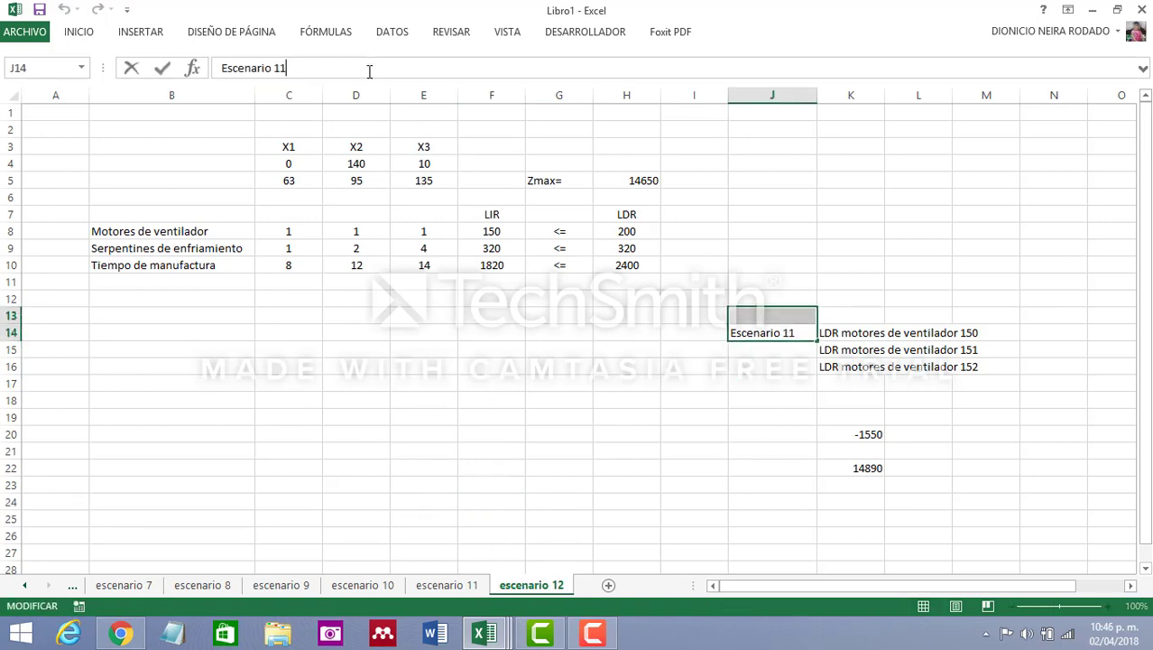
{"action": "type", "text": "2"}
{"action": "left_click", "coordinate": [489, 520]}
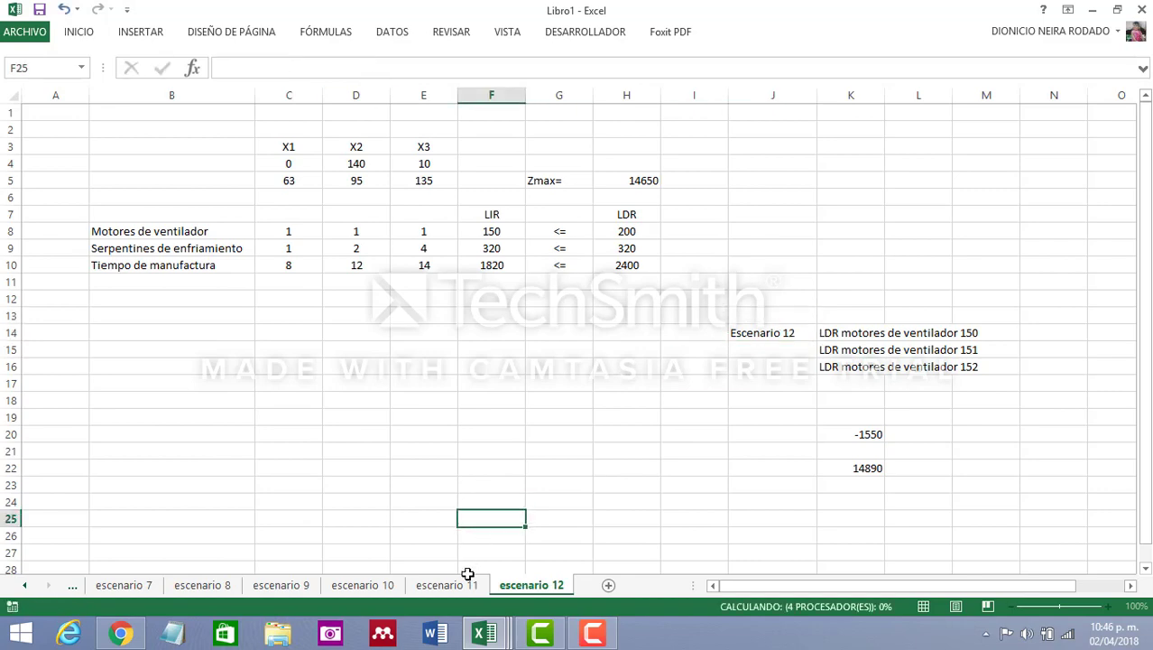
Glance at the escenario 11 sheet, then change the label in K15 of escenario 12 to LDR serpentines de enfriamineto
{"action": "left_click", "coordinate": [447, 585]}
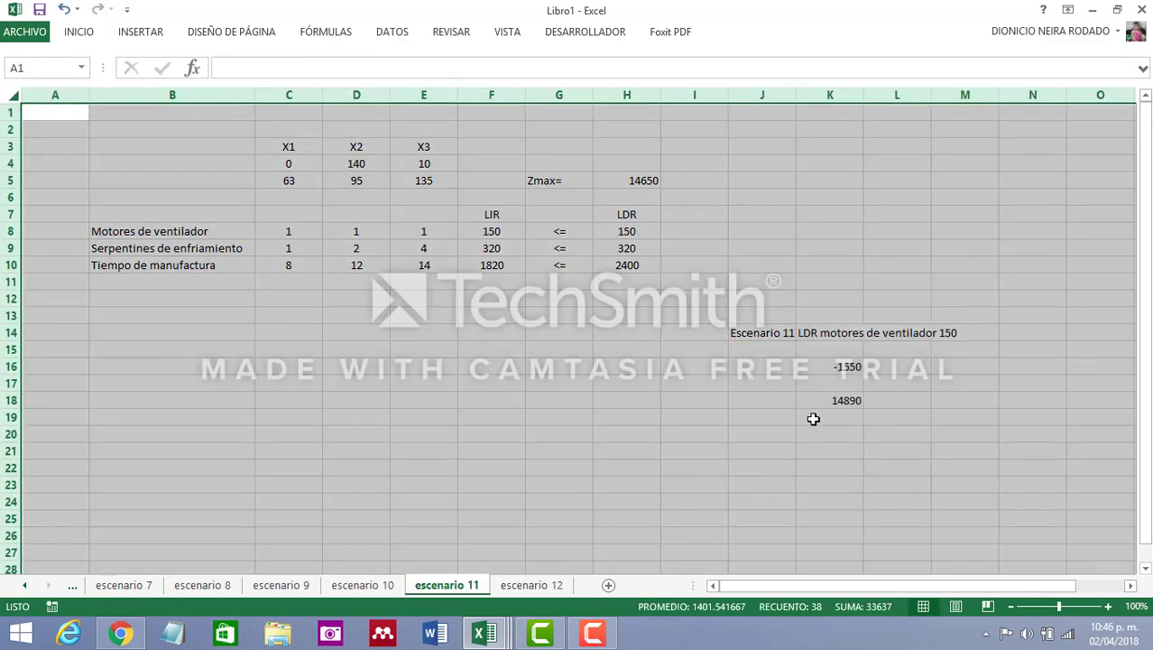
{"action": "left_click", "coordinate": [814, 417]}
{"action": "left_click", "coordinate": [531, 585]}
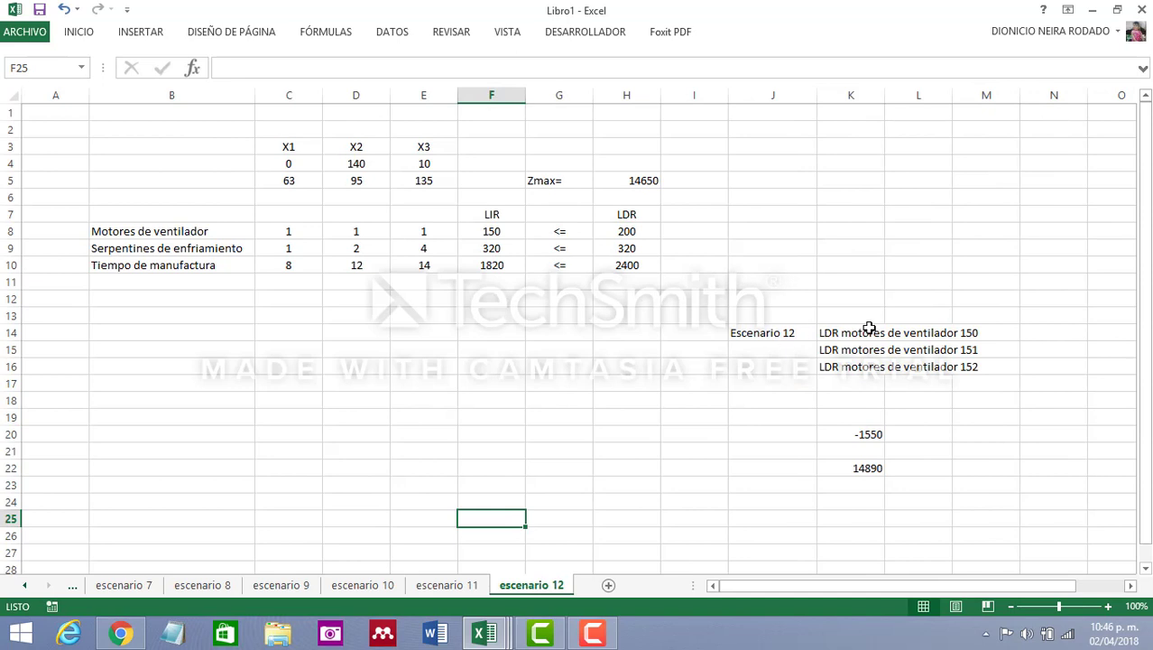
{"action": "left_click", "coordinate": [837, 352]}
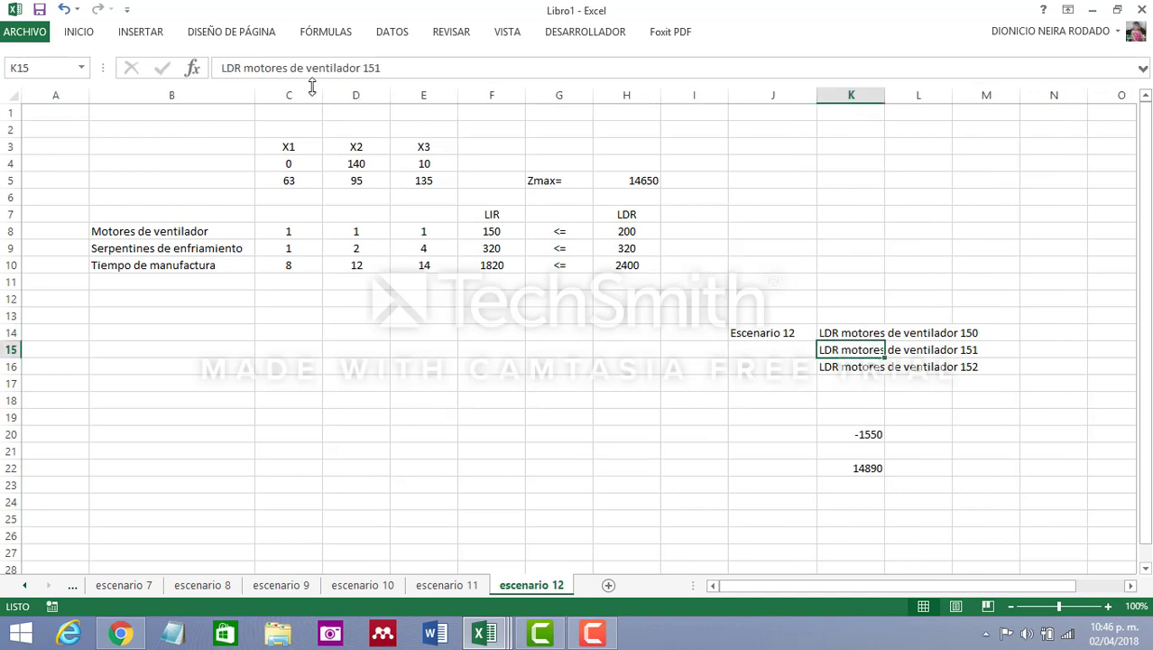
{"action": "left_click_drag", "start_coordinate": [246, 68], "coordinate": [393, 62]}
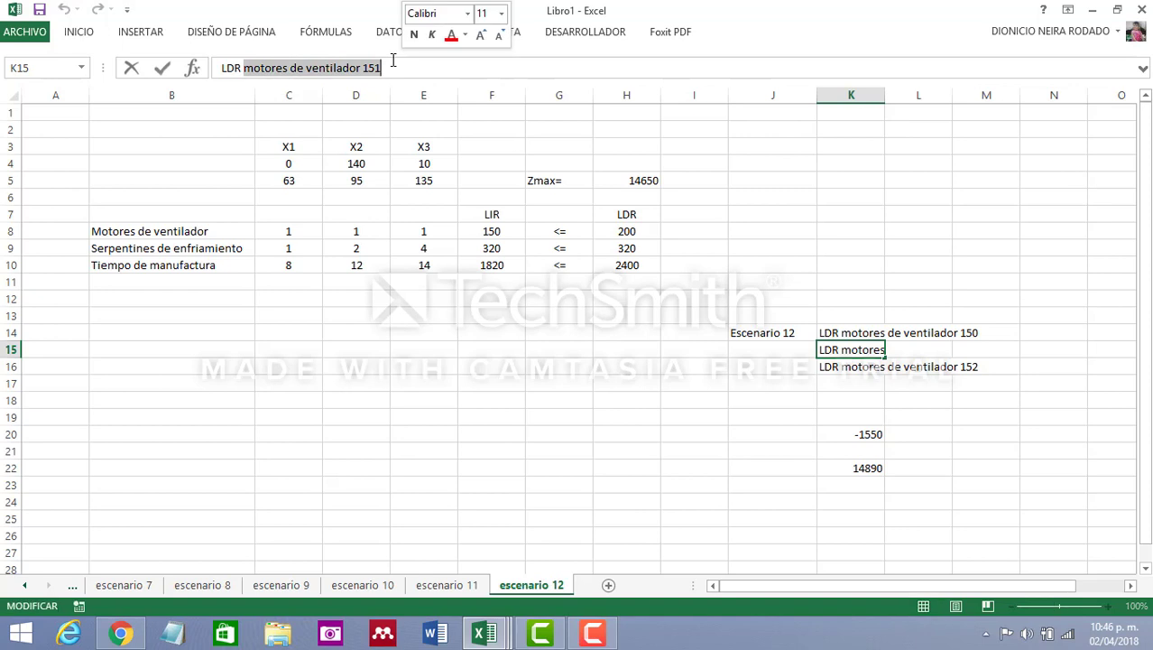
{"action": "type", "text": "serpenti"}
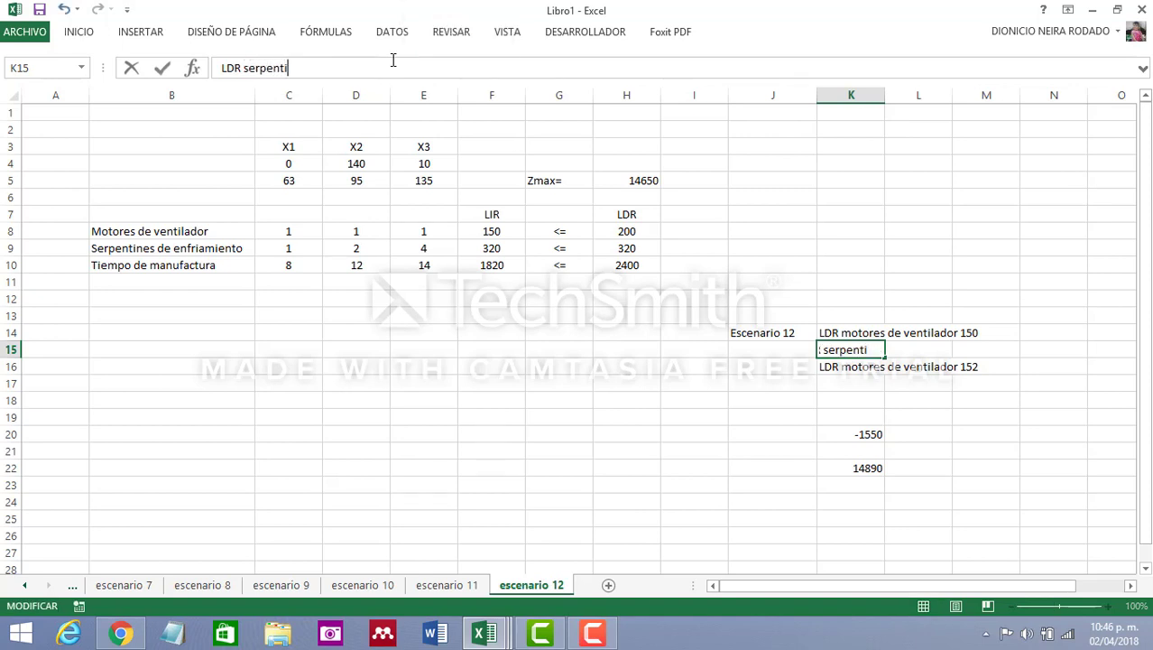
{"action": "type", "text": "nes de enfriamineto"}
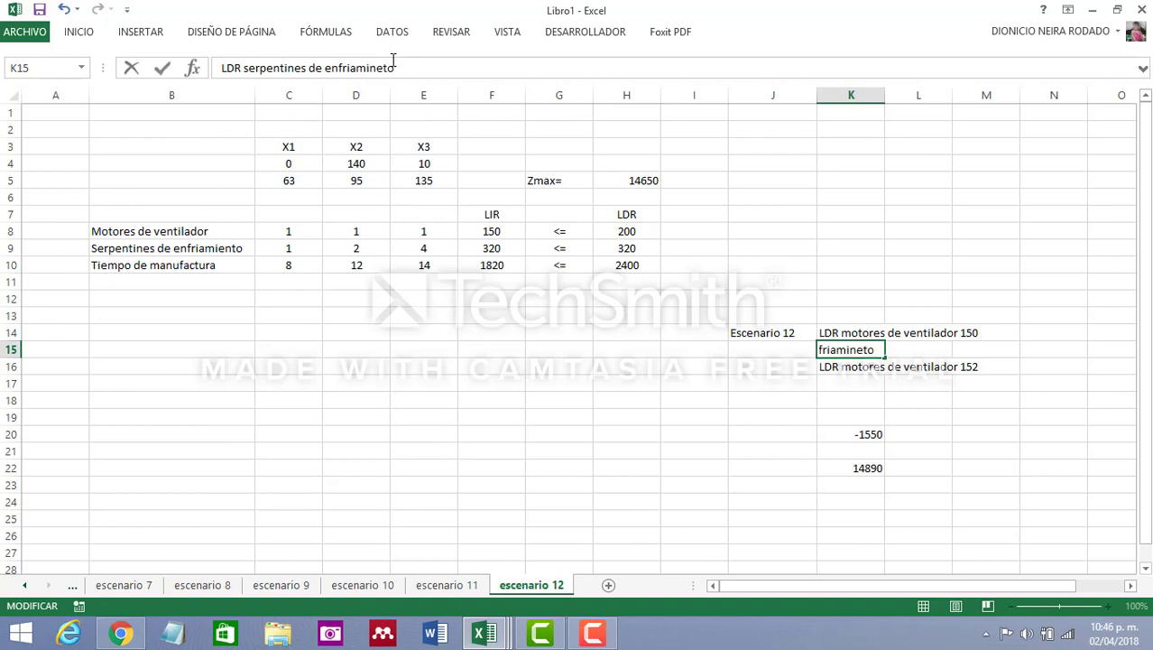
{"action": "left_click", "coordinate": [459, 345]}
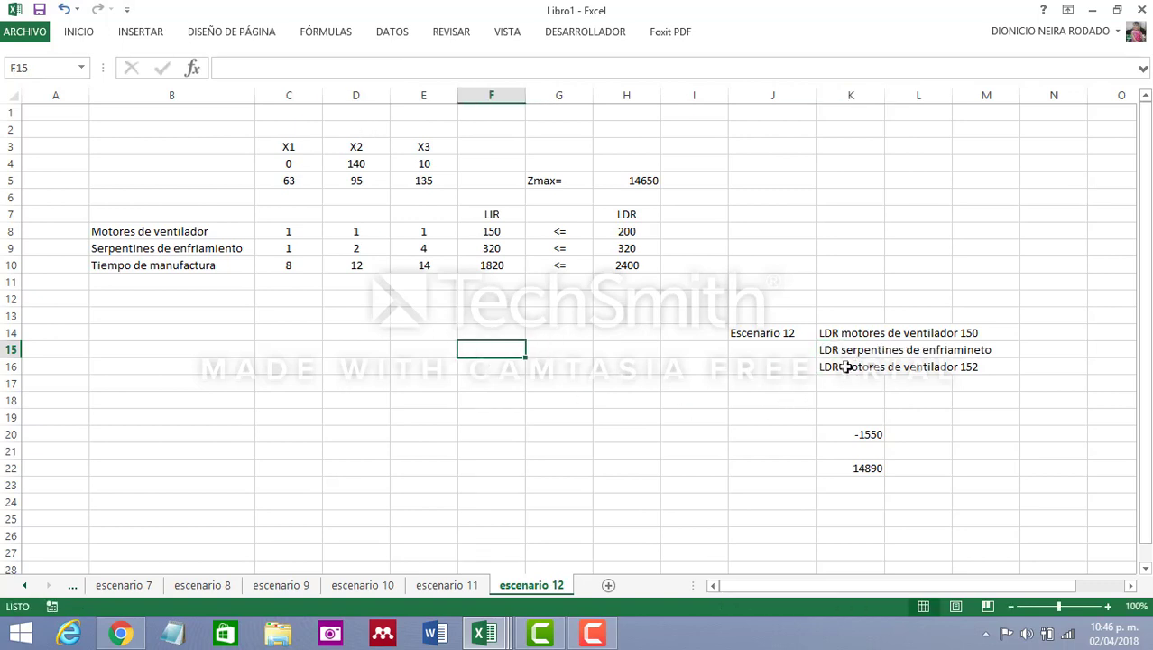
Change the label in K16 to LDR tiempo de manufactura
{"action": "left_click", "coordinate": [839, 363]}
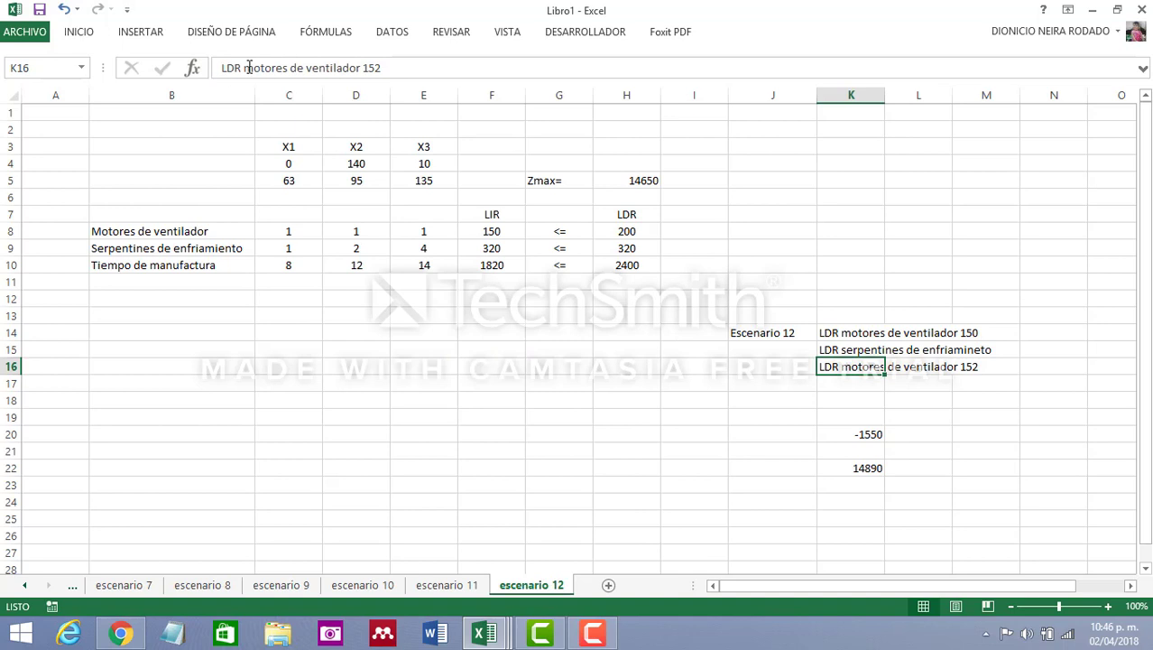
{"action": "left_click_drag", "start_coordinate": [245, 68], "coordinate": [405, 70]}
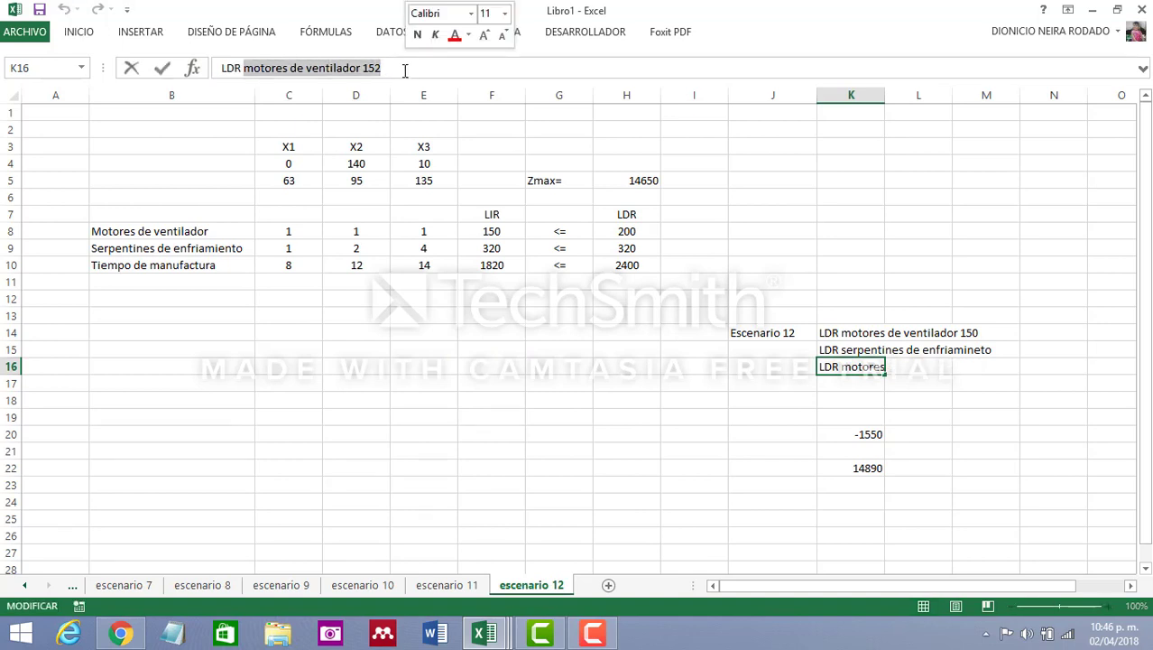
{"action": "type", "text": "tiempo de m"}
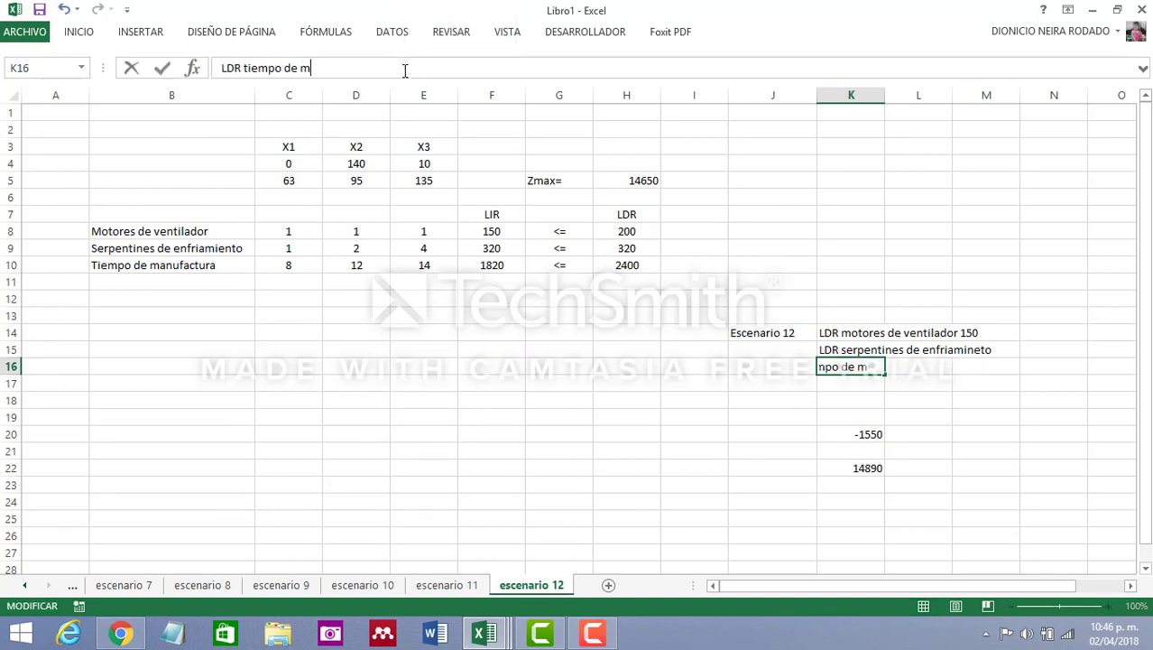
{"action": "type", "text": "anufactura"}
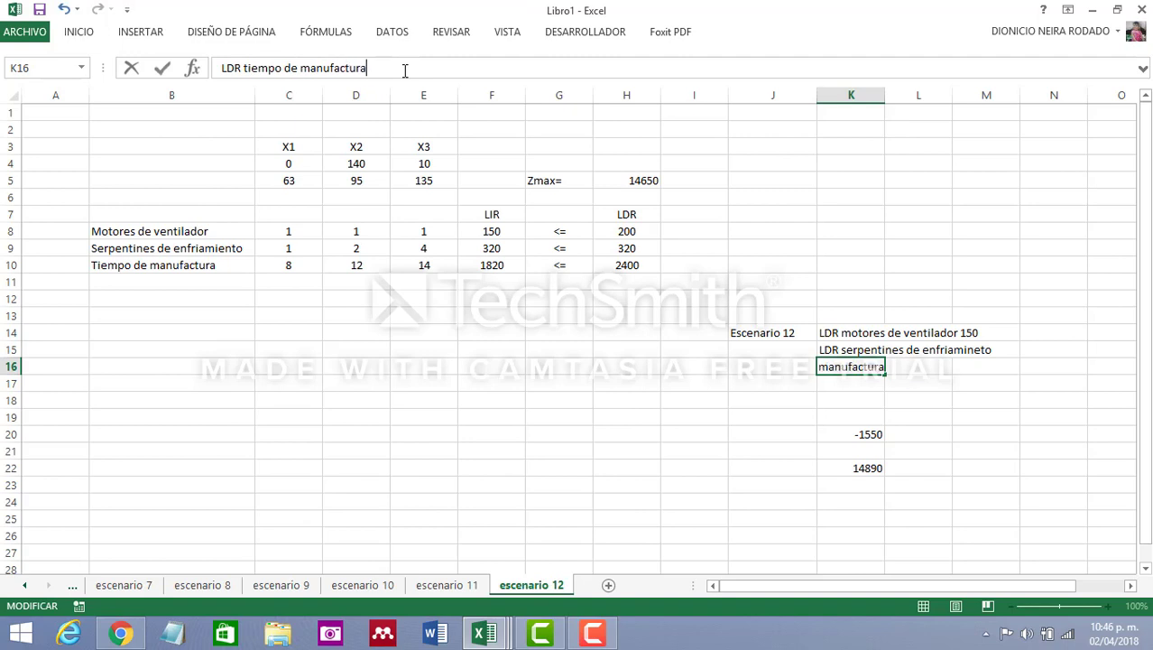
{"action": "left_click", "coordinate": [639, 397]}
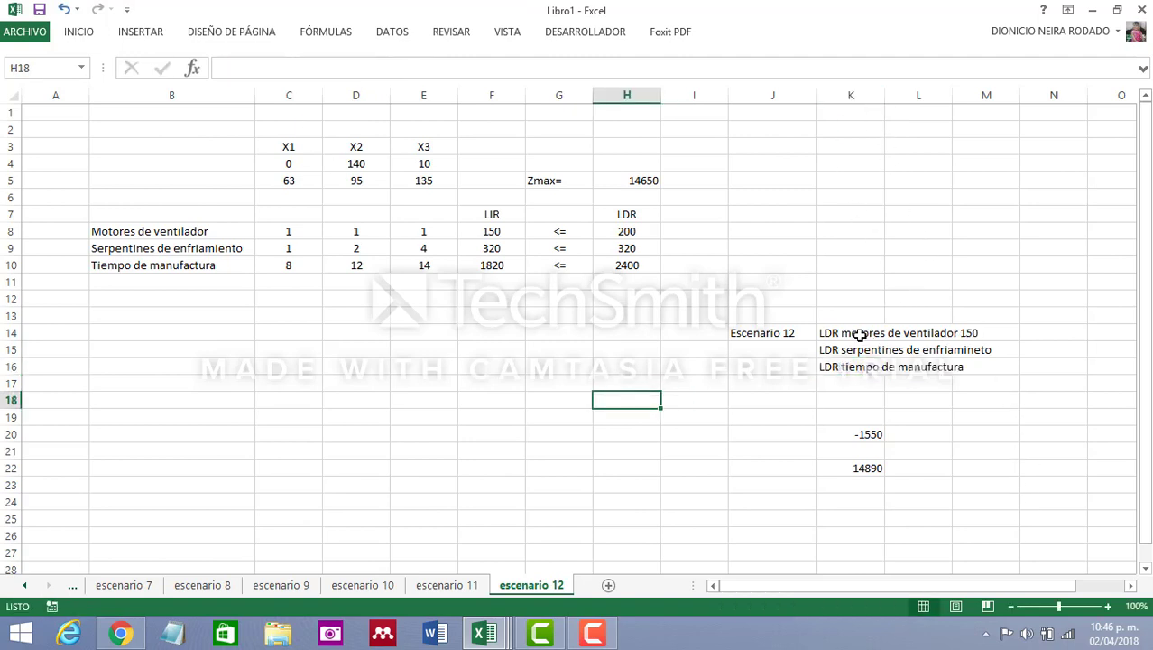
Open the original sheet to consult the sensitivity report for the constraints' shadow prices and allowable changes
{"action": "left_click", "coordinate": [860, 335]}
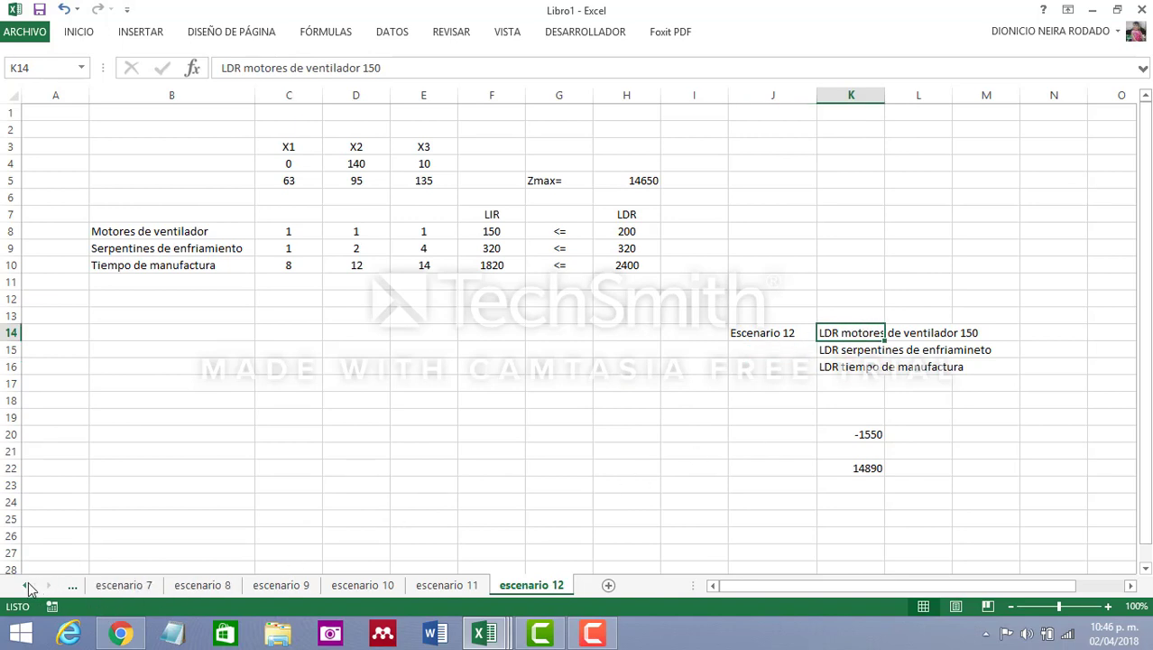
{"action": "left_click", "coordinate": [28, 587]}
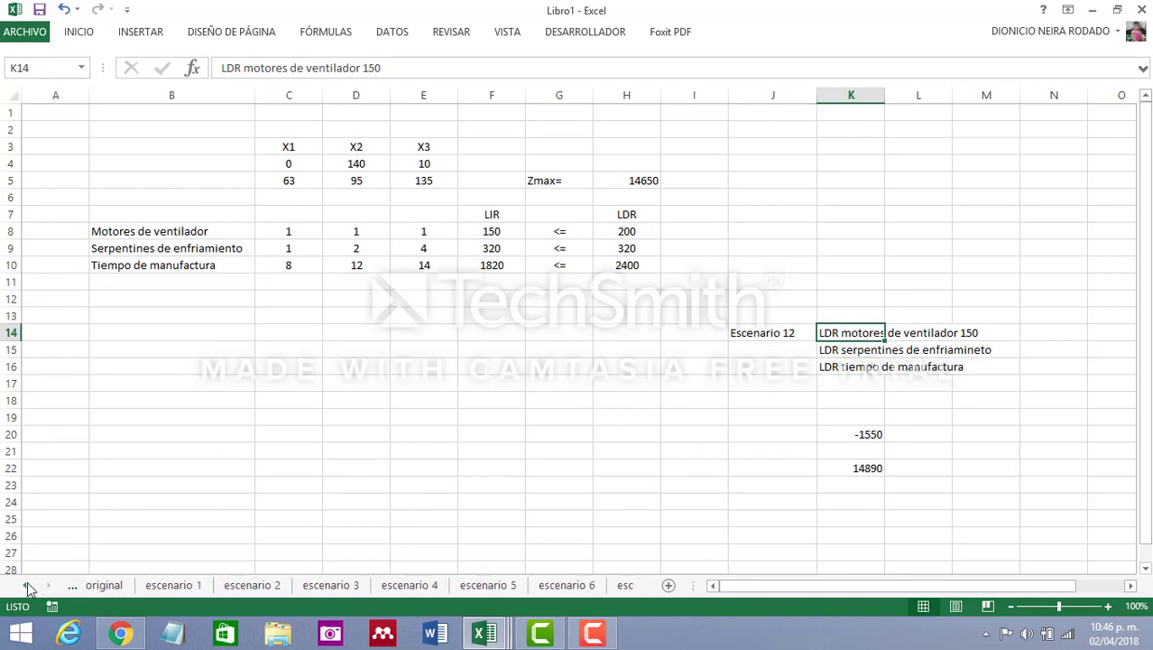
{"action": "left_click", "coordinate": [28, 588]}
{"action": "left_click", "coordinate": [291, 585]}
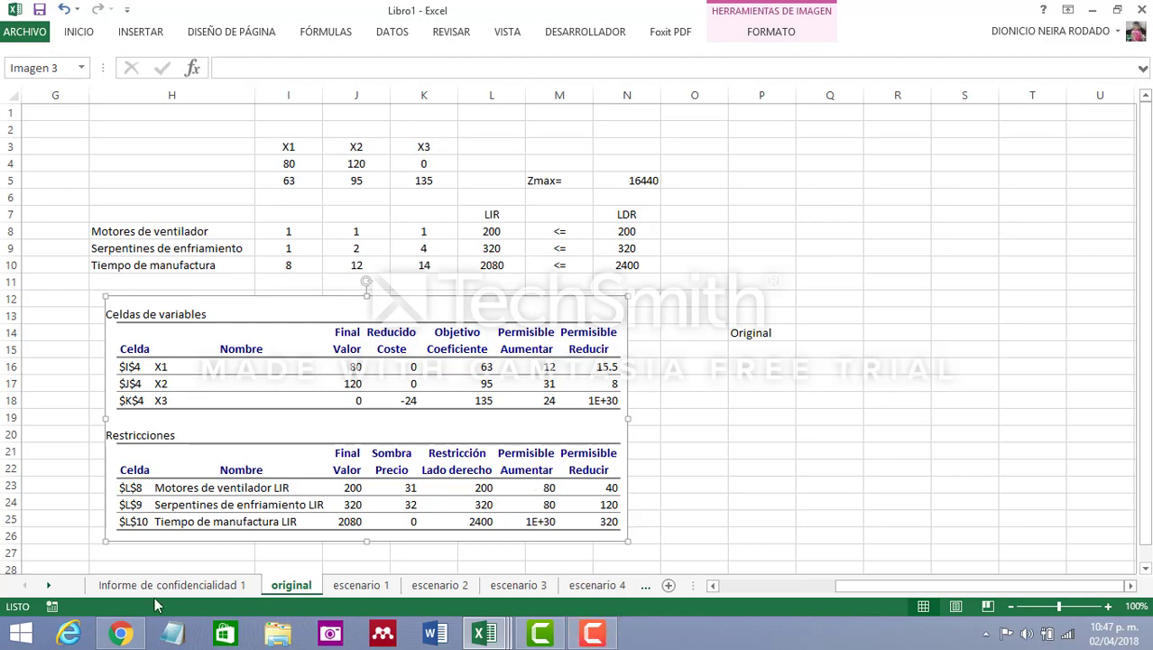
Return to the escenario 12 sheet and change the label in K14 to LDR motores de ventilador 220
{"action": "left_click", "coordinate": [47, 585]}
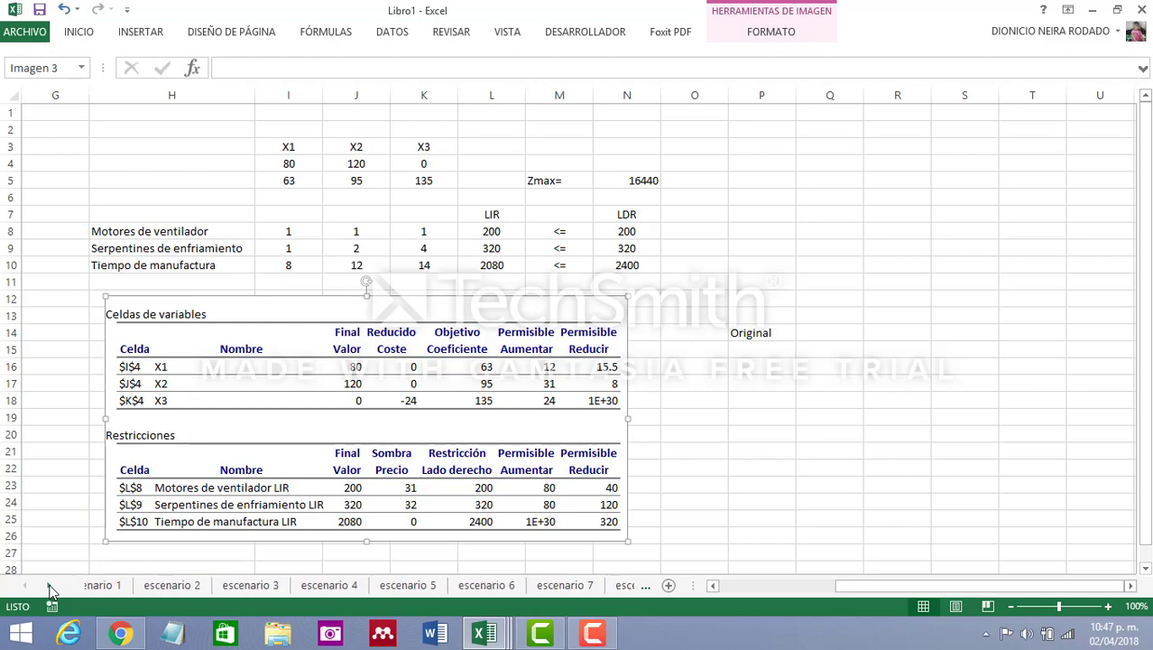
{"action": "left_click", "coordinate": [48, 584]}
{"action": "left_click", "coordinate": [48, 585]}
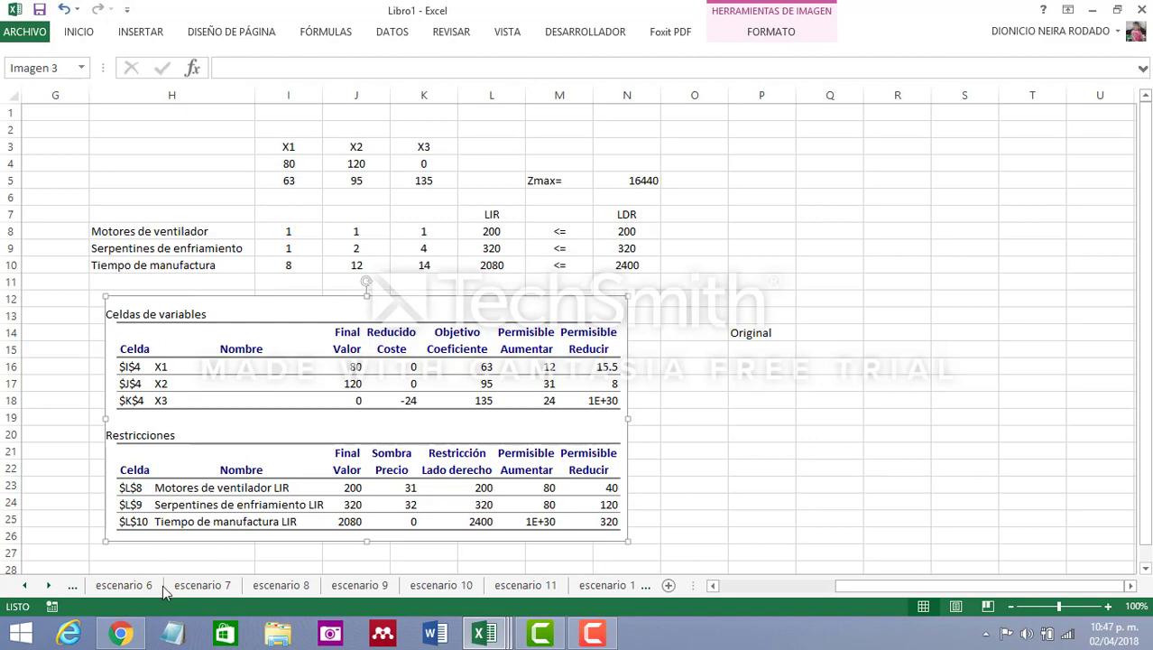
{"action": "left_click", "coordinate": [48, 585]}
{"action": "left_click", "coordinate": [541, 585]}
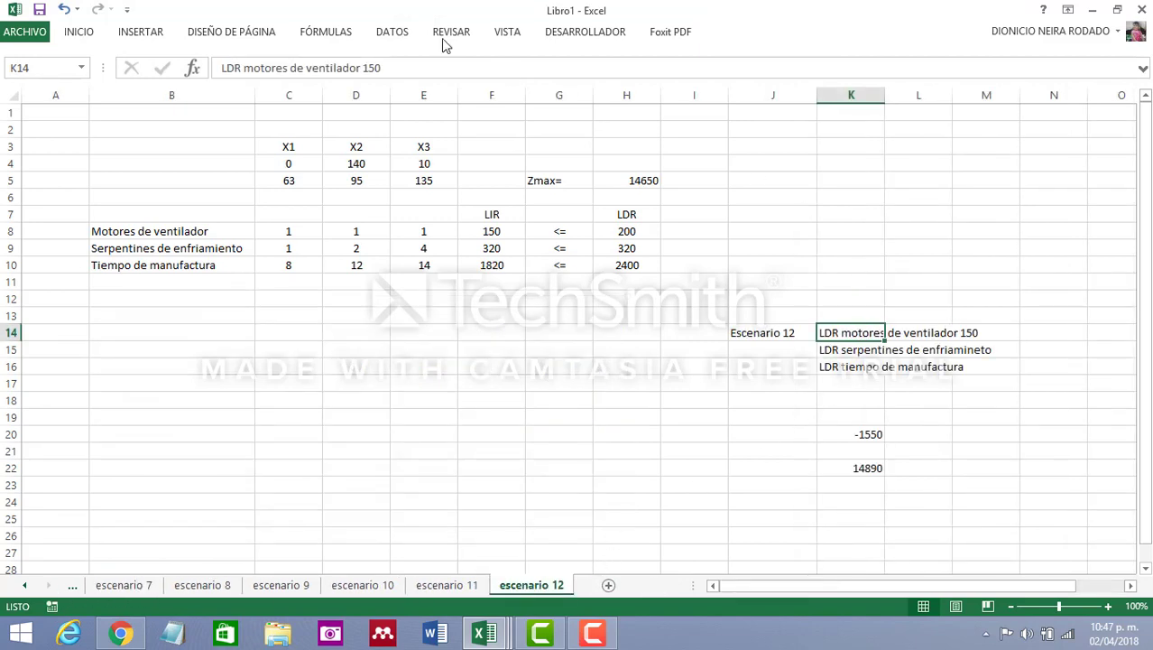
{"action": "left_click", "coordinate": [397, 70]}
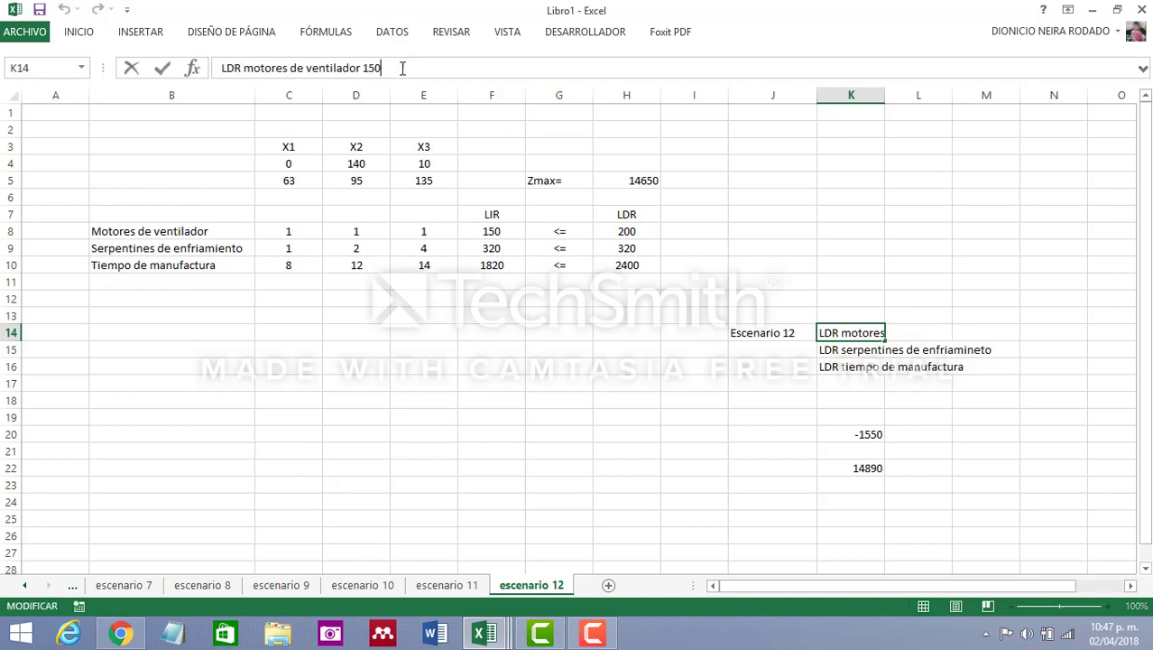
{"action": "key", "text": "BackSpace"}
{"action": "key", "text": "BackSpace"}
{"action": "key", "text": "BackSpace"}
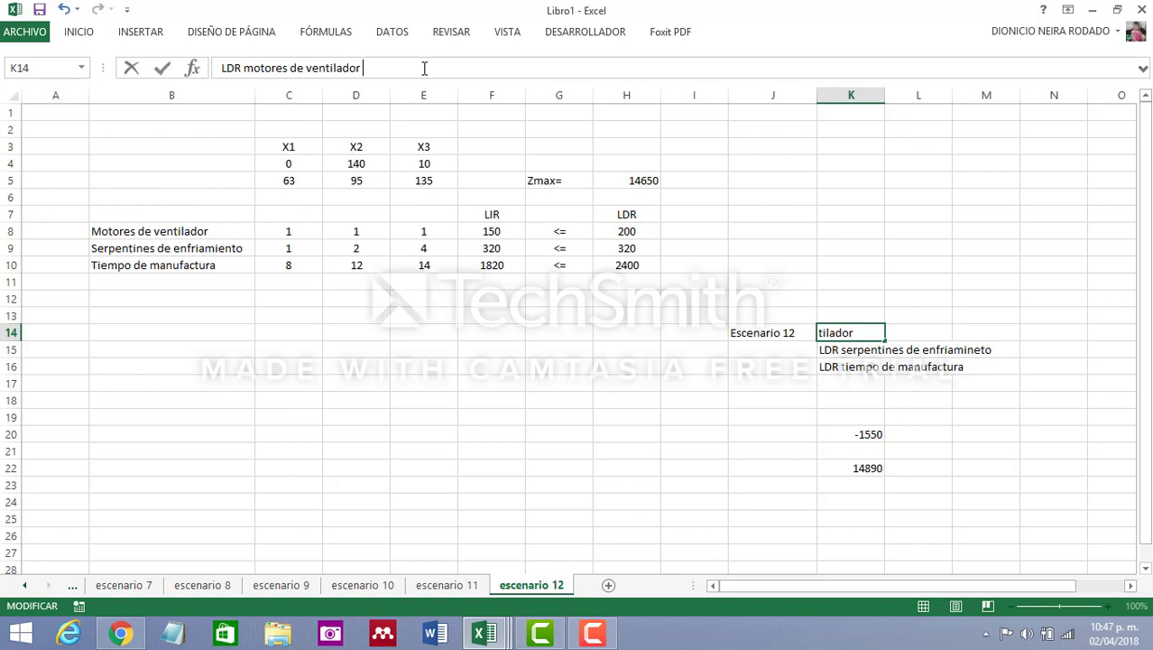
{"action": "type", "text": "220"}
{"action": "left_click", "coordinate": [757, 483]}
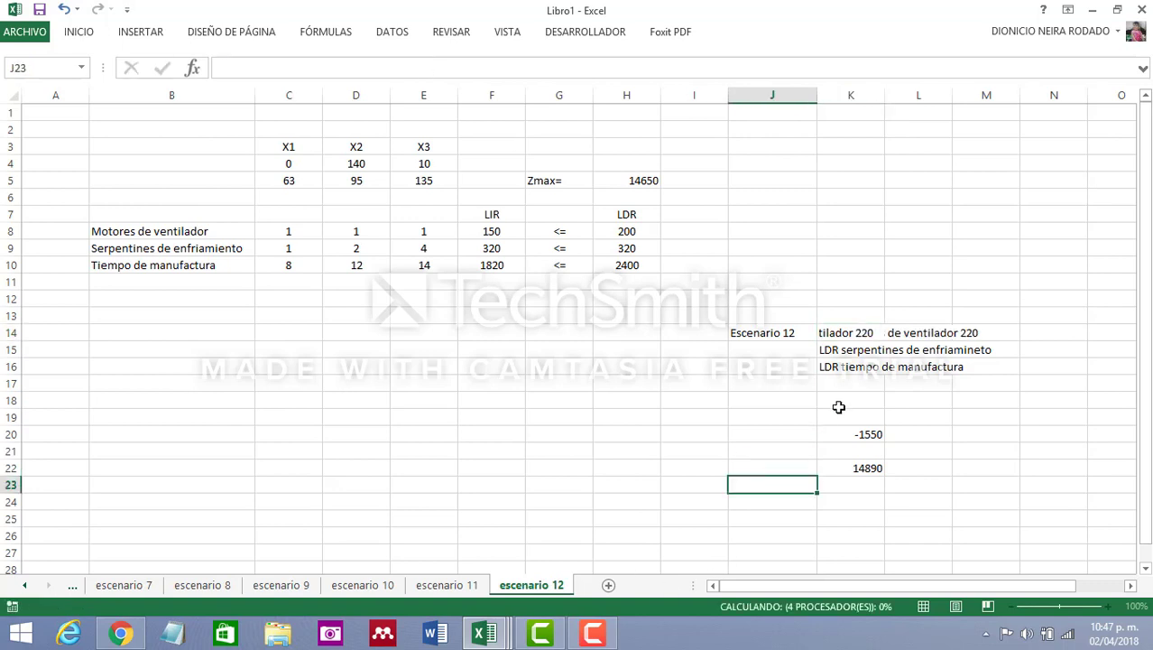
Add the value 340 to the end of the serpentines de enfriamineto label in K15
{"action": "left_click", "coordinate": [835, 346]}
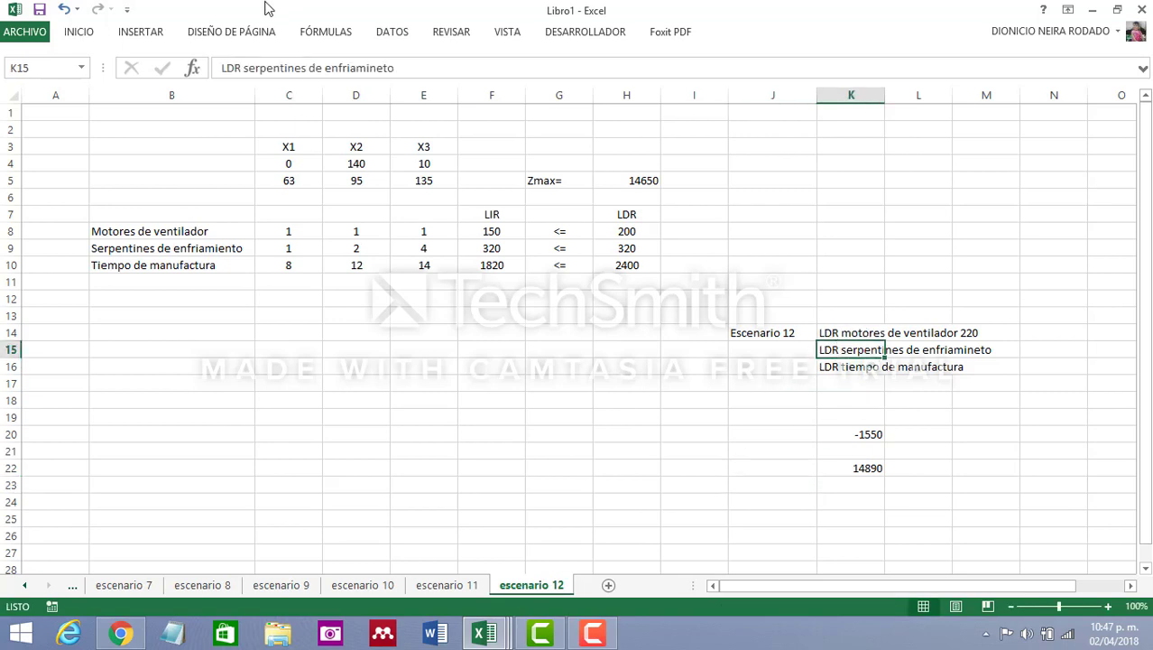
{"action": "left_click", "coordinate": [408, 69]}
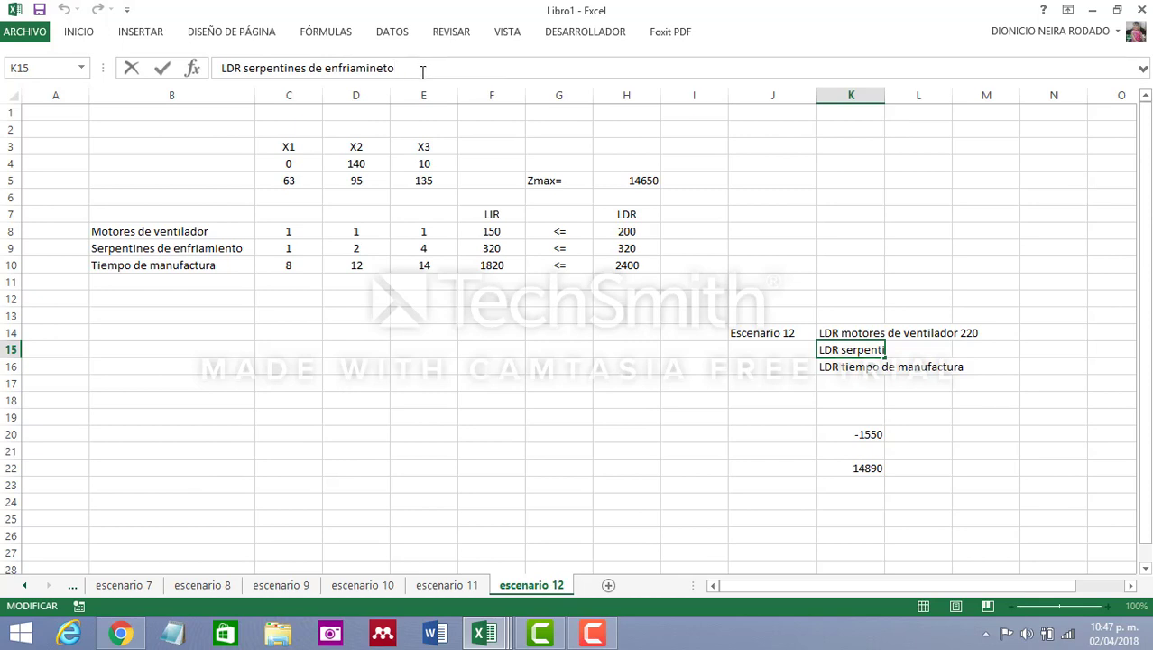
{"action": "type", "text": "340"}
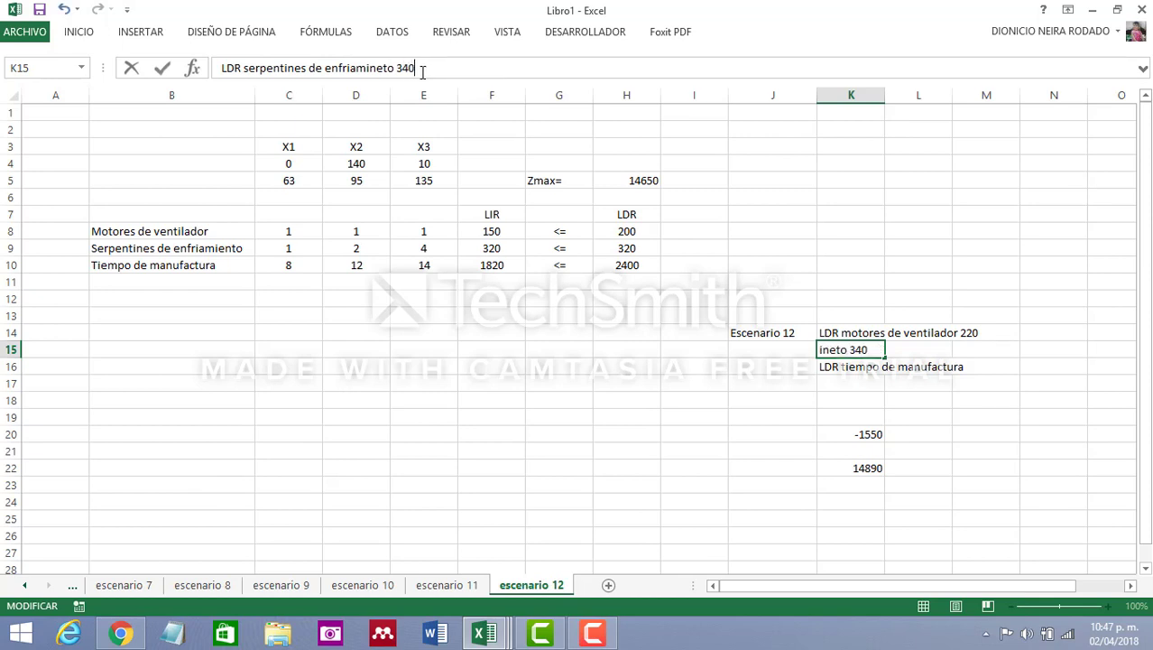
{"action": "left_click", "coordinate": [737, 436]}
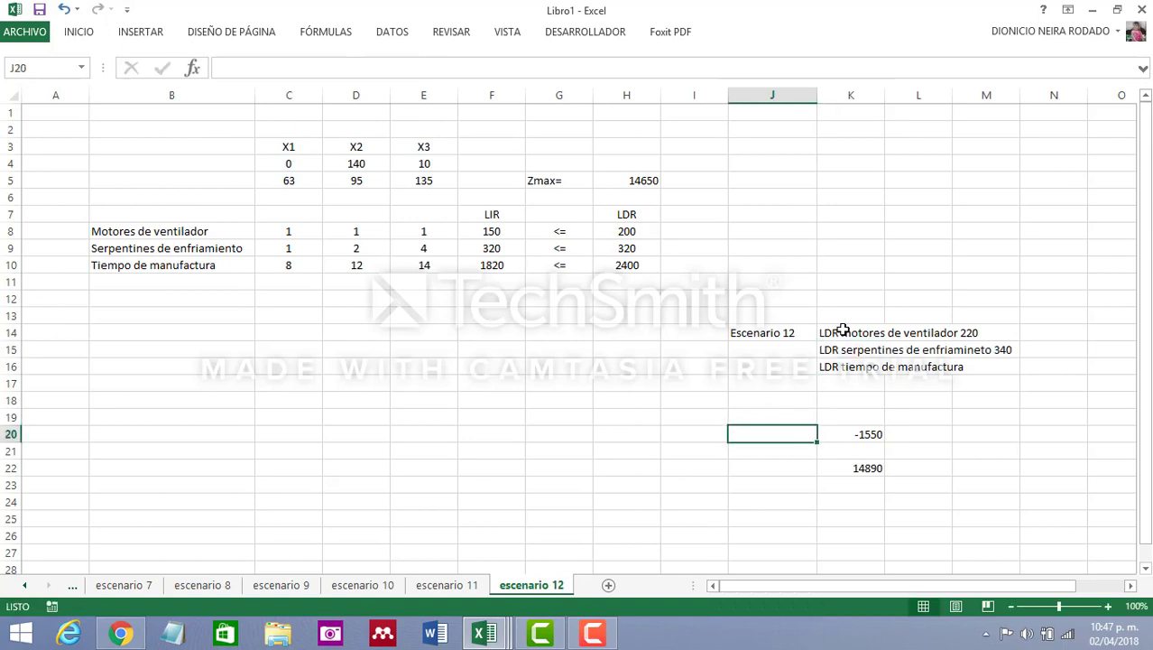
Add the value 2300 to the end of the LDR tiempo de manufactura label in K16
{"action": "left_click", "coordinate": [852, 367]}
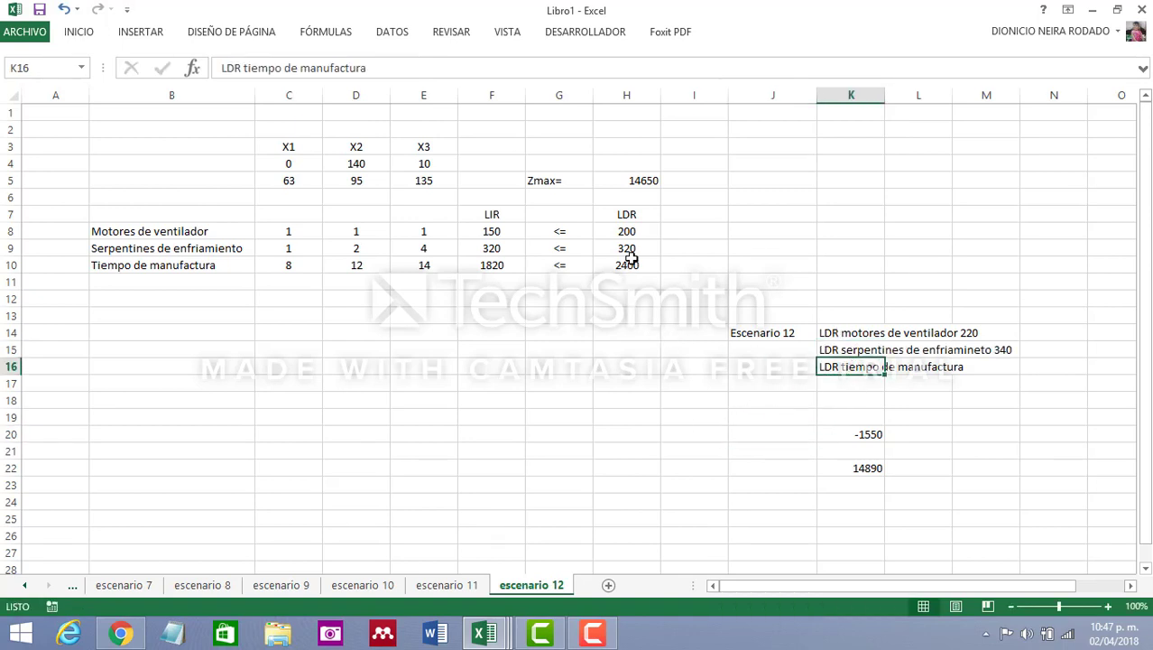
{"action": "left_click", "coordinate": [404, 68]}
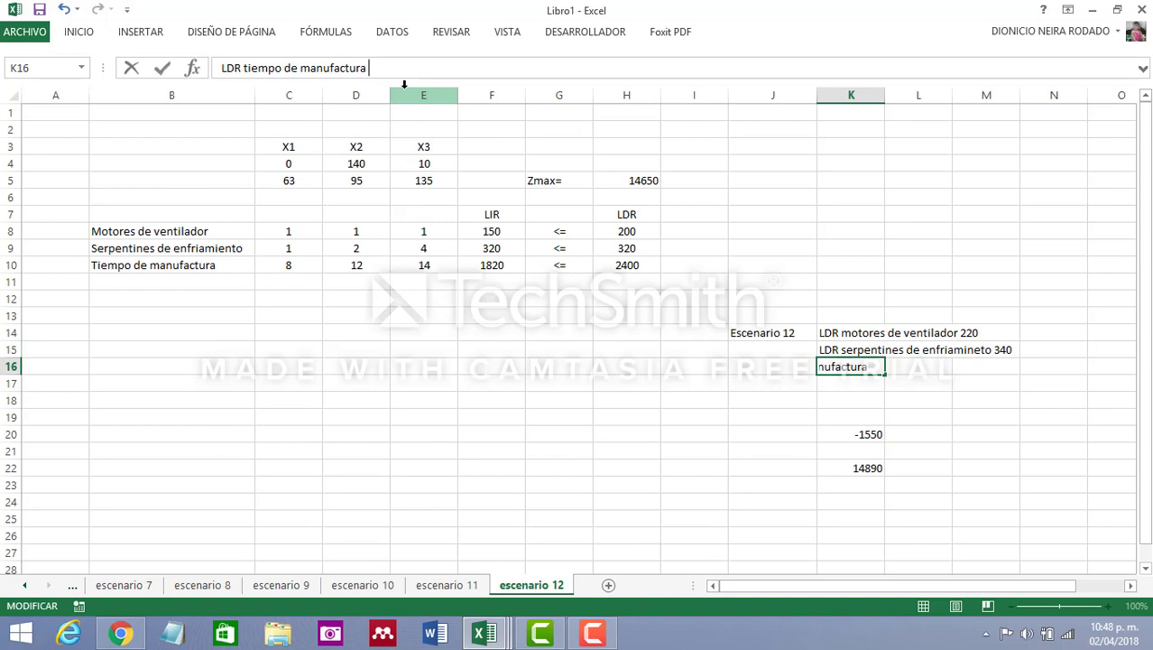
{"action": "type", "text": "2300"}
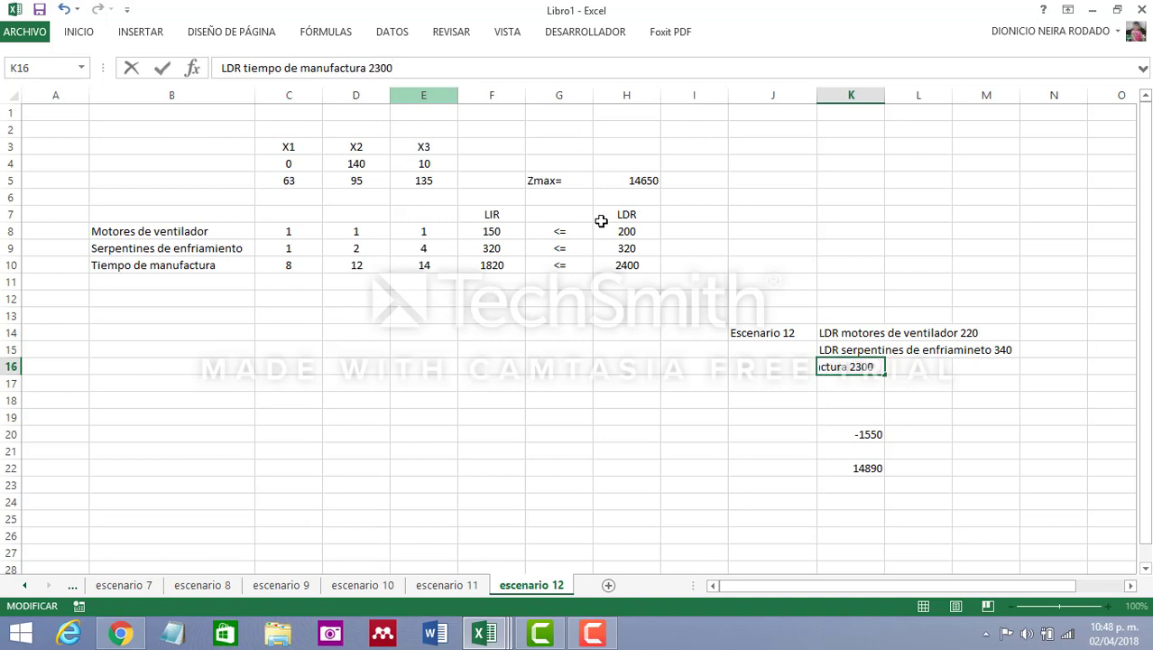
{"action": "left_click", "coordinate": [744, 484]}
Replace the old calculations in K20:K22 with the constraint labels R1, R2 and R3
{"action": "left_click_drag", "start_coordinate": [872, 433], "coordinate": [875, 465]}
{"action": "type", "text": "+"}
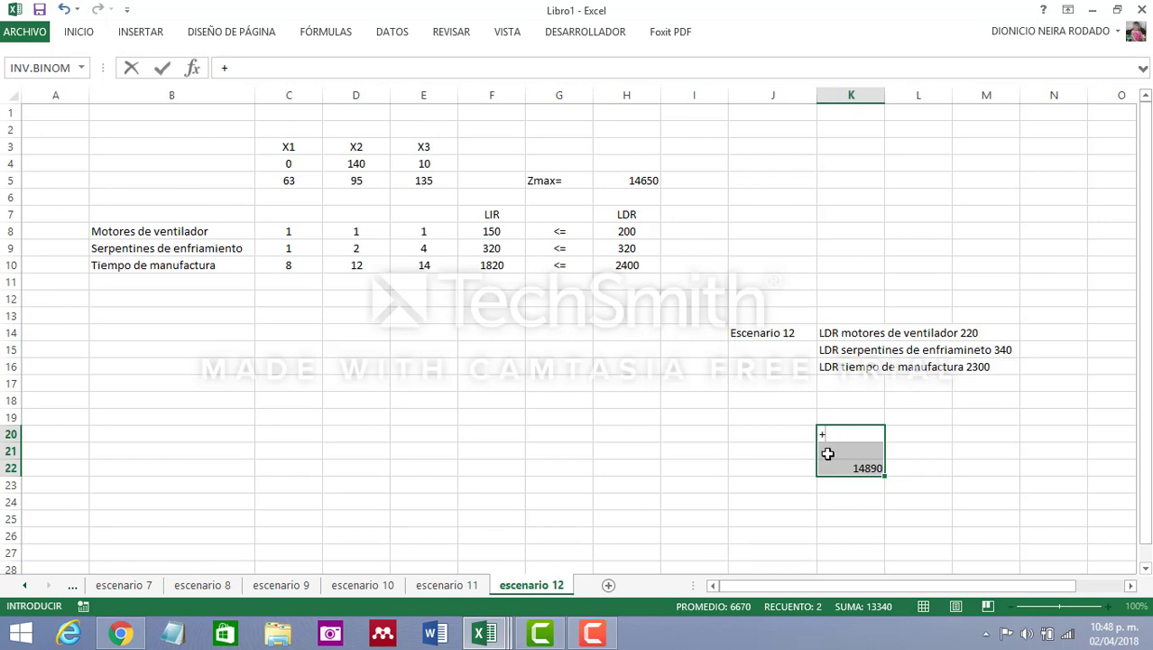
{"action": "key", "text": "BackSpace"}
{"action": "type", "text": "R1"}
{"action": "key", "text": "Return"}
{"action": "left_click", "coordinate": [851, 519]}
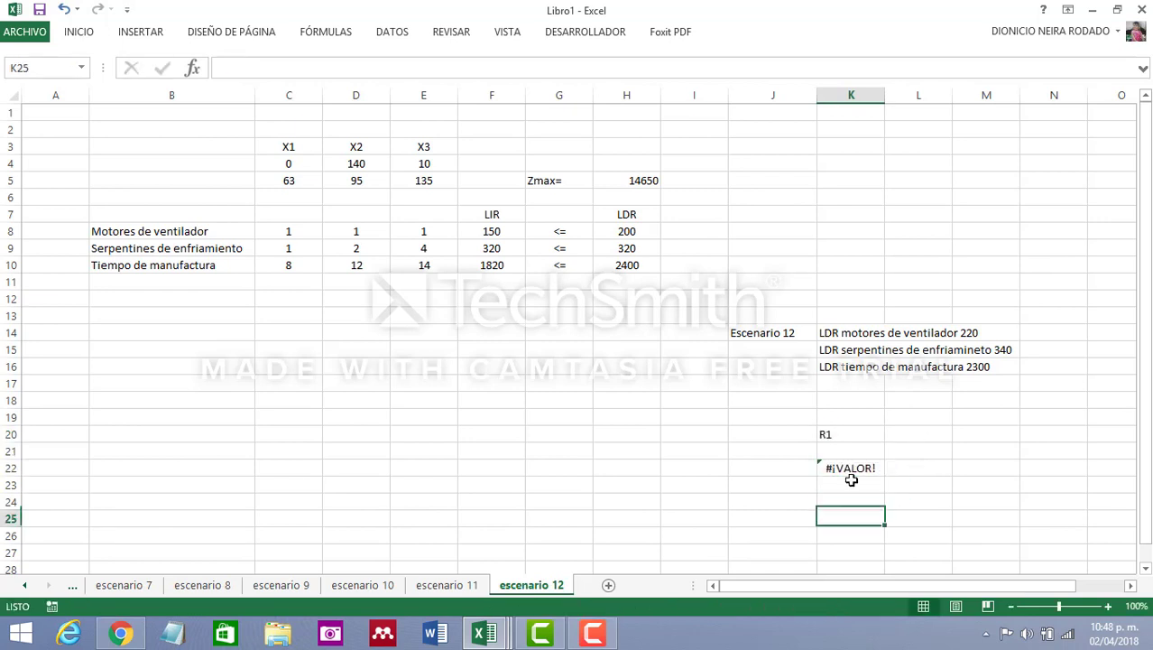
{"action": "left_click", "coordinate": [858, 434]}
{"action": "mouse_move", "coordinate": [882, 454]}
{"action": "left_mouse_down"}
{"action": "mouse_move", "coordinate": [891, 487]}
{"action": "mouse_move", "coordinate": [883, 467]}
{"action": "left_mouse_up"}
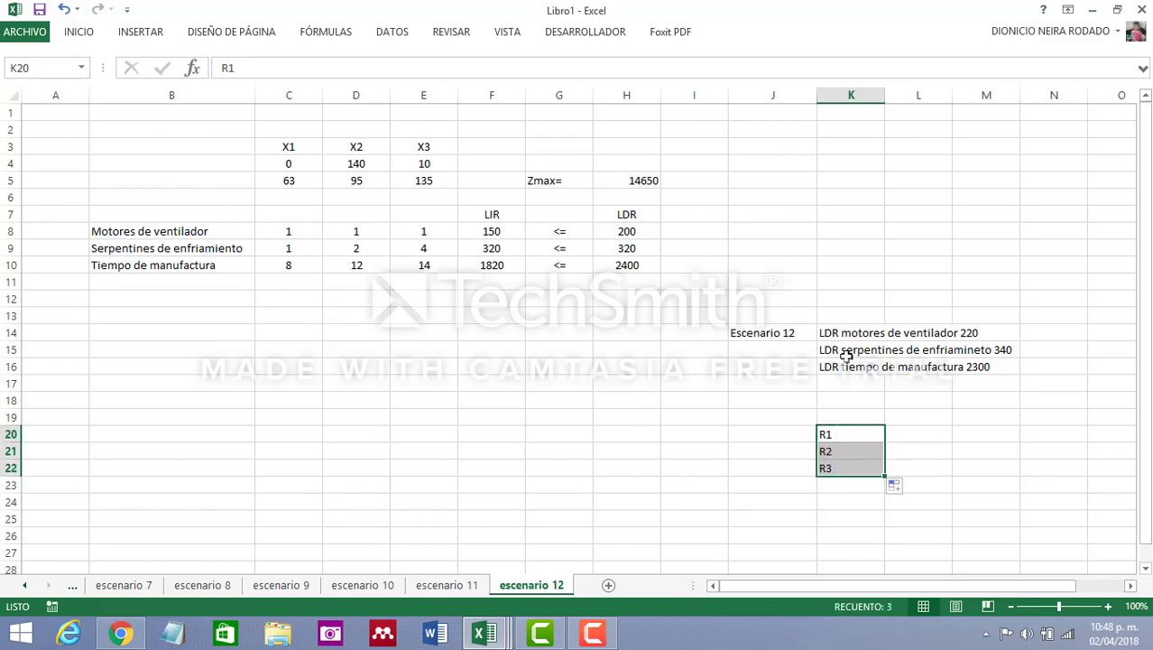
Calculate the change ratio for R1 in L20 with the formula +20/80
{"action": "left_click", "coordinate": [902, 436]}
{"action": "type", "text": "+"}
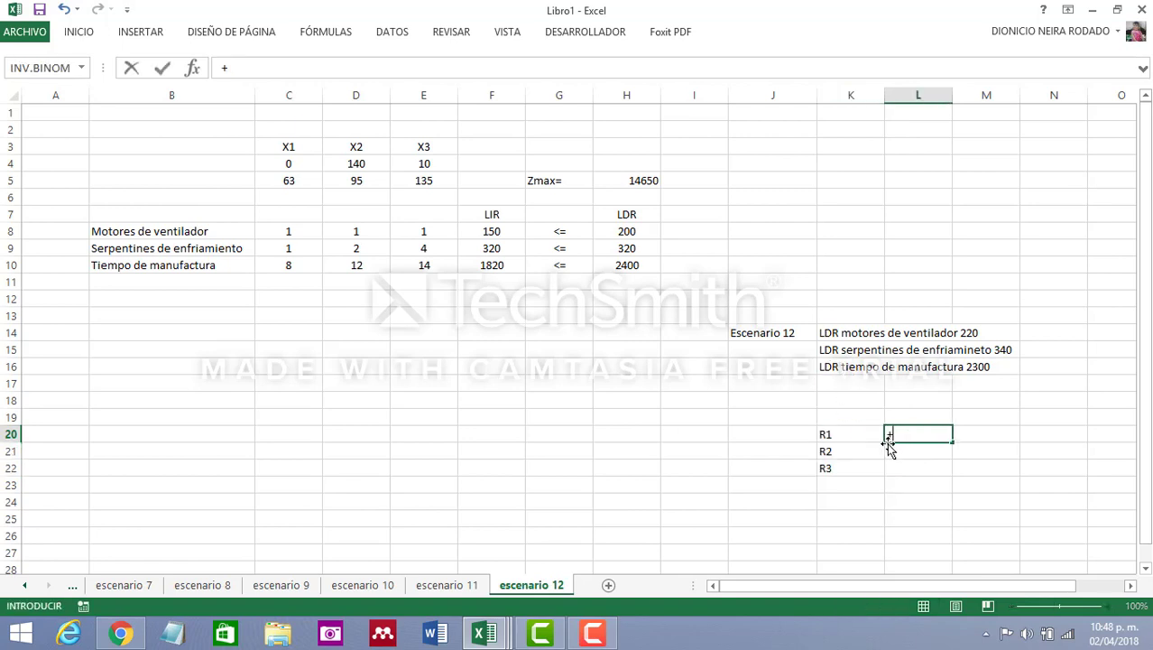
{"action": "type", "text": "20/80"}
{"action": "key", "text": "Return"}
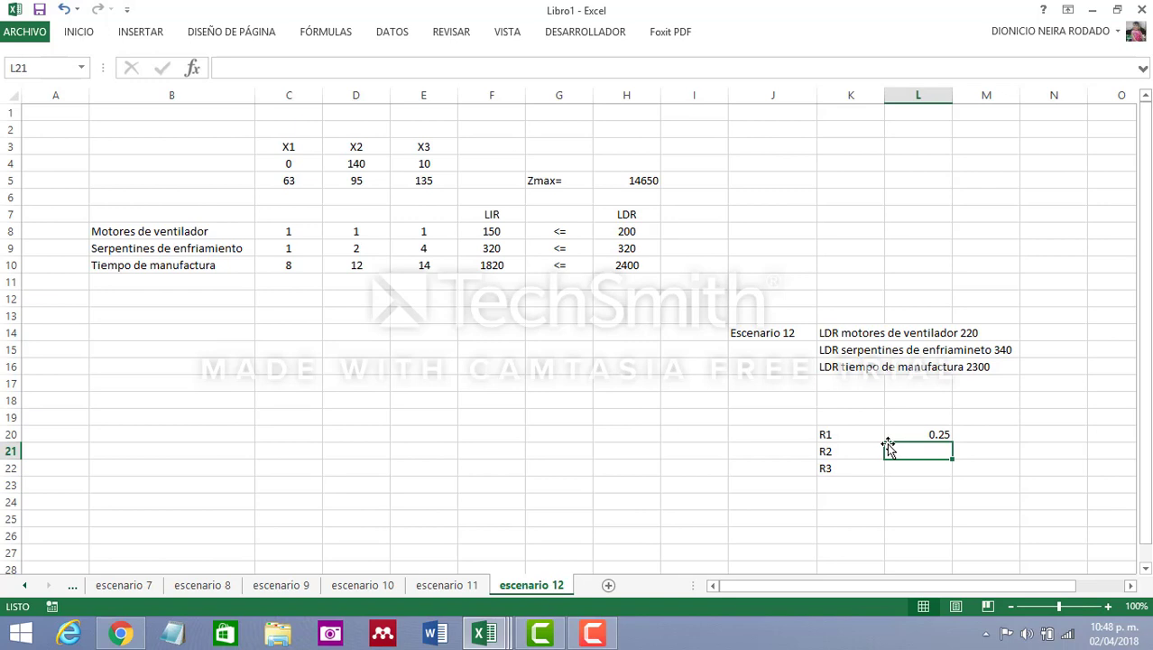
{"action": "type", "text": "20"}
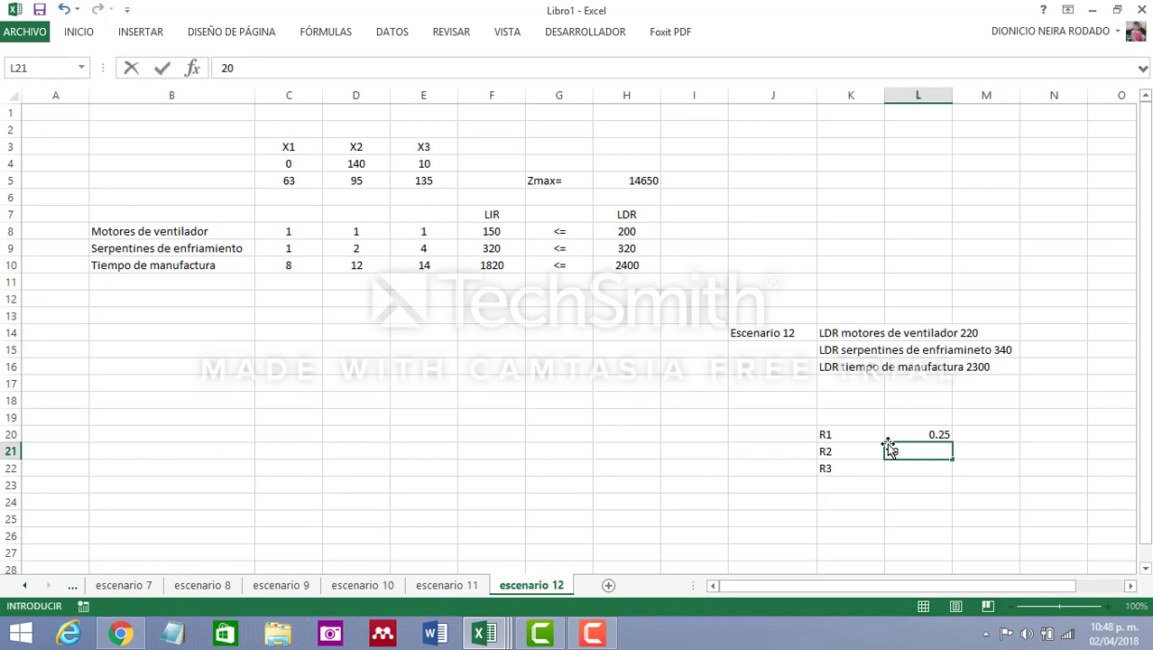
Calculate the change ratio for R2 in L21 with the formula +20/80
{"action": "key", "text": "BackSpace"}
{"action": "key", "text": "BackSpace"}
{"action": "type", "text": "+20/80"}
{"action": "key", "text": "Return"}
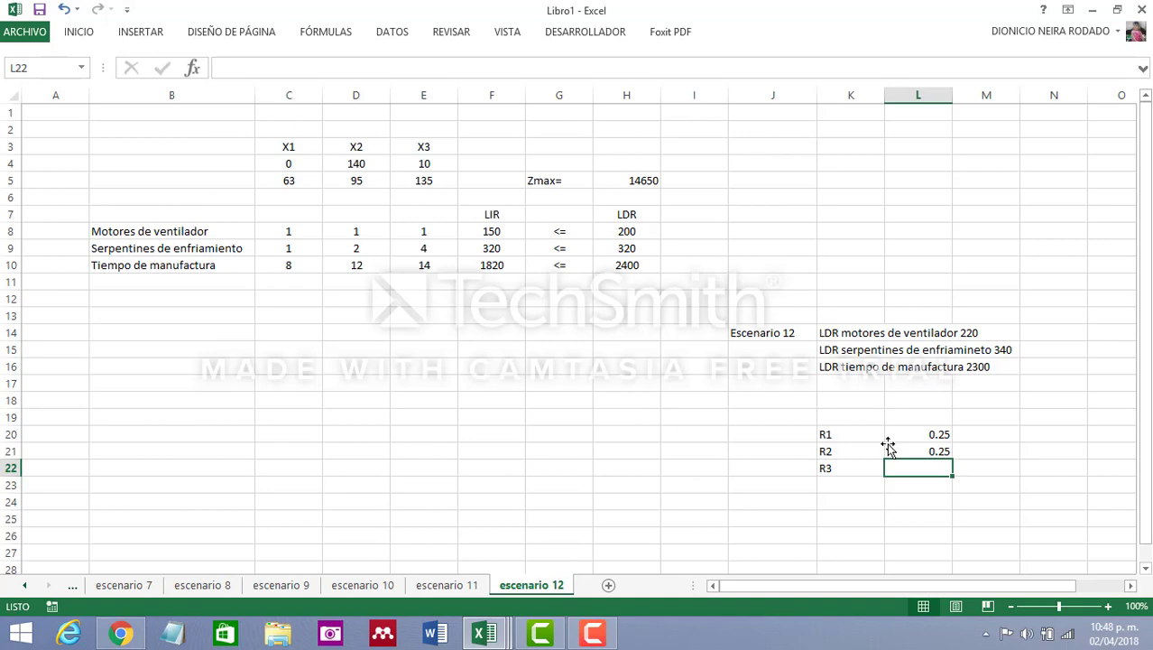
Calculate the change ratio for R3 in L22 with the formula +100/320
{"action": "type", "text": "1"}
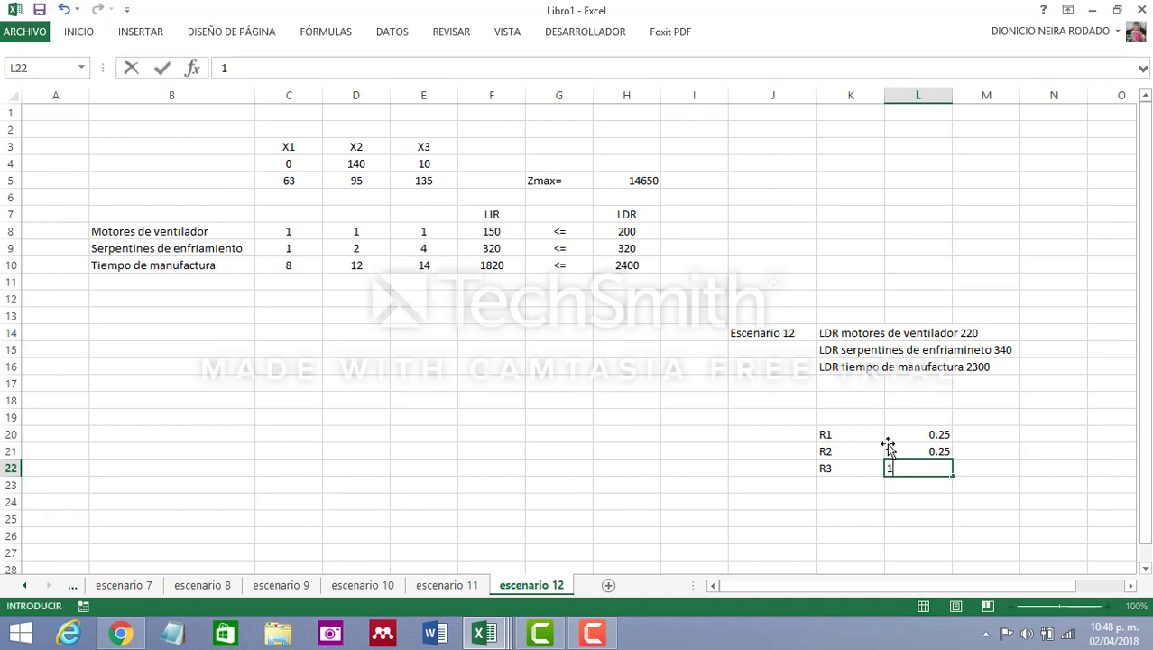
{"action": "type", "text": "00"}
{"action": "key", "text": "BackSpace"}
{"action": "key", "text": "BackSpace"}
{"action": "key", "text": "BackSpace"}
{"action": "type", "text": "+100"}
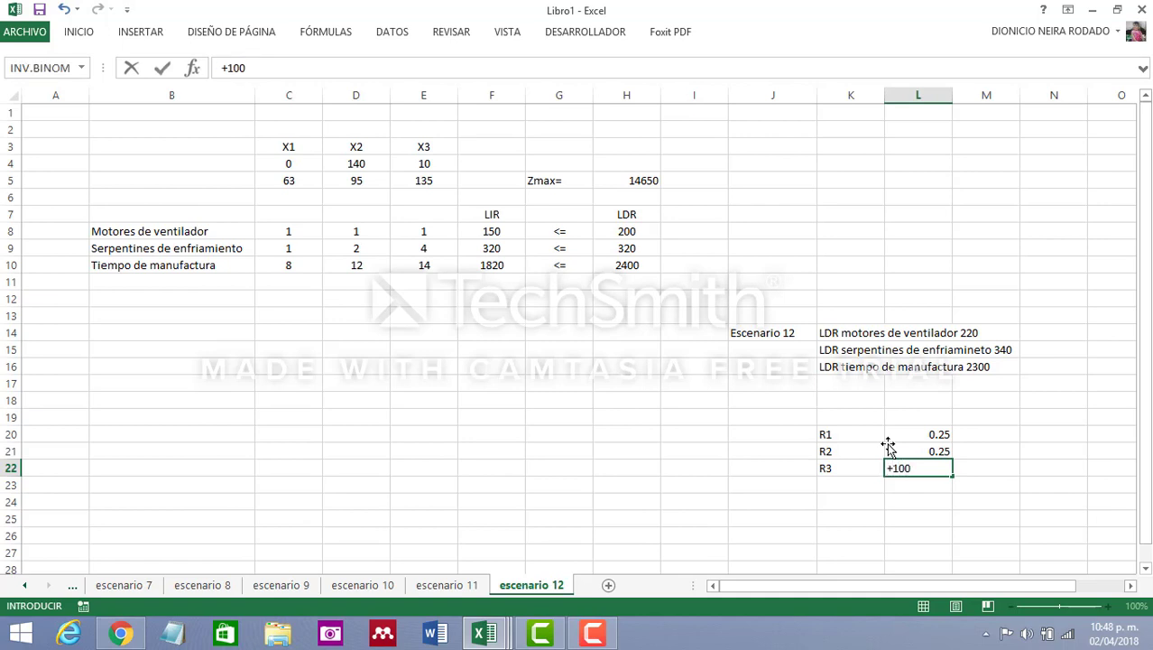
{"action": "type", "text": "/320"}
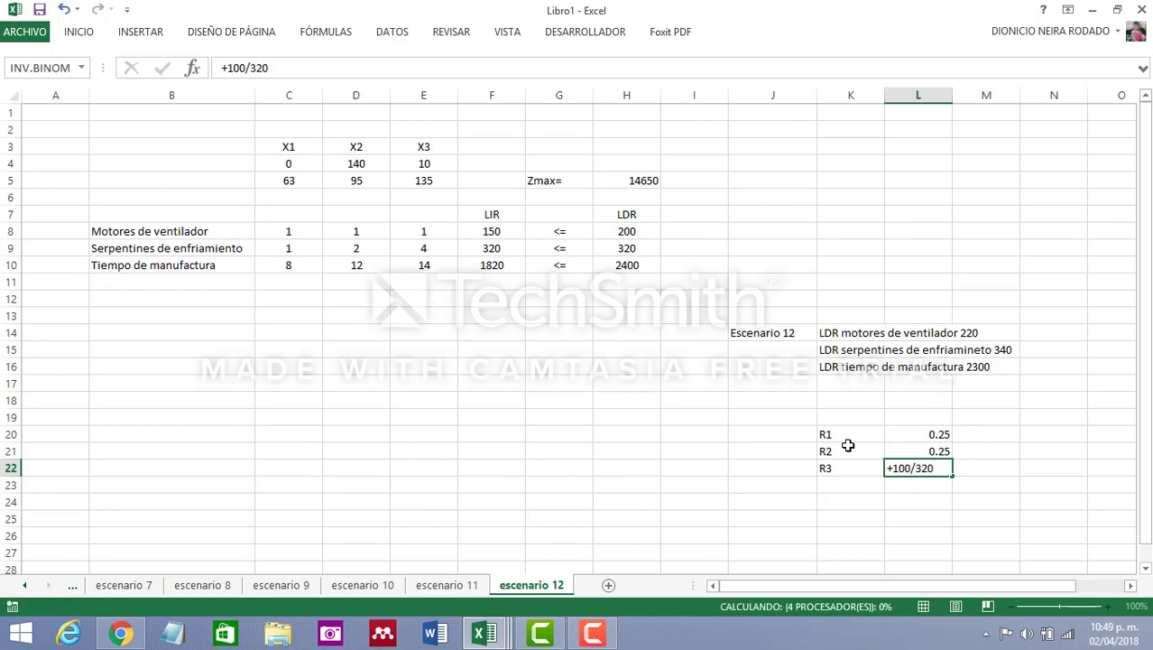
{"action": "key", "text": "Return"}
Add up the three constraint ratios in L24 with the formula +L20+L21+L22
{"action": "left_click", "coordinate": [932, 506]}
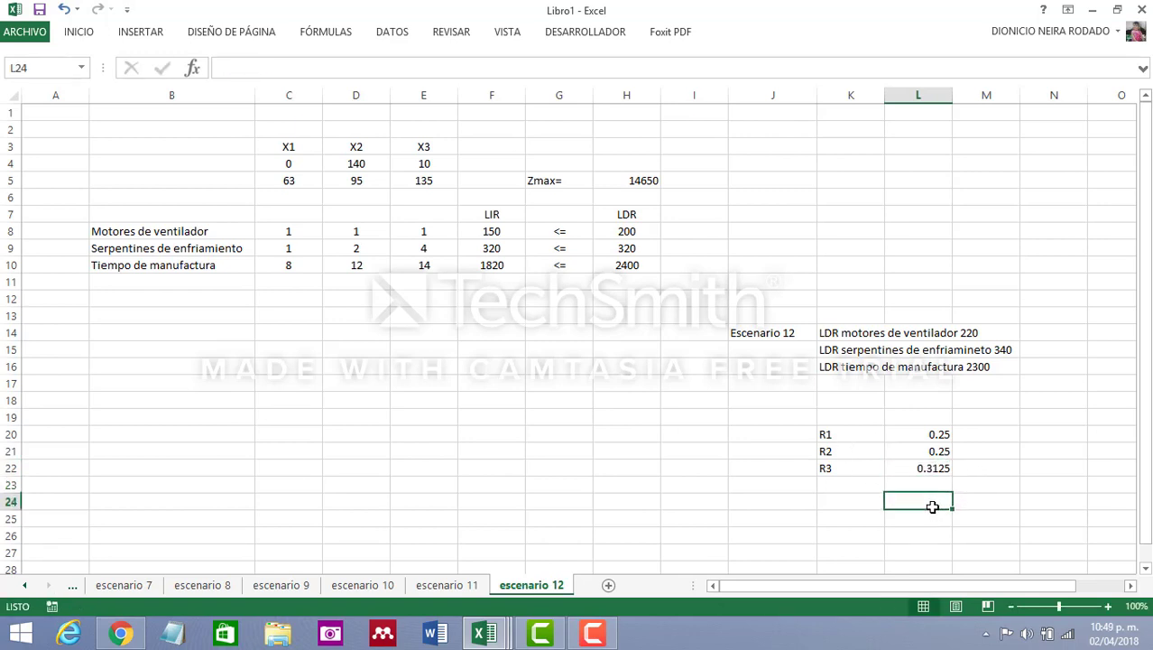
{"action": "type", "text": "+"}
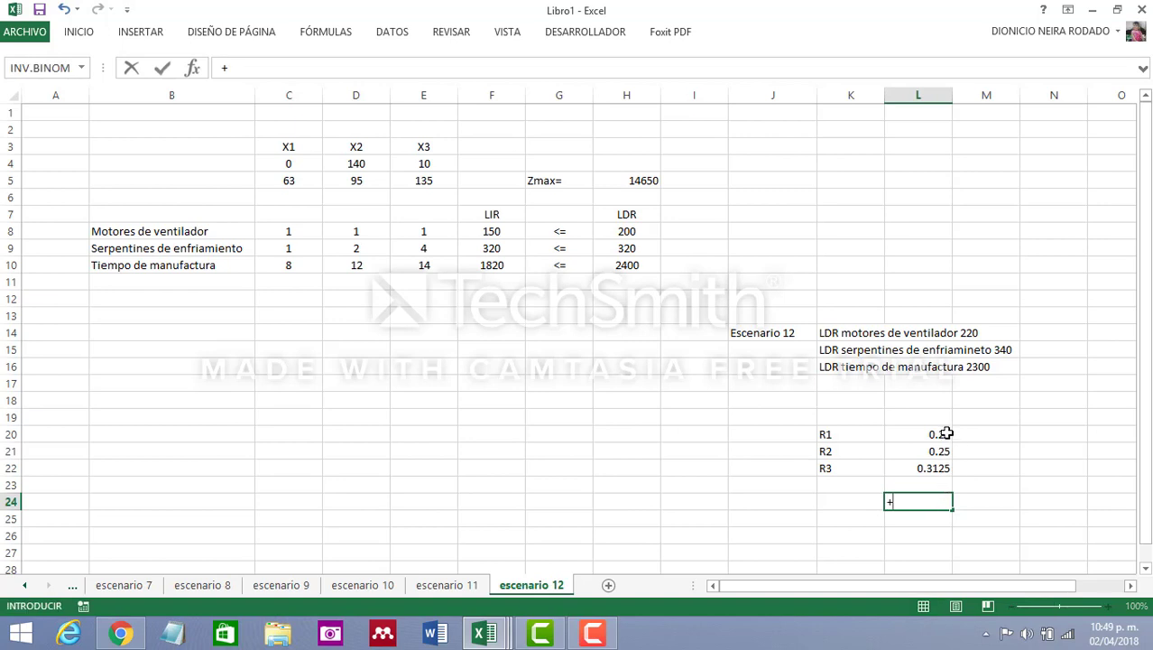
{"action": "left_click", "coordinate": [943, 434]}
{"action": "type", "text": "+"}
{"action": "left_click", "coordinate": [939, 451]}
{"action": "type", "text": "+L21+"}
{"action": "left_click", "coordinate": [939, 466]}
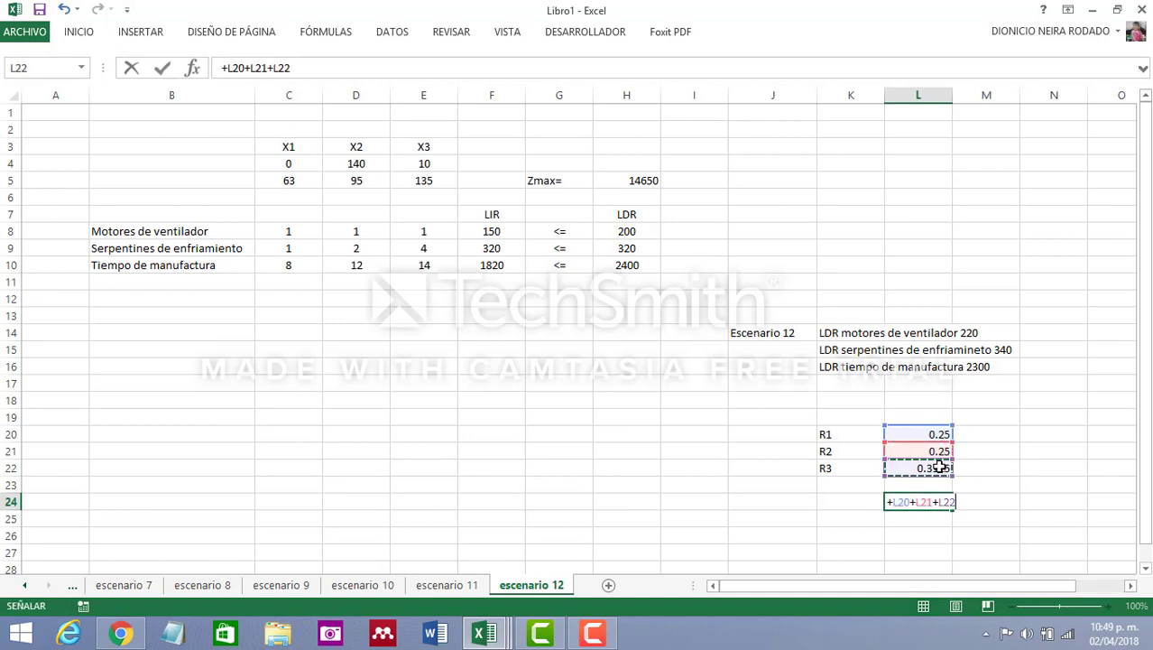
{"action": "key", "text": "Return"}
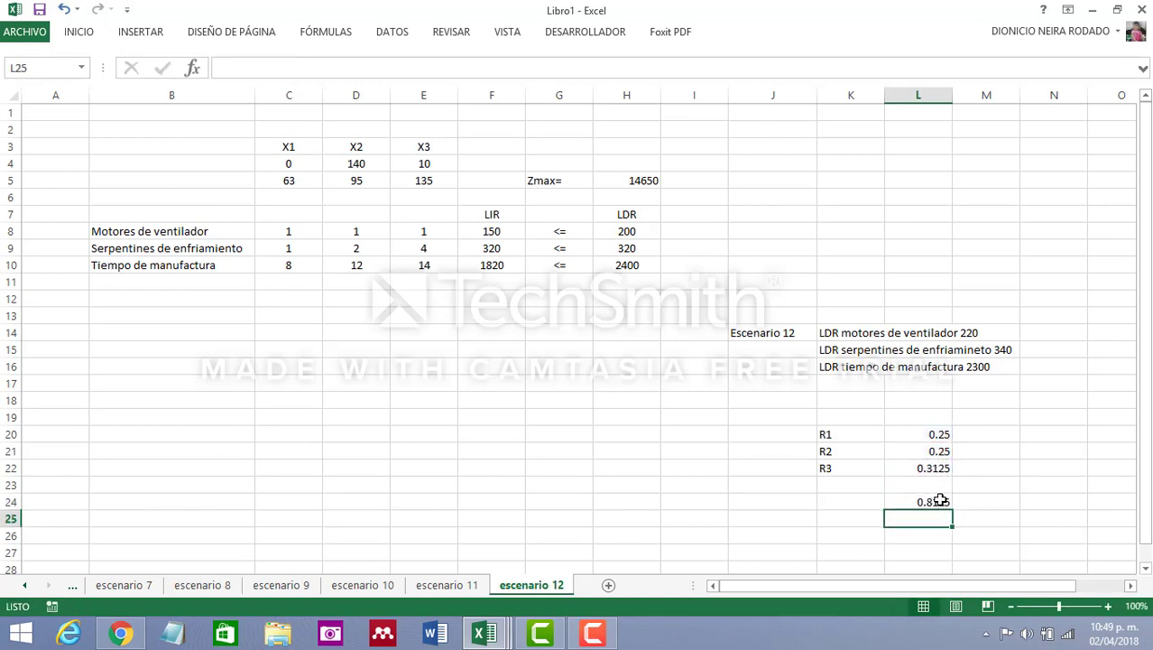
{"action": "left_click", "coordinate": [941, 499]}
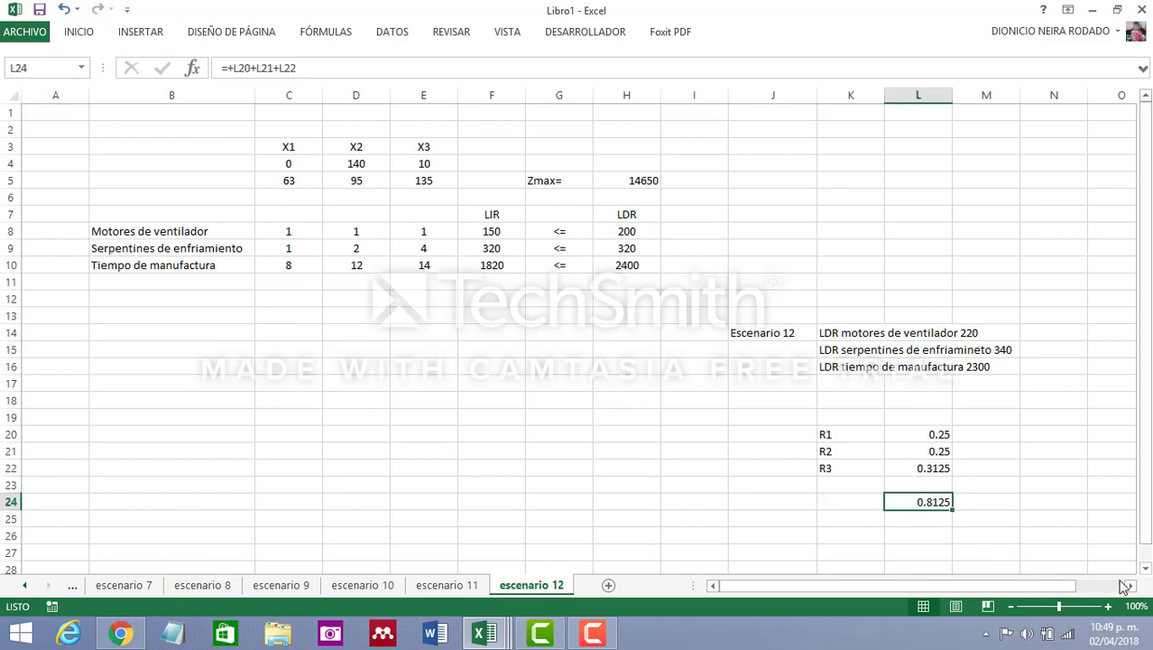
Enter the label Z= in L26, below the sum of the ratios
{"action": "left_click", "coordinate": [1148, 568]}
{"action": "left_click", "coordinate": [1148, 569]}
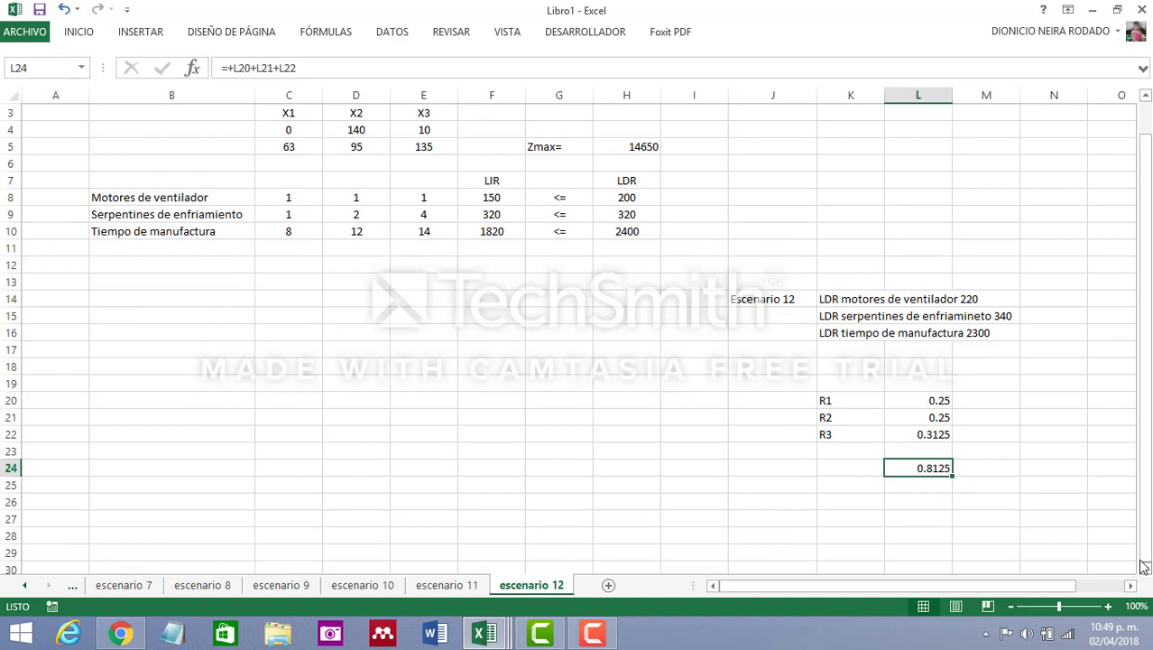
{"action": "left_click", "coordinate": [898, 502]}
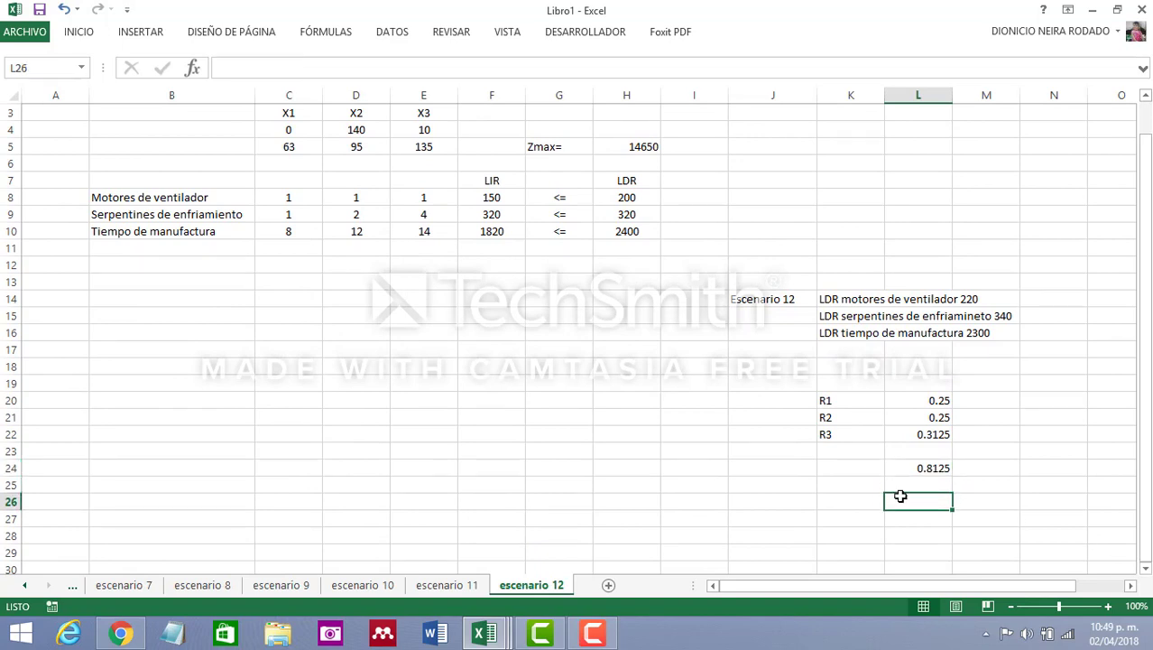
{"action": "type", "text": "Z"}
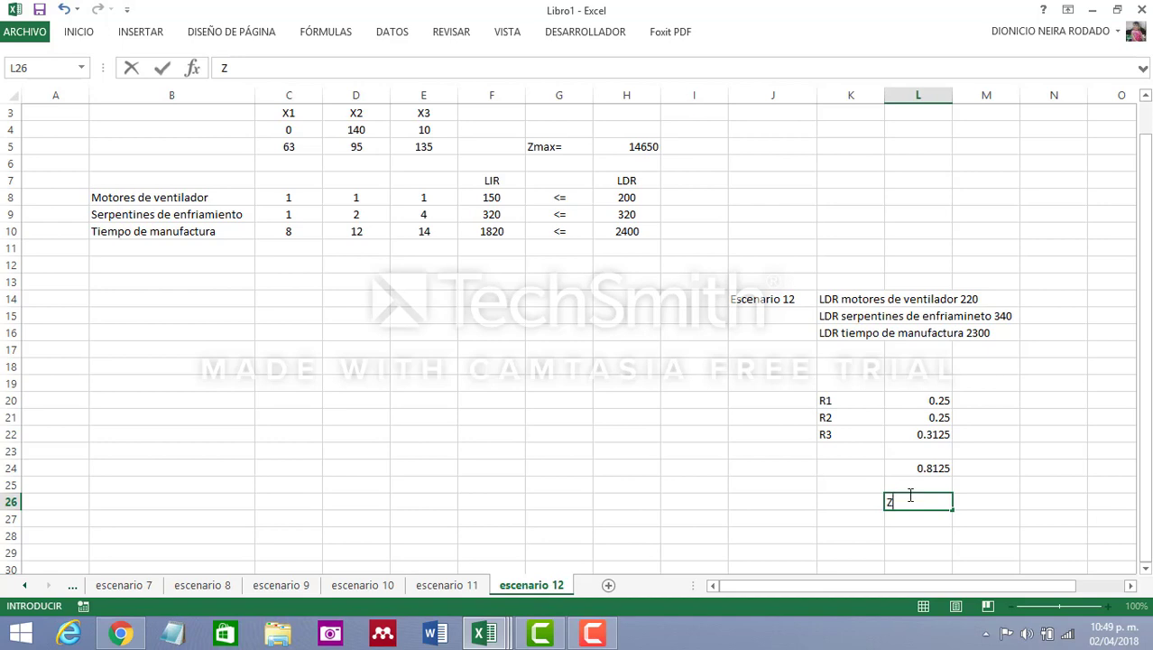
{"action": "type", "text": "="}
Begin the new Z formula in M26 with +16440+(20*, starting from the original optimum
{"action": "left_click", "coordinate": [990, 501]}
{"action": "type", "text": "16440"}
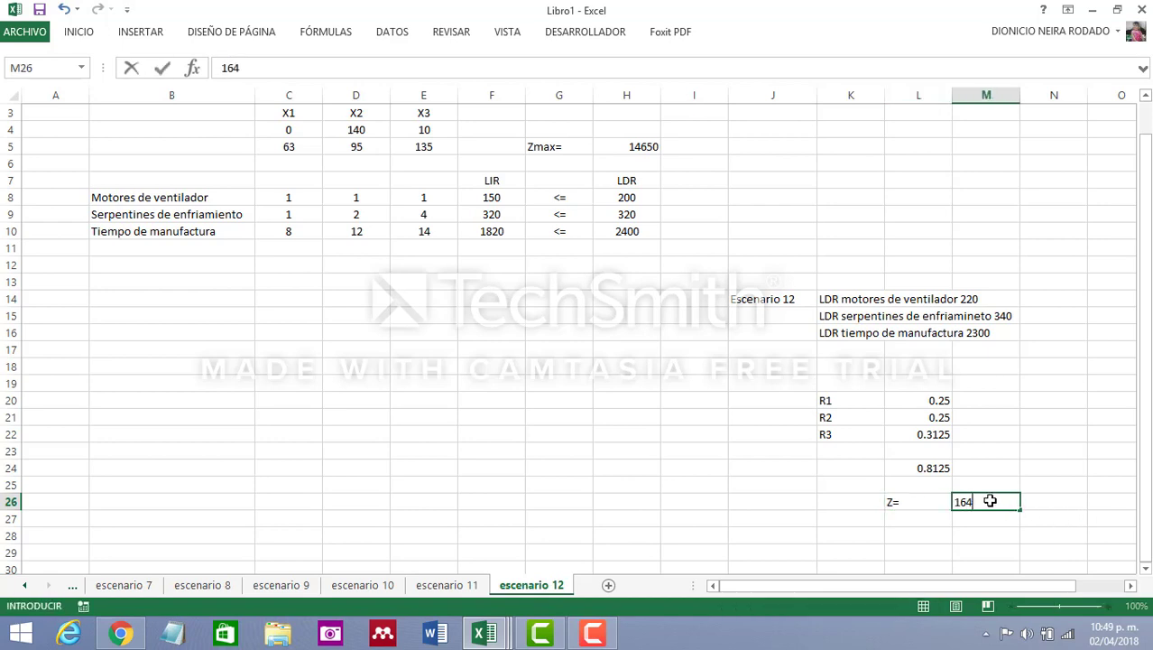
{"action": "key", "text": "BackSpace"}
{"action": "key", "text": "BackSpace"}
{"action": "key", "text": "BackSpace"}
{"action": "key", "text": "BackSpace"}
{"action": "key", "text": "BackSpace"}
{"action": "type", "text": "+16"}
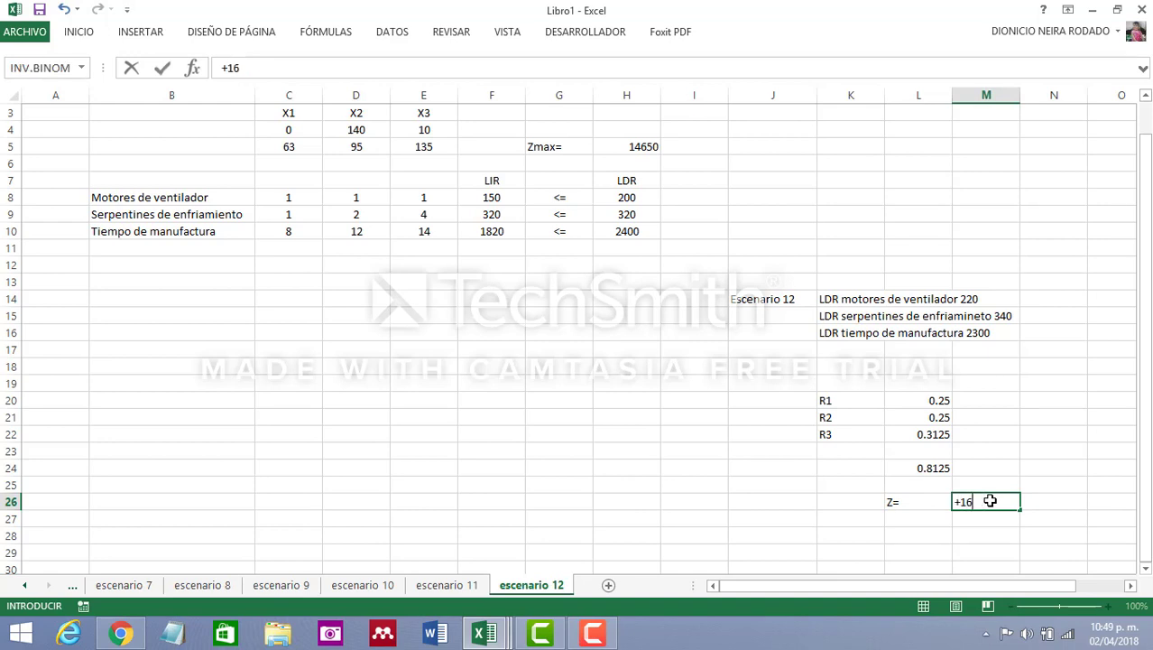
{"action": "type", "text": "440+("}
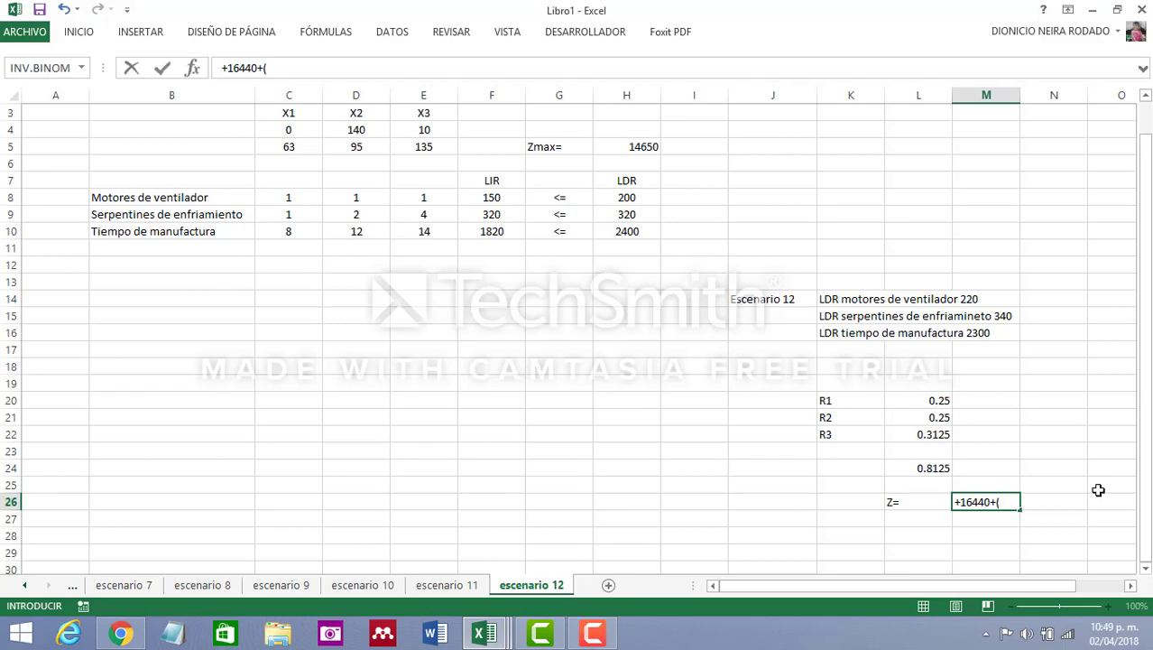
{"action": "type", "text": "20+"}
{"action": "key", "text": "BackSpace"}
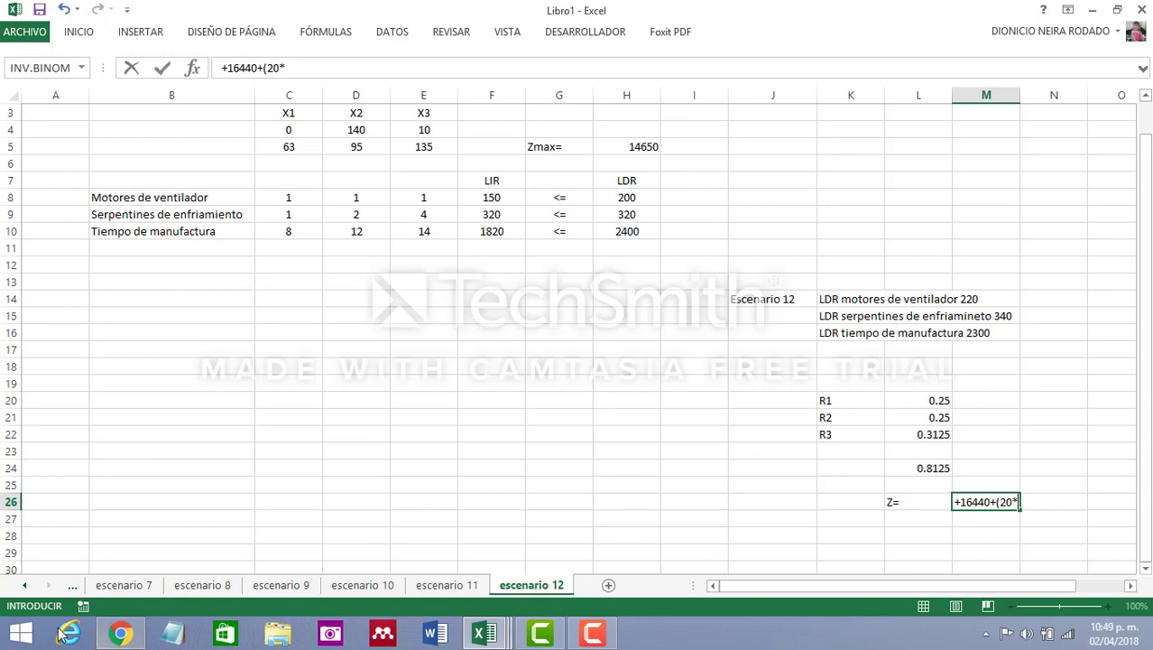
Check the constraints' shadow prices in the sensitivity report on the original sheet, and return to the escenario 12 sheet
{"action": "left_click", "coordinate": [25, 586]}
{"action": "left_click", "coordinate": [23, 585]}
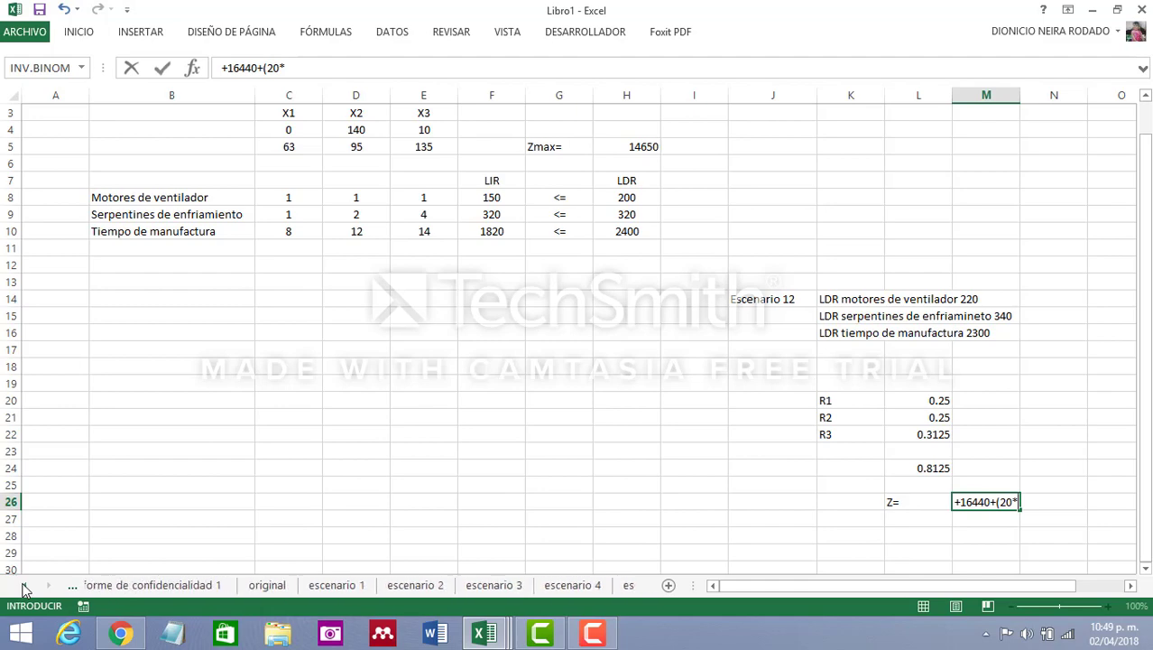
{"action": "type", "text": "*"}
{"action": "left_click", "coordinate": [299, 585]}
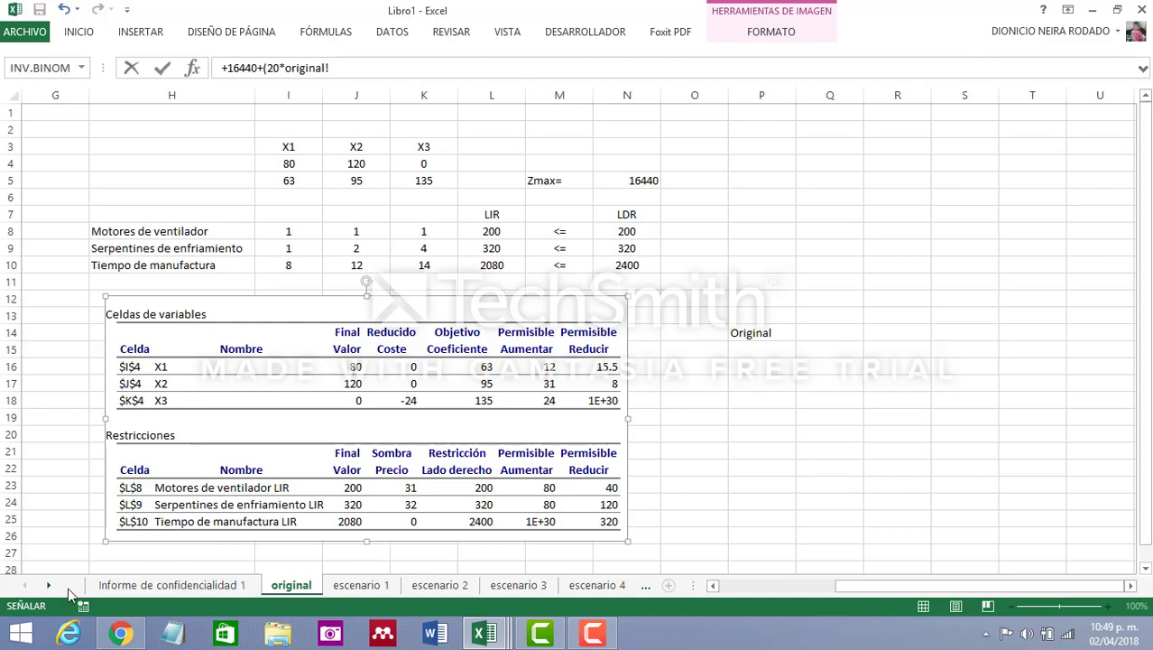
{"action": "left_click", "coordinate": [47, 588]}
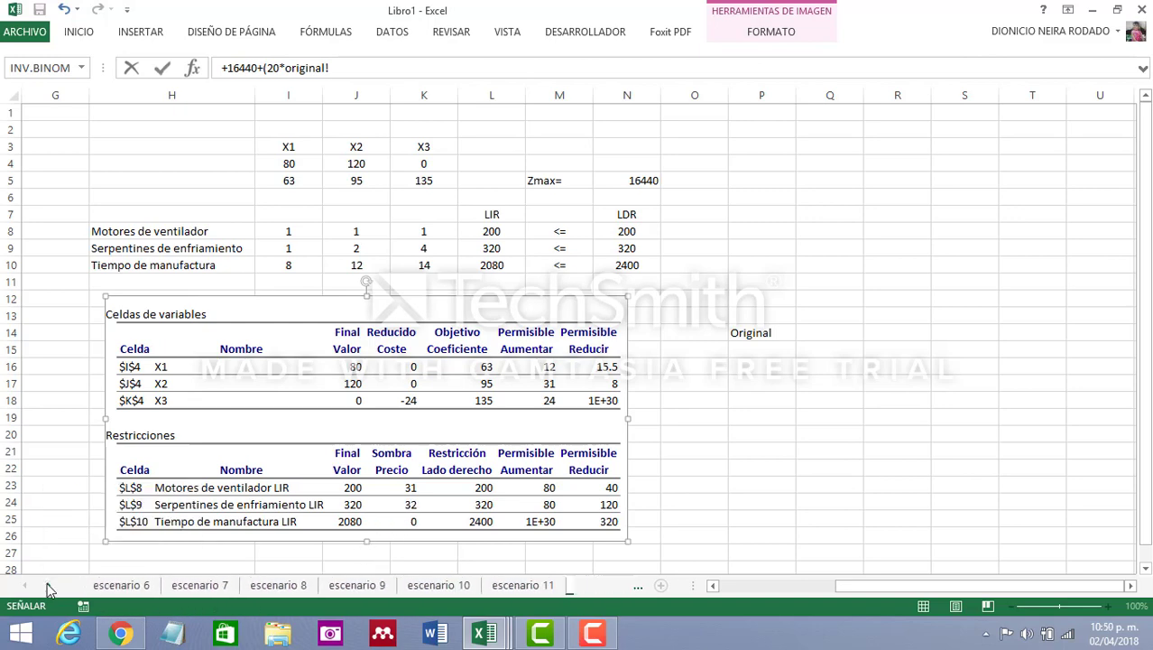
{"action": "left_click", "coordinate": [541, 588]}
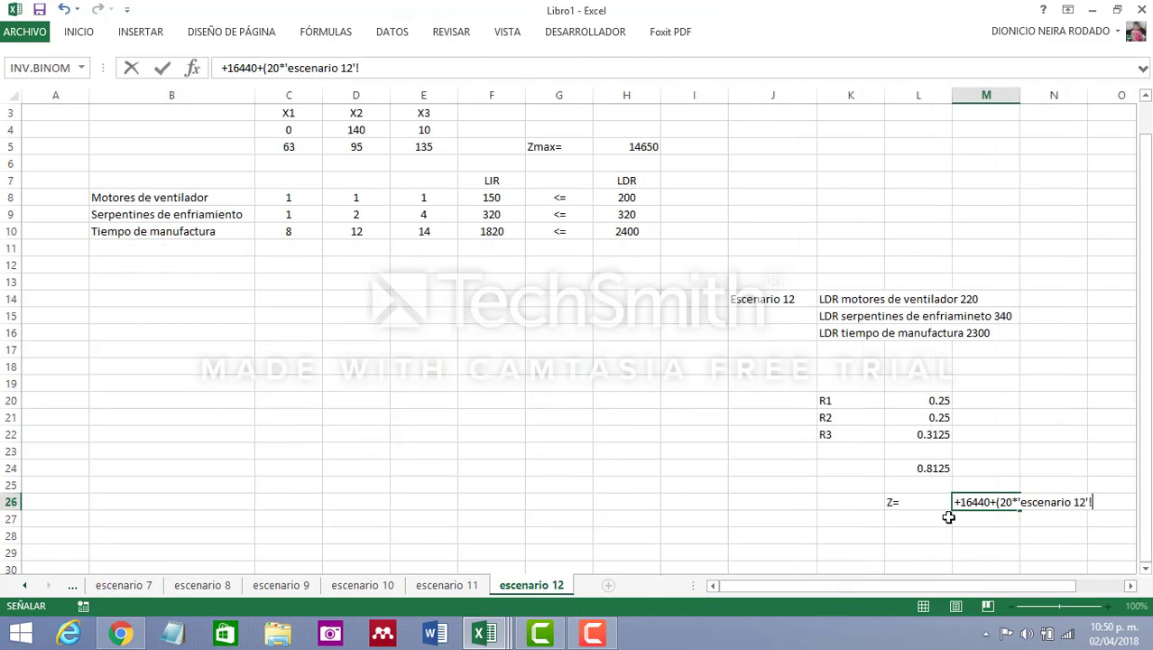
Complete the first term of the M26 formula as (20*31), removing the stray escenario 12 sheet reference
{"action": "key", "text": "BackSpace"}
{"action": "key", "text": "BackSpace"}
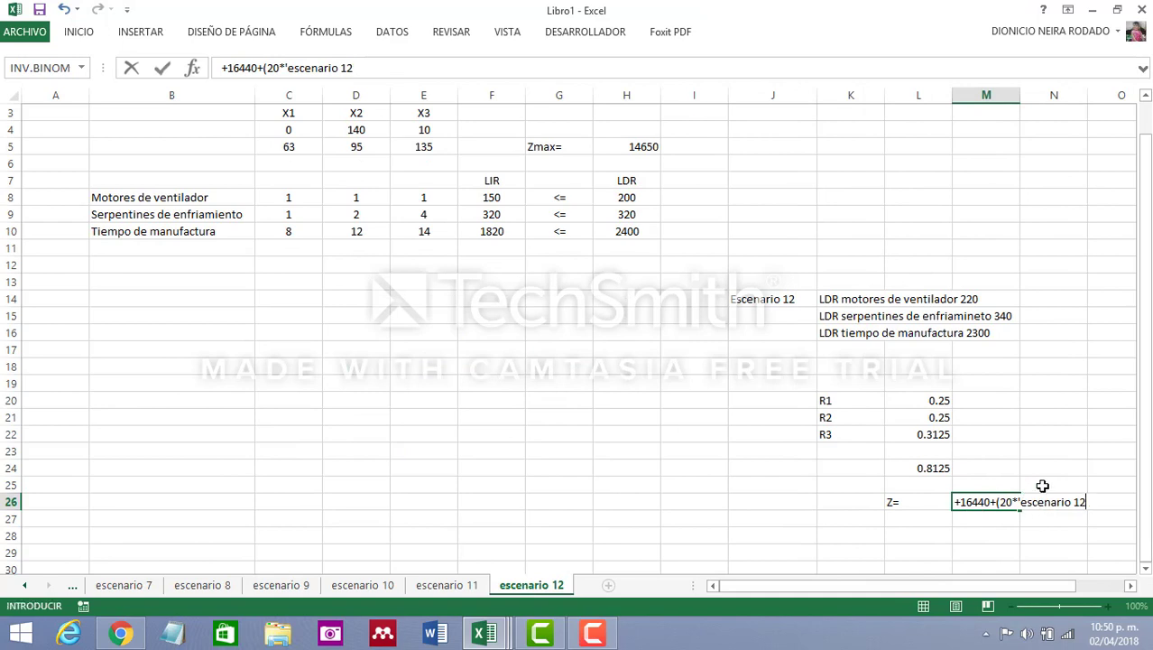
{"action": "type", "text": "*31)"}
{"action": "key", "text": "Return"}
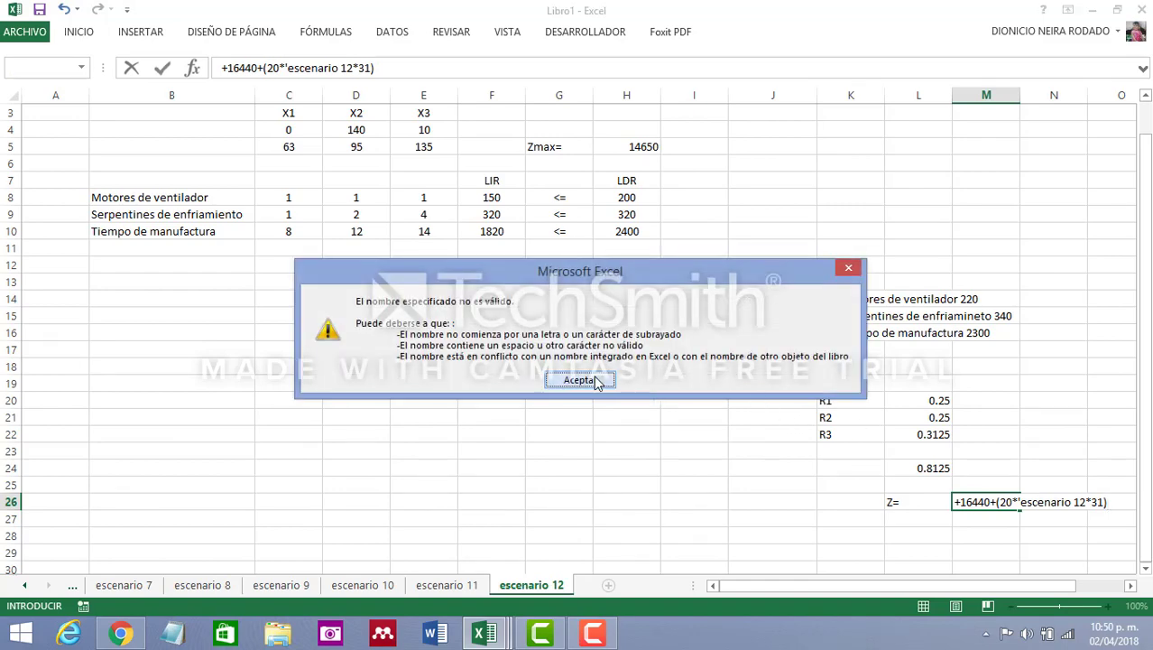
{"action": "left_click", "coordinate": [578, 380]}
{"action": "key", "text": "BackSpace"}
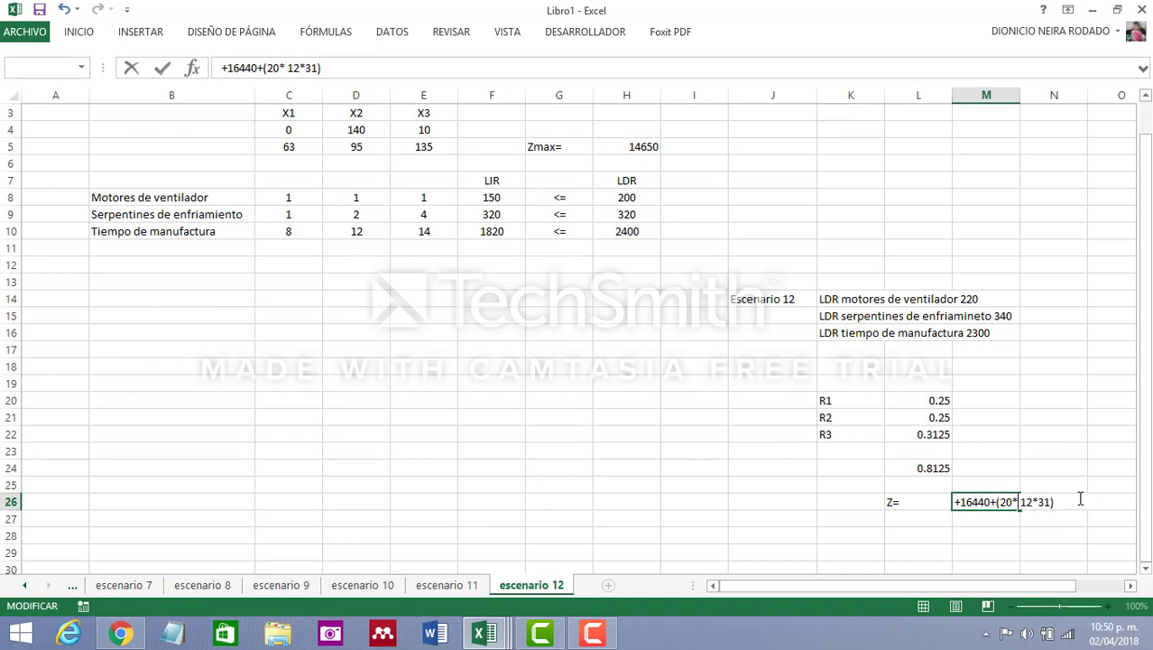
{"action": "key", "text": "Delete"}
{"action": "key", "text": "Delete"}
{"action": "key", "text": "Delete"}
{"action": "key", "text": "Delete"}
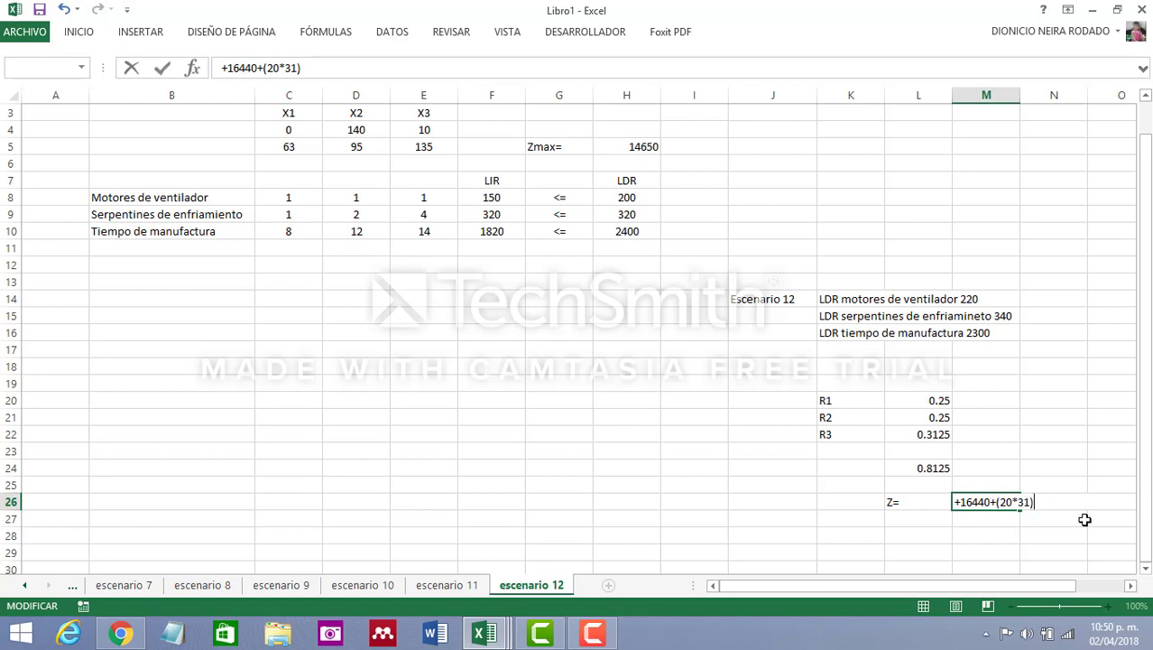
Finish the Z formula in M26 by adding the terms (20*32) and (-100*0)
{"action": "type", "text": "+(20*32)+(-100*0"}
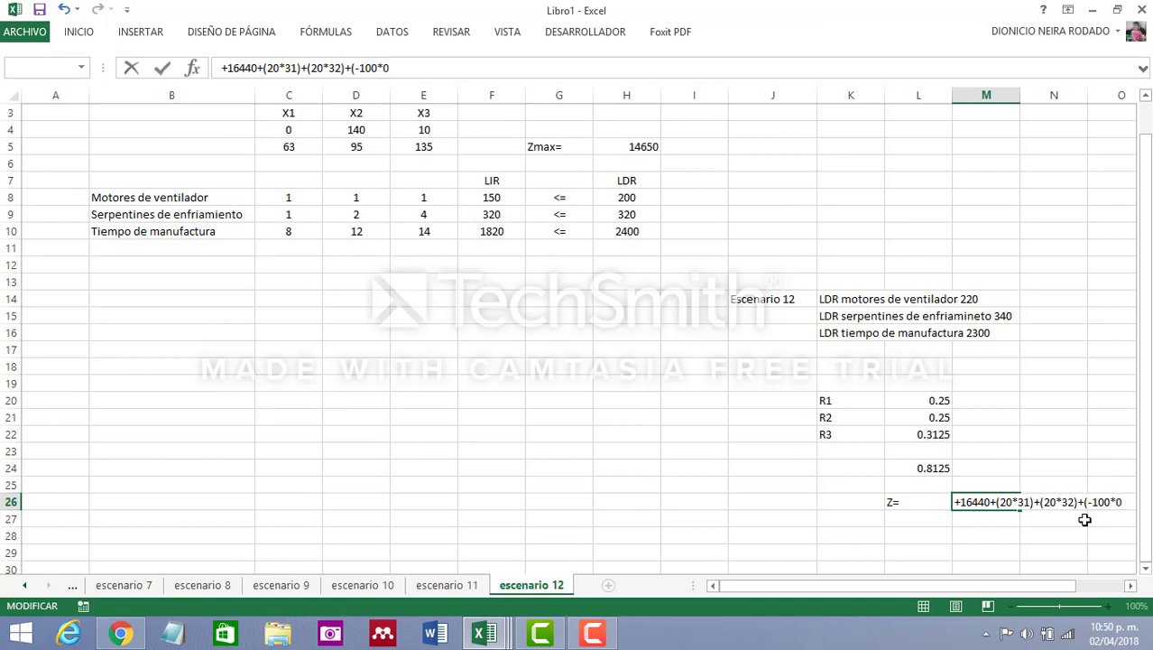
{"action": "key", "text": "Return"}
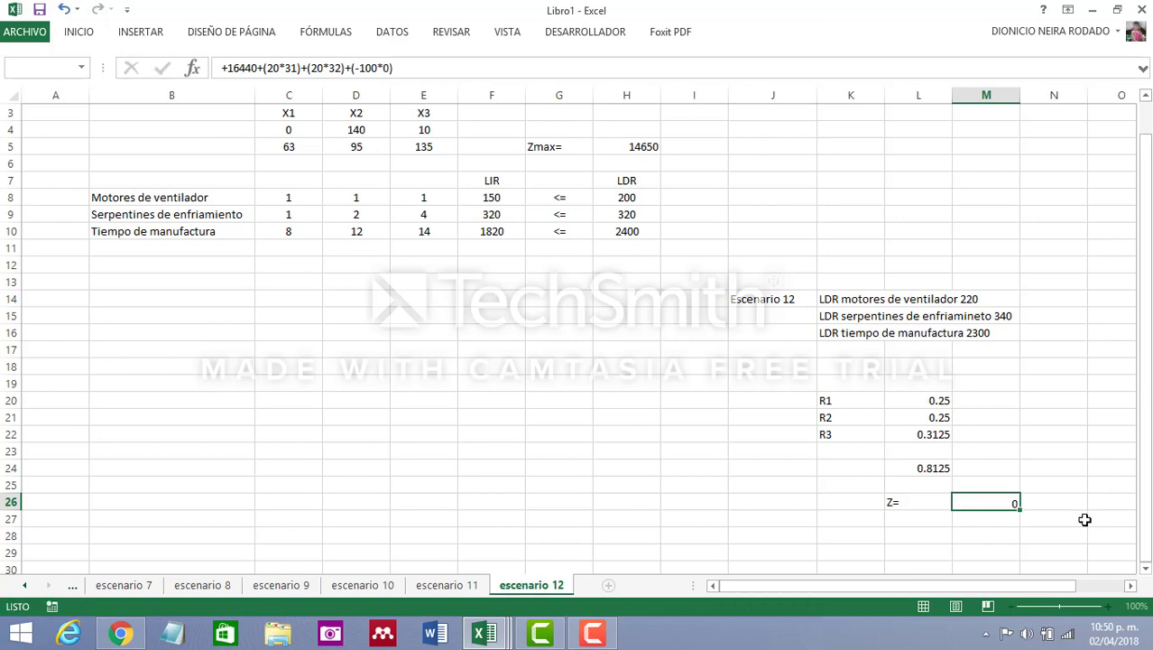
{"action": "left_click", "coordinate": [999, 505]}
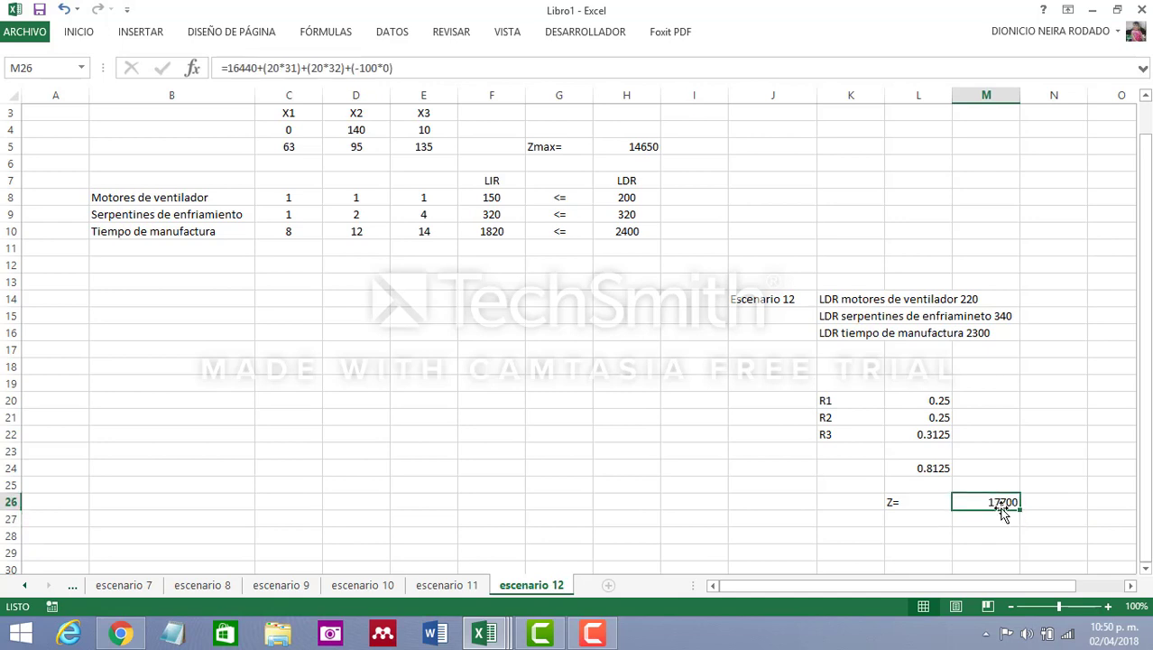
Set the LDR values to 220 for Motores de ventilador, 340 for Serpentines de enfriamiento and 2300 for Tiempo de manufactura
{"action": "left_click", "coordinate": [631, 196]}
{"action": "type", "text": "220"}
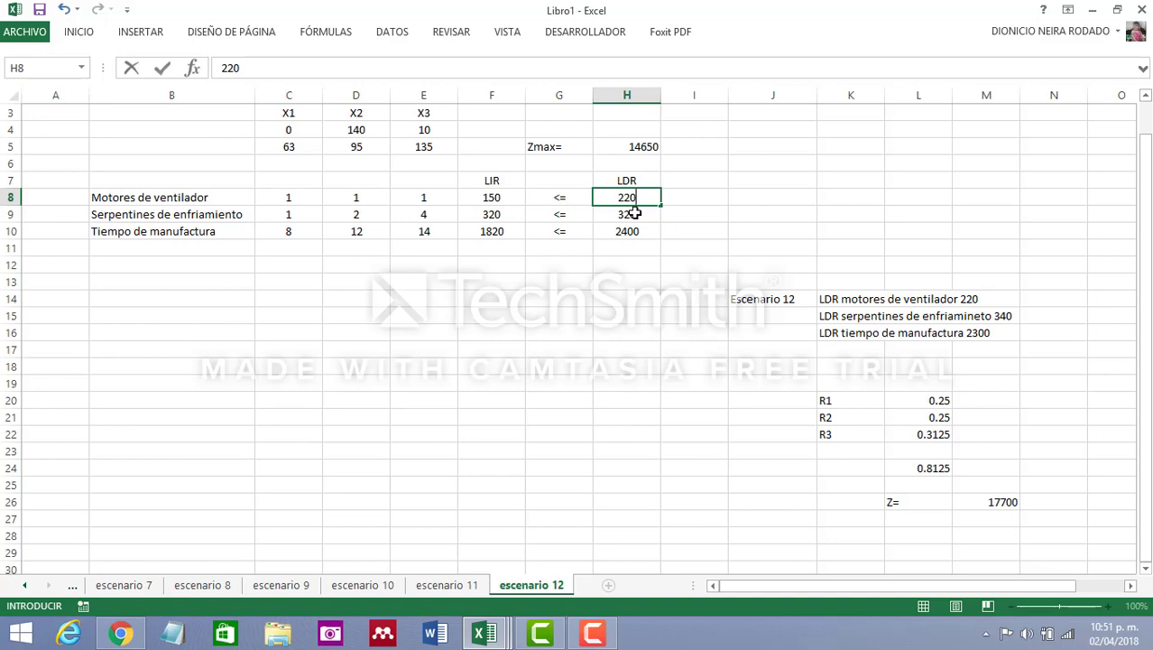
{"action": "left_click", "coordinate": [635, 213]}
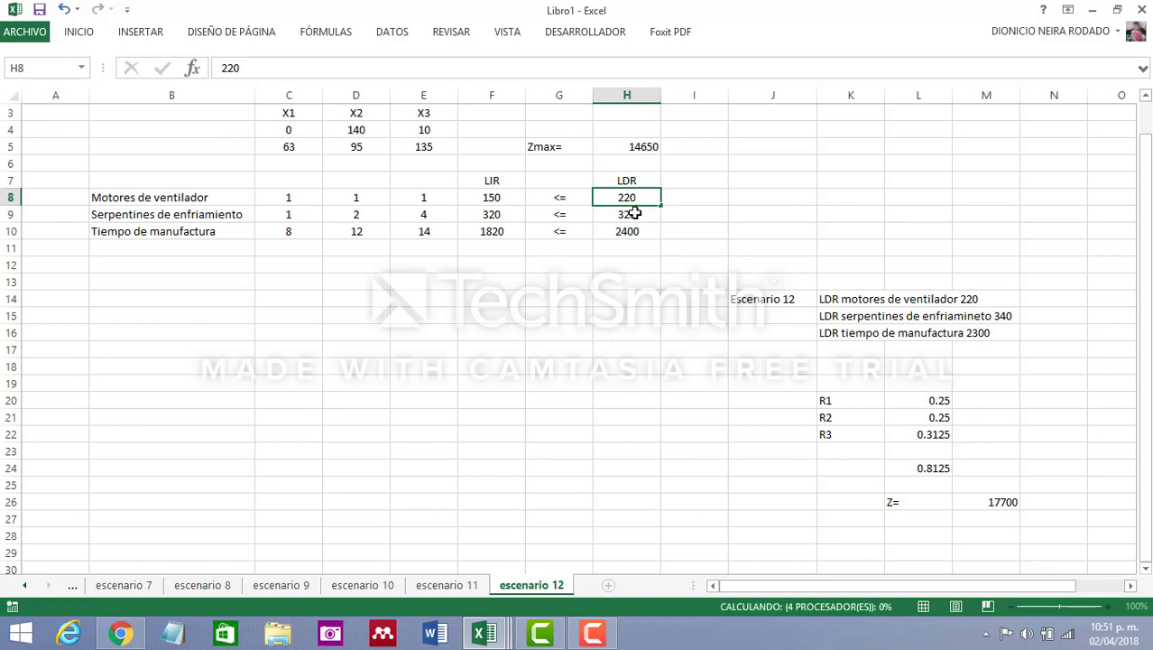
{"action": "type", "text": "340"}
{"action": "key", "text": "Return"}
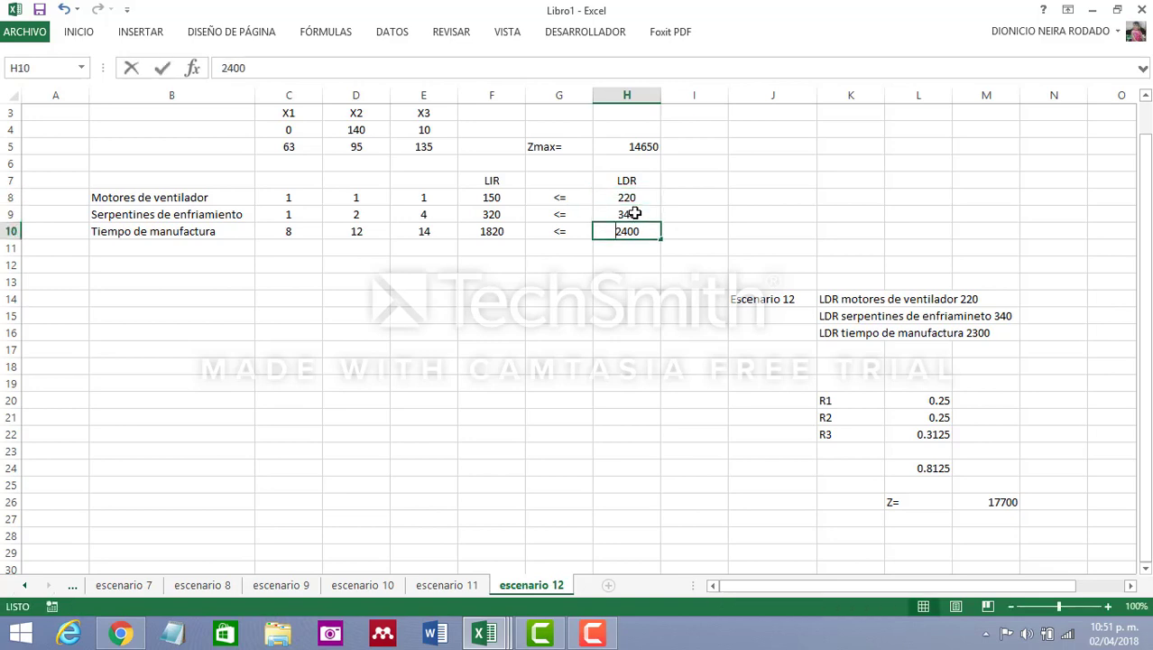
{"action": "type", "text": "2300"}
{"action": "key", "text": "Return"}
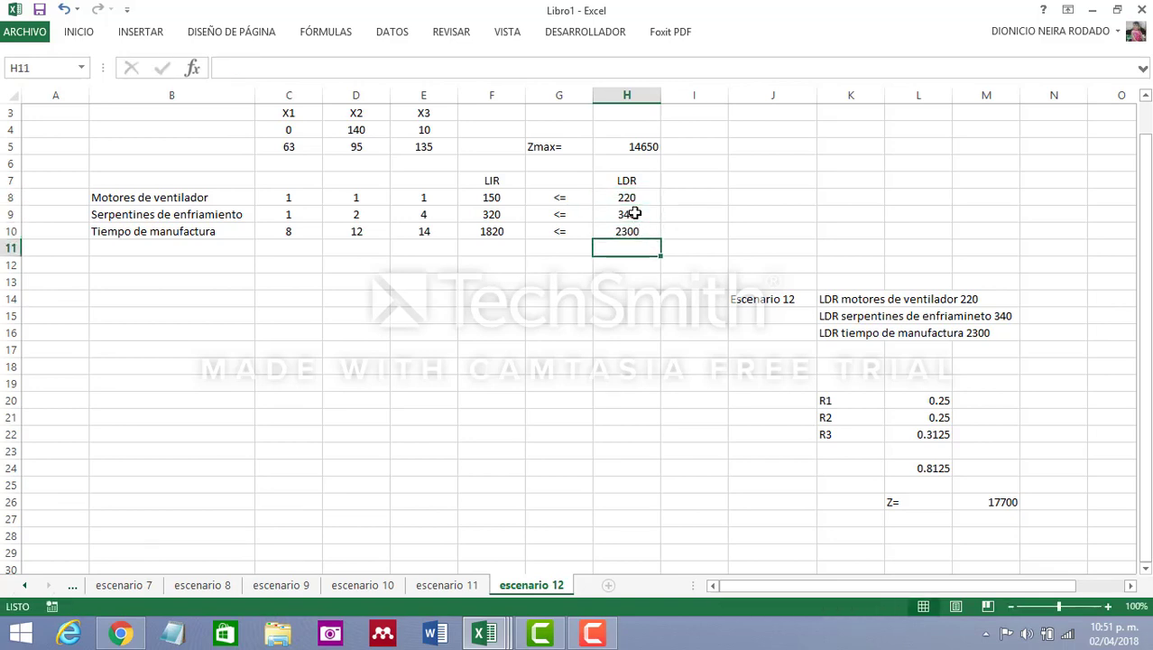
Set up Solver to maximize objective cell H5 by changing the variable cells C4:E4
{"action": "left_click", "coordinate": [746, 368]}
{"action": "scroll", "coordinate": [732, 339], "scroll_direction": "up", "scroll_amount": 1}
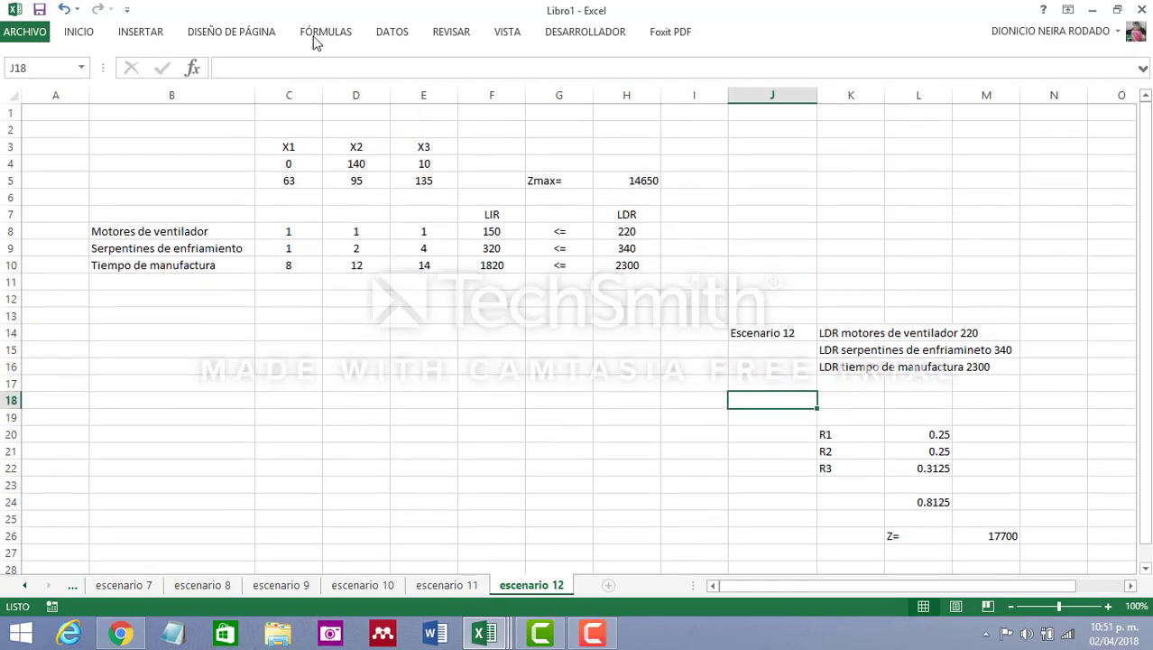
{"action": "left_click", "coordinate": [393, 31]}
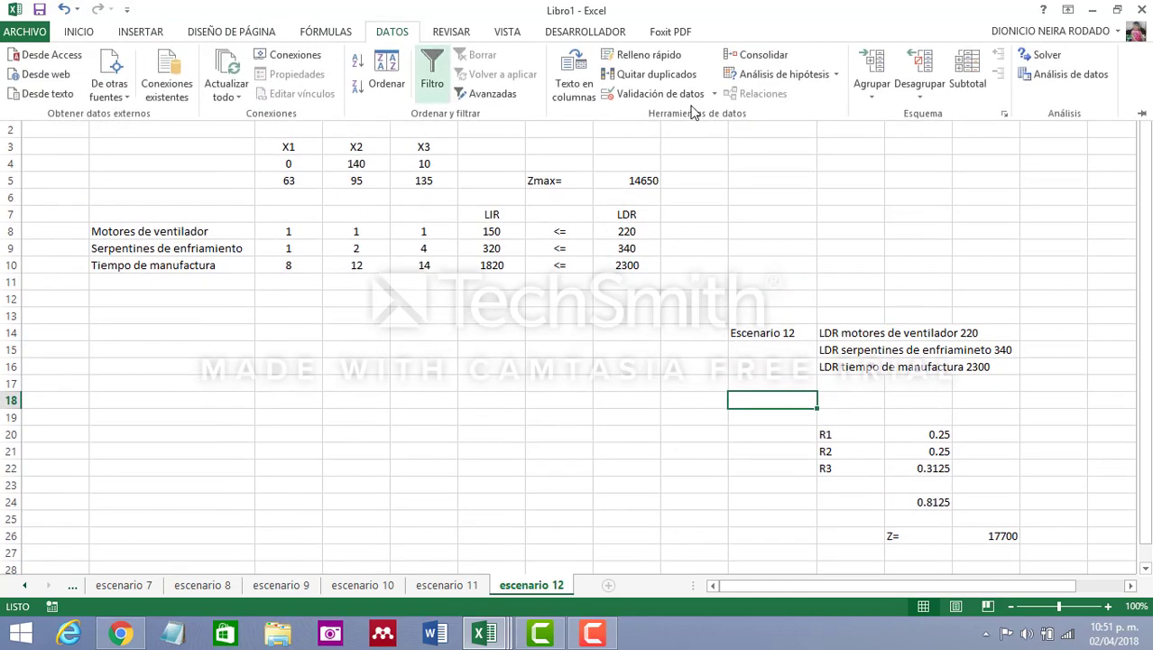
{"action": "left_click", "coordinate": [1047, 56]}
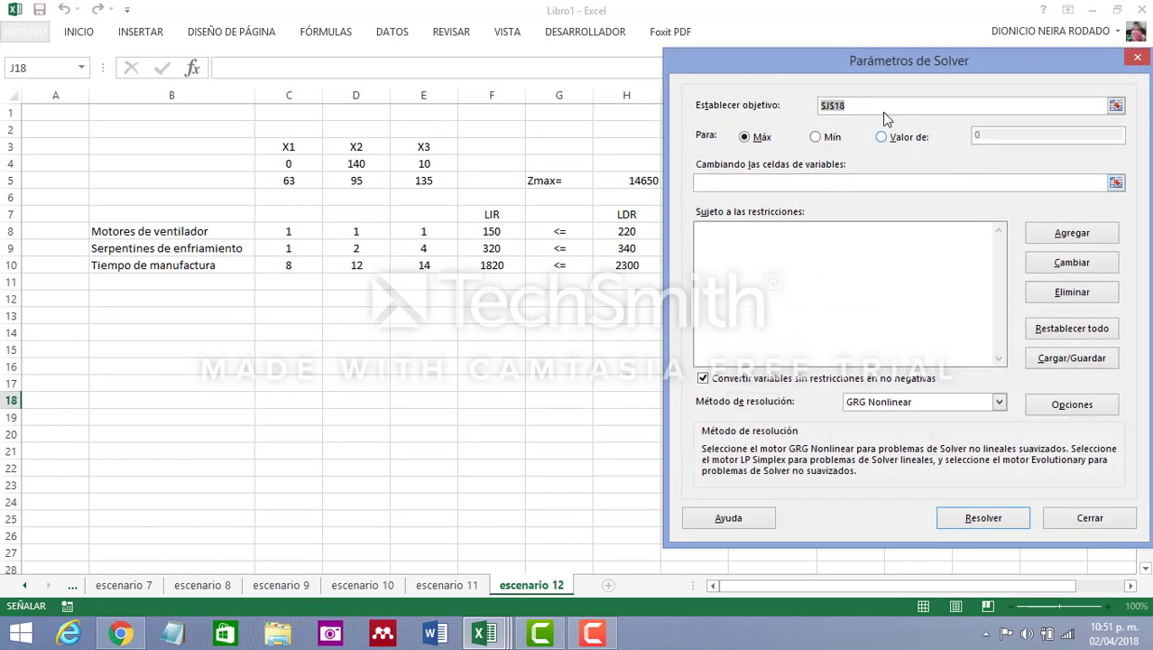
{"action": "left_click", "coordinate": [619, 182]}
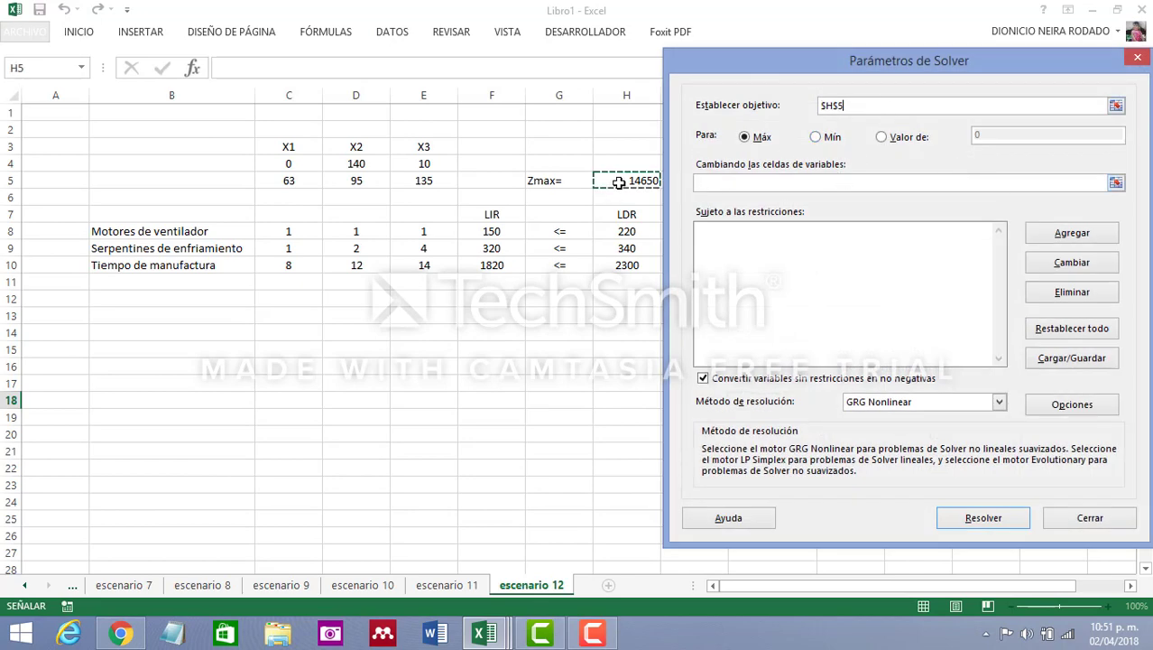
{"action": "left_click", "coordinate": [803, 181]}
{"action": "left_click_drag", "start_coordinate": [287, 161], "coordinate": [440, 166]}
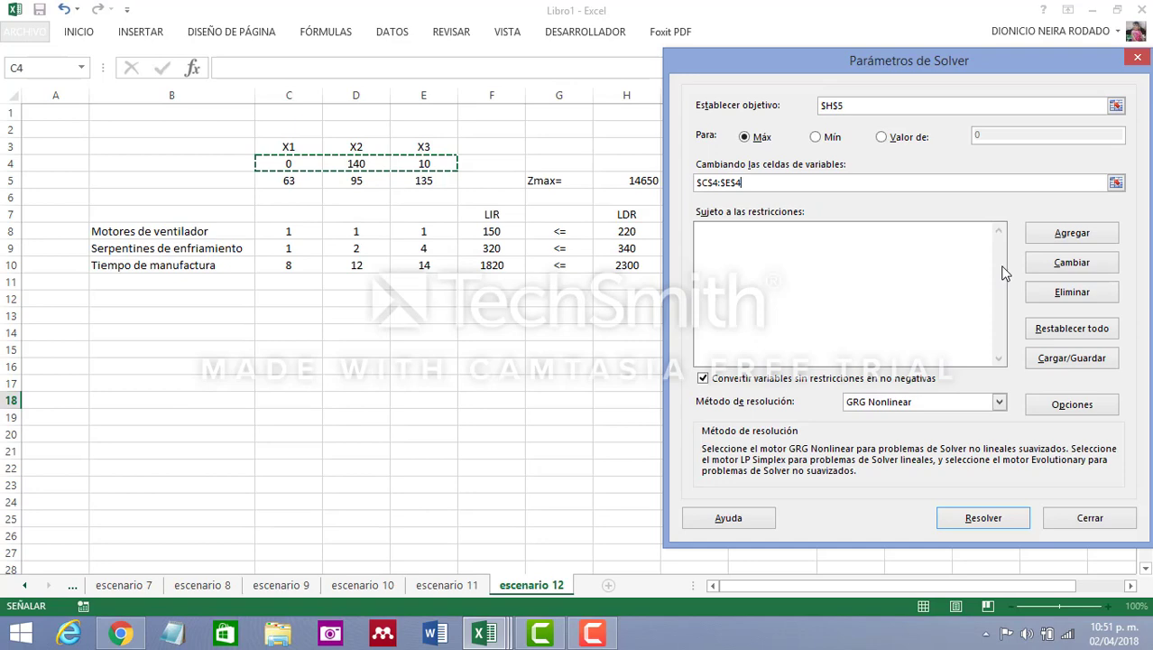
Add the Solver constraint F8:F10 <= H8:H10
{"action": "left_click", "coordinate": [1060, 237]}
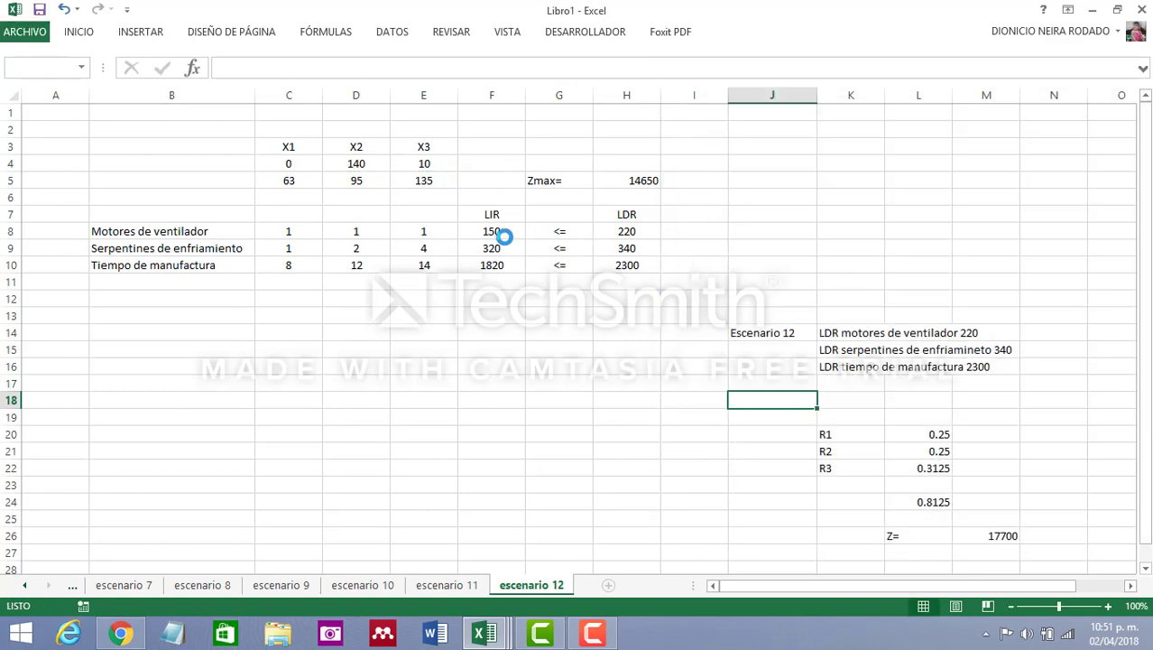
{"action": "left_click_drag", "start_coordinate": [502, 231], "coordinate": [498, 263]}
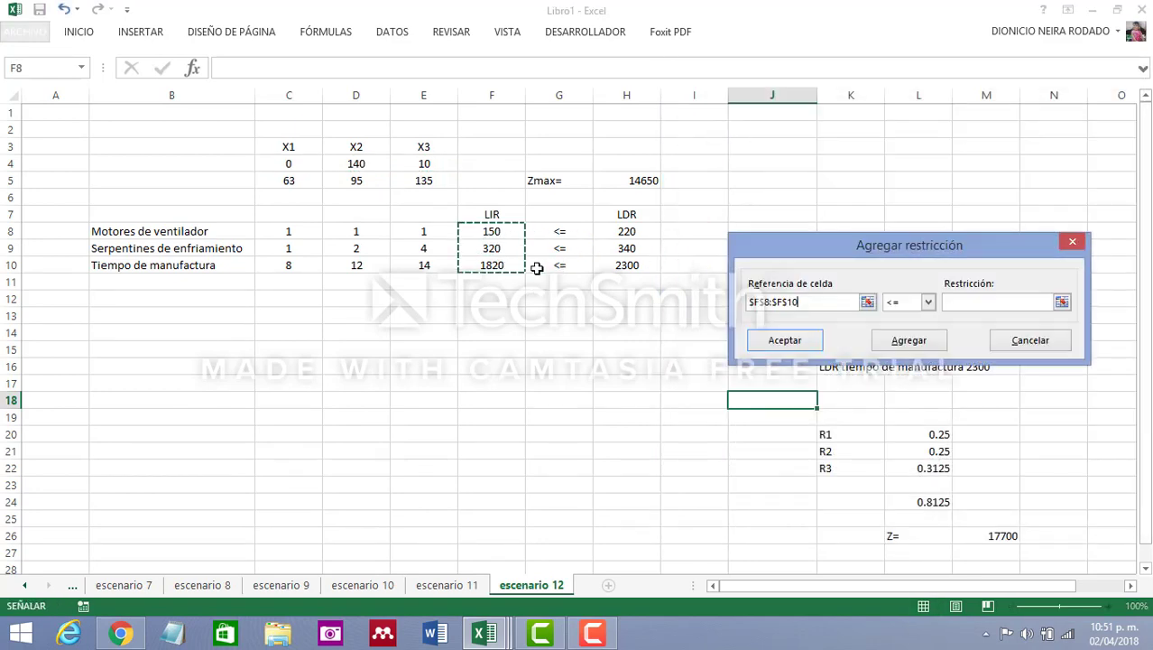
{"action": "left_click", "coordinate": [982, 302]}
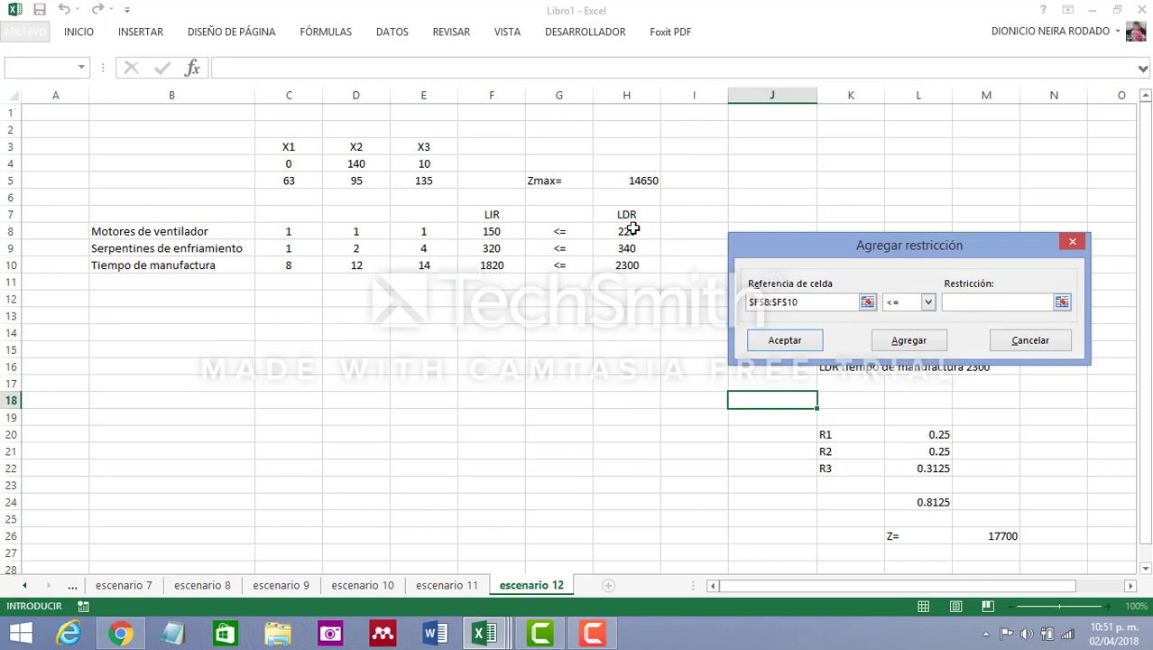
{"action": "left_click_drag", "start_coordinate": [636, 232], "coordinate": [637, 269]}
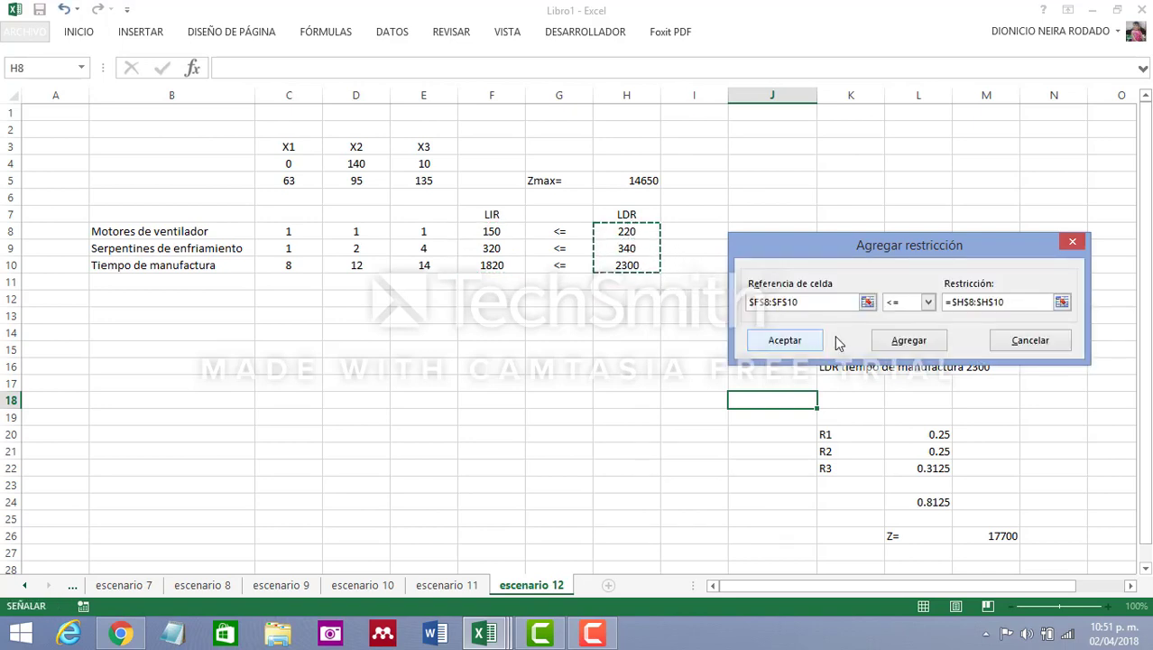
{"action": "left_click", "coordinate": [798, 344]}
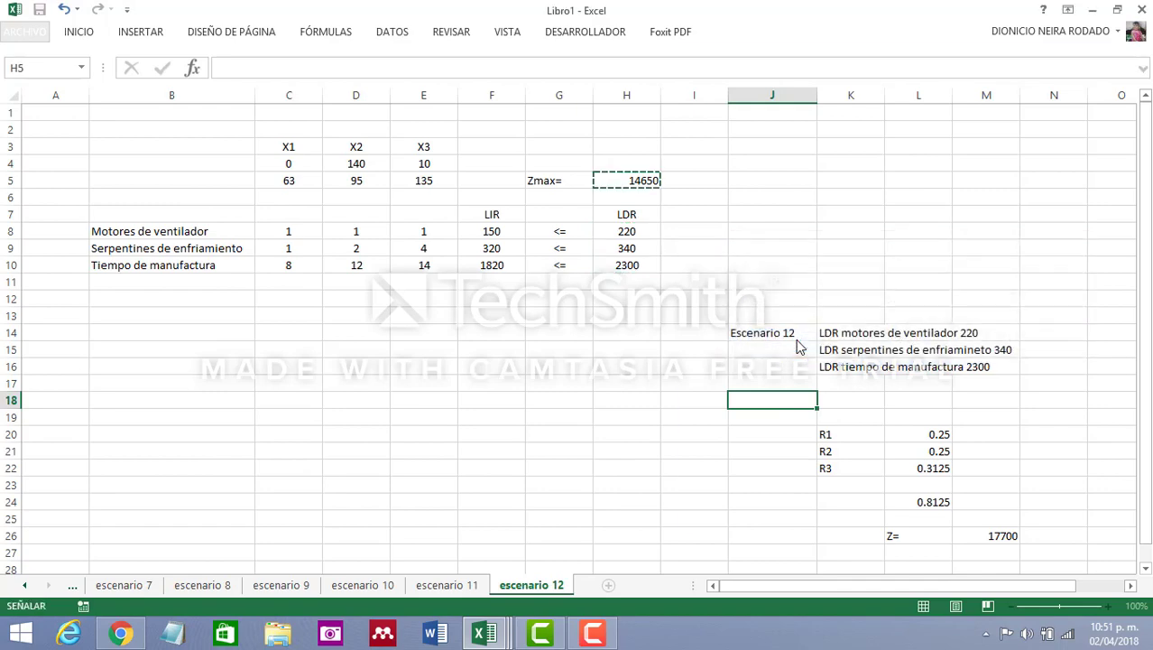
Solve the model with the Simplex LP method, keep the Solver solution and check the Zmax cell
{"action": "left_click", "coordinate": [1000, 403]}
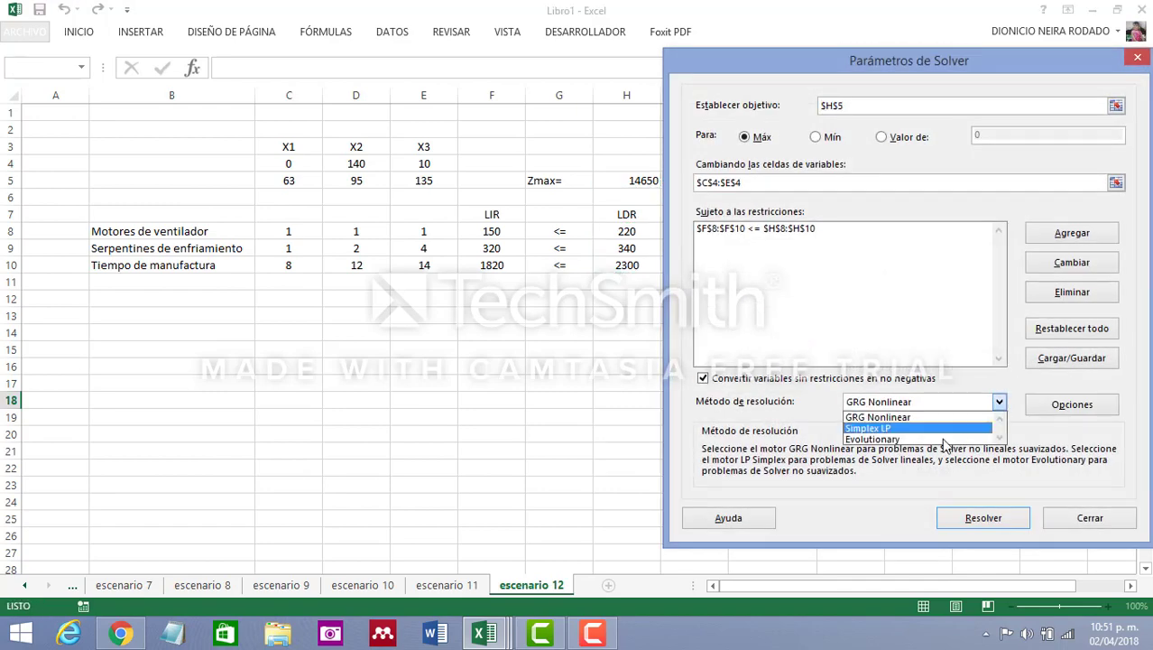
{"action": "left_click", "coordinate": [921, 428]}
{"action": "left_click", "coordinate": [991, 520]}
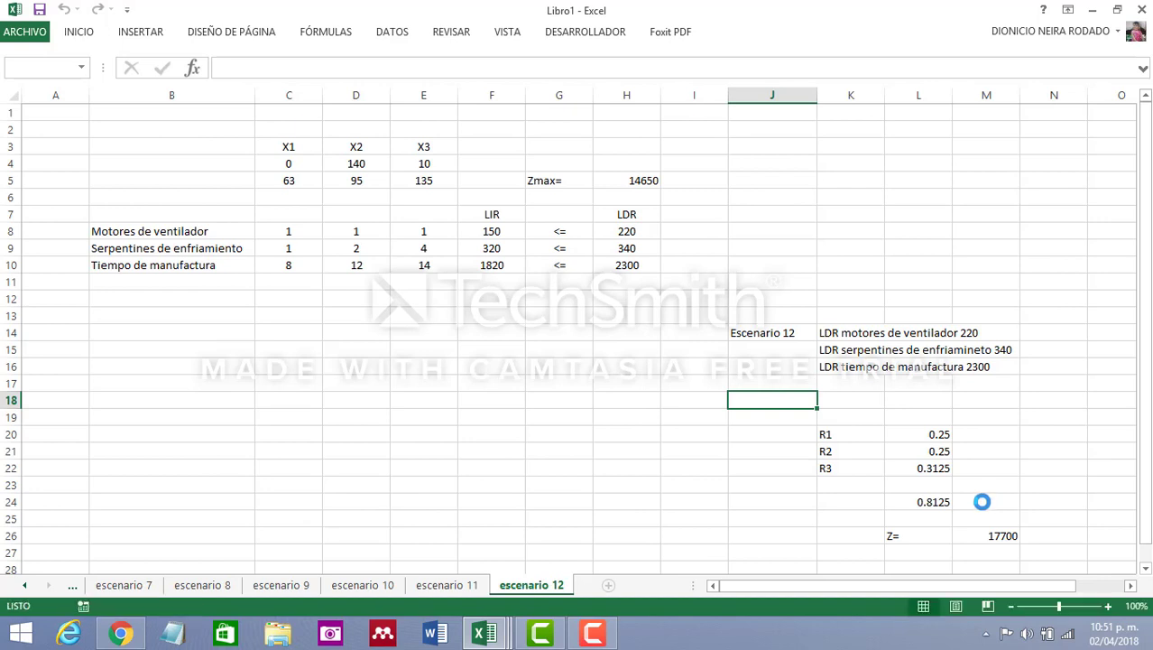
{"action": "left_click", "coordinate": [450, 351]}
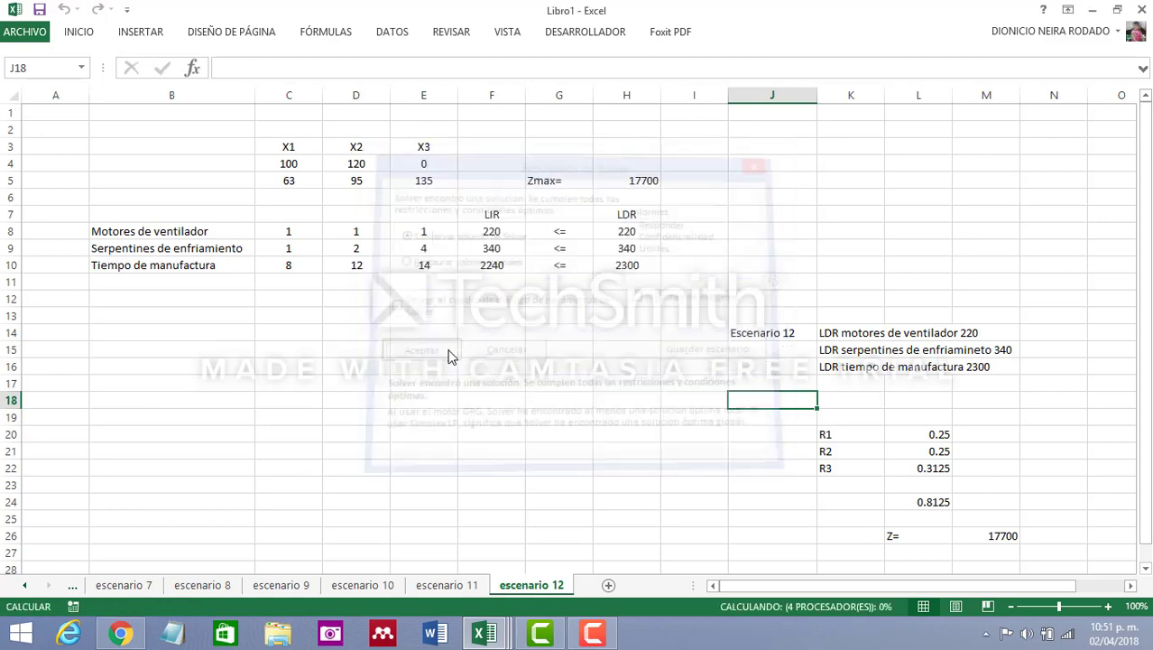
{"action": "left_click", "coordinate": [647, 181]}
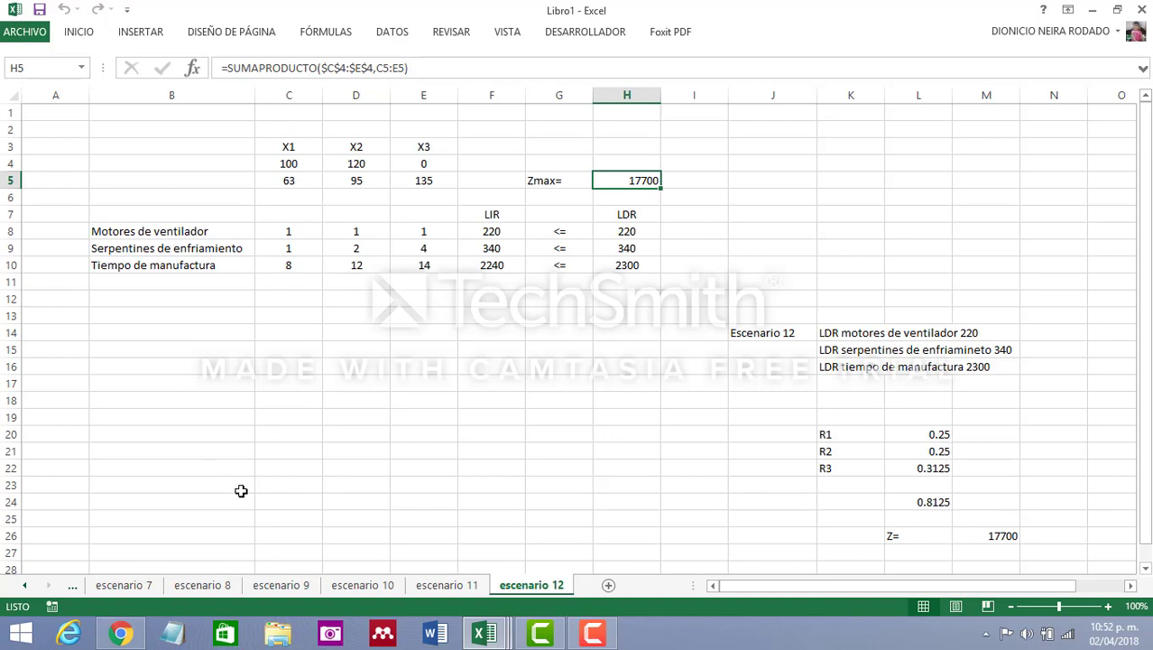
Copy the entire escenario 12 sheet contents into a new worksheet
{"action": "left_click", "coordinate": [11, 97]}
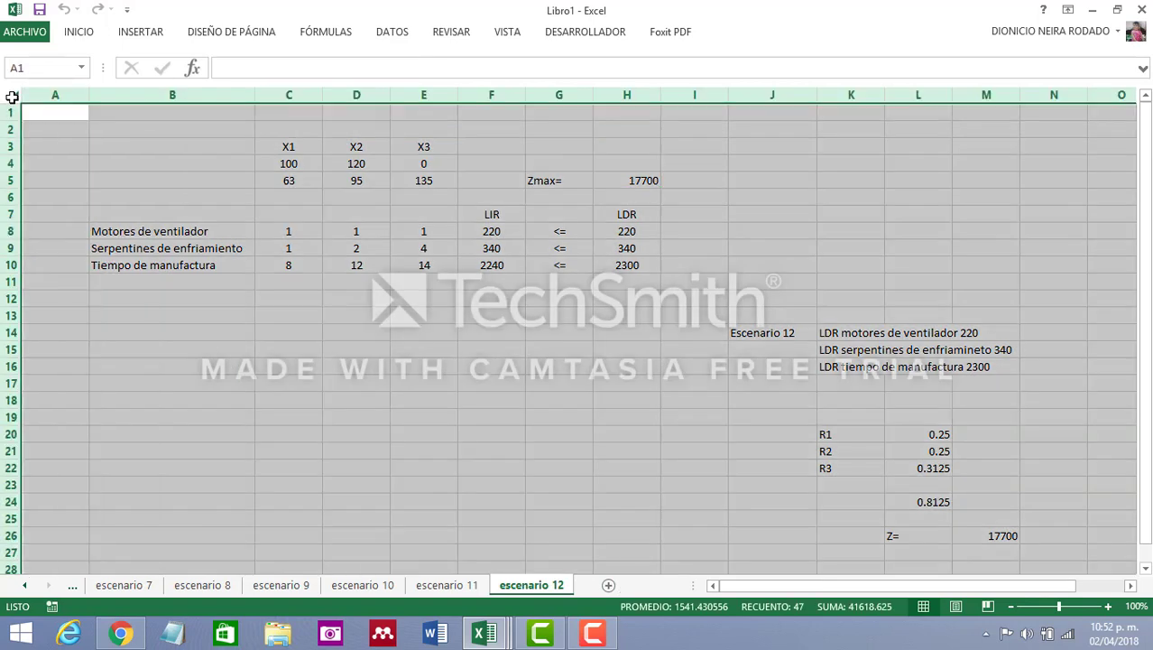
{"action": "key", "text": "ctrl+c"}
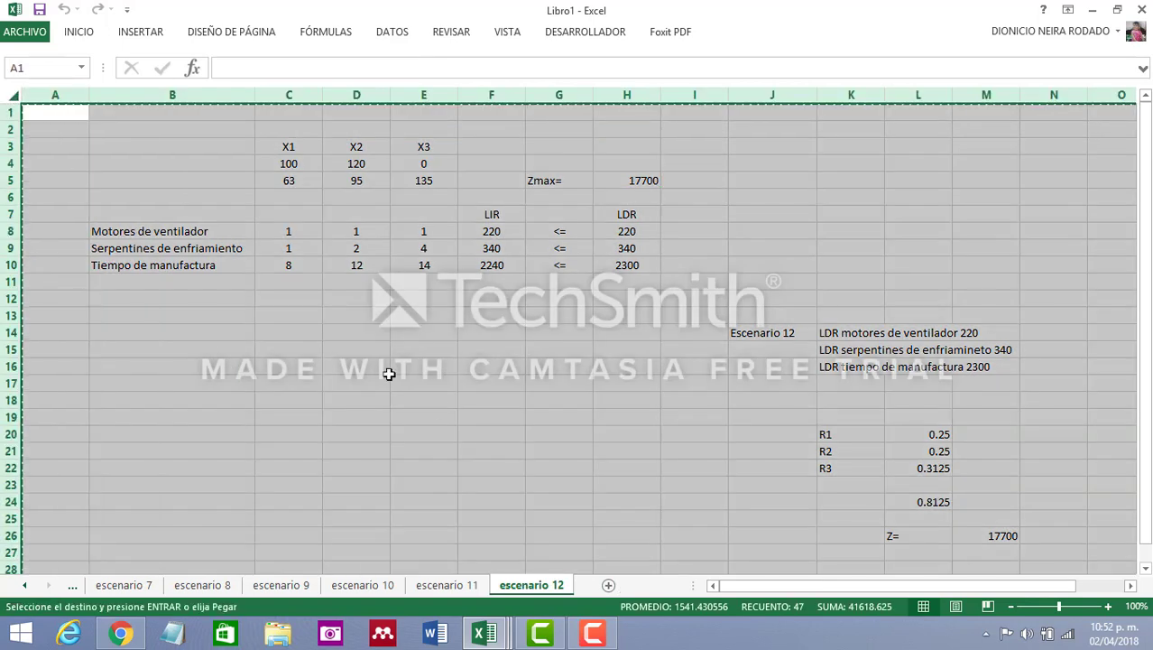
{"action": "left_click", "coordinate": [608, 586]}
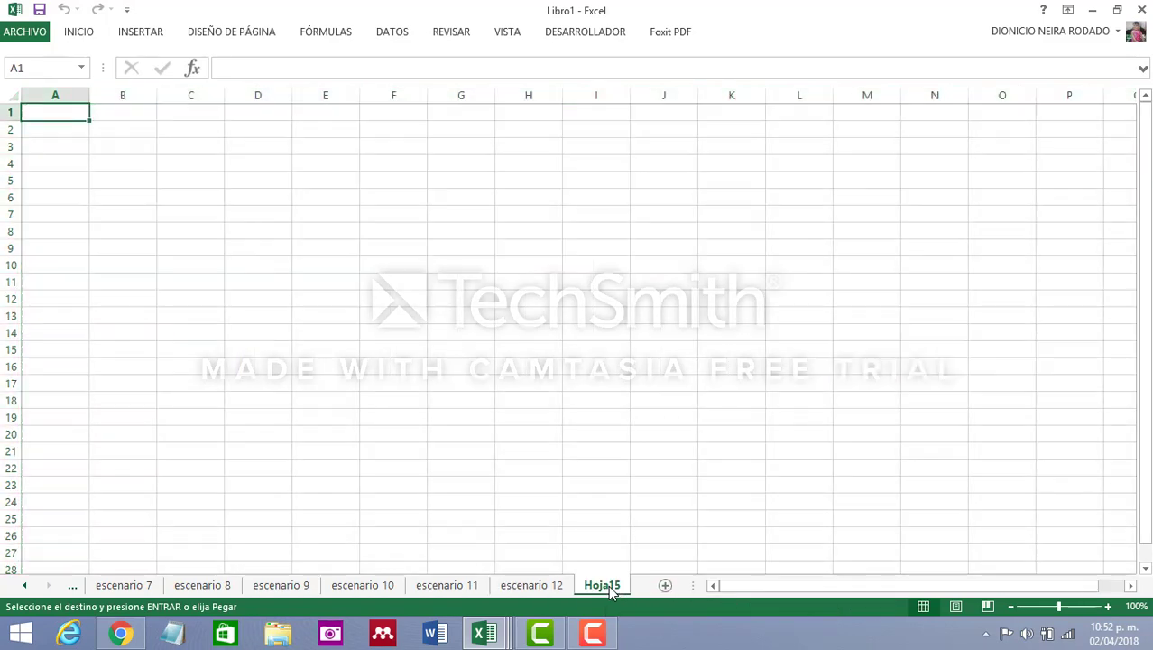
{"action": "left_click", "coordinate": [12, 97]}
{"action": "key", "text": "ctrl+v"}
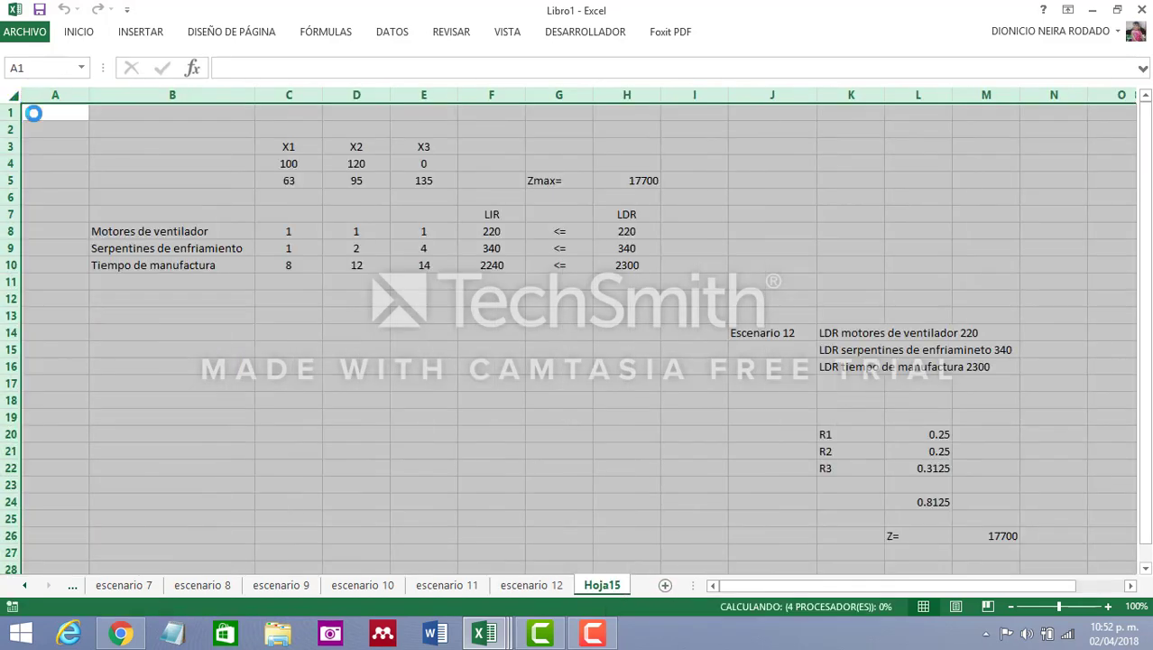
Rename the new worksheet, Hoja15, as escenario 13
{"action": "left_click", "coordinate": [540, 584]}
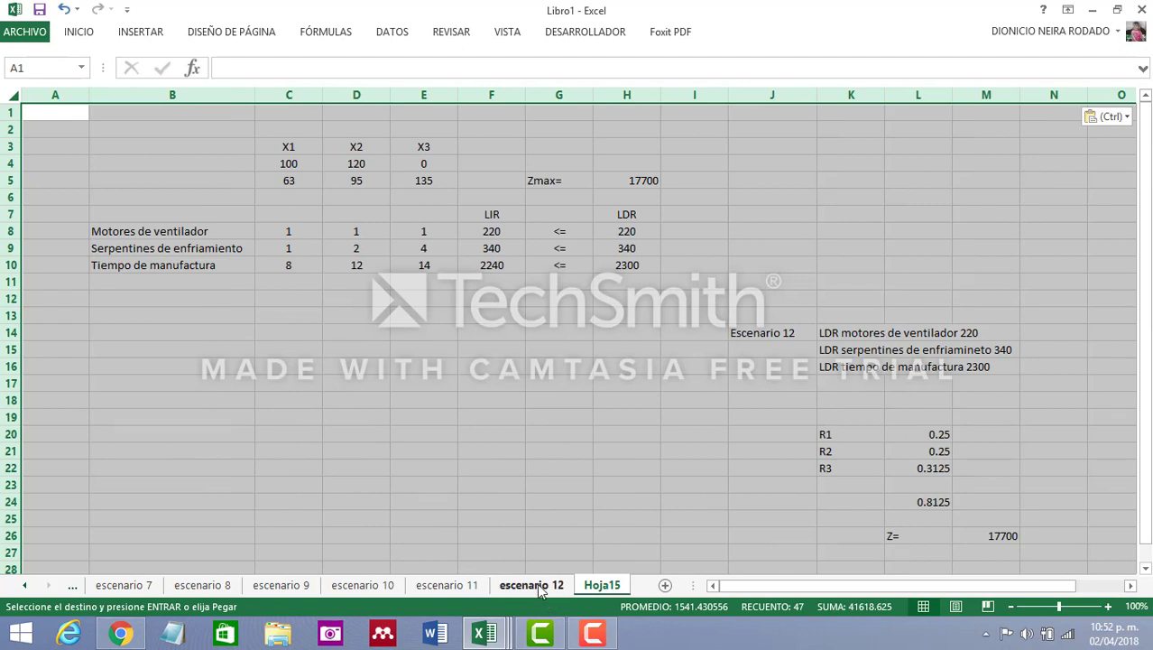
{"action": "left_click", "coordinate": [603, 587]}
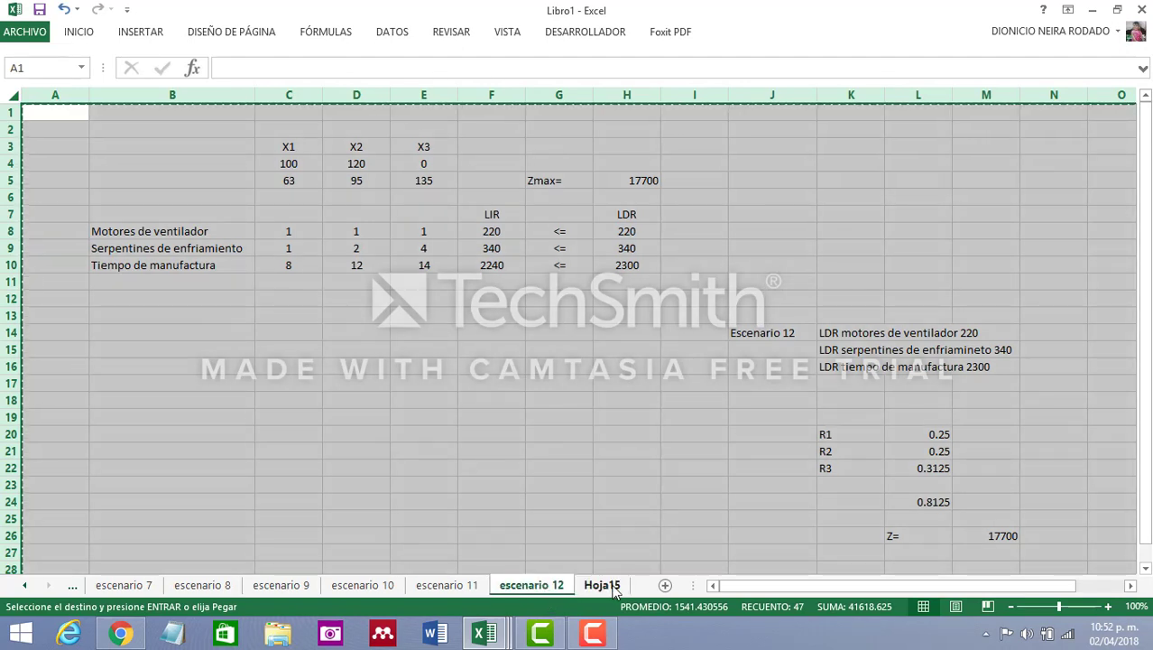
{"action": "type", "text": "esc"}
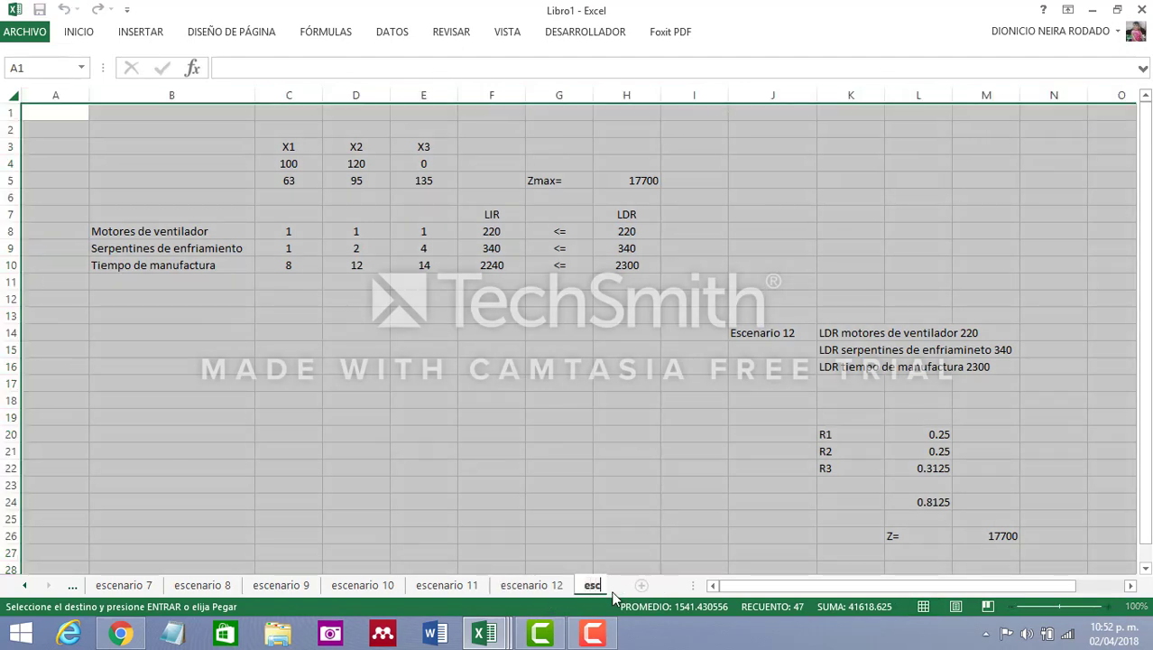
{"action": "type", "text": "enario 13"}
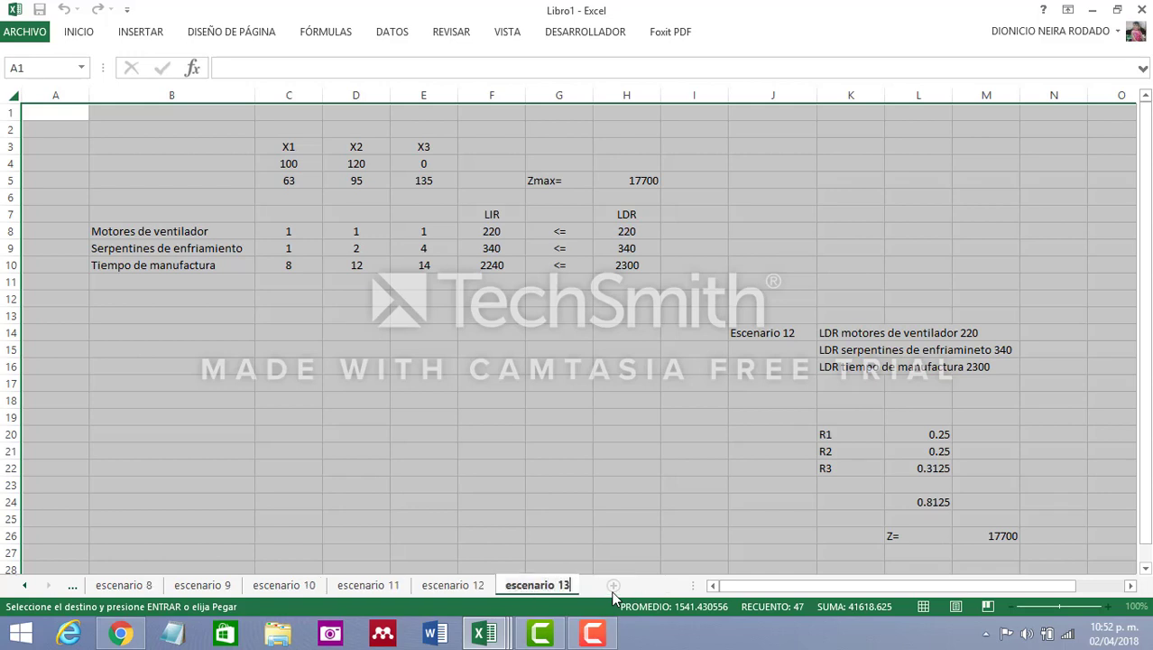
{"action": "left_click", "coordinate": [642, 435]}
Change the scenario label in cell J14 to Escenario 13
{"action": "left_click", "coordinate": [765, 338]}
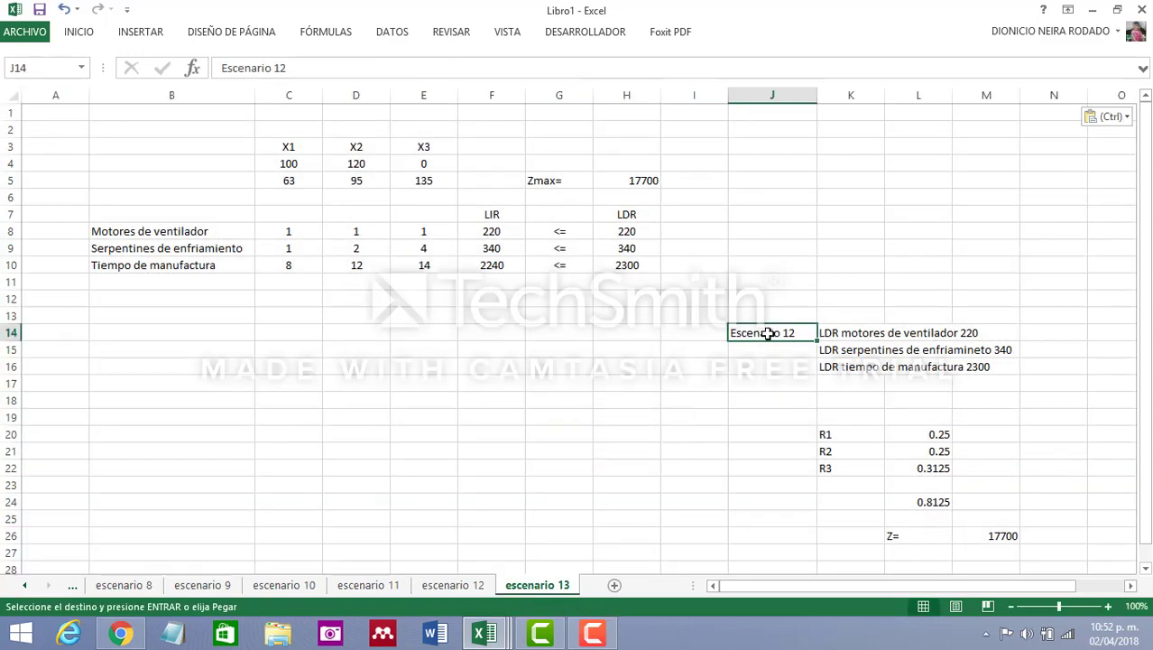
{"action": "left_click", "coordinate": [304, 70]}
{"action": "key", "text": "BackSpace"}
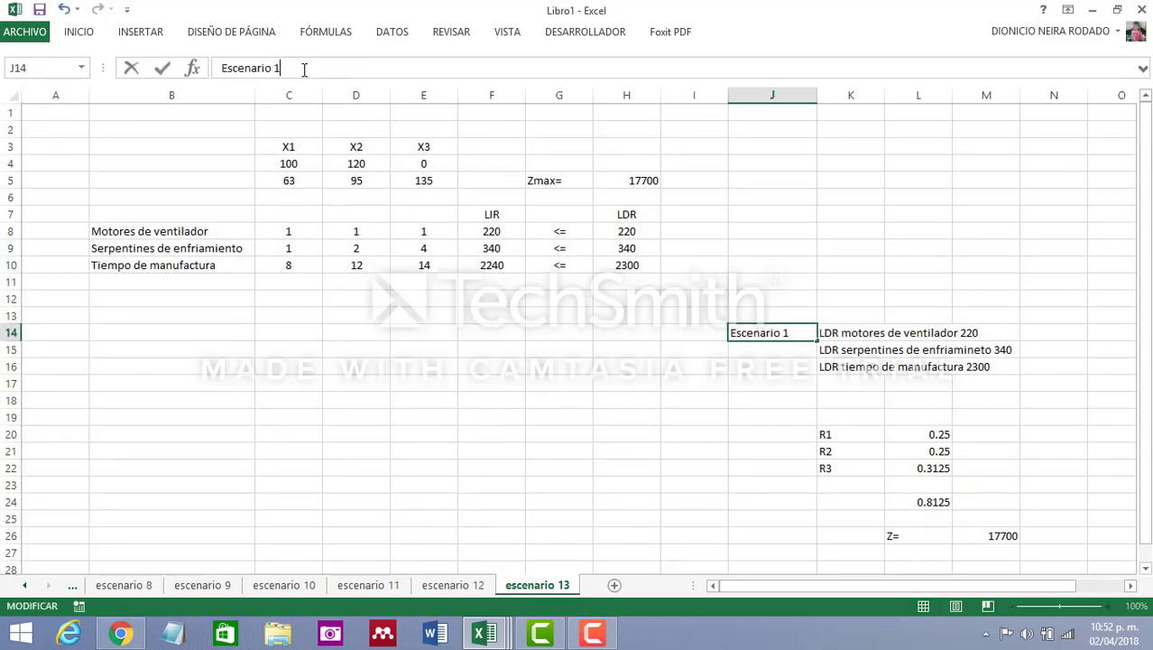
{"action": "type", "text": "3"}
{"action": "left_click", "coordinate": [739, 451]}
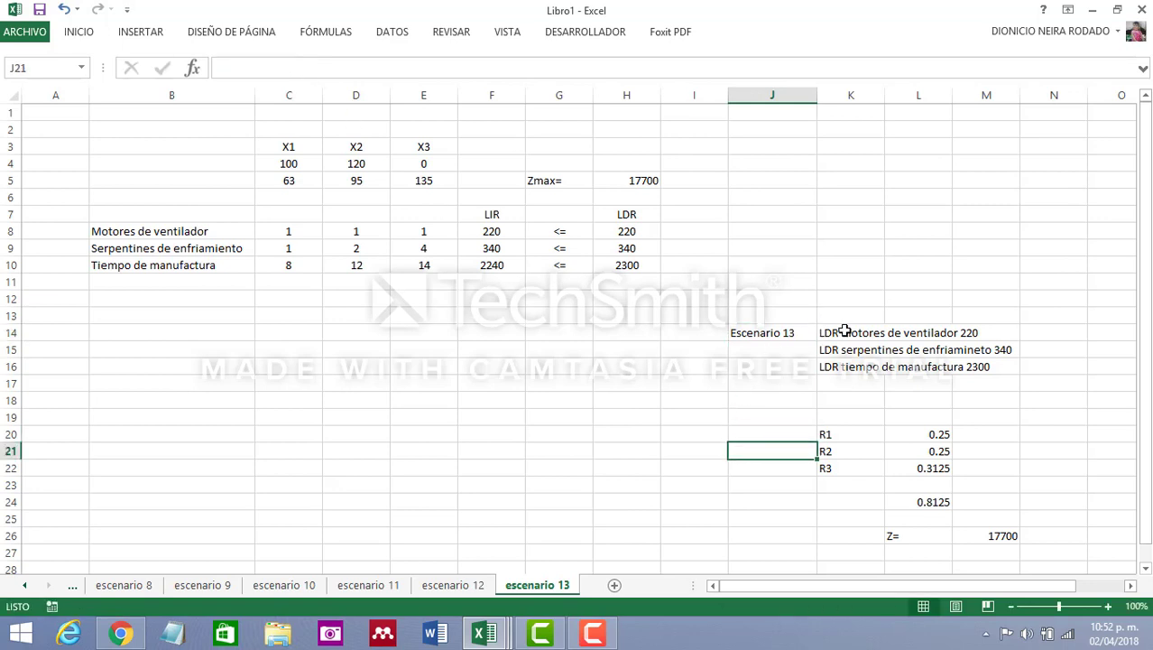
Change the fan motor condition in K14 to LDR motores de ventilador 250
{"action": "left_click", "coordinate": [840, 331]}
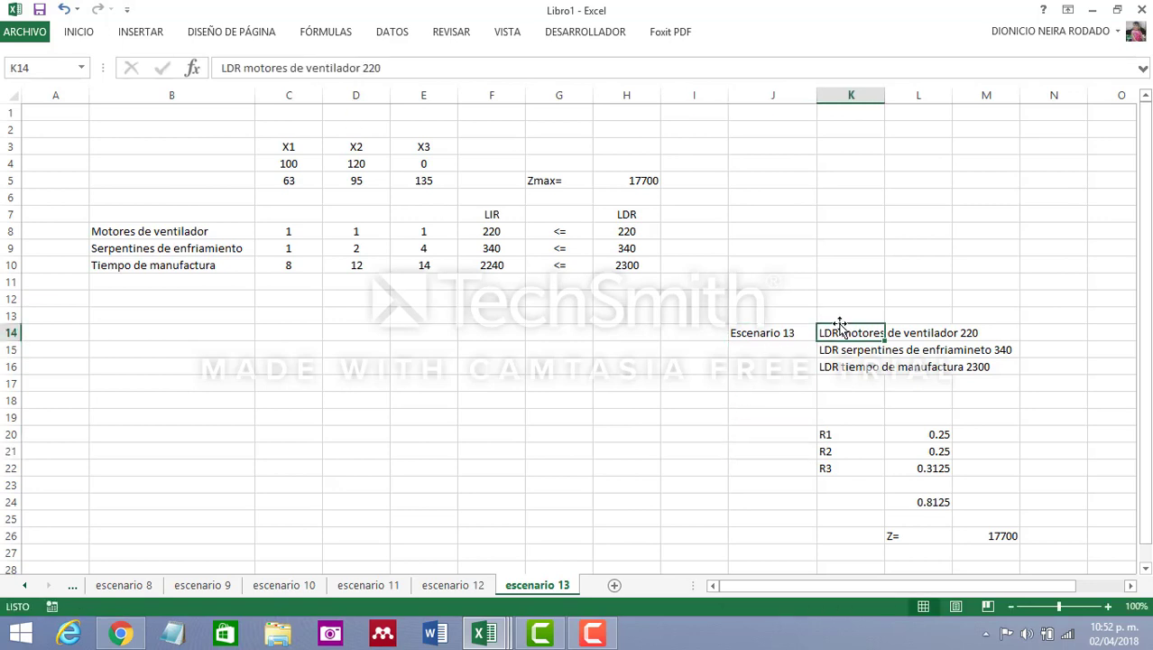
{"action": "left_click", "coordinate": [400, 67]}
{"action": "key", "text": "BackSpace"}
{"action": "key", "text": "BackSpace"}
{"action": "key", "text": "BackSpace"}
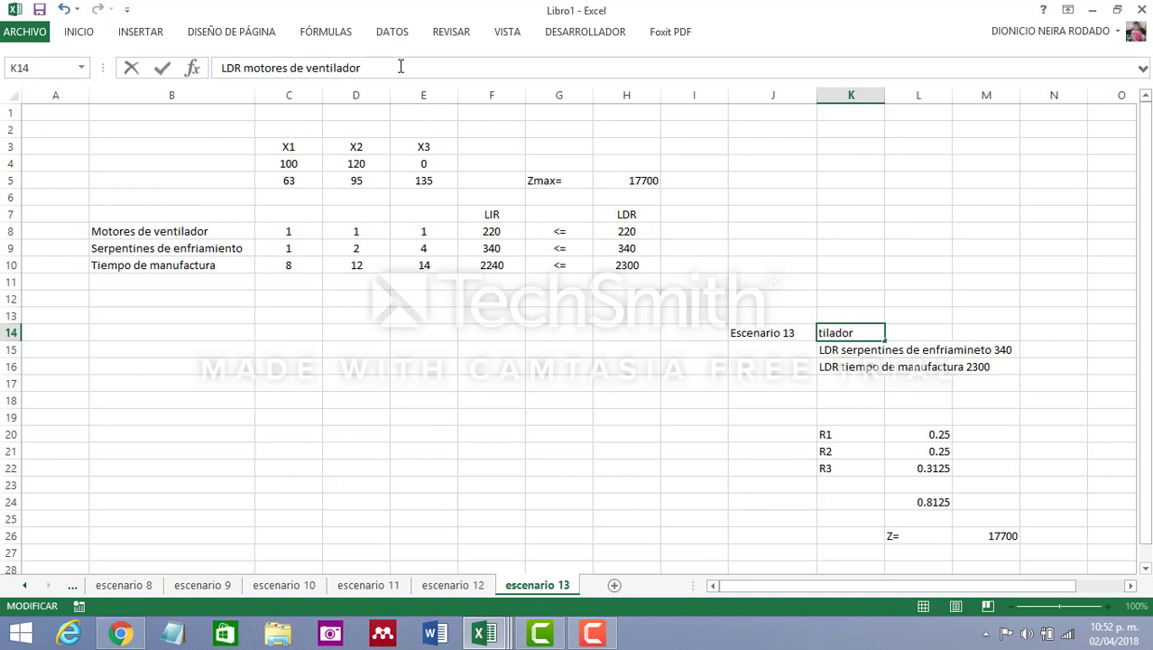
{"action": "type", "text": "250"}
Change the value in the K15 serpentines condition to 33360
{"action": "left_click", "coordinate": [849, 348]}
{"action": "left_click", "coordinate": [442, 69]}
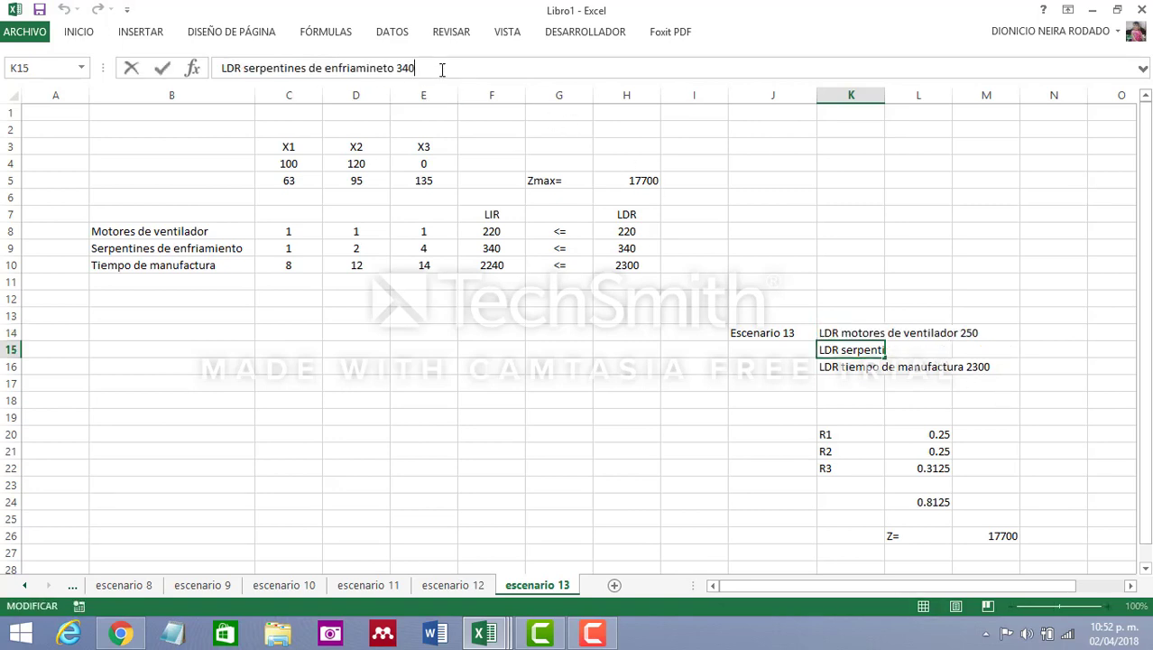
{"action": "key", "text": "BackSpace"}
{"action": "key", "text": "BackSpace"}
{"action": "type", "text": "0"}
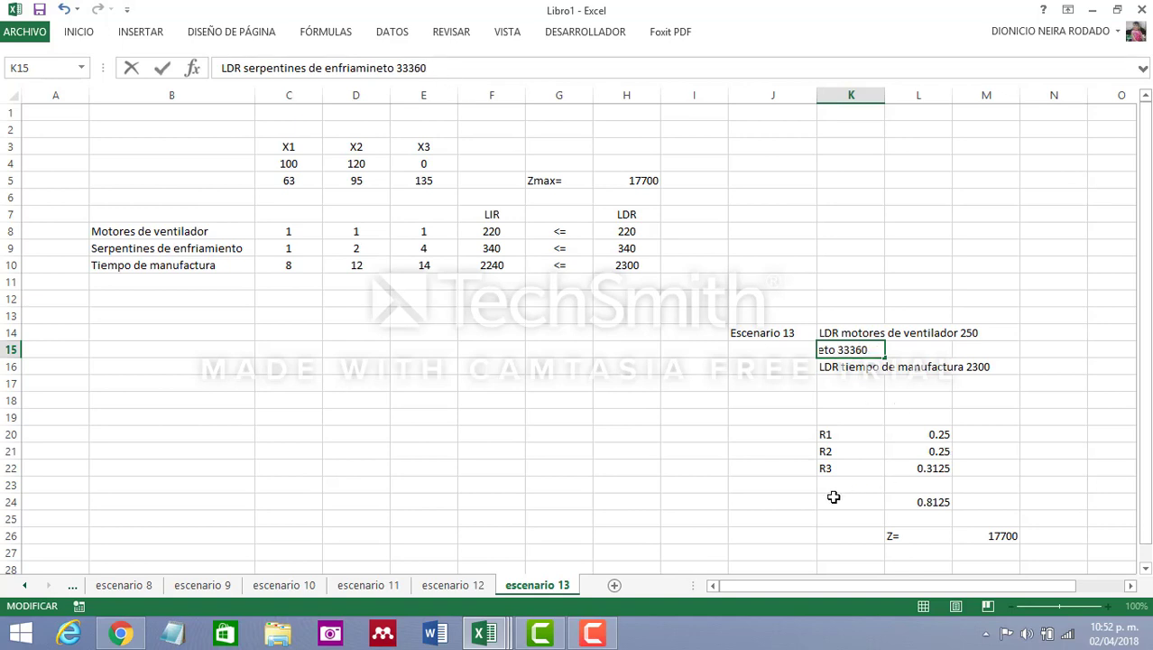
{"action": "left_click", "coordinate": [782, 503]}
Change the manufacturing time condition in K16 to LDR tiempo de manufactura 2100
{"action": "left_click", "coordinate": [842, 364]}
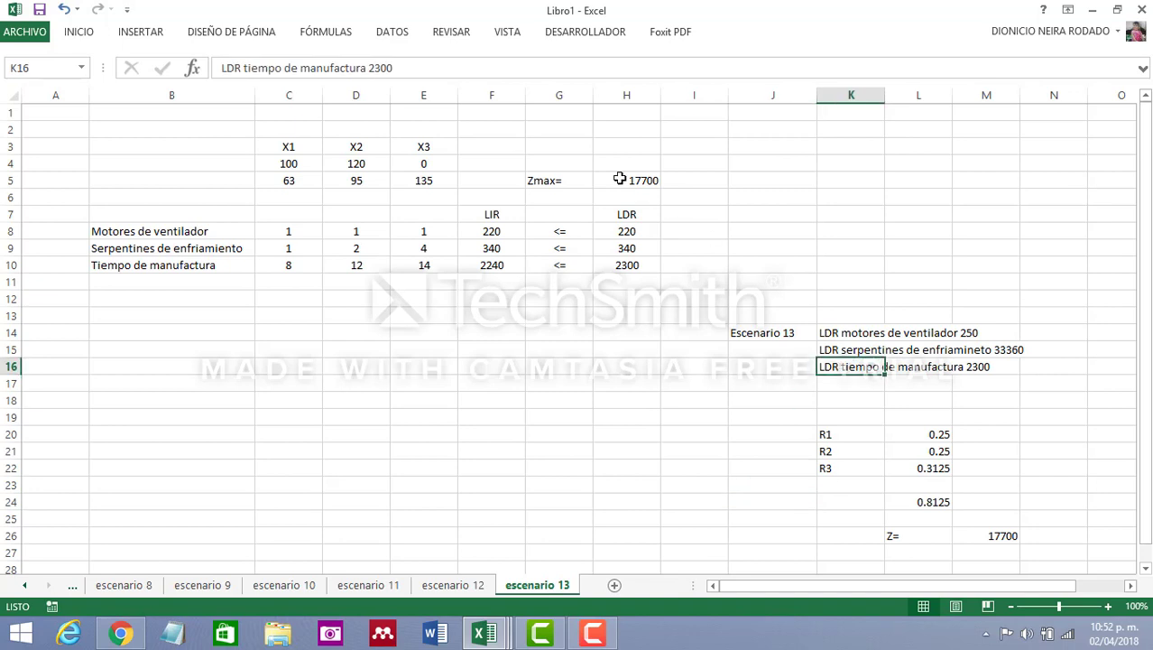
{"action": "left_click", "coordinate": [405, 68]}
{"action": "key", "text": "BackSpace"}
{"action": "key", "text": "BackSpace"}
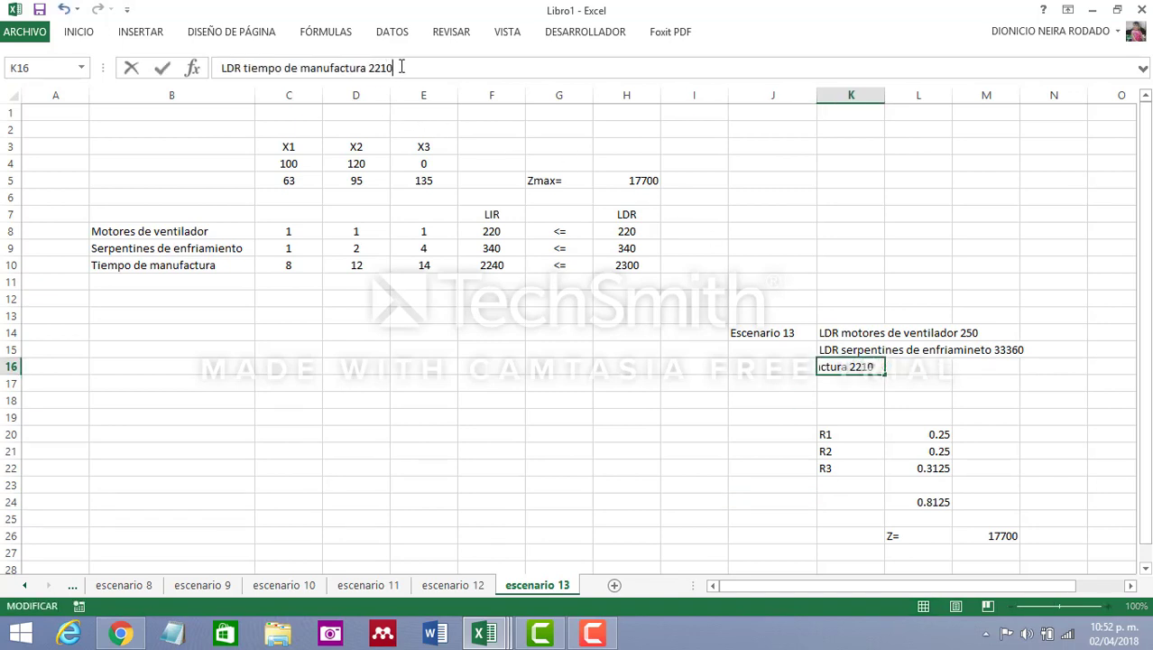
{"action": "key", "text": "BackSpace"}
{"action": "key", "text": "BackSpace"}
{"action": "key", "text": "BackSpace"}
{"action": "type", "text": "10"}
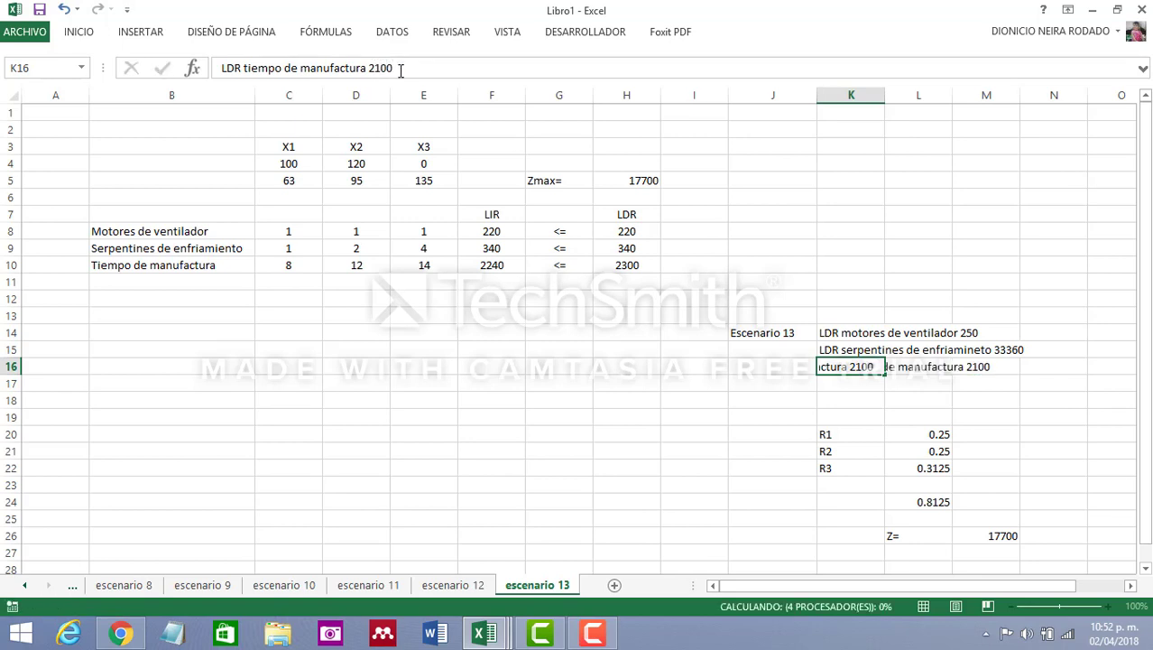
{"action": "key", "text": "Return"}
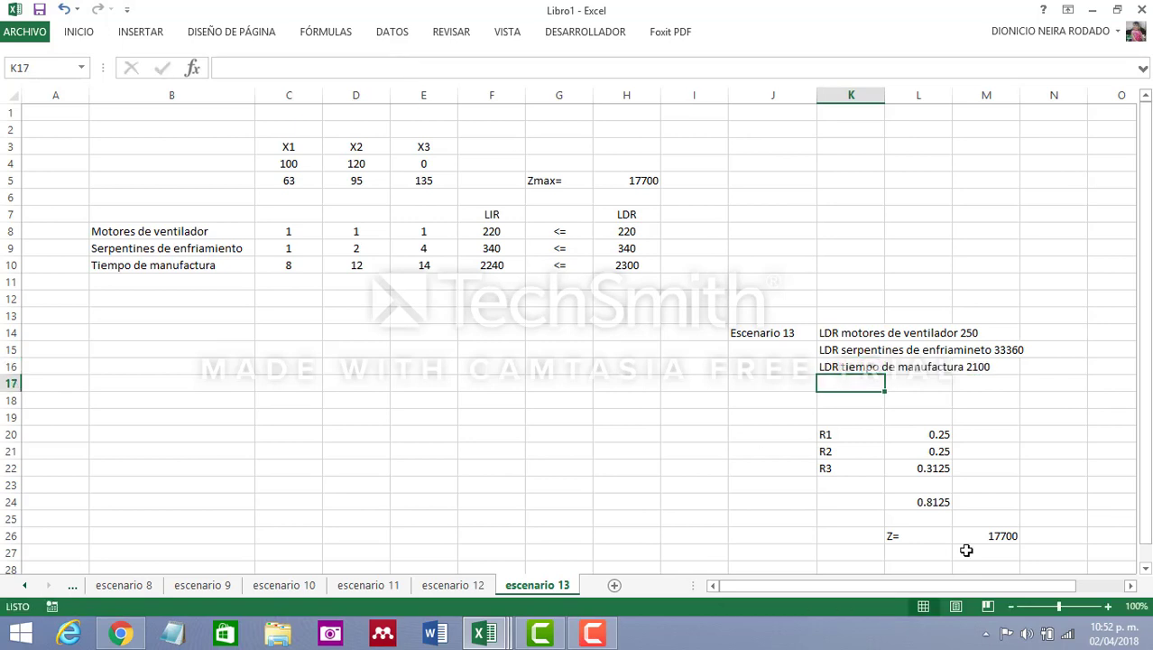
Correct the value in the K15 serpentines condition to 360
{"action": "left_click", "coordinate": [931, 433]}
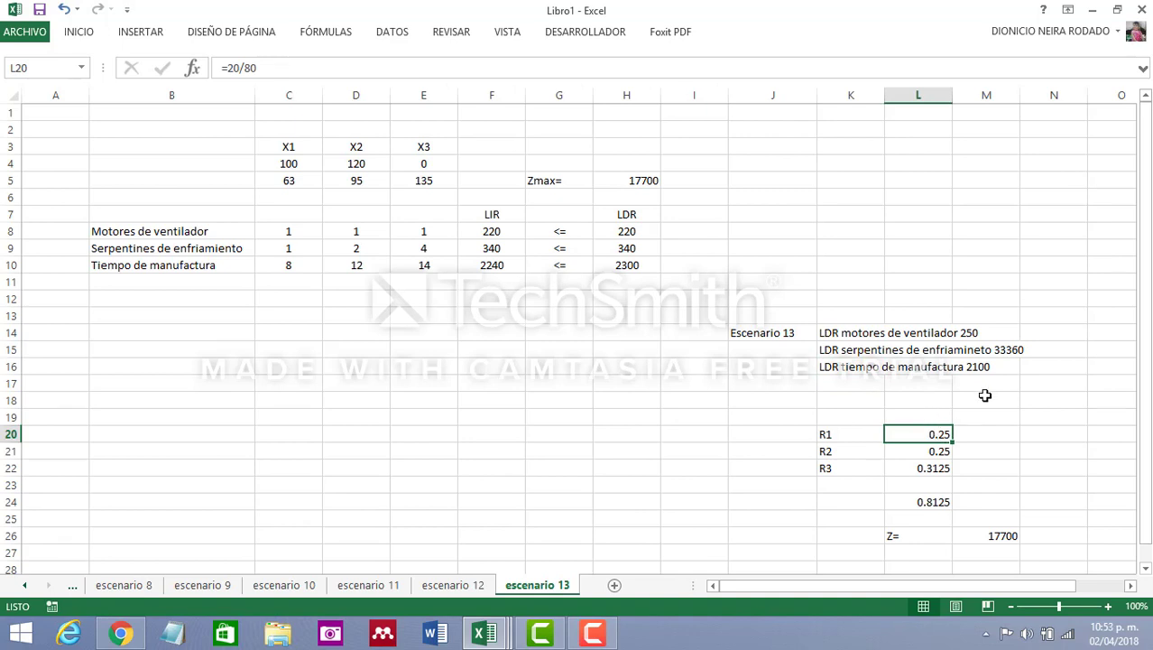
{"action": "left_click", "coordinate": [818, 350]}
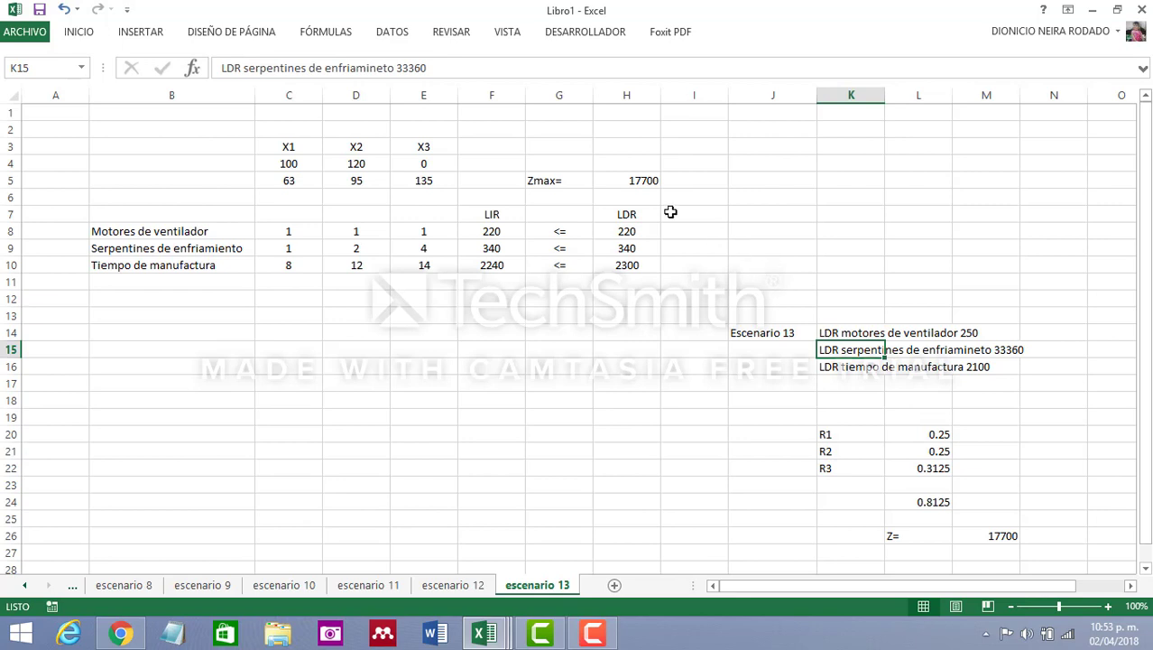
{"action": "left_click", "coordinate": [415, 70]}
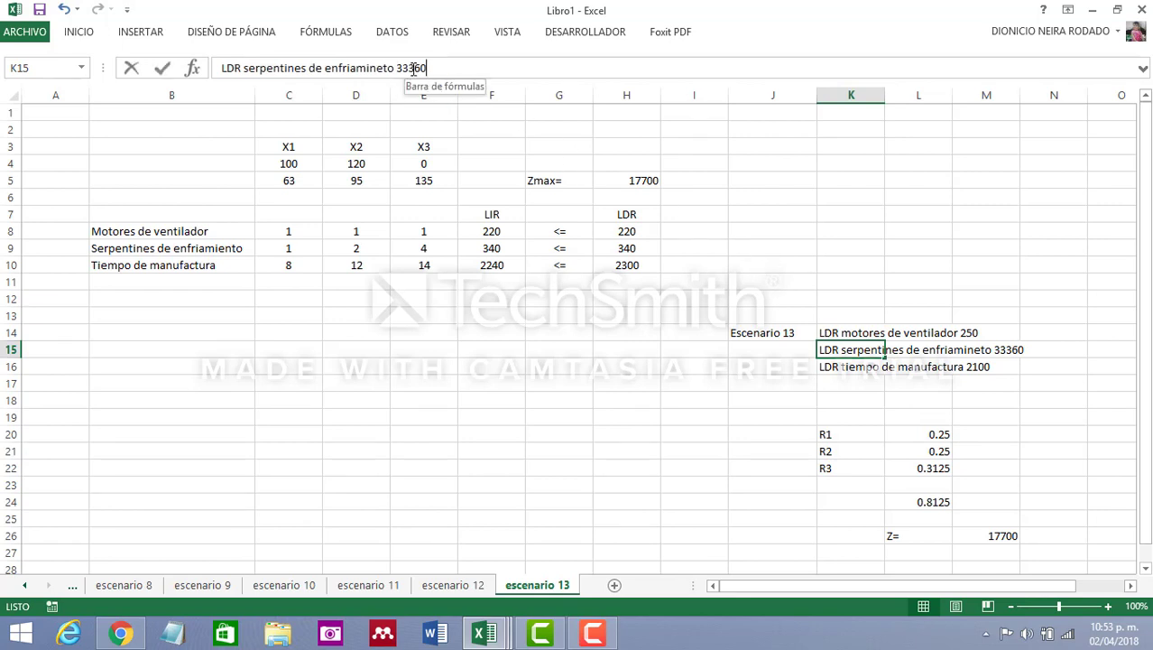
{"action": "key", "text": "BackSpace"}
{"action": "key", "text": "BackSpace"}
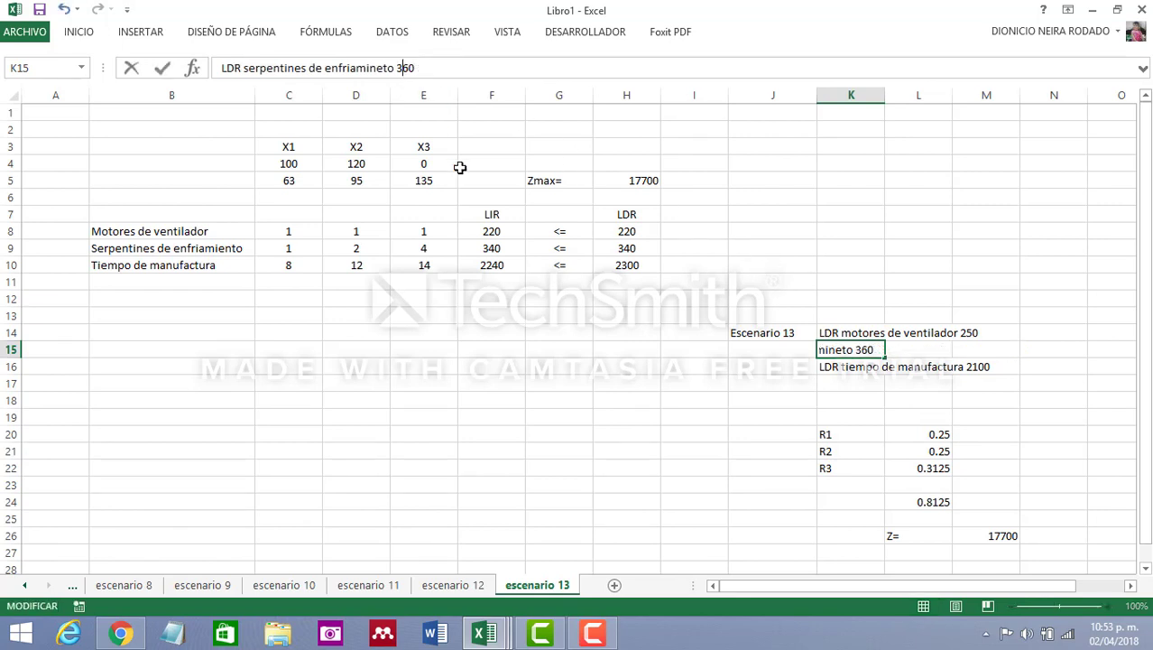
{"action": "key", "text": "Return"}
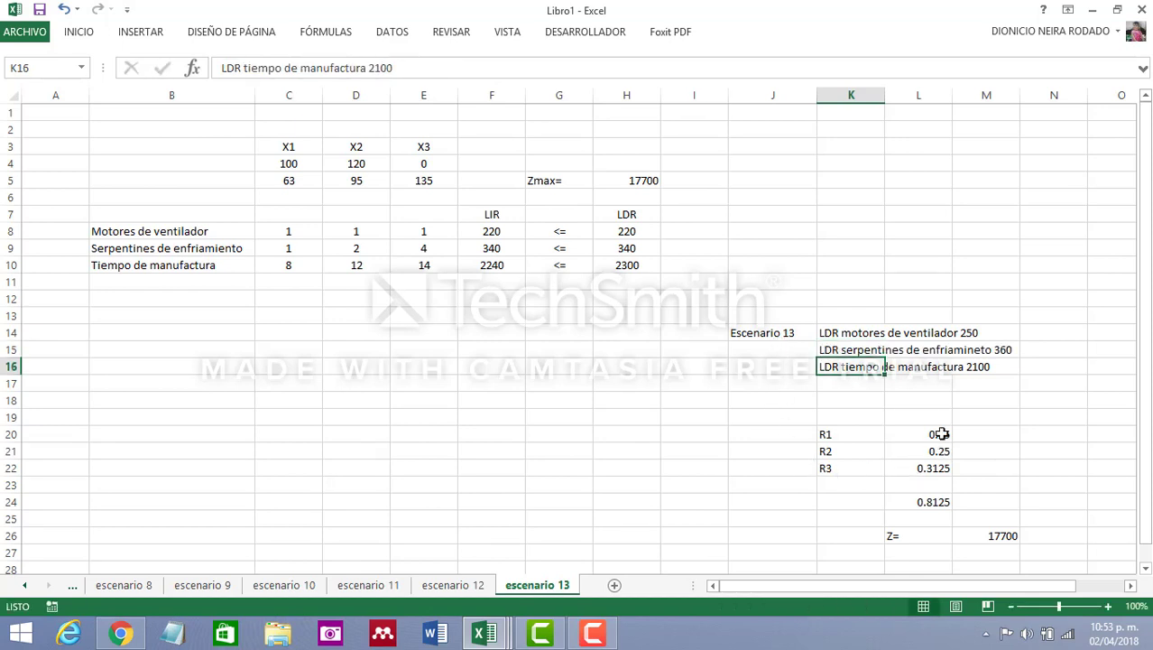
Set the LDR values to 250 for Motores de ventilador, 360 for Serpentines de enfriamiento and 2100 for Tiempo de manufactura
{"action": "left_click", "coordinate": [941, 432]}
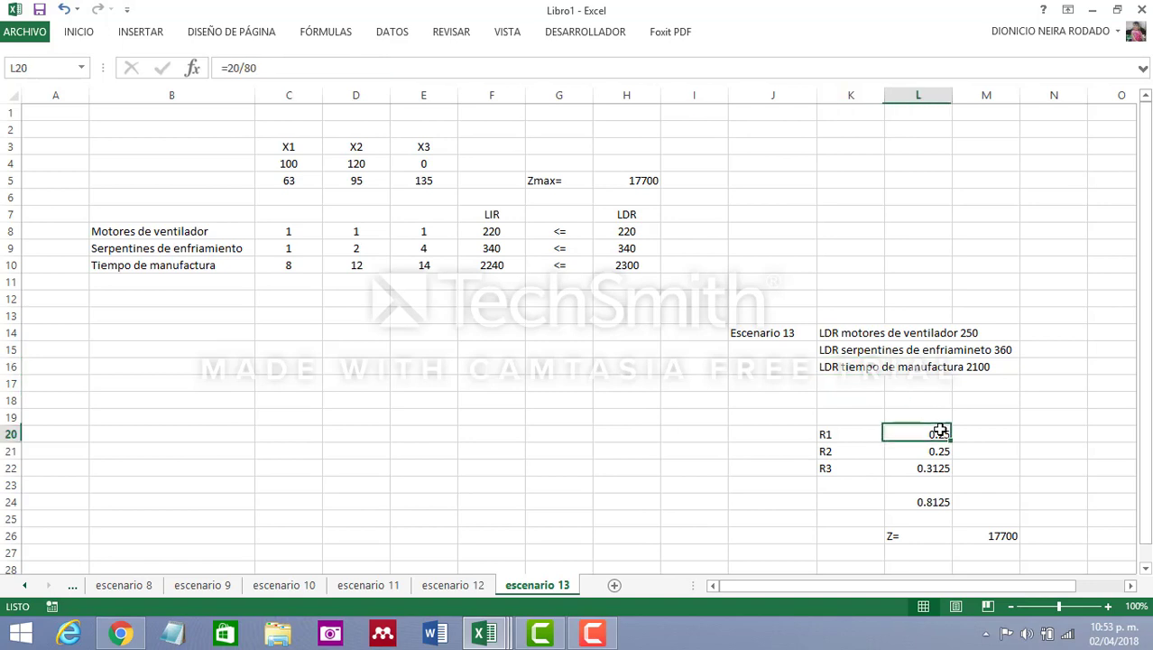
{"action": "left_click", "coordinate": [240, 67]}
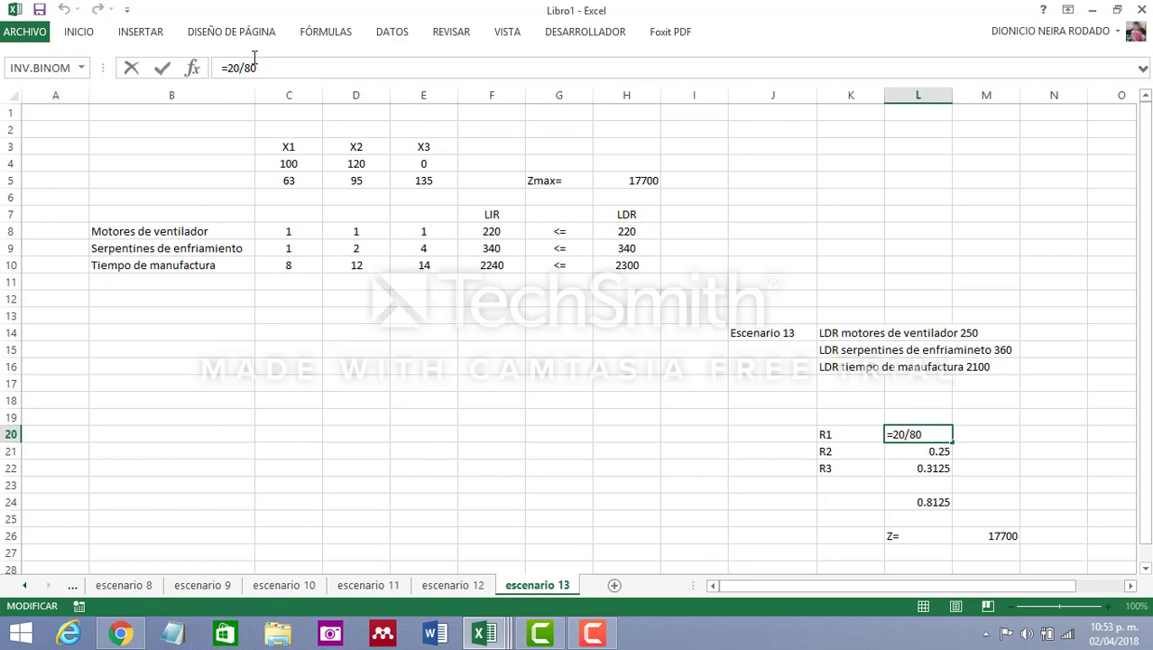
{"action": "left_click", "coordinate": [615, 232]}
{"action": "type", "text": "25"}
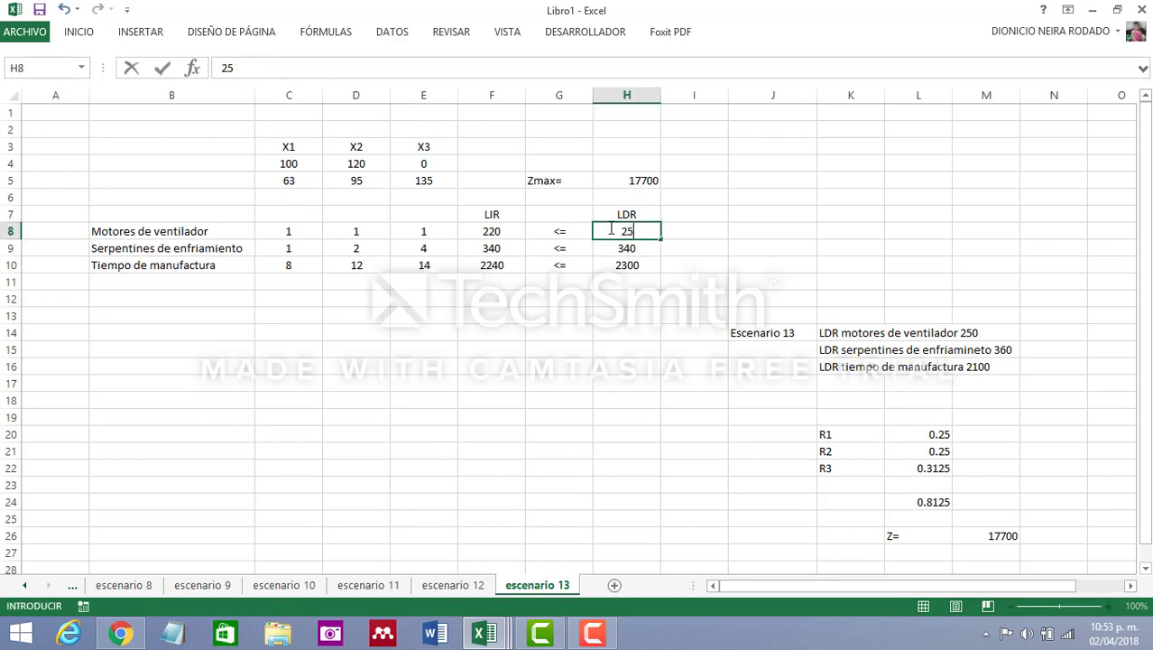
{"action": "type", "text": "0"}
{"action": "left_click", "coordinate": [623, 249]}
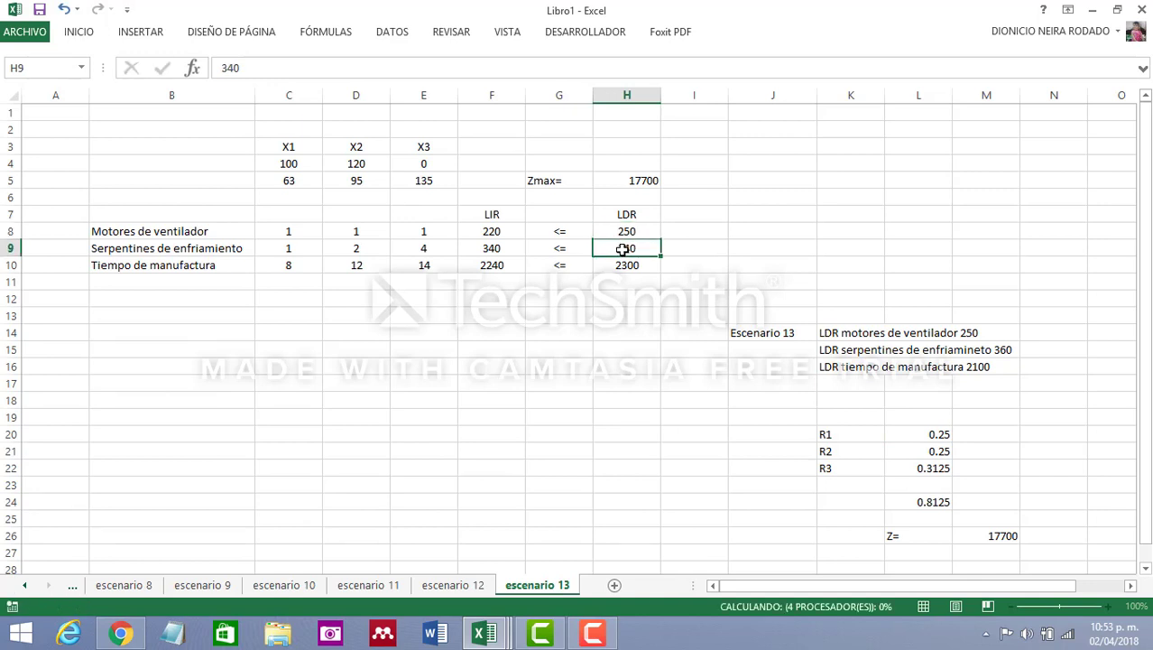
{"action": "type", "text": "360"}
{"action": "left_click", "coordinate": [622, 265]}
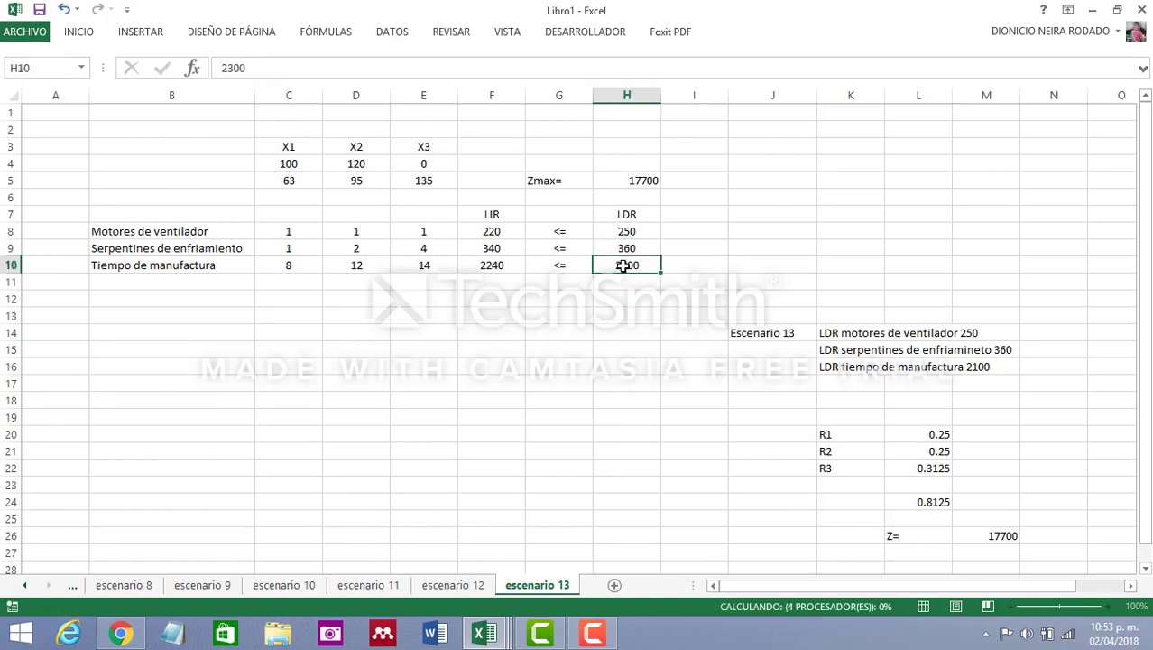
{"action": "type", "text": "2100"}
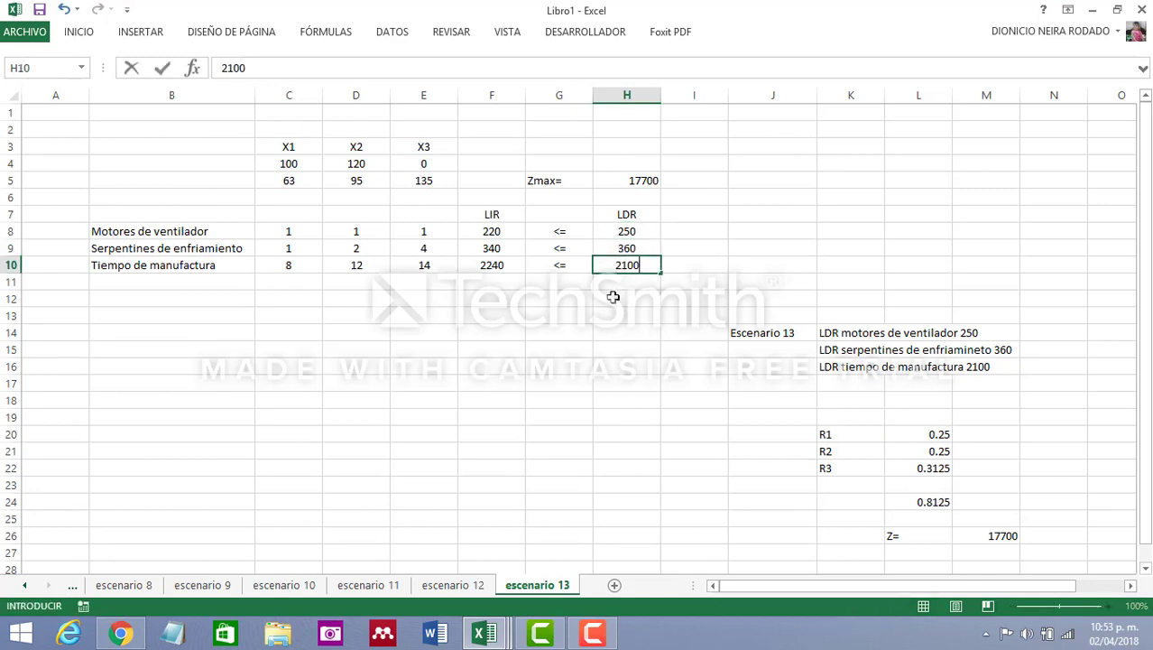
{"action": "left_click", "coordinate": [652, 403]}
Change the R1 ratio formula in cell L20 to =50/80
{"action": "left_click", "coordinate": [922, 436]}
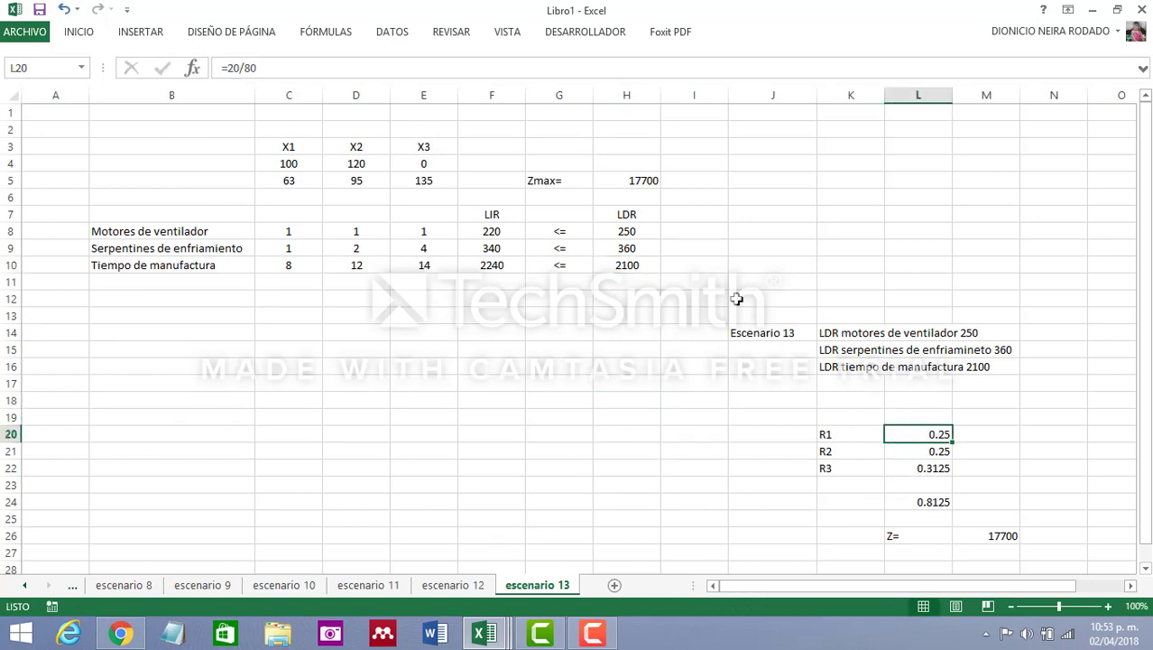
{"action": "left_click", "coordinate": [239, 68]}
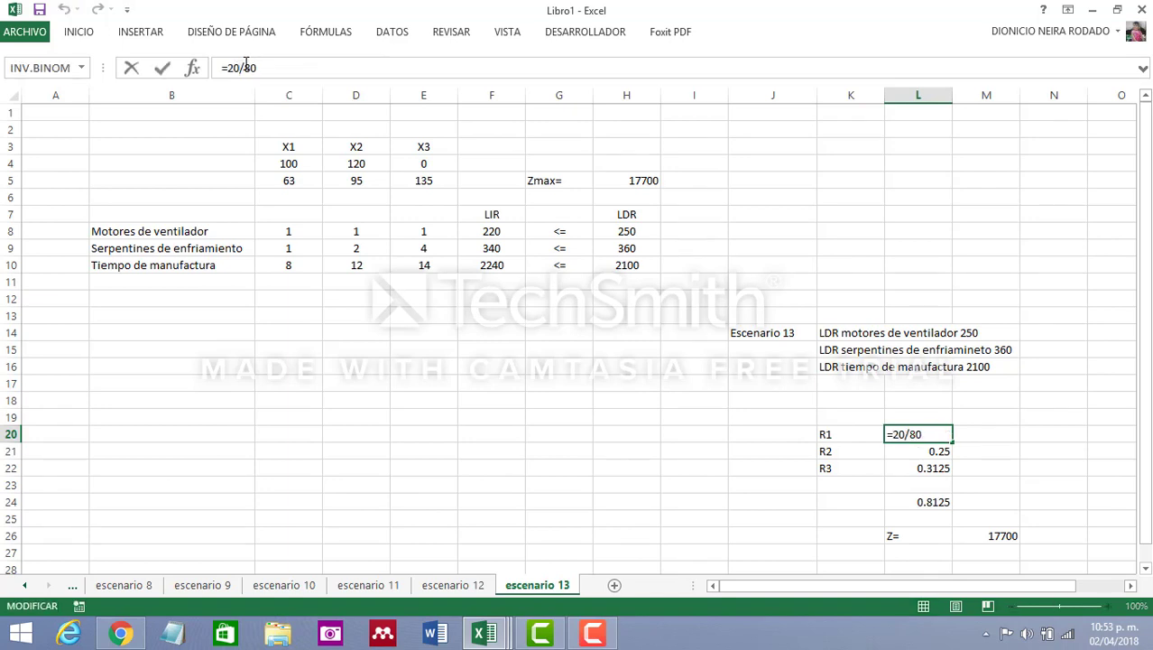
{"action": "key", "text": "BackSpace"}
{"action": "key", "text": "BackSpace"}
{"action": "type", "text": "50"}
{"action": "key", "text": "Return"}
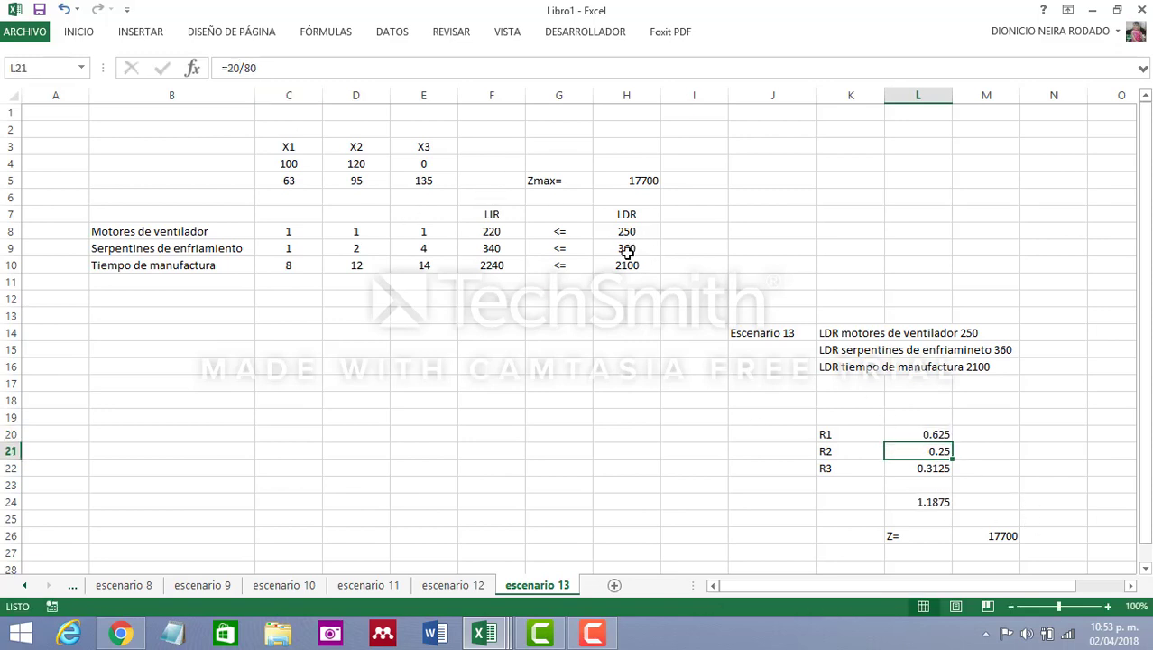
Change the R2 ratio formula in cell L21 to =40/80
{"action": "left_click", "coordinate": [234, 68]}
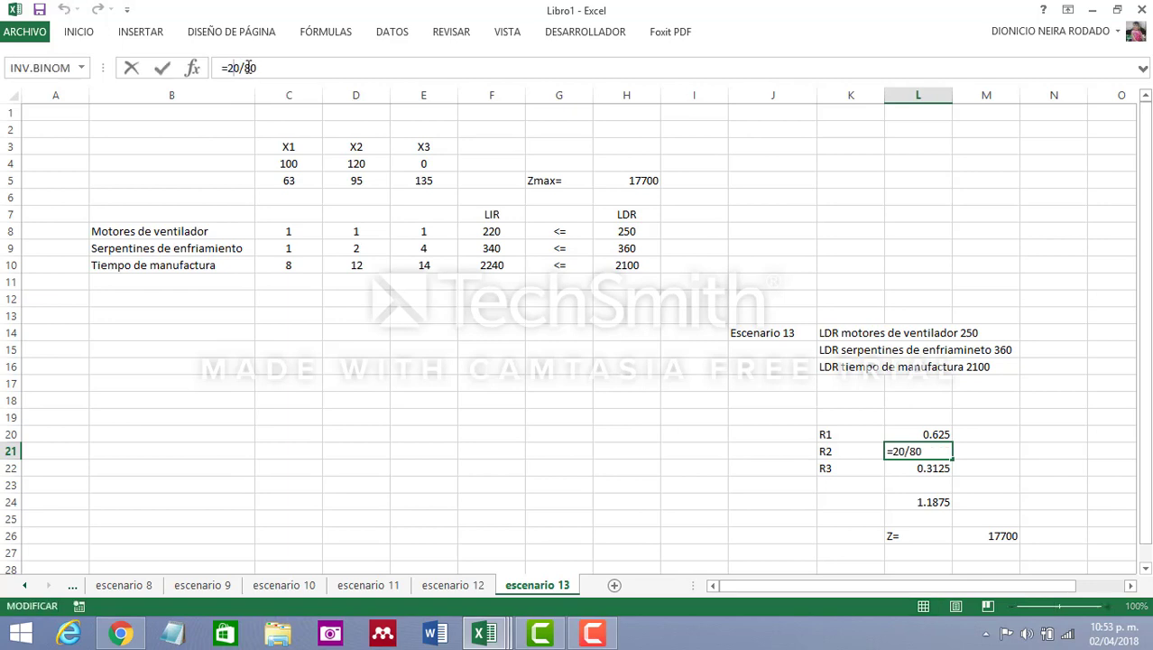
{"action": "key", "text": "BackSpace"}
{"action": "type", "text": "4"}
{"action": "key", "text": "Return"}
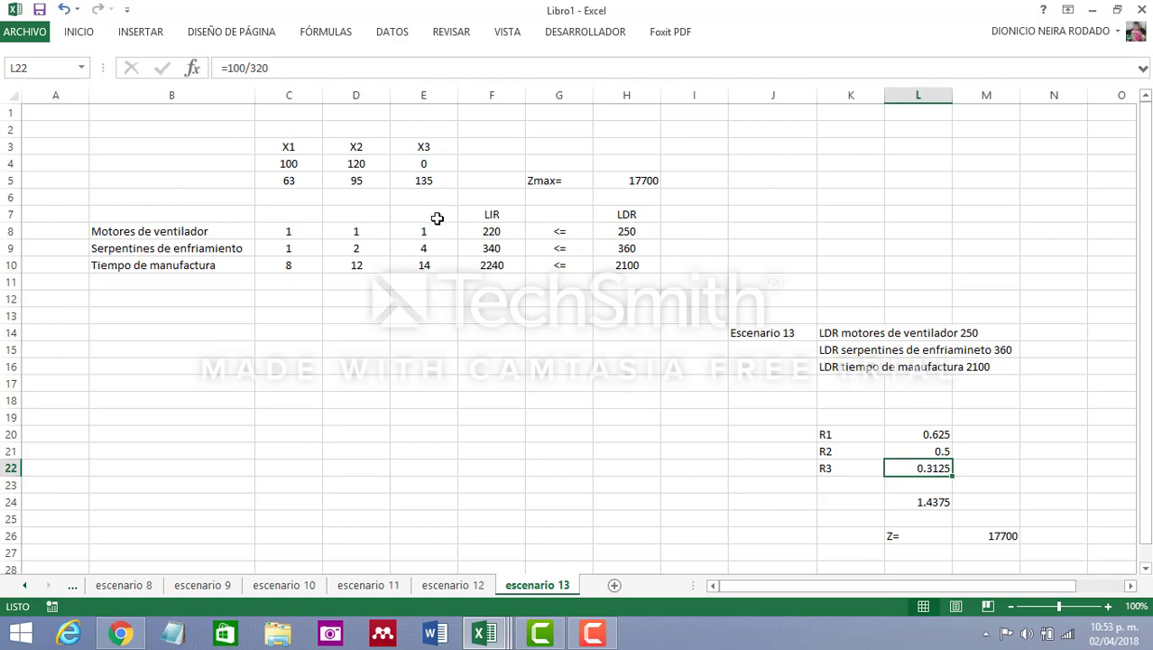
Change the R3 ratio formula in cell L22 to =300/320 and check the sum of the ratios in L24
{"action": "left_click", "coordinate": [236, 68]}
{"action": "key", "text": "BackSpace"}
{"action": "type", "text": "3"}
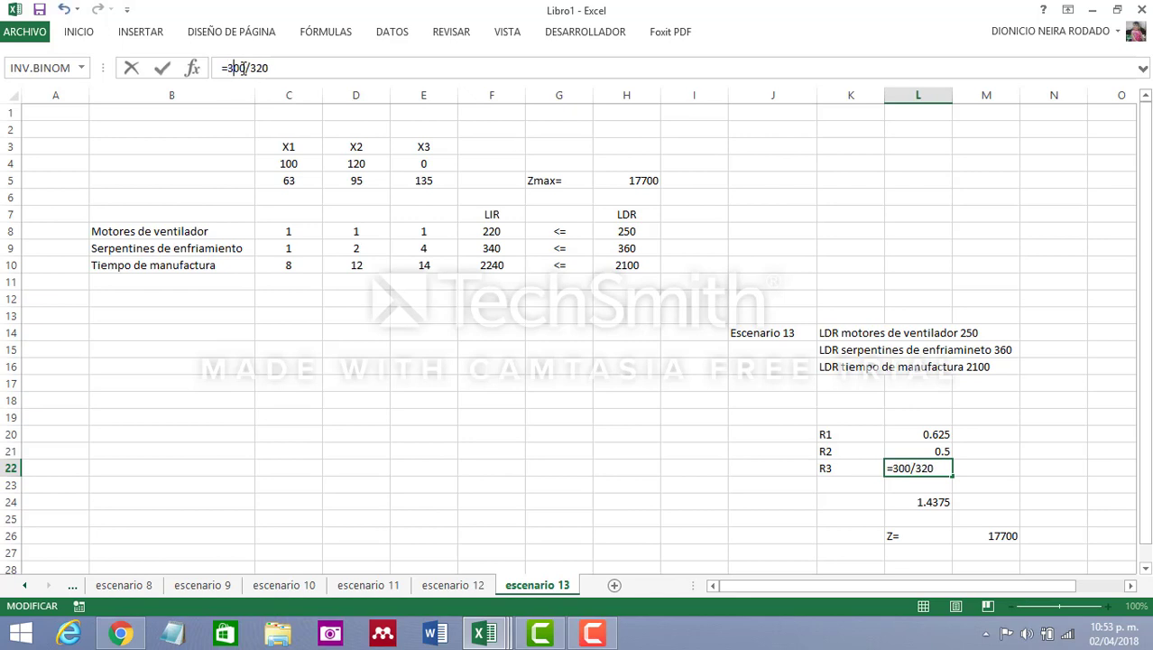
{"action": "key", "text": "Return"}
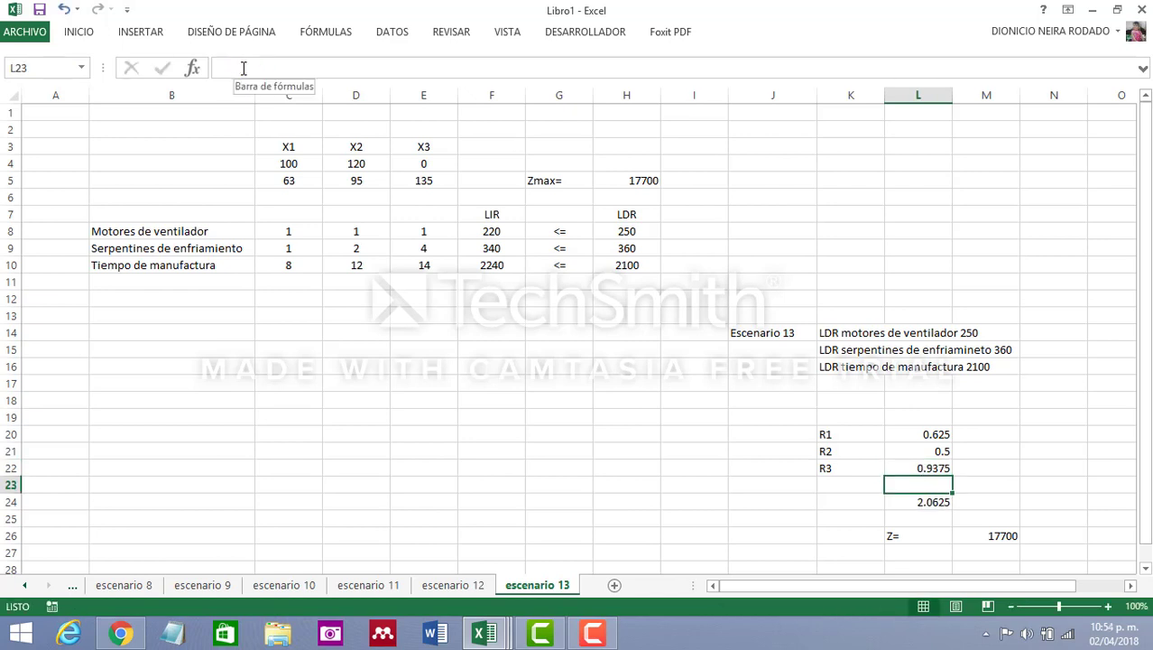
{"action": "left_click", "coordinate": [939, 502]}
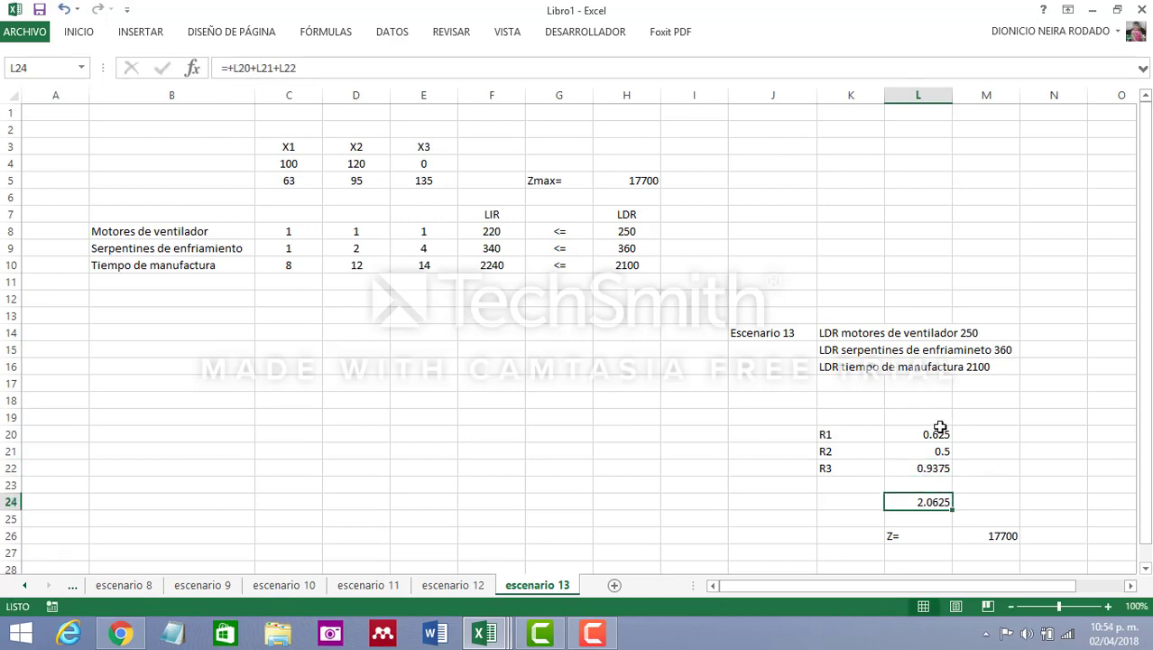
{"action": "left_click_drag", "start_coordinate": [939, 431], "coordinate": [943, 470]}
{"action": "left_click", "coordinate": [943, 499]}
Update the Z formula in cell M26 to =16440+(50*31)+(40*32)+(-300*0)
{"action": "left_click", "coordinate": [995, 536]}
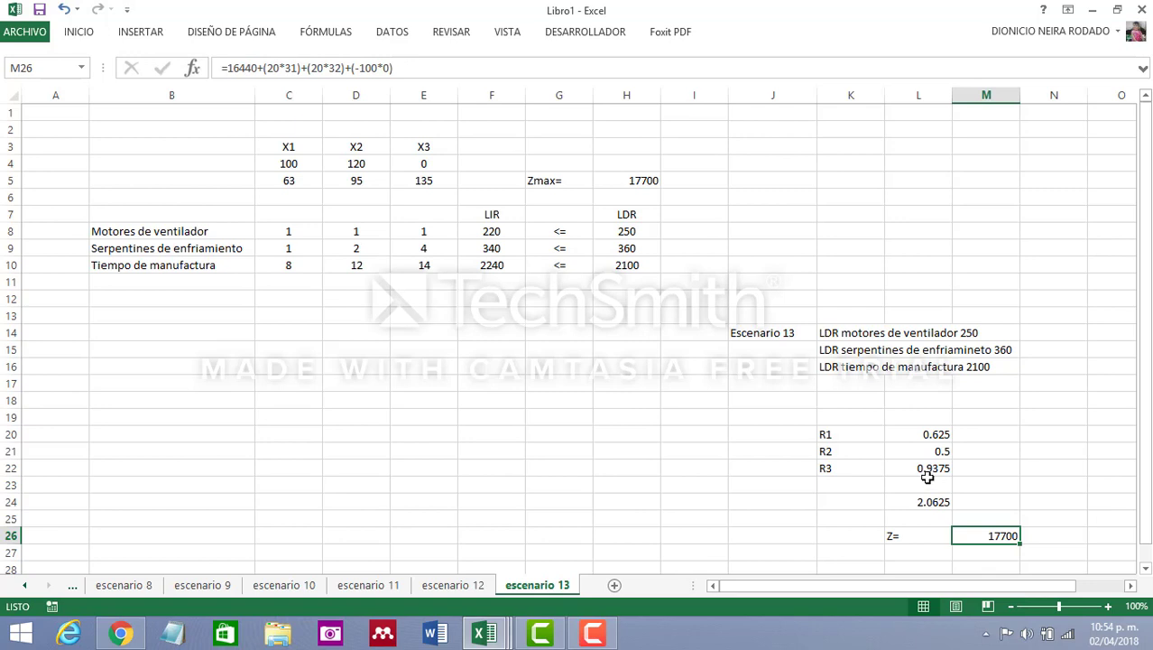
{"action": "left_click", "coordinate": [280, 67]}
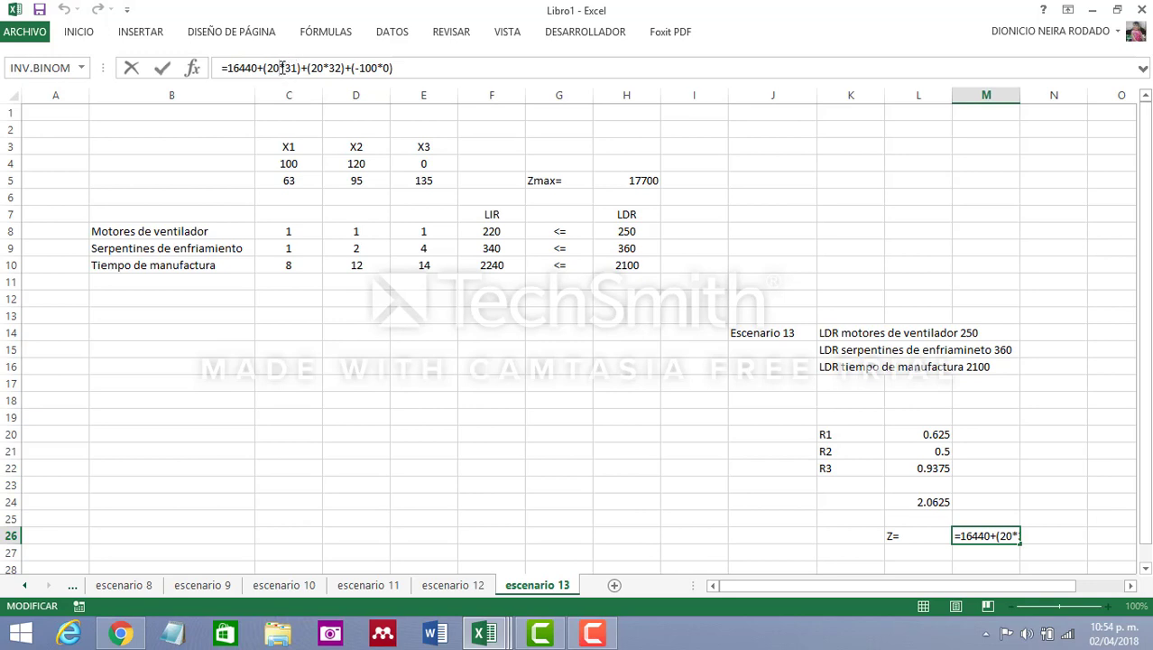
{"action": "key", "text": "BackSpace"}
{"action": "key", "text": "BackSpace"}
{"action": "type", "text": "50"}
{"action": "key", "text": "BackSpace"}
{"action": "key", "text": "BackSpace"}
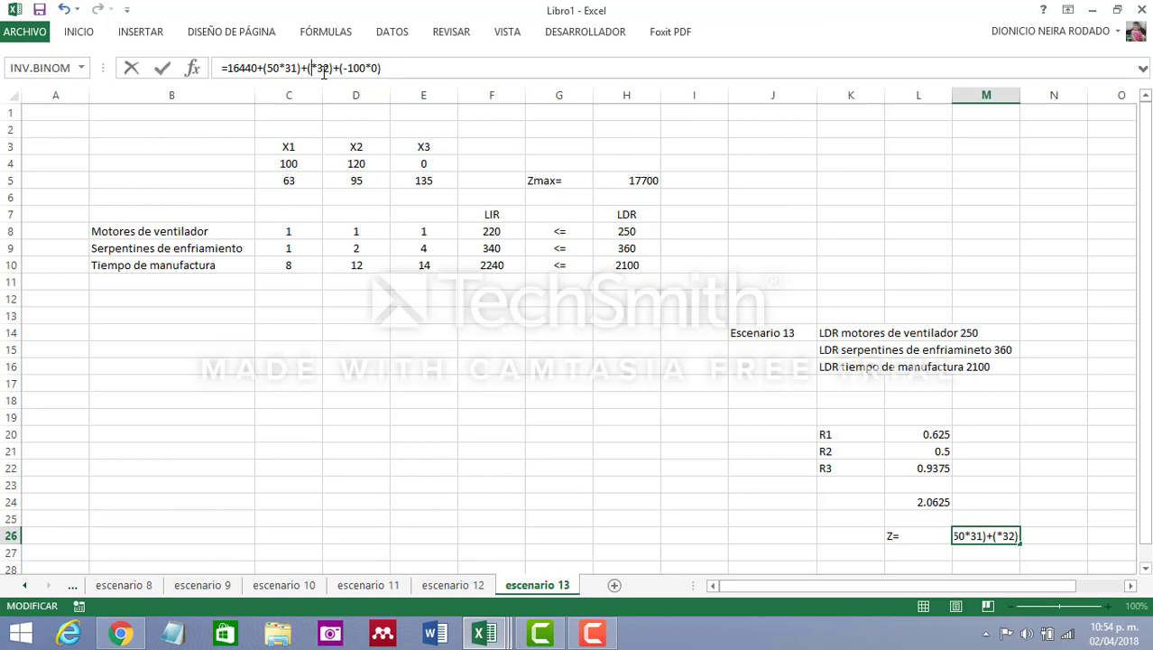
{"action": "type", "text": "40"}
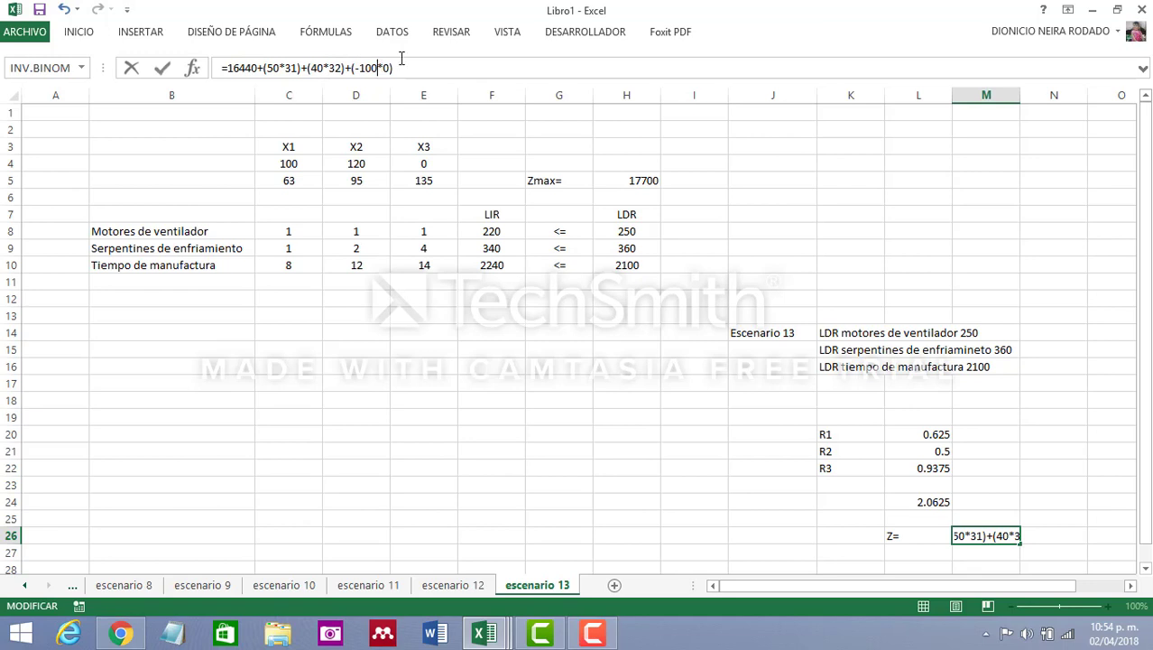
{"action": "key", "text": "BackSpace"}
{"action": "key", "text": "BackSpace"}
{"action": "key", "text": "BackSpace"}
{"action": "type", "text": "300"}
{"action": "left_click", "coordinate": [404, 72]}
{"action": "key", "text": "Return"}
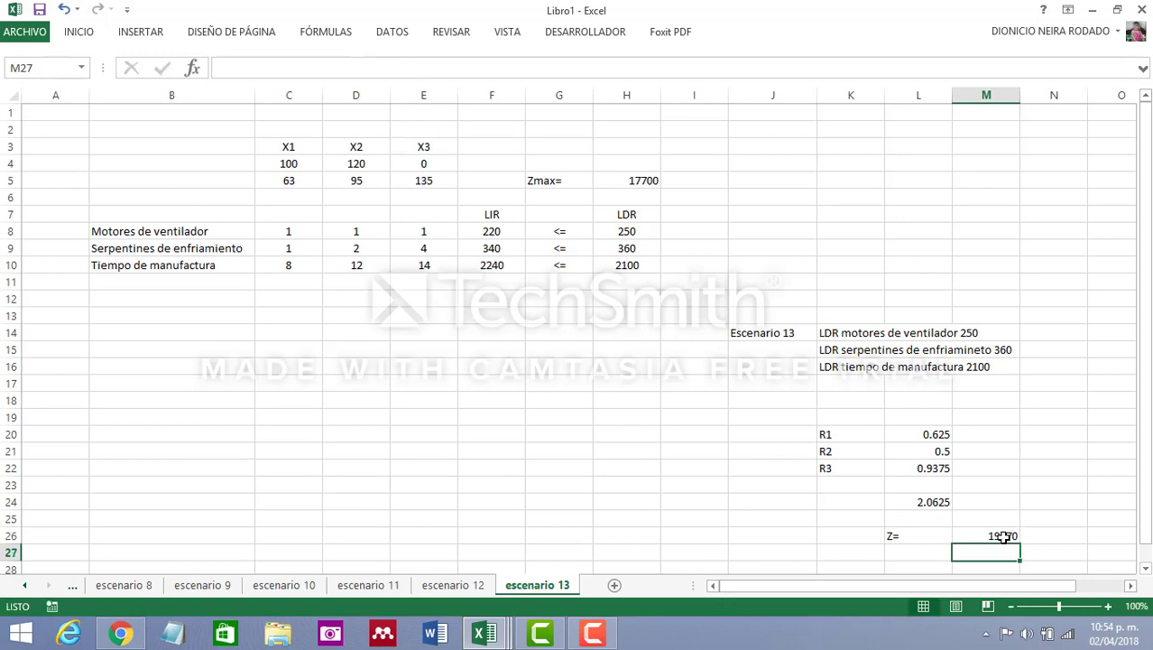
{"action": "left_click", "coordinate": [1004, 536]}
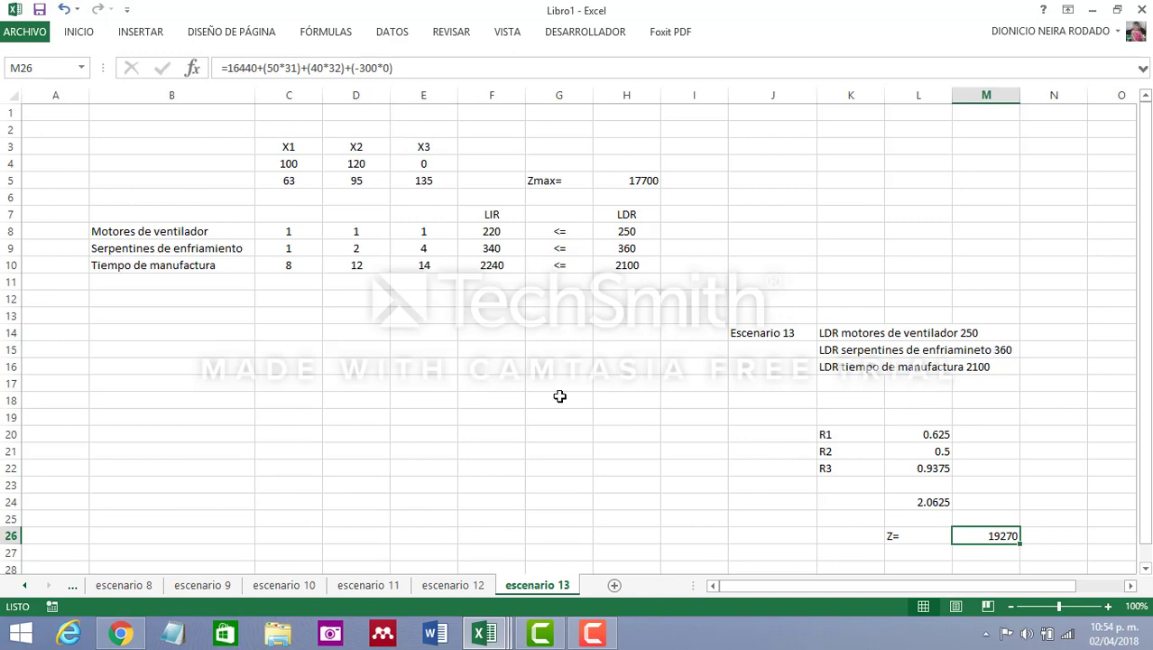
Set up Solver to maximize cell H5 by changing the variable cells C4:E4
{"action": "left_click", "coordinate": [379, 36]}
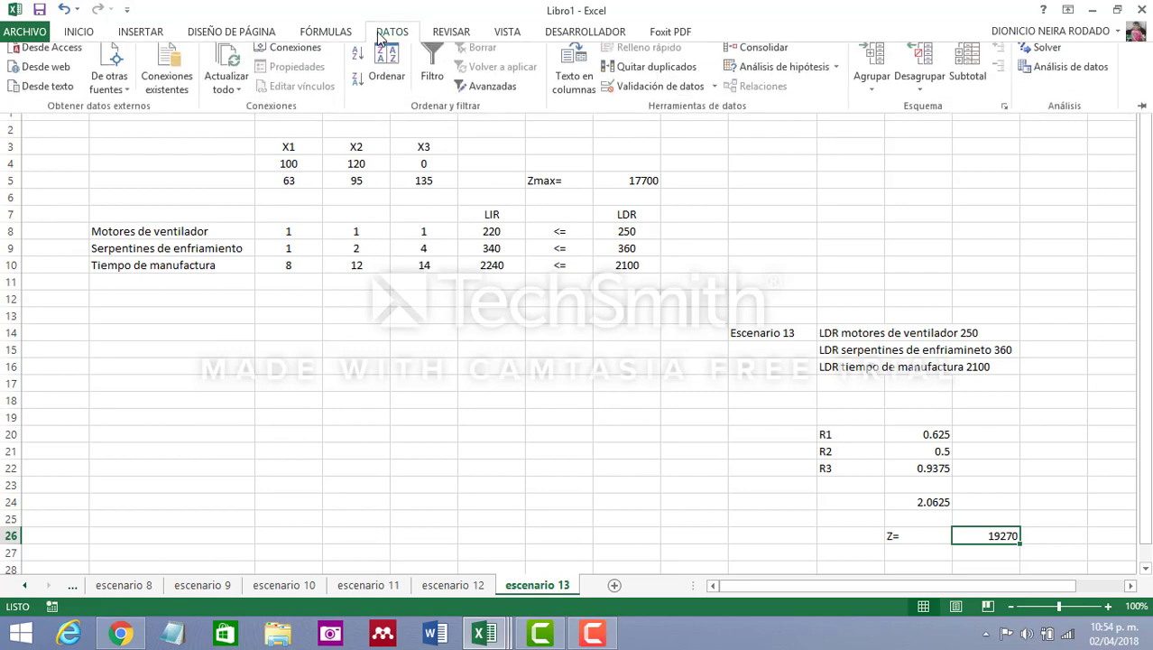
{"action": "left_click", "coordinate": [1043, 53]}
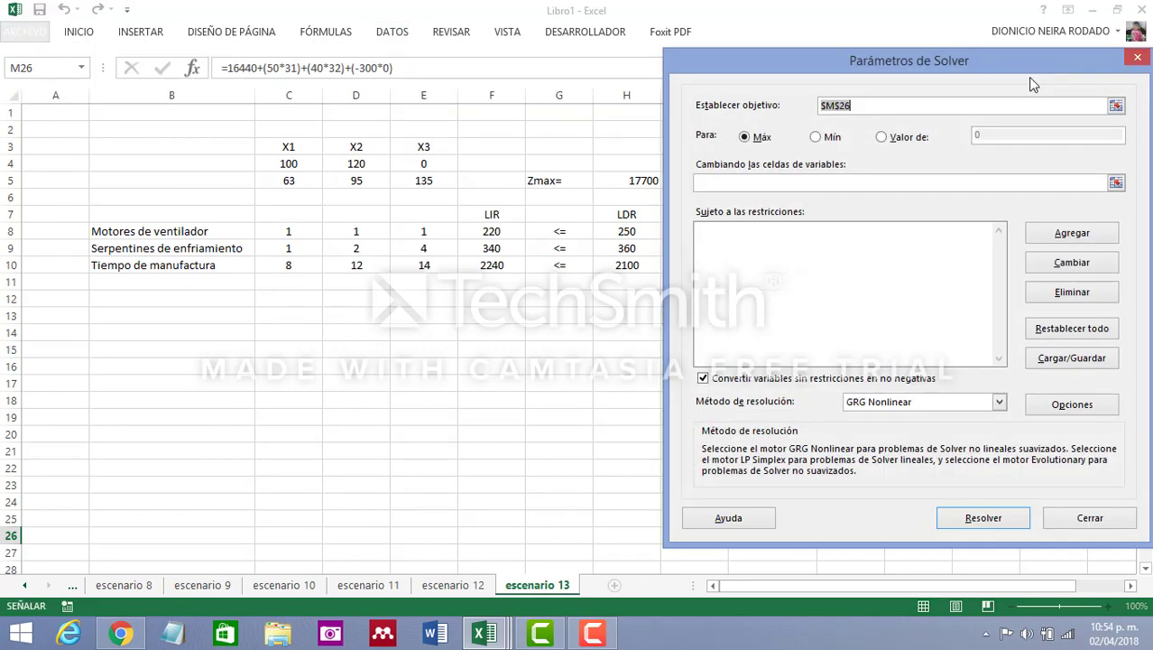
{"action": "left_click", "coordinate": [639, 179]}
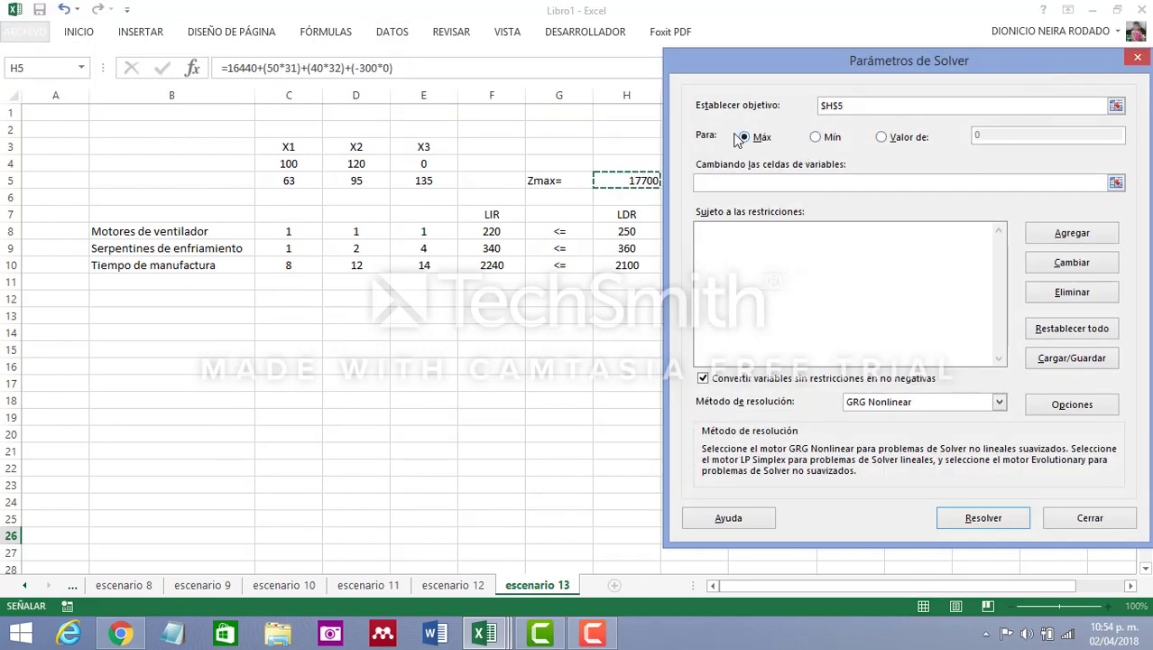
{"action": "left_click", "coordinate": [736, 183]}
{"action": "left_click_drag", "start_coordinate": [289, 163], "coordinate": [443, 165]}
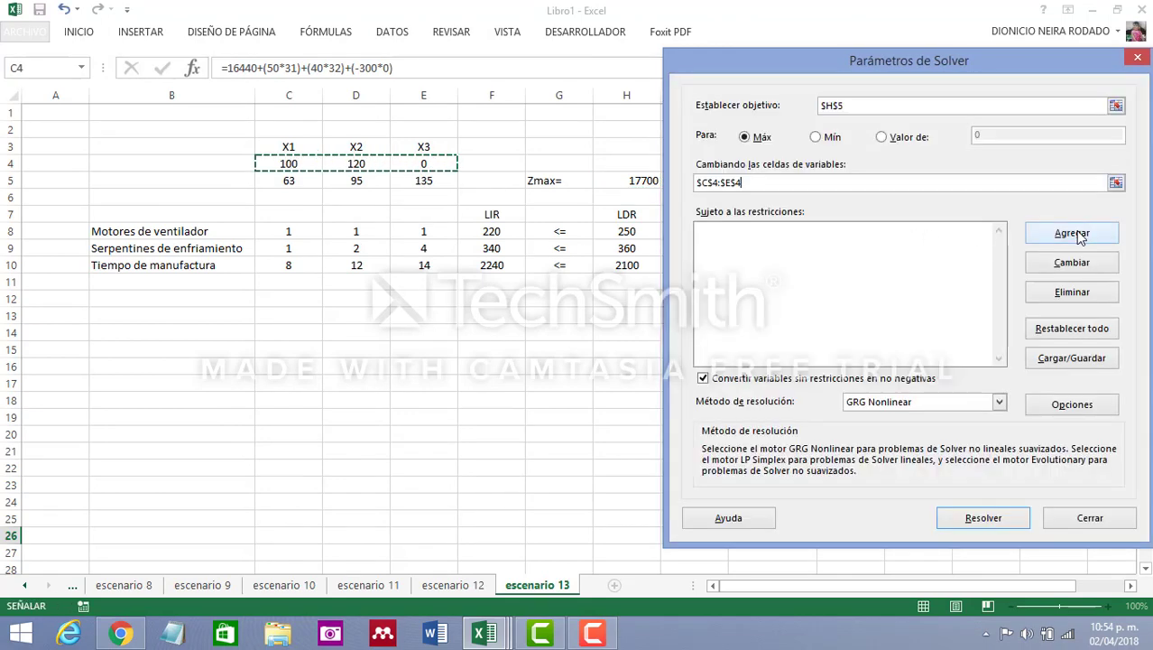
Add the Solver constraint F8:F10 <= H8:H10
{"action": "left_click", "coordinate": [1078, 235]}
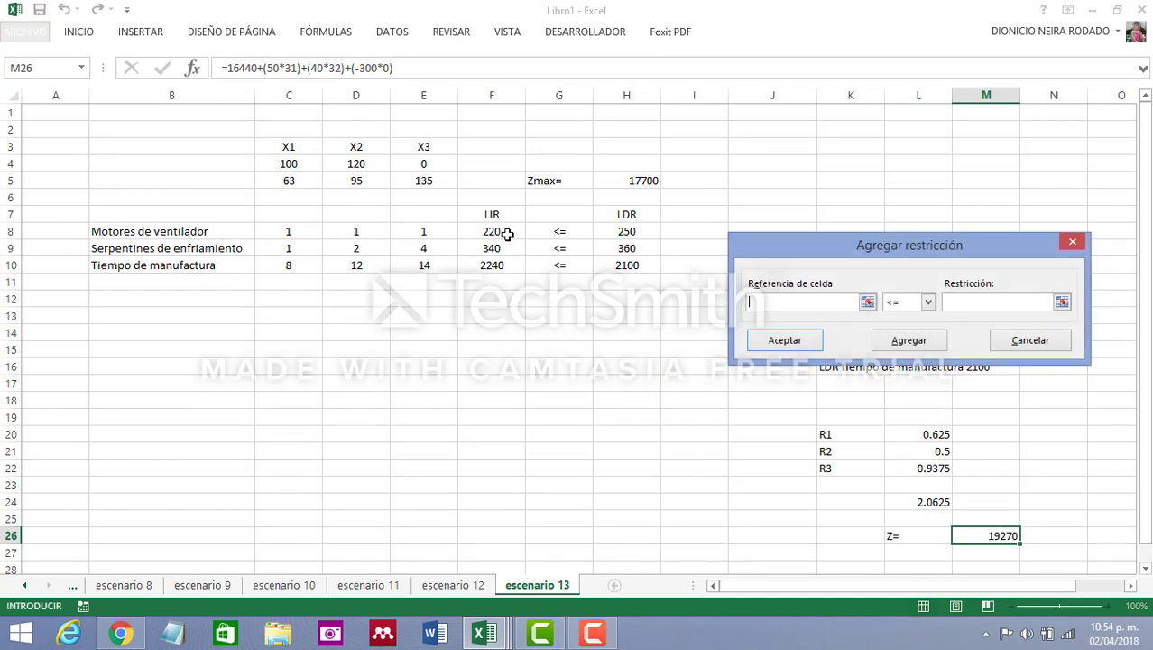
{"action": "left_click_drag", "start_coordinate": [508, 233], "coordinate": [522, 265]}
{"action": "left_click", "coordinate": [975, 309]}
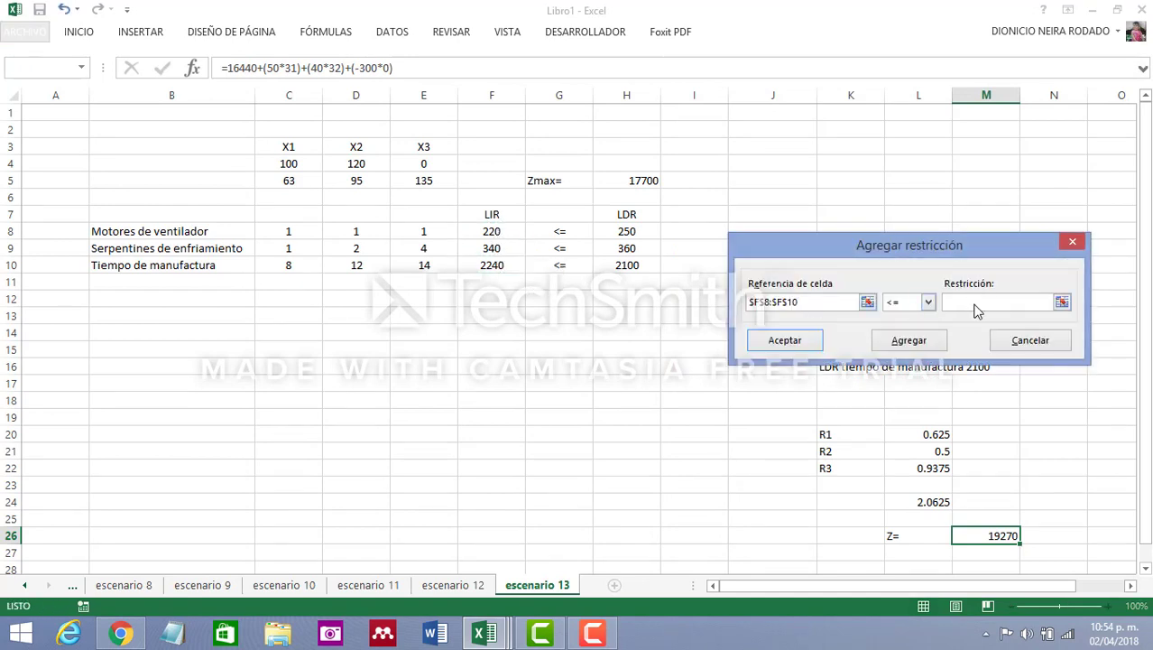
{"action": "left_click_drag", "start_coordinate": [638, 231], "coordinate": [627, 265]}
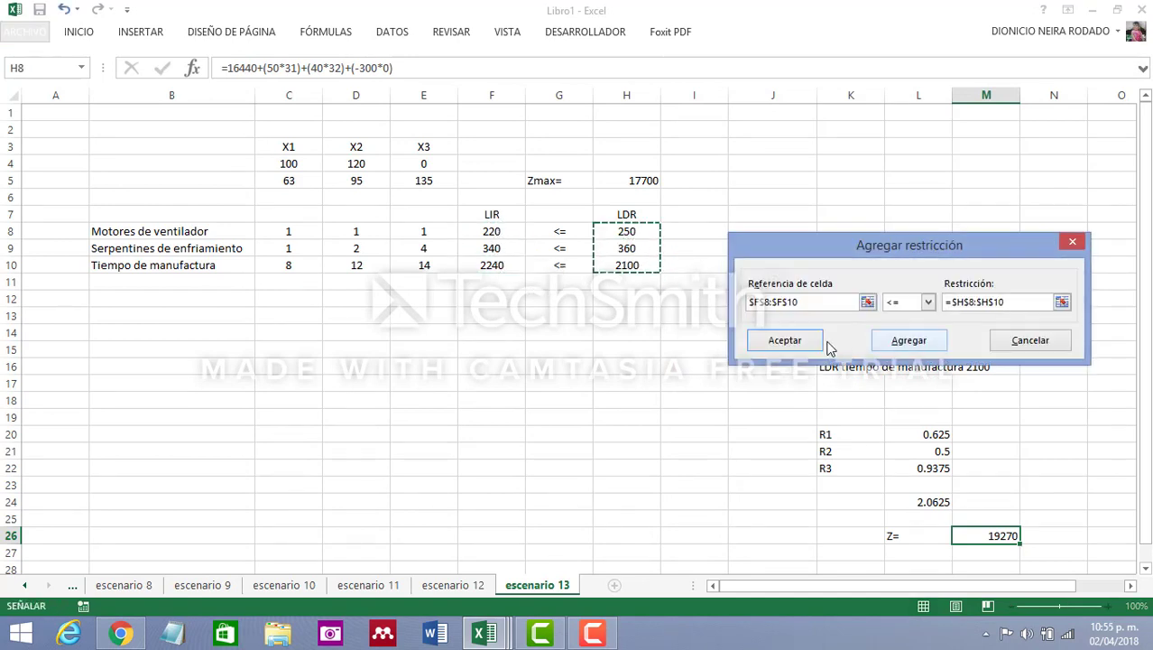
{"action": "left_click", "coordinate": [794, 342]}
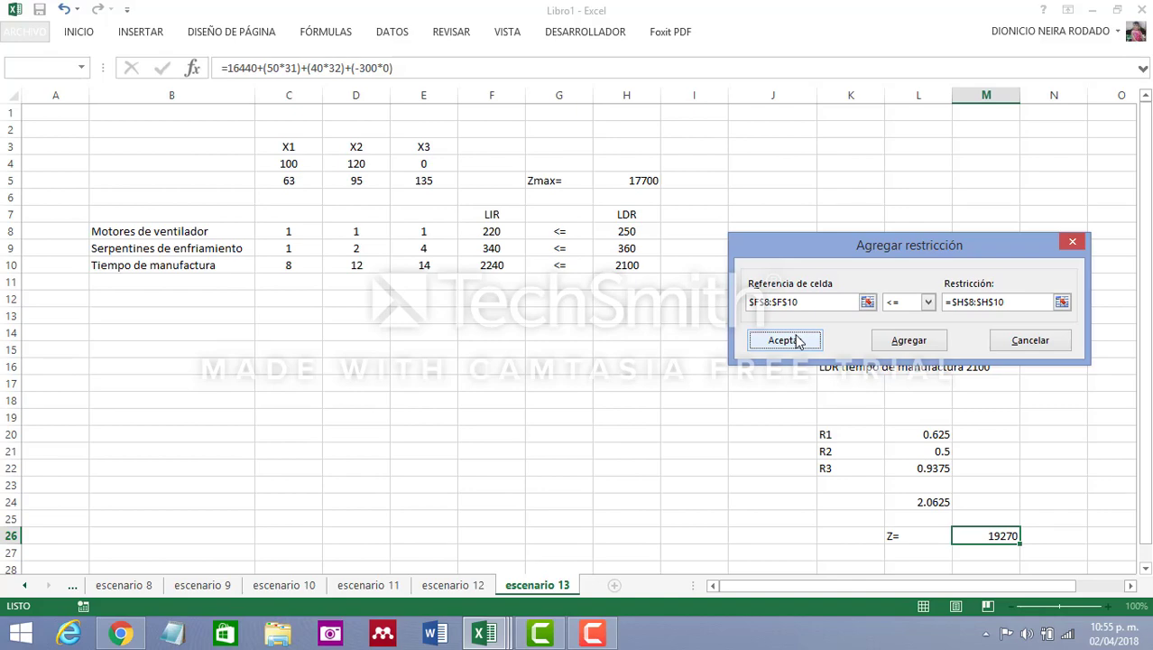
Solve the model with the Simplex LP method and keep the Solver solution
{"action": "left_click", "coordinate": [999, 402]}
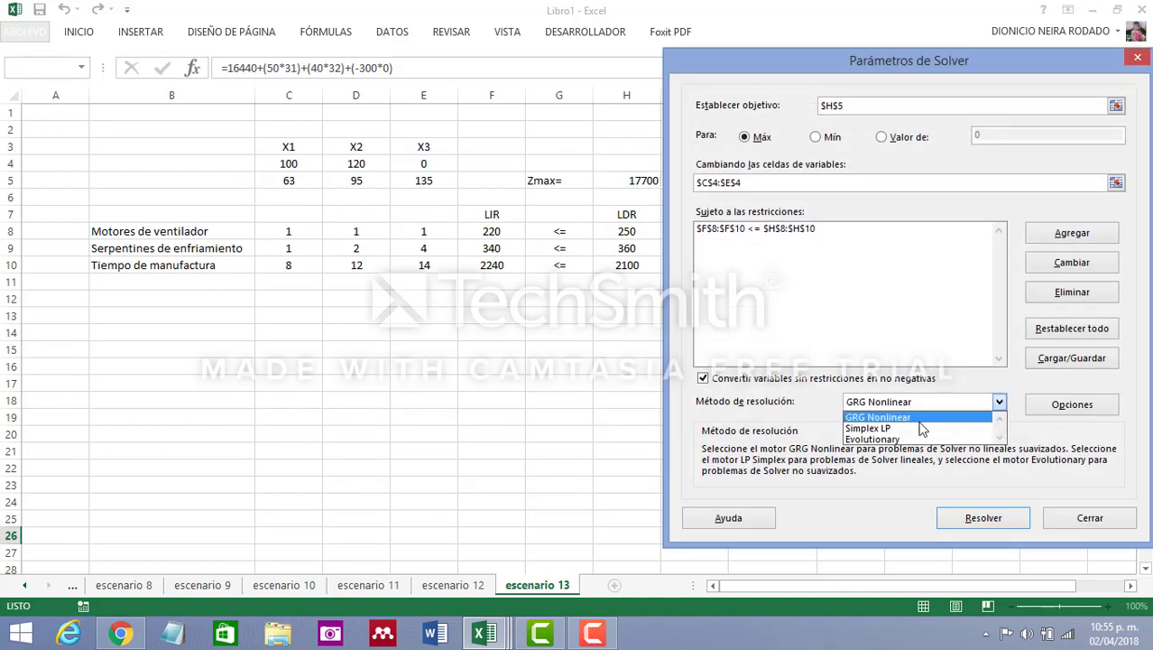
{"action": "left_click", "coordinate": [922, 429]}
{"action": "left_click", "coordinate": [1009, 519]}
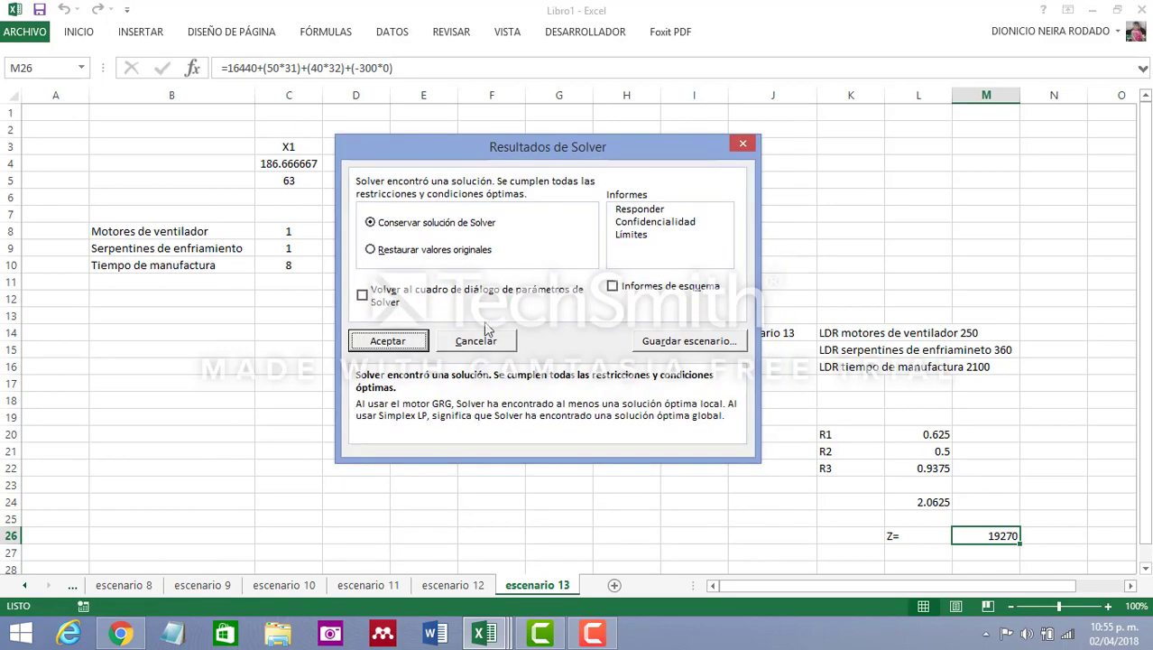
{"action": "left_click", "coordinate": [406, 341]}
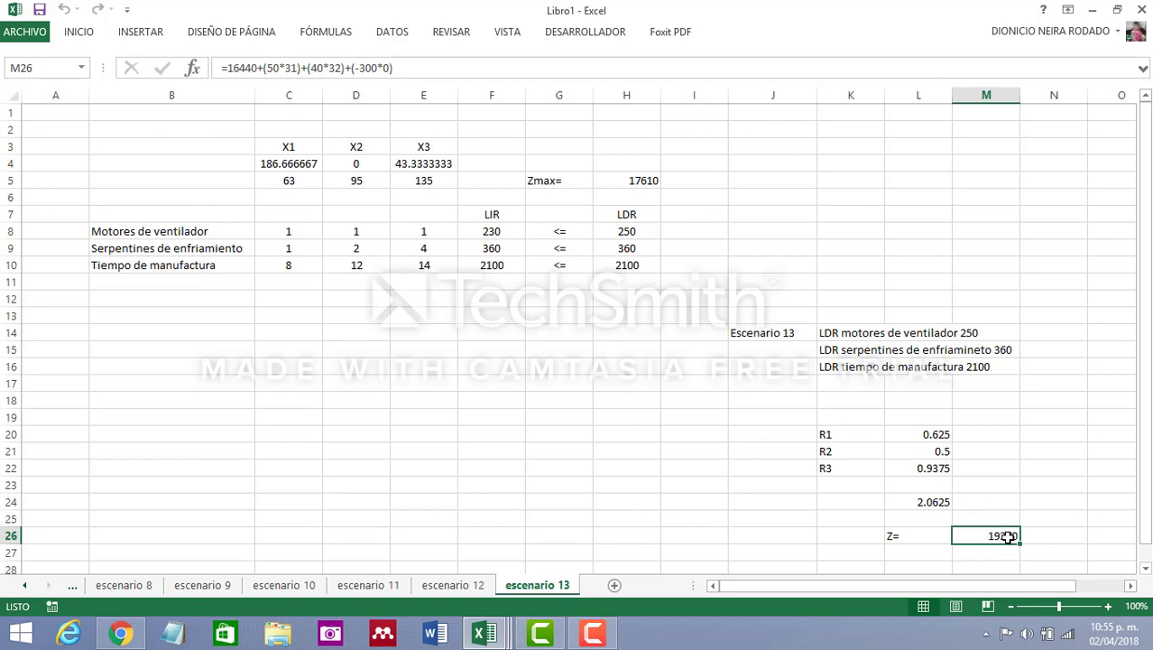
Compare the Zmax value in H5 with the estimated Z in M26 on the escenario 13 sheet
{"action": "left_click", "coordinate": [657, 180]}
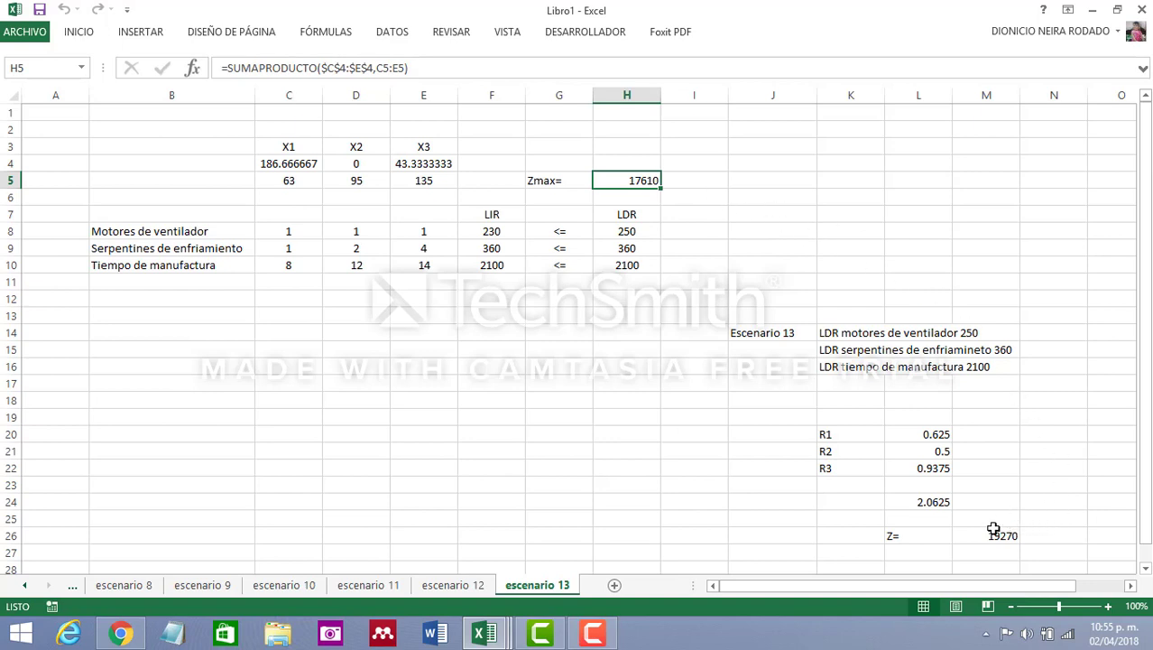
{"action": "left_click", "coordinate": [474, 359]}
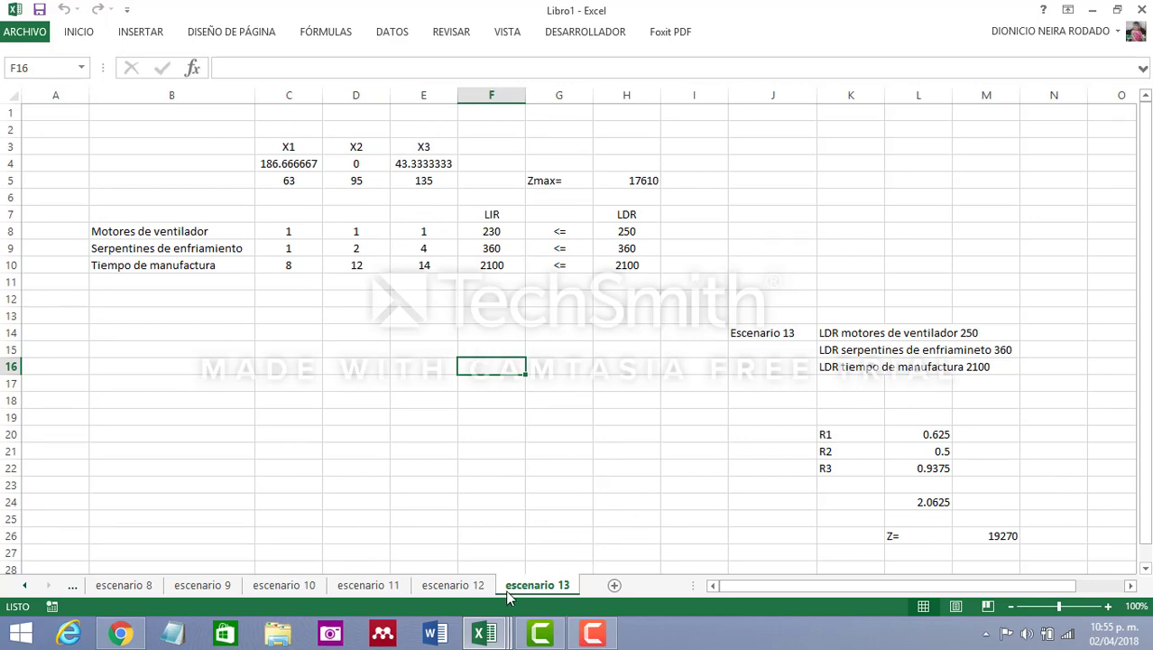
{"action": "left_click", "coordinate": [645, 413]}
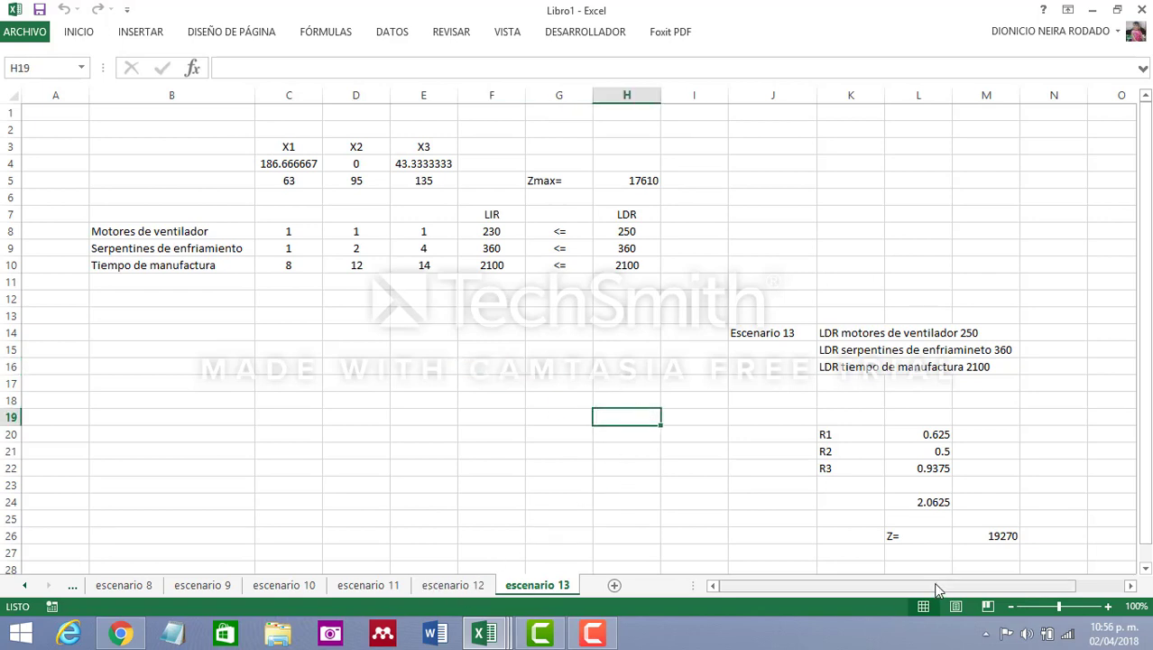
{"action": "left_click_drag", "start_coordinate": [855, 593], "coordinate": [855, 592]}
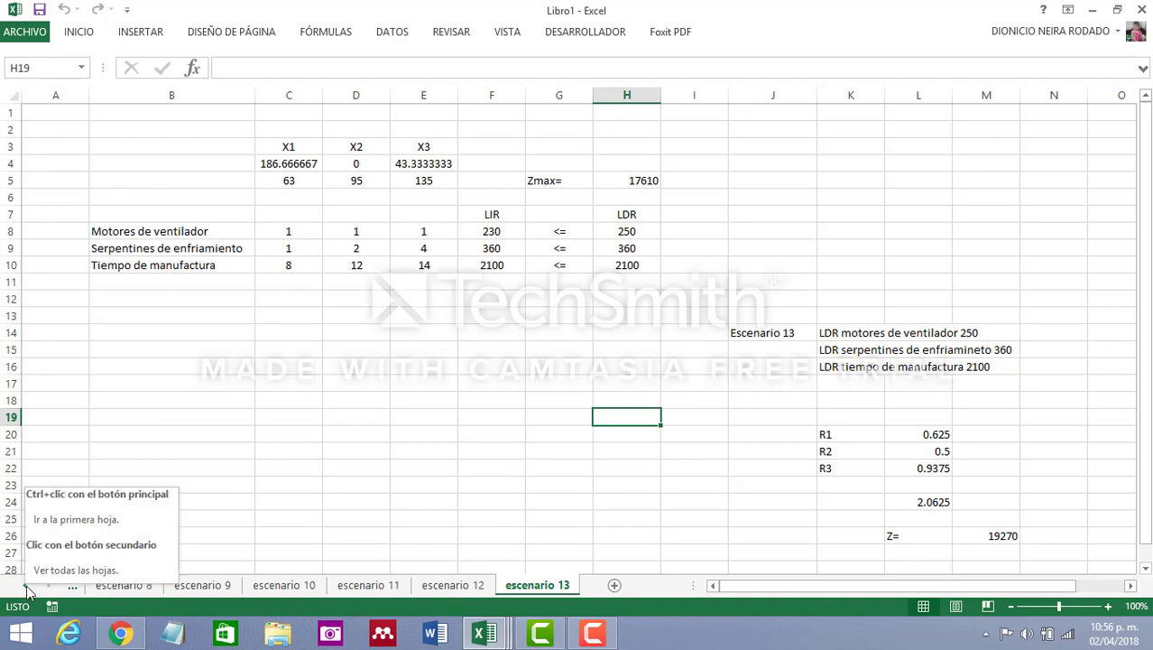
Go back to the original sheet and examine its variable and constraint sensitivity tables
{"action": "left_click", "coordinate": [25, 586]}
{"action": "left_click", "coordinate": [28, 591]}
{"action": "left_click", "coordinate": [28, 591]}
{"action": "left_click", "coordinate": [28, 591]}
{"action": "left_click", "coordinate": [28, 591]}
{"action": "left_click", "coordinate": [28, 591]}
{"action": "left_click", "coordinate": [28, 592]}
{"action": "left_click", "coordinate": [28, 591]}
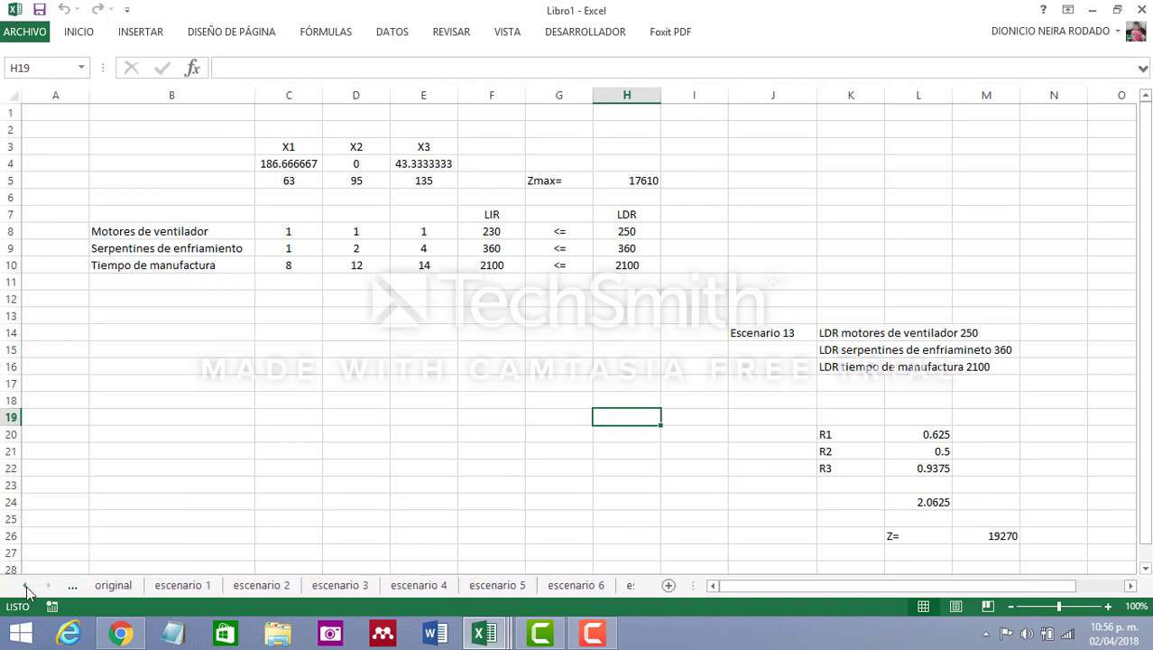
{"action": "left_click", "coordinate": [28, 591]}
{"action": "left_click", "coordinate": [292, 584]}
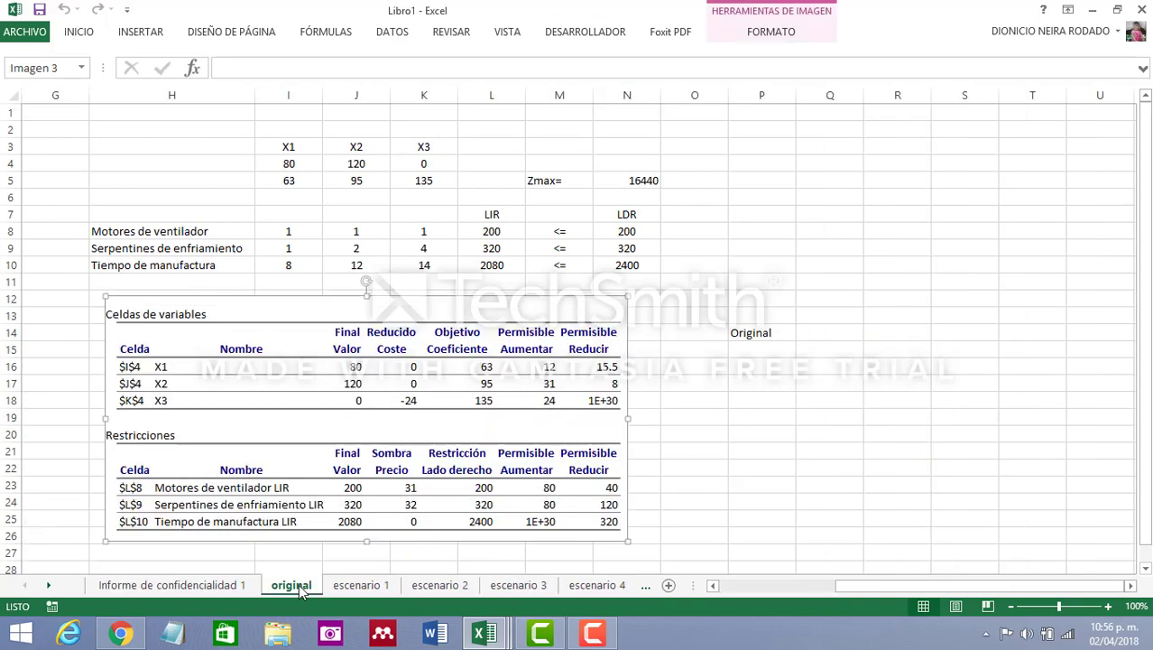
{"action": "left_click", "coordinate": [790, 454]}
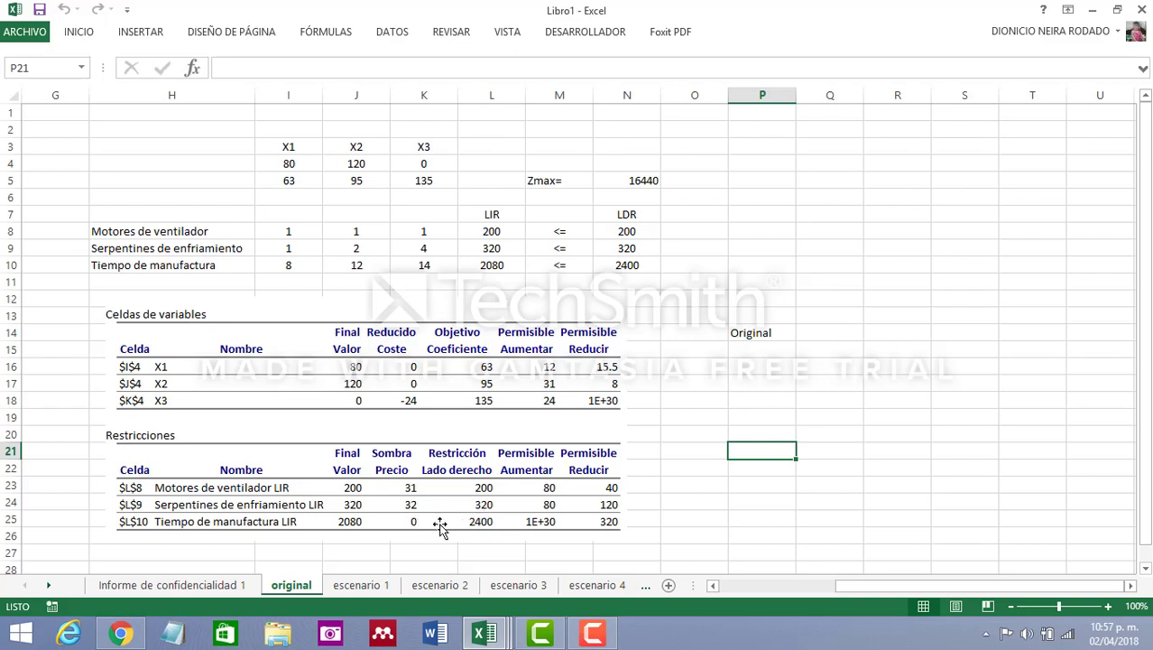
{"action": "left_click", "coordinate": [849, 381]}
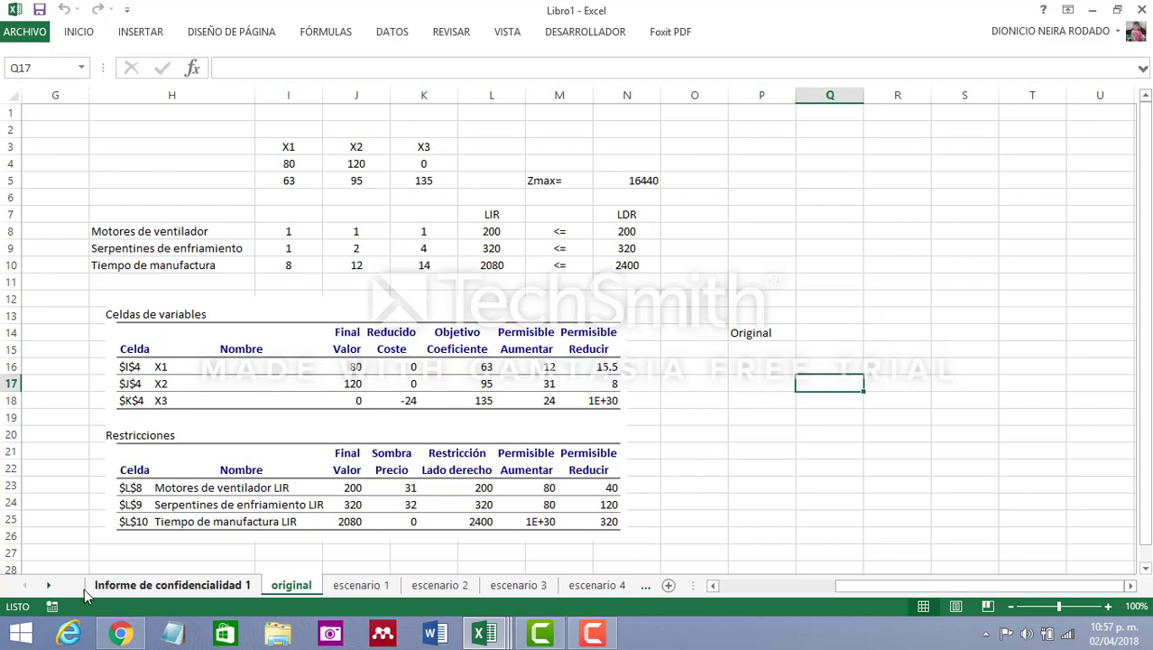
Review the Informe de confidencialidad 1 sheet and the escenario 1 to escenario 4 sheets, then return to the original sheet
{"action": "left_click", "coordinate": [191, 587]}
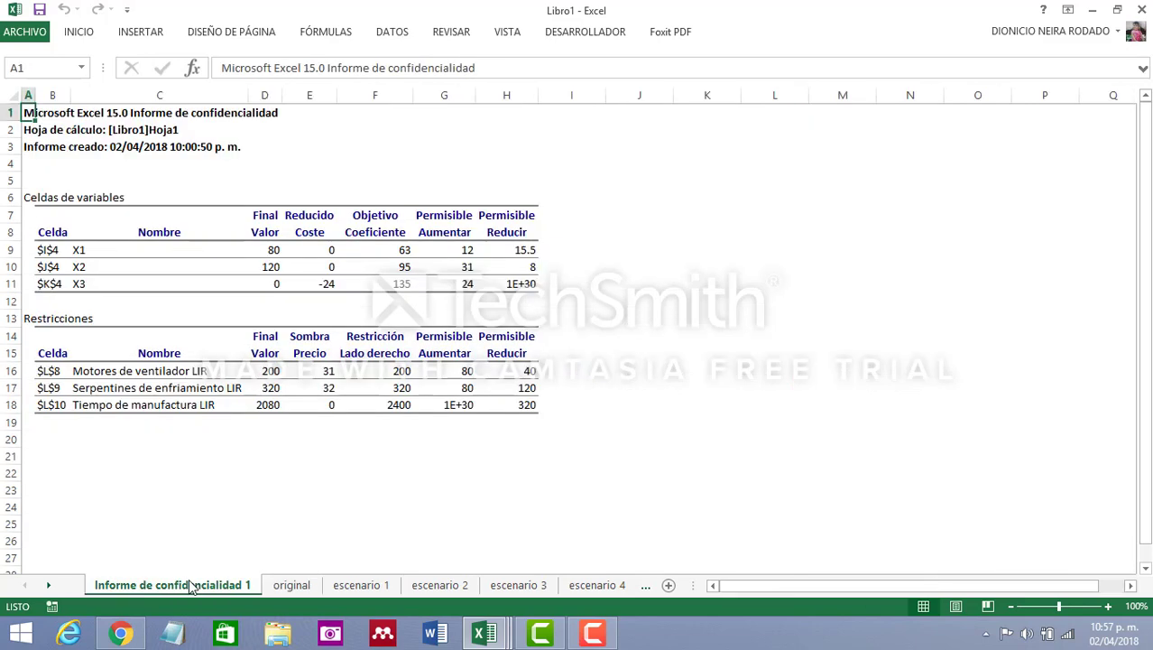
{"action": "left_click", "coordinate": [290, 585]}
{"action": "left_click", "coordinate": [384, 585]}
{"action": "left_click", "coordinate": [440, 584]}
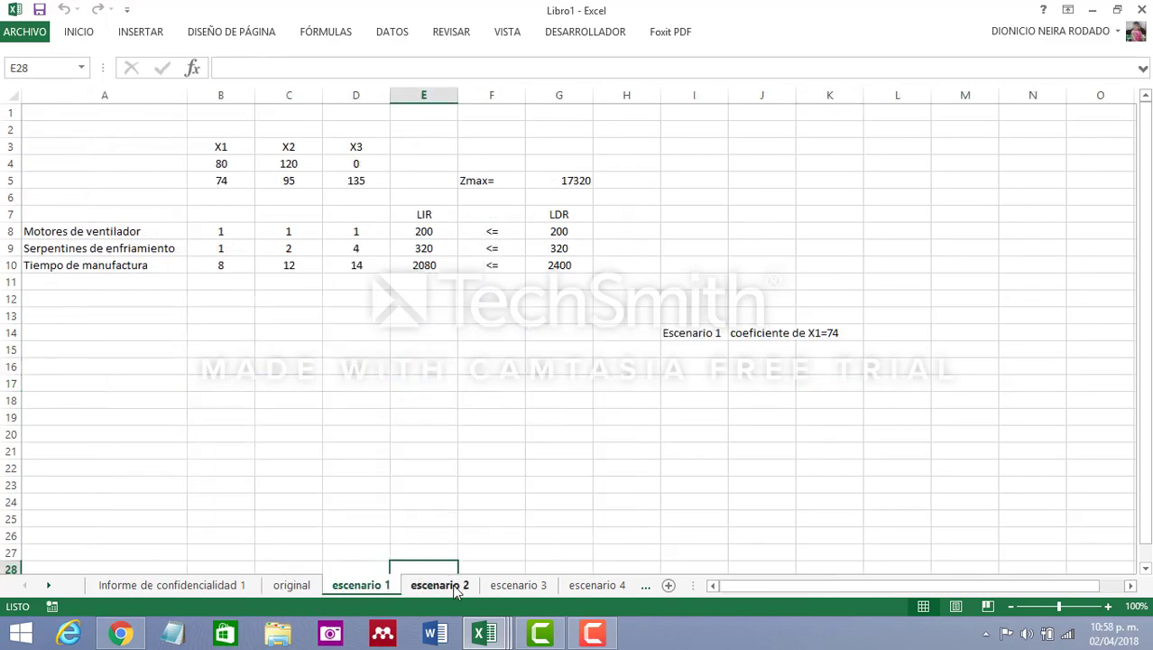
{"action": "left_click", "coordinate": [517, 584]}
{"action": "left_click", "coordinate": [591, 584]}
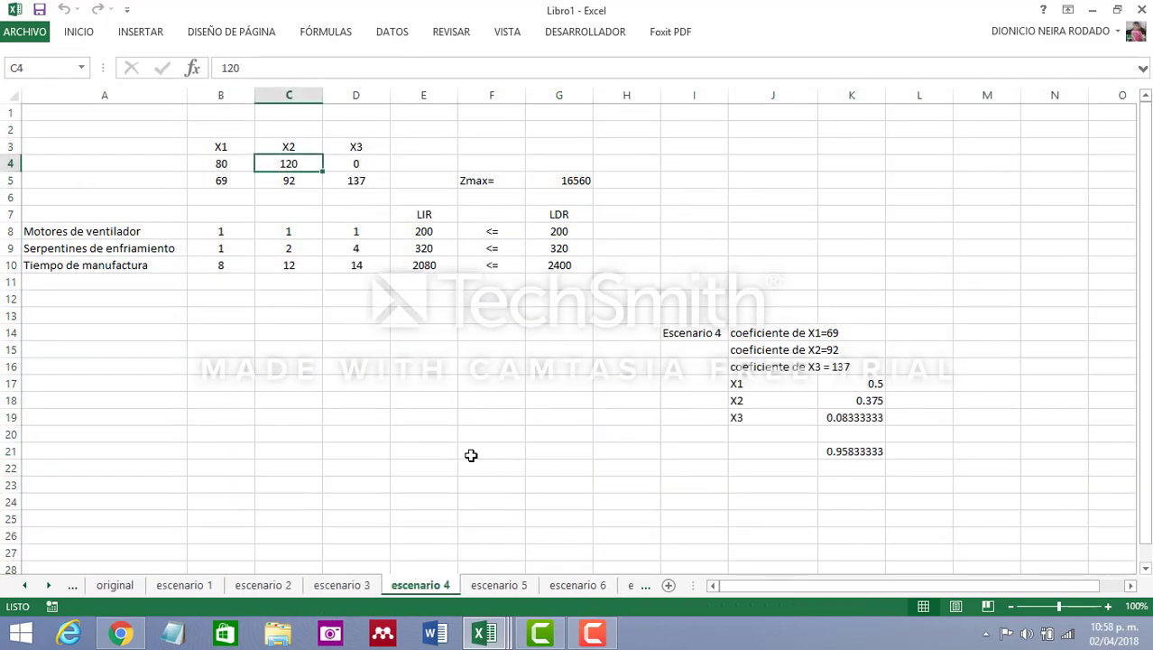
{"action": "left_click", "coordinate": [472, 453]}
{"action": "left_click", "coordinate": [115, 586]}
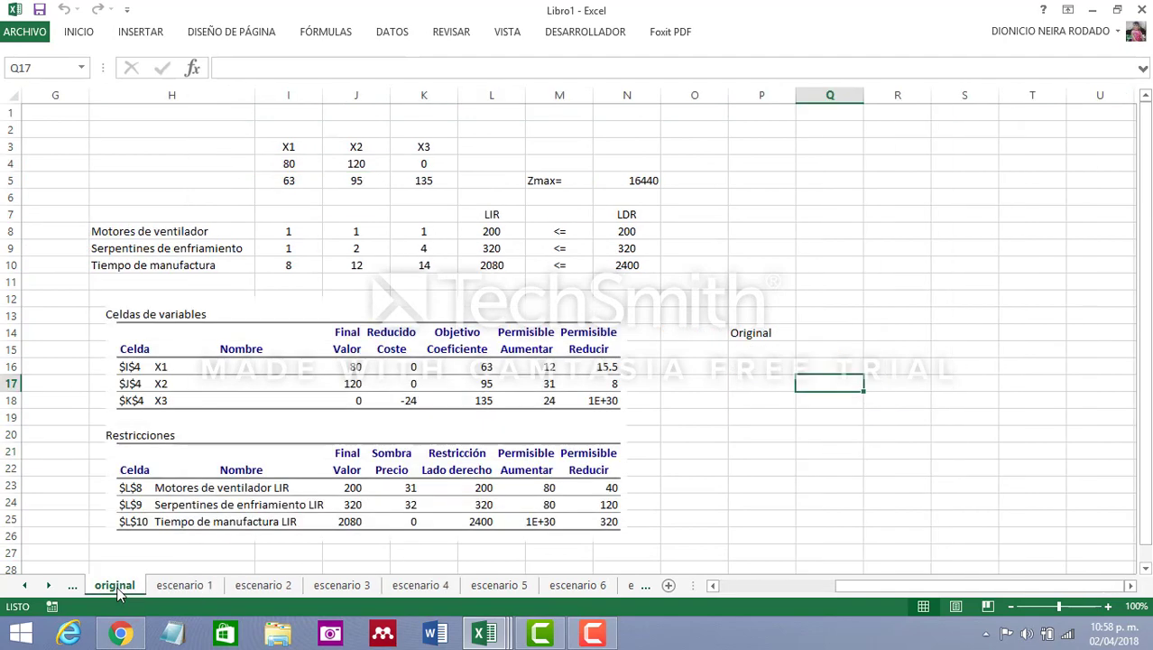
{"action": "left_click", "coordinate": [819, 297]}
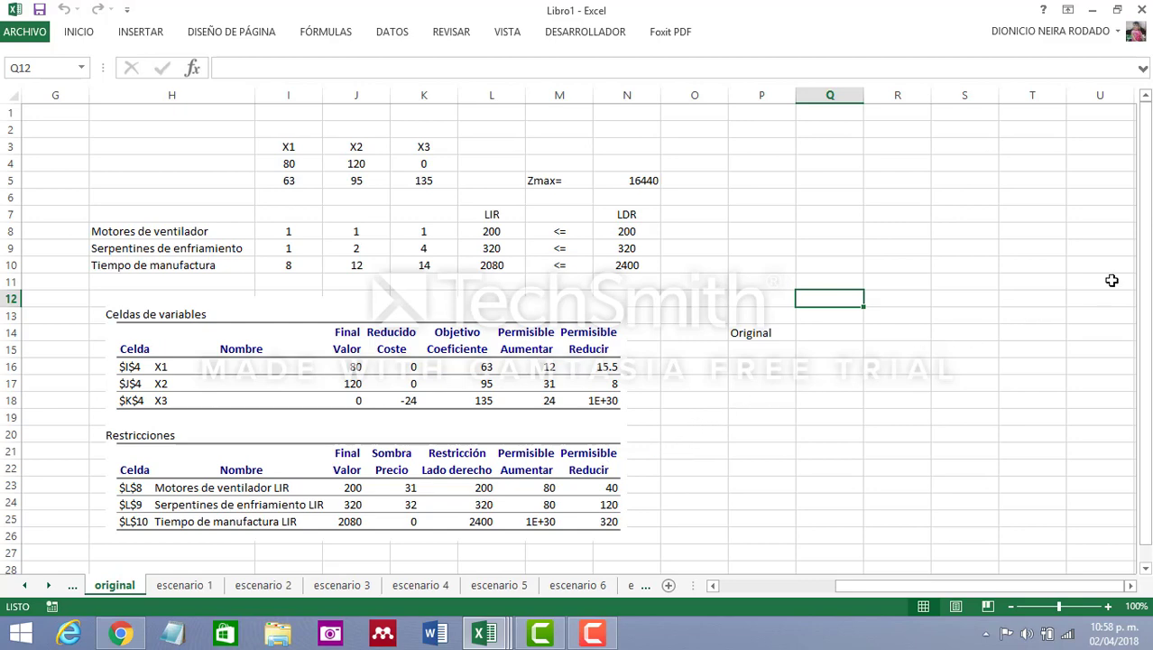
{"action": "left_click_drag", "start_coordinate": [1148, 426], "coordinate": [1150, 390]}
{"action": "left_click", "coordinate": [593, 634]}
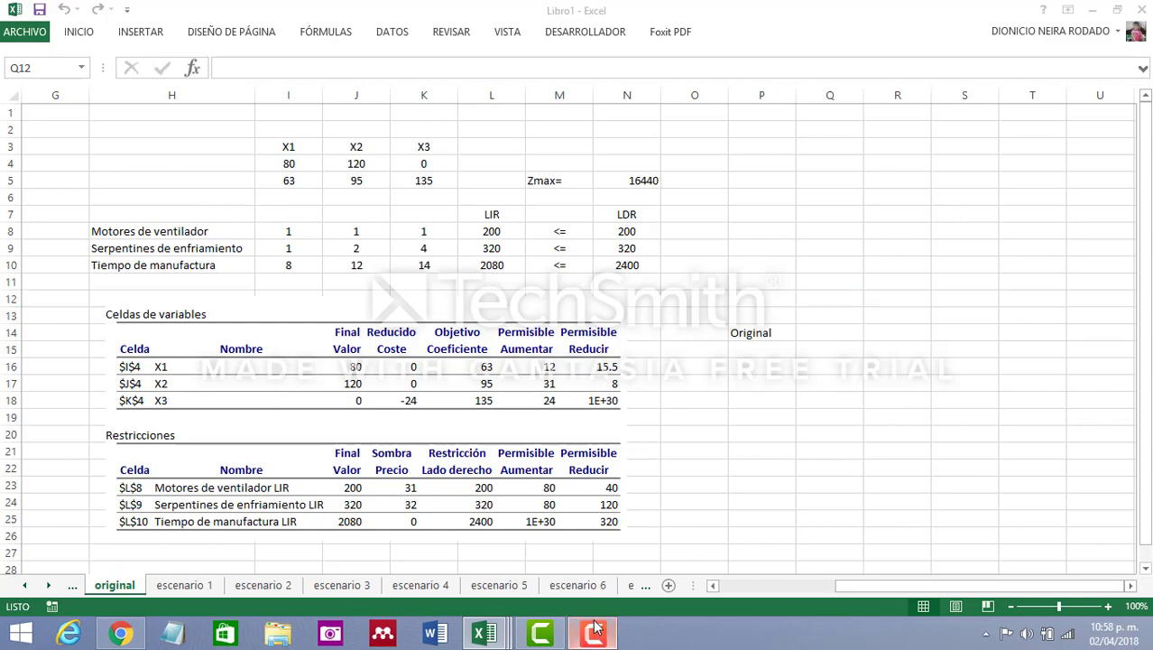